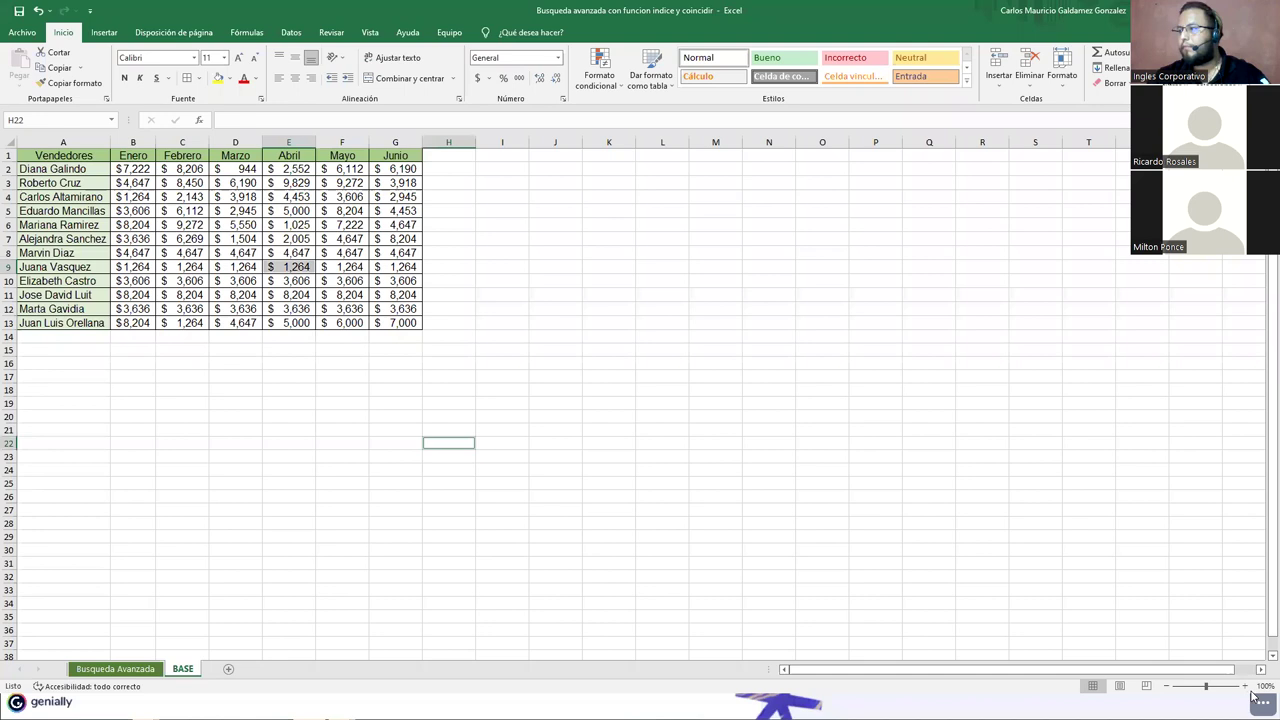
Step: Zoom in and look over the Busqueda Avanzada lookup form around Resultado cells D8 and C10
left_click(1246, 687)
left_click(1246, 687)
left_click(1246, 687)
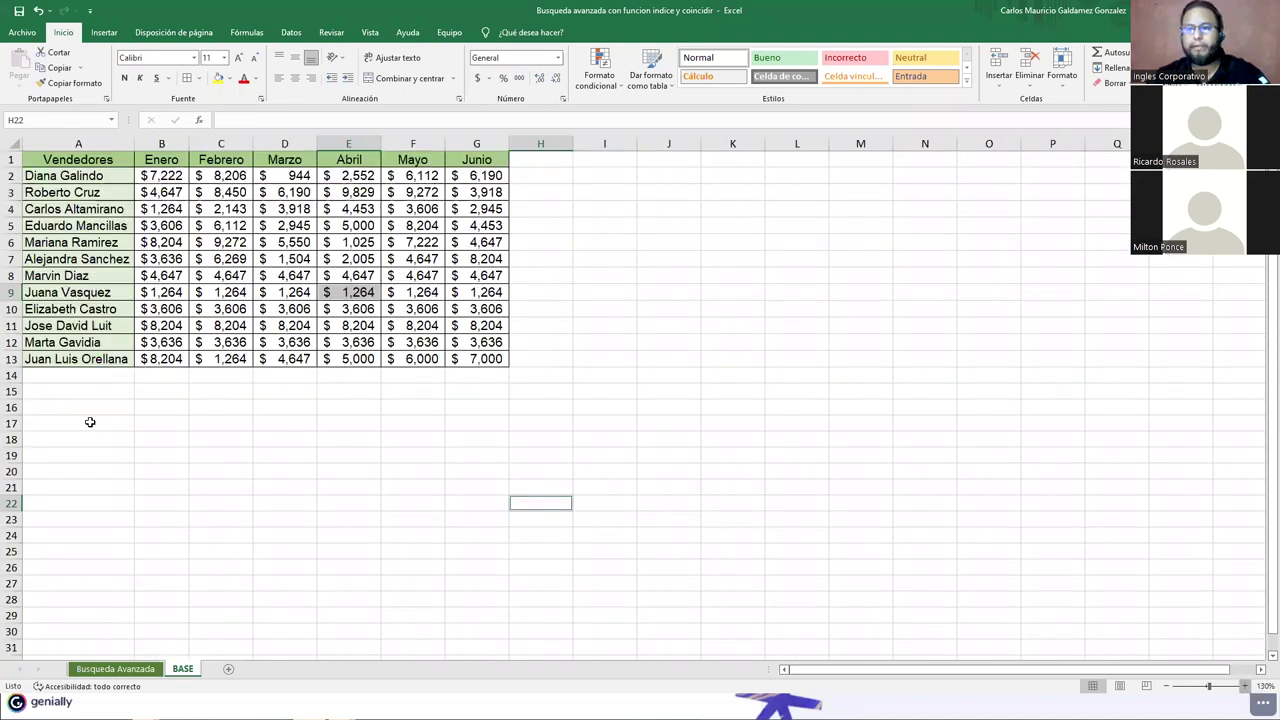
left_click(128, 673)
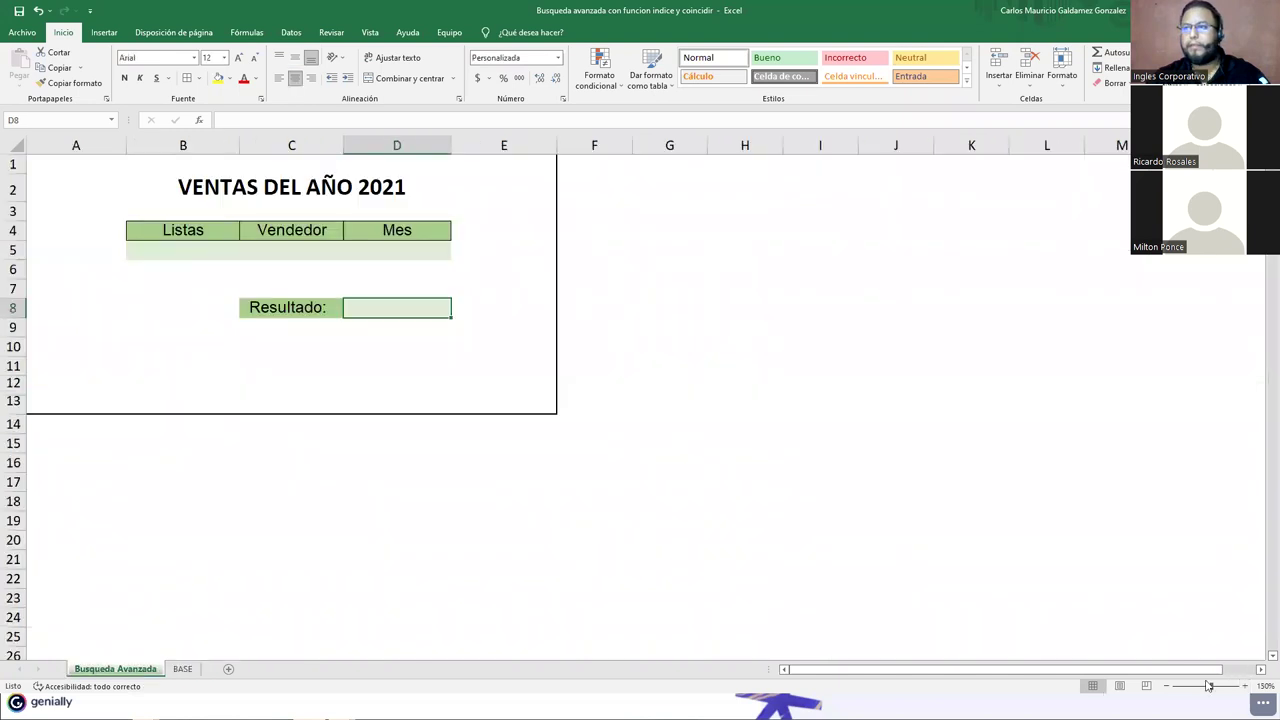
left_click(1246, 687)
left_click(1246, 687)
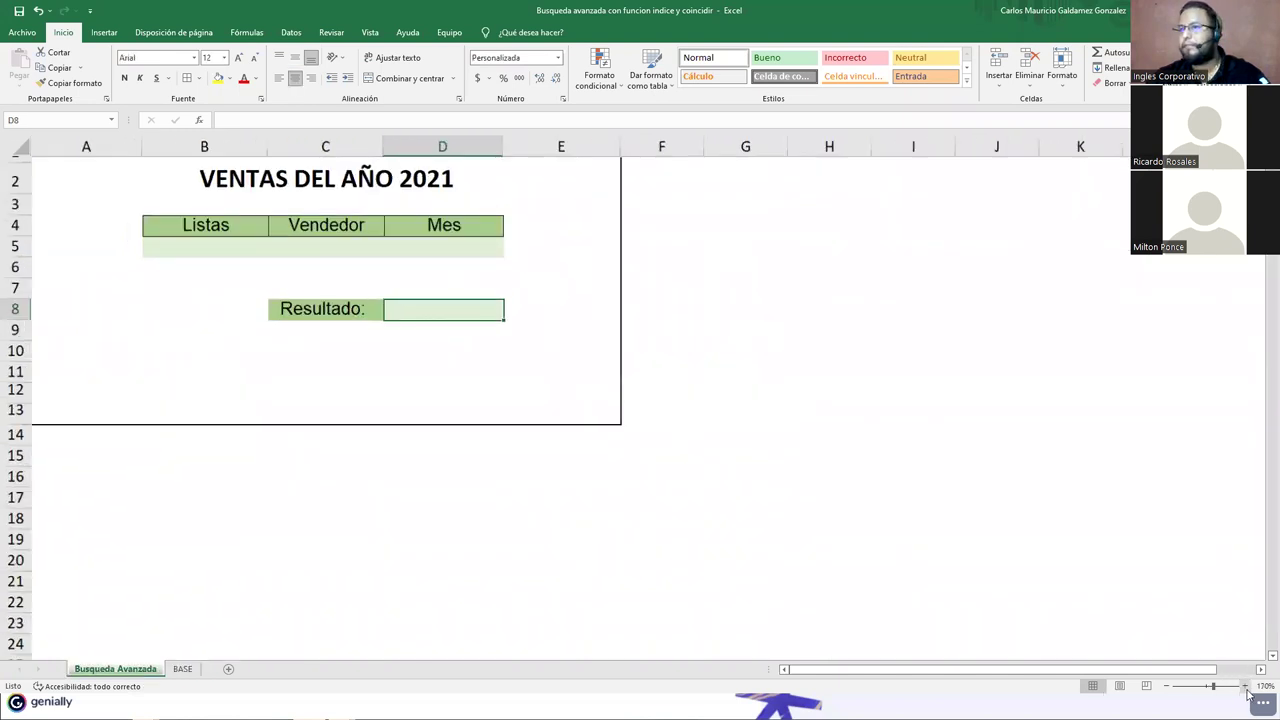
left_click(1246, 687)
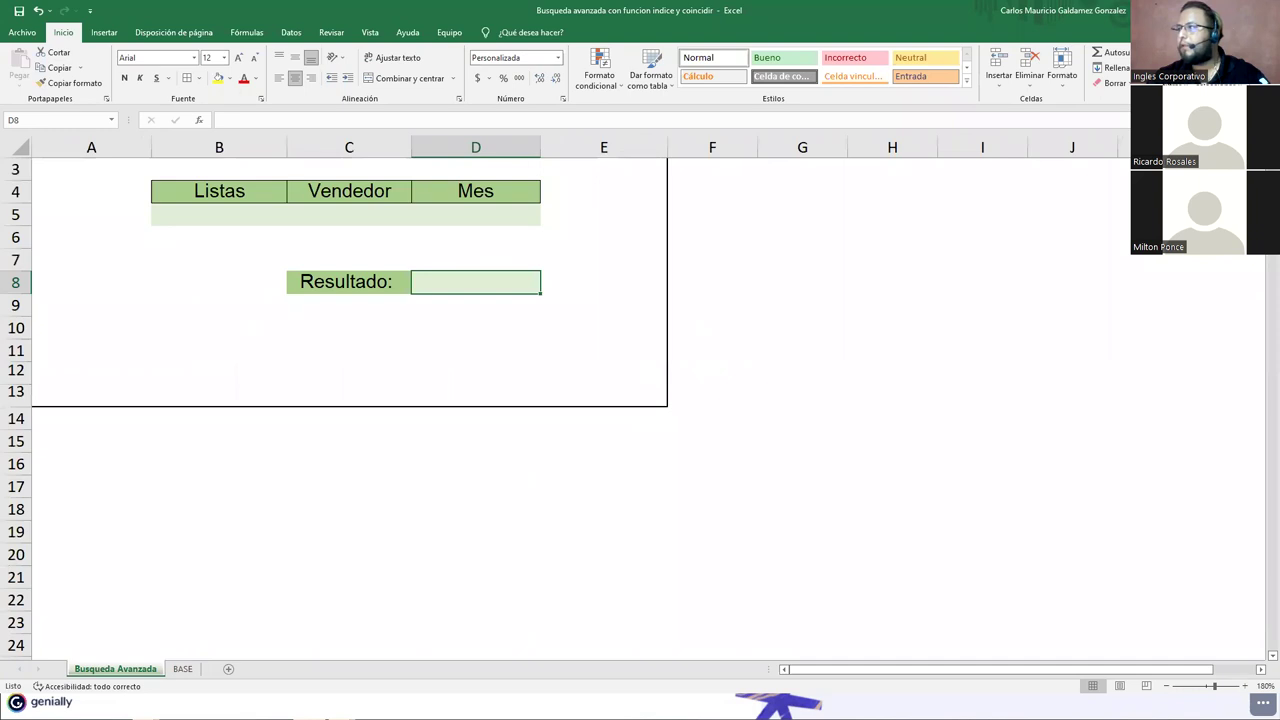
scroll(722, 266, "up", 1)
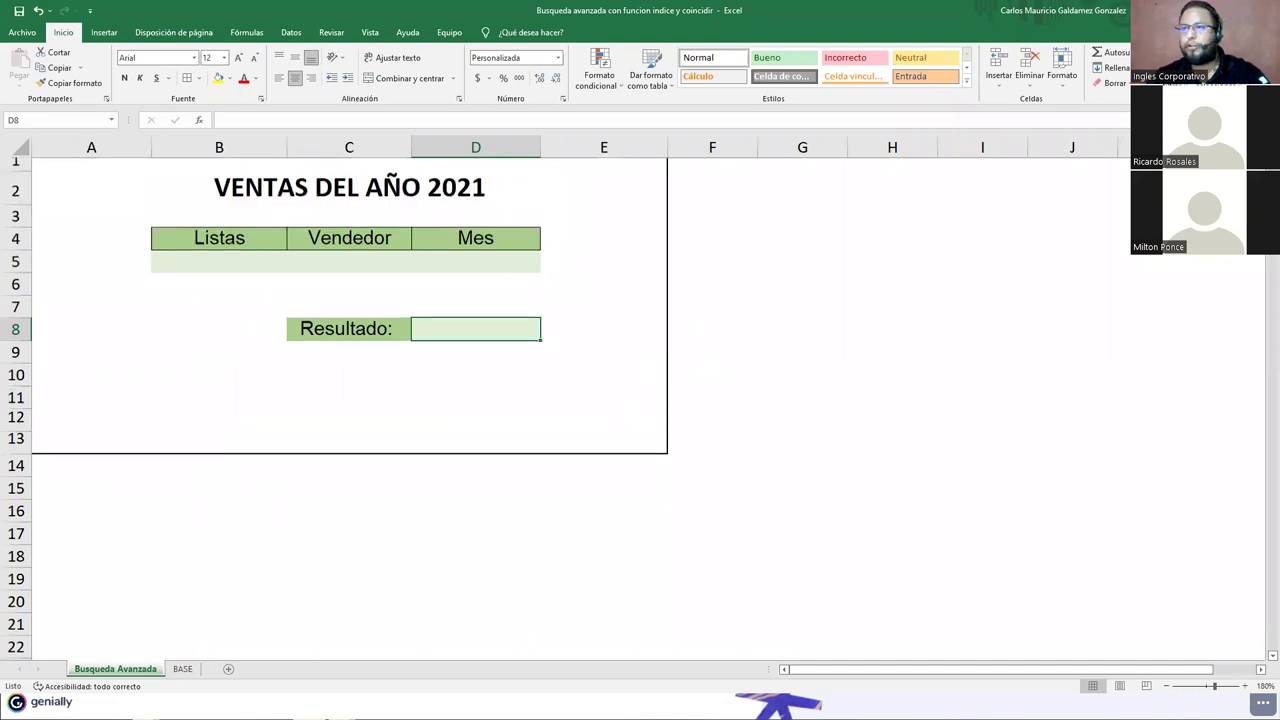
left_click(318, 377)
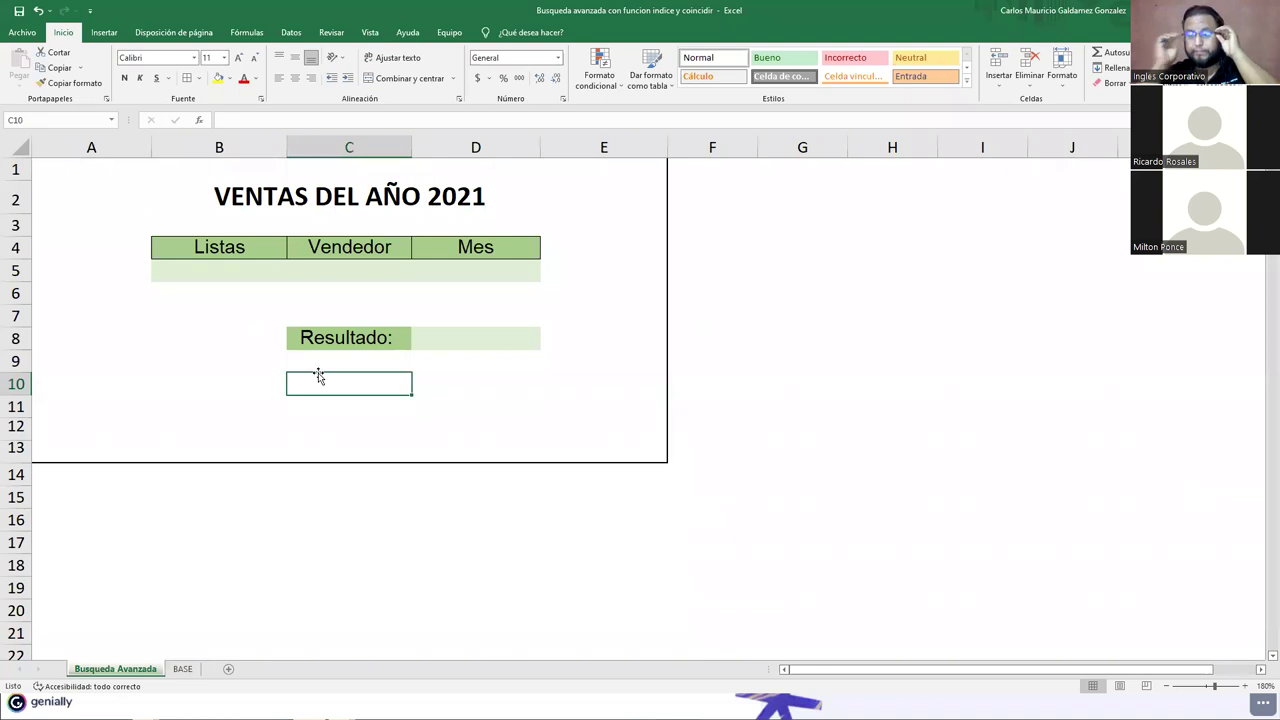
left_click(457, 337)
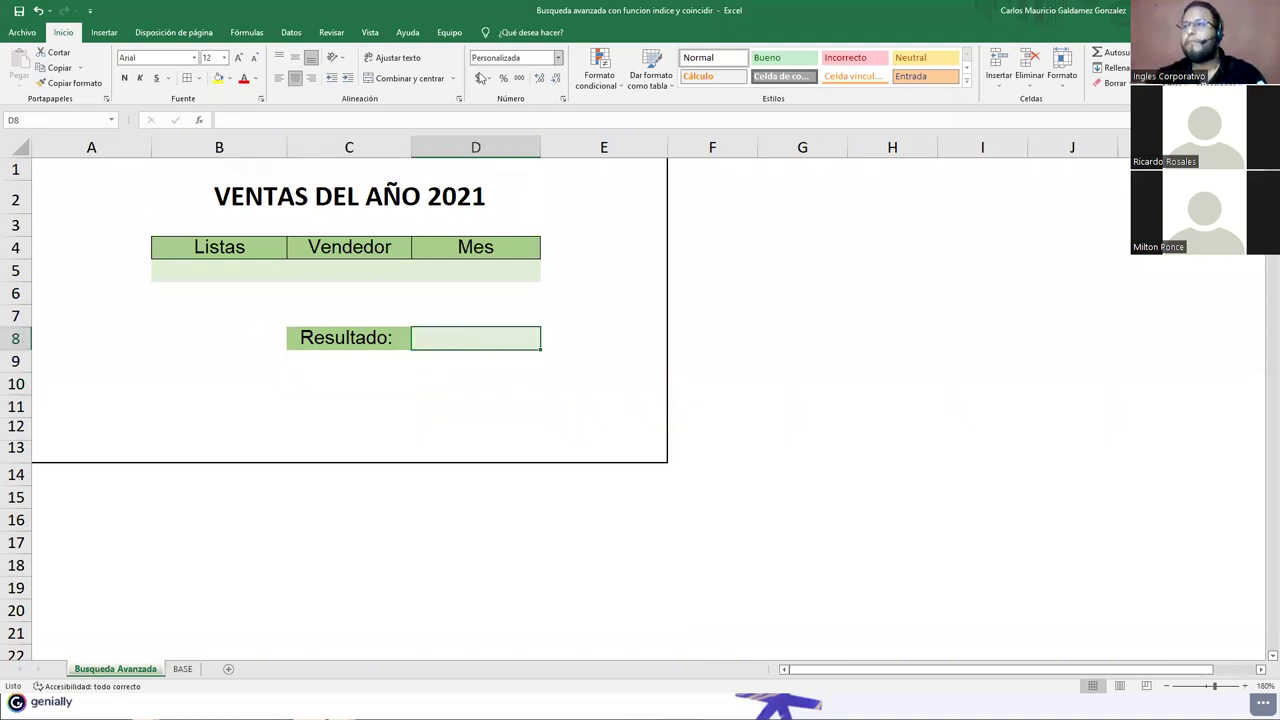
left_click(303, 388)
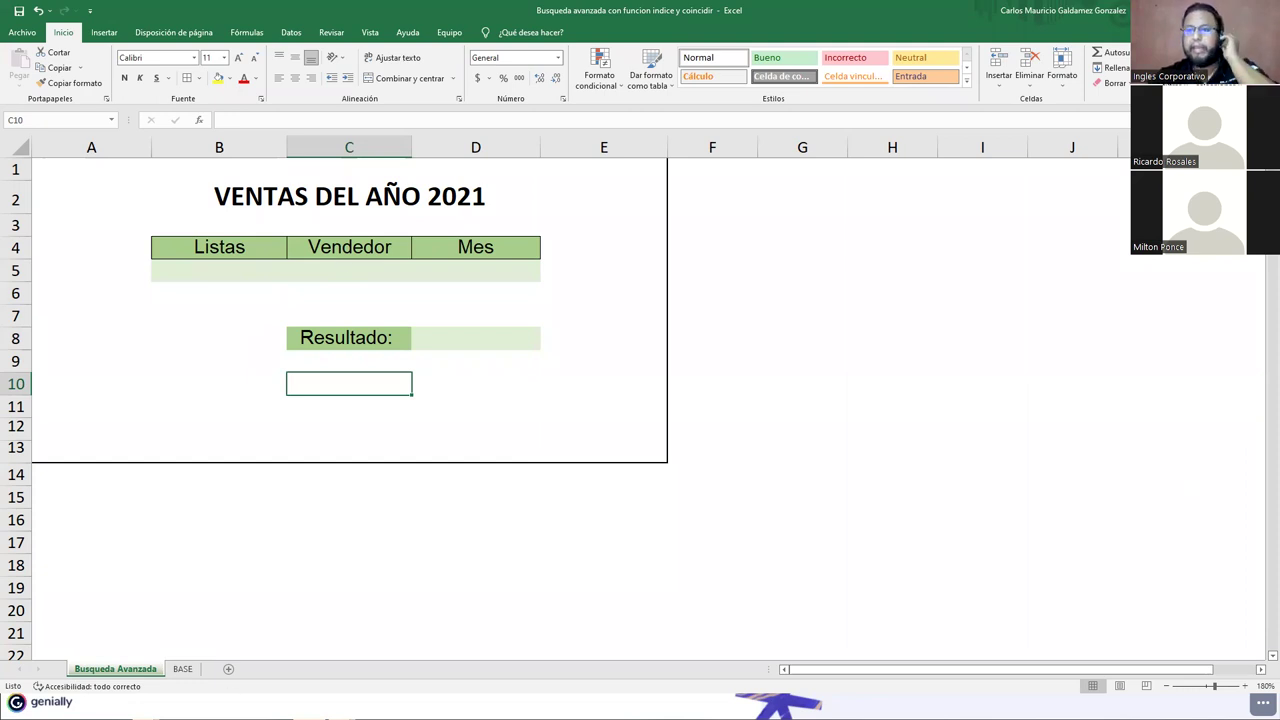
Step: On BASE, highlight the seller names A2:A13, the Enero–Junio headers and the monthly sales values
left_click(182, 668)
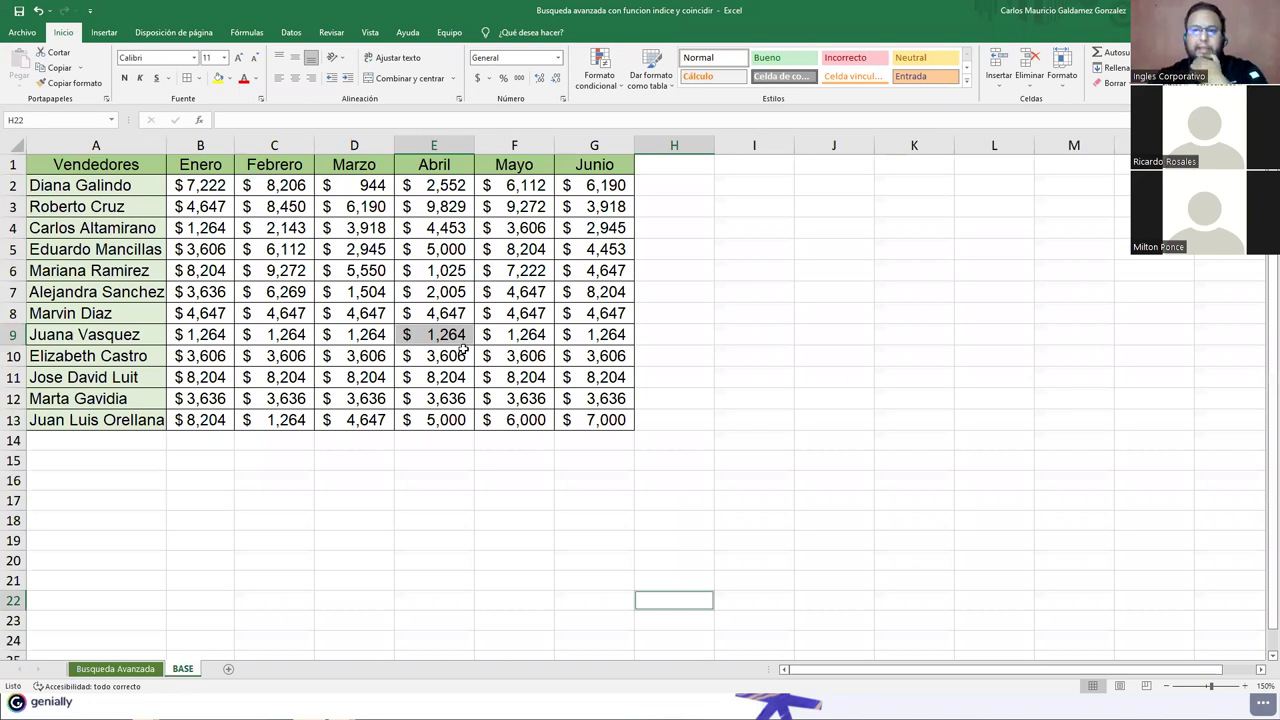
left_click_drag(194, 182, 565, 417)
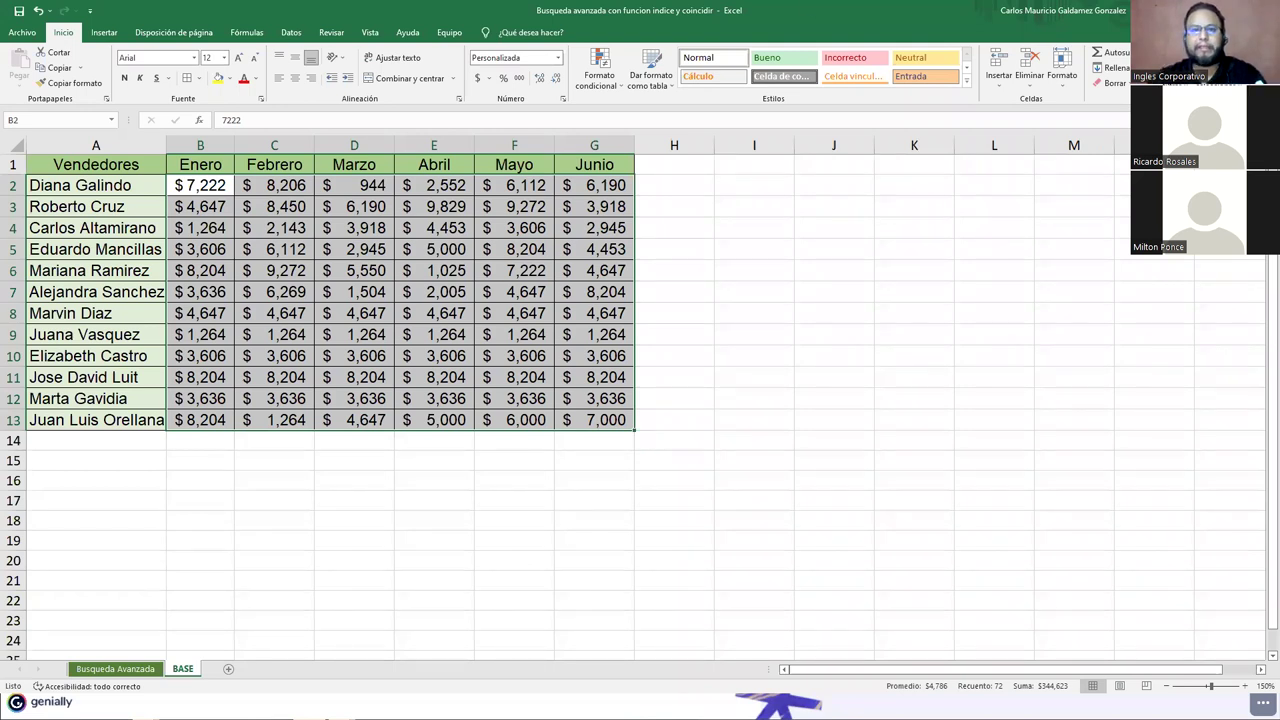
key("alt+Tab")
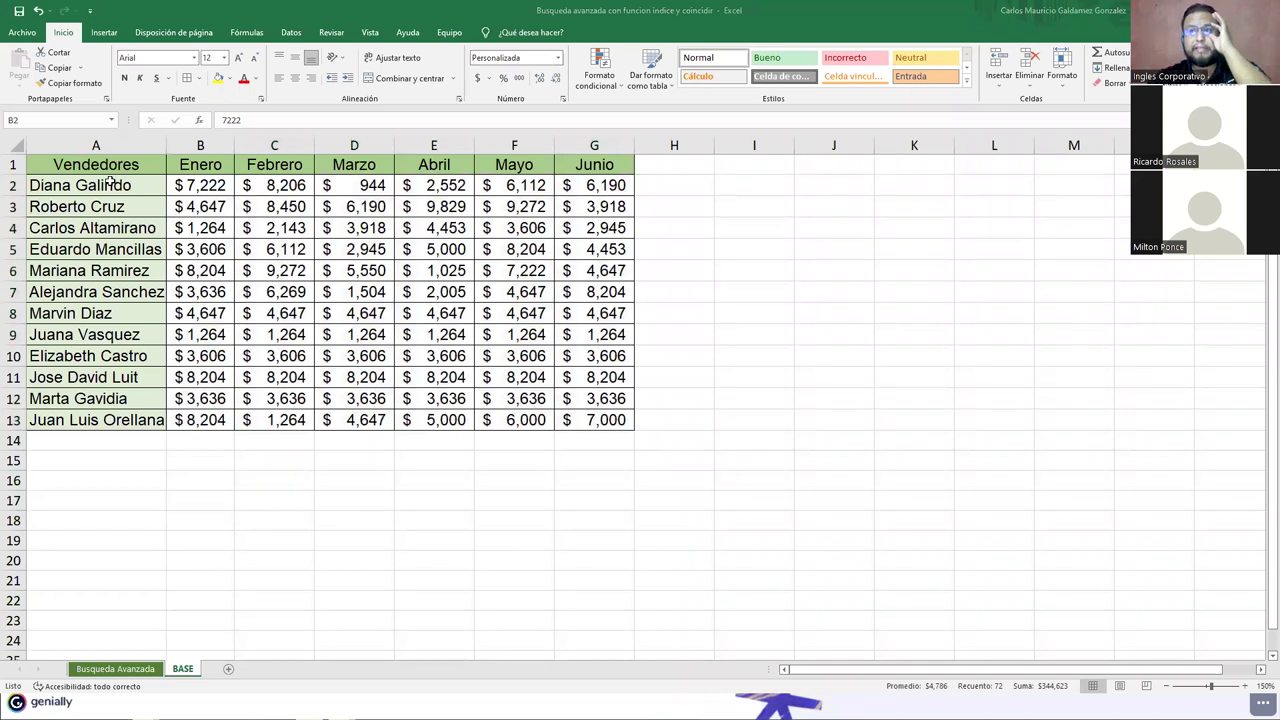
key("alt+Tab")
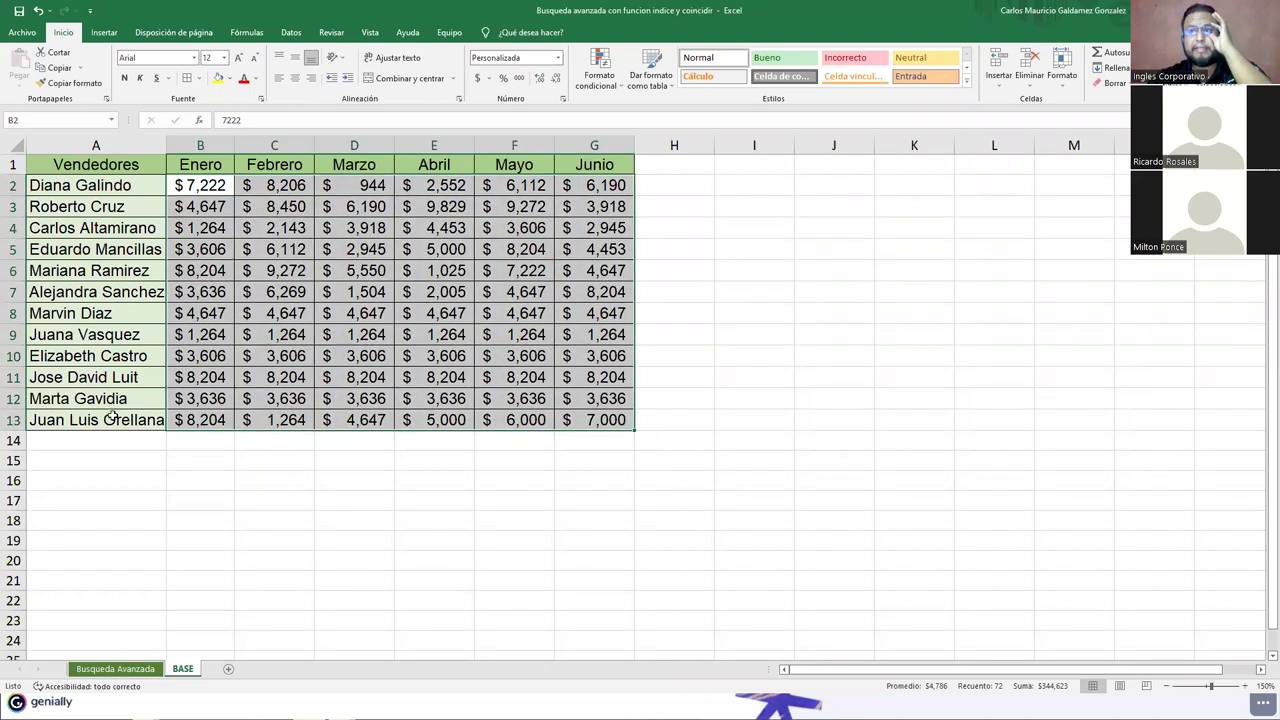
left_click(163, 182)
key("ctrl+shift+Down")
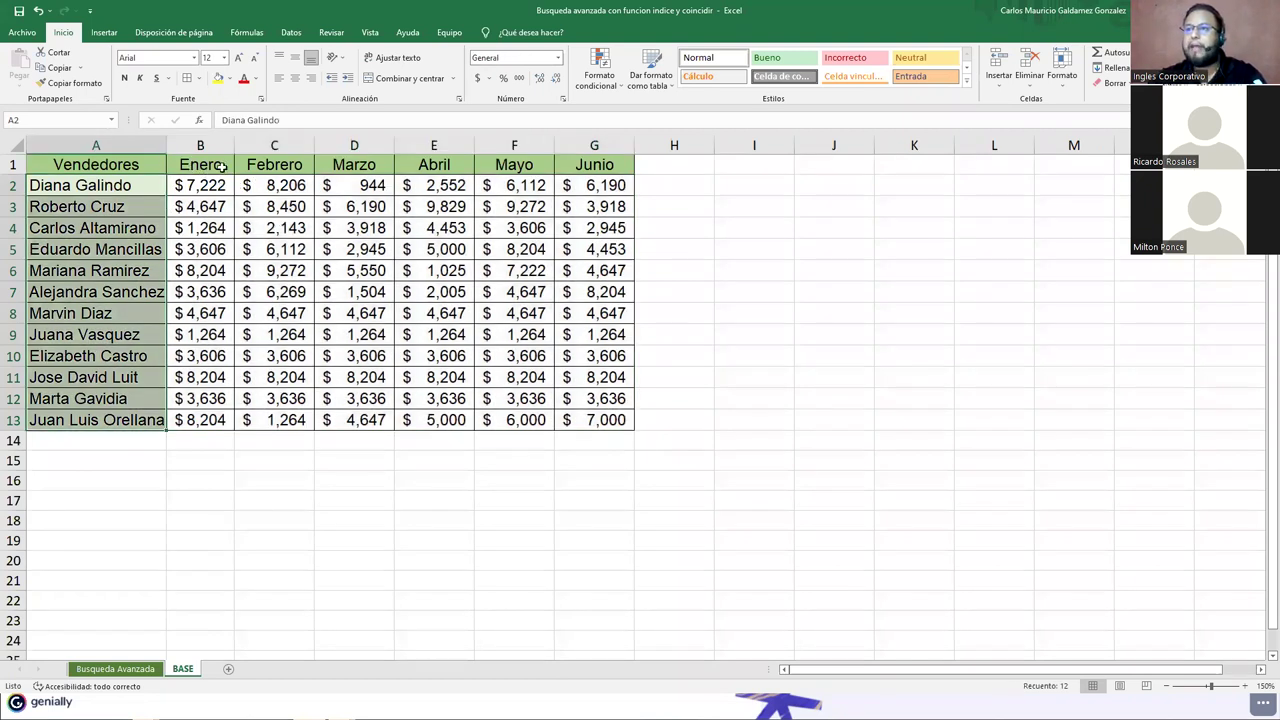
left_click_drag(222, 167, 280, 166)
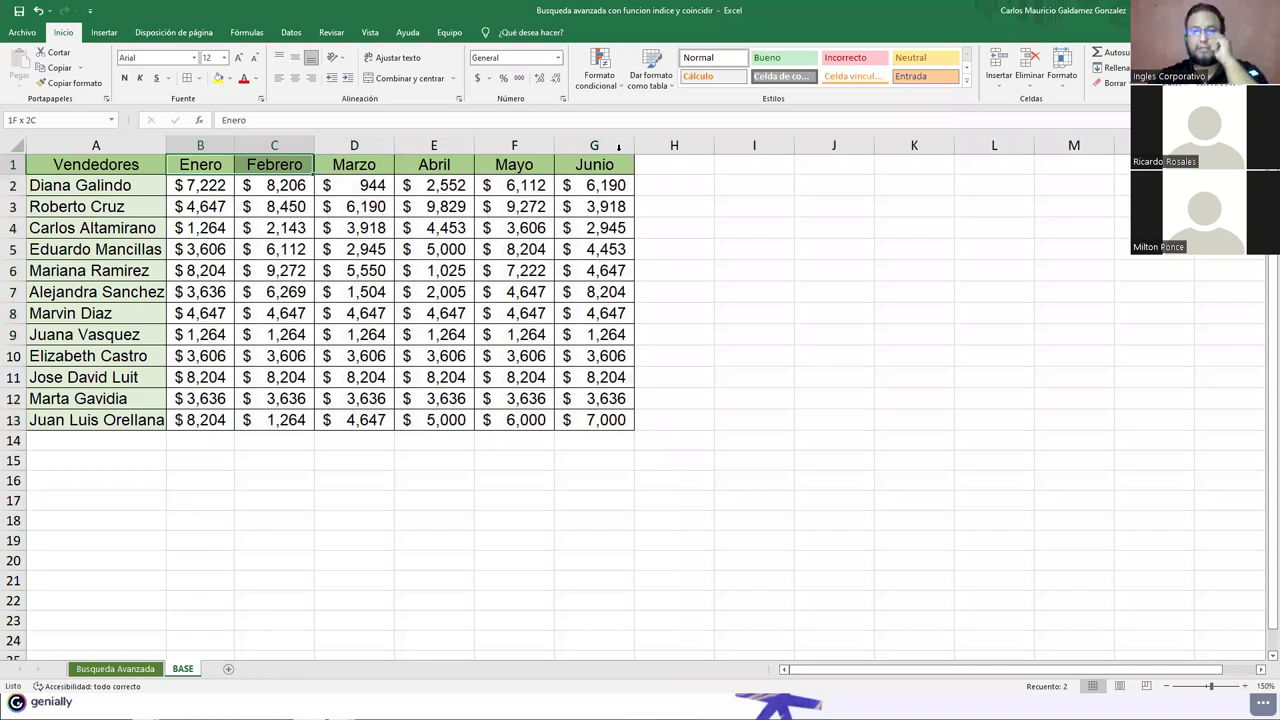
left_click(600, 164, "shift")
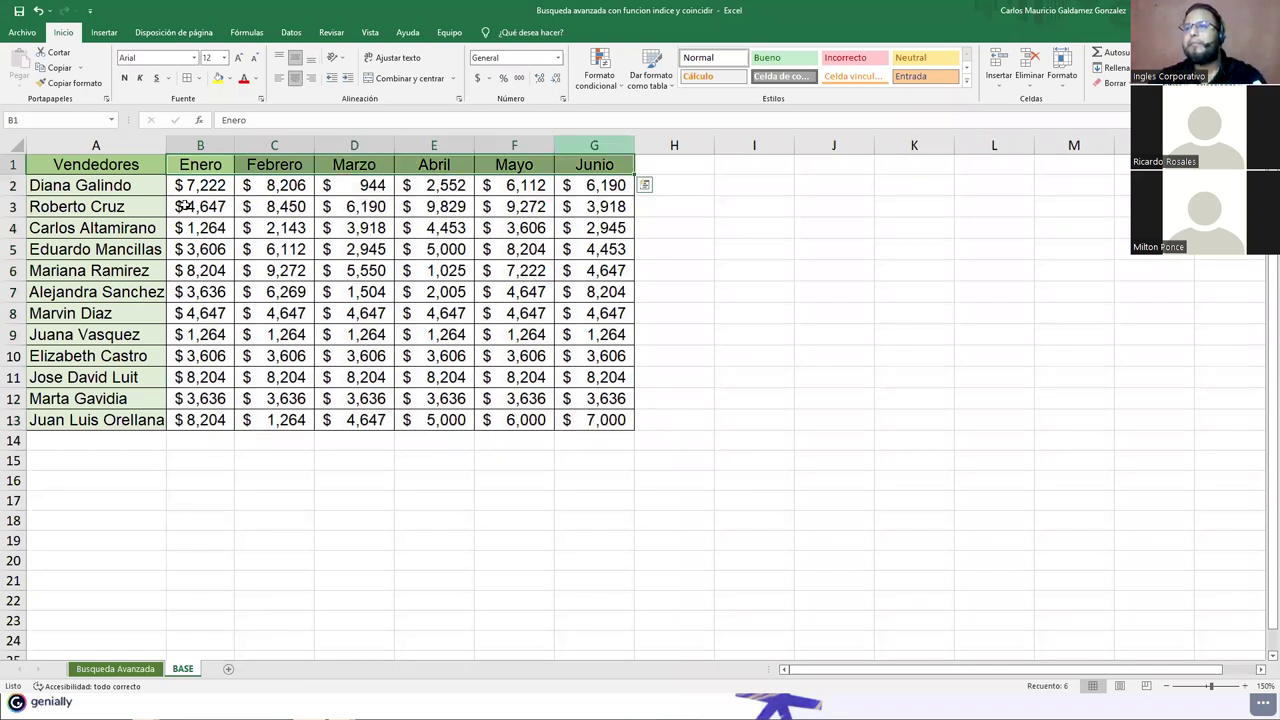
left_click_drag(184, 190, 592, 436)
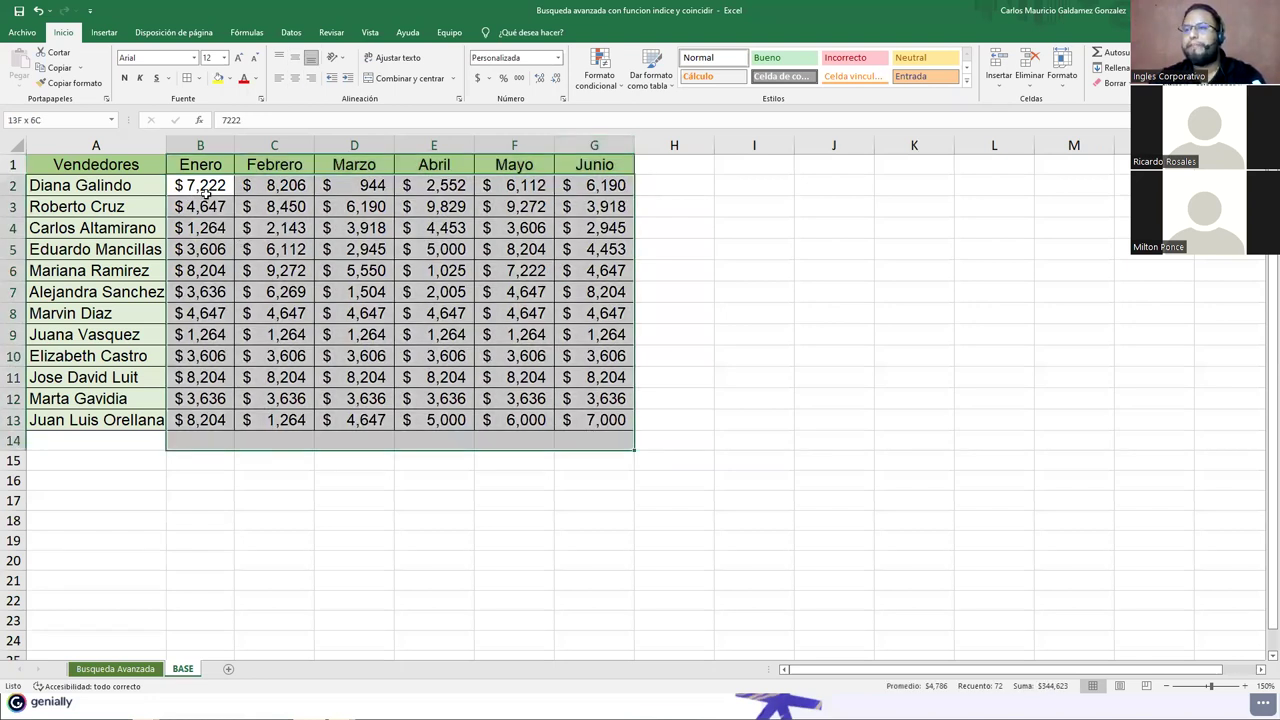
left_click(206, 271)
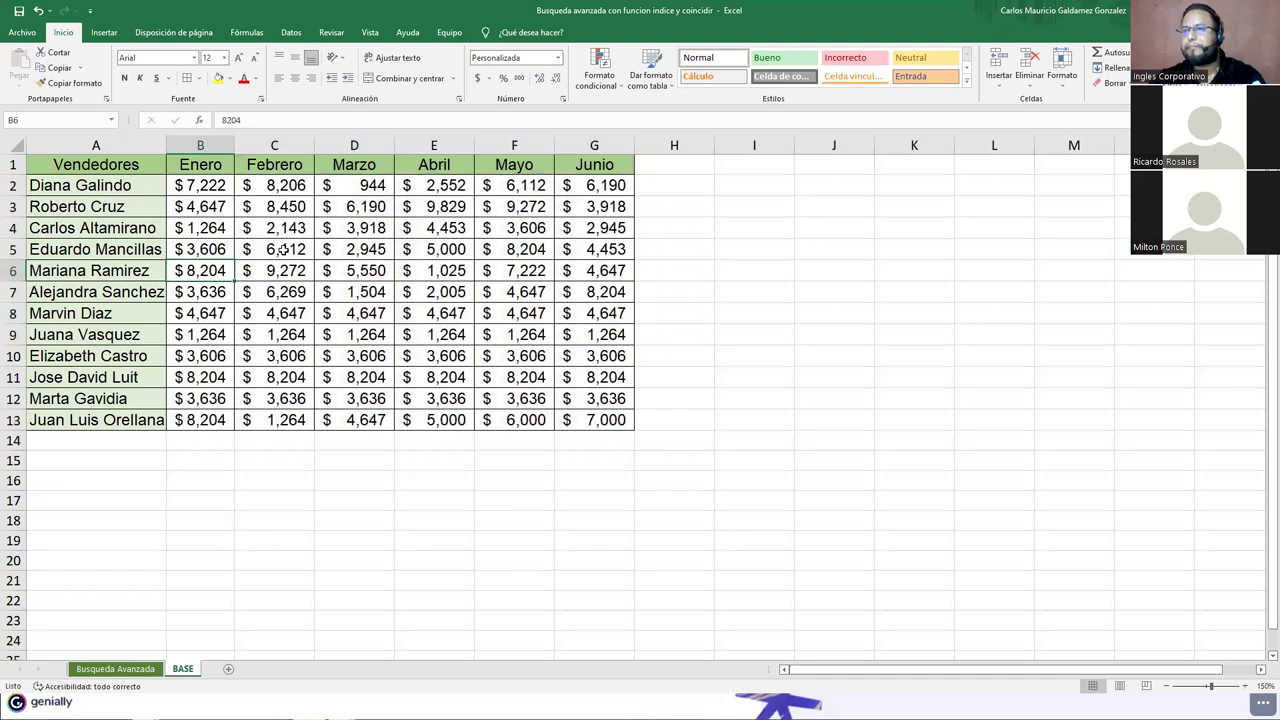
Step: Walk through the seller names, select table A2:G13, and autofit column A to the longest name
left_click(128, 194)
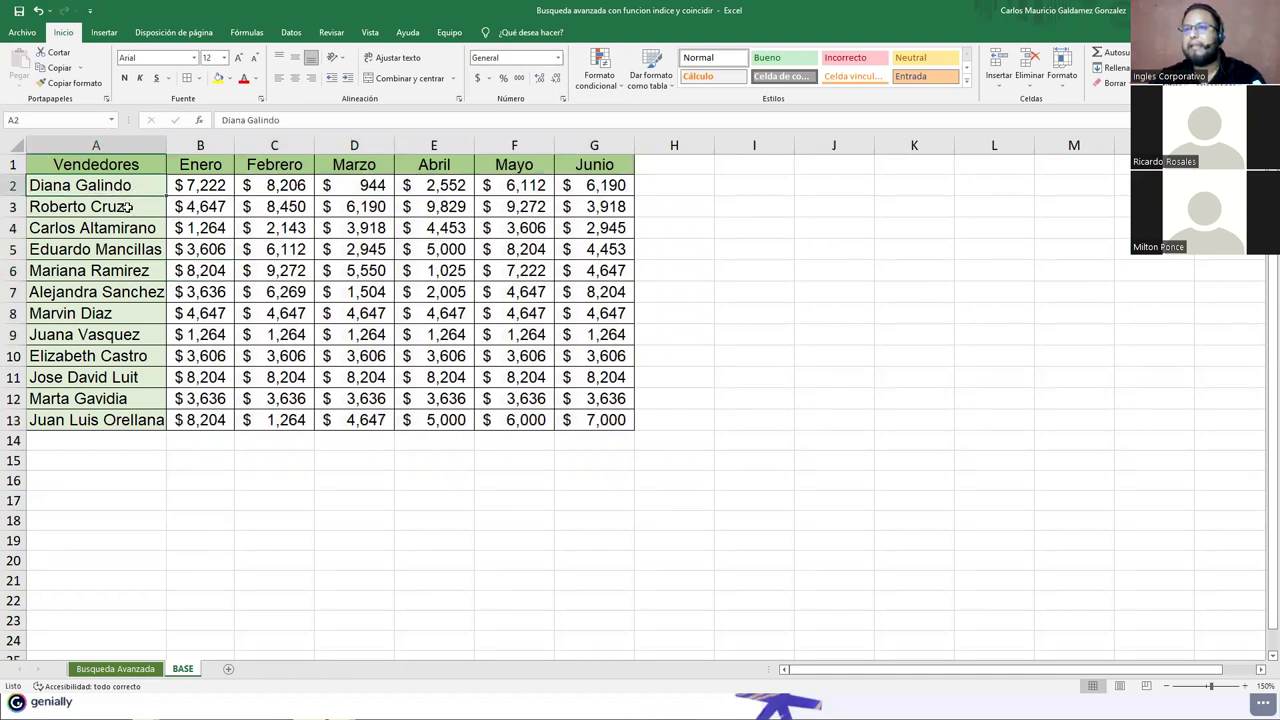
left_click(124, 250)
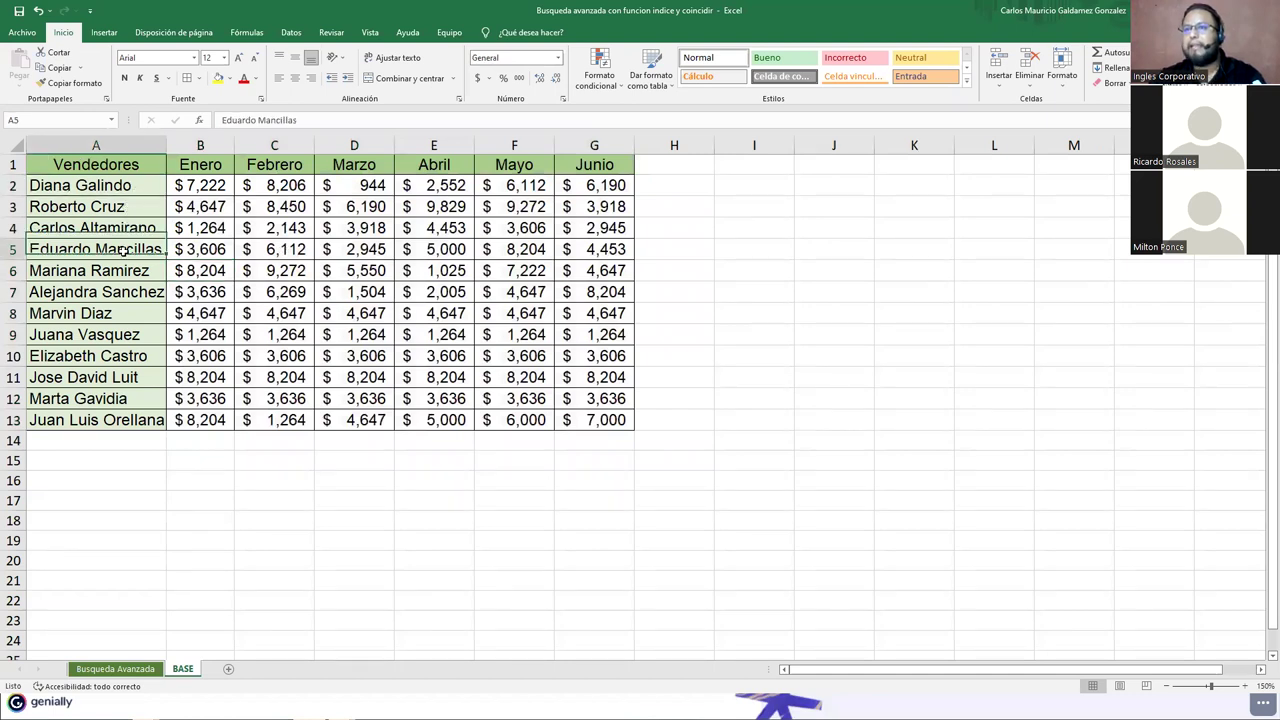
key("Down")
key("Down")
key("Down")
key("Down")
key("Down")
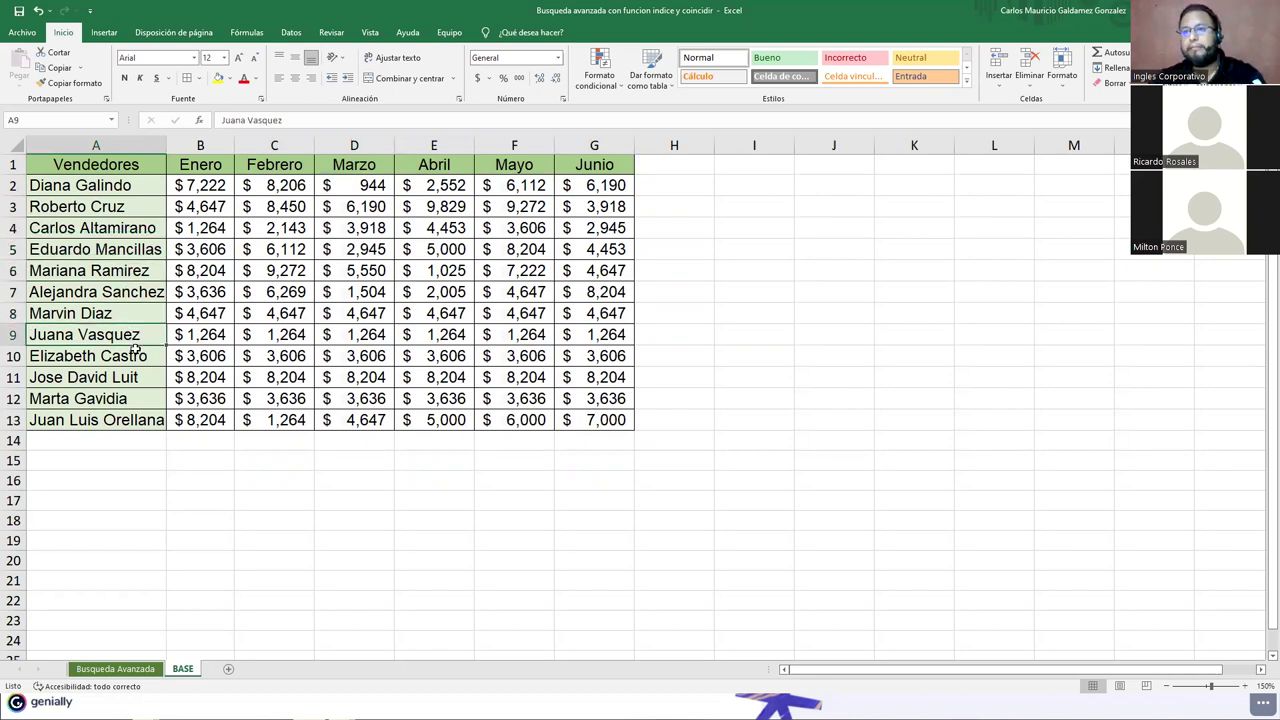
key("Down")
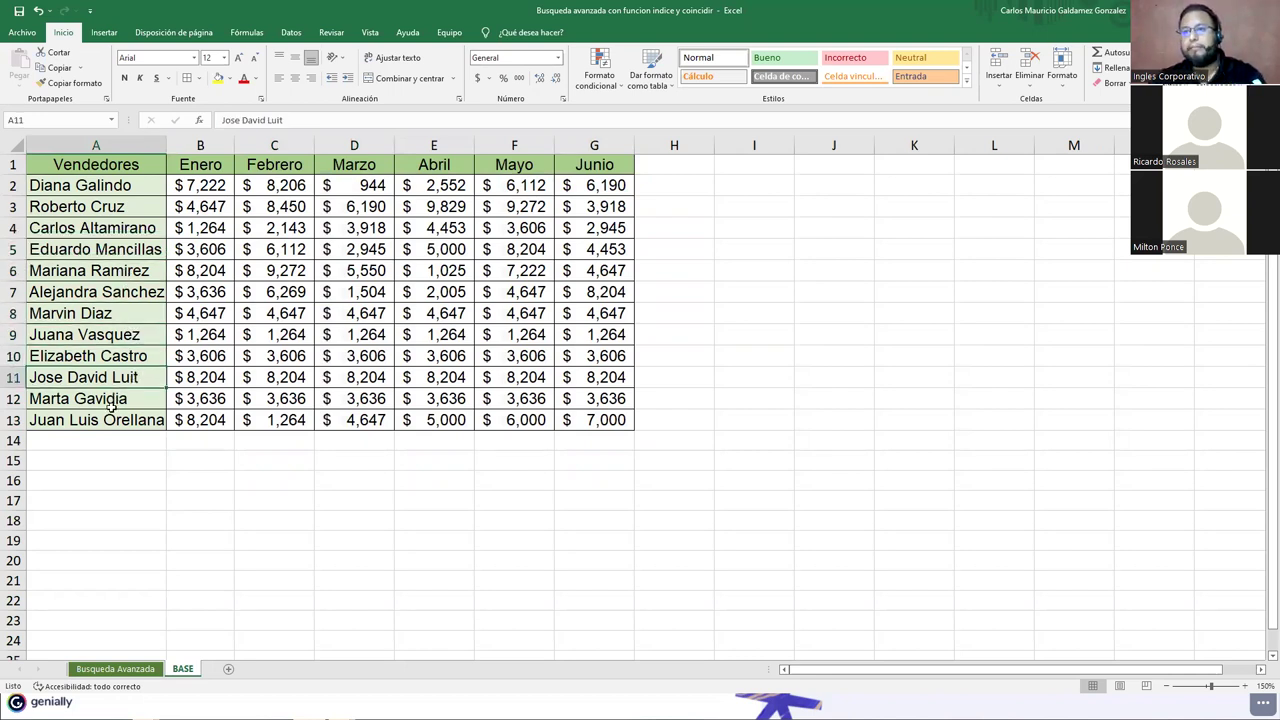
key("Down")
key("Down")
left_click_drag(125, 185, 337, 329)
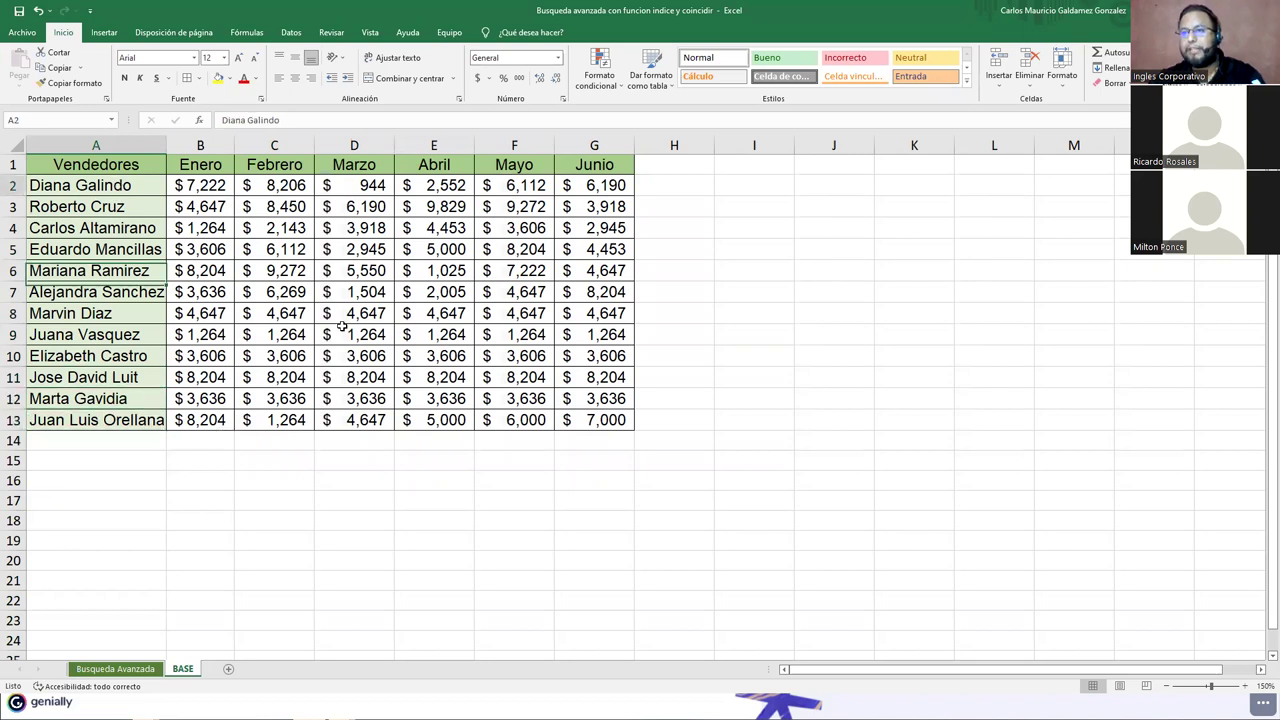
left_click(574, 414, "shift")
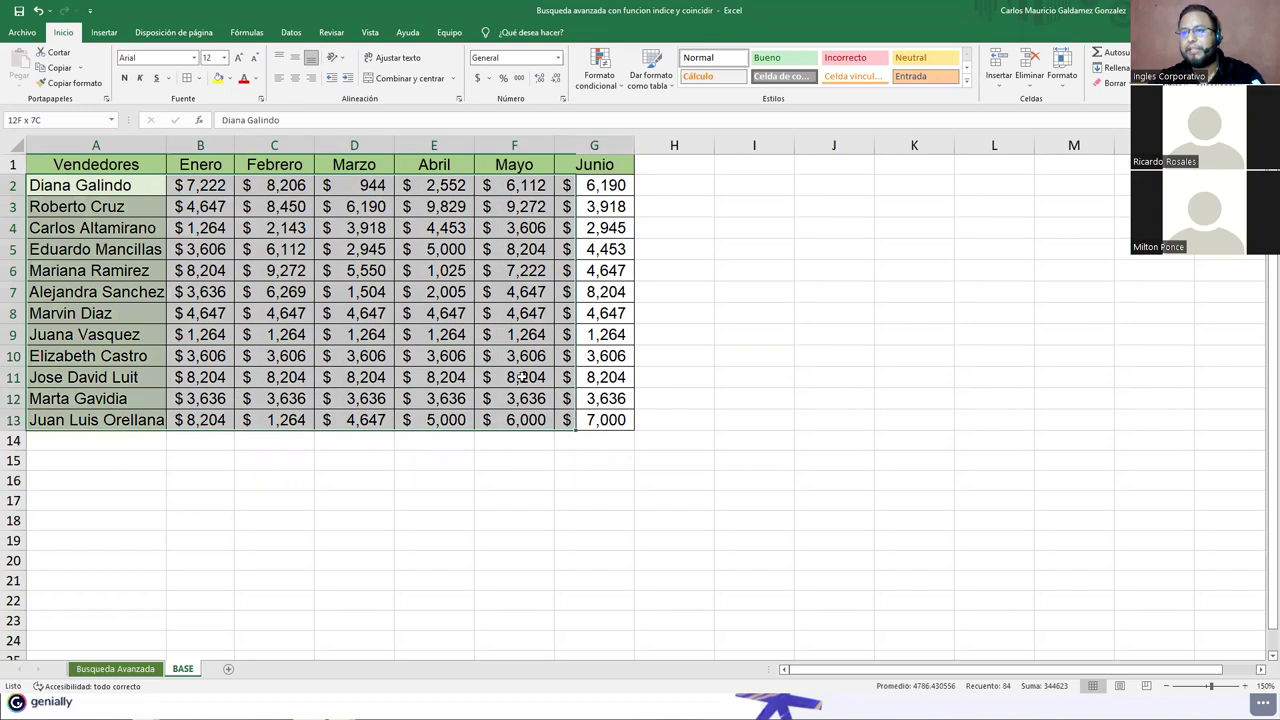
left_click(520, 377)
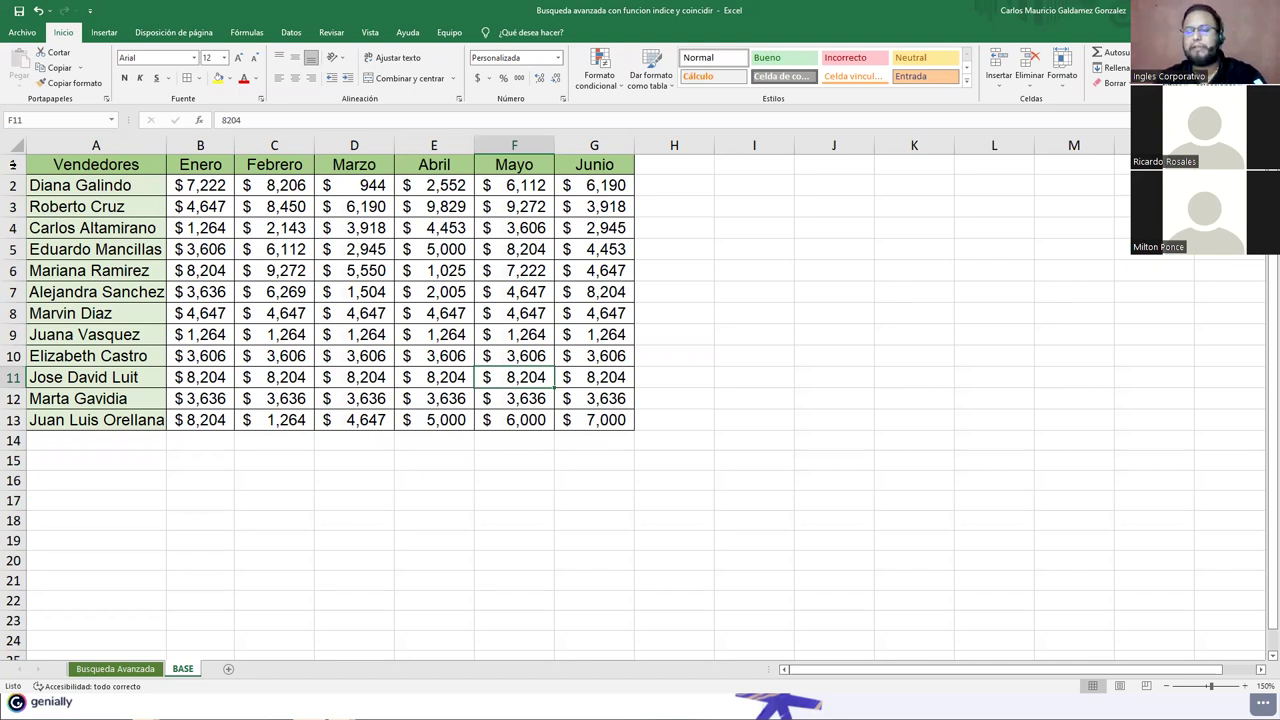
double_click(162, 143)
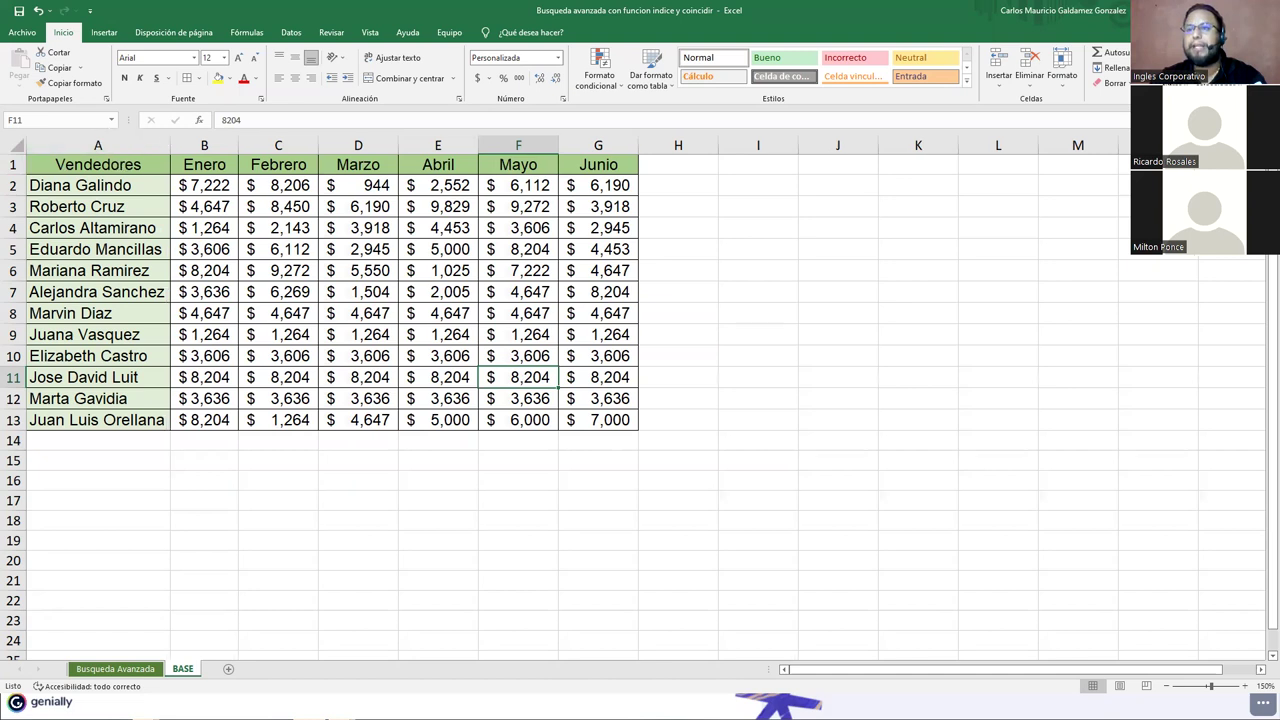
Step: Return to the Busqueda Avanzada form and zoom in on the VENTAS DEL AÑO 2021 layout
left_click(112, 670)
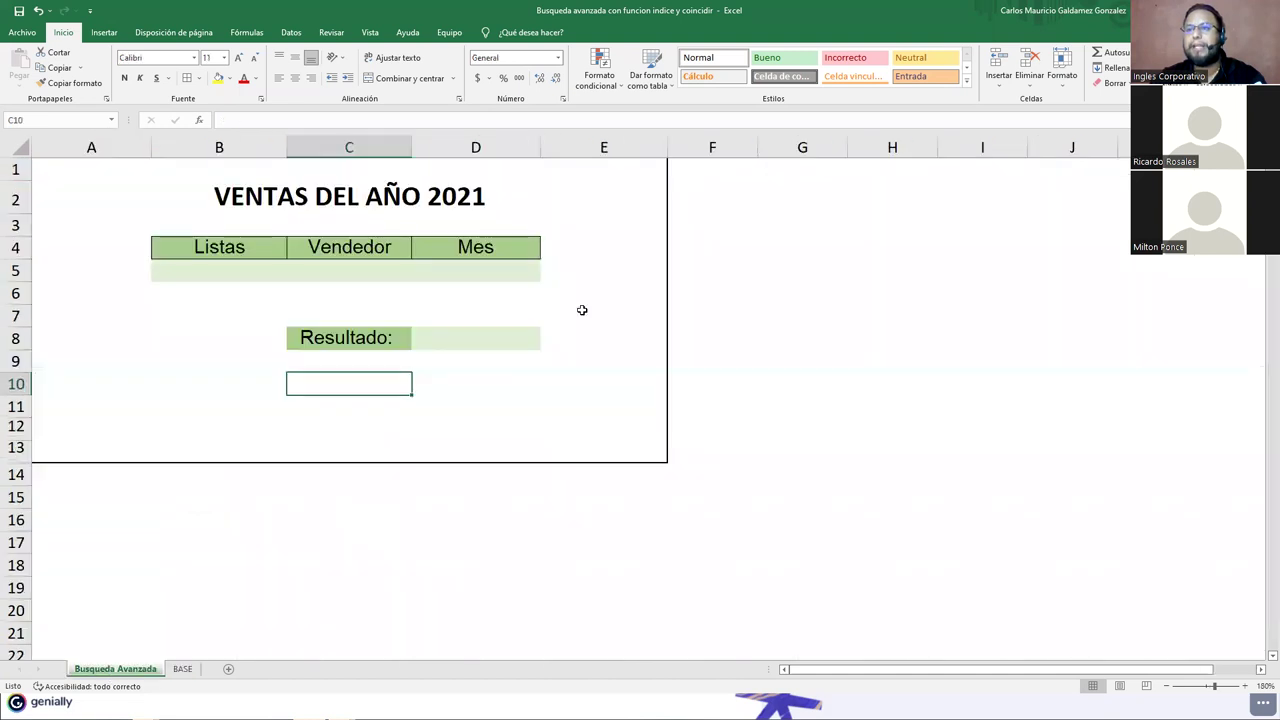
left_click(363, 338)
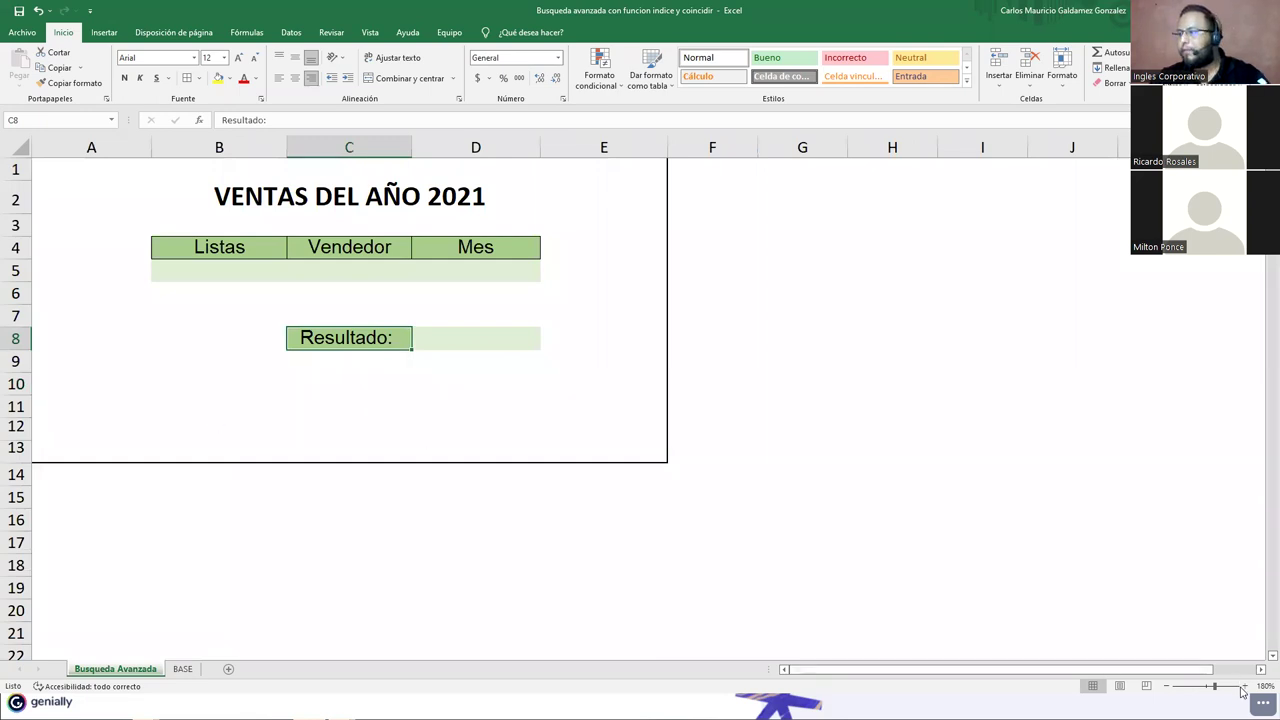
left_click(1244, 686)
left_click(1244, 686)
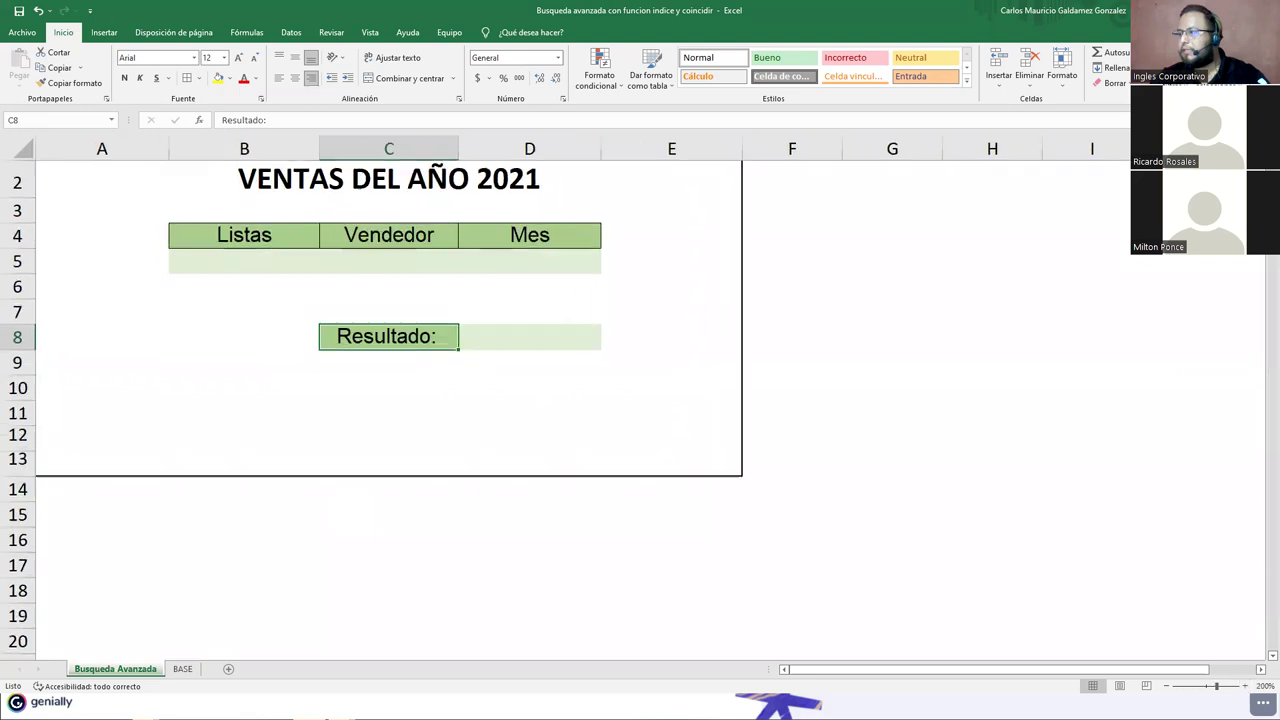
scroll(372, 405, "up", 1)
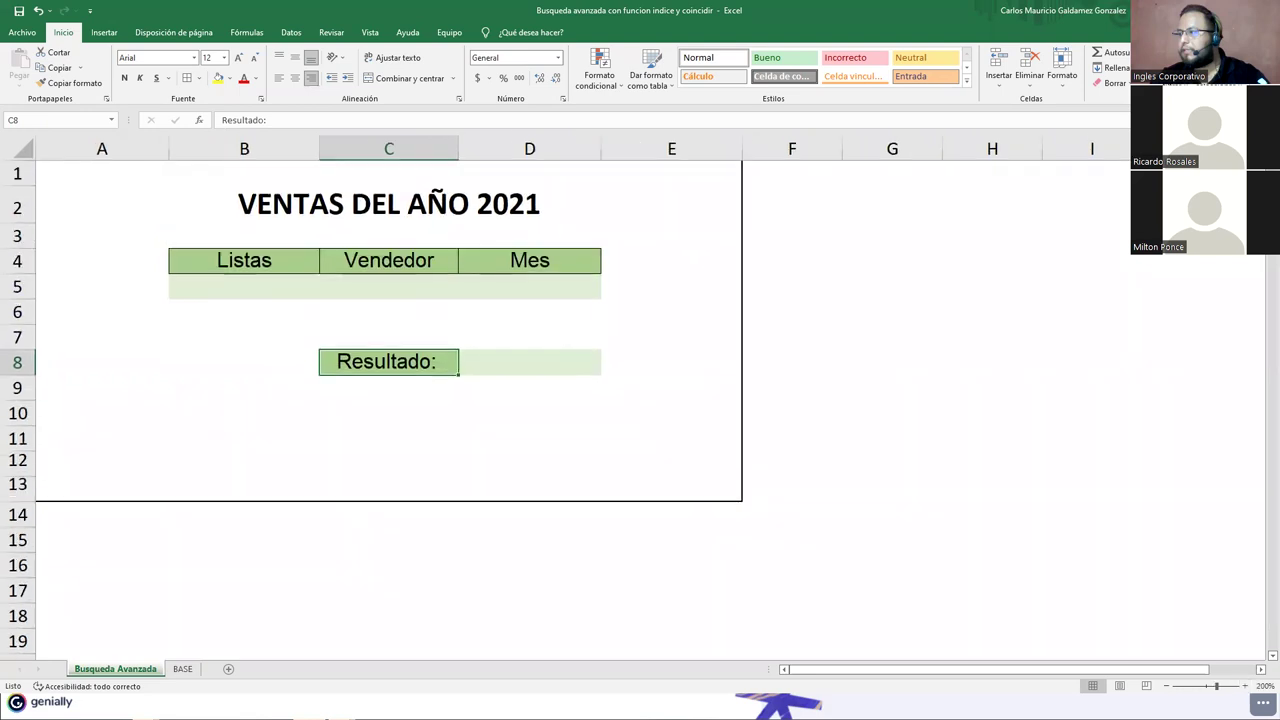
left_click(258, 206)
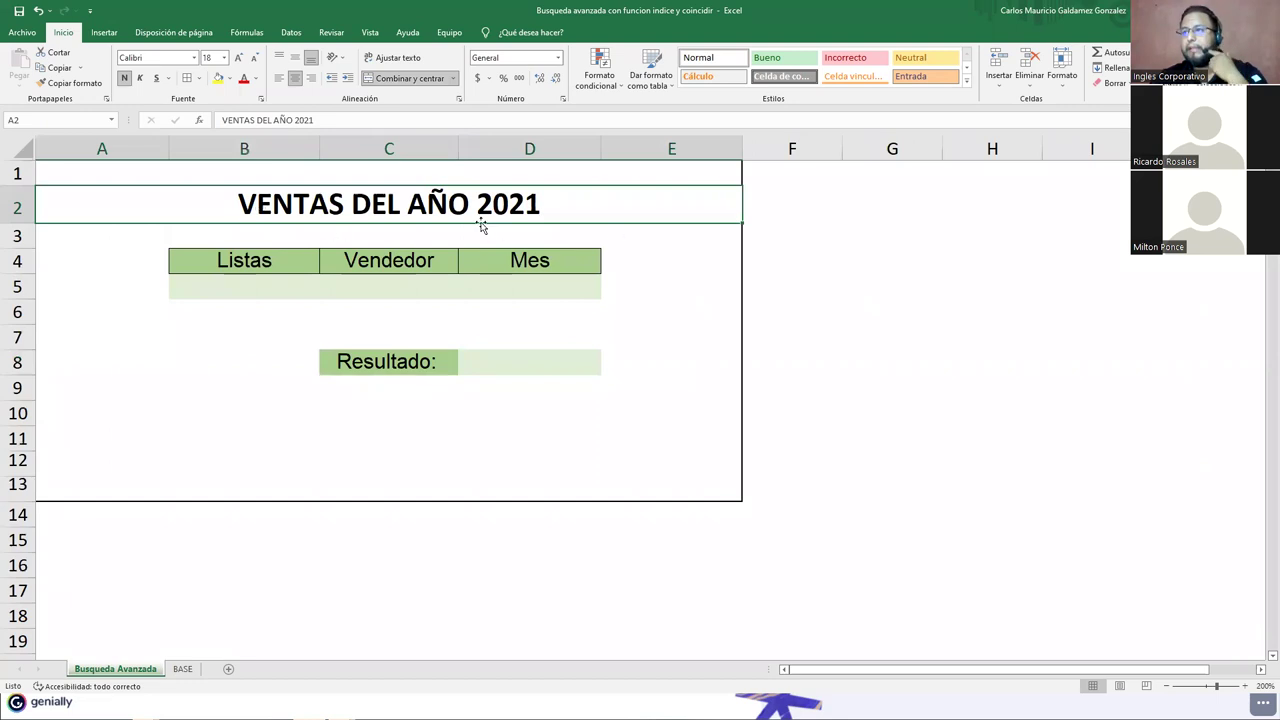
left_click(236, 290)
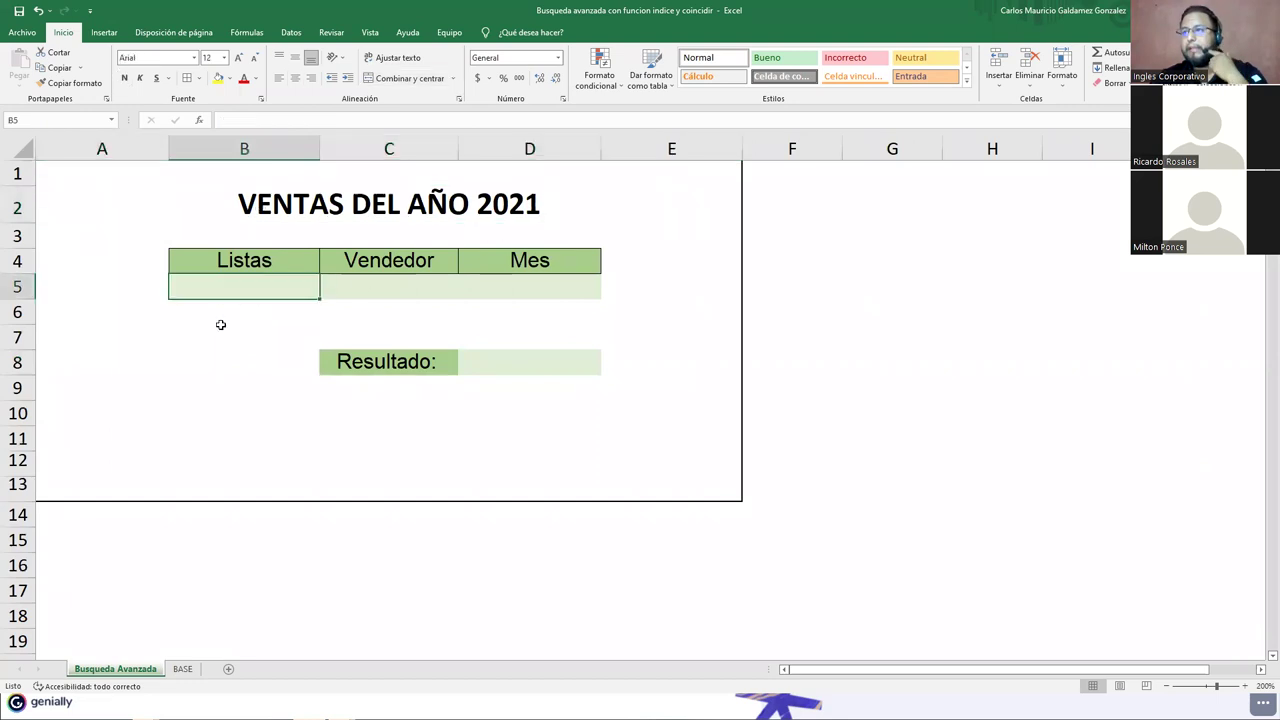
Step: Copy plain cell B6 over the cell under Listas to remove its green fill
left_click(220, 305)
key("ctrl+c")
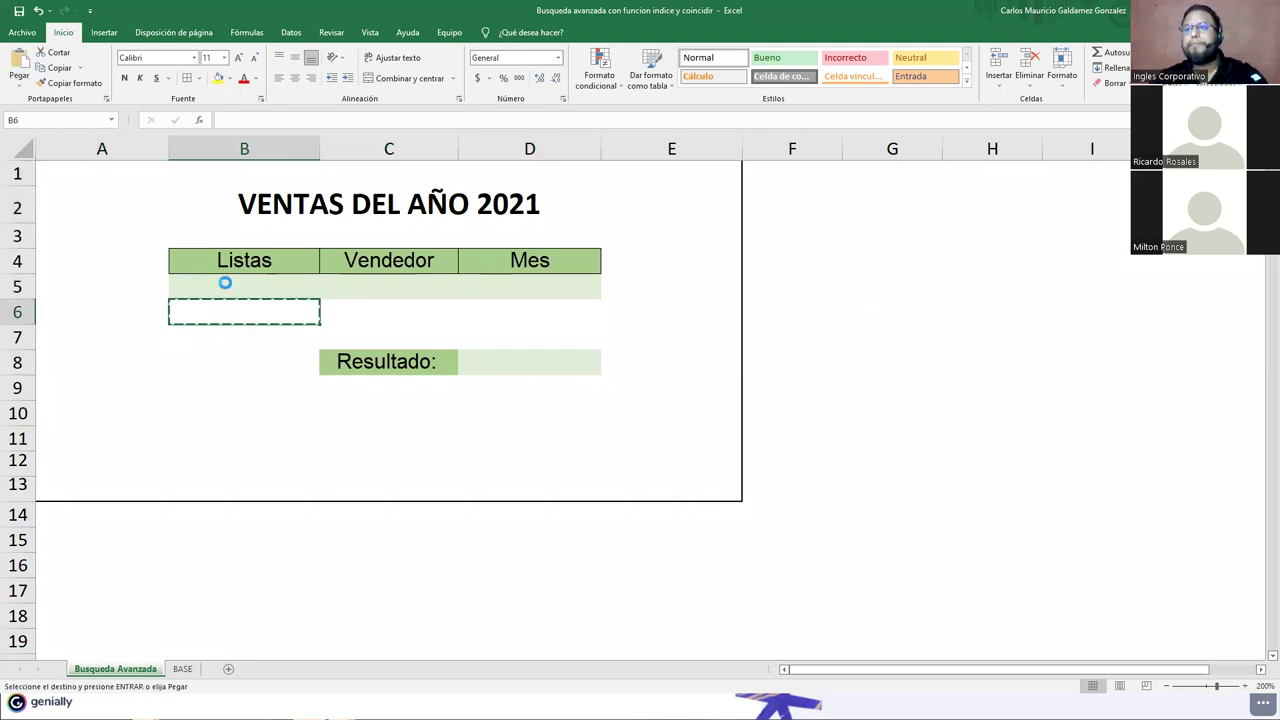
left_click(223, 282)
key("ctrl+v")
left_click(244, 352)
key("Escape")
Step: Widen columns C and D so the Vendedor and Mes cells fit seller names
left_click(382, 291)
left_click(514, 285)
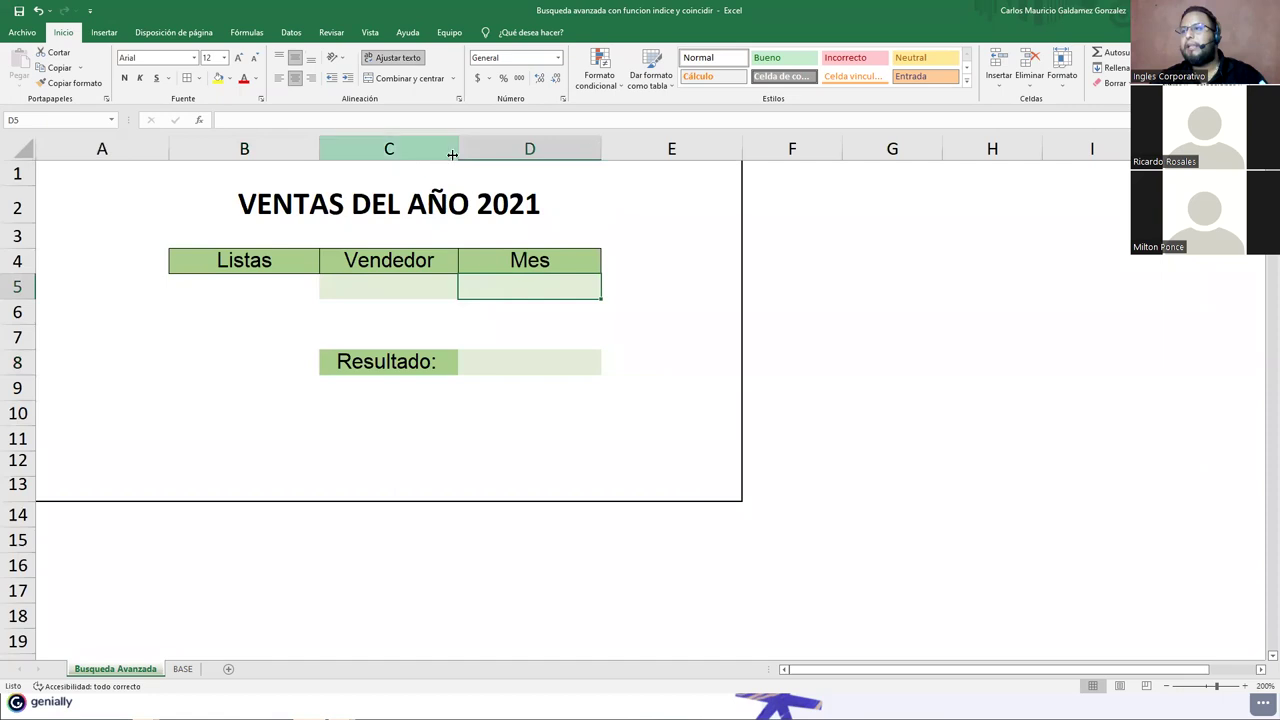
left_click_drag(461, 153, 507, 160)
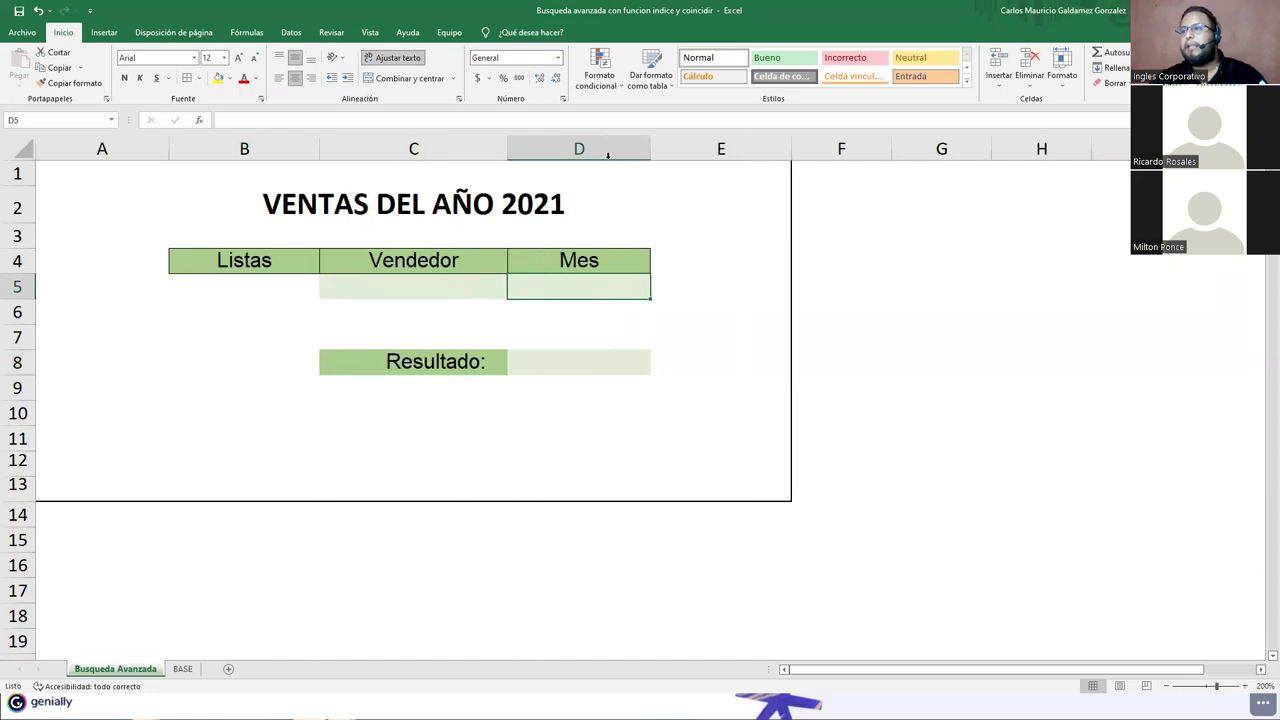
left_click_drag(652, 157, 697, 180)
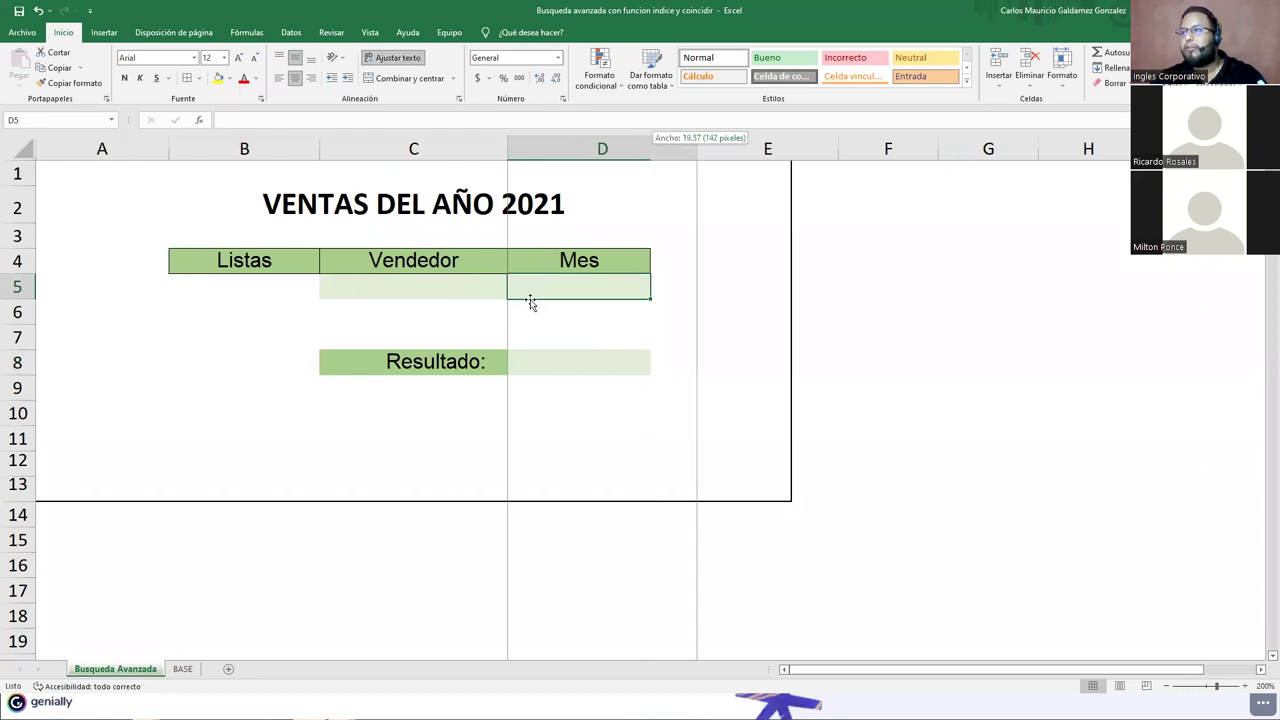
left_click(476, 296)
left_click(587, 280)
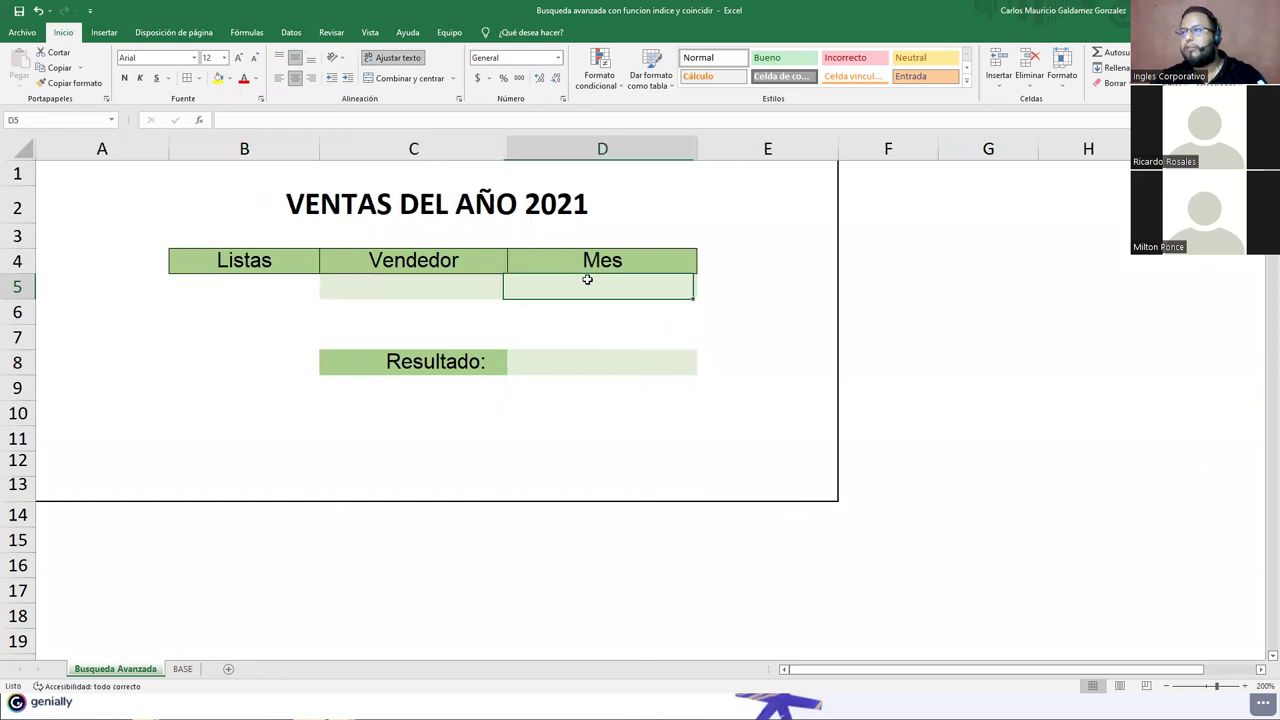
left_click(577, 360)
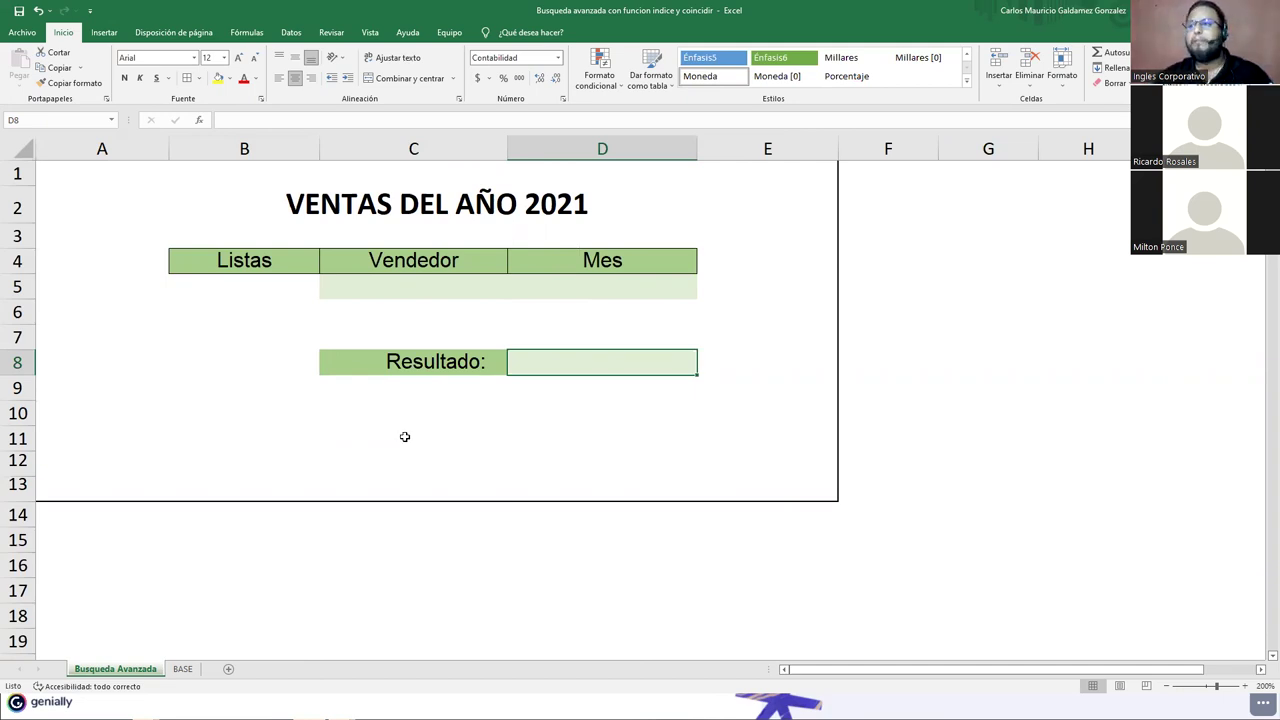
left_click(418, 298)
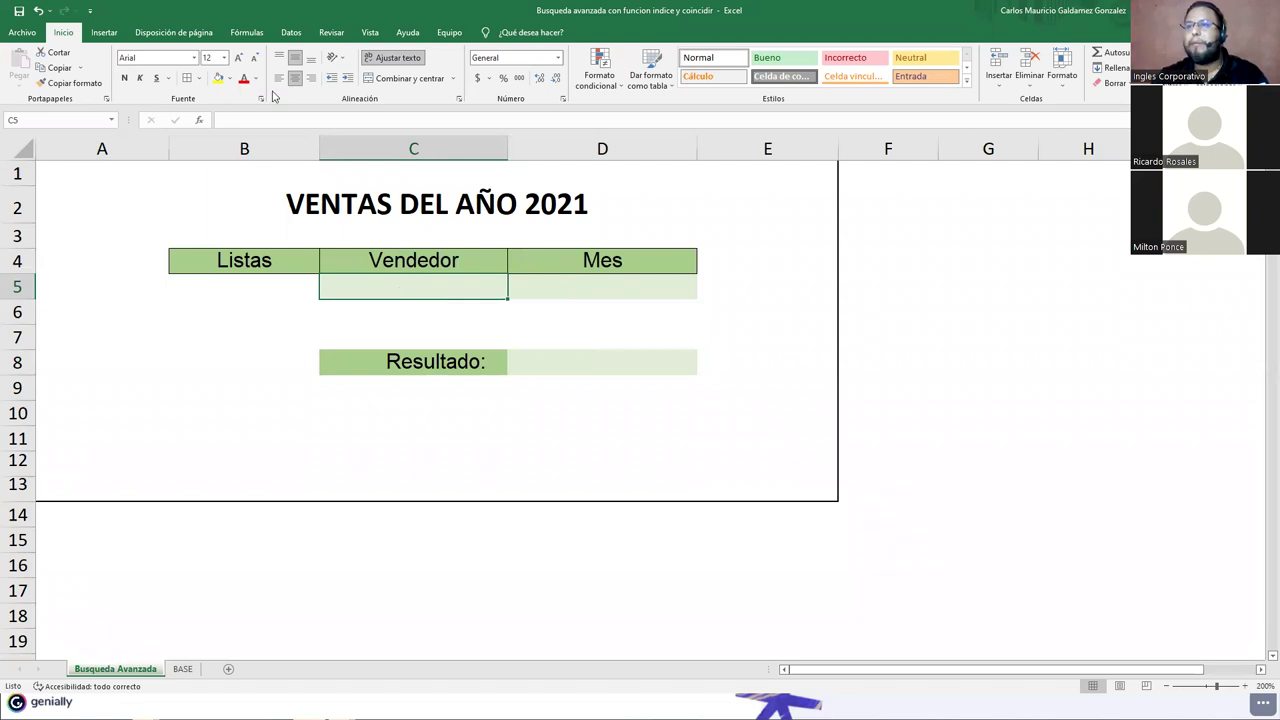
Step: Give Vendedor cell C5 a Lista data validation with source =BASE!$A$2:$A$13
left_click(290, 33)
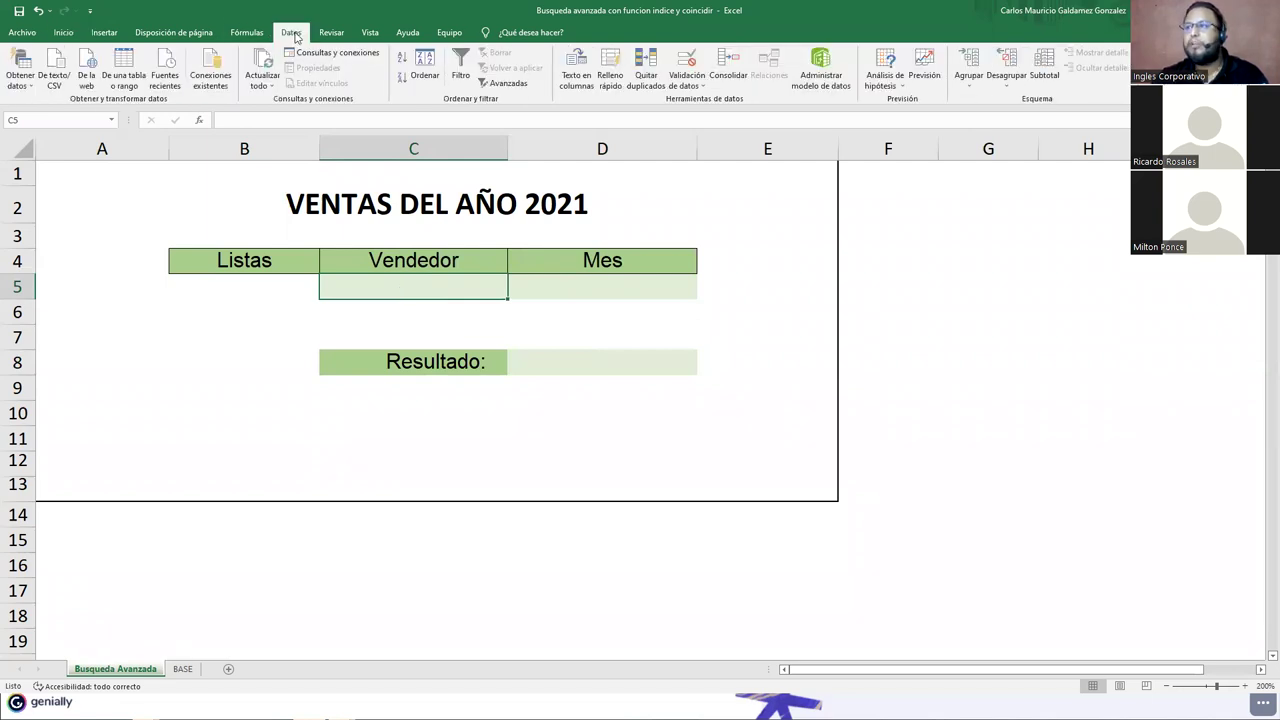
left_click(701, 86)
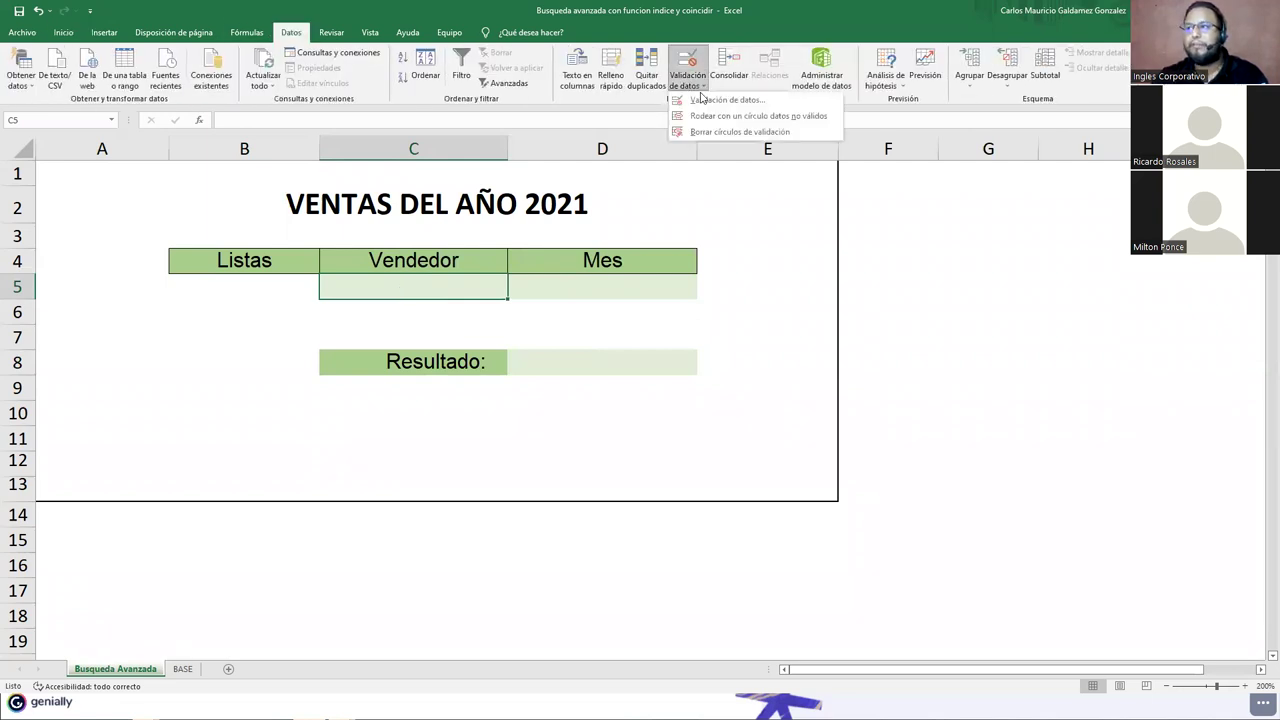
left_click(703, 100)
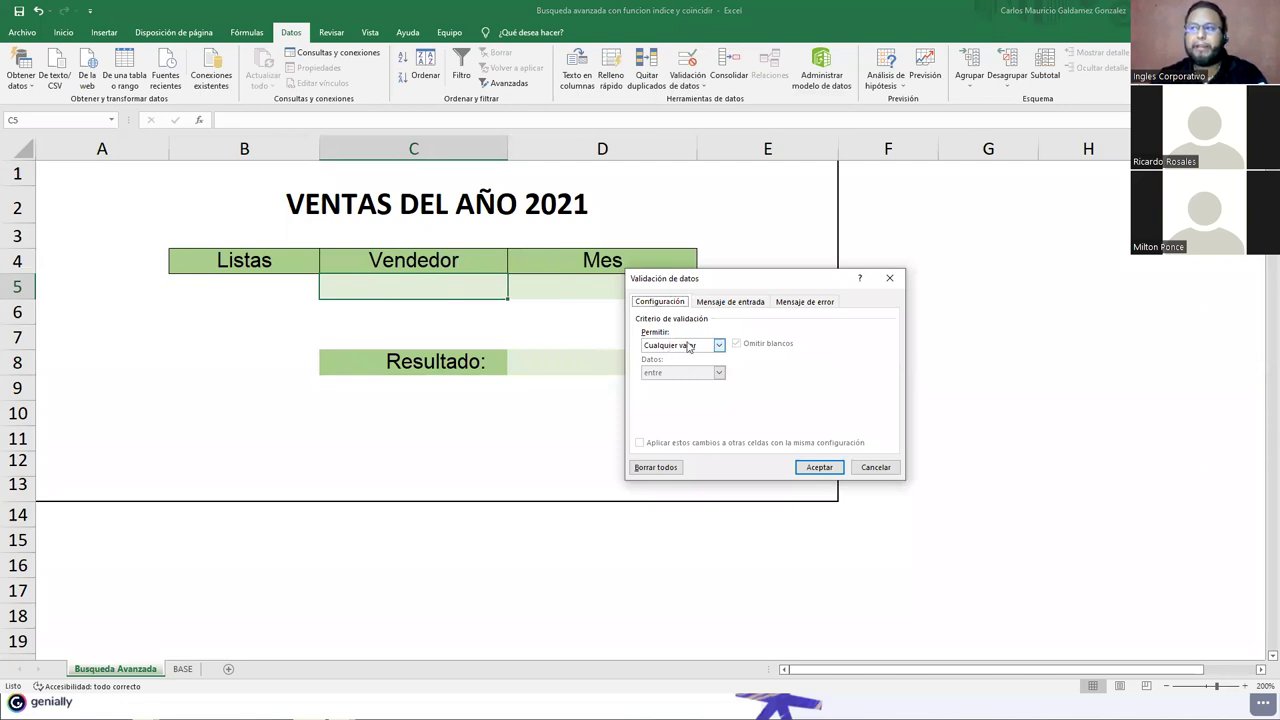
left_click(687, 347)
left_click(688, 382)
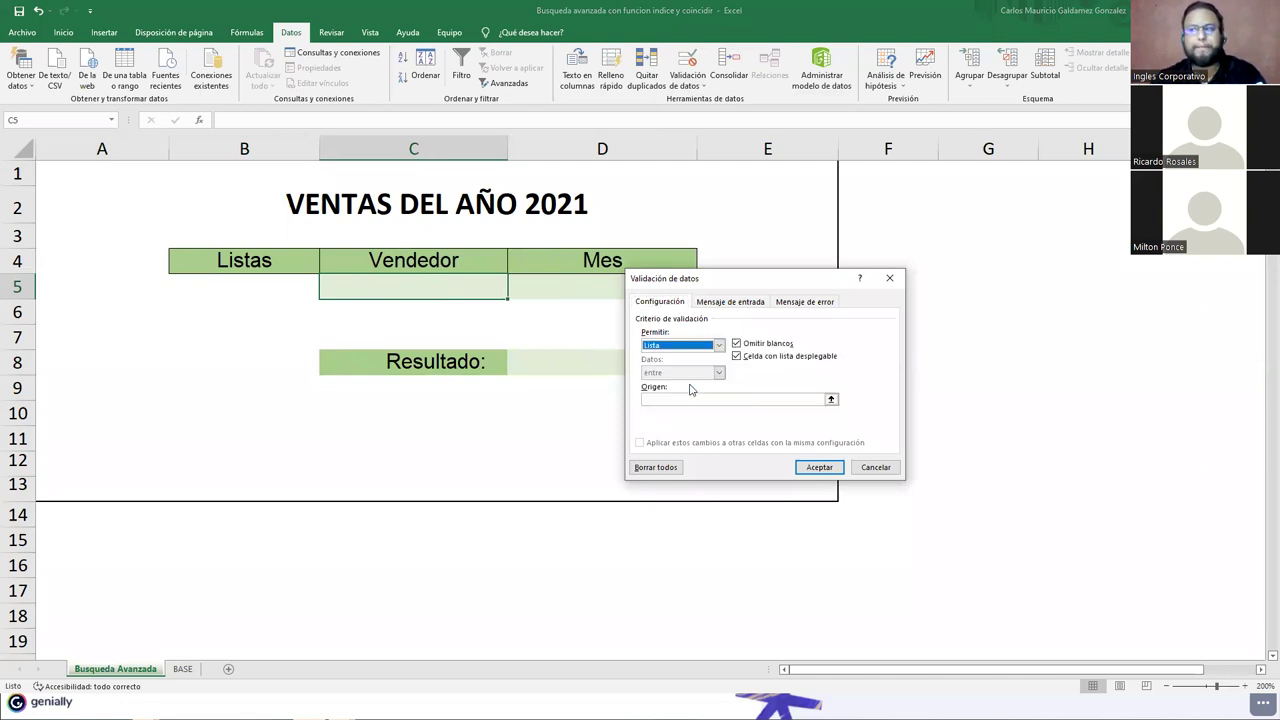
left_click(830, 401)
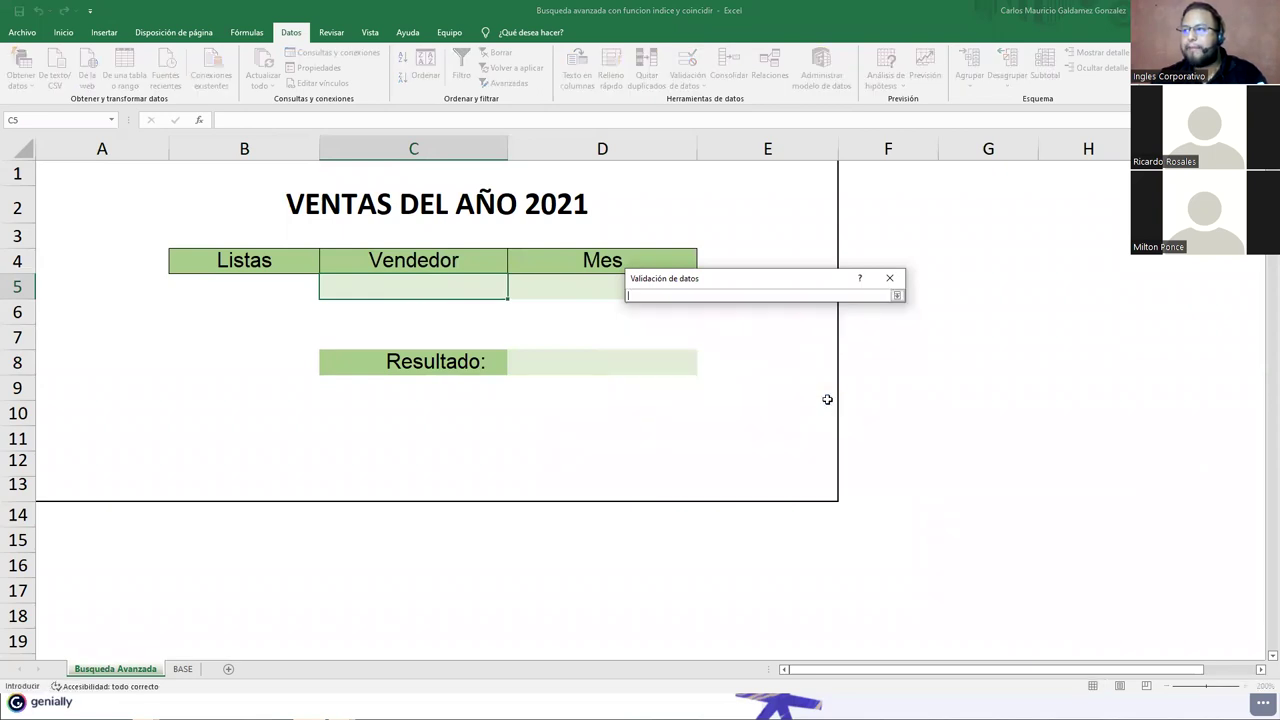
left_click(183, 669)
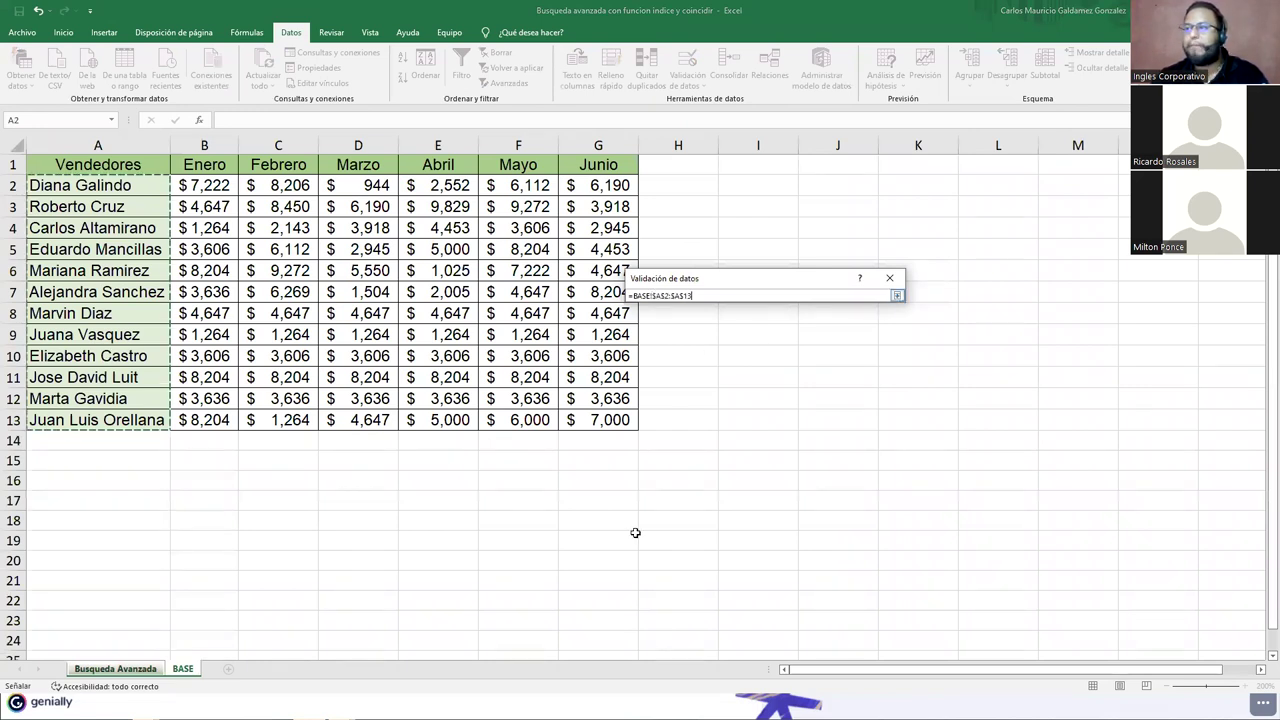
key("Return")
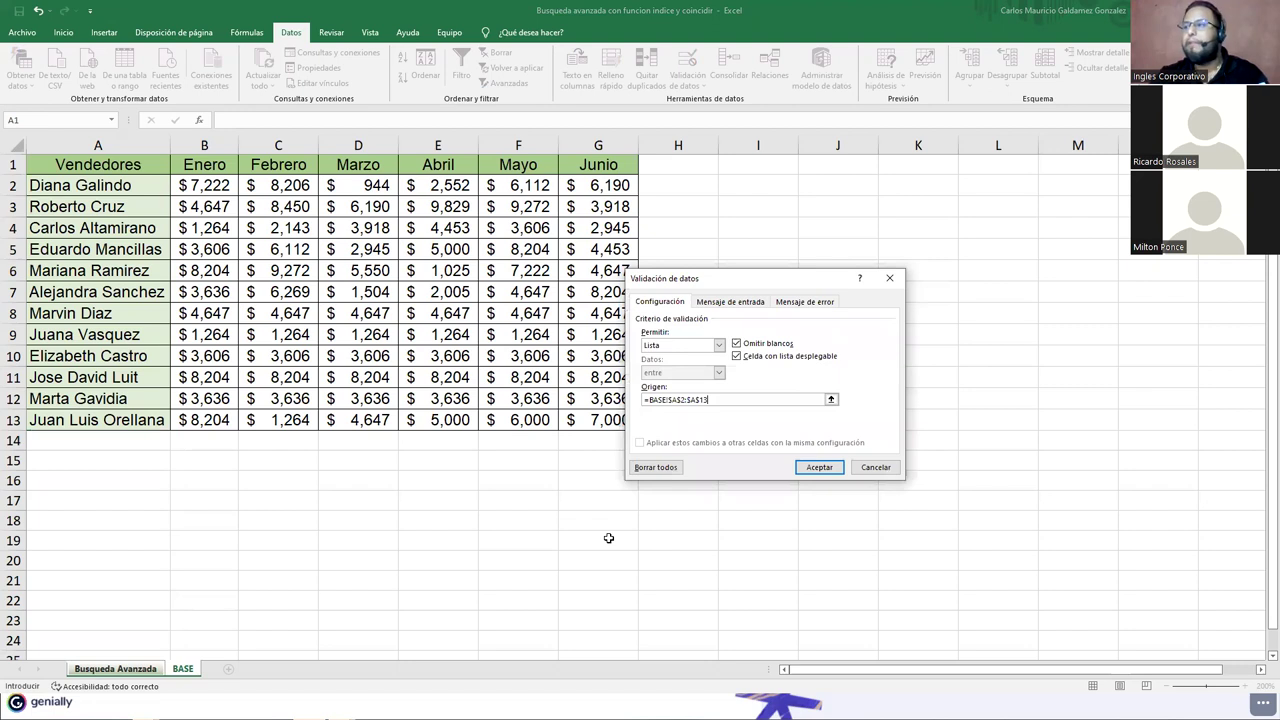
left_click(820, 467)
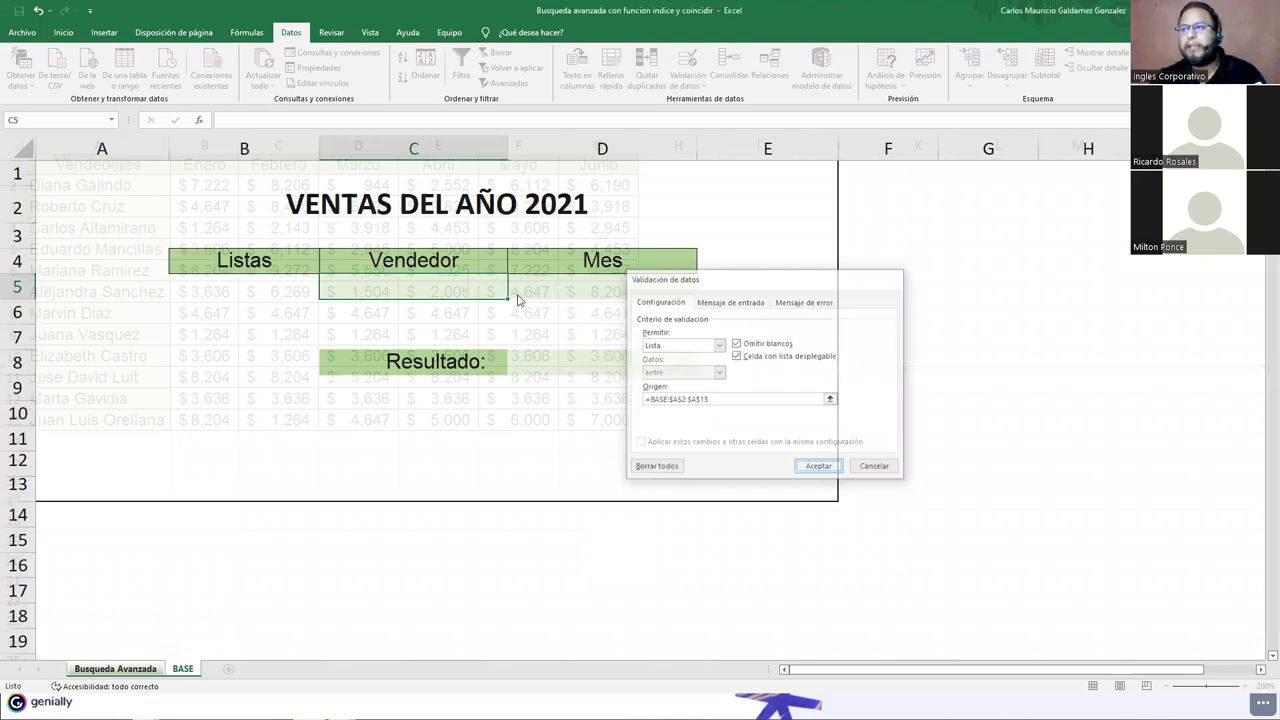
left_click(514, 293)
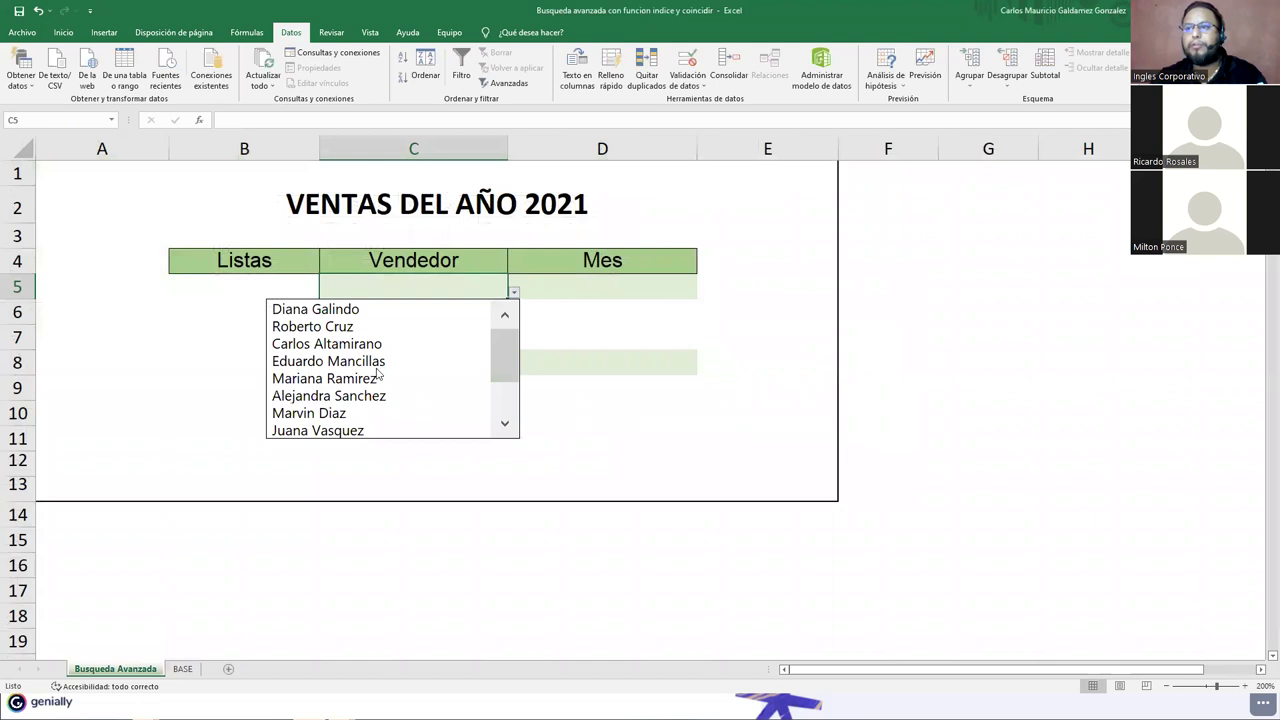
Step: Choose the first salesperson from C5's drop-down list and return to the Inicio tab
scroll(507, 417, "down", 1)
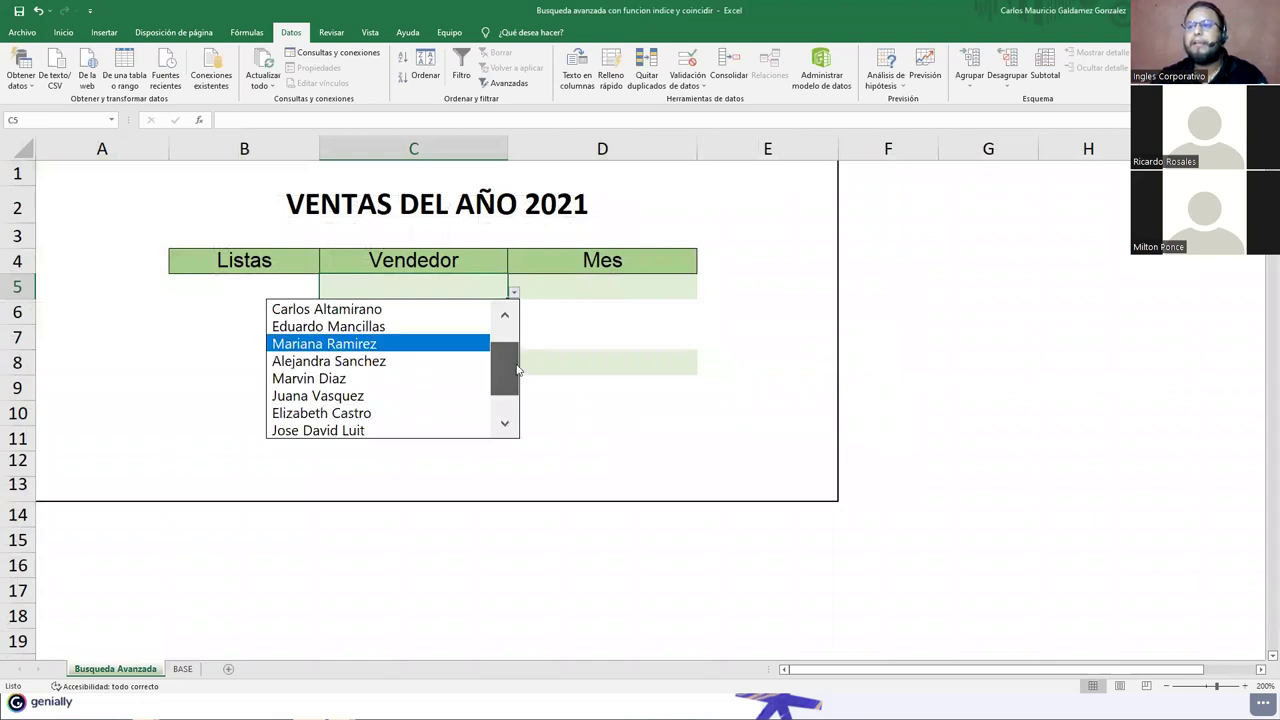
scroll(519, 335, "up", 1)
left_click(316, 311)
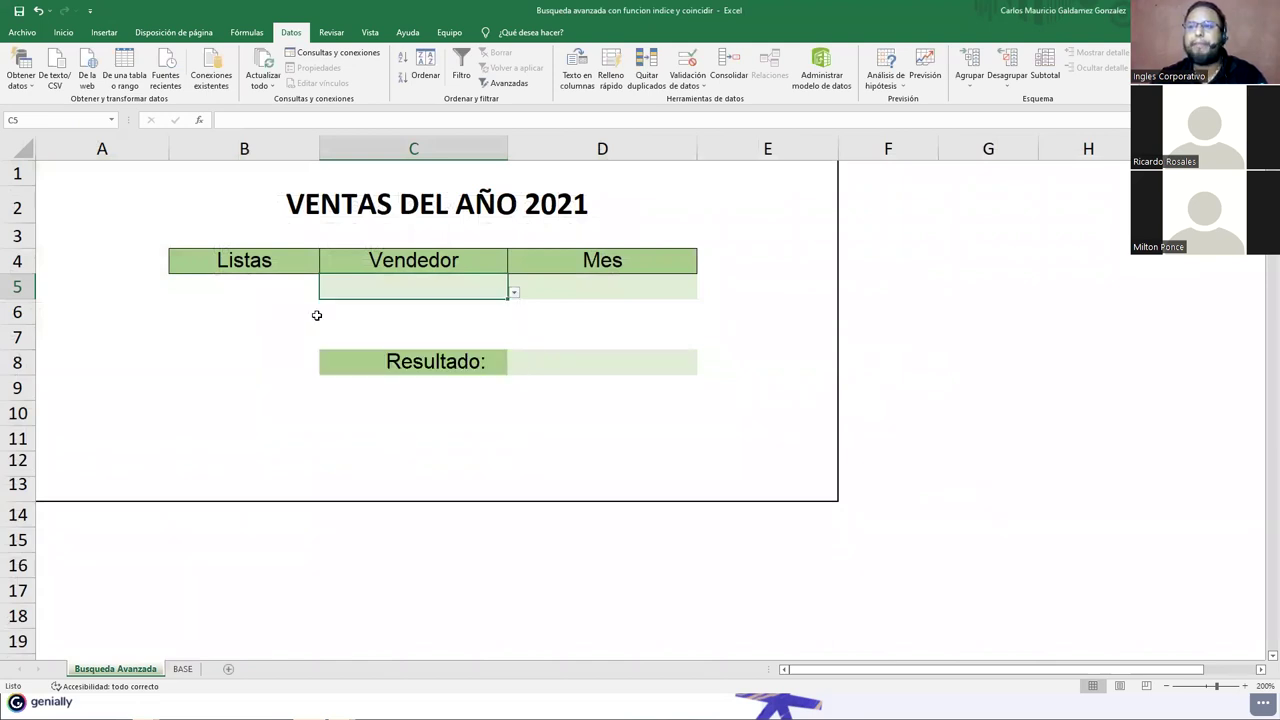
left_click(62, 32)
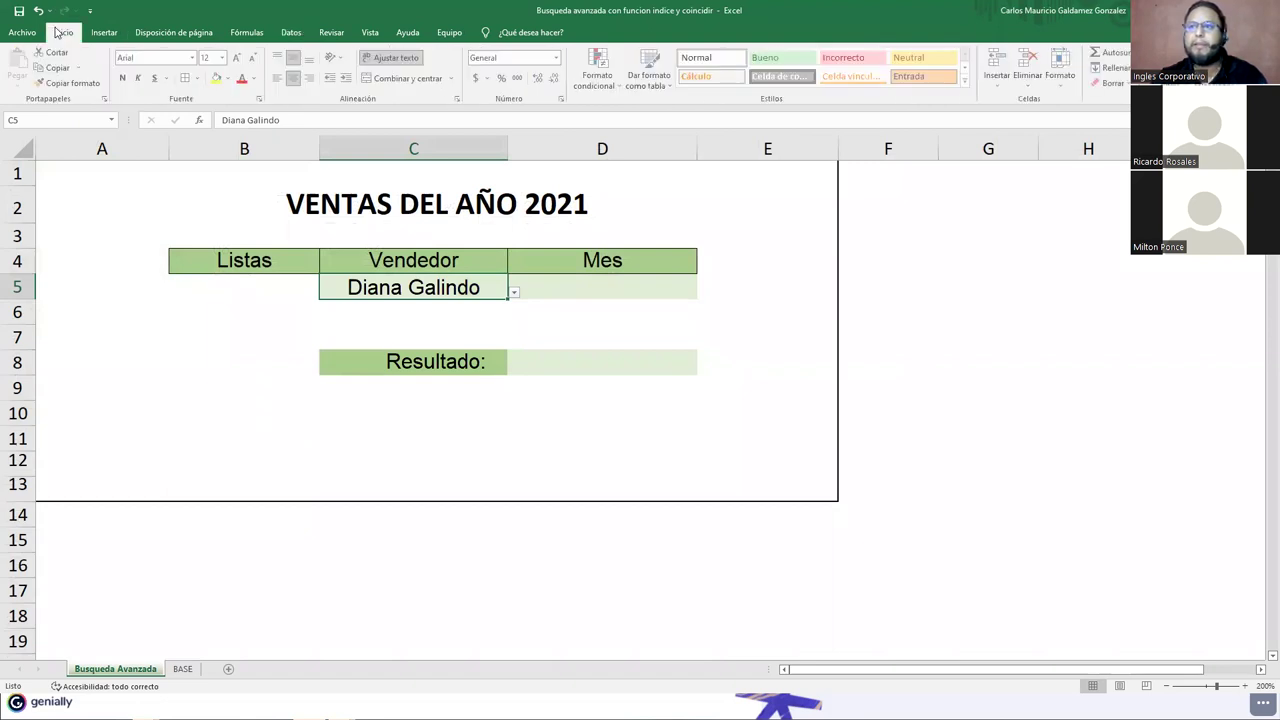
left_click(428, 326)
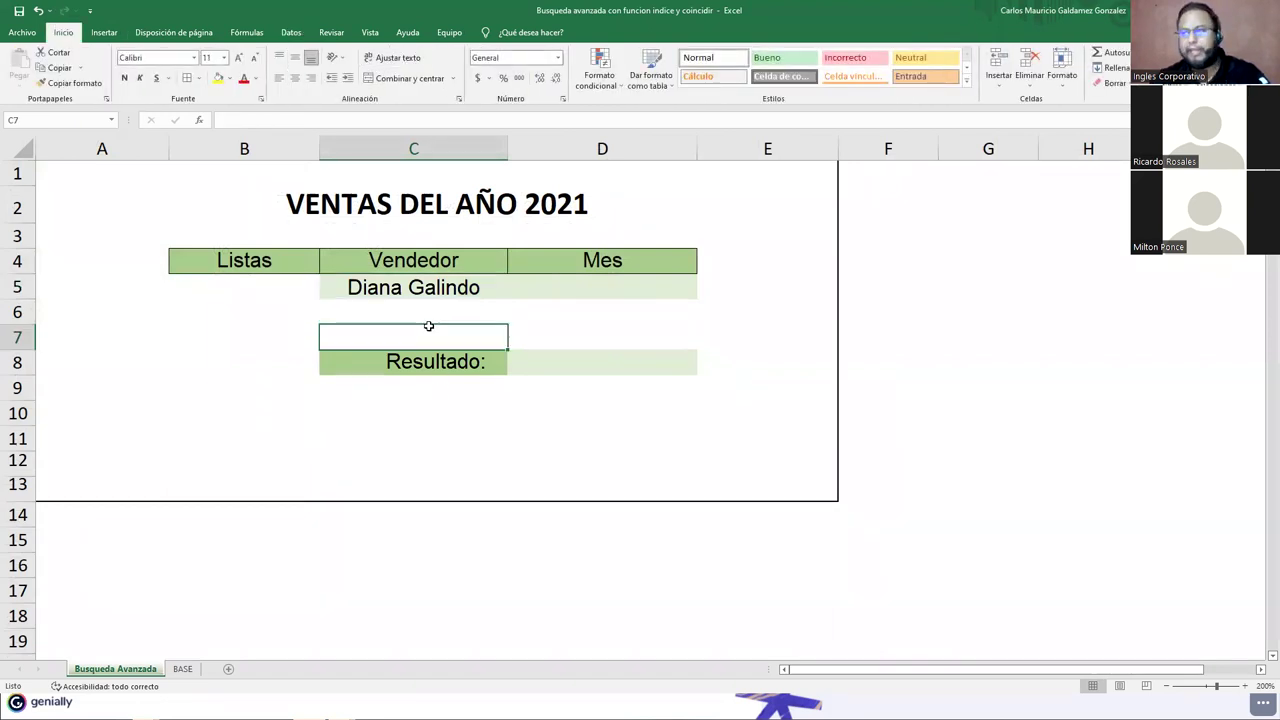
left_click(449, 287)
left_click(431, 314)
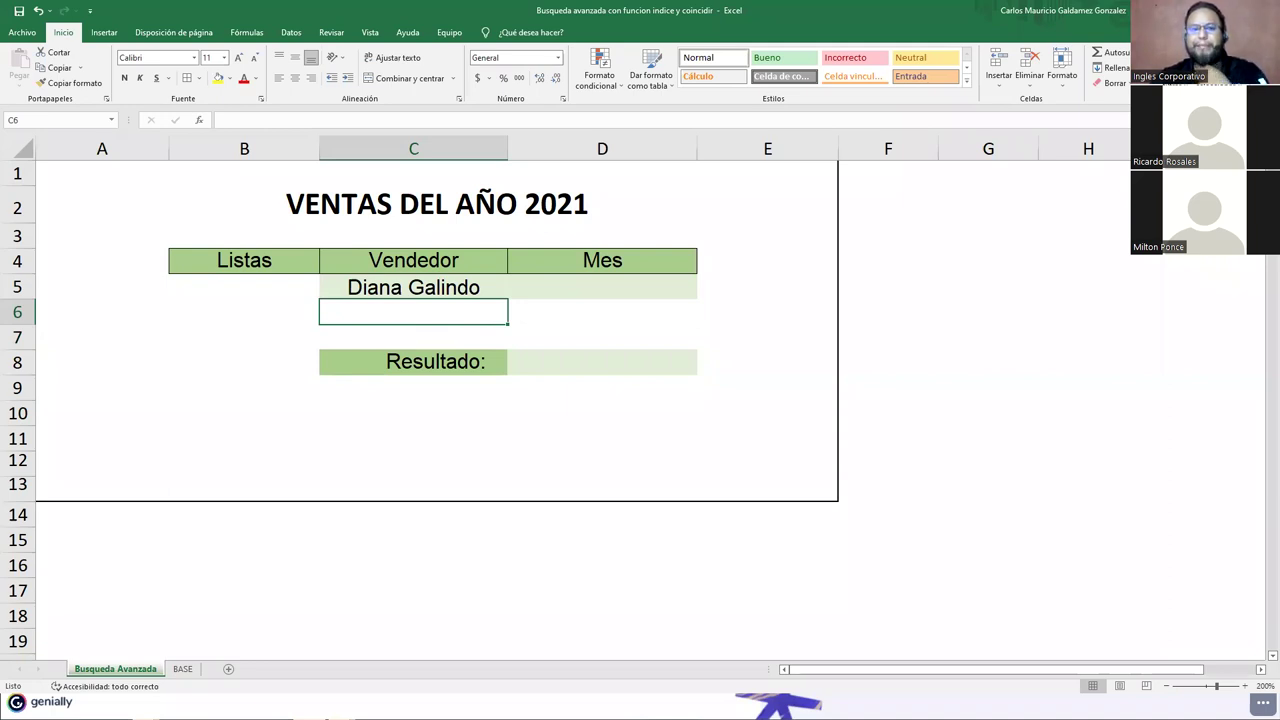
left_click(608, 285)
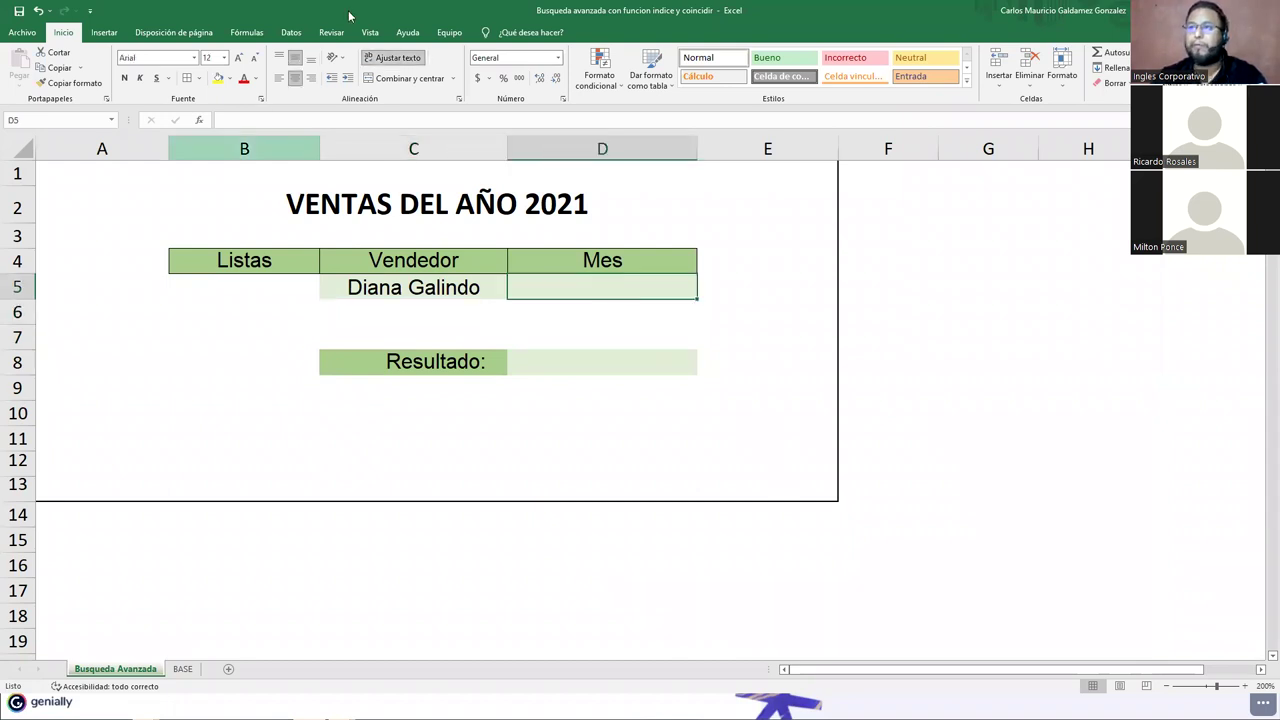
Step: Give Mes cell D5 a Lista data validation sourced from the month headers =BASE!$B$1:$G$1
left_click(300, 34)
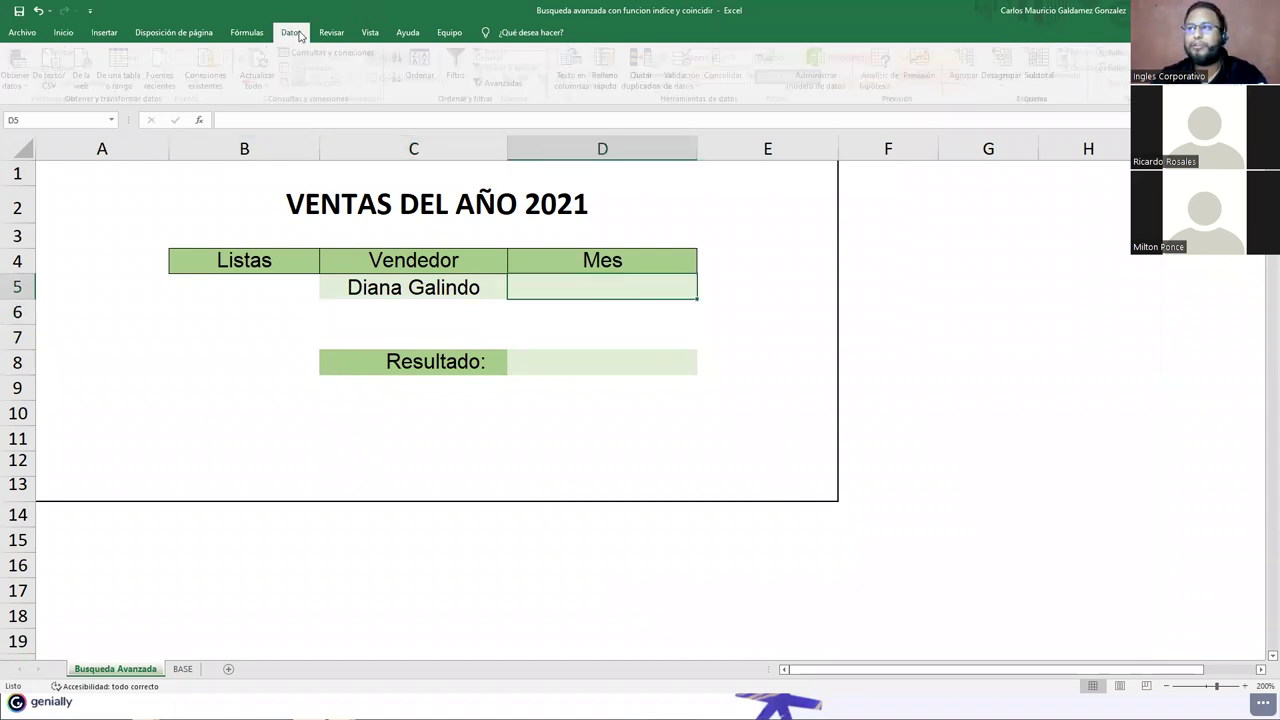
left_click(690, 75)
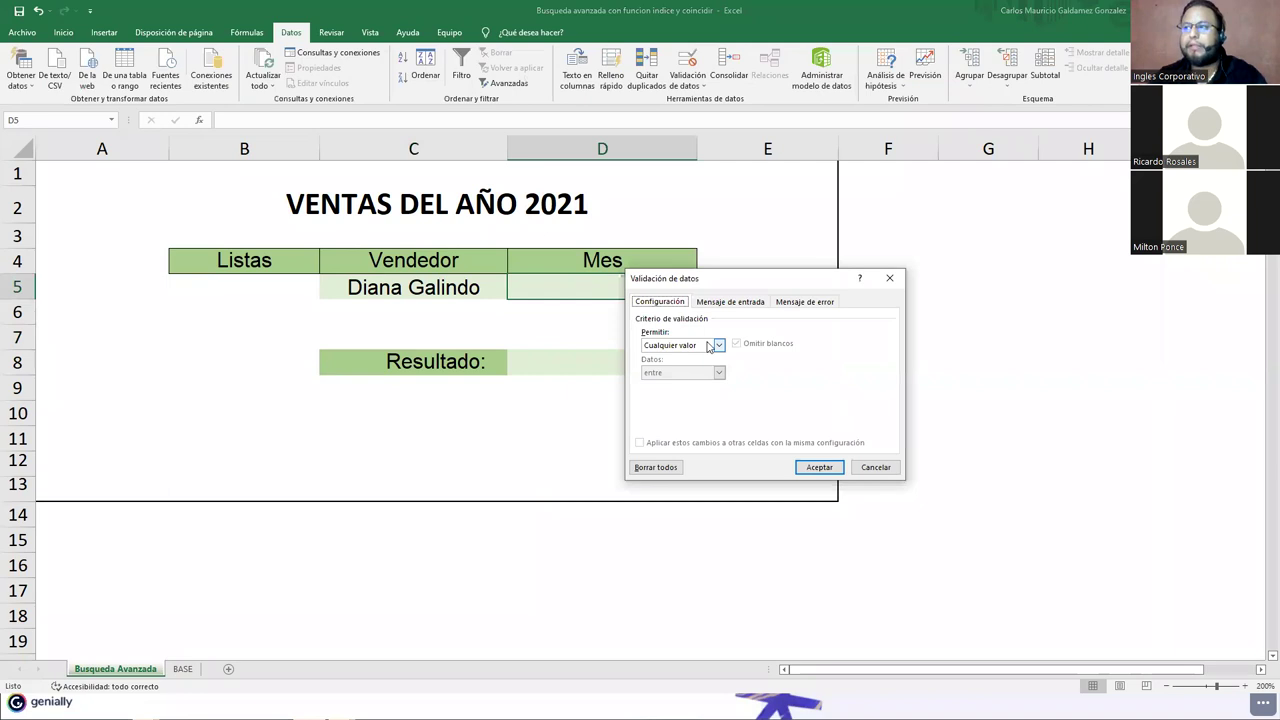
left_click(708, 346)
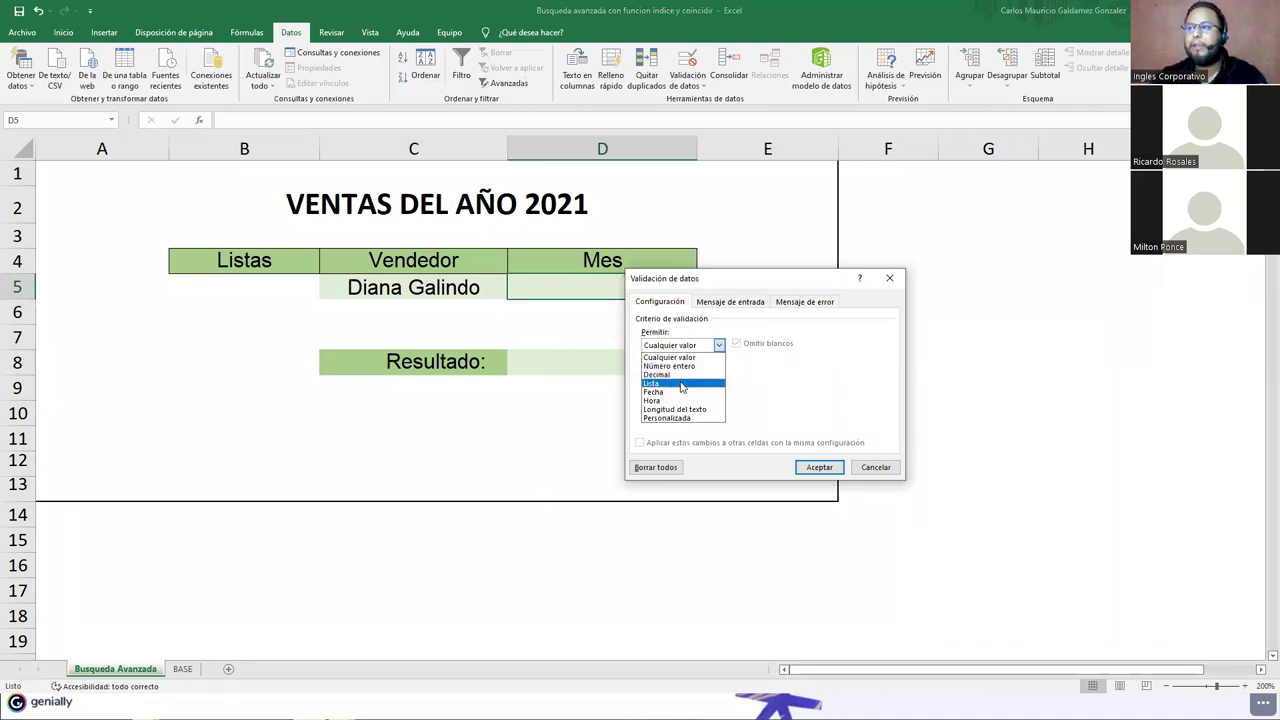
left_click(892, 407)
left_click(828, 400)
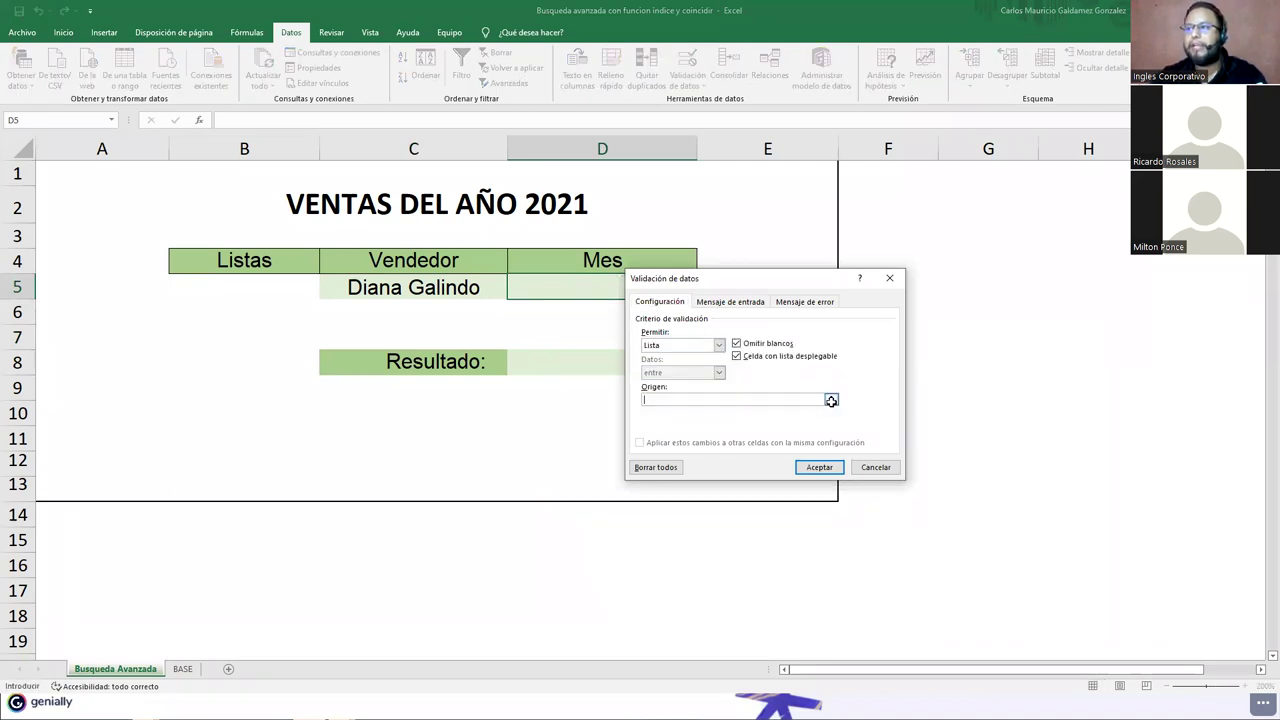
left_click(172, 670)
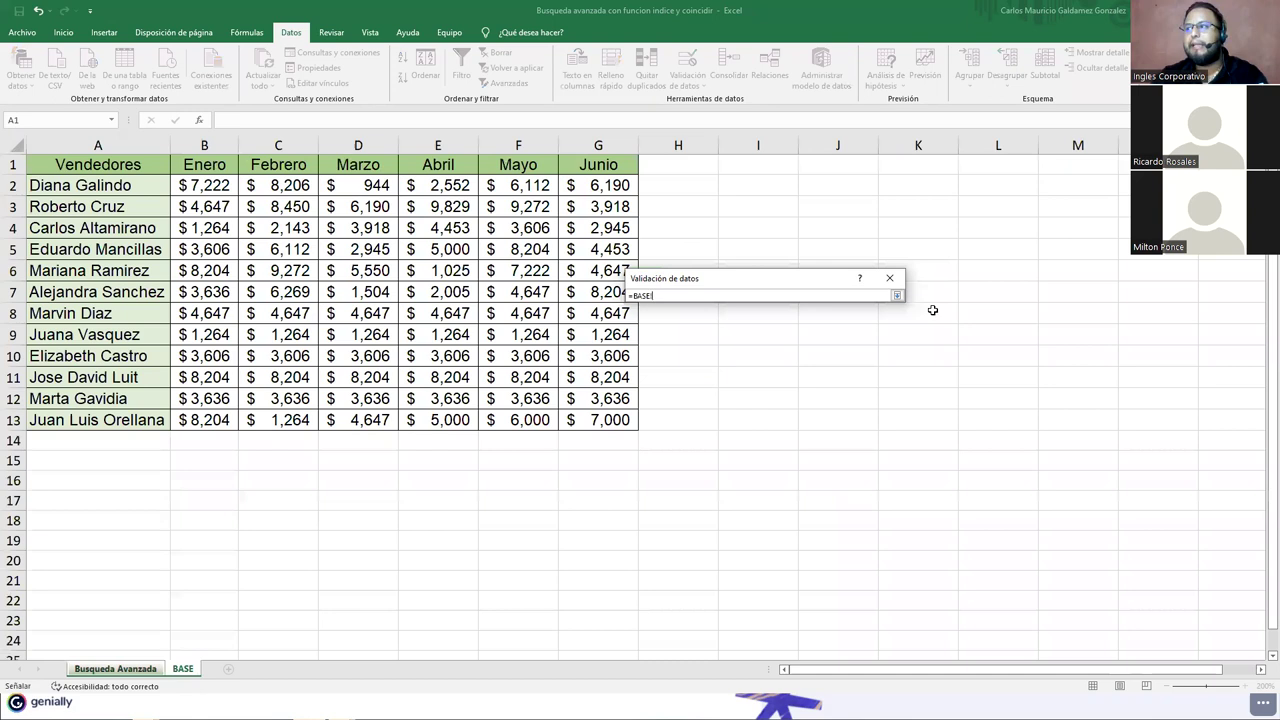
type("$B$1:$G$1")
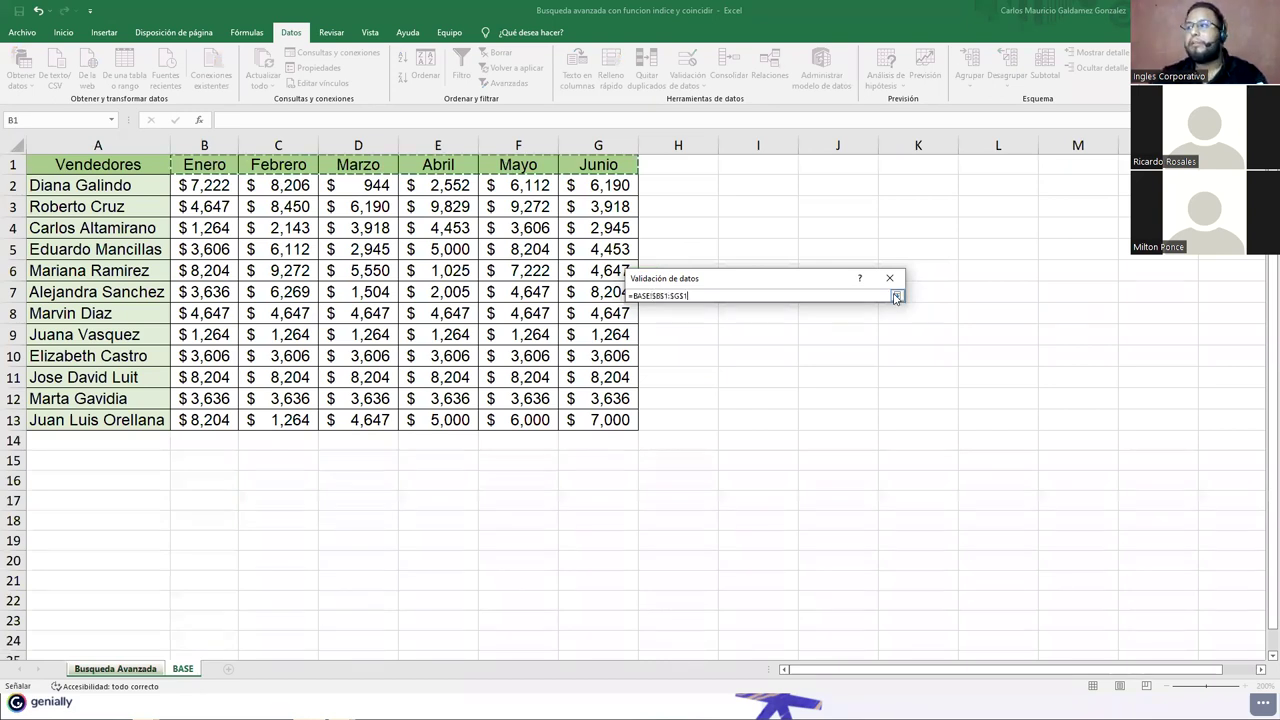
left_click(896, 298)
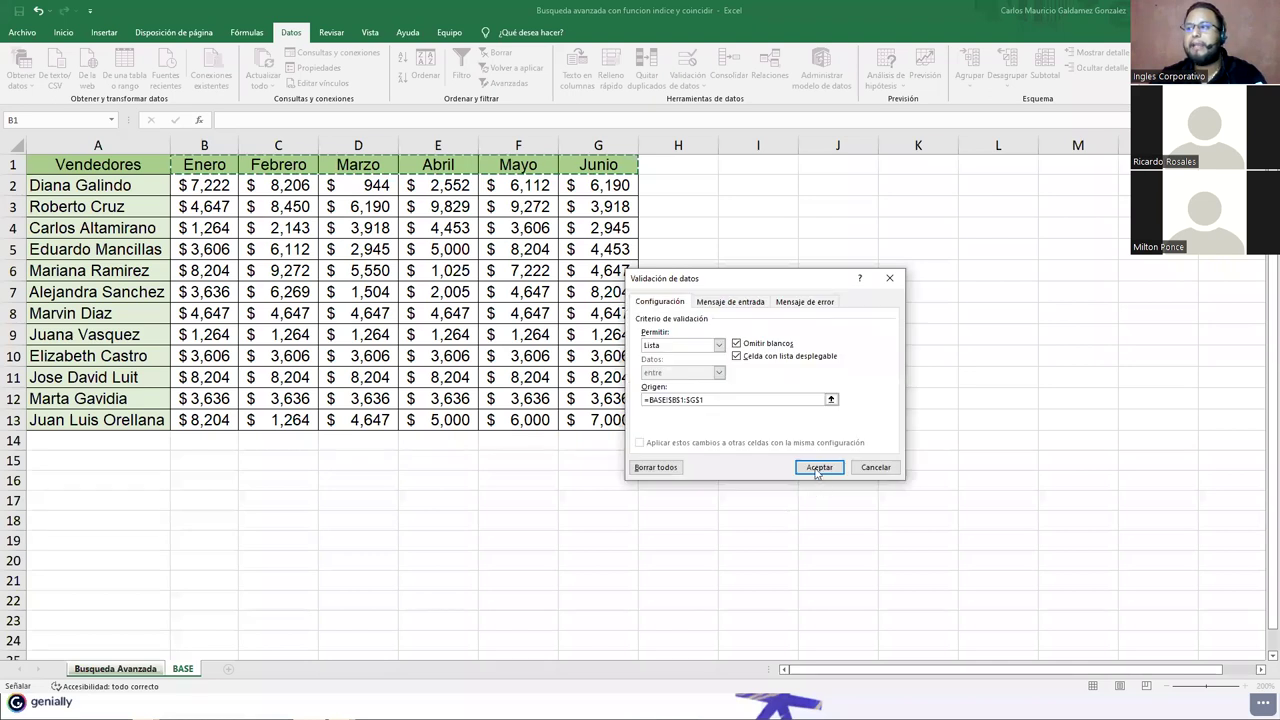
left_click(813, 469)
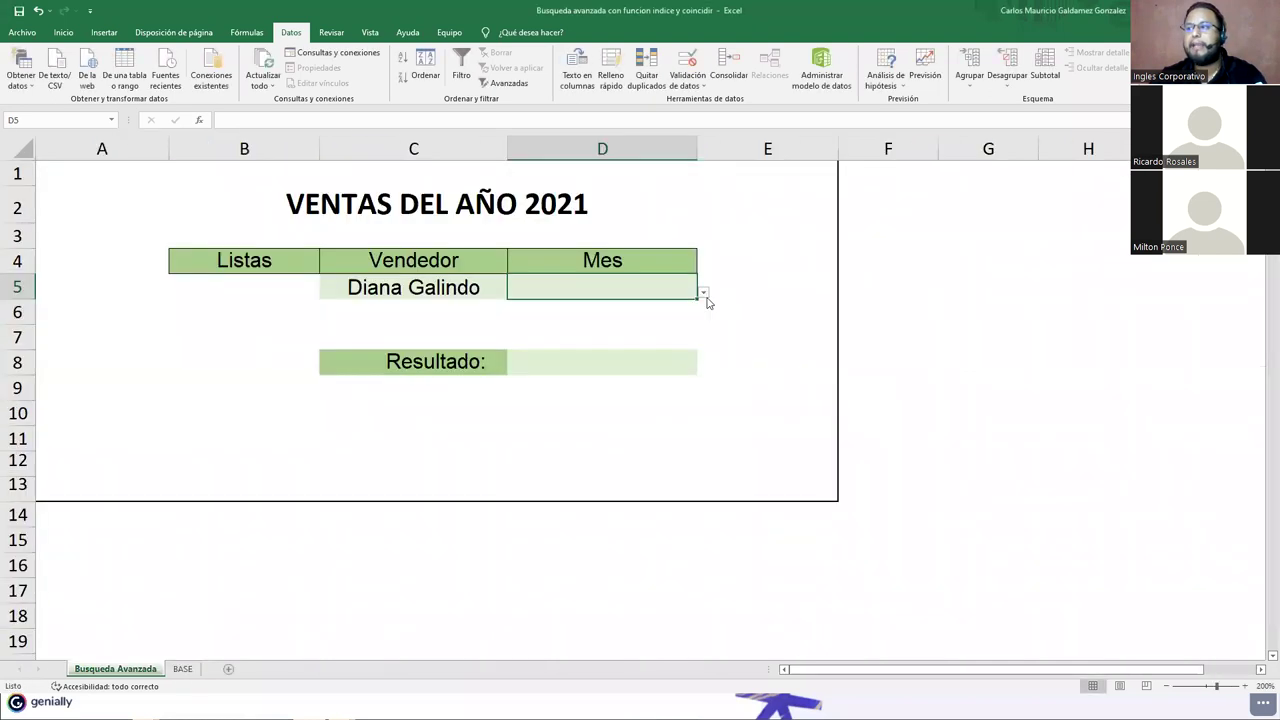
key("alt+Down")
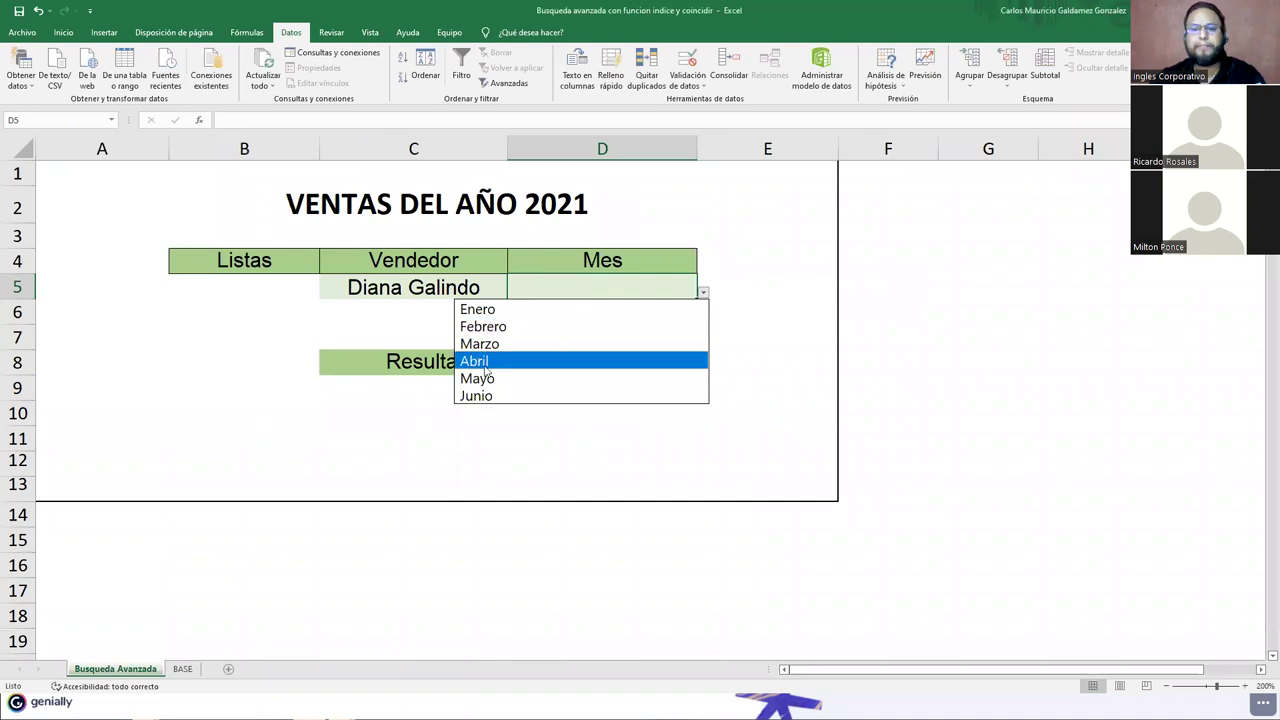
left_click(707, 298)
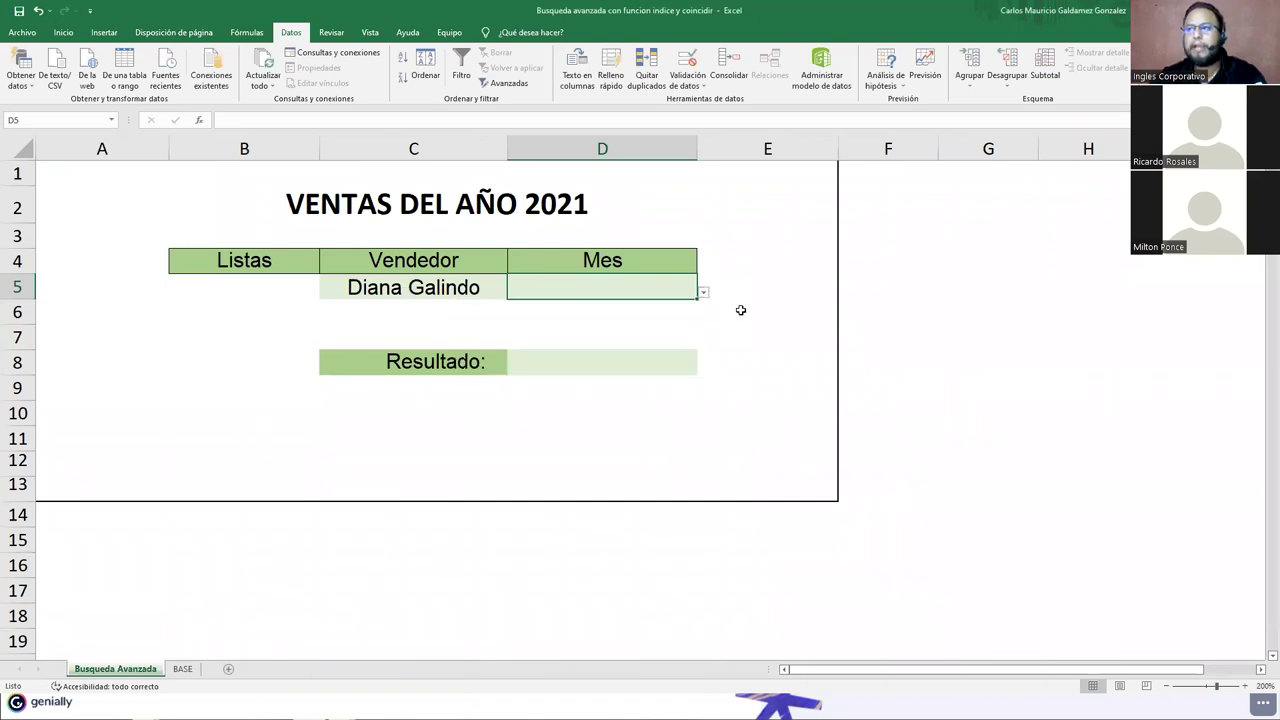
key("alt+Down")
left_click(586, 343)
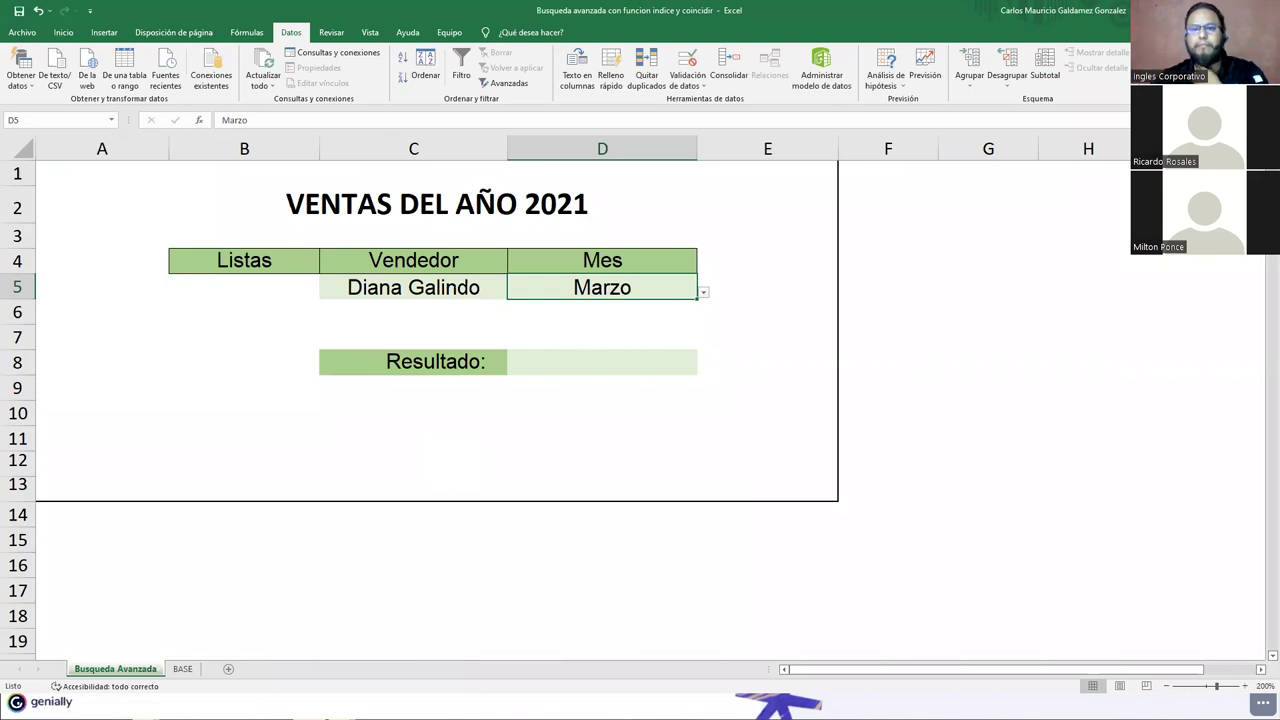
key("alt+Tab")
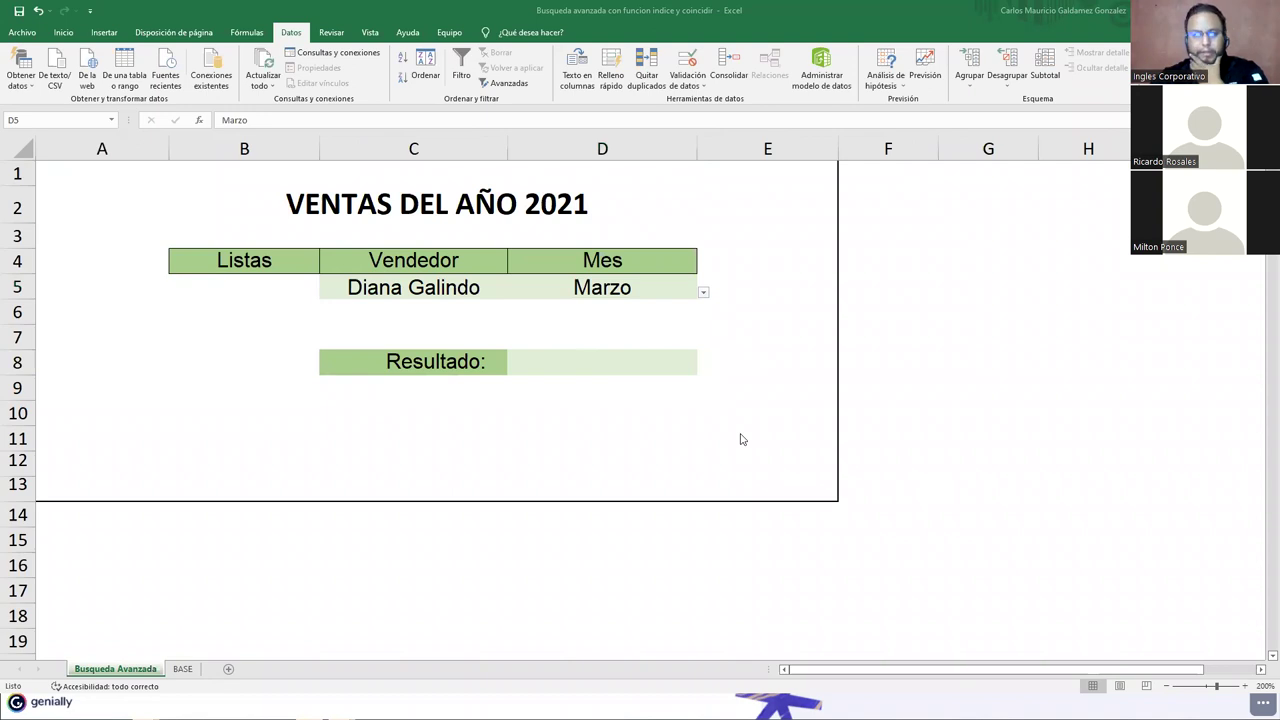
left_click(534, 376)
key("Up")
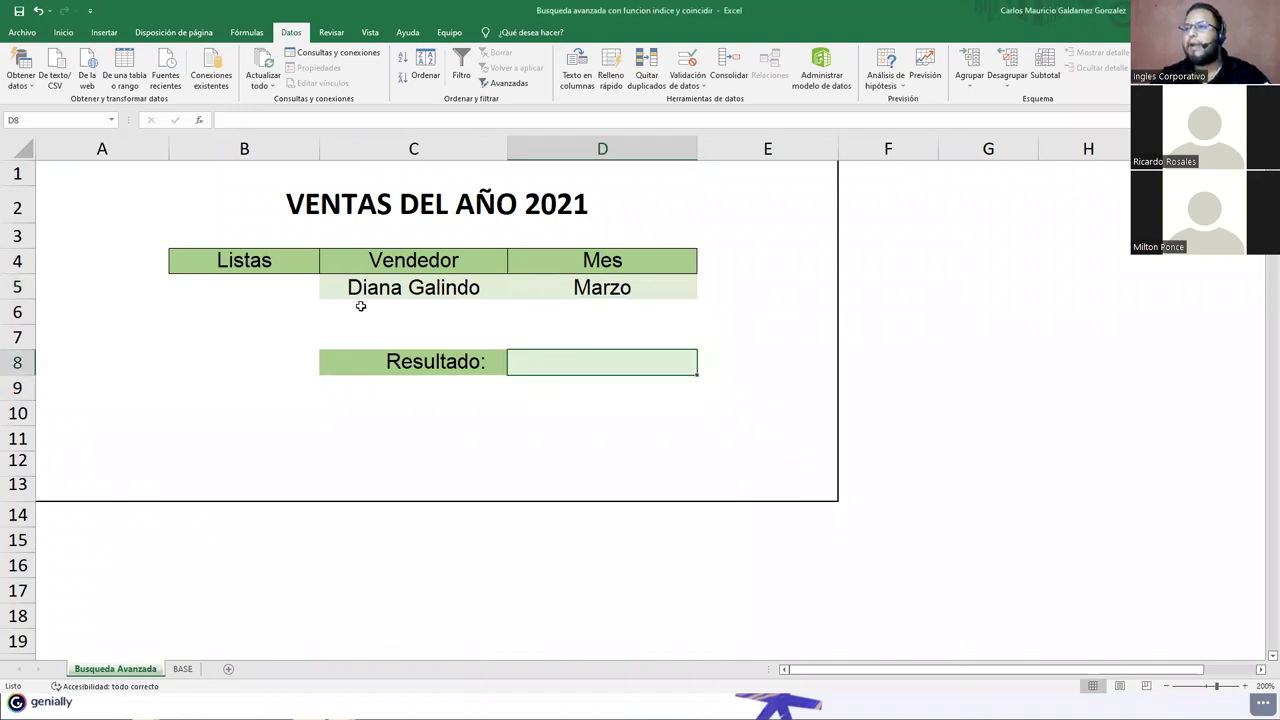
left_click(383, 291)
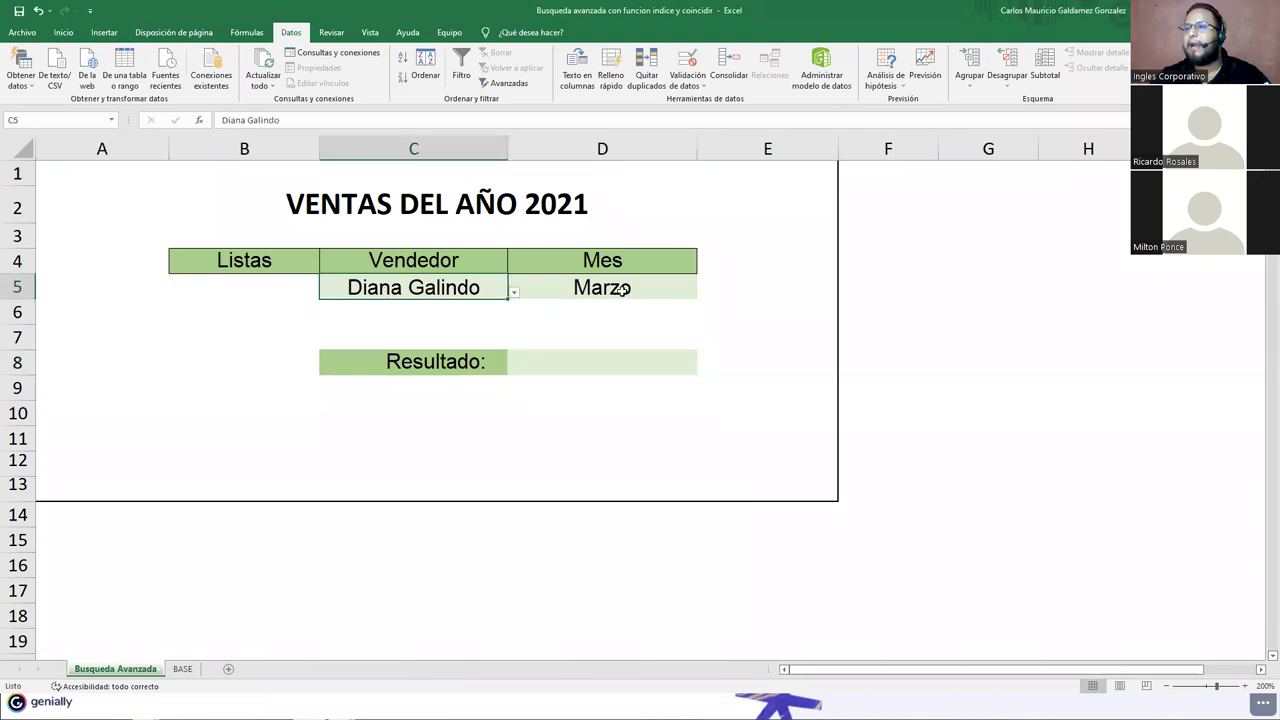
left_click(622, 289)
left_click(182, 668)
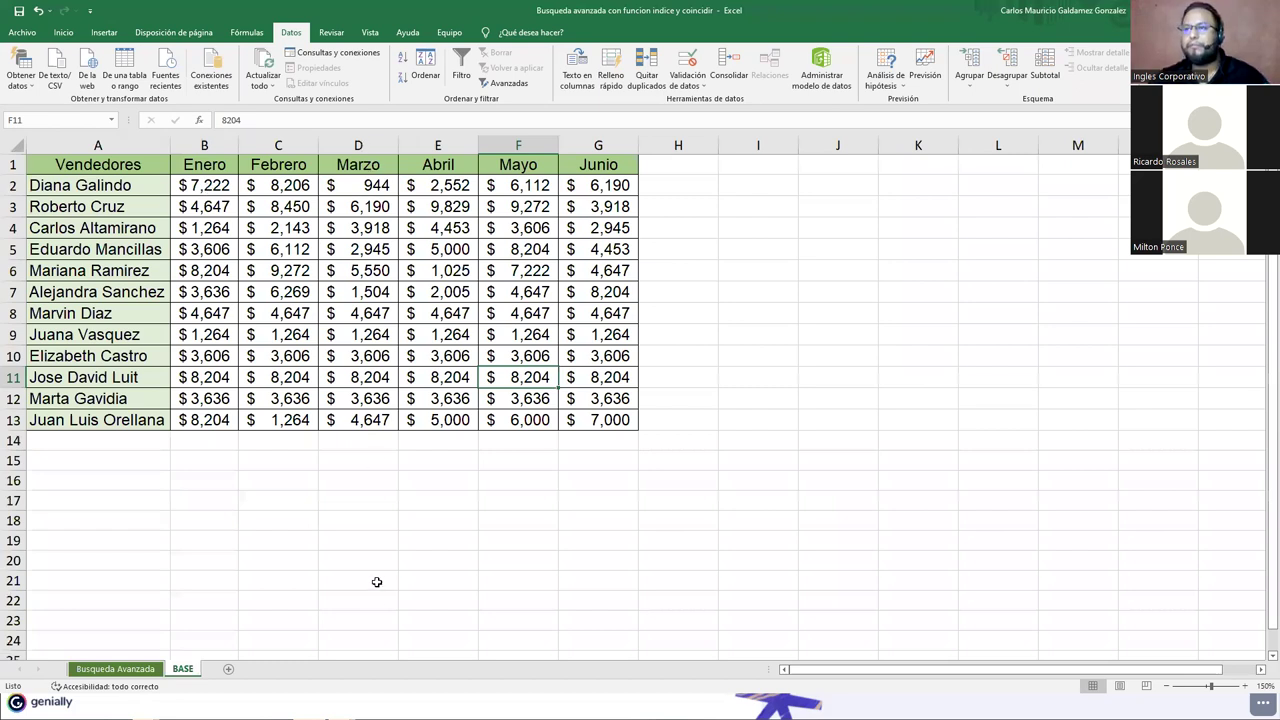
left_click(360, 183)
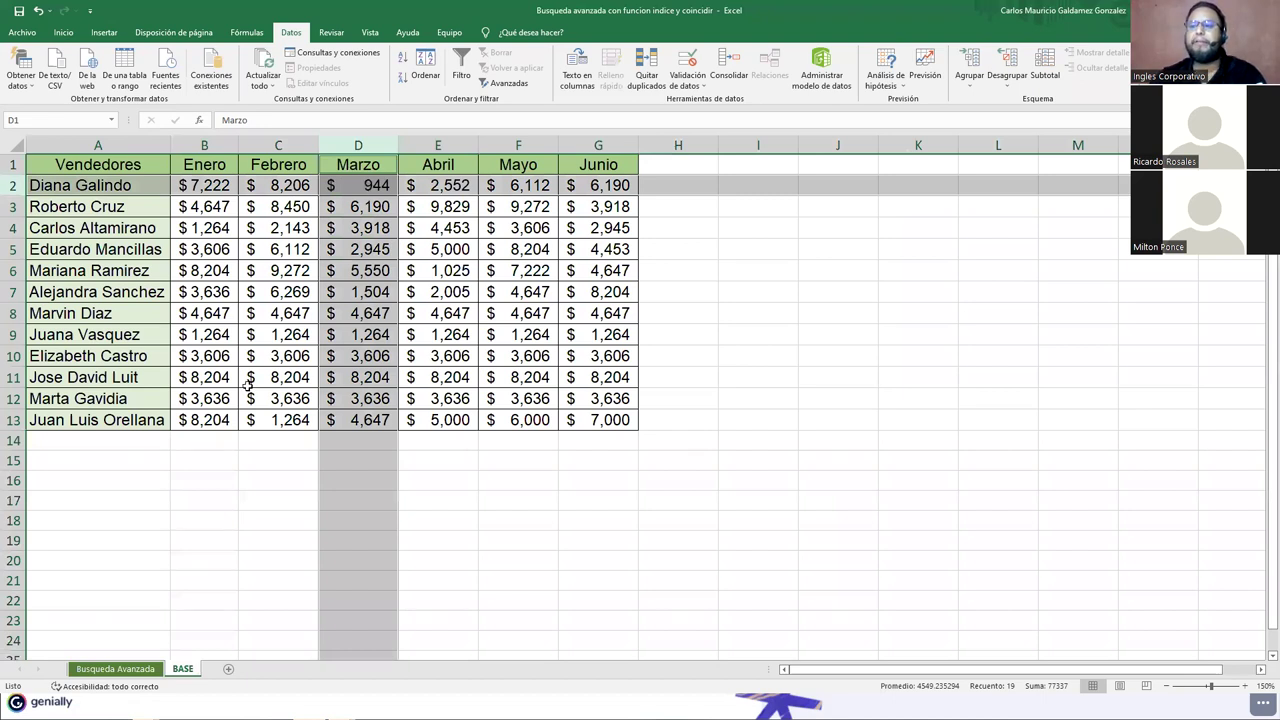
left_click(116, 669)
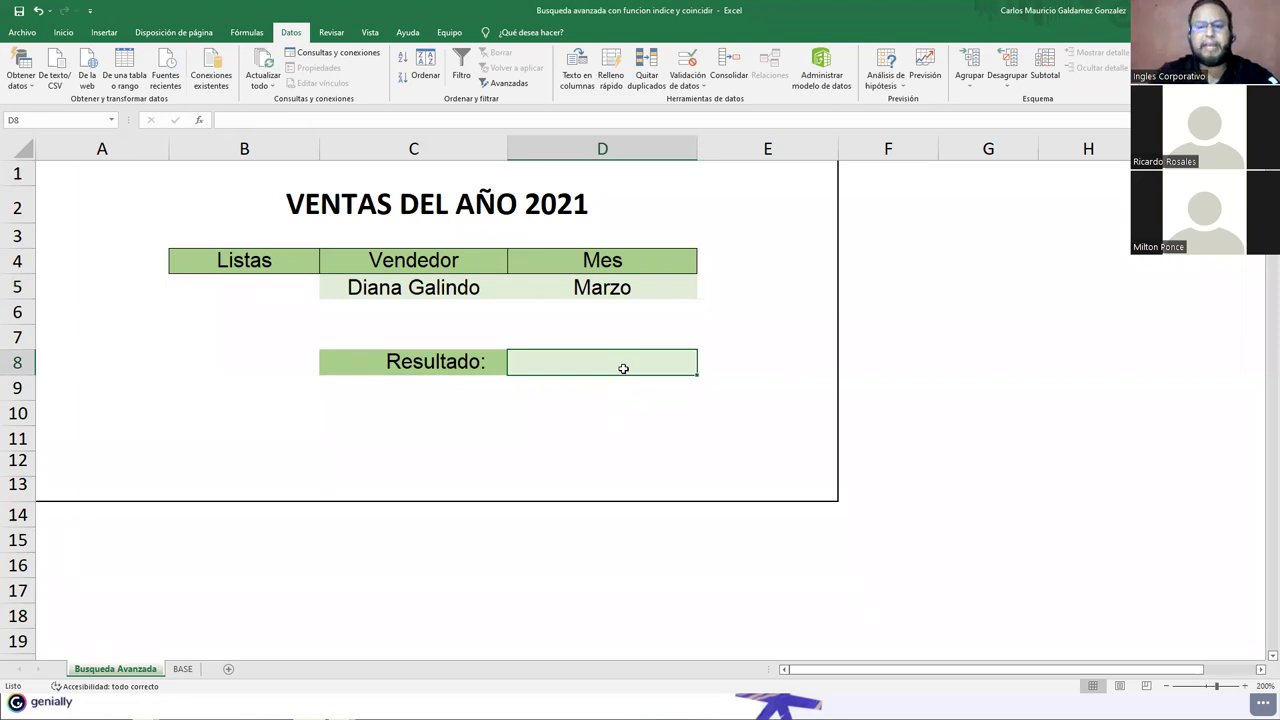
type("=")
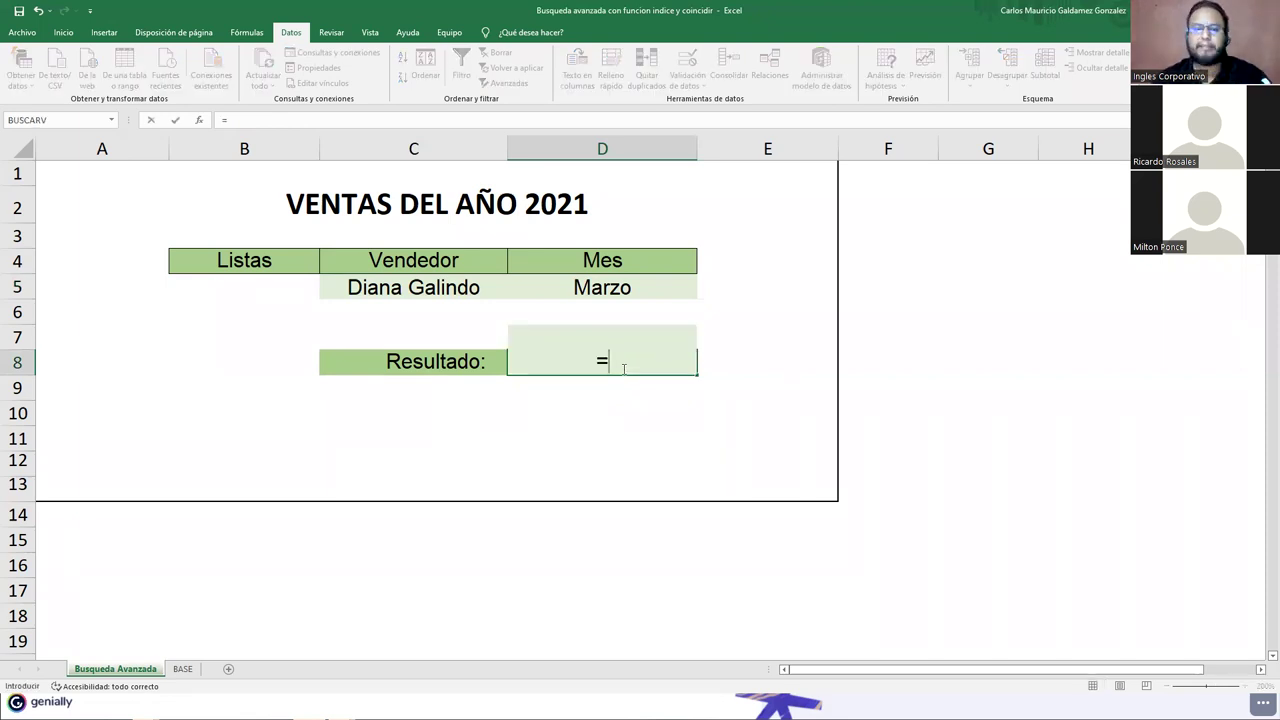
type("indi")
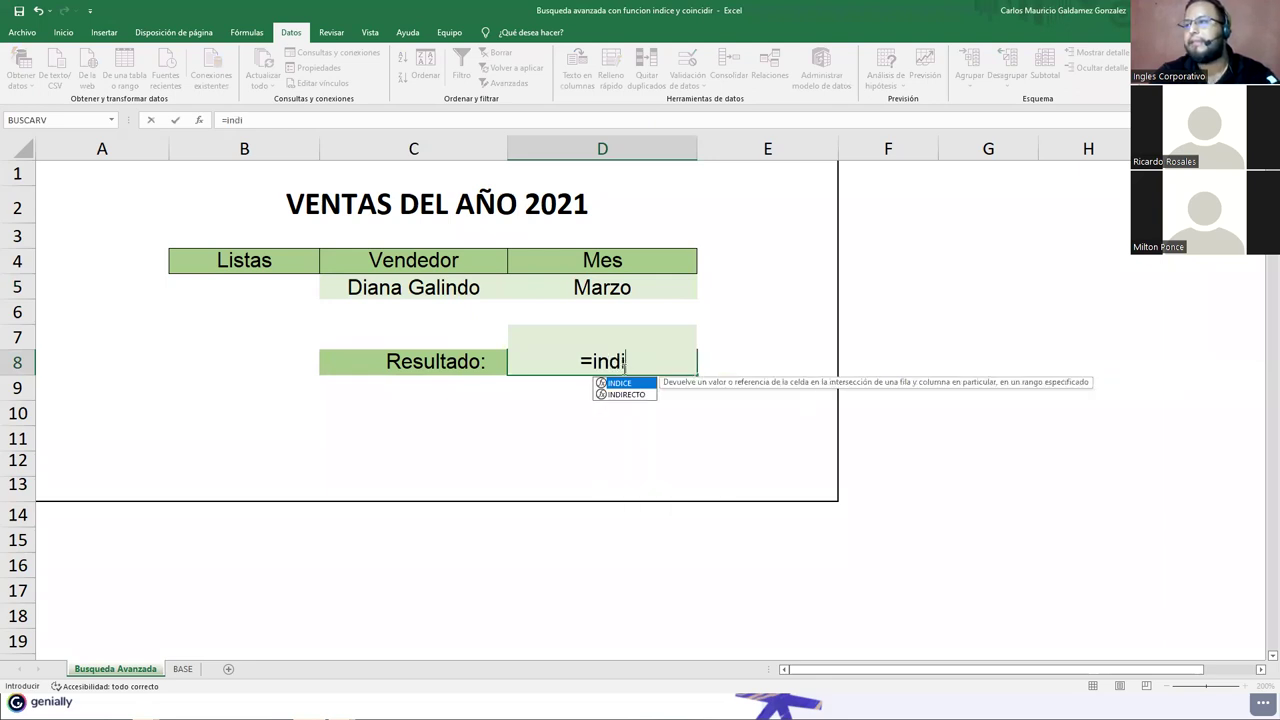
Step: Start D8's formula as =INDICE(BASE!A1:G13;COINCIDIR( covering the whole BASE sales table
key("Tab")
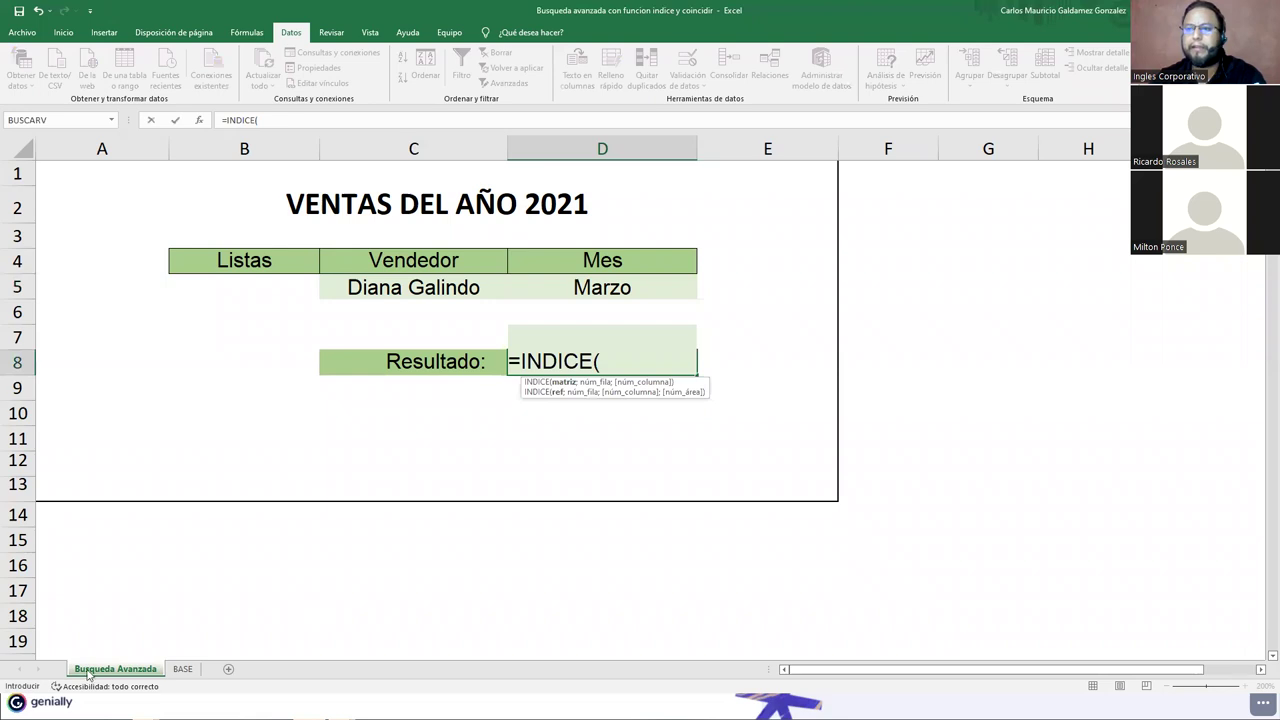
left_click(182, 669)
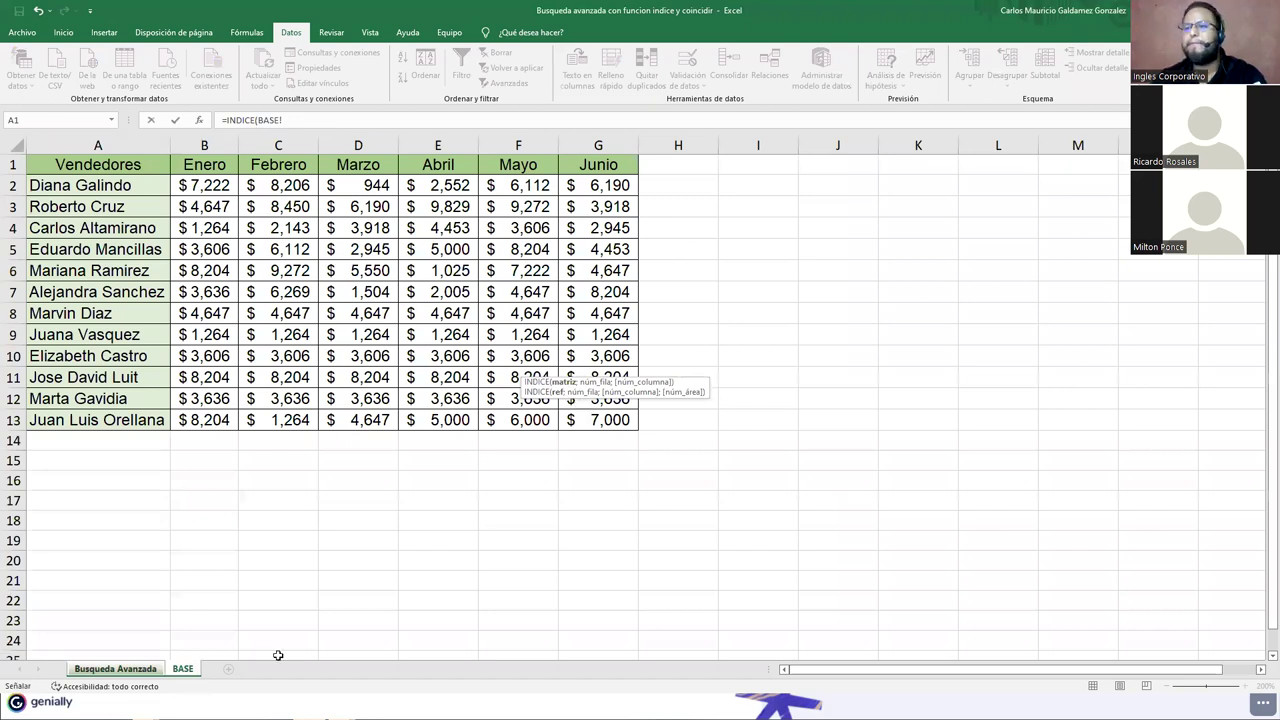
key("ctrl+shift+End")
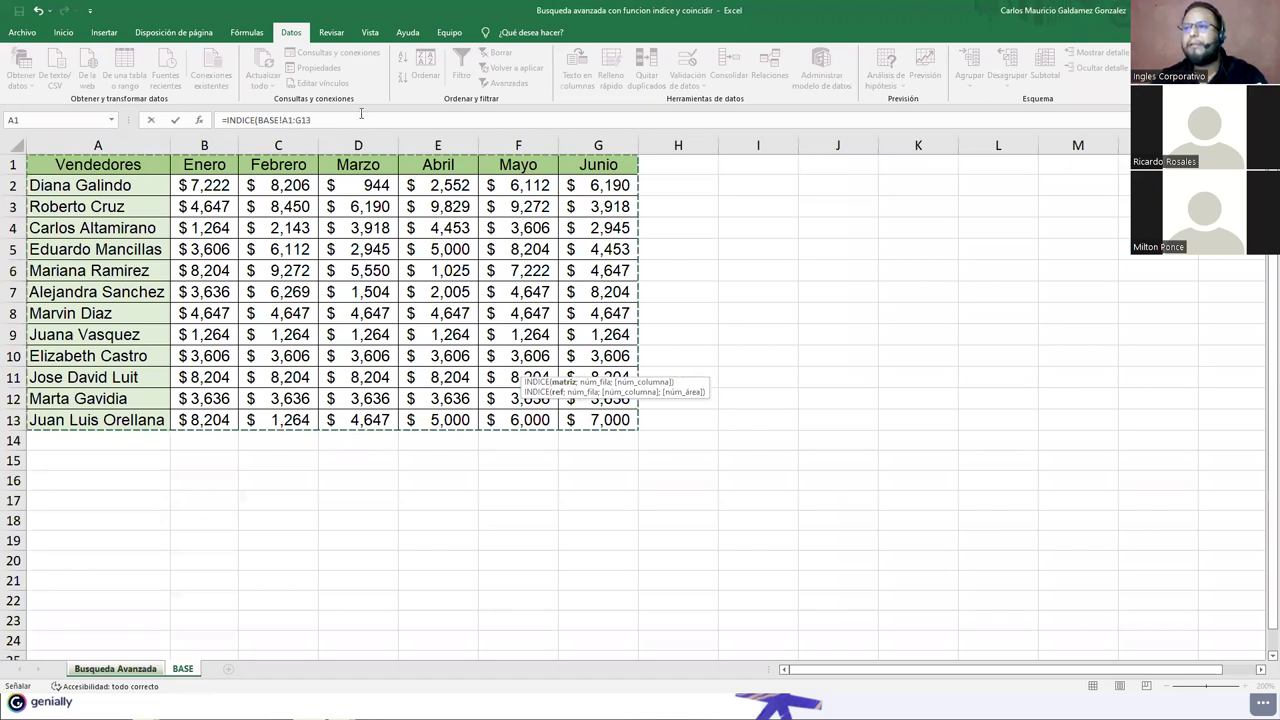
key("F2")
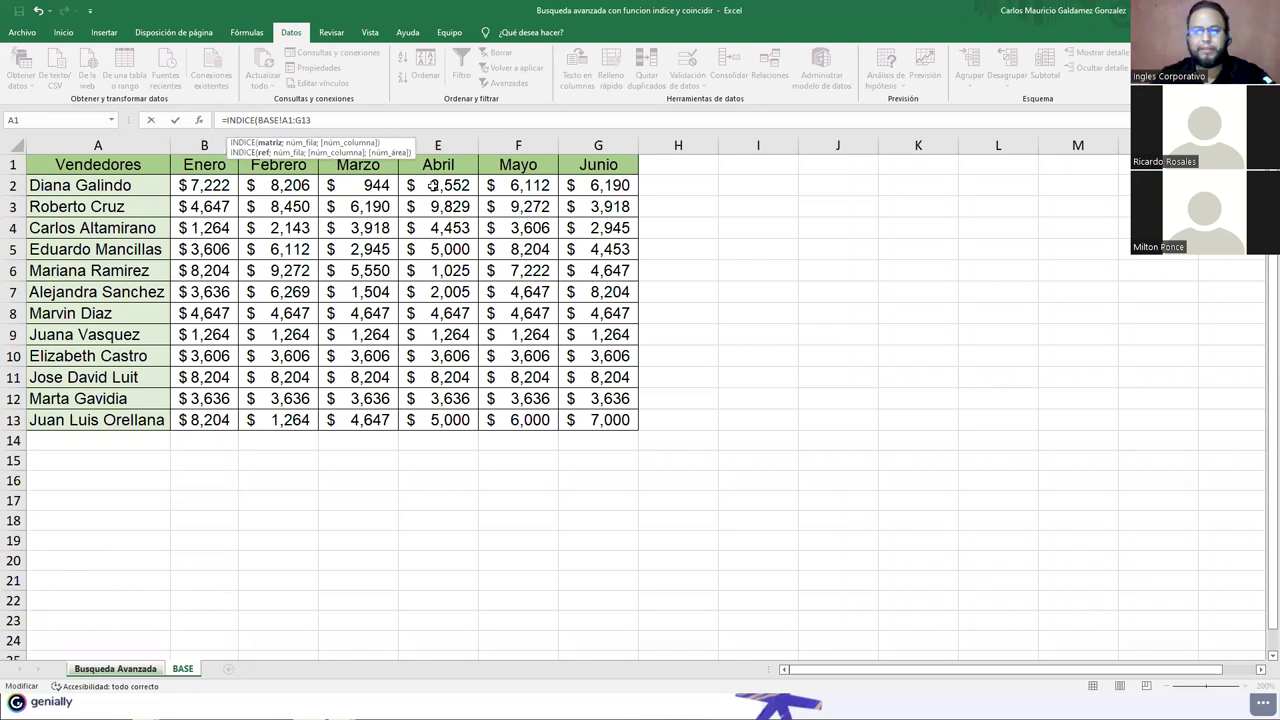
type(";")
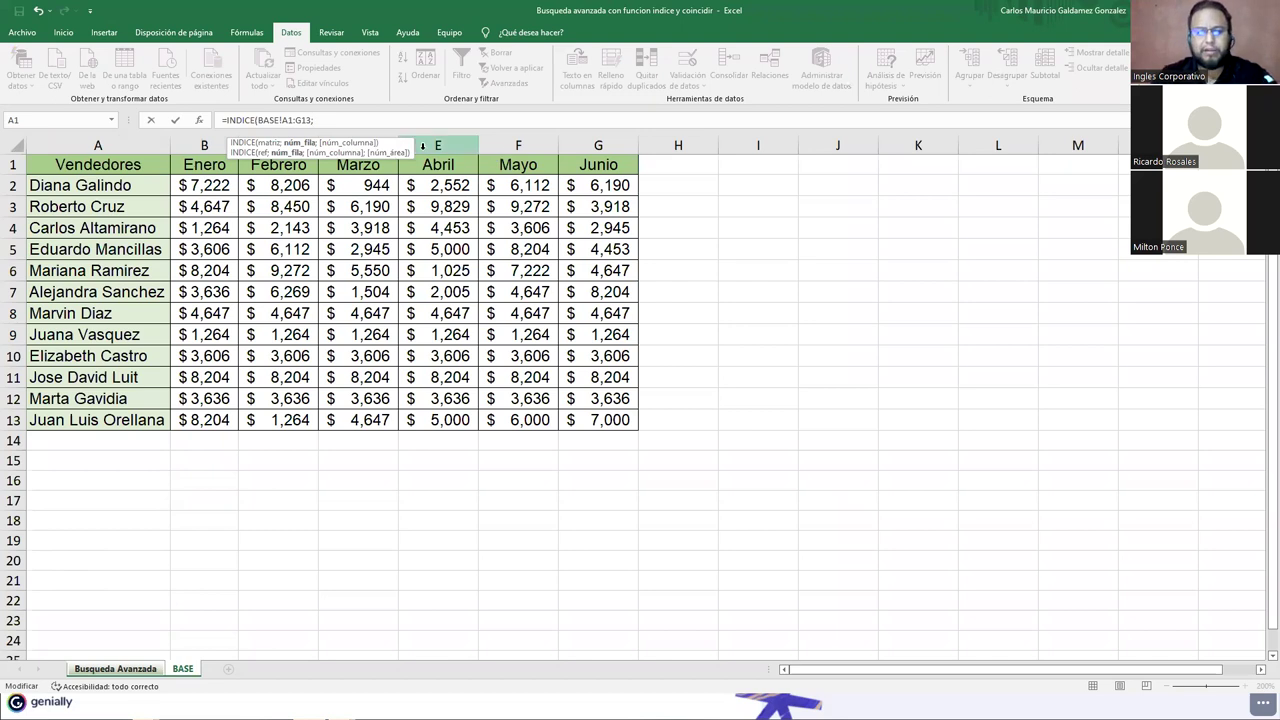
type("COIN")
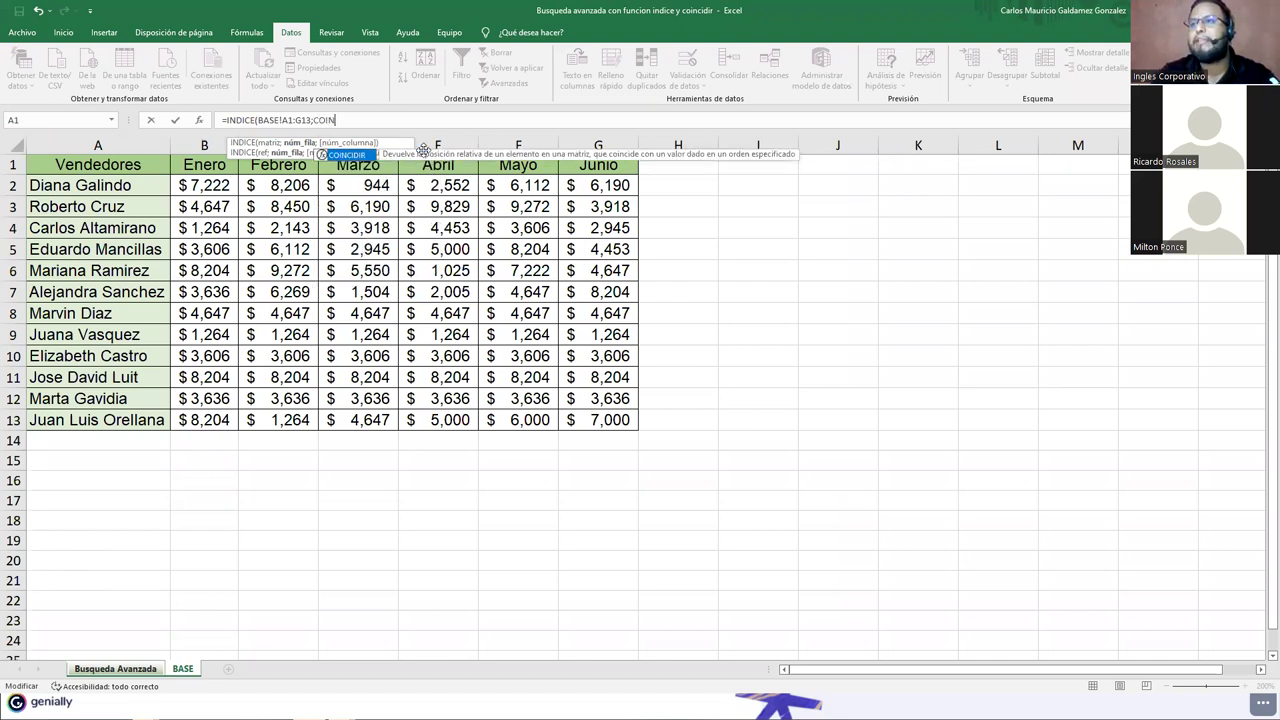
key("Tab")
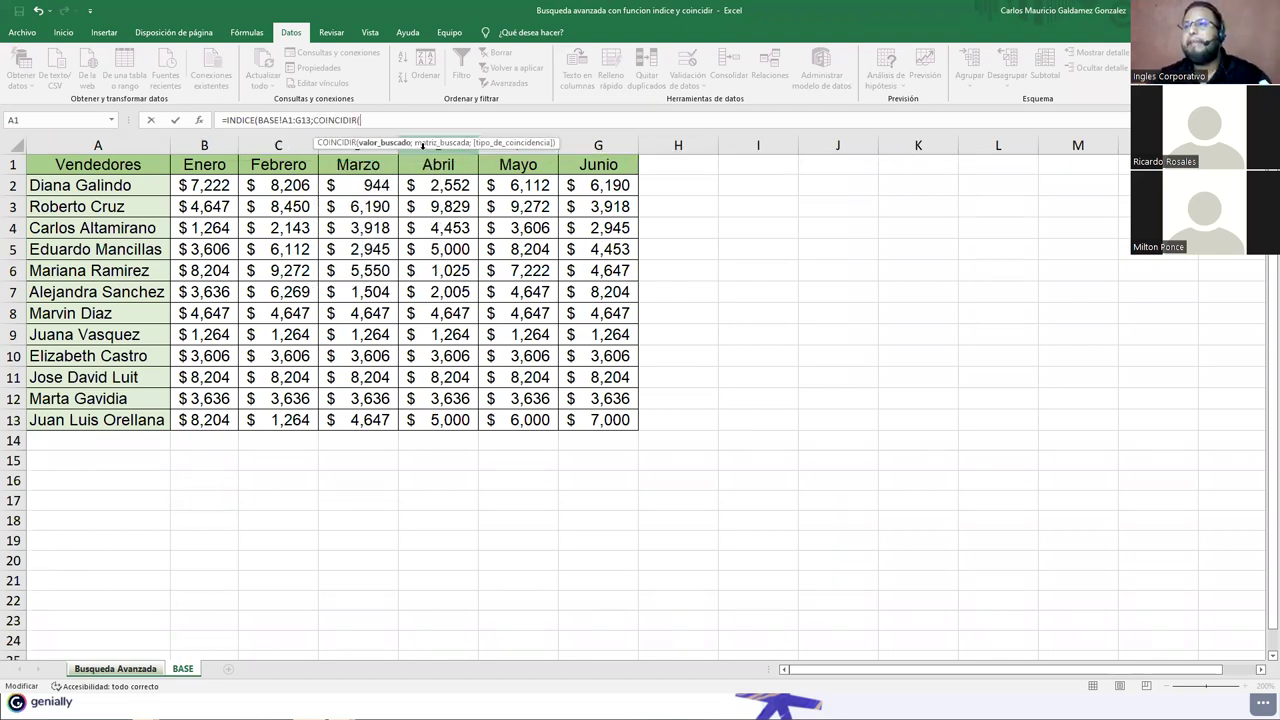
Step: Make the nested COINCIDIR match seller cell C5 against BASE!A2:A13
left_click(115, 668)
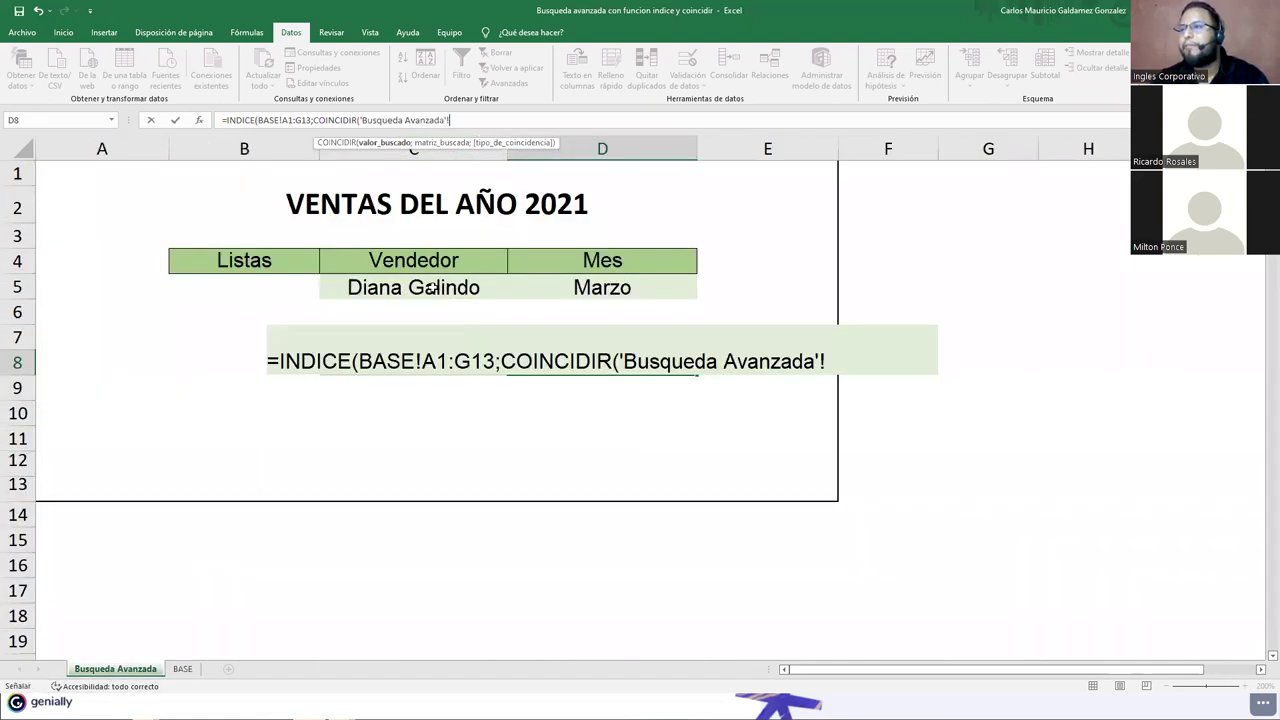
left_click(430, 287)
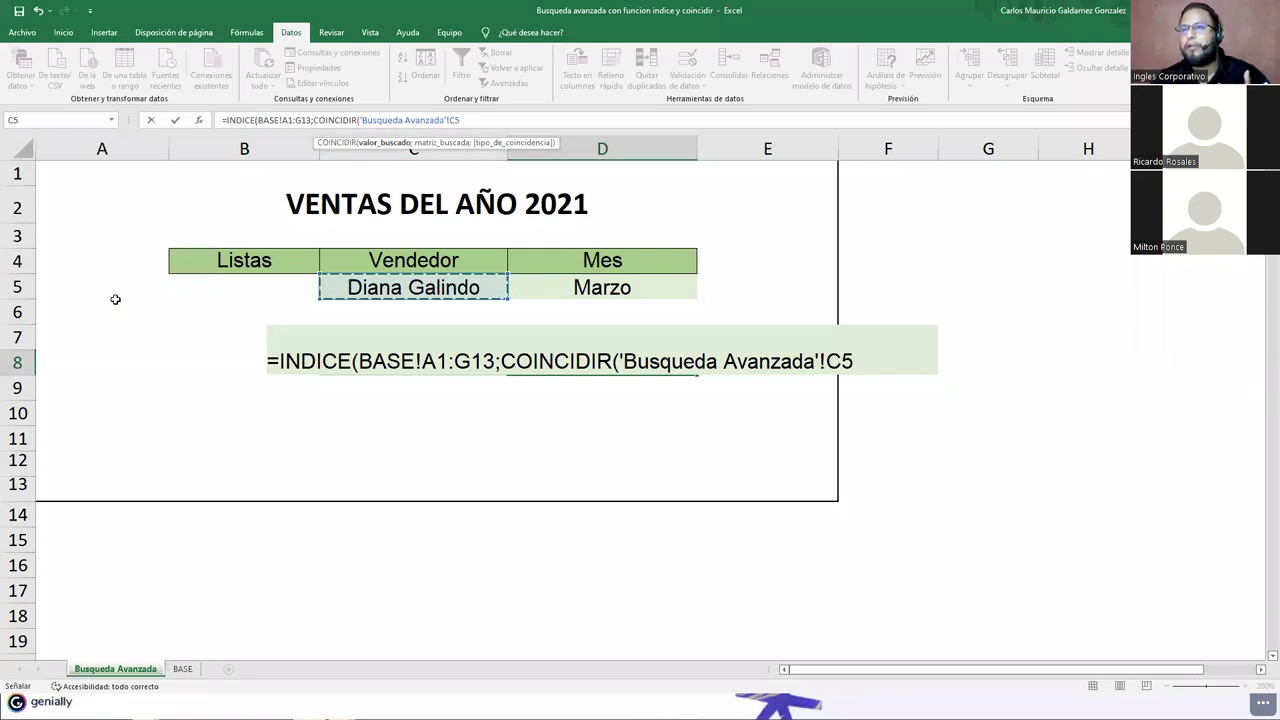
left_click(856, 360)
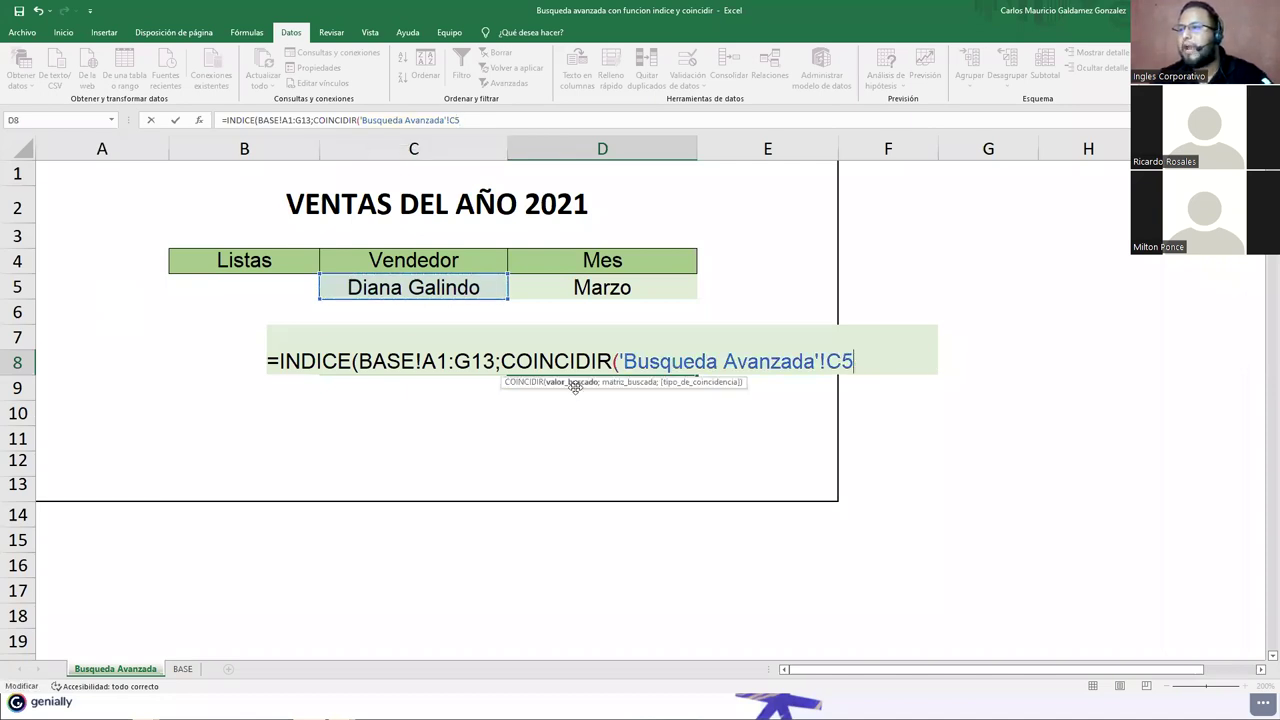
type(";")
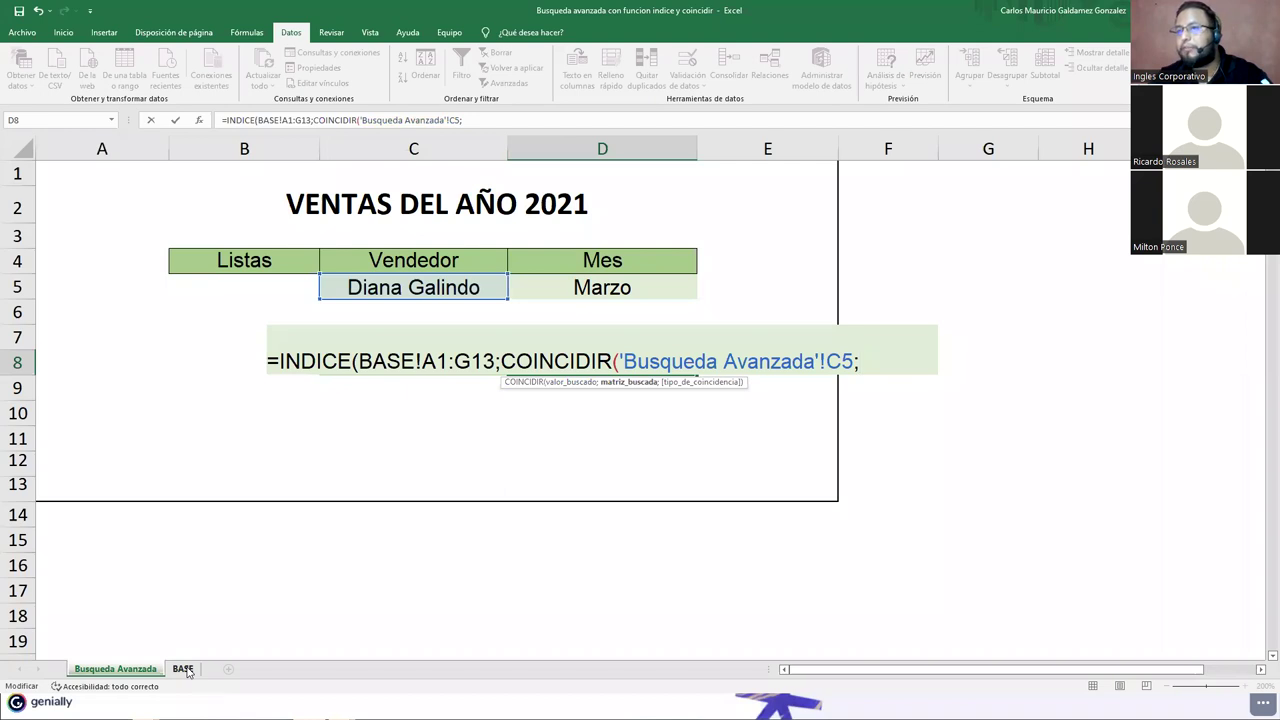
left_click(184, 669)
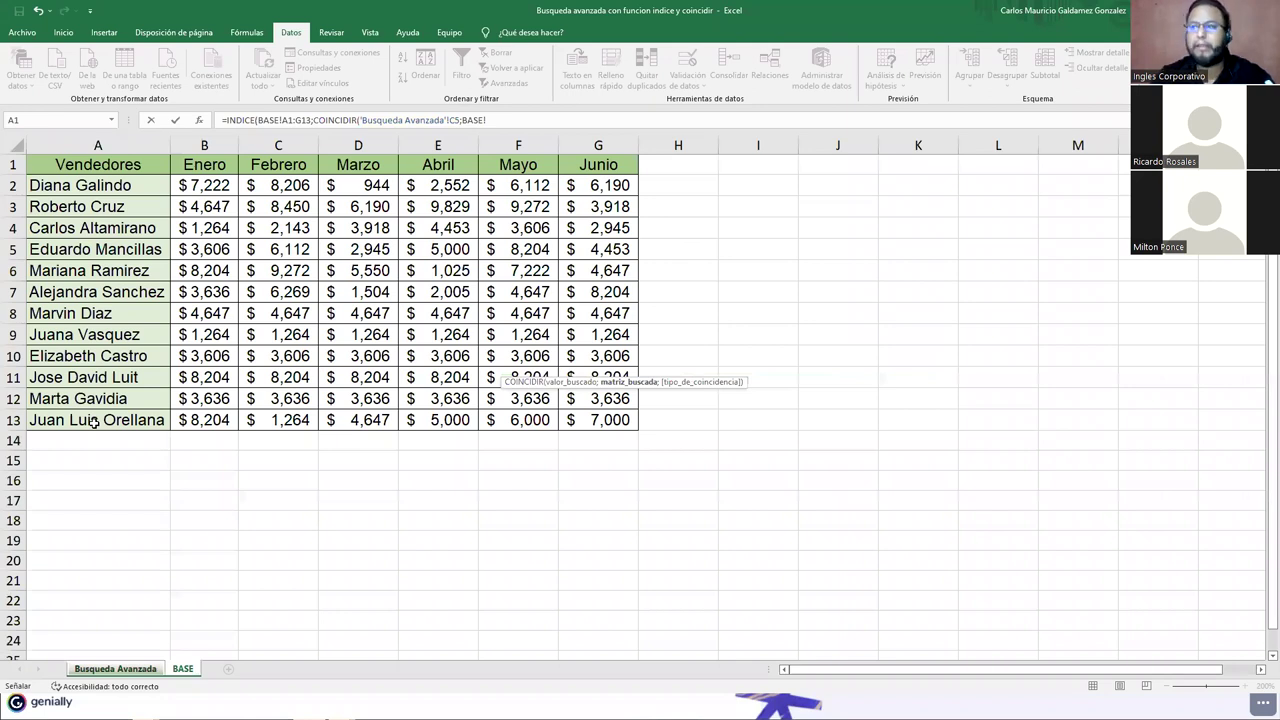
left_click_drag(90, 185, 93, 421)
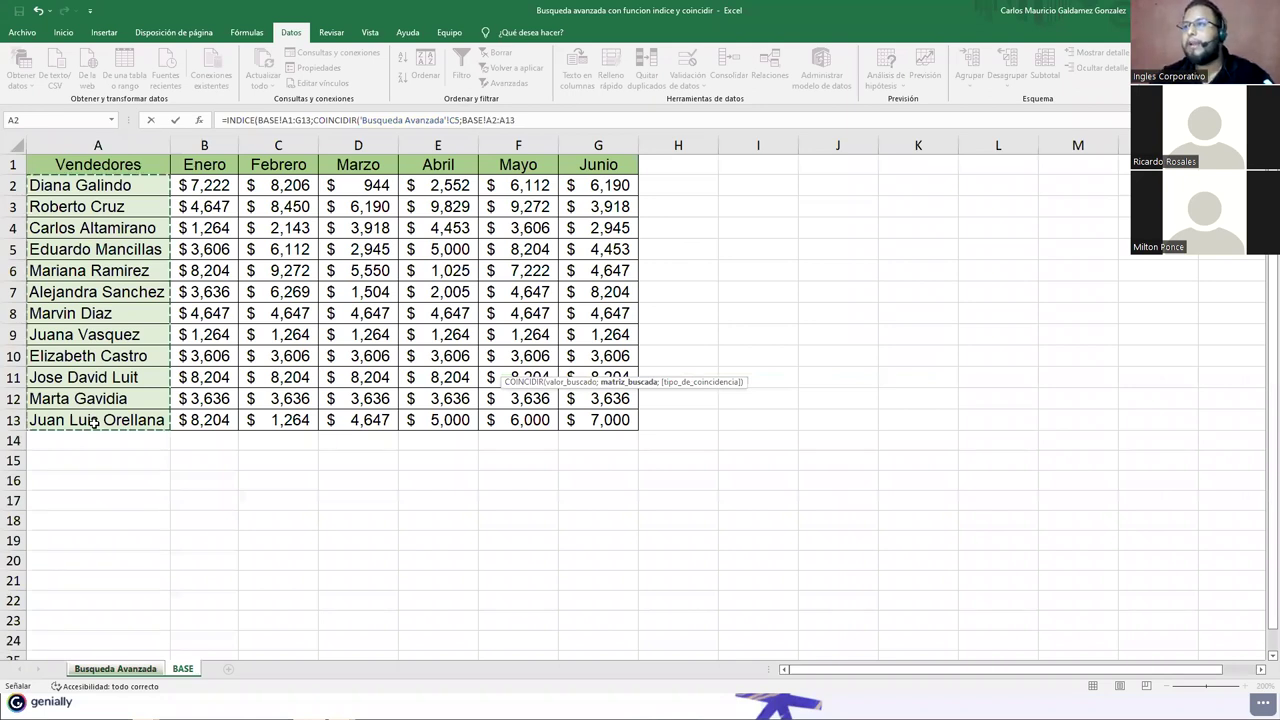
Step: Add exact match 0, enter the formula, accept Excel's correction, and reopen D8 for editing
left_click(548, 120)
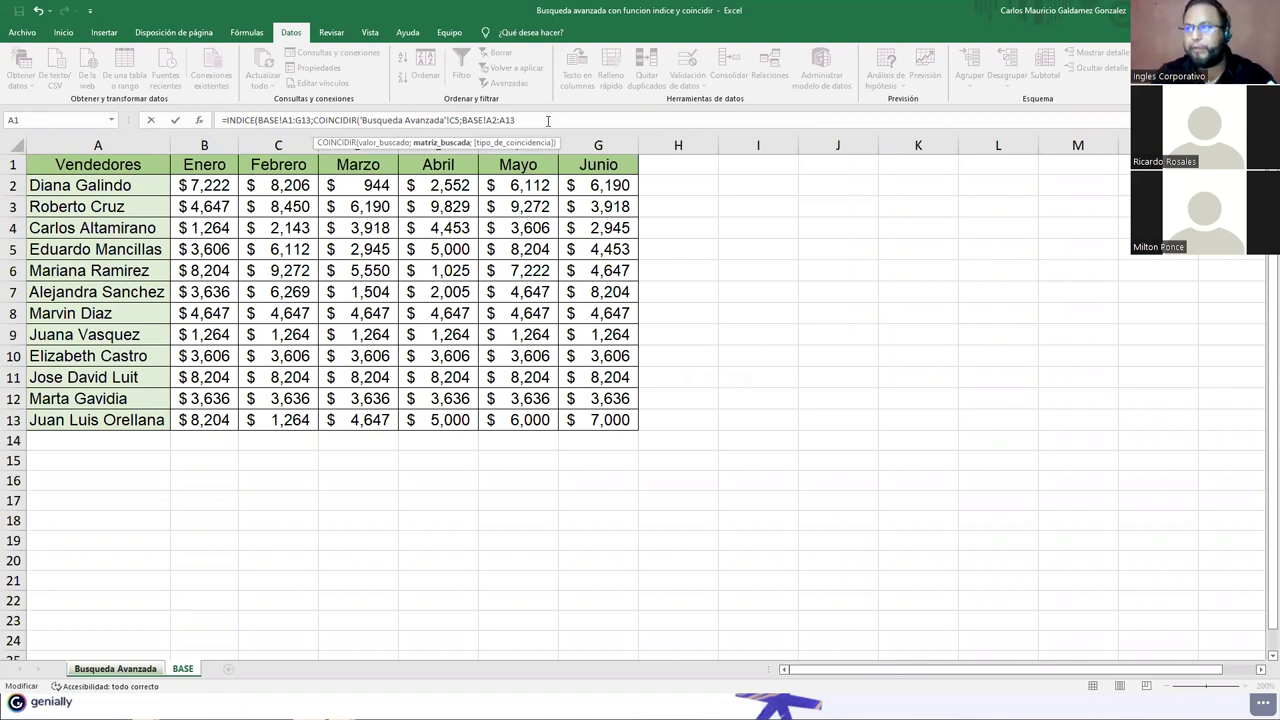
type(";")
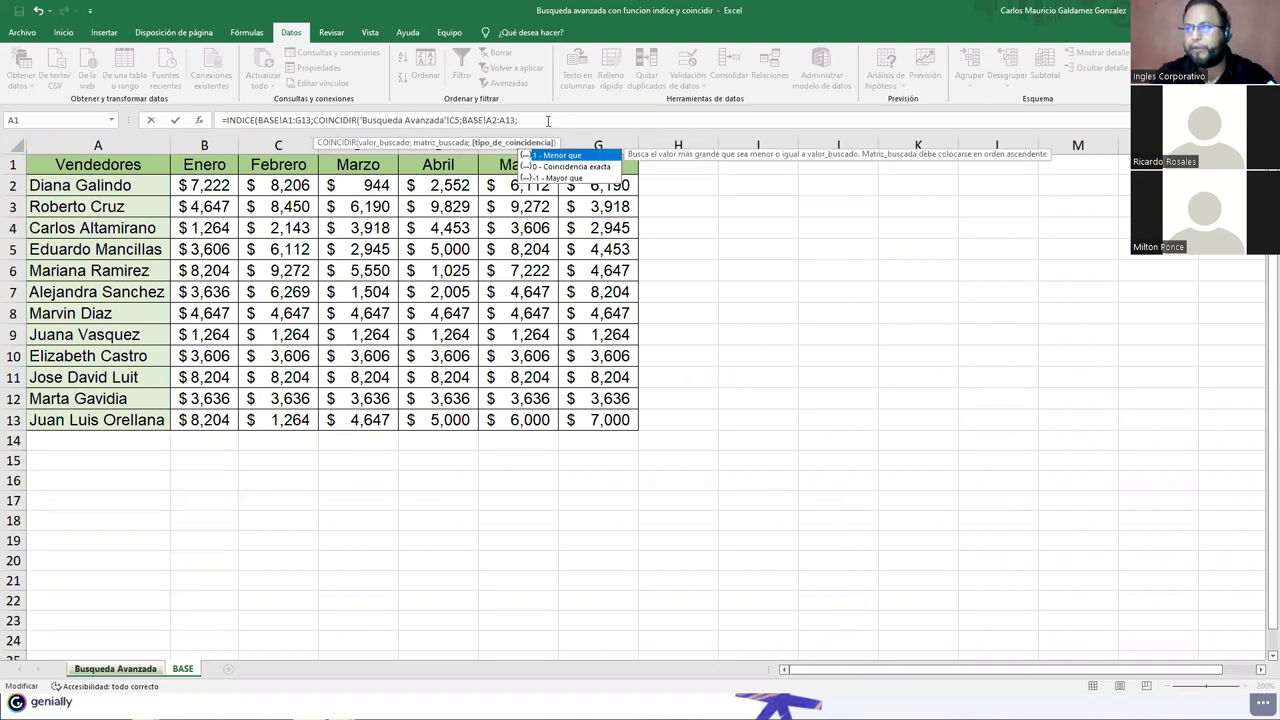
key("Down")
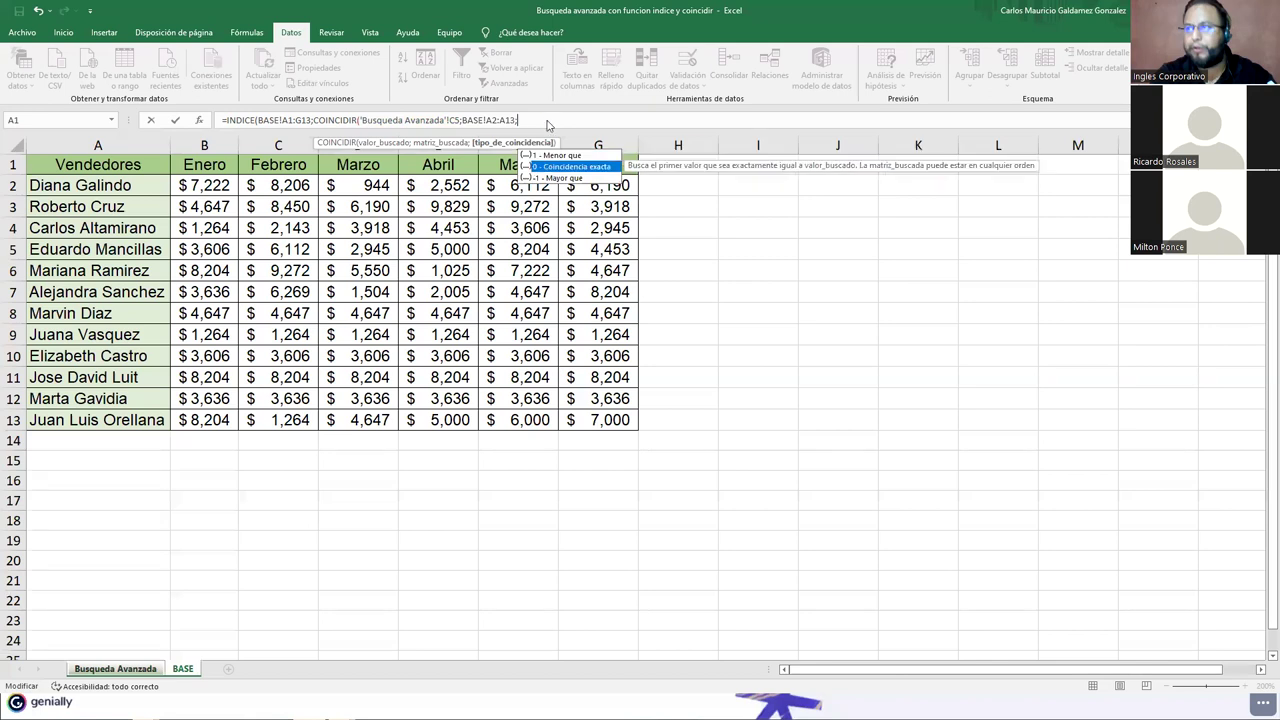
key("Return")
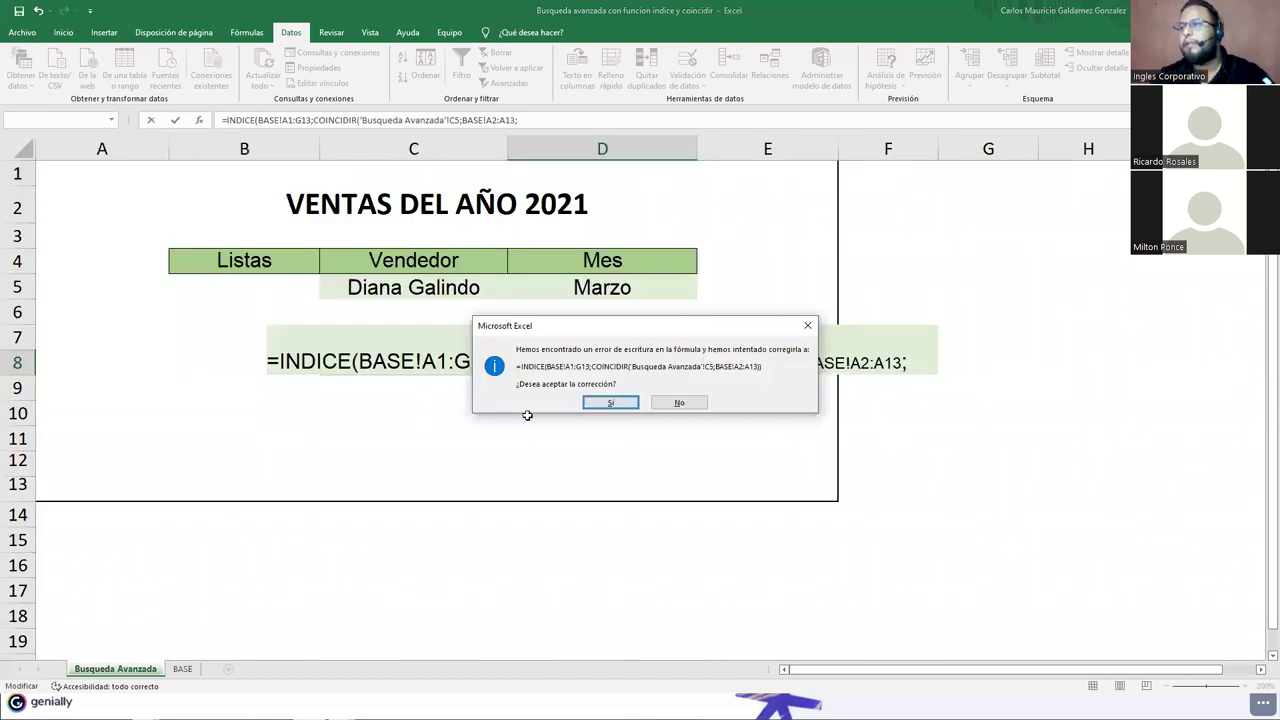
key("Return")
key("Up")
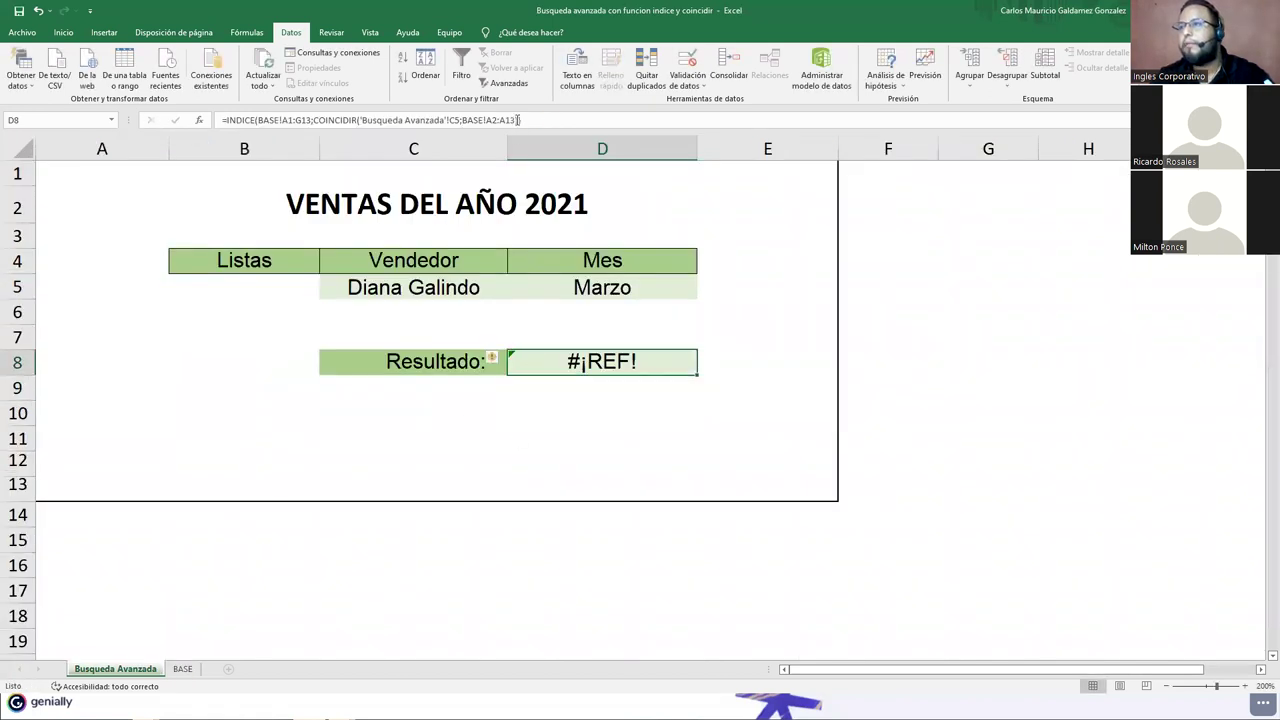
key("F2")
Step: Close the first COINCIDIR with ;0) and append ;COINCIDIR( for the month column
key("BackSpace")
key("BackSpace")
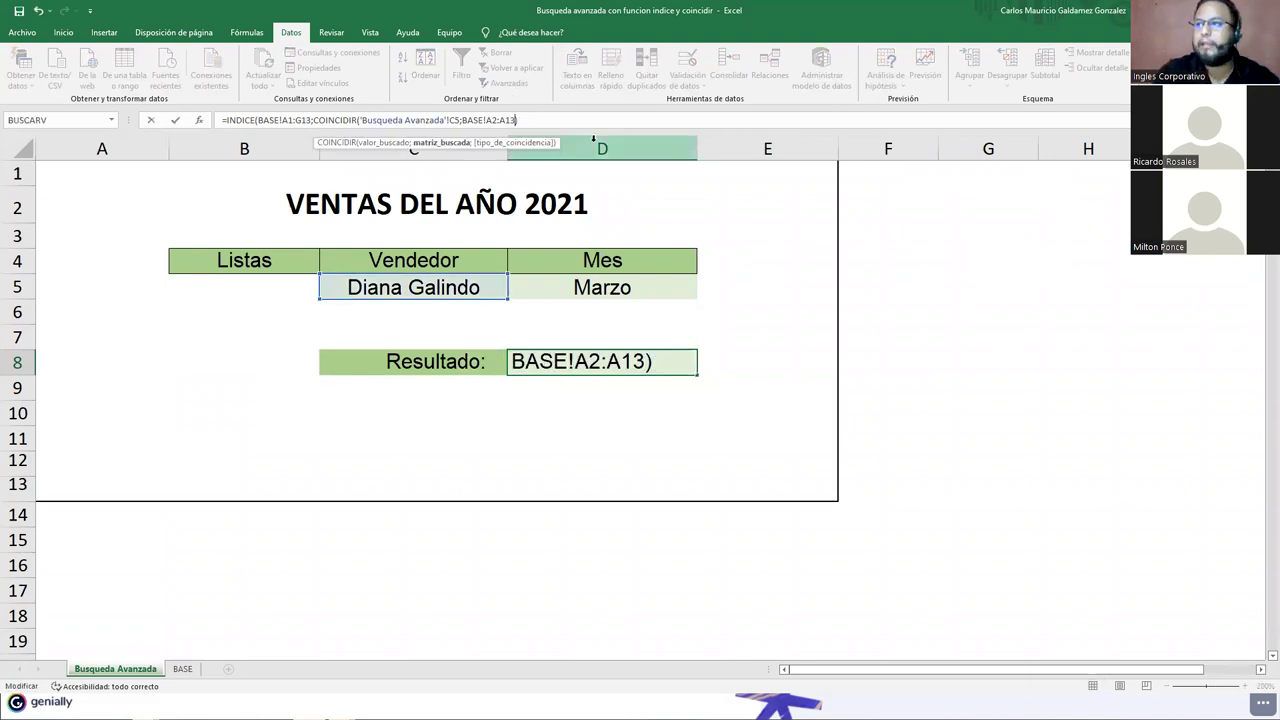
type(";0")
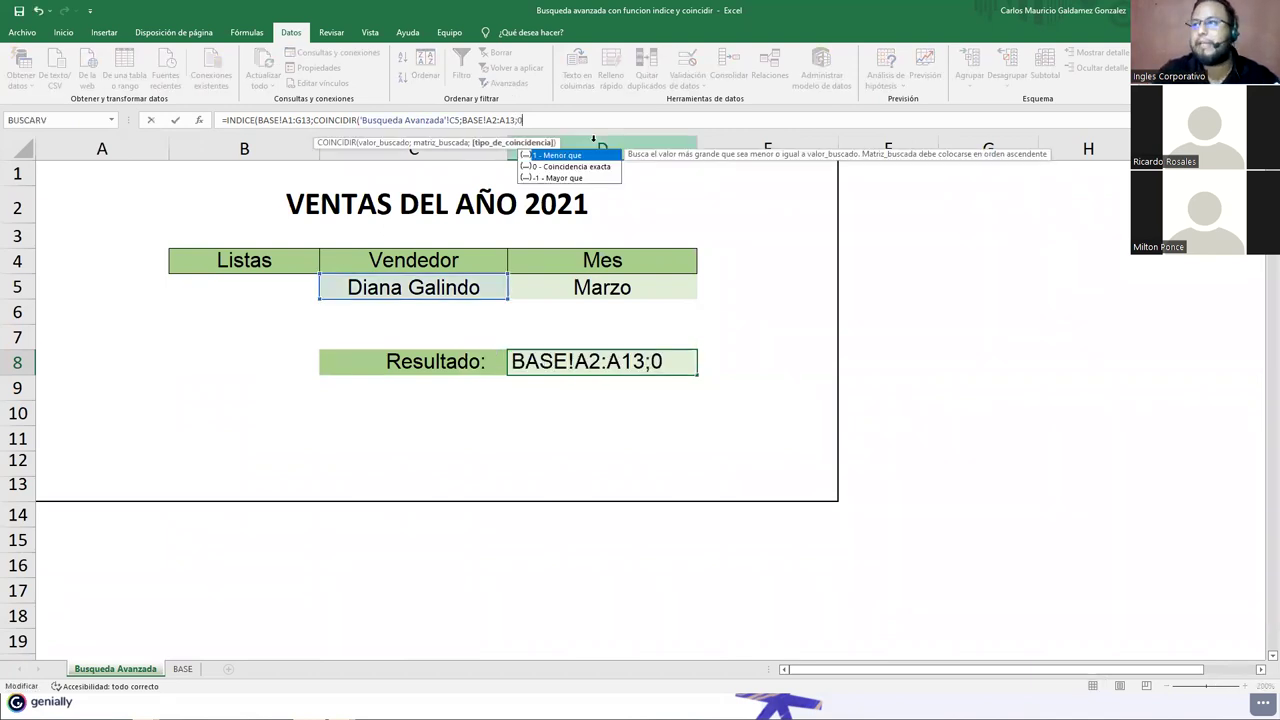
type(")")
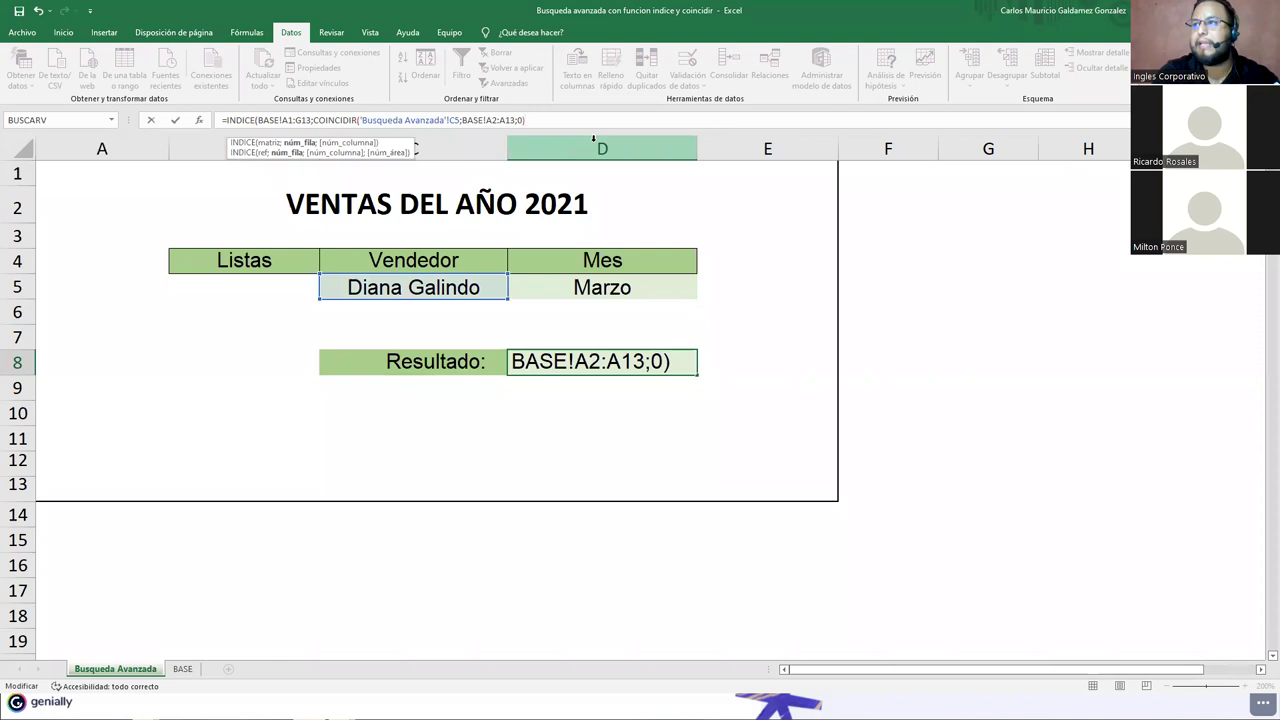
left_click(648, 367)
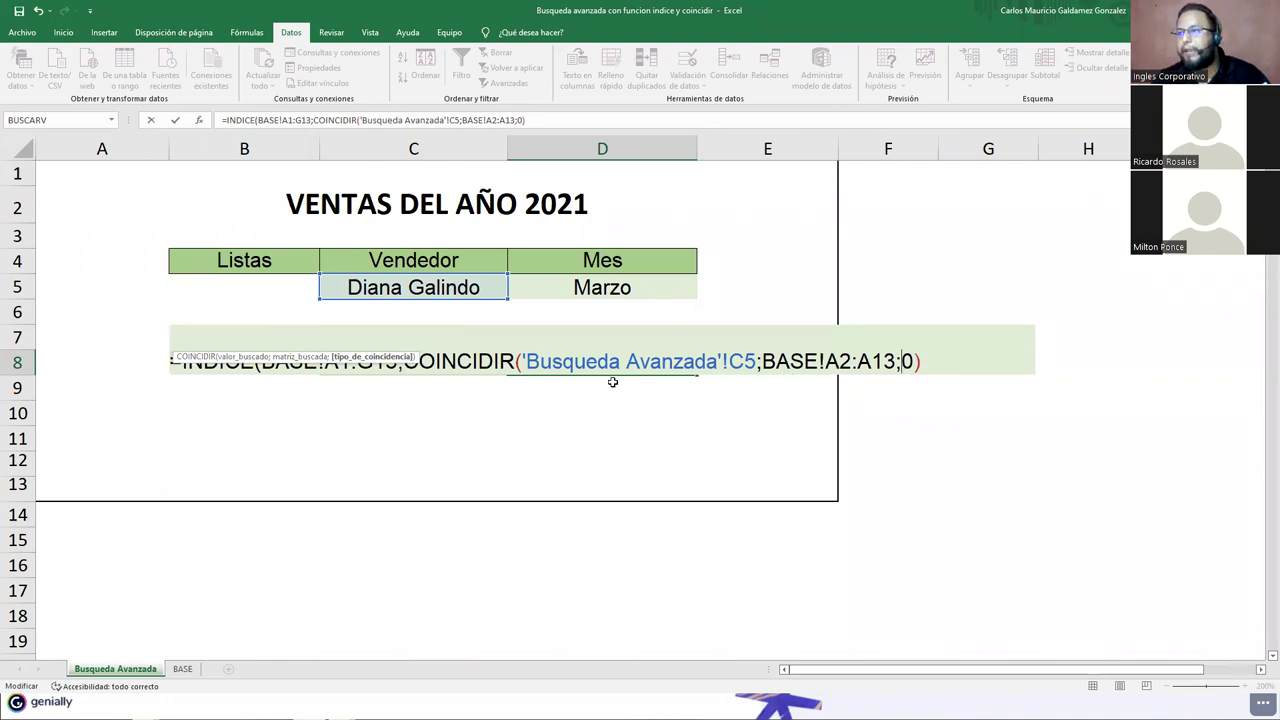
left_click(925, 362)
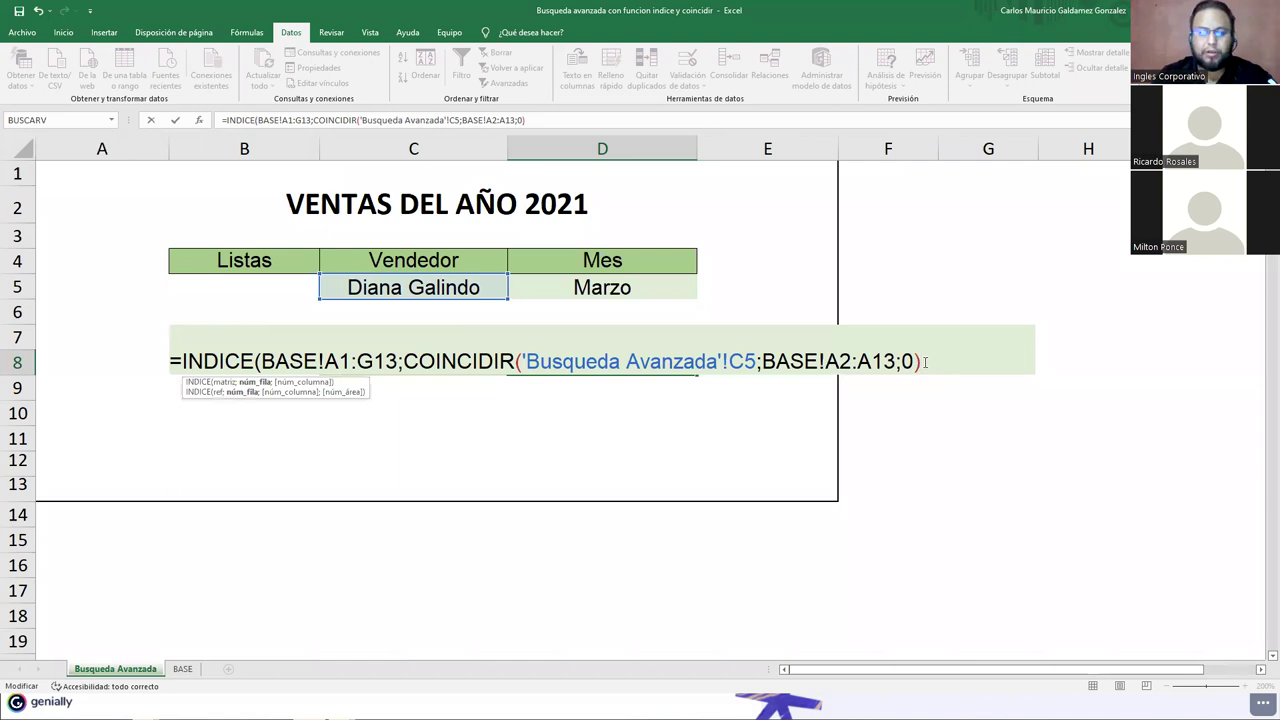
type(";")
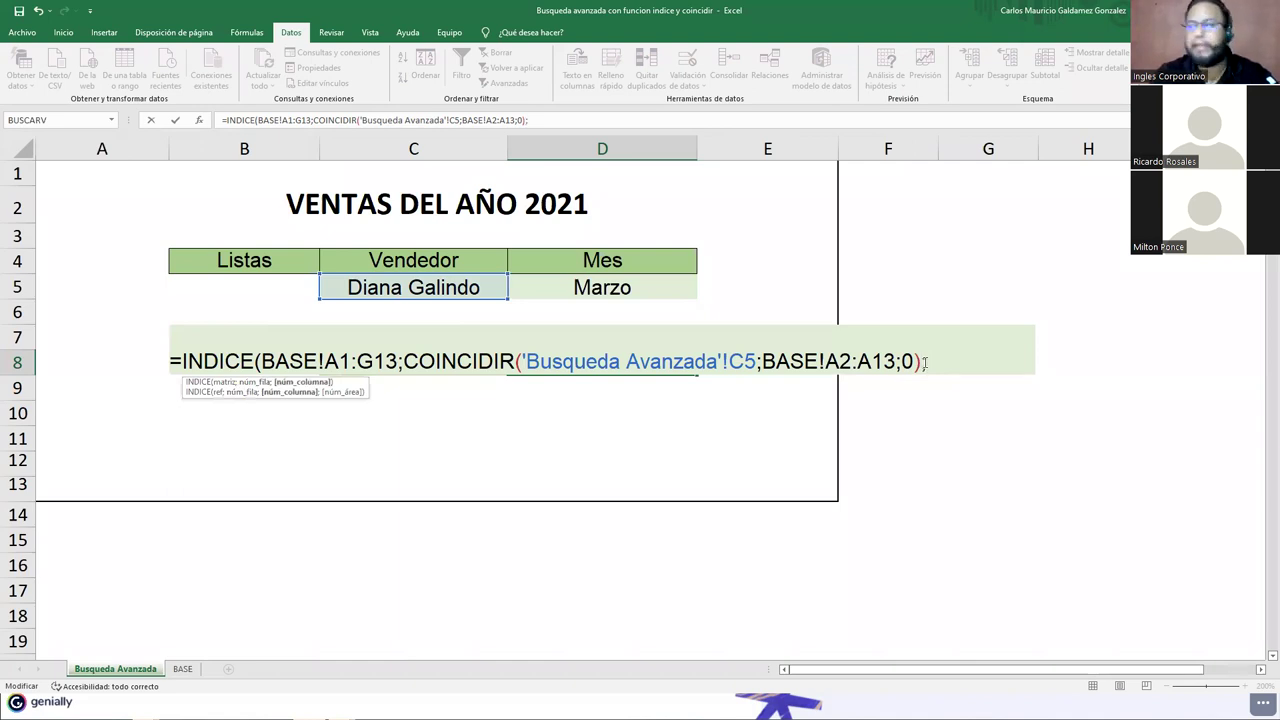
type("COINCIDIR(")
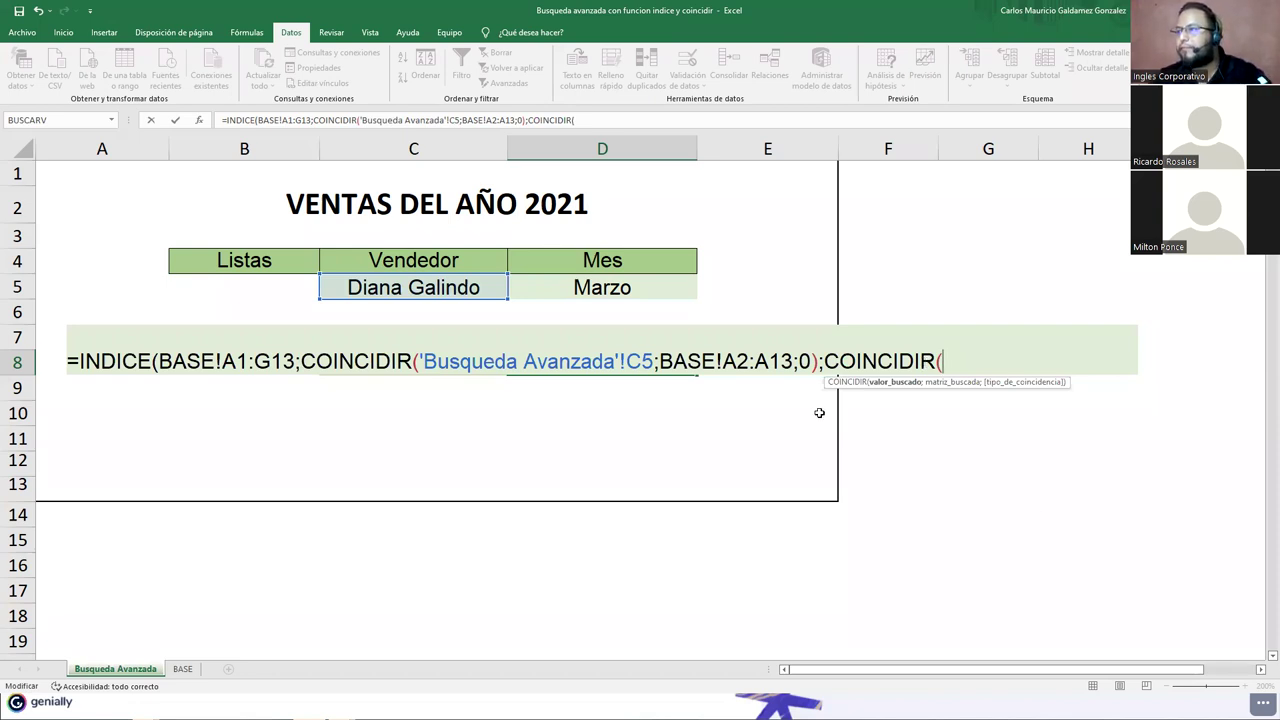
Step: Use Mes cell D5 in the second COINCIDIR and shorten the seller reference to plain C5
left_click(597, 289)
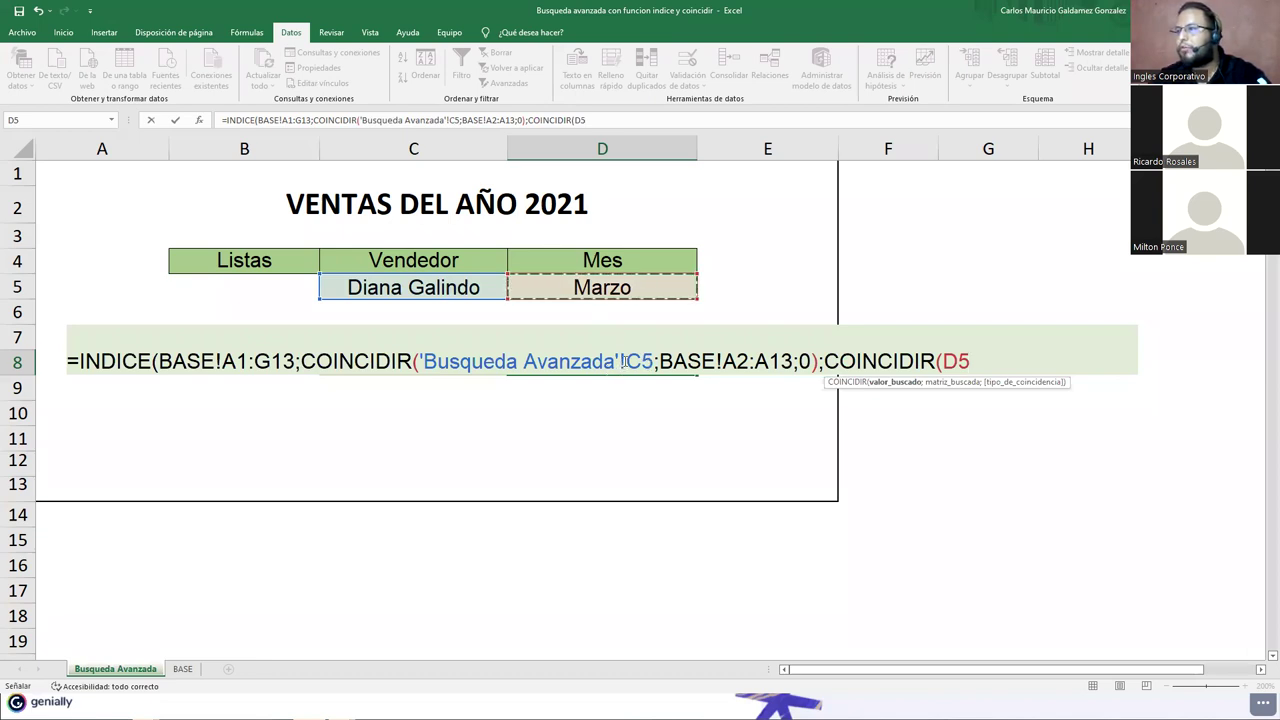
left_click(624, 361)
key("BackSpace")
key("BackSpace")
key("BackSpace")
key("BackSpace")
key("BackSpace")
key("BackSpace")
key("BackSpace")
key("BackSpace")
key("BackSpace")
key("BackSpace")
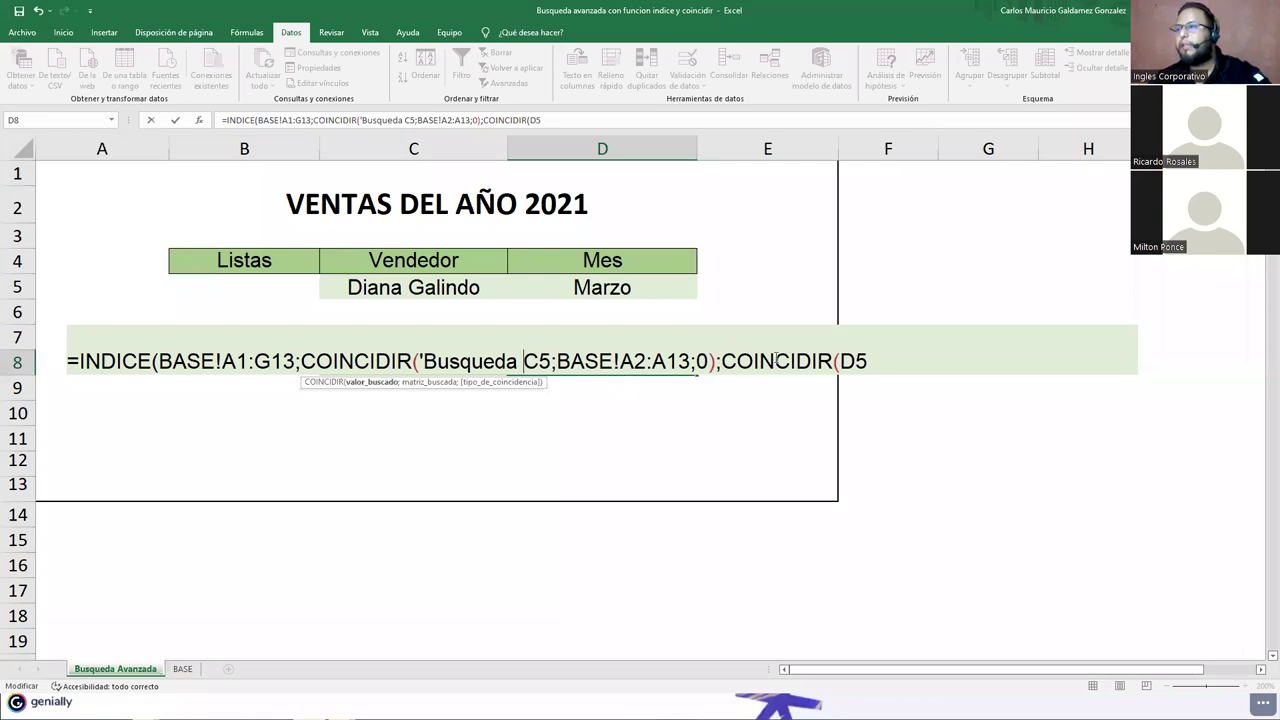
key("BackSpace")
key("BackSpace")
key("BackSpace")
key("BackSpace")
key("BackSpace")
key("BackSpace")
key("BackSpace")
key("BackSpace")
key("BackSpace")
key("BackSpace")
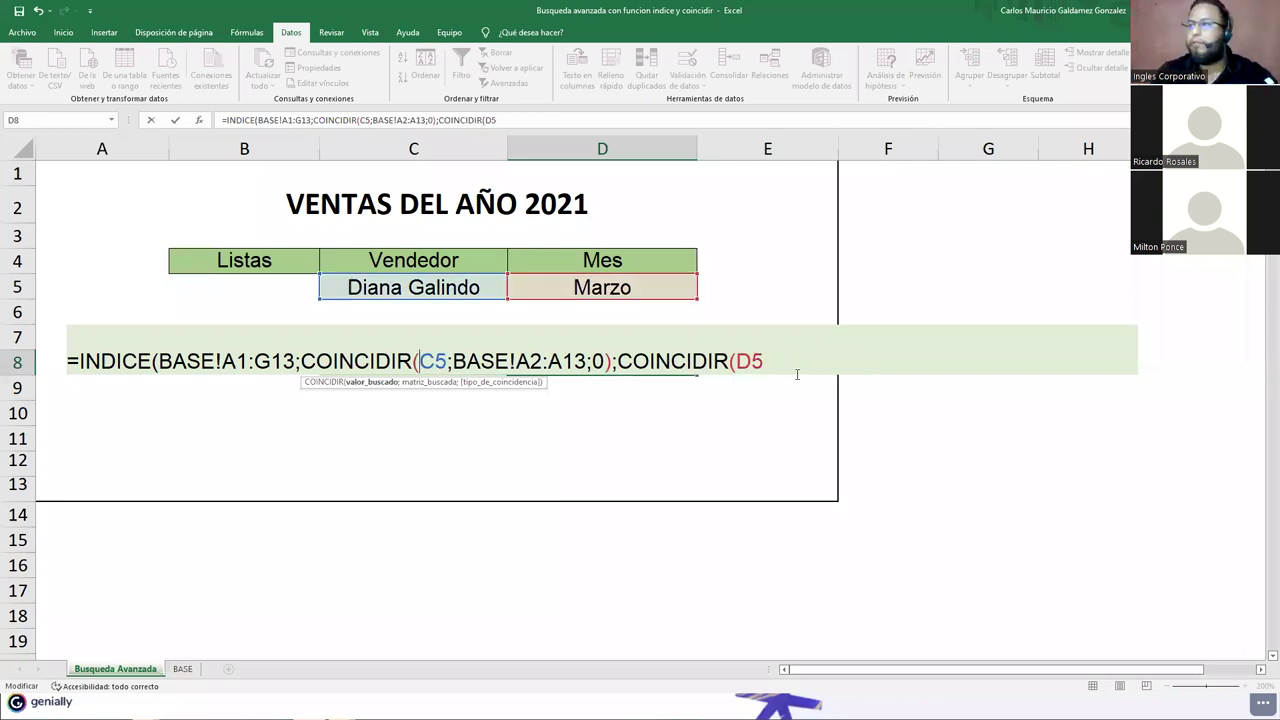
left_click(797, 374)
type(";")
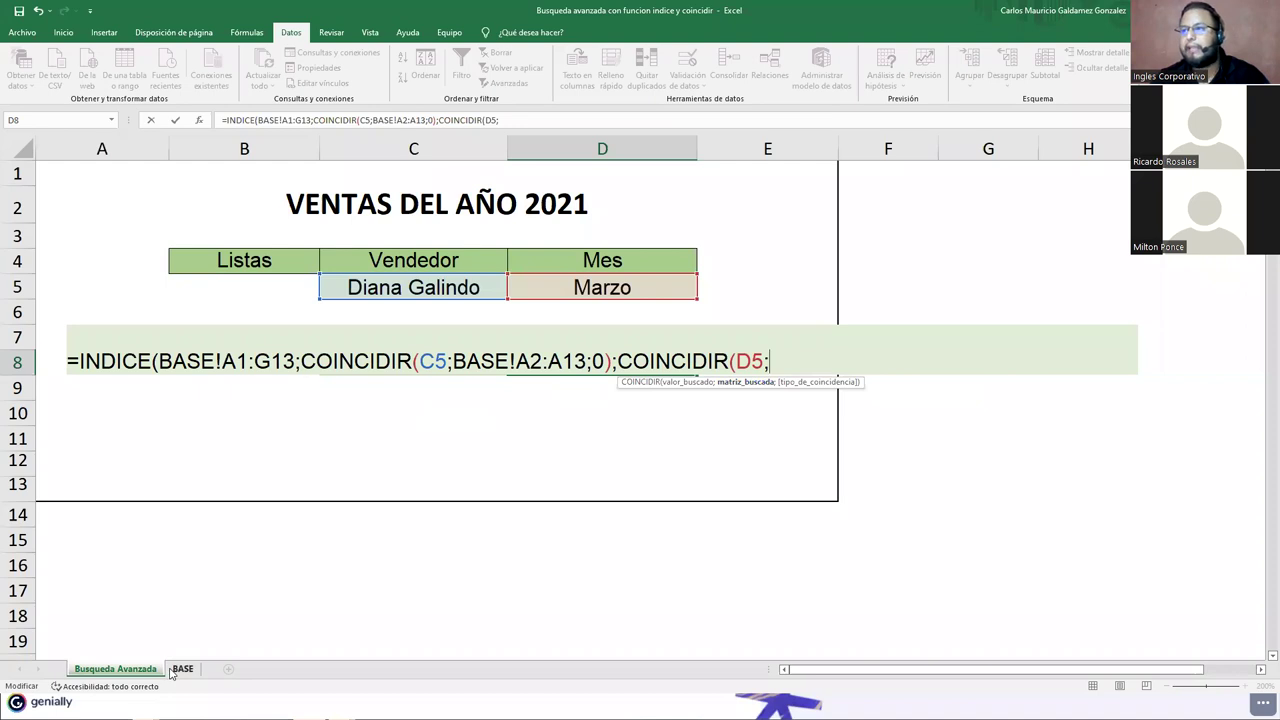
left_click(180, 669)
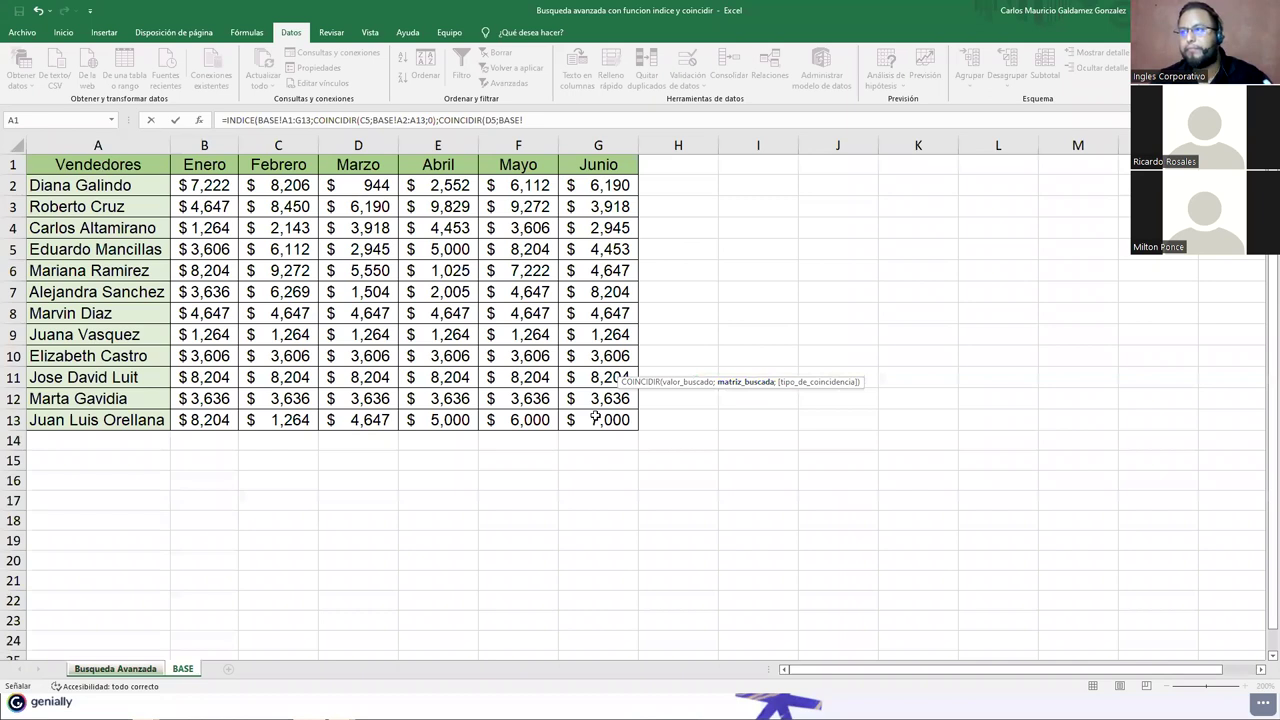
Step: Finish the formula with BASE!B1:G13 and ;0)), entering it so Resultado shows #N/D
left_click_drag(596, 417, 204, 164)
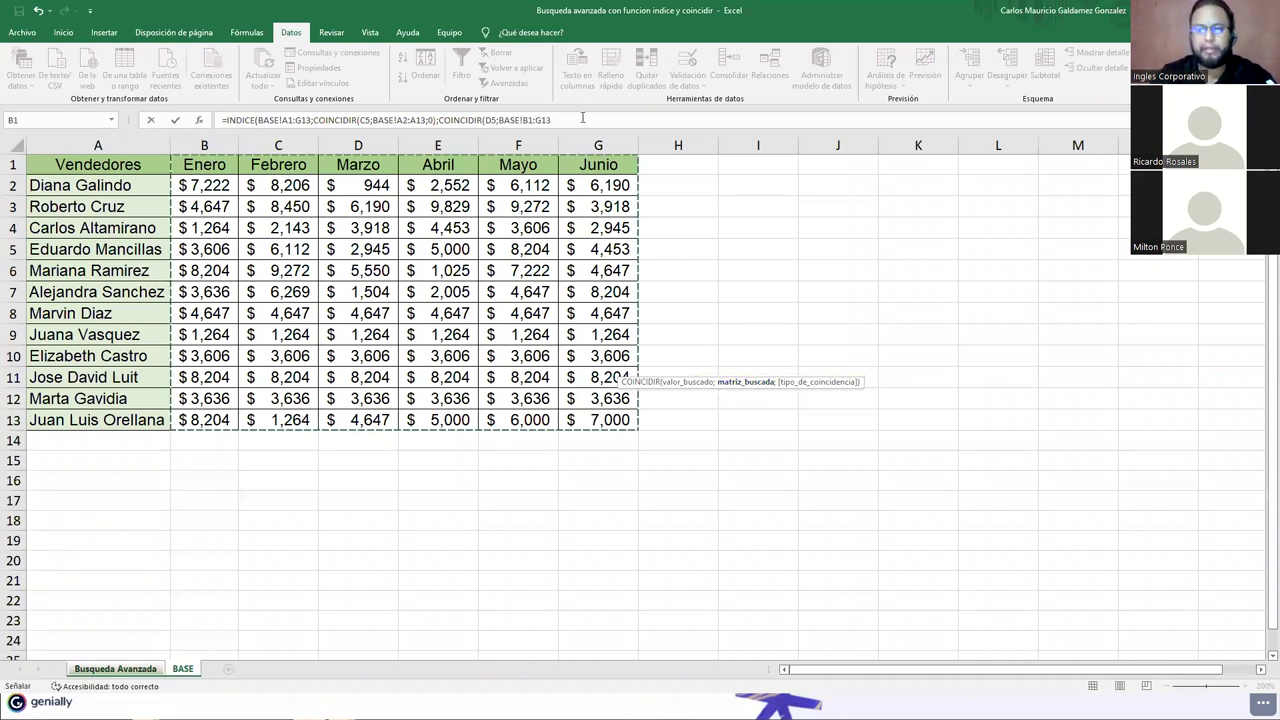
left_click(582, 118)
type(";0")
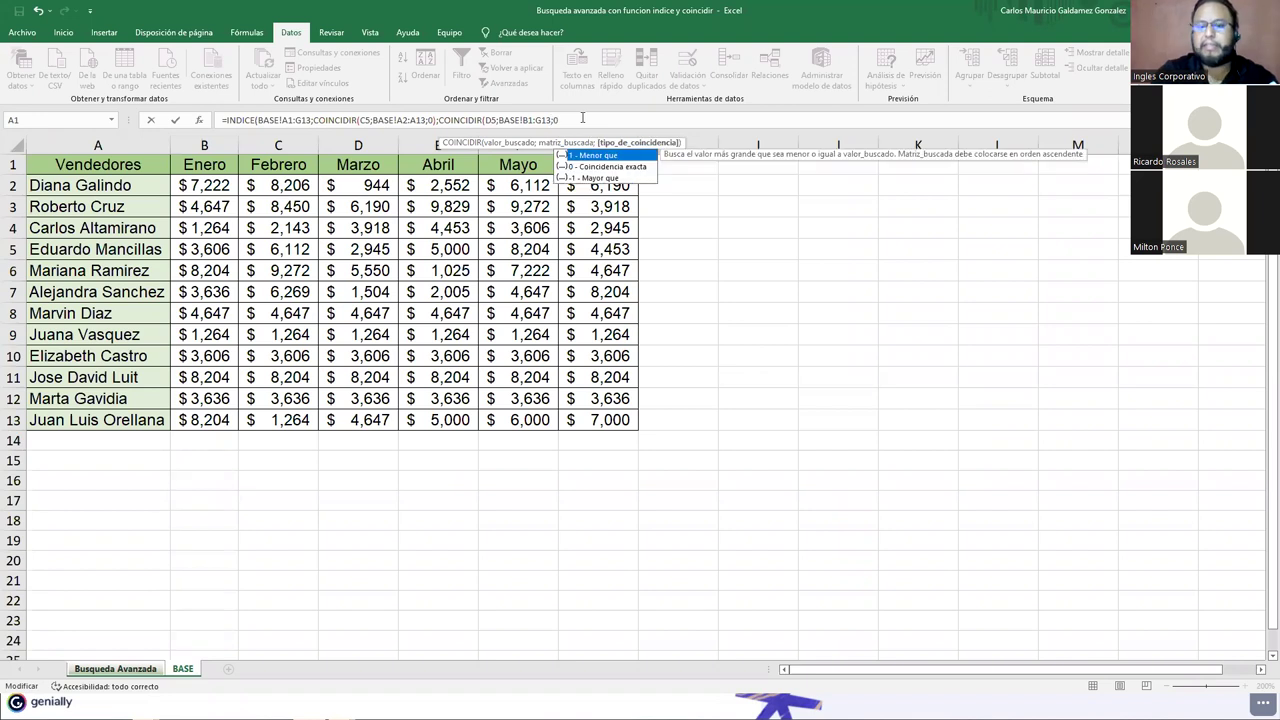
type(")")
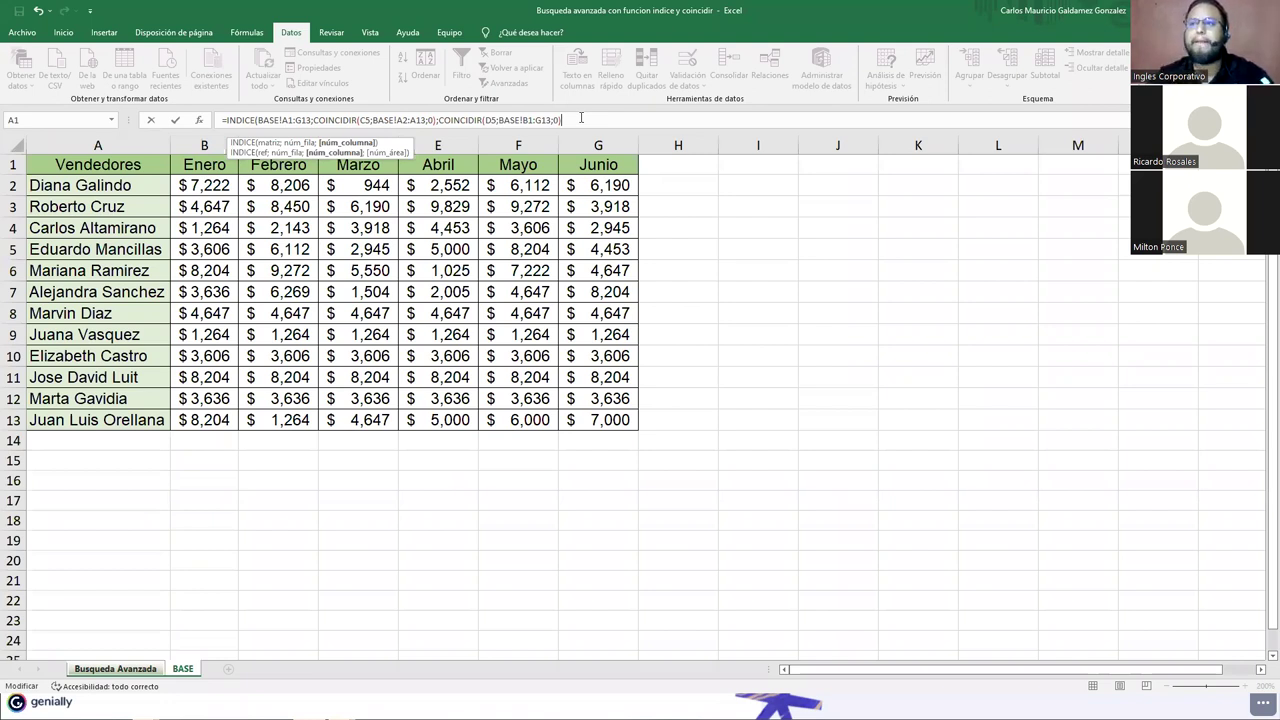
type(")")
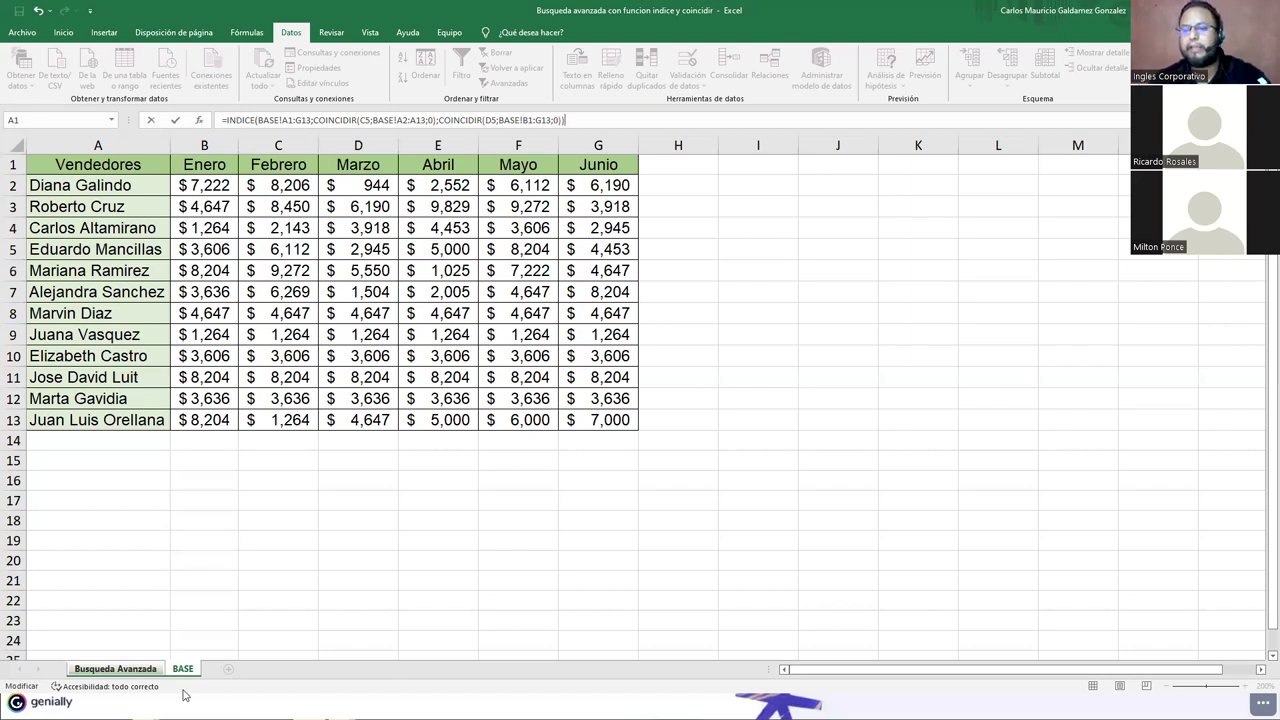
key("Return")
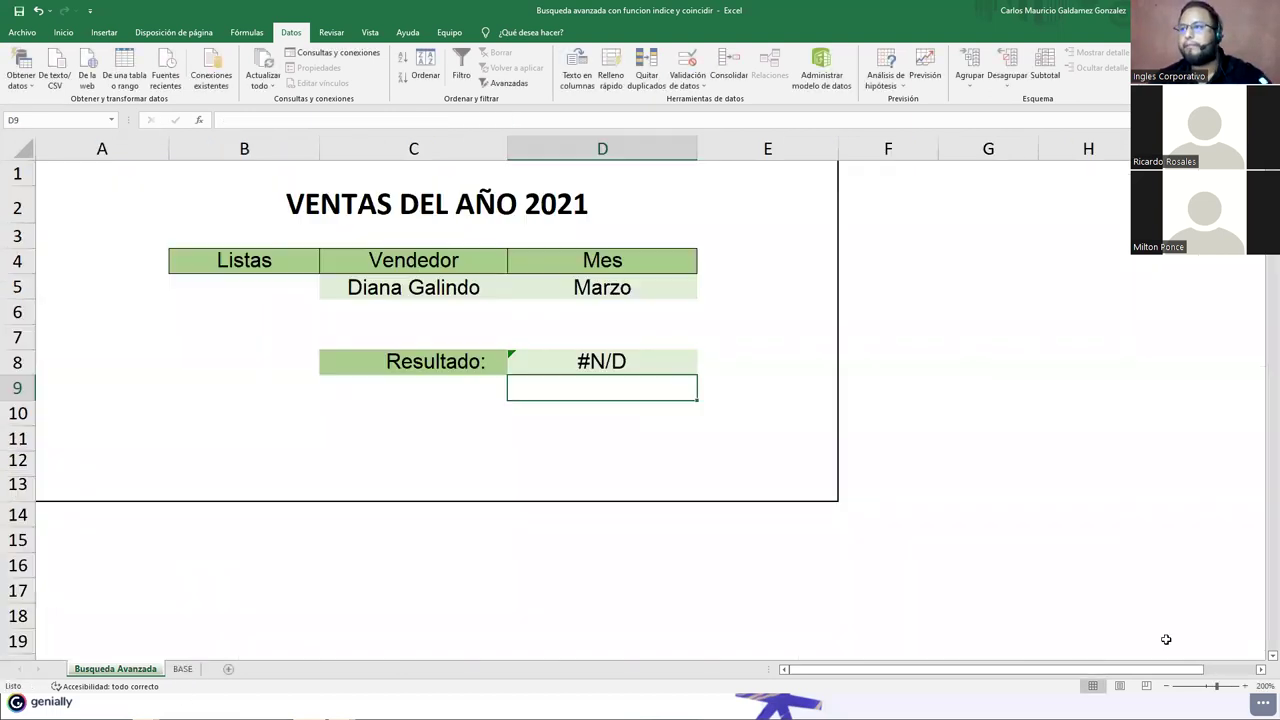
left_click(565, 362)
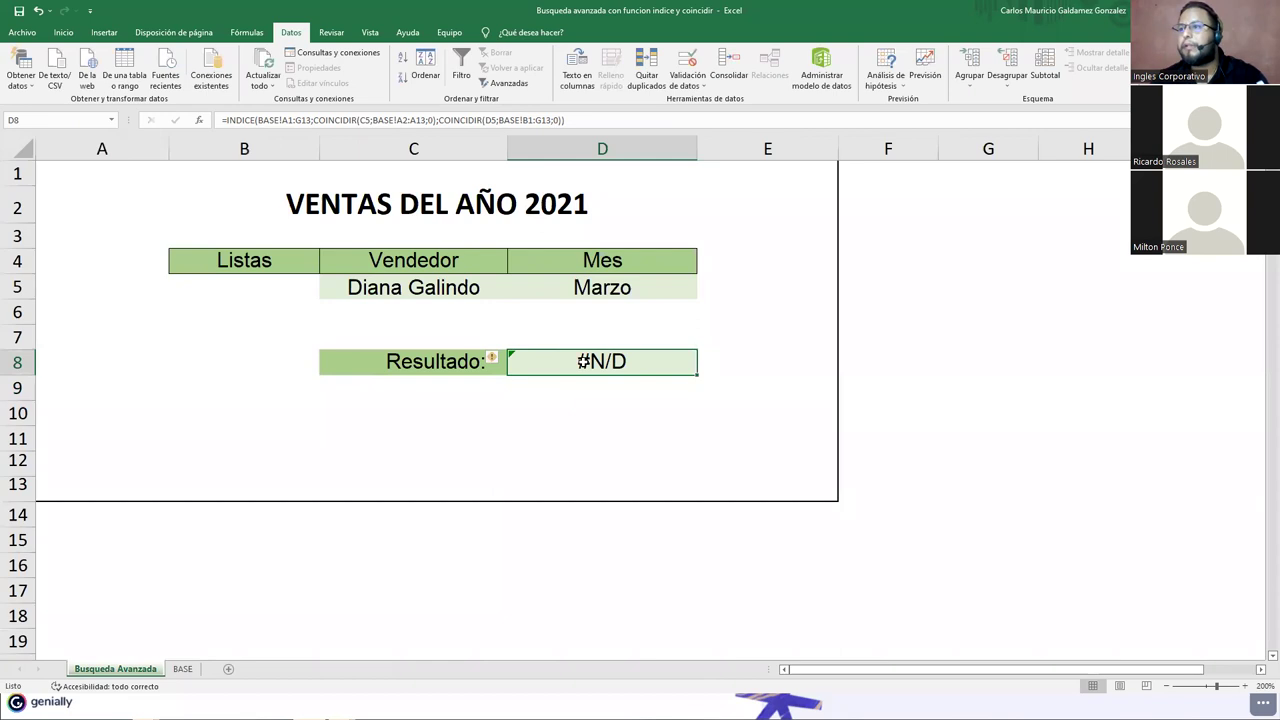
Step: In D8's formula, delete INDICE's array argument and the stray 'Busqueda Avanzada'! sheet prefix
double_click(585, 362)
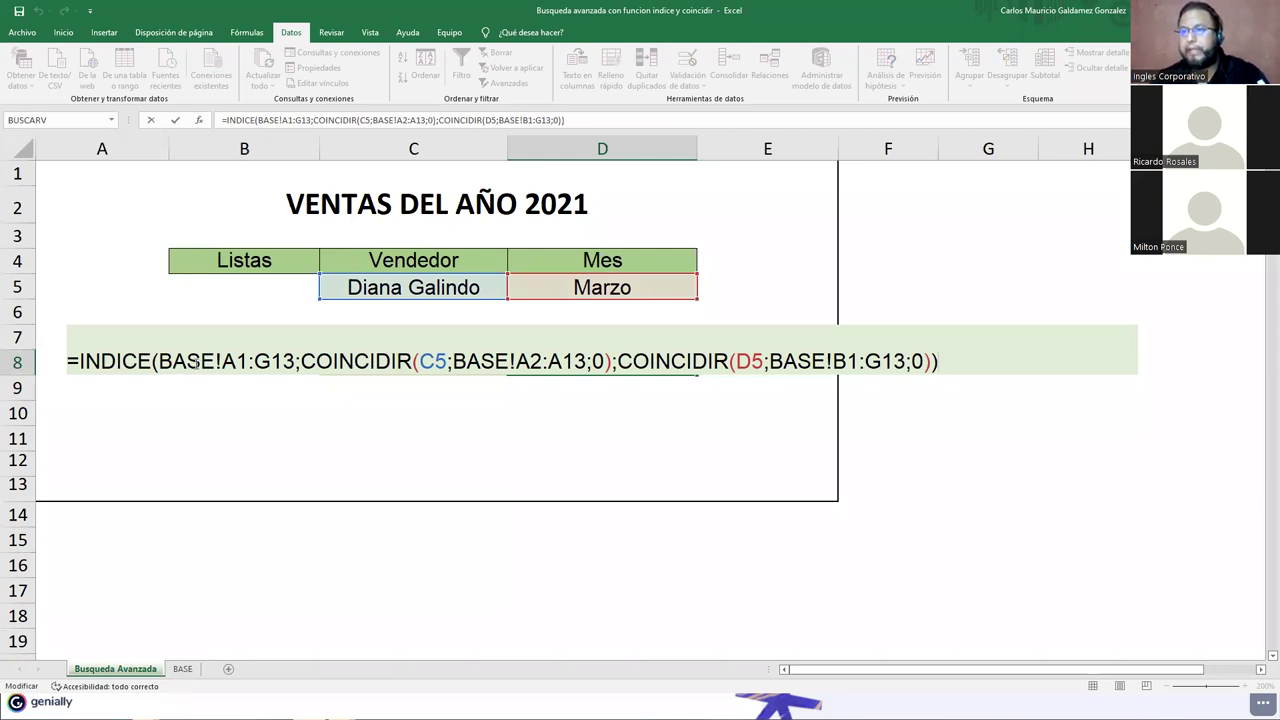
left_click(175, 362)
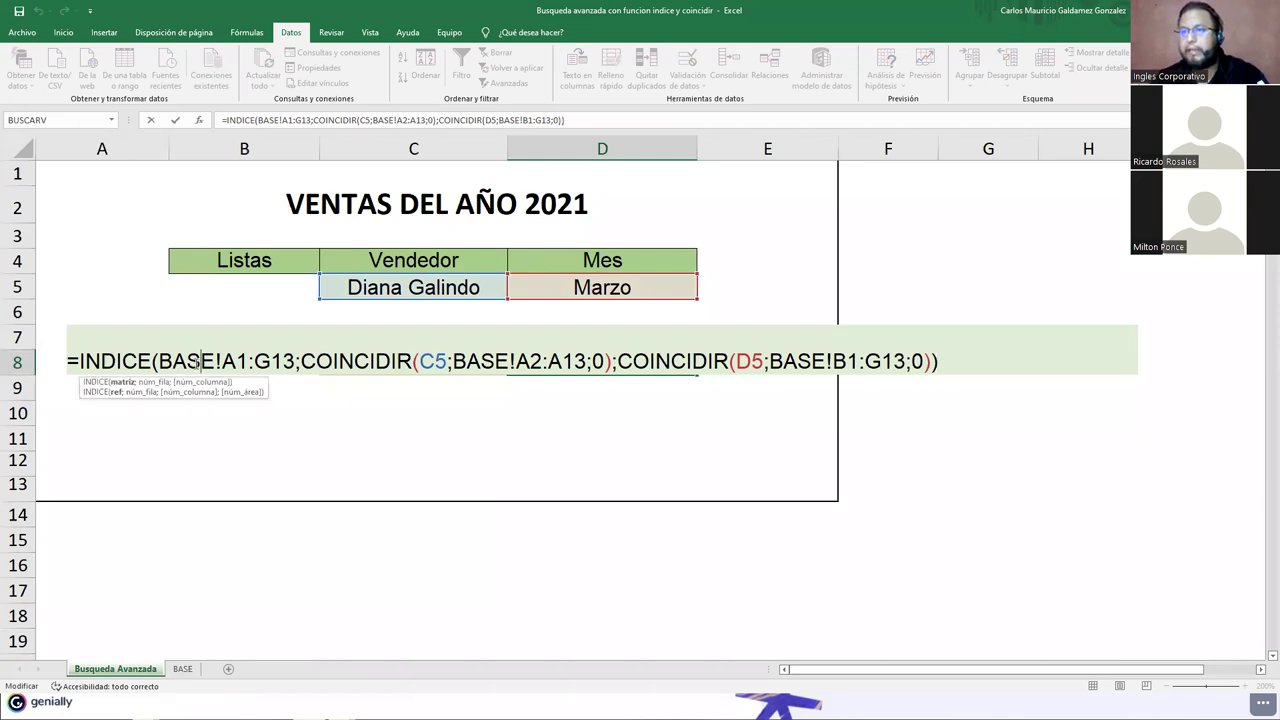
left_click(124, 384)
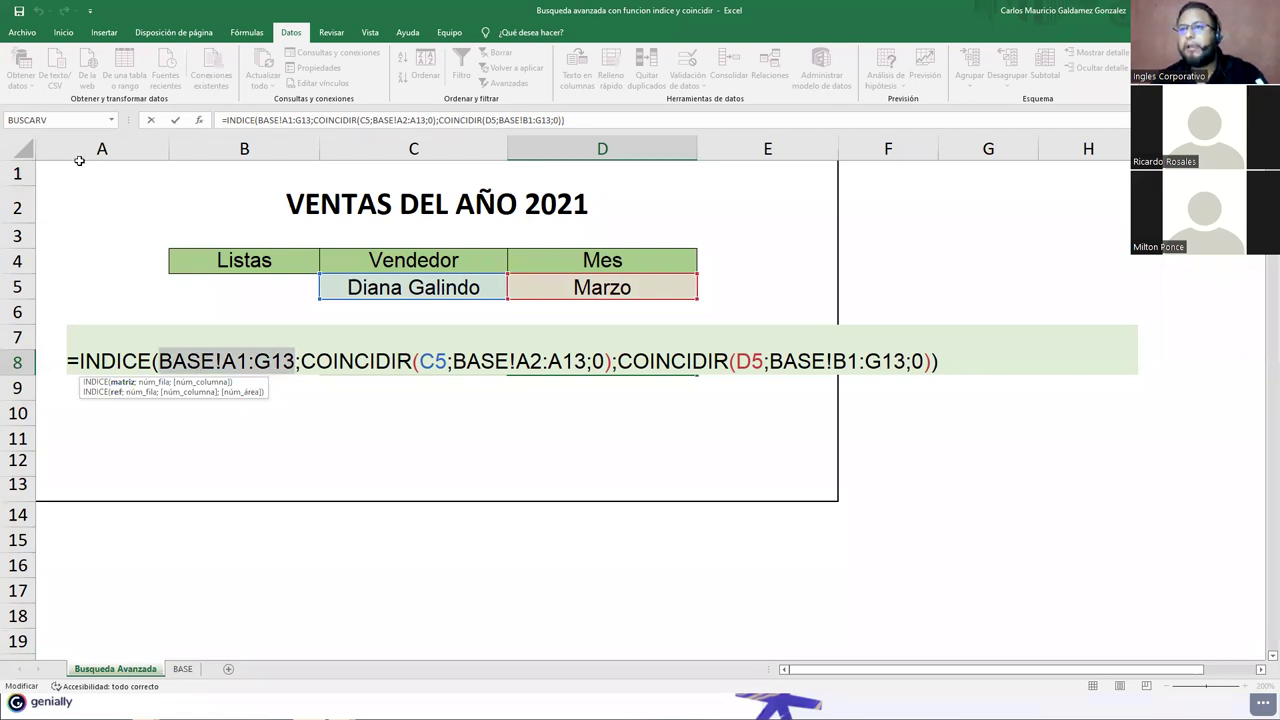
key("ctrl+Page_Down")
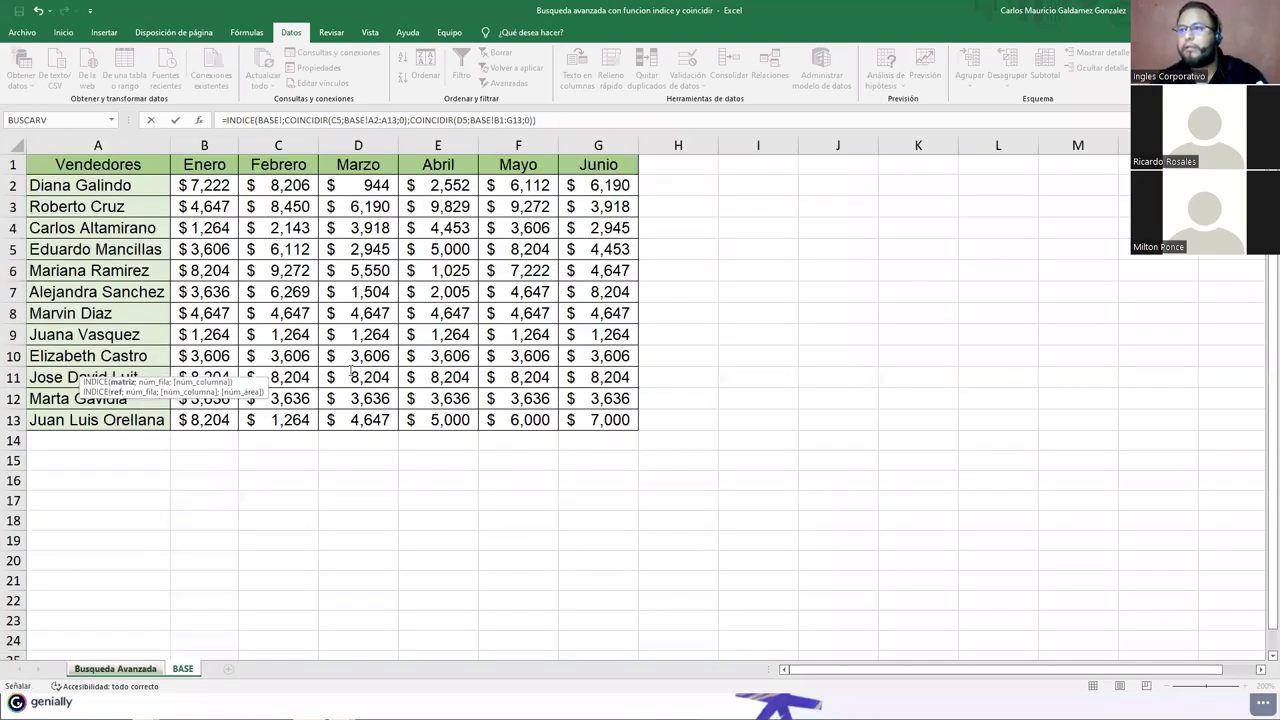
key("ctrl+Page_Up")
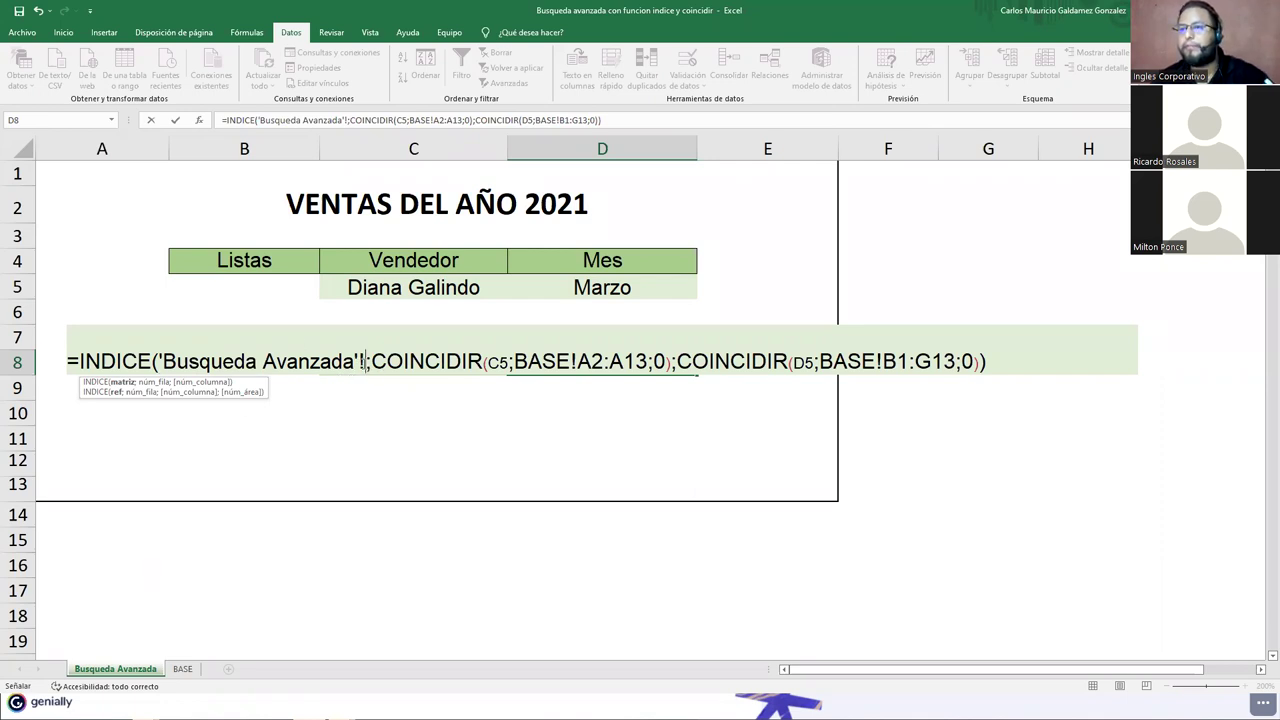
left_click_drag(364, 361, 160, 361)
key("BackSpace")
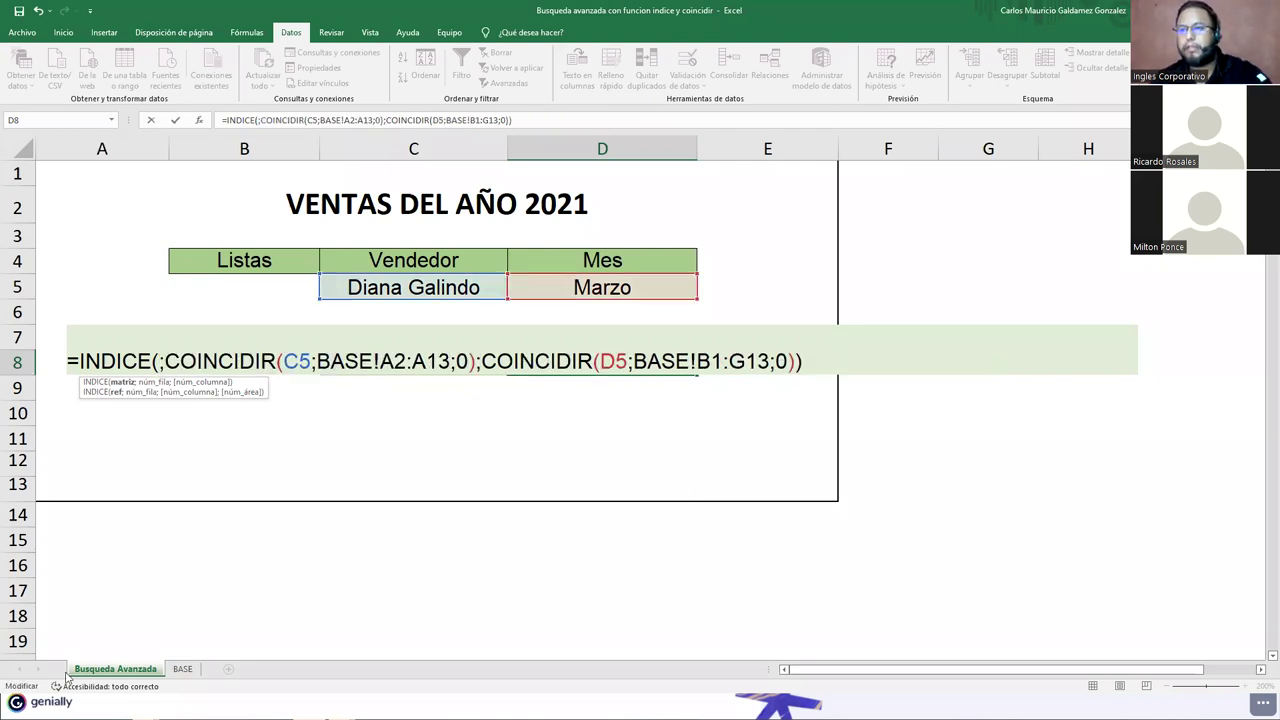
Step: Reselect BASE!A1:G13 as INDICE's array and re-enter the formula
left_click(183, 669)
left_click_drag(98, 164, 585, 415)
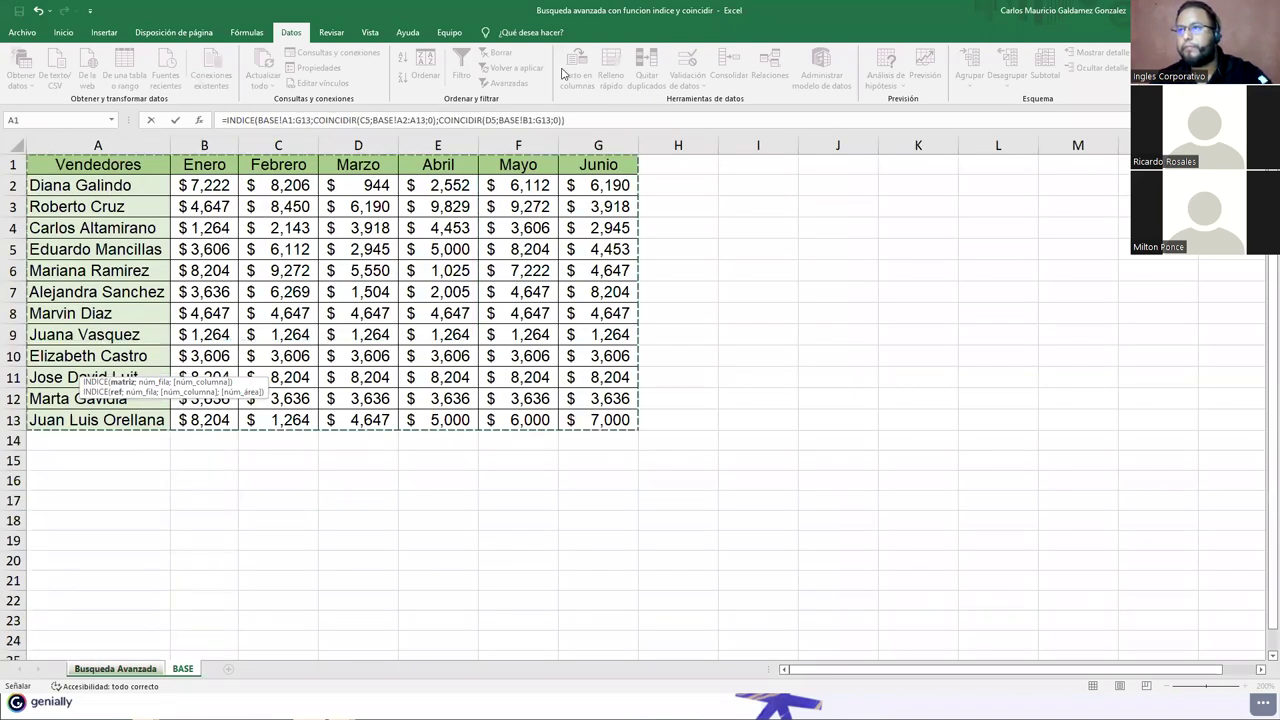
left_click(586, 121)
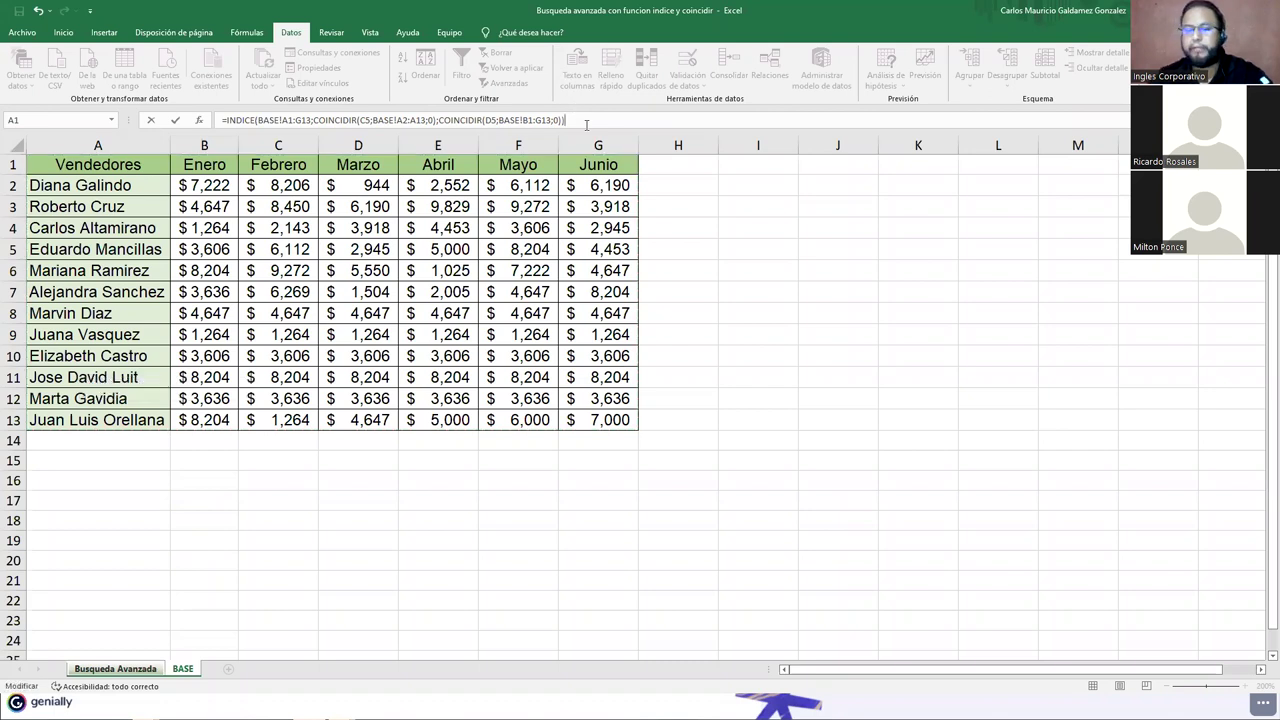
key("Return")
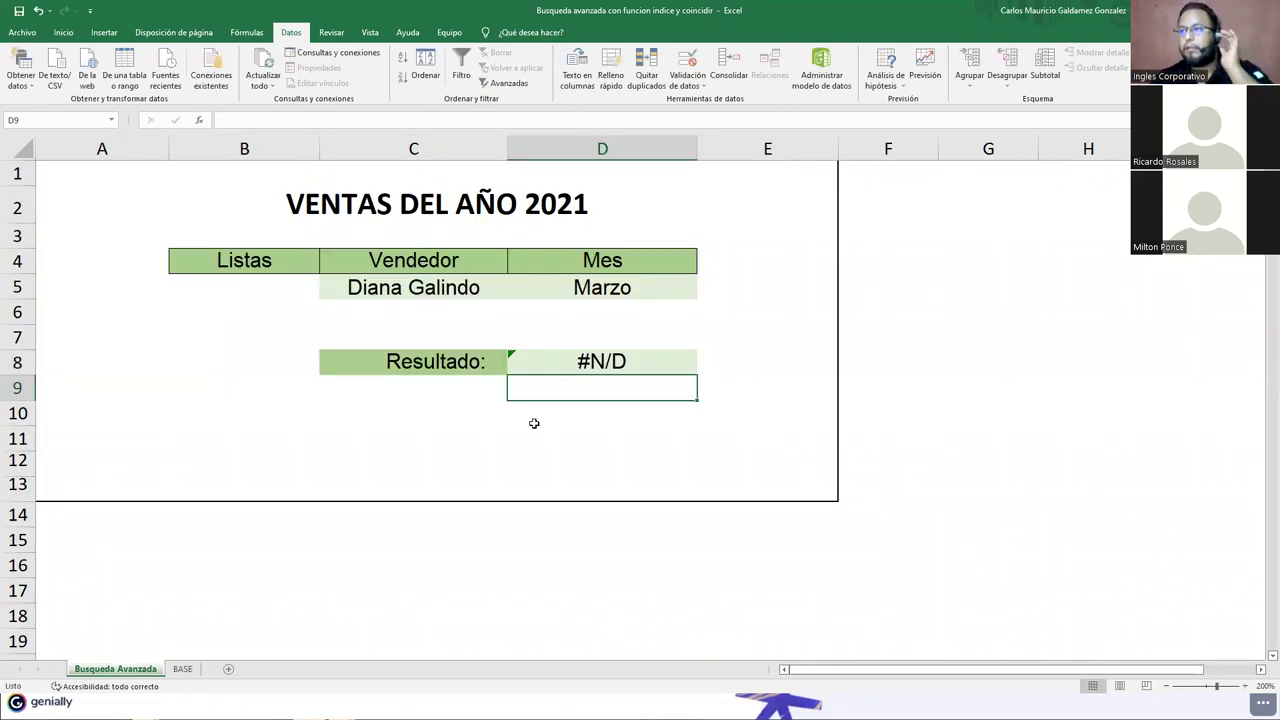
left_click(543, 359)
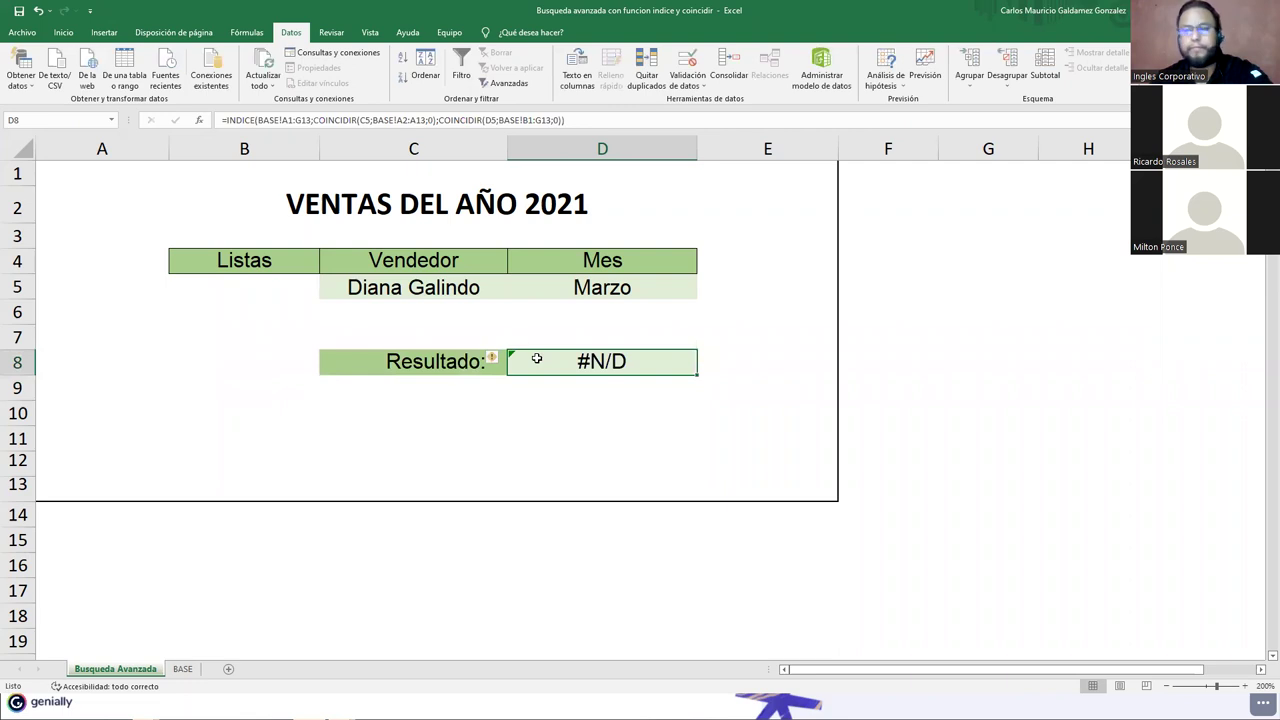
Step: Inspect INDICE's row argument, the C5 seller reference and the BASE sales table
double_click(537, 358)
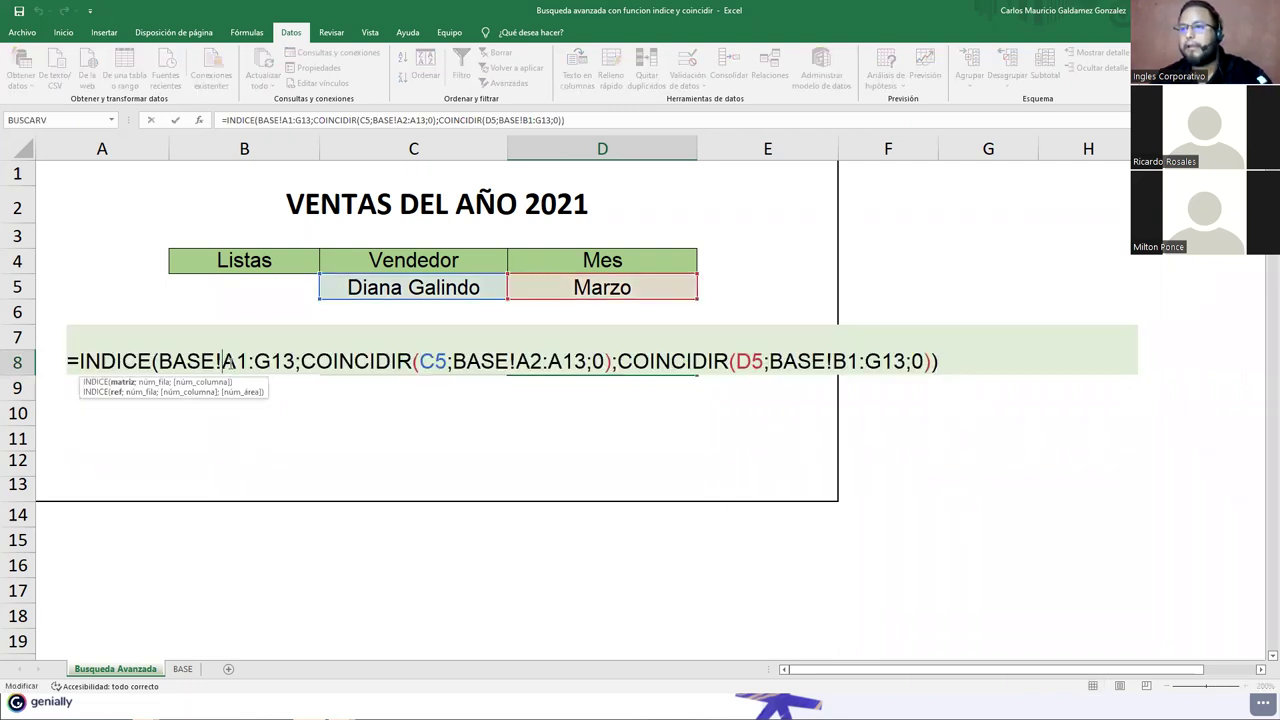
left_click(316, 361)
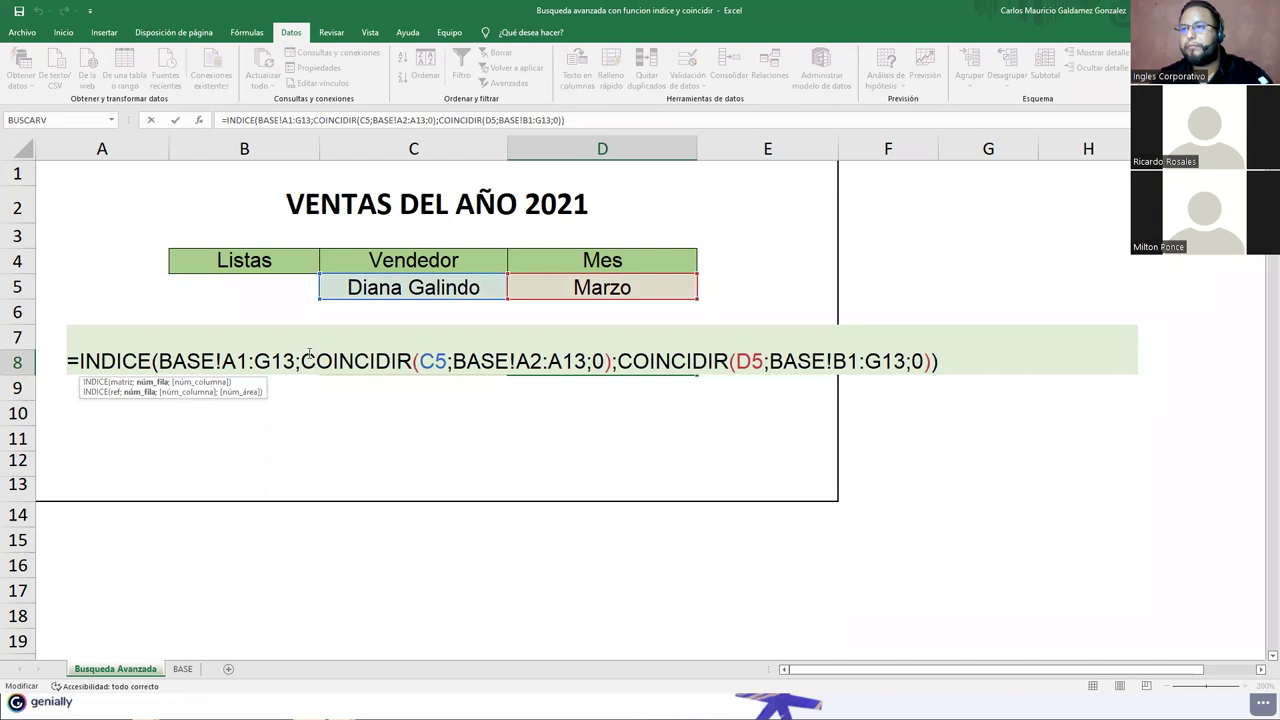
left_click(443, 361)
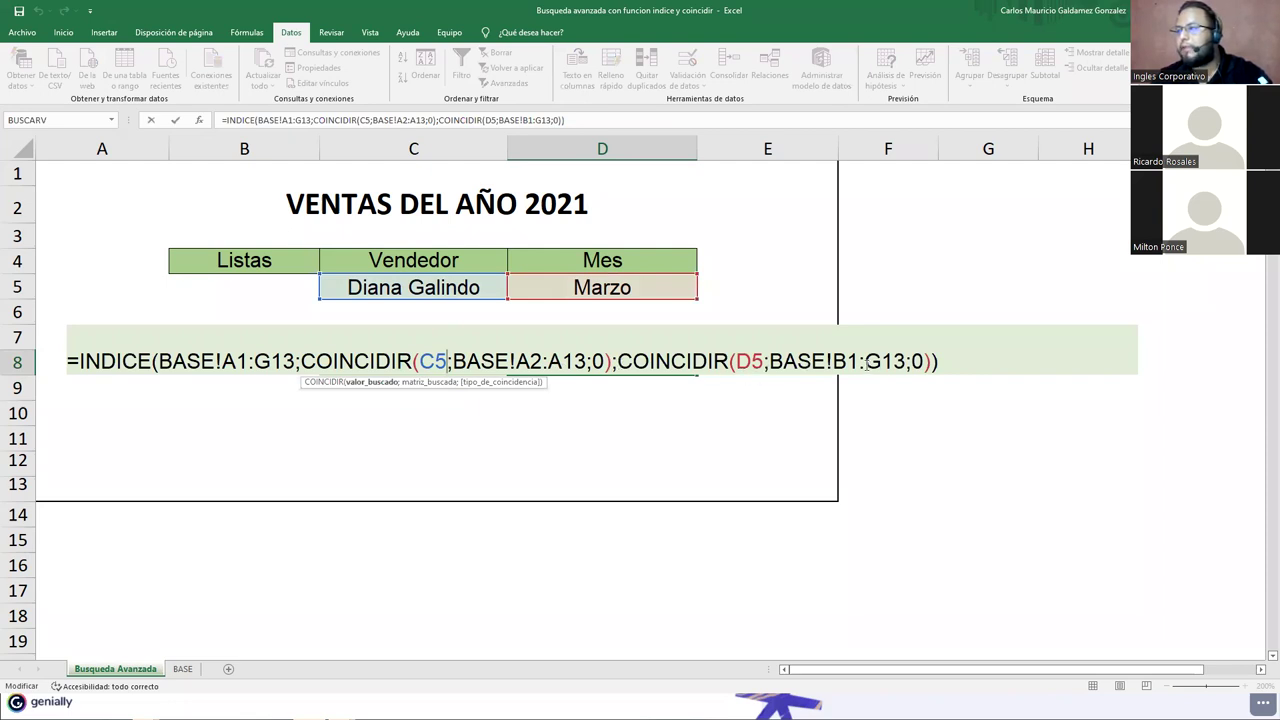
left_click(182, 669)
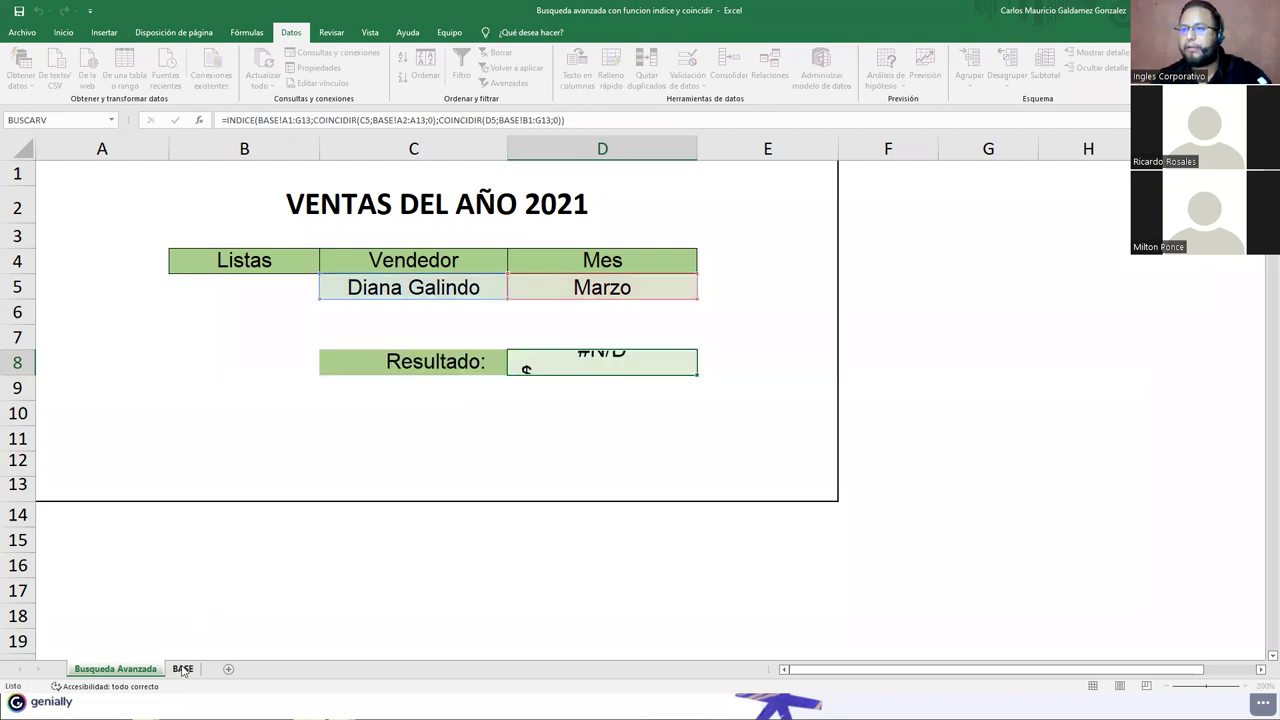
left_click(182, 669)
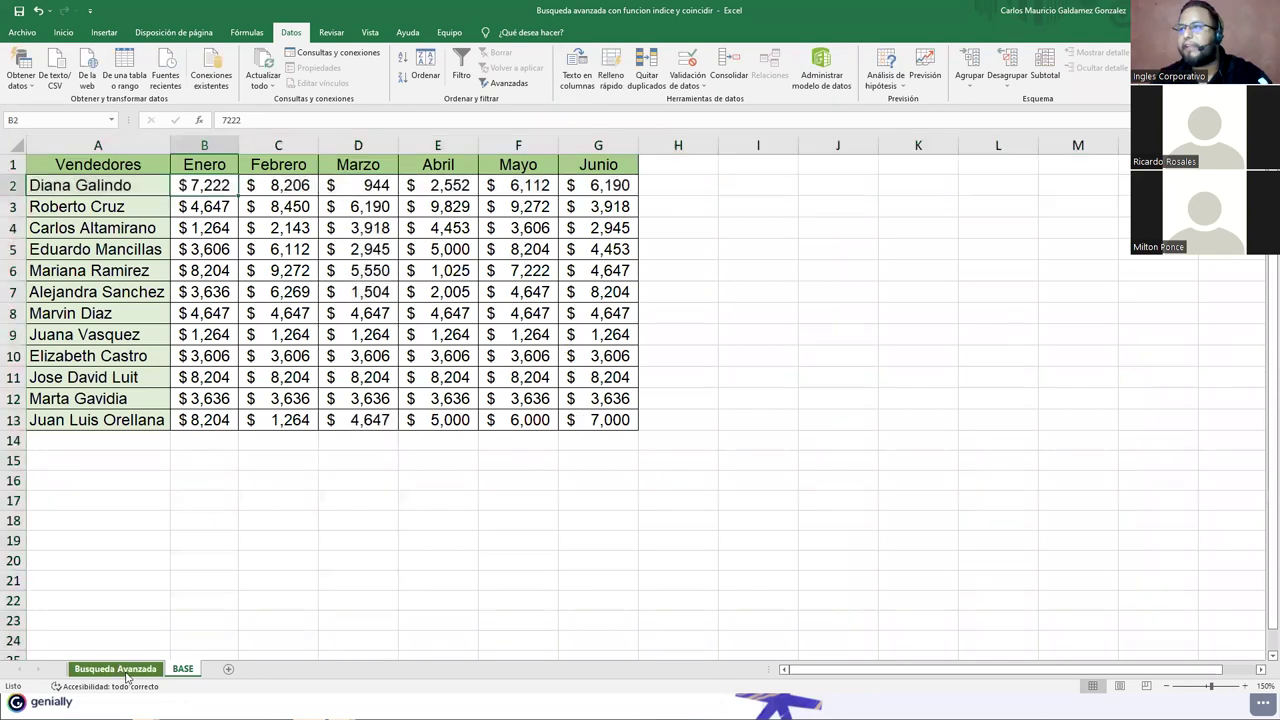
key("Return")
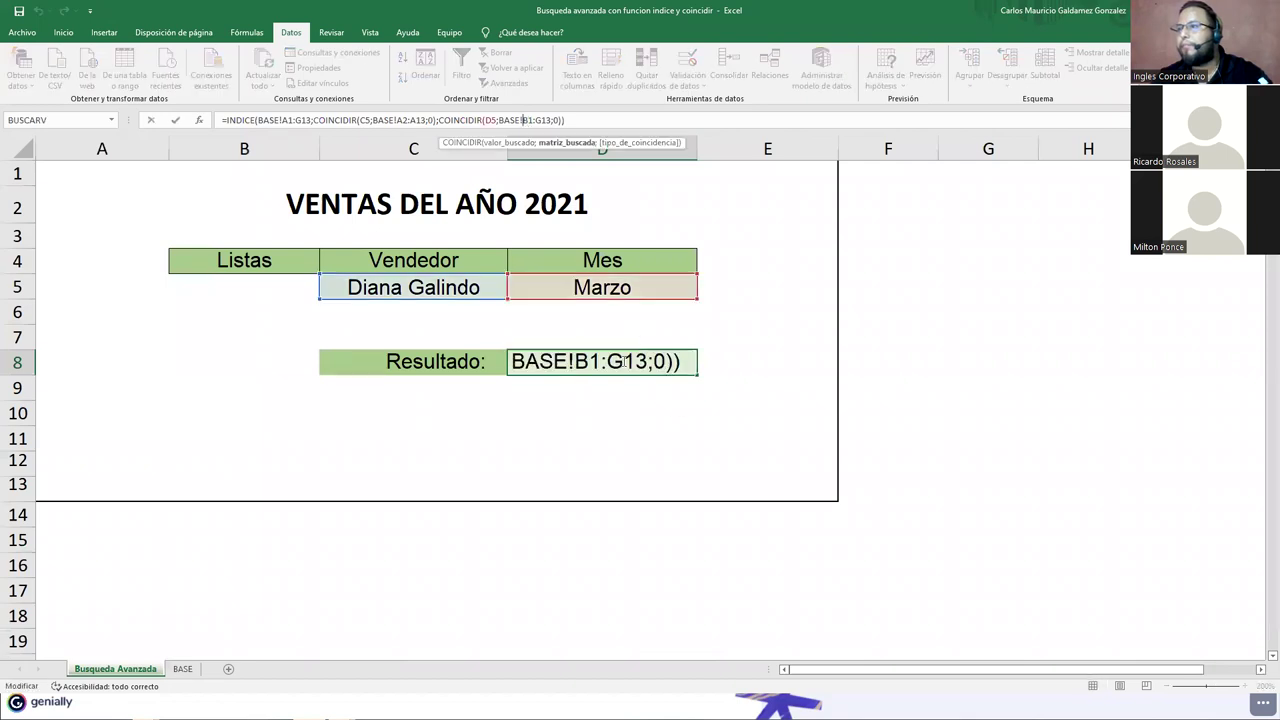
Step: Retype the month range's starting row as 1 (BASE!B1:G13) and re-enter the formula
left_click(846, 361)
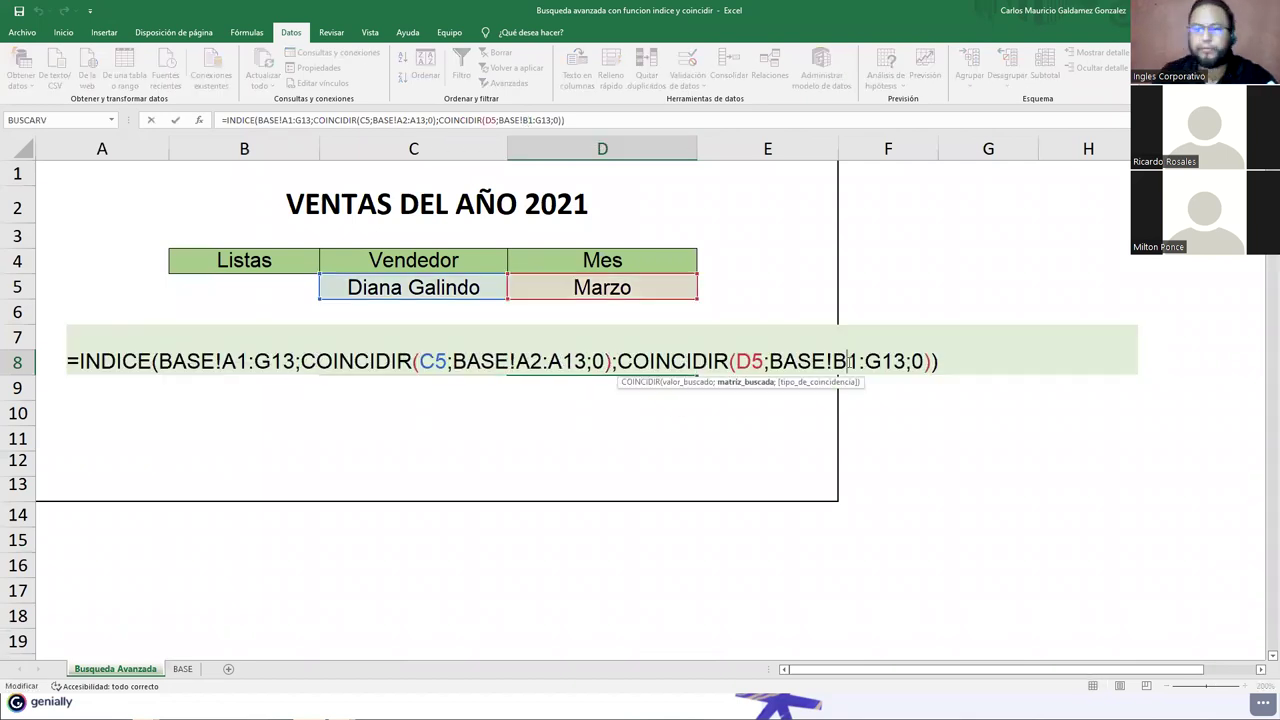
key("Delete")
type("1")
key("Return")
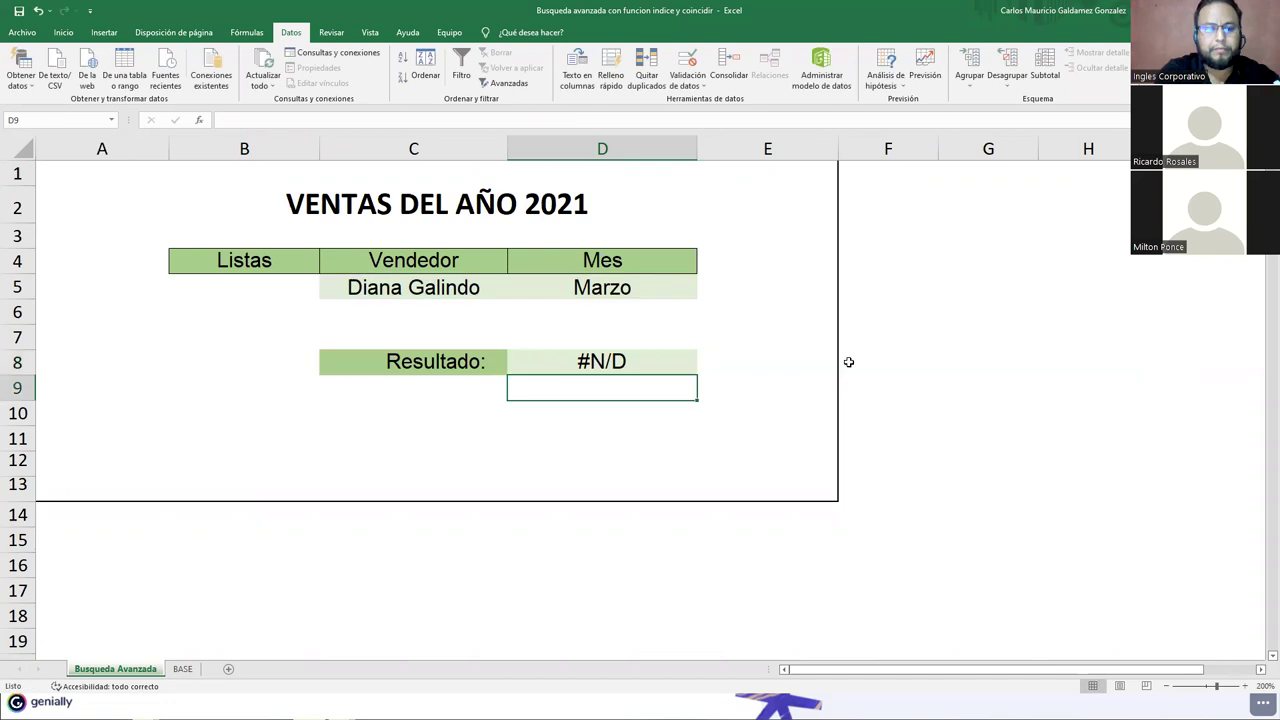
Step: Re-point the month reference D5 in D8's formula using the BASE and Busqueda Avanzada sheet tabs
left_click(578, 363)
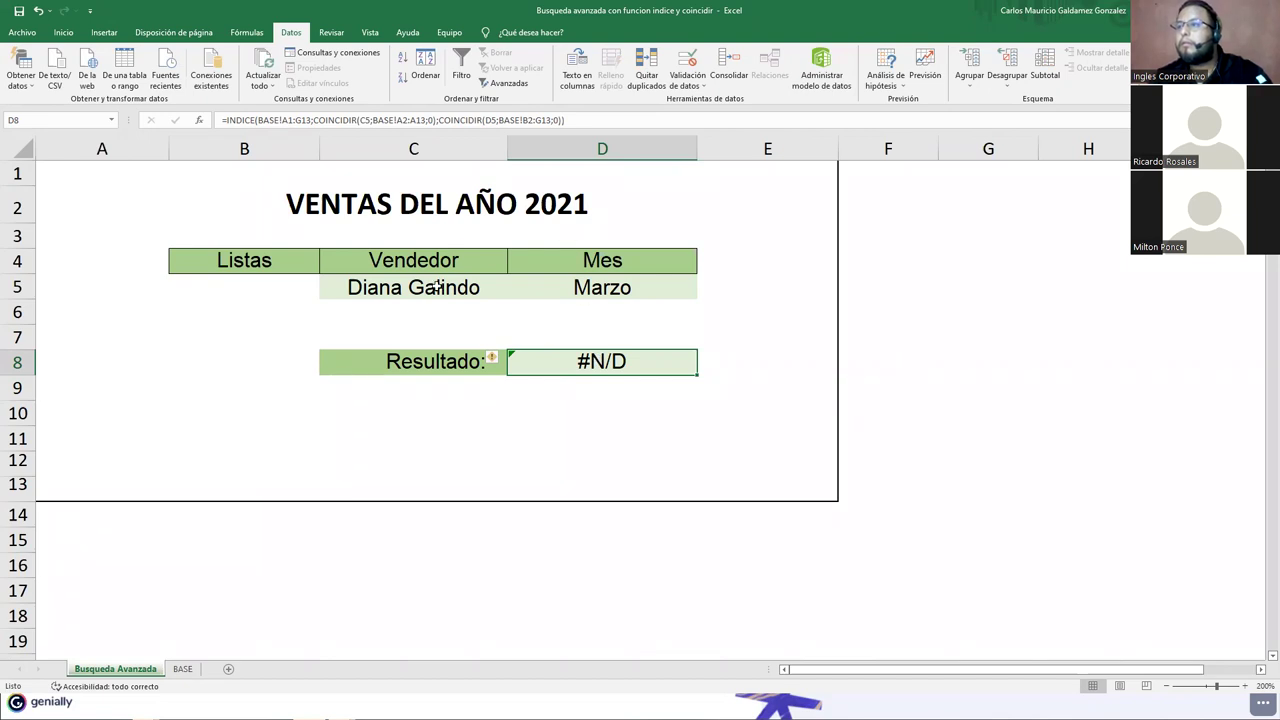
key("F2")
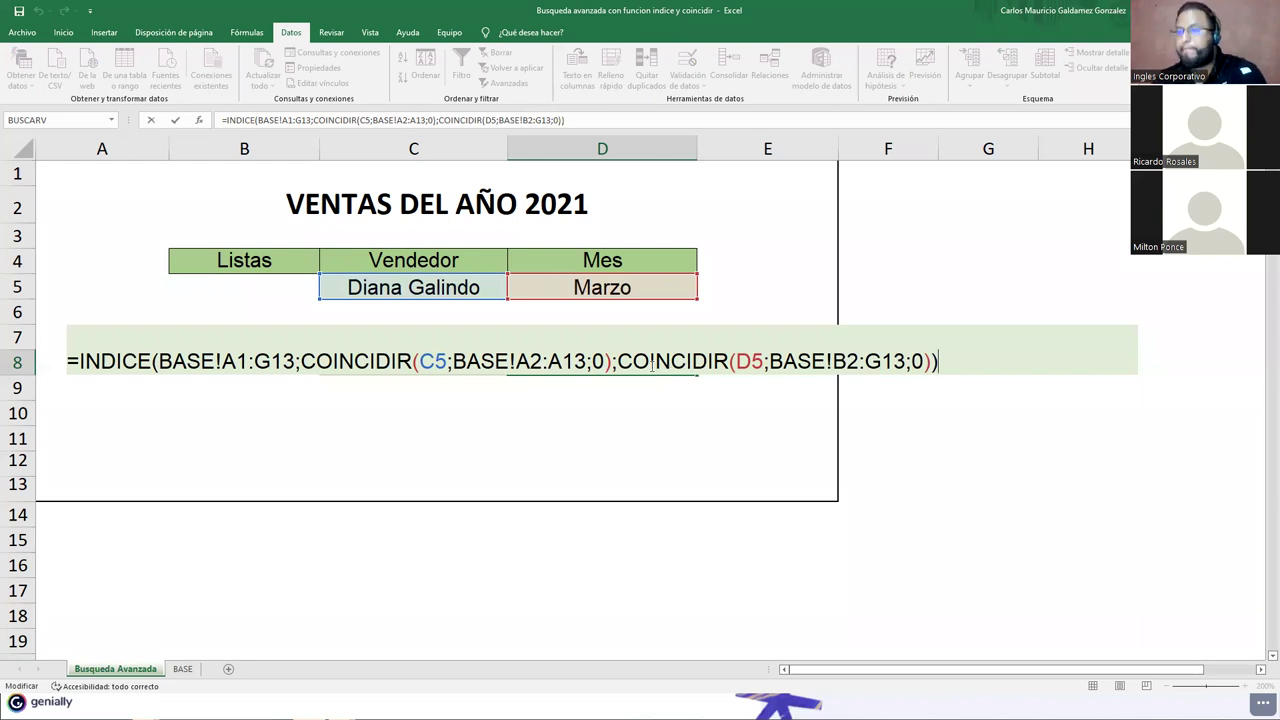
left_click(740, 361)
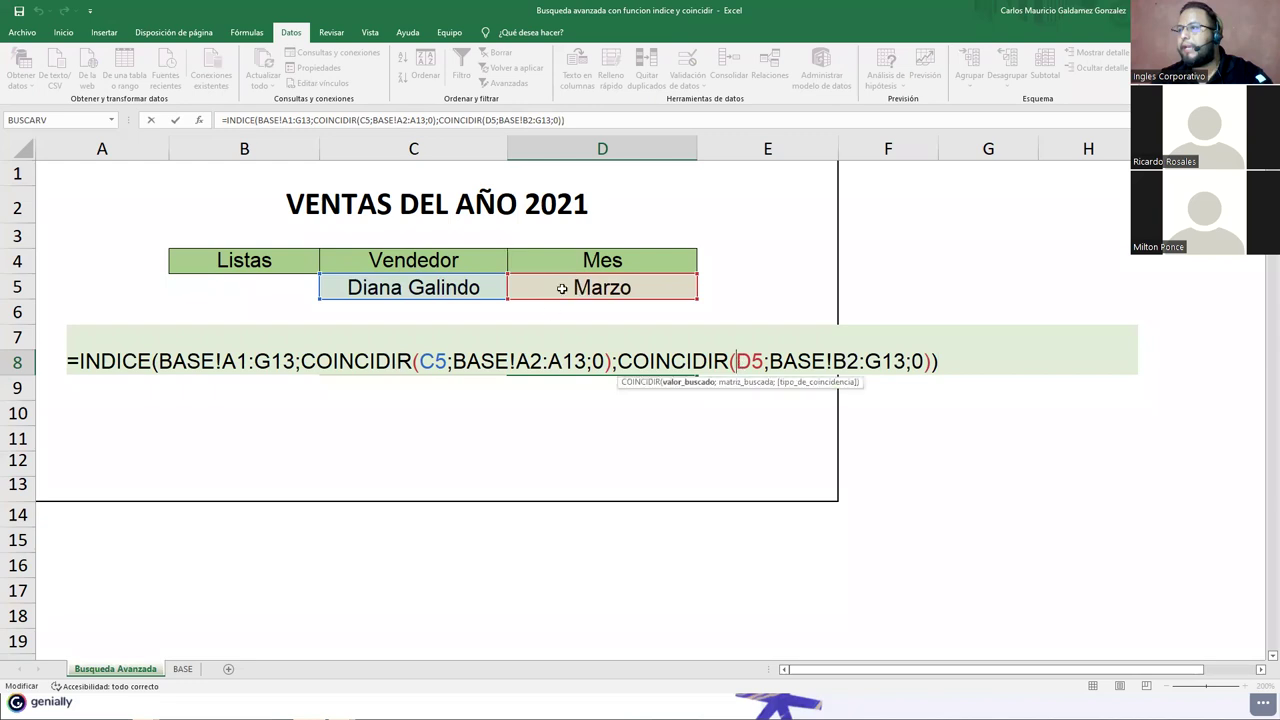
left_click(181, 668)
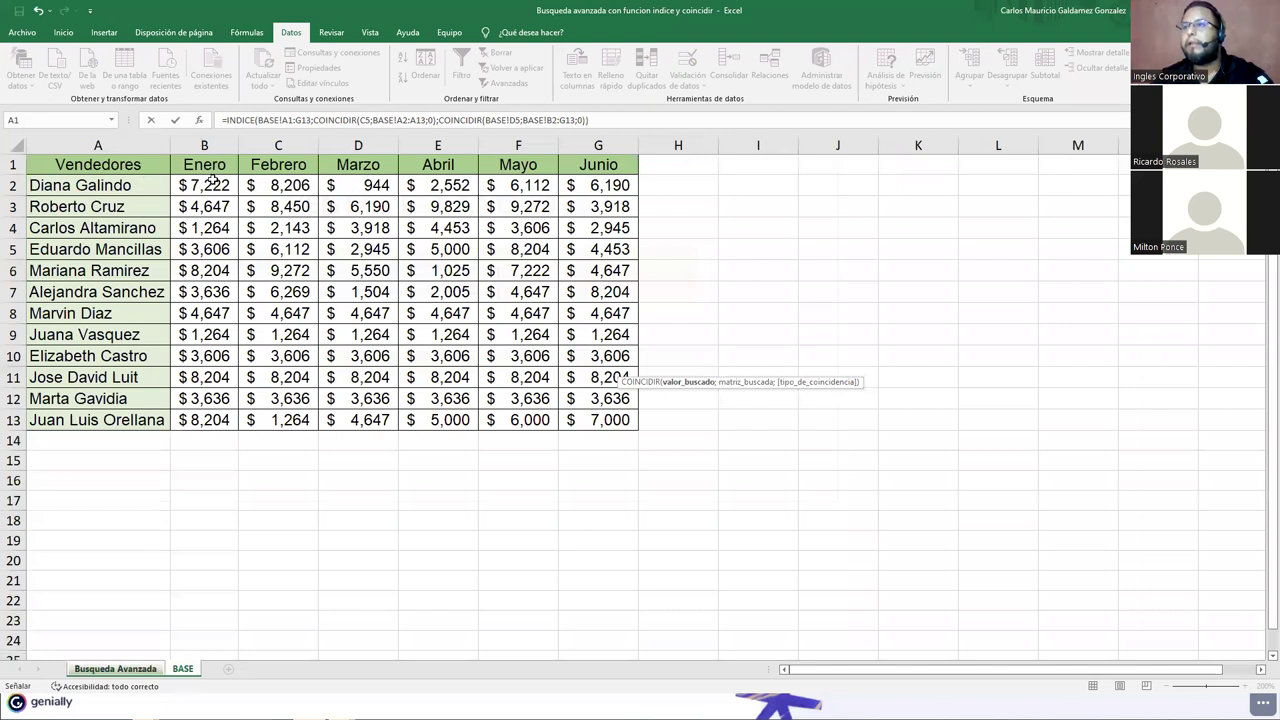
left_click(136, 666)
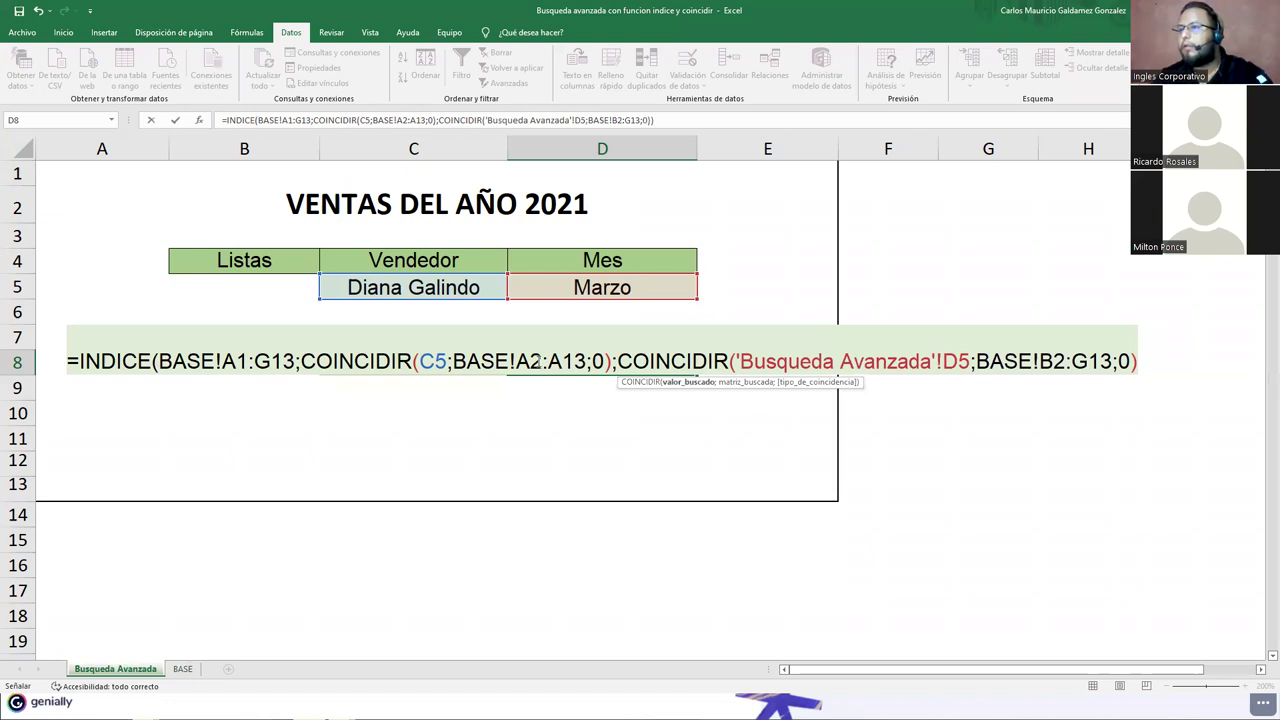
Step: Change BASE!A2:A13 to A1:A13 and BASE!B2:G13 to B1:G13, then confirm
left_click(539, 366)
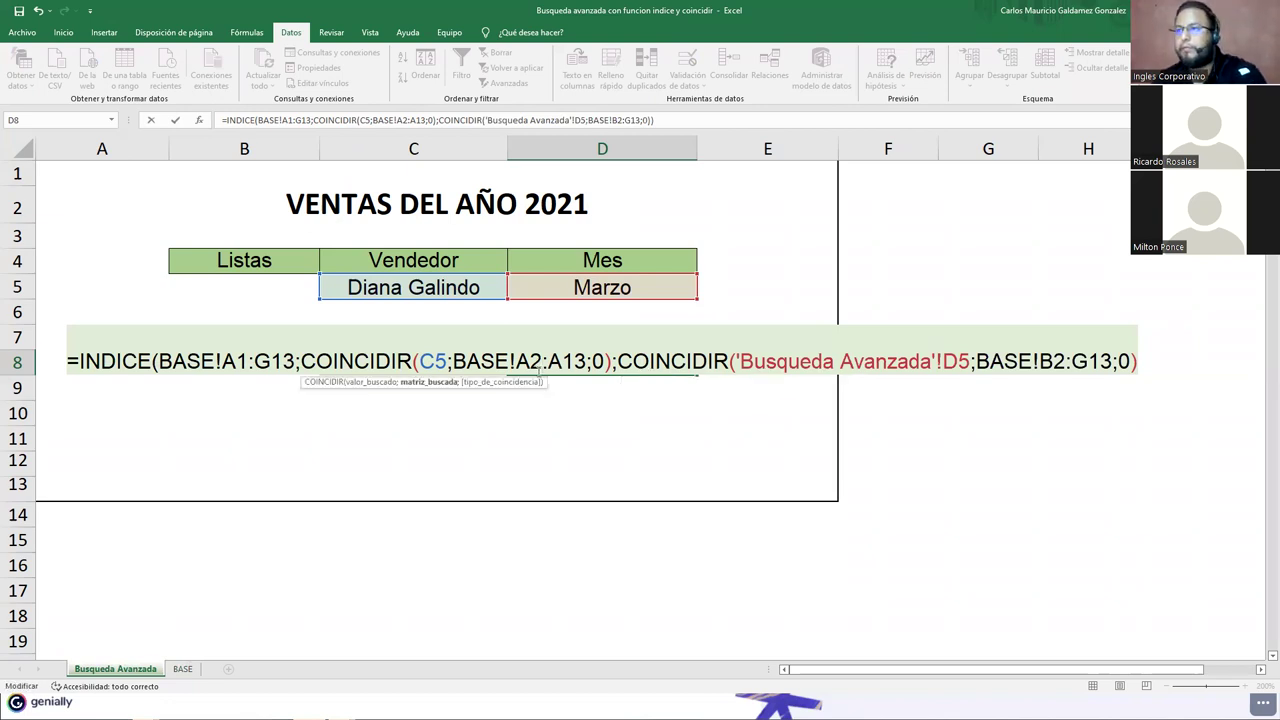
key("BackSpace")
type("1")
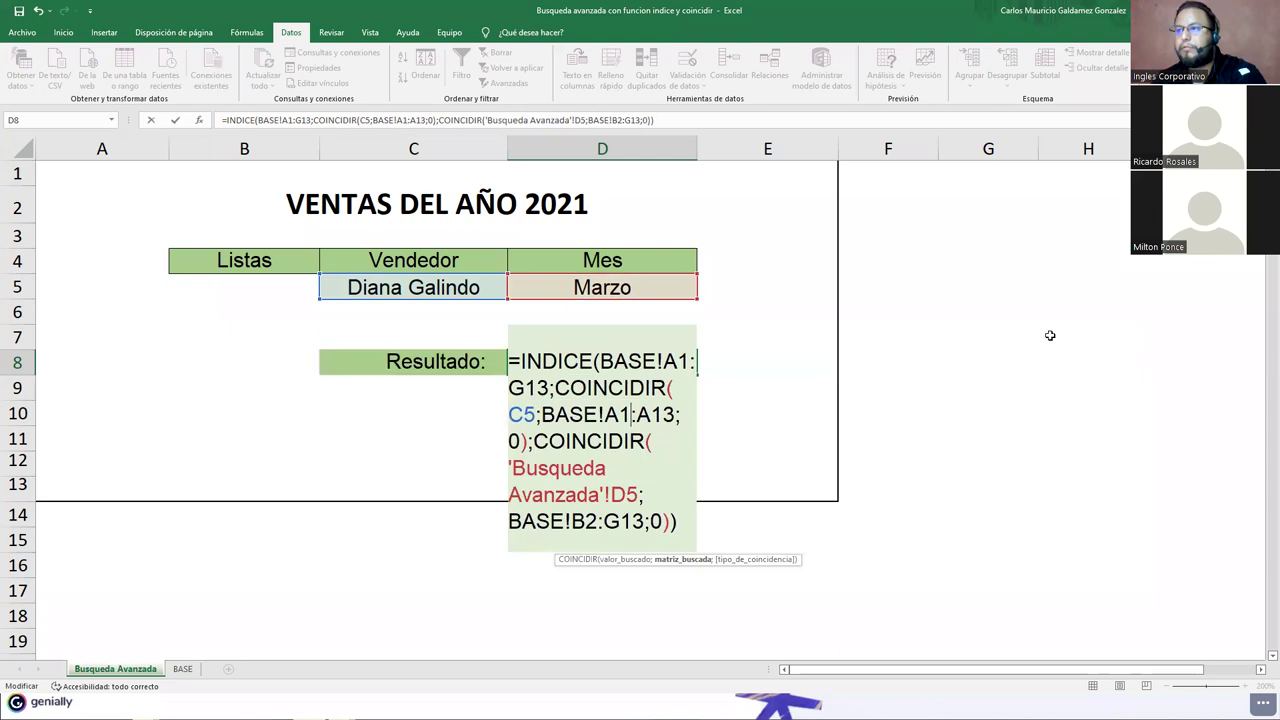
left_click(594, 524)
key("BackSpace")
type("1")
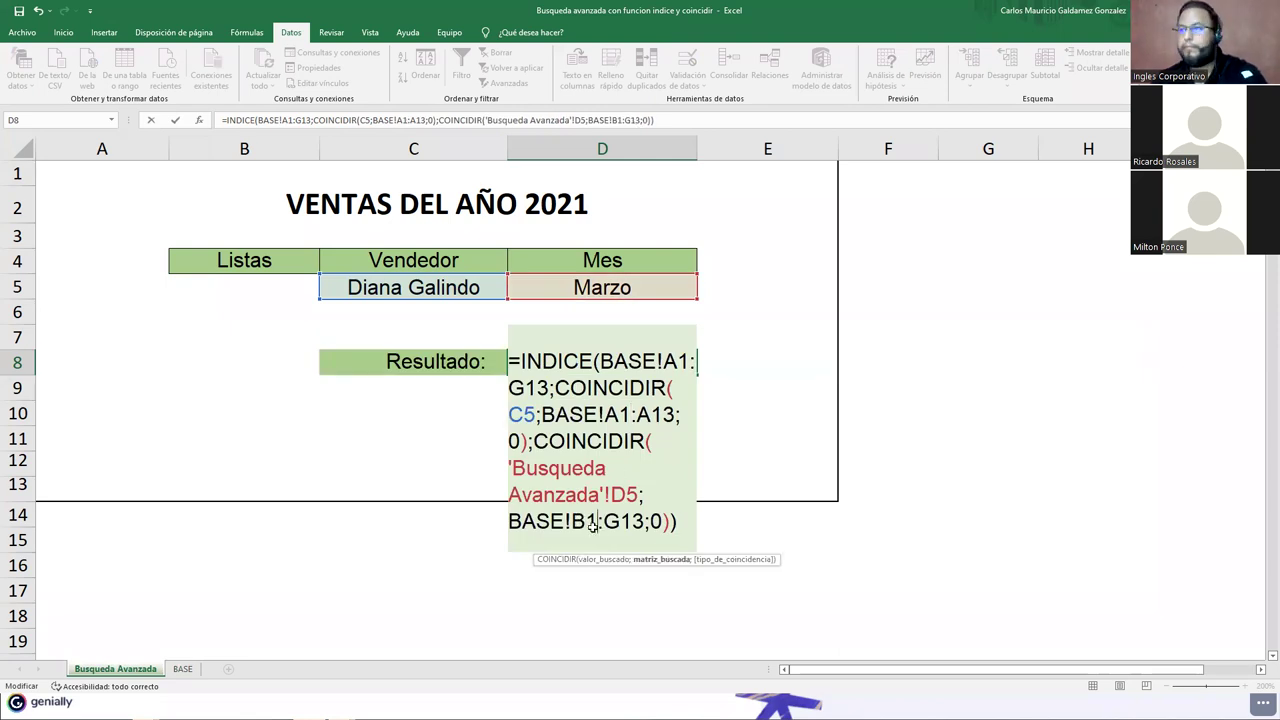
key("Return")
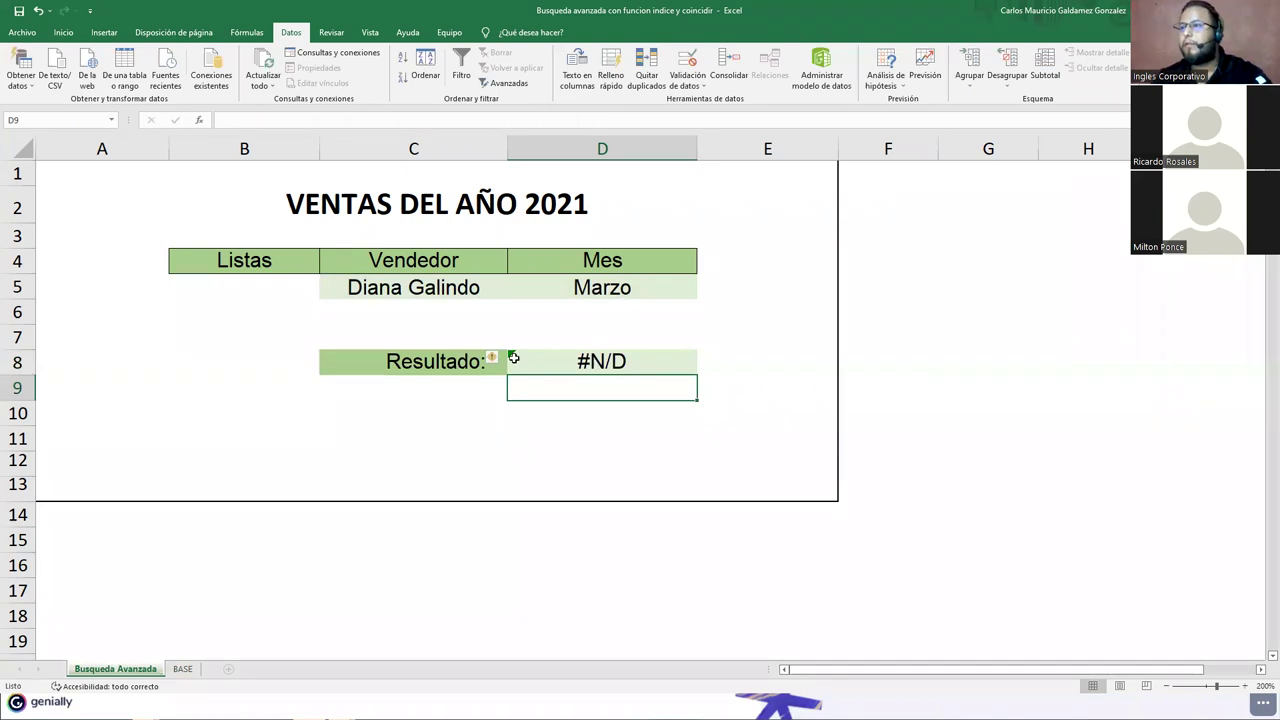
Step: Reopen D8's #N/D formula through the error indicator's 'Modificar en la barra de fórmulas'
left_click(491, 357)
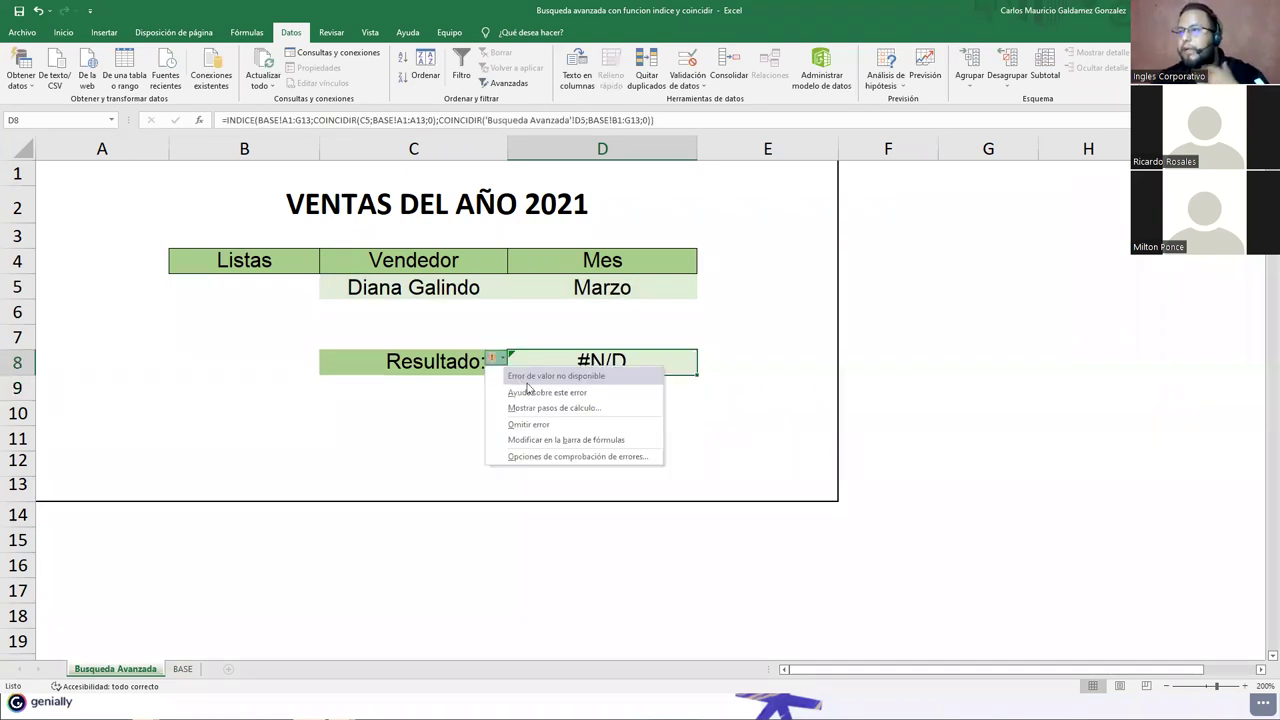
left_click(611, 440)
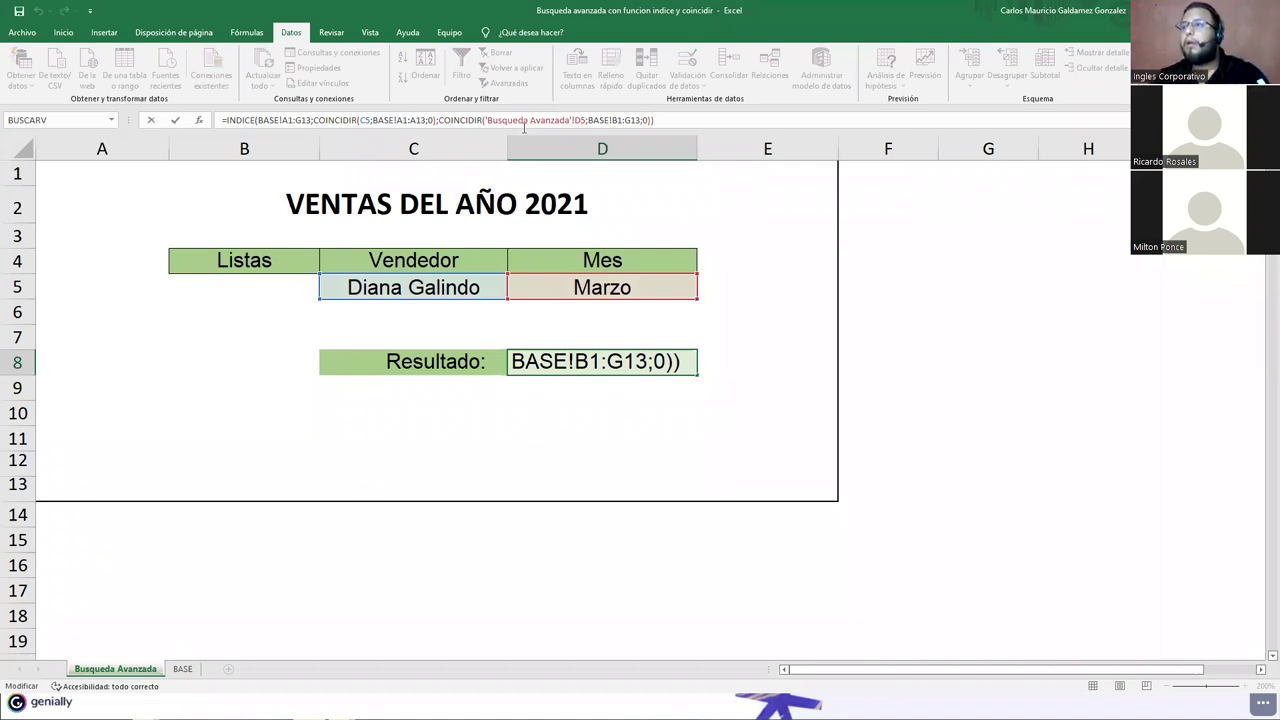
Step: Change the seller lookup to 'Busqueda Avanzada'!C5 by copying the month reference, and enter it
left_click(584, 120)
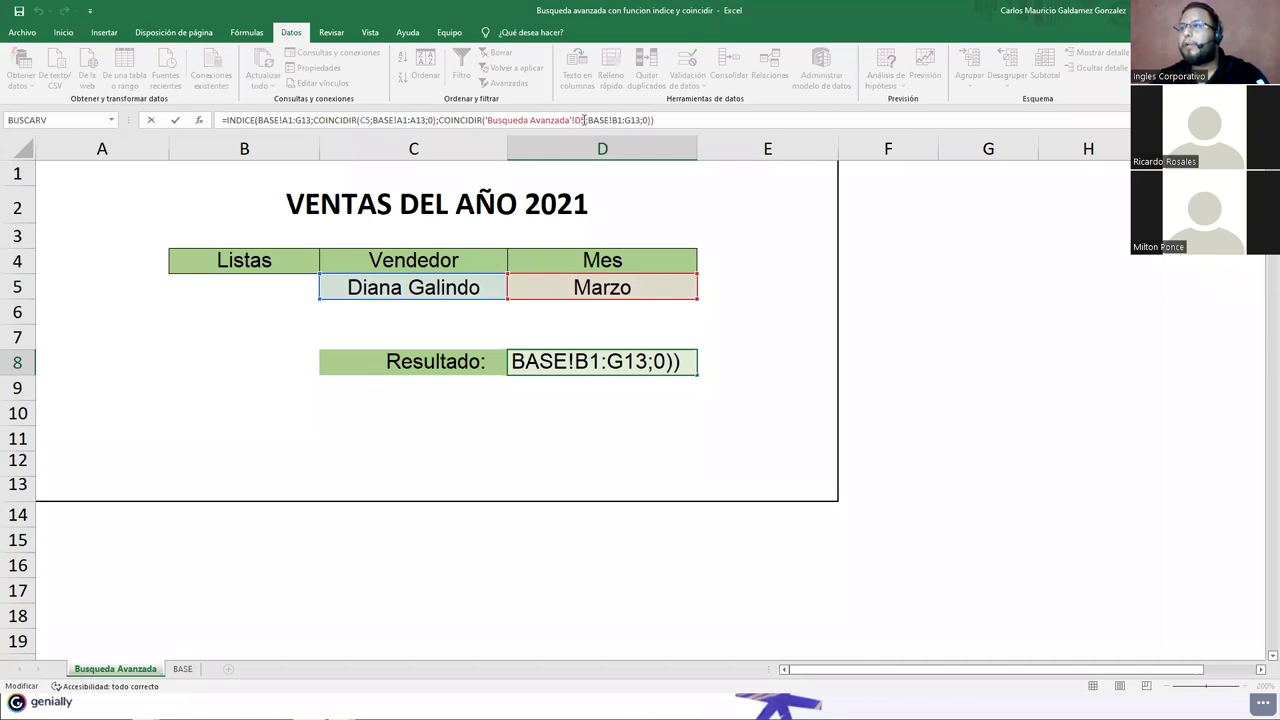
left_click_drag(586, 120, 487, 114)
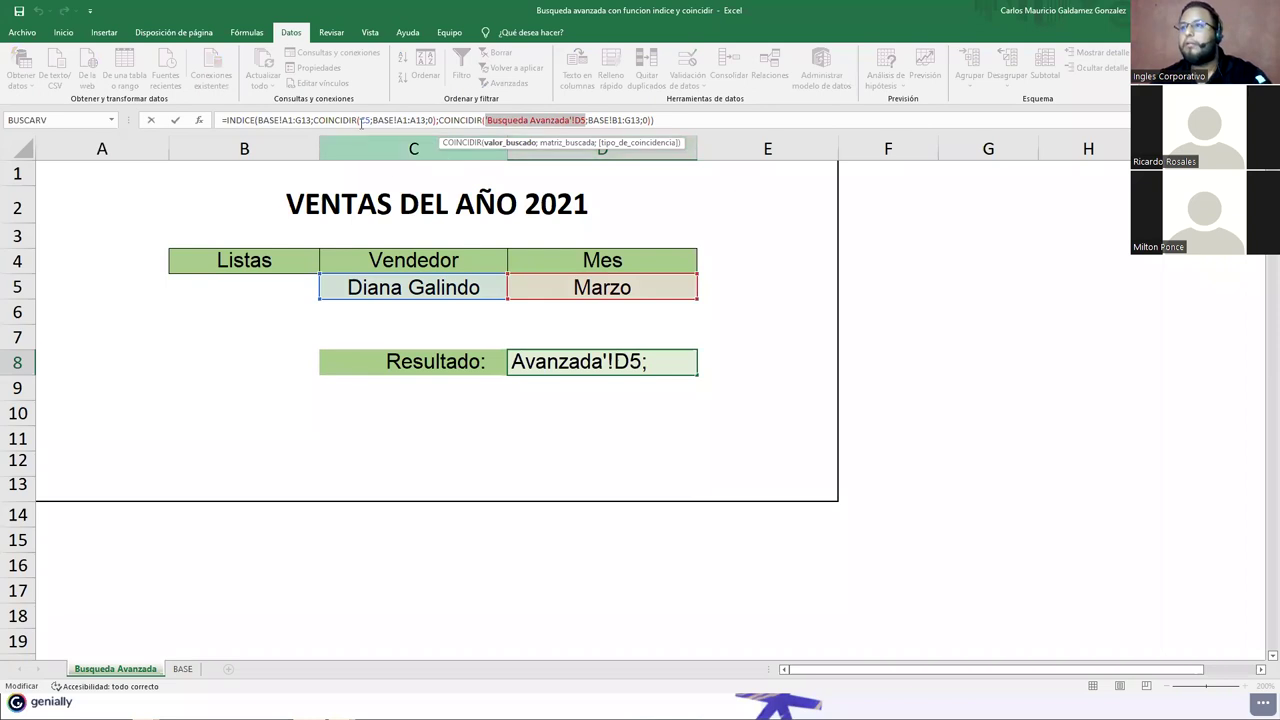
key("ctrl+c")
left_click(361, 120)
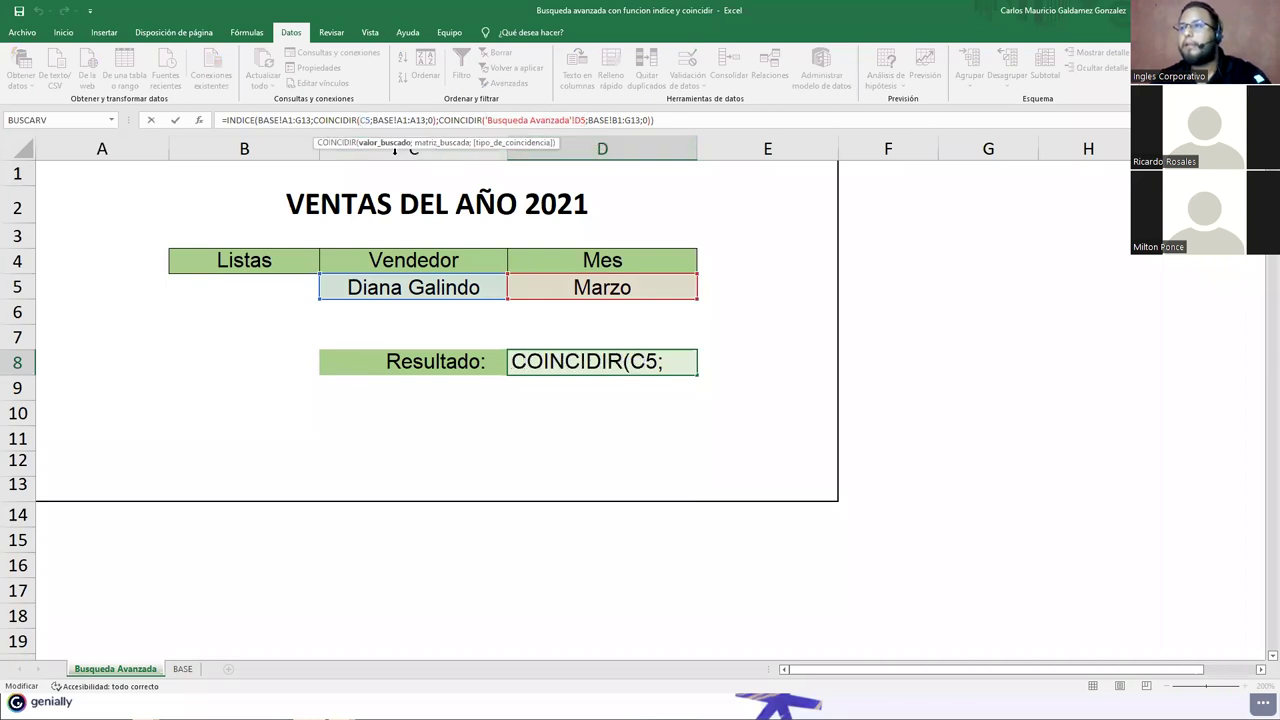
key("ctrl+v")
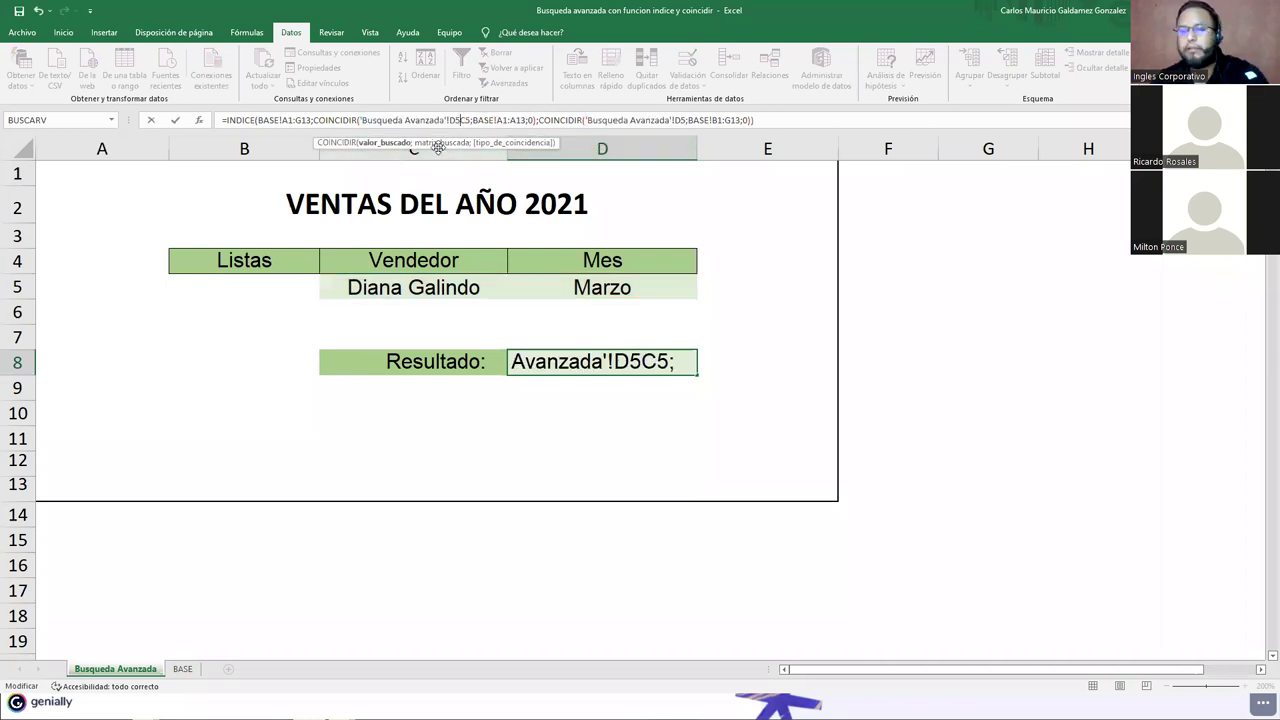
key("BackSpace")
key("BackSpace")
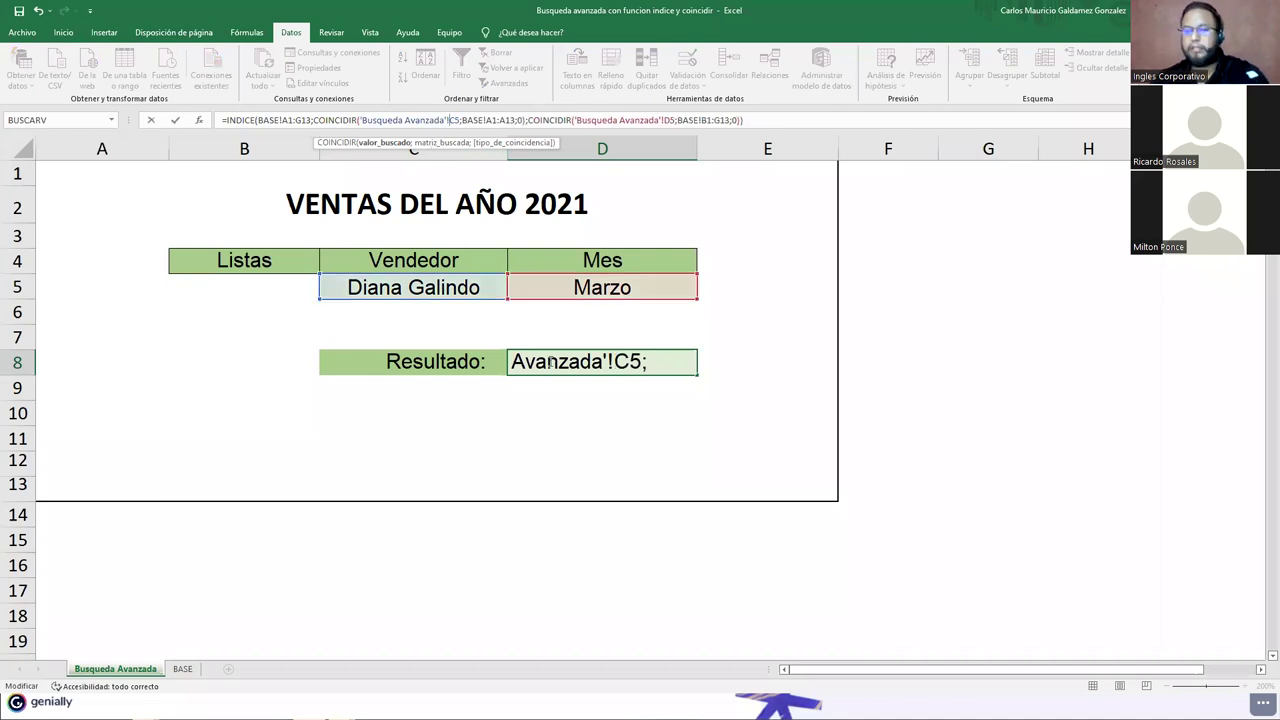
key("Return")
Step: Restore plain C5 and D5 references in D8's formula and re-enter it
left_click(572, 371)
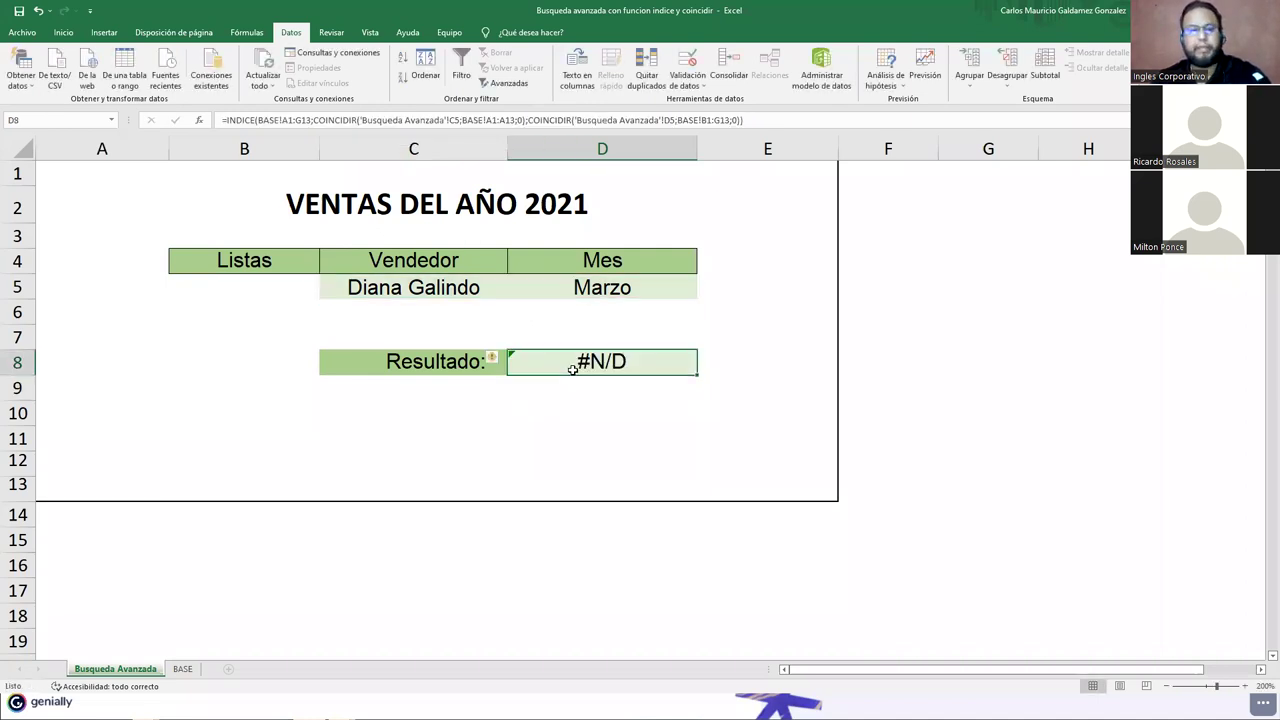
double_click(572, 371)
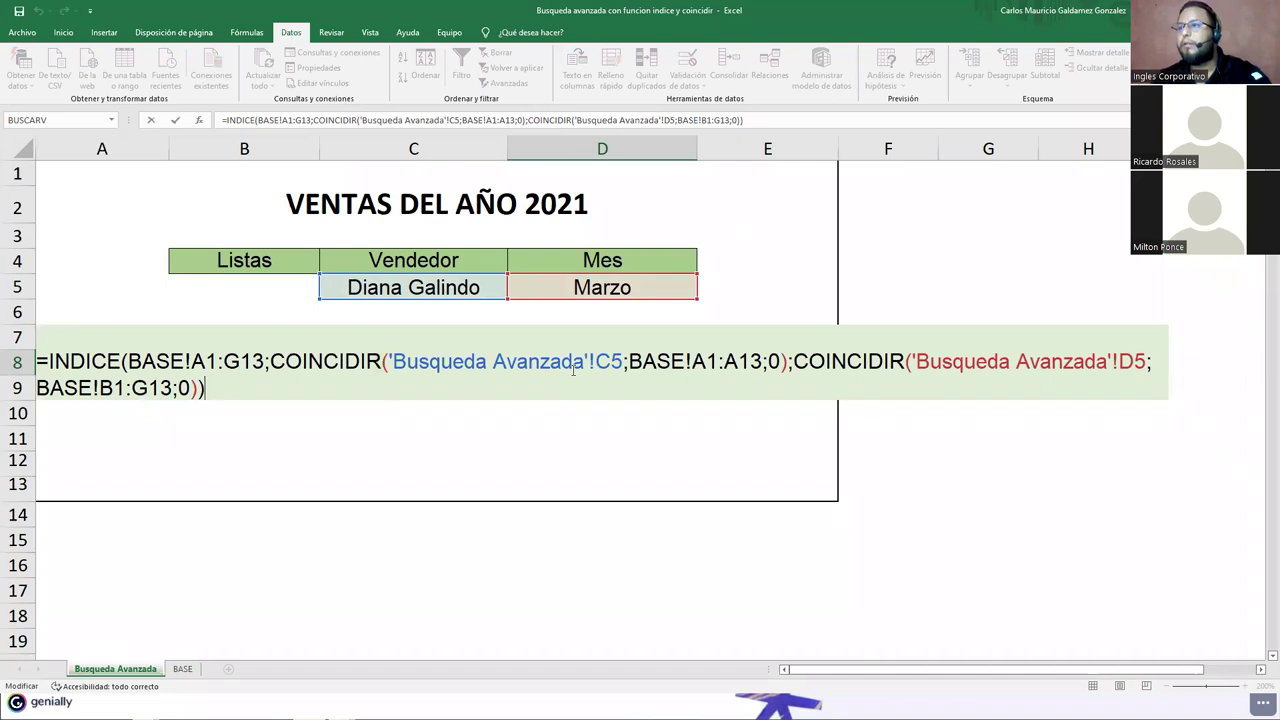
key("Escape")
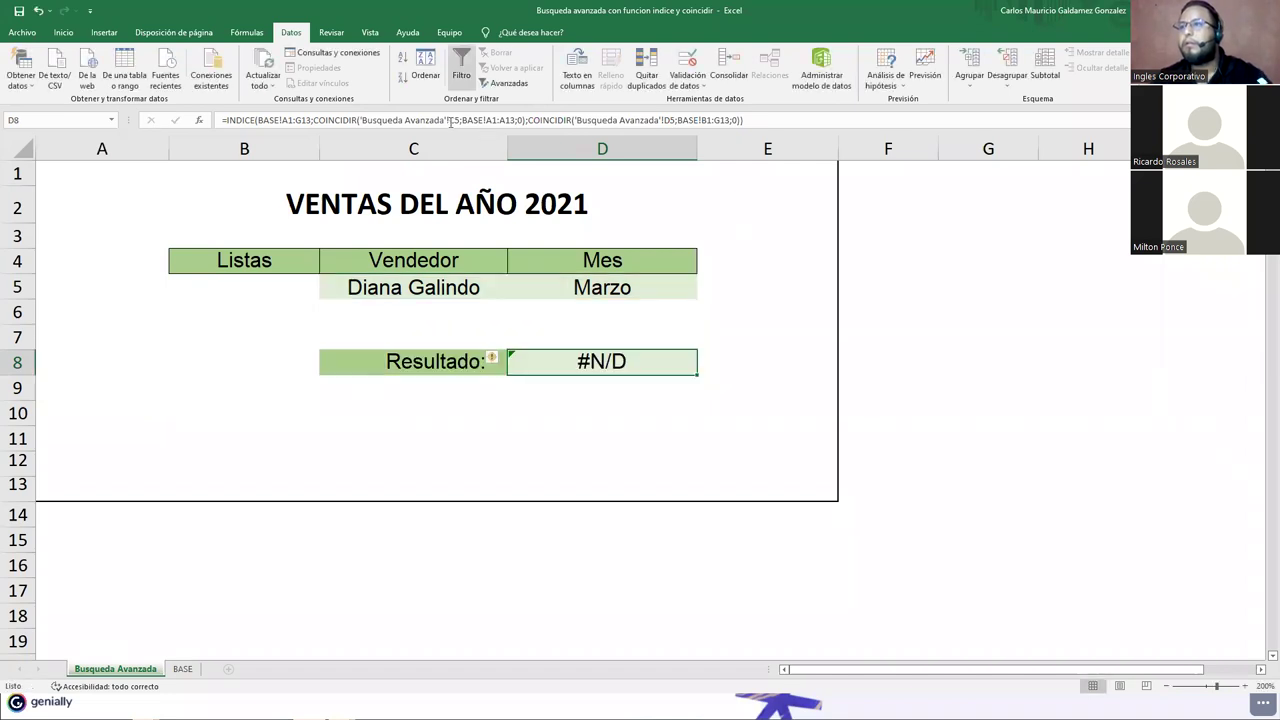
left_click(459, 120)
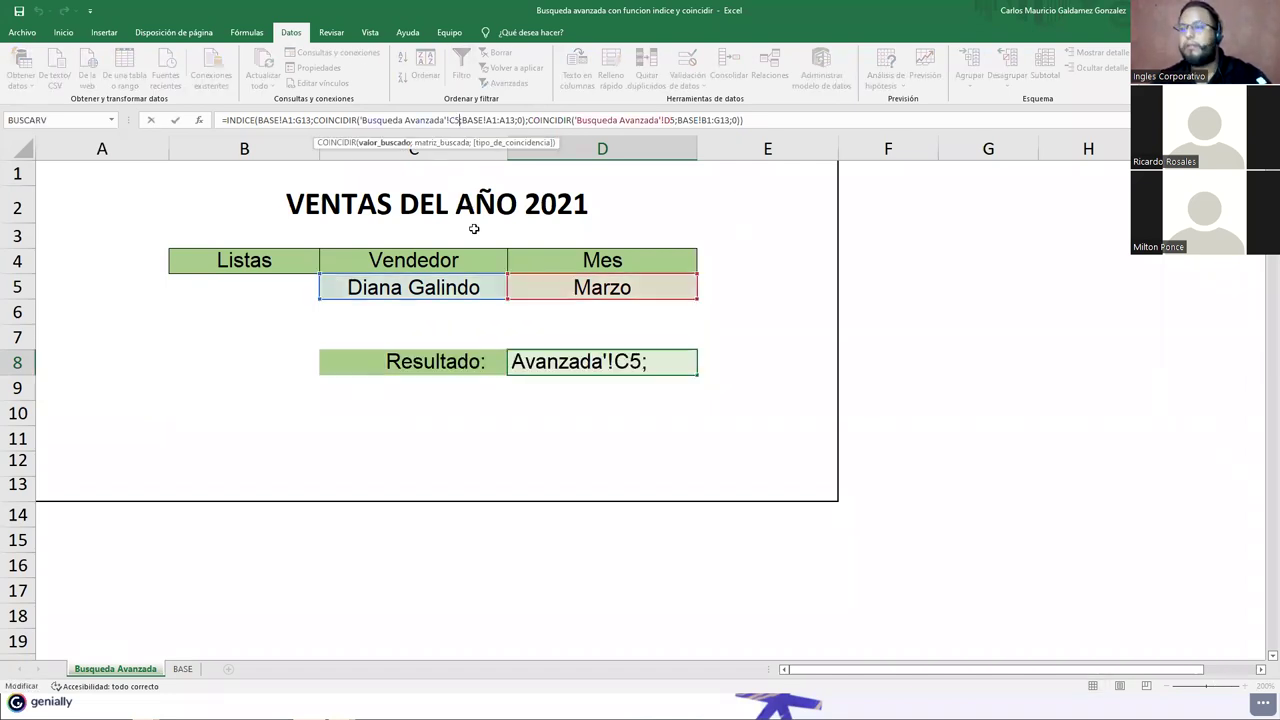
key("BackSpace")
key("BackSpace")
key("BackSpace")
key("BackSpace")
key("BackSpace")
key("BackSpace")
key("BackSpace")
key("BackSpace")
key("BackSpace")
key("BackSpace")
key("BackSpace")
key("BackSpace")
key("BackSpace")
key("BackSpace")
key("BackSpace")
key("BackSpace")
key("BackSpace")
key("BackSpace")
key("BackSpace")
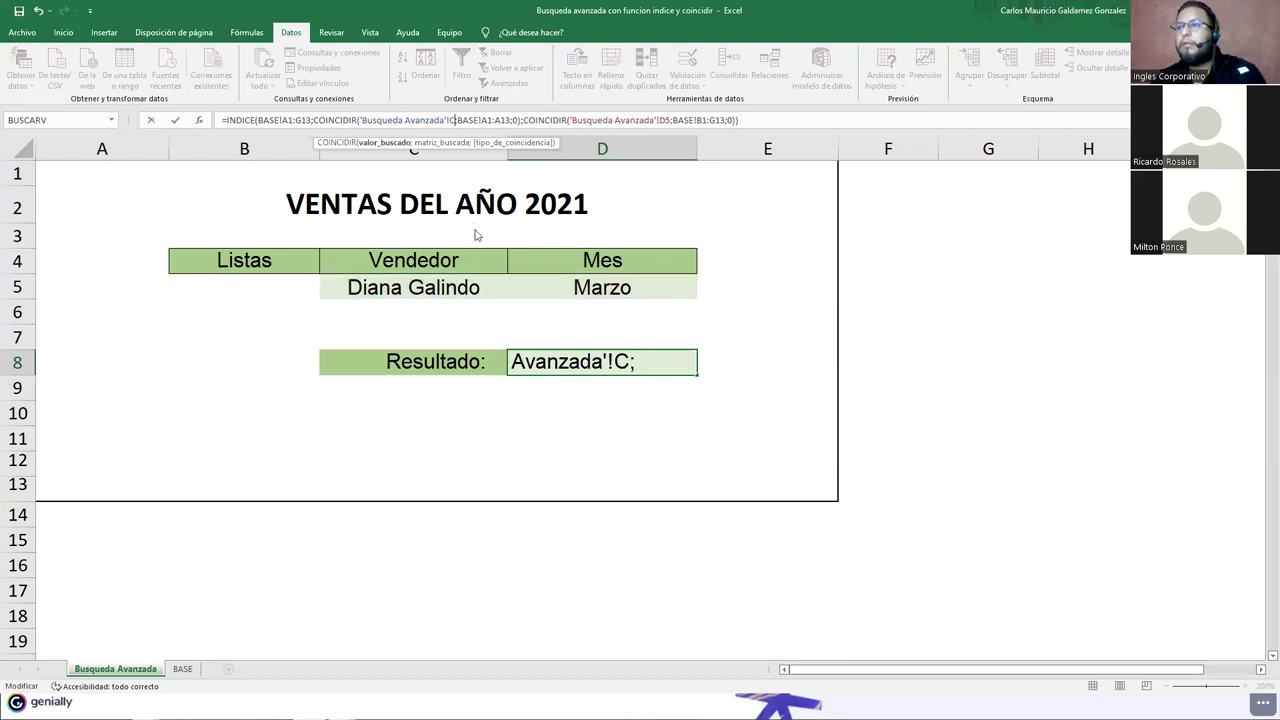
key("BackSpace")
key("BackSpace")
key("BackSpace")
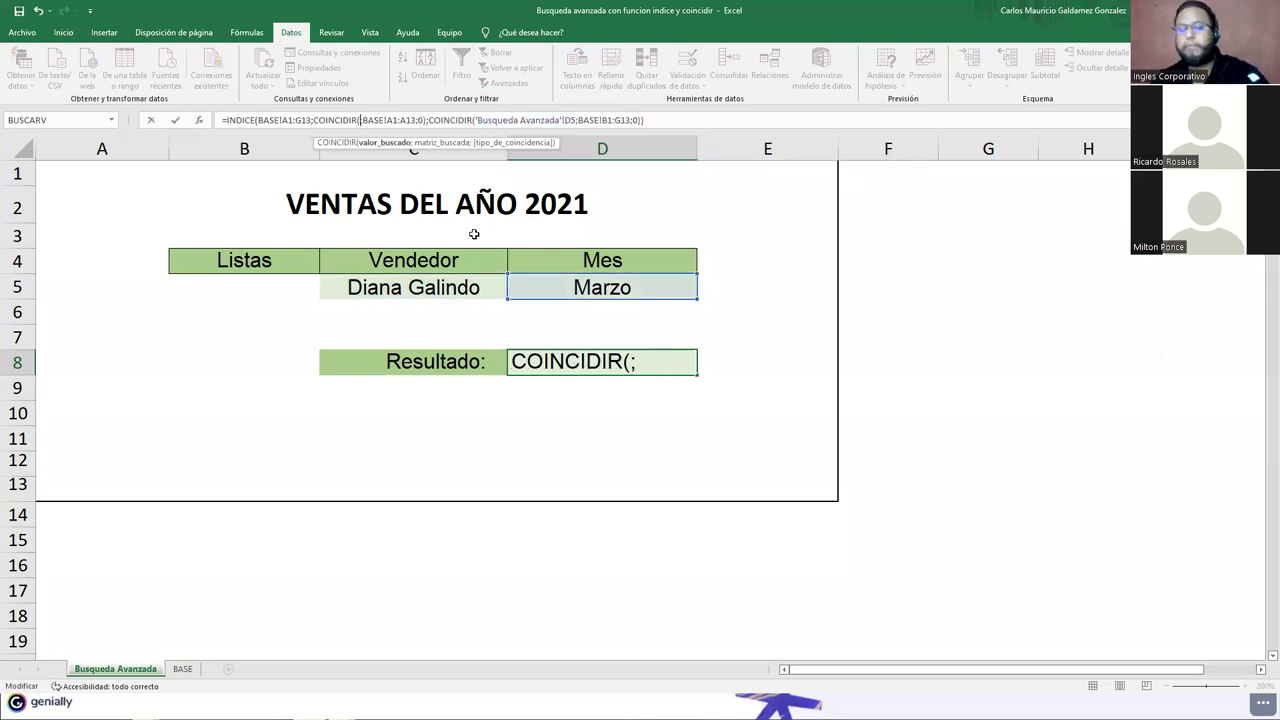
type("C5")
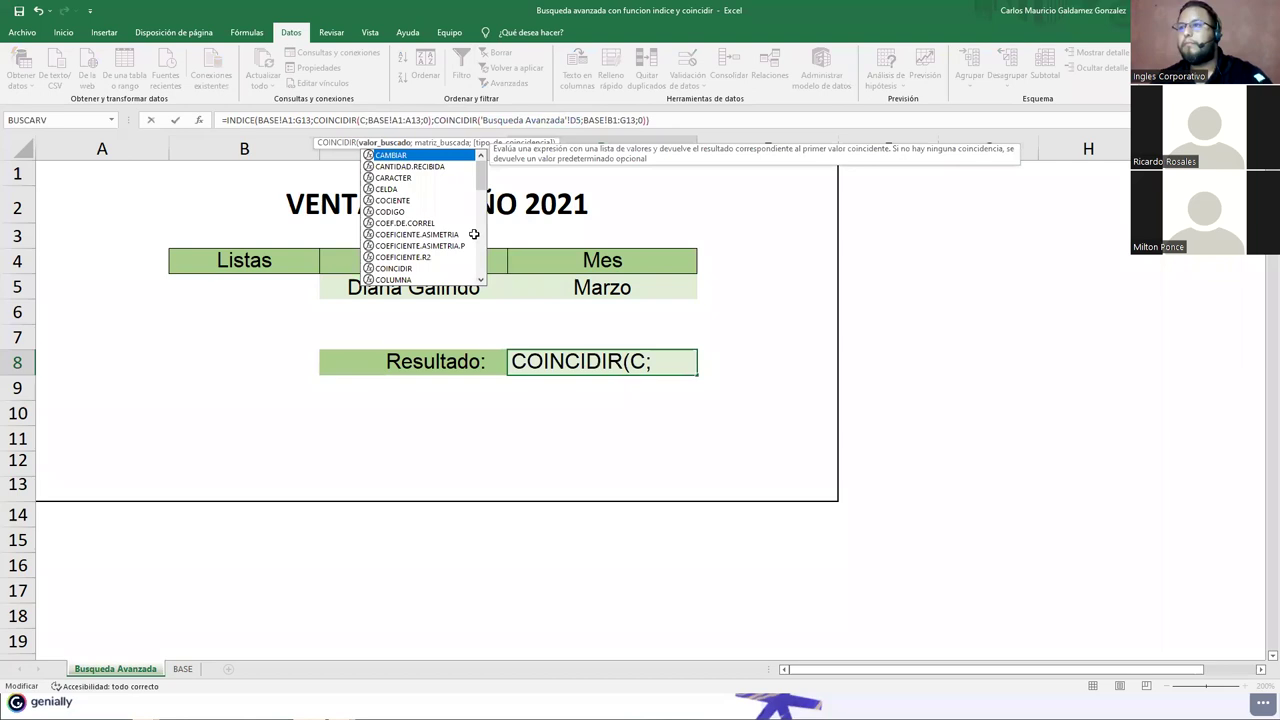
left_click(577, 122)
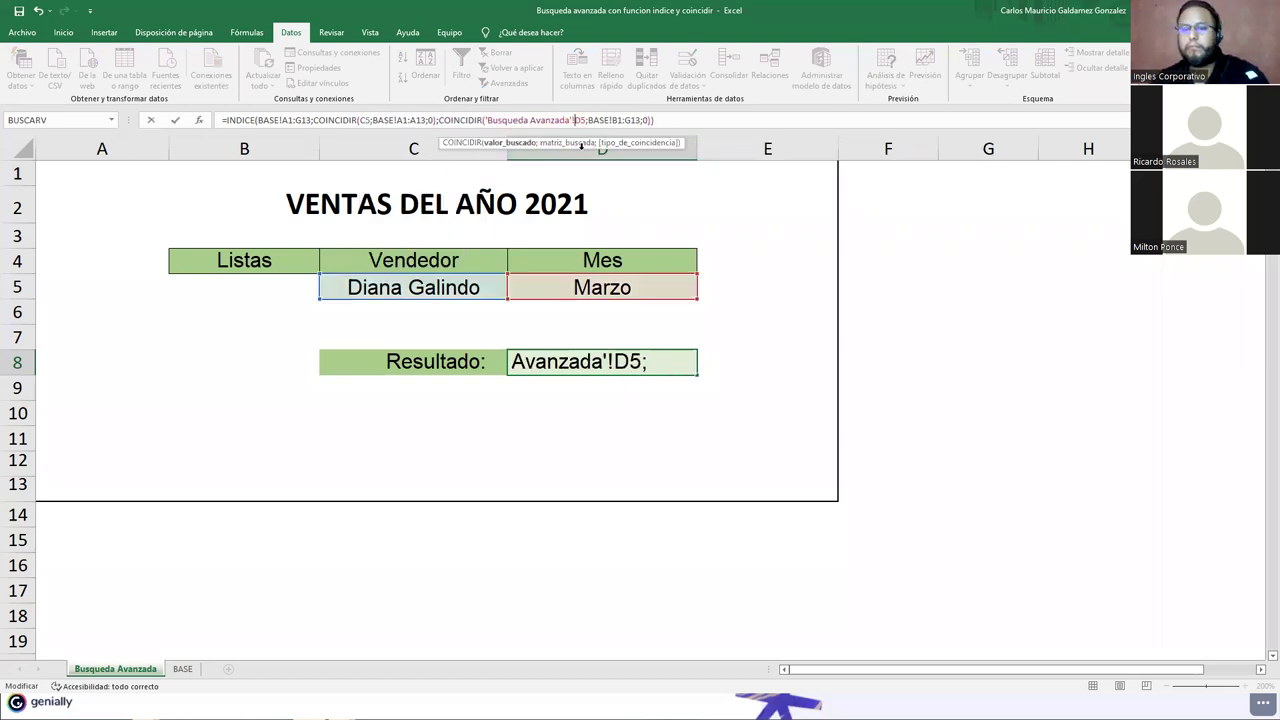
key("BackSpace")
key("BackSpace")
key("BackSpace")
key("BackSpace")
key("BackSpace")
key("BackSpace")
key("BackSpace")
key("BackSpace")
key("BackSpace")
key("BackSpace")
key("BackSpace")
key("BackSpace")
key("BackSpace")
key("BackSpace")
key("BackSpace")
key("BackSpace")
key("BackSpace")
key("BackSpace")
key("BackSpace")
key("BackSpace")
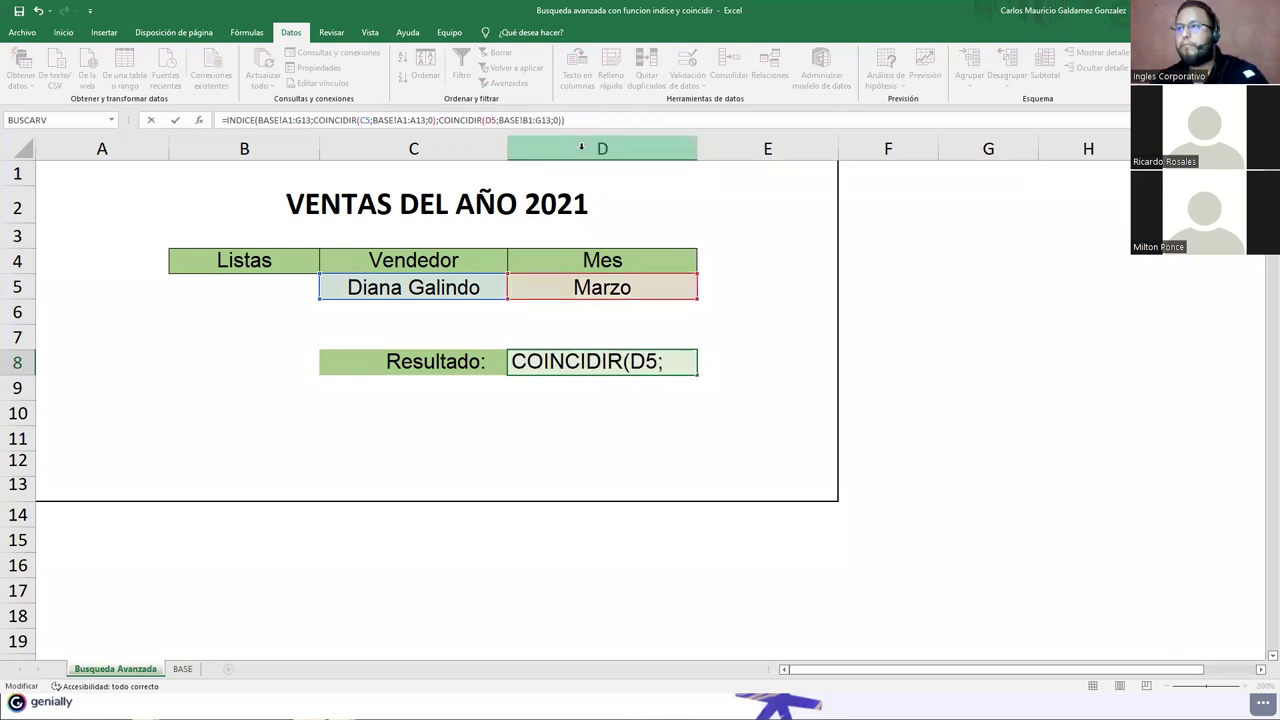
key("Return")
left_click(577, 368)
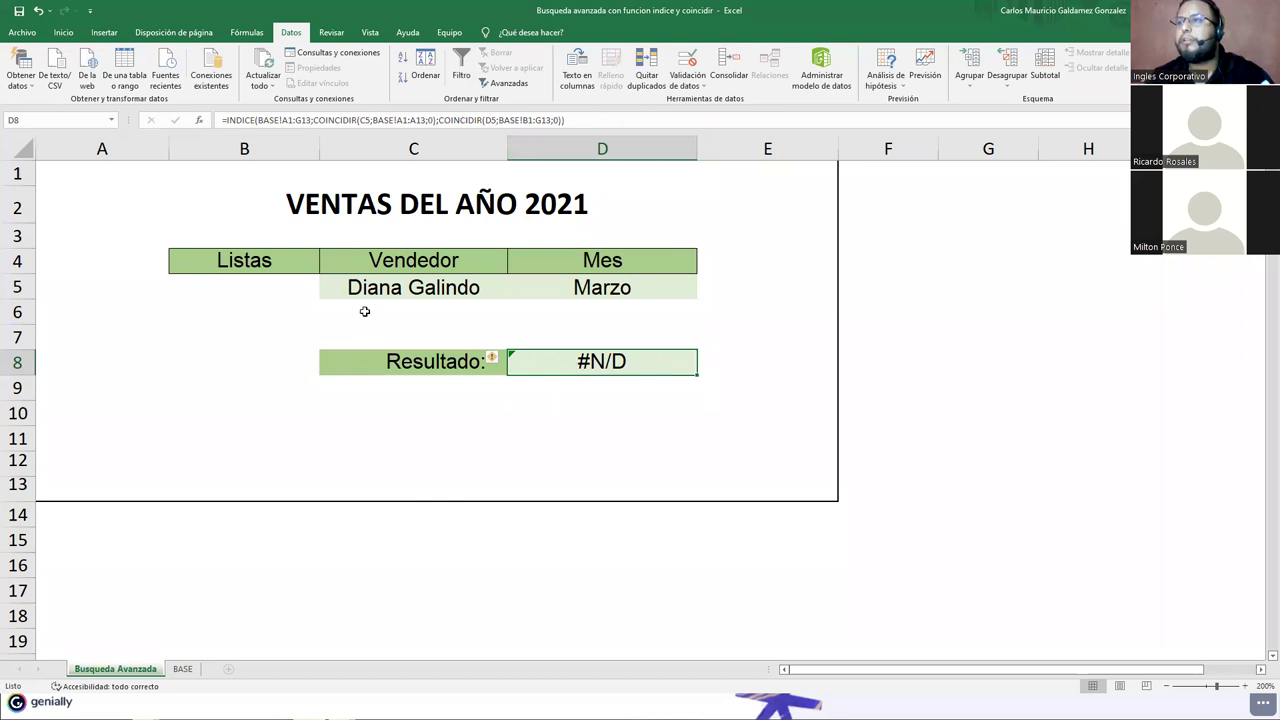
Step: Make INDICE's array and the month range start at row 2, then enter the formula
left_click(496, 358)
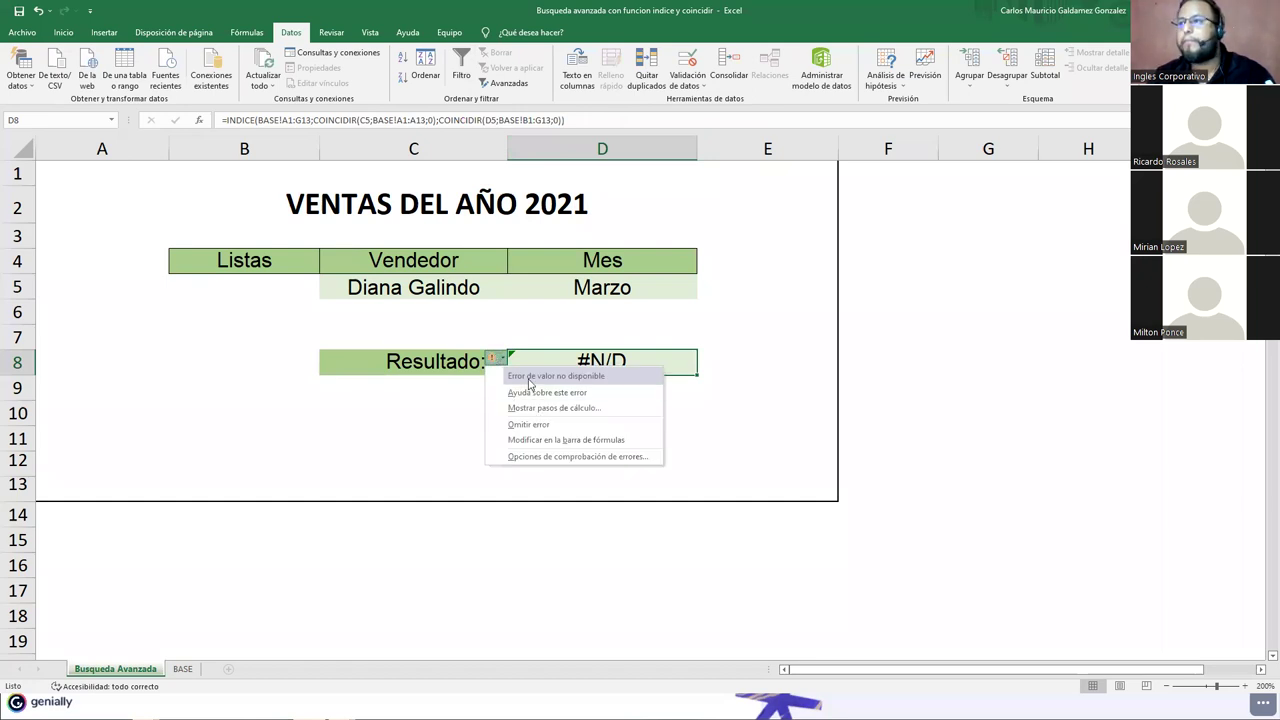
left_click(601, 321)
left_click(600, 321)
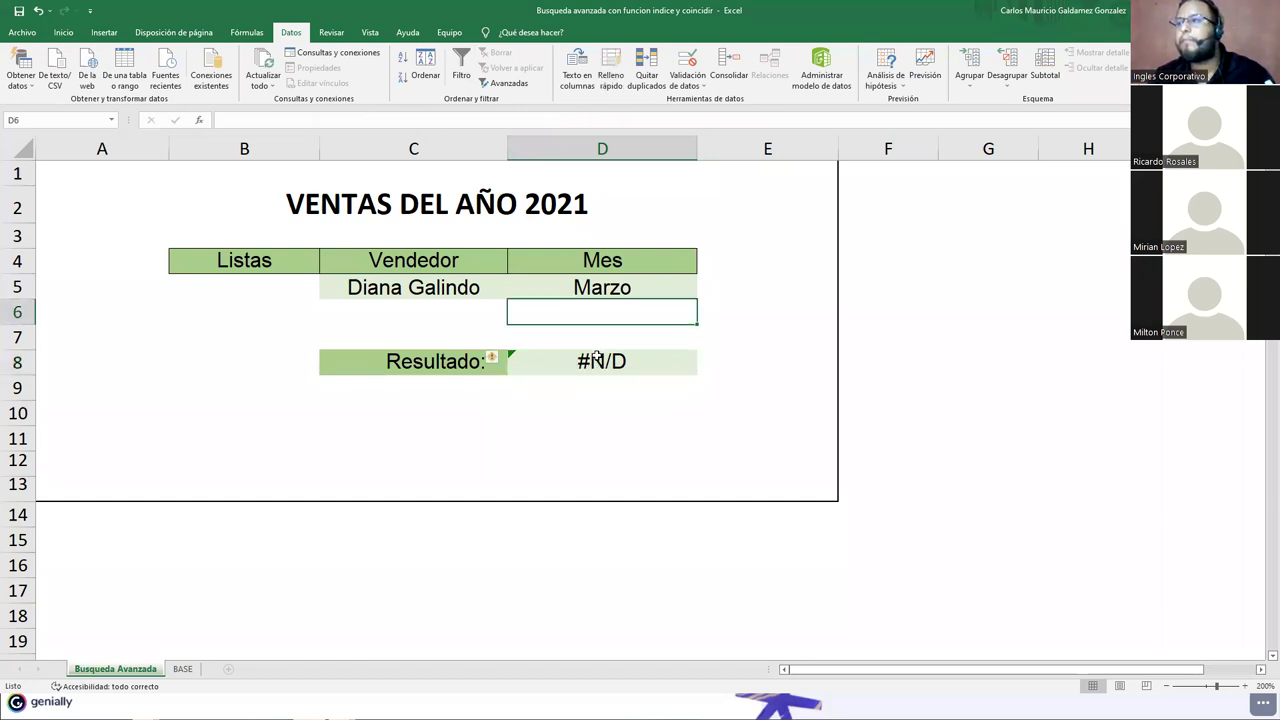
left_click(600, 358)
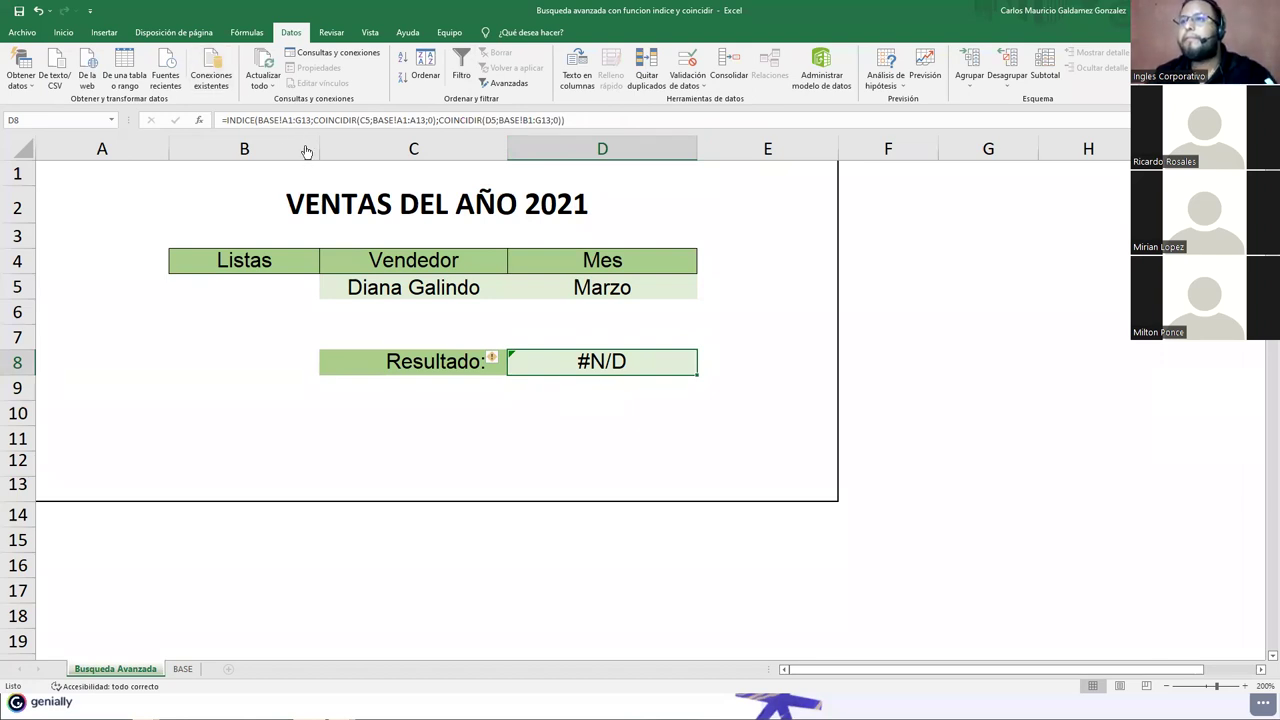
left_click(282, 120)
key("BackSpace")
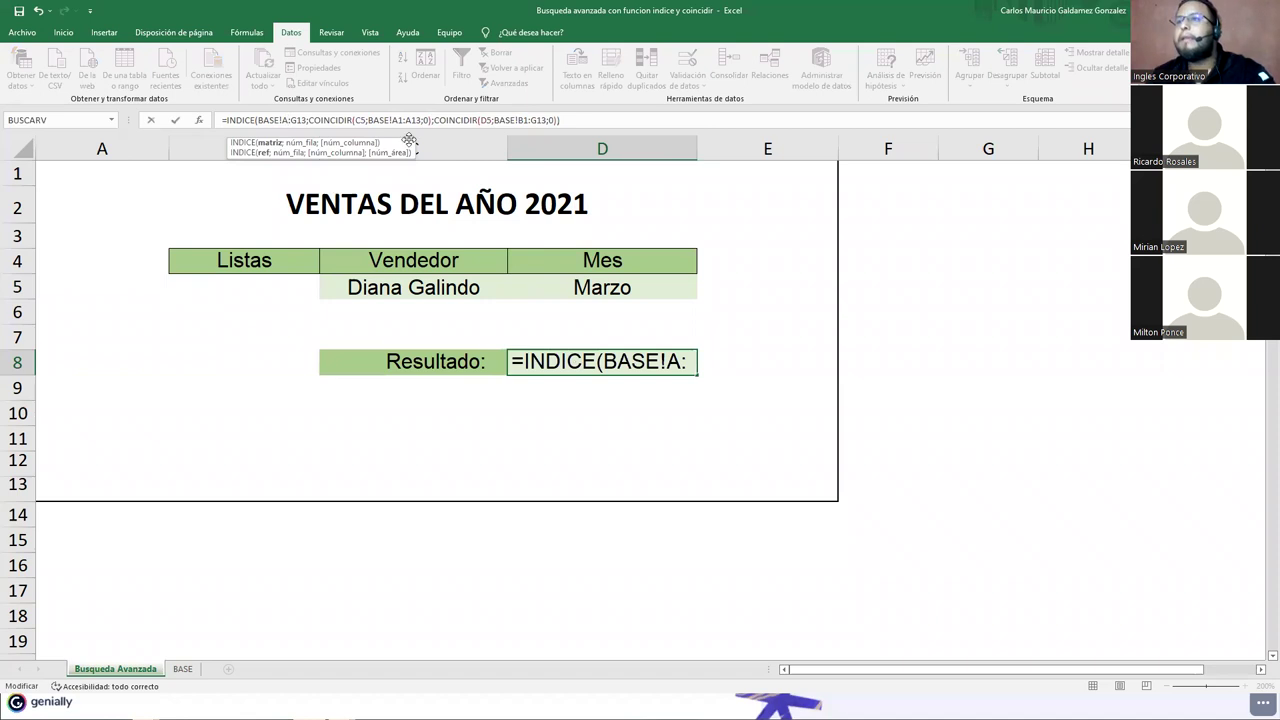
type("2")
left_click(530, 120)
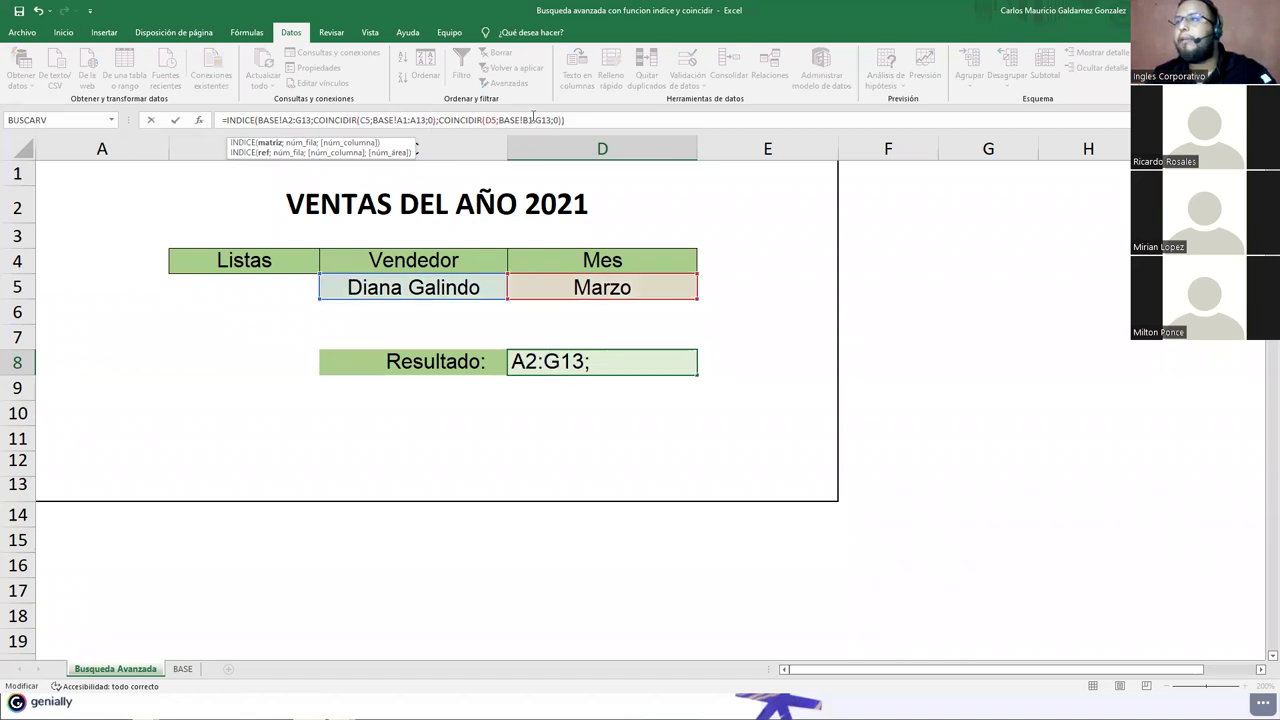
key("BackSpace")
type("2")
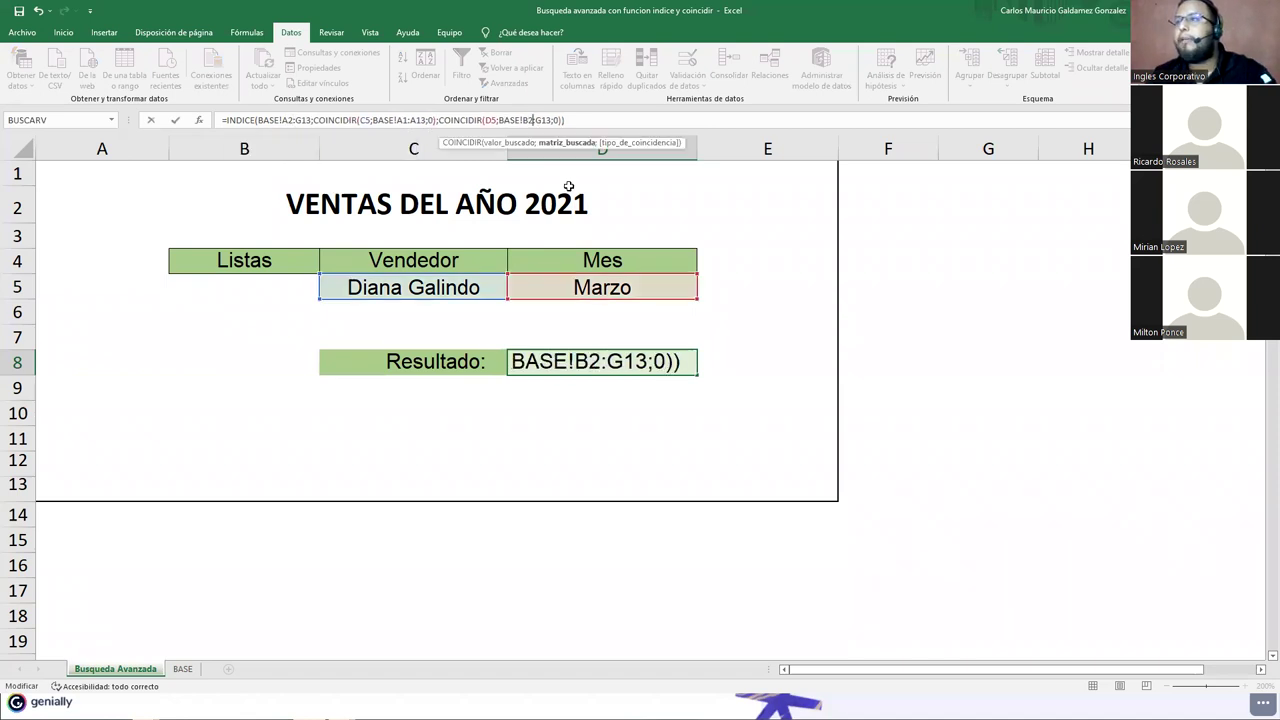
key("Return")
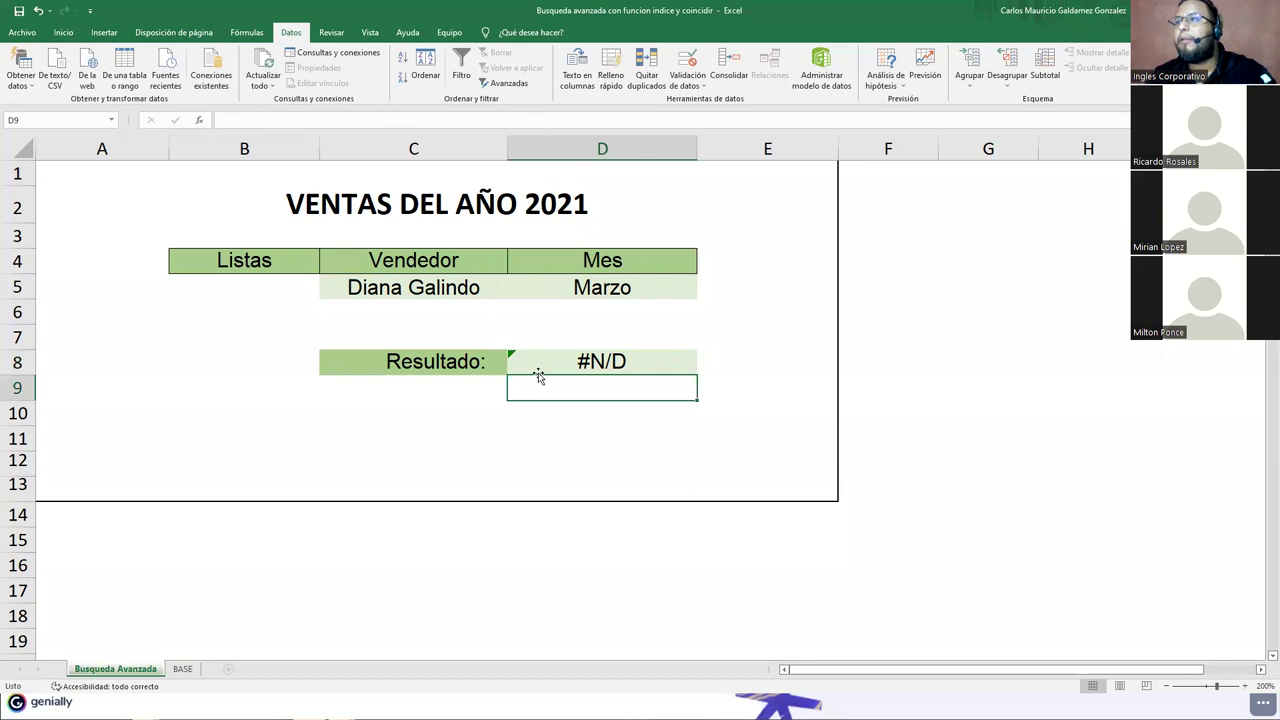
Step: Set INDICE's array back to BASE!A1:G13 and the seller range to BASE!A2:A13, then re-enter
left_click(538, 366)
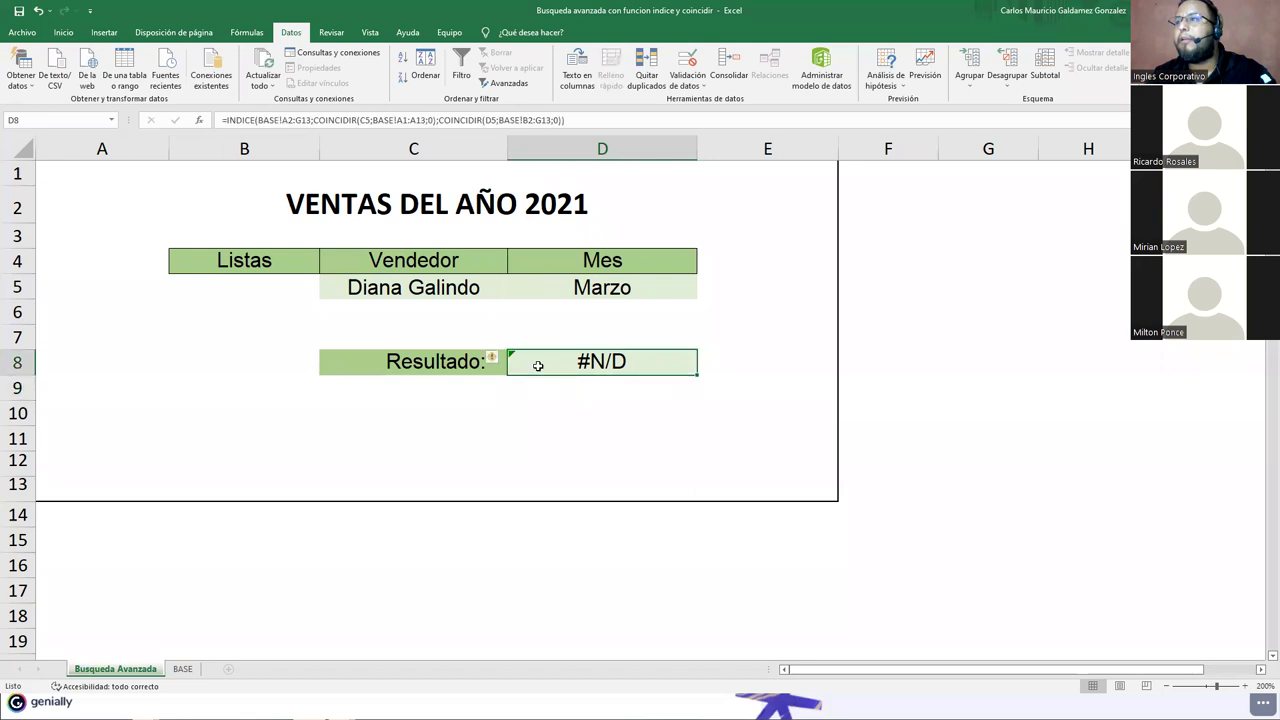
left_click(285, 120)
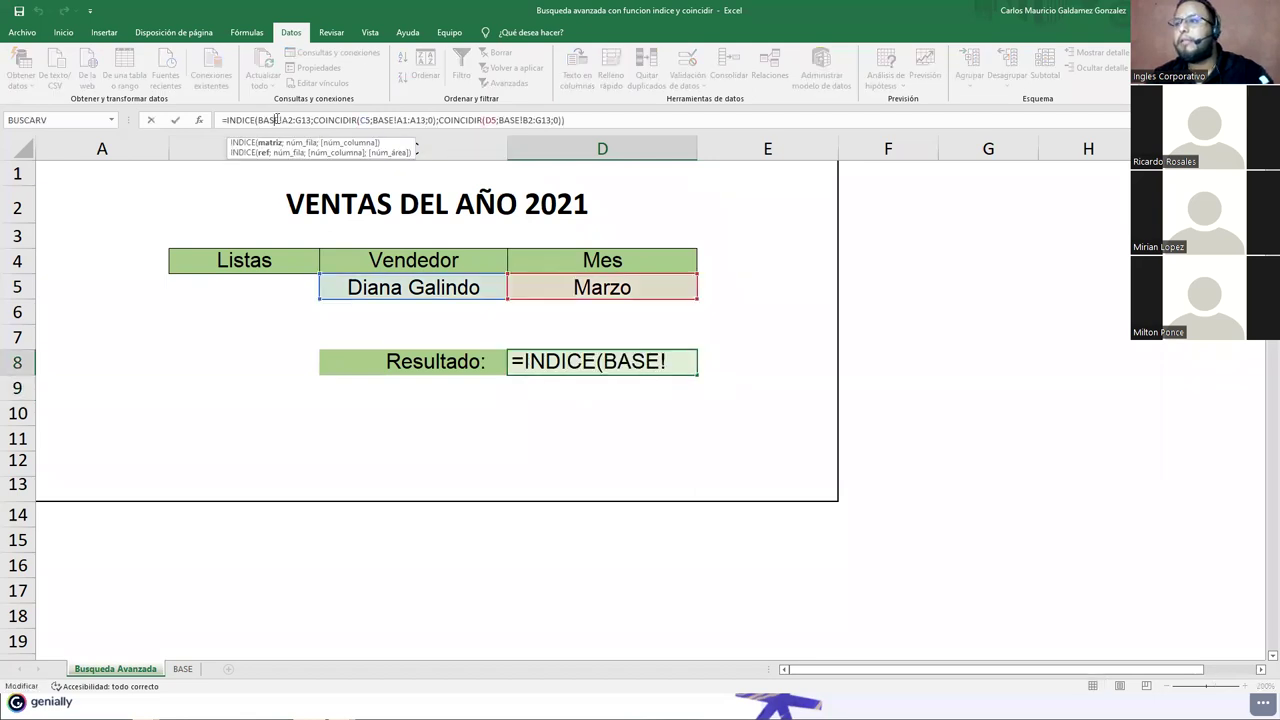
left_click(388, 120)
left_click(362, 120)
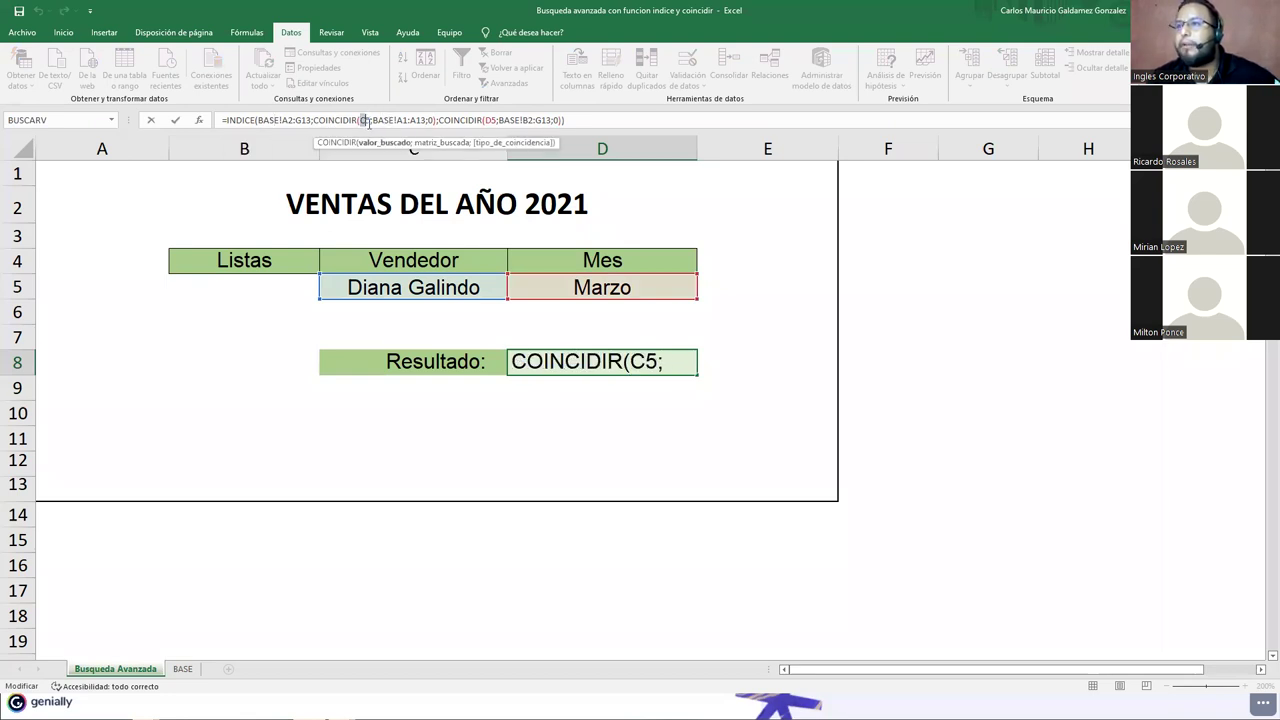
double_click(366, 120)
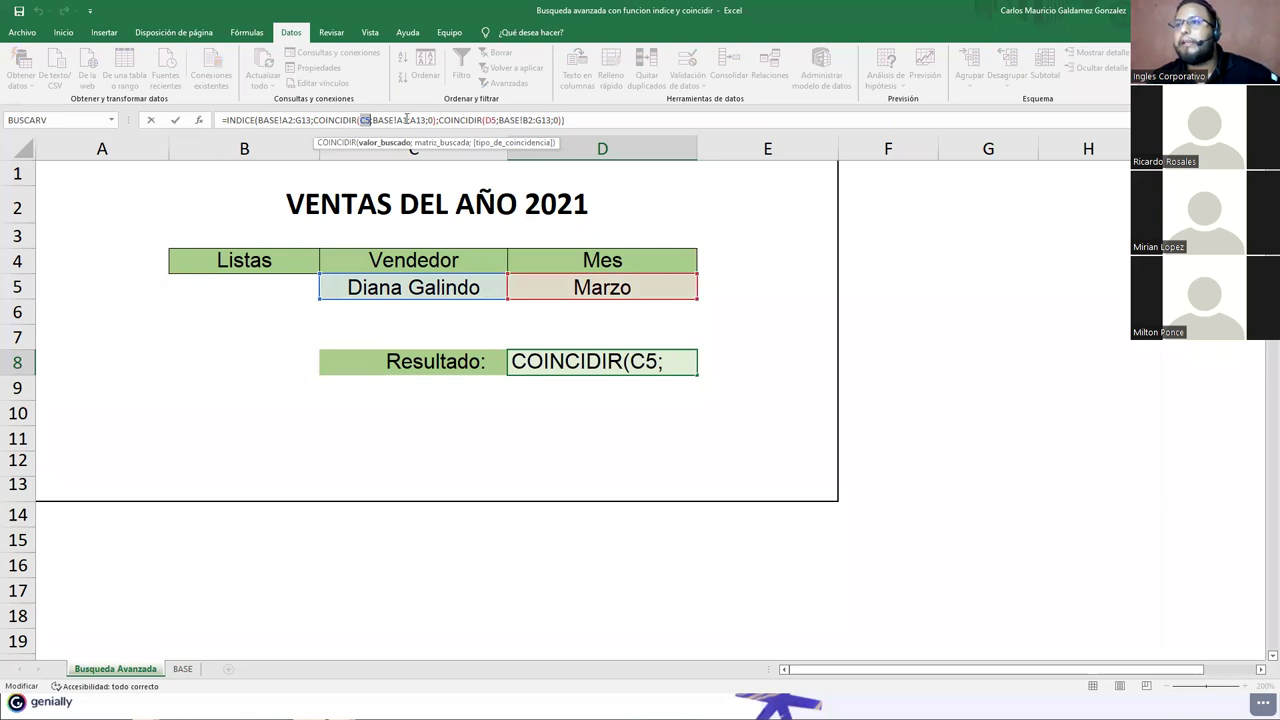
left_click(295, 120)
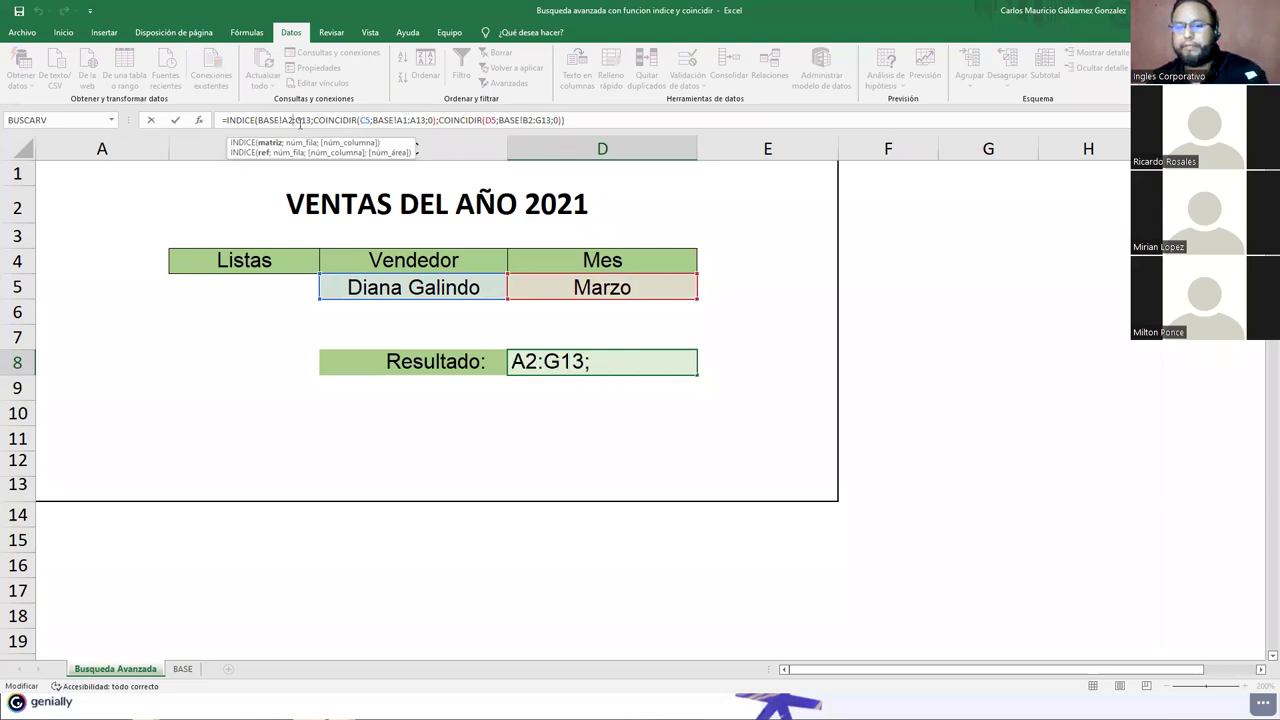
key("BackSpace")
type("1")
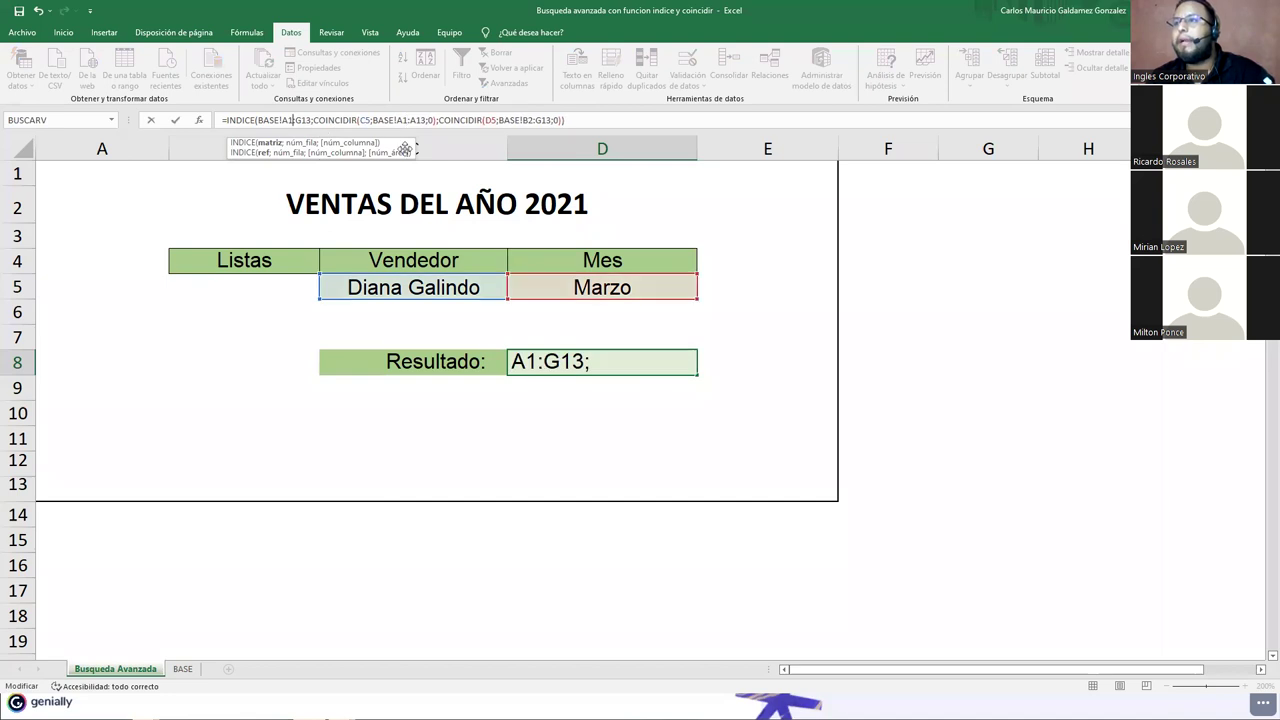
left_click(407, 120)
key("BackSpace")
type("2")
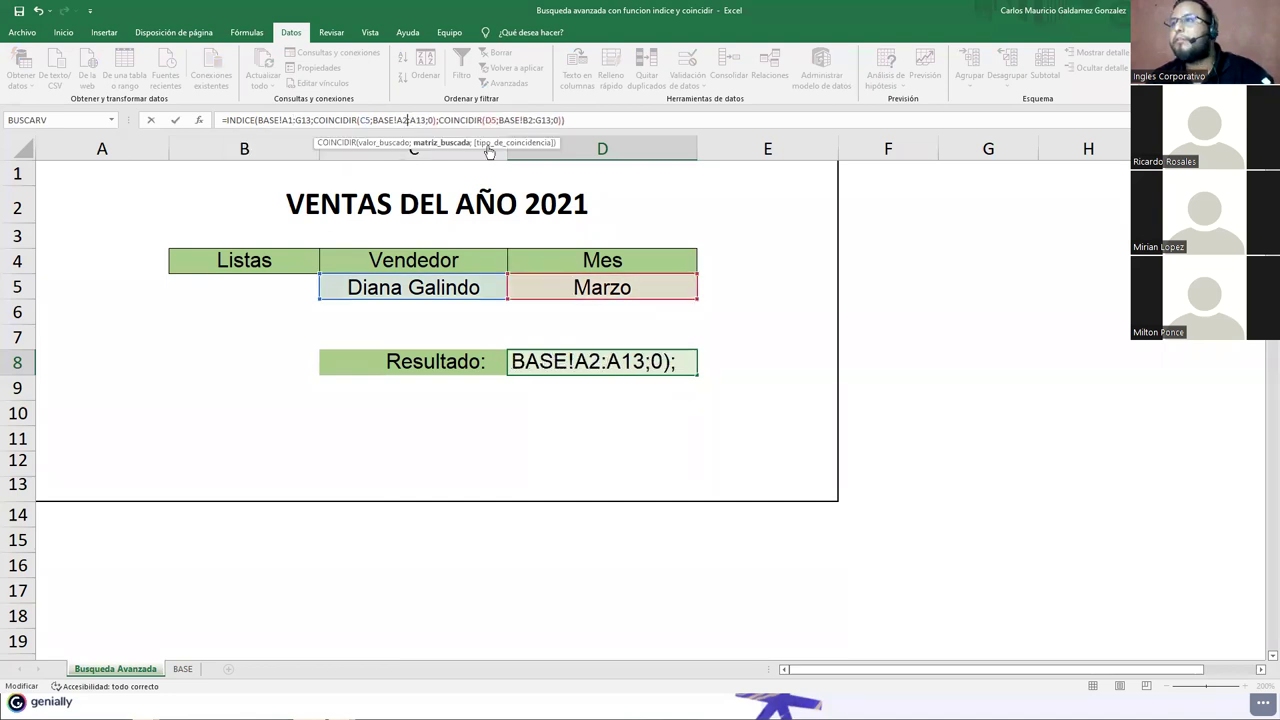
key("Return")
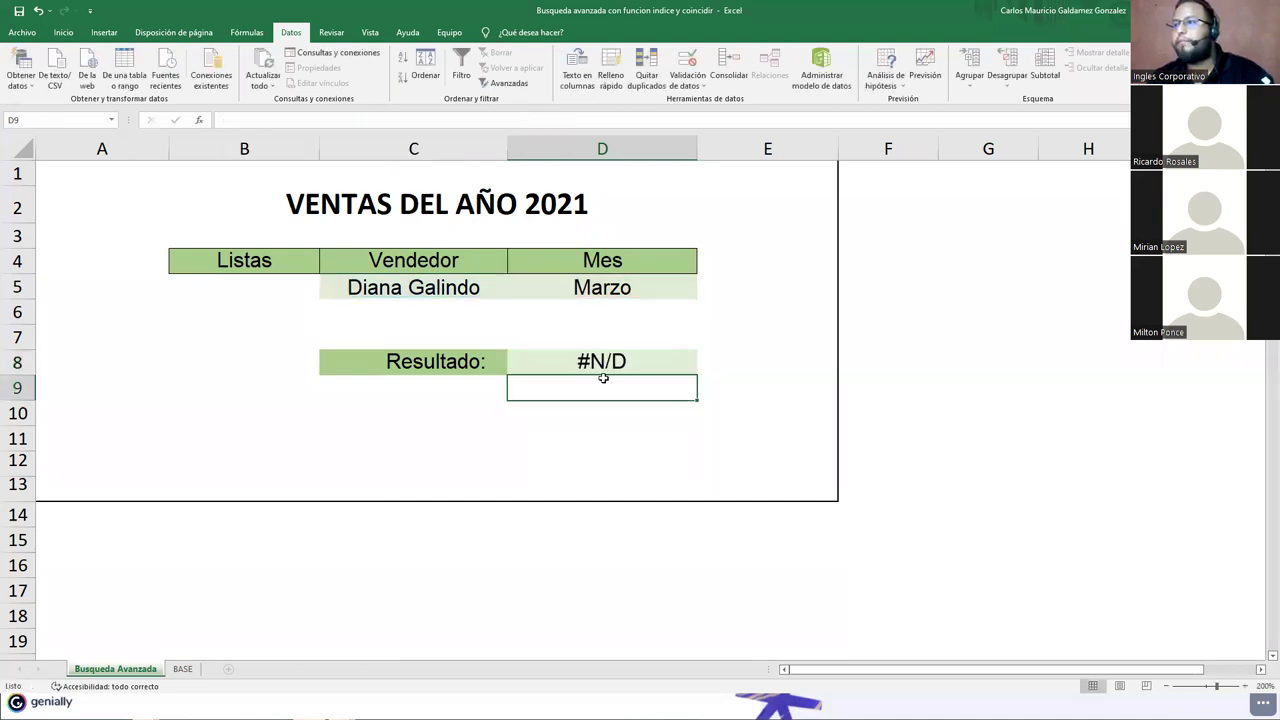
Step: Clear D8 and start a new formula =INDICE(BASE!A1:G13;COINCIDIR(
left_click(590, 357)
key("Delete")
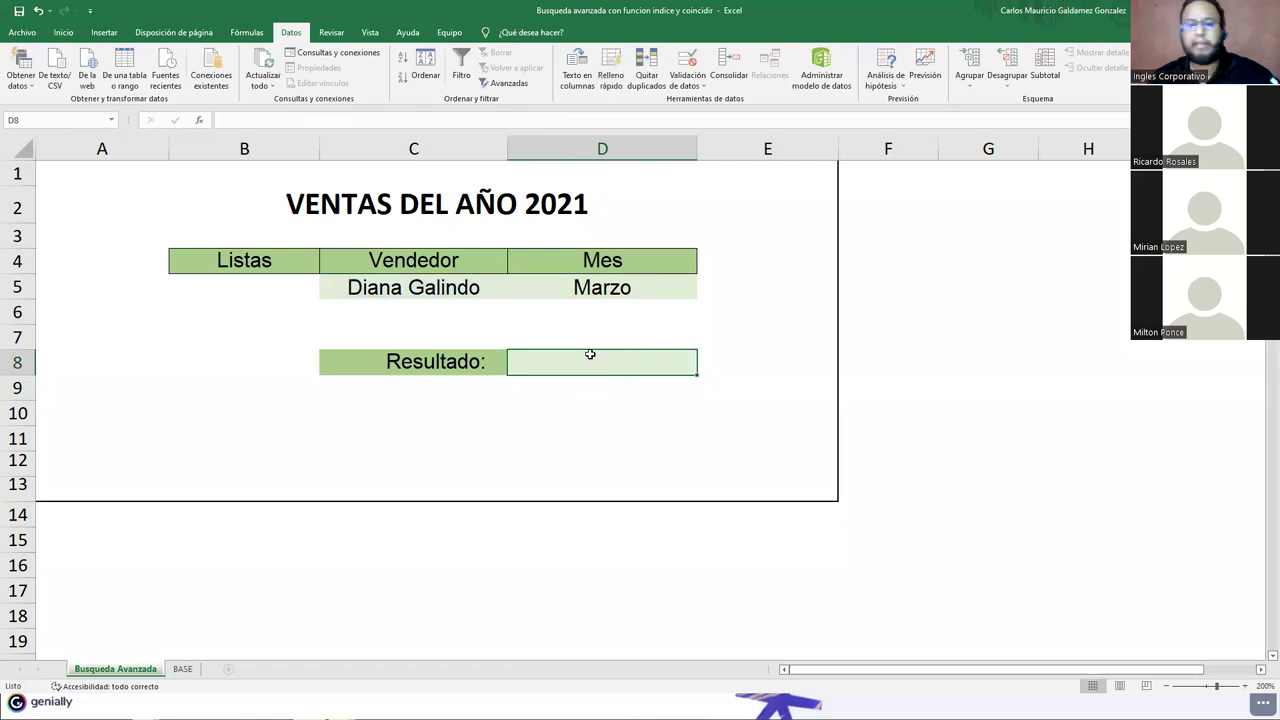
type("=")
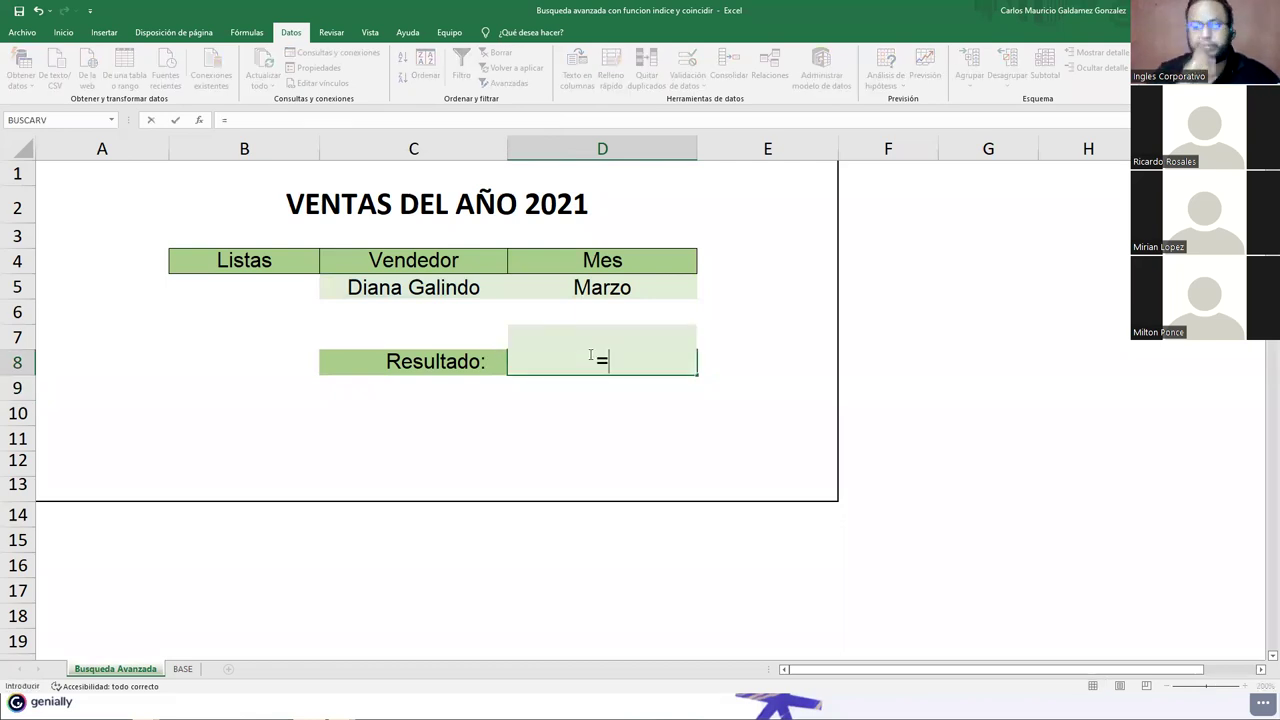
type("in")
key("Tab")
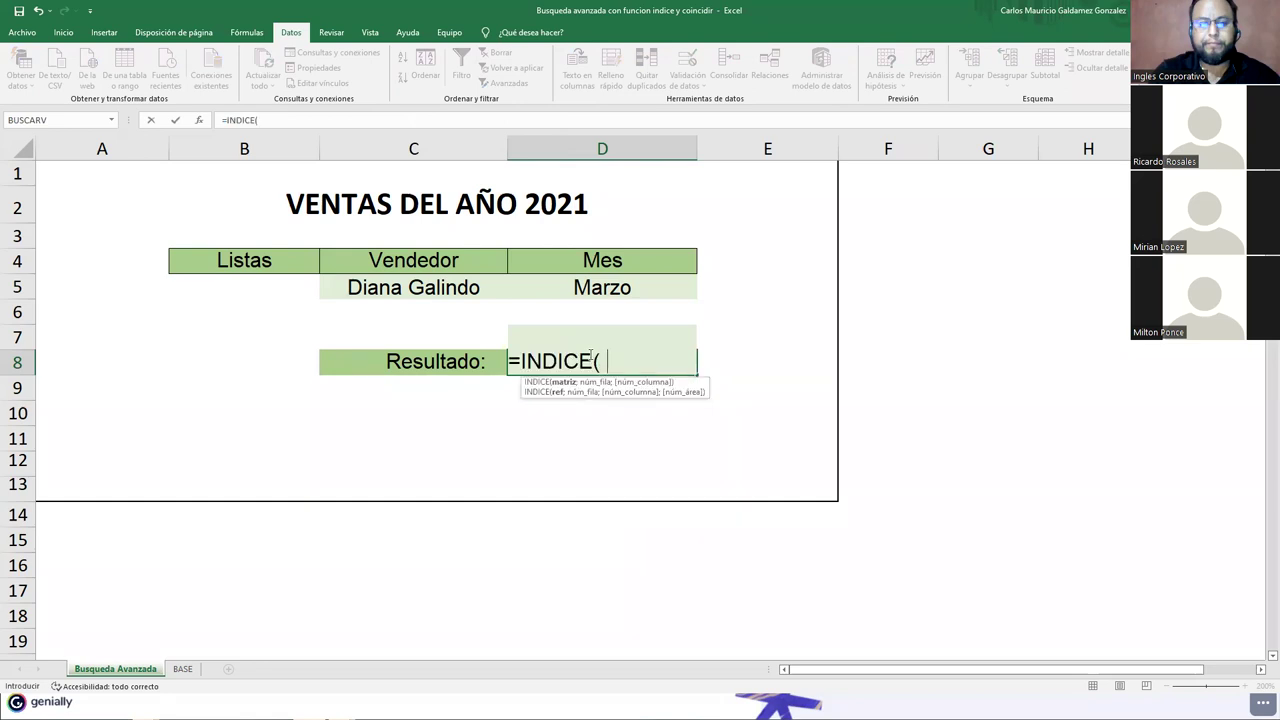
type("(¿")
key("BackSpace")
key("BackSpace")
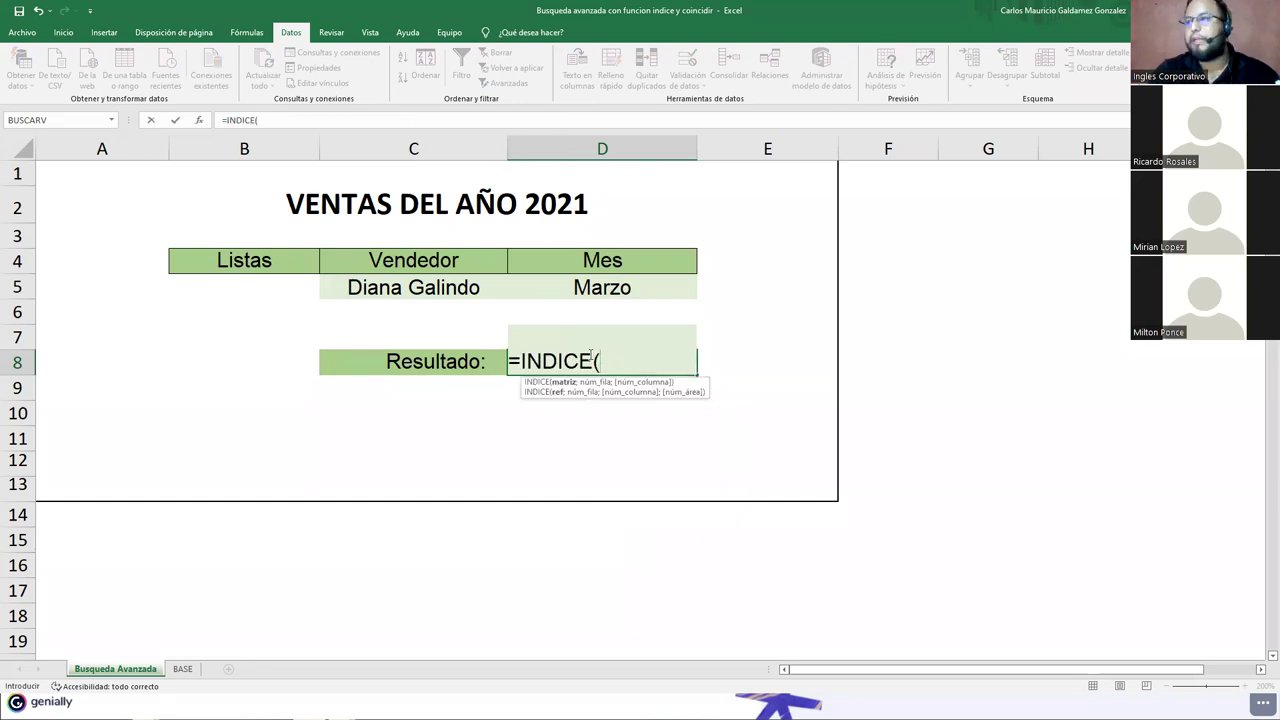
left_click(182, 668)
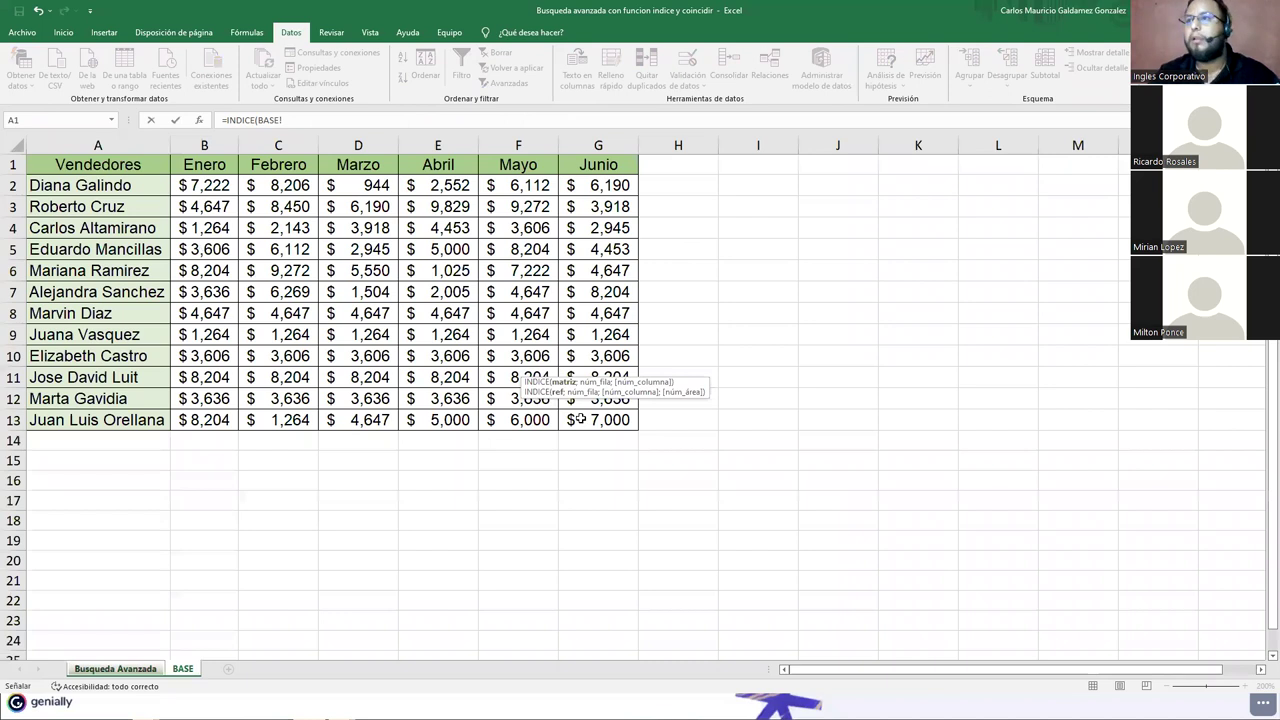
left_click(397, 125)
type("A1:G13")
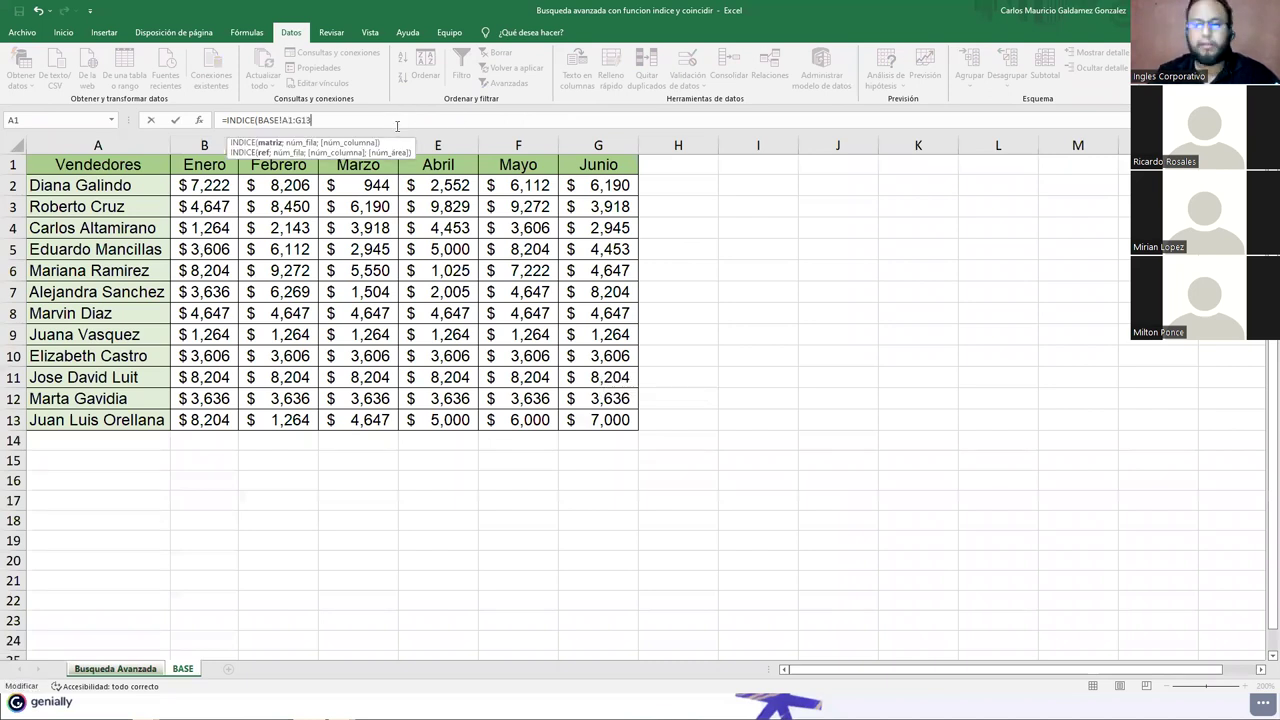
type(";")
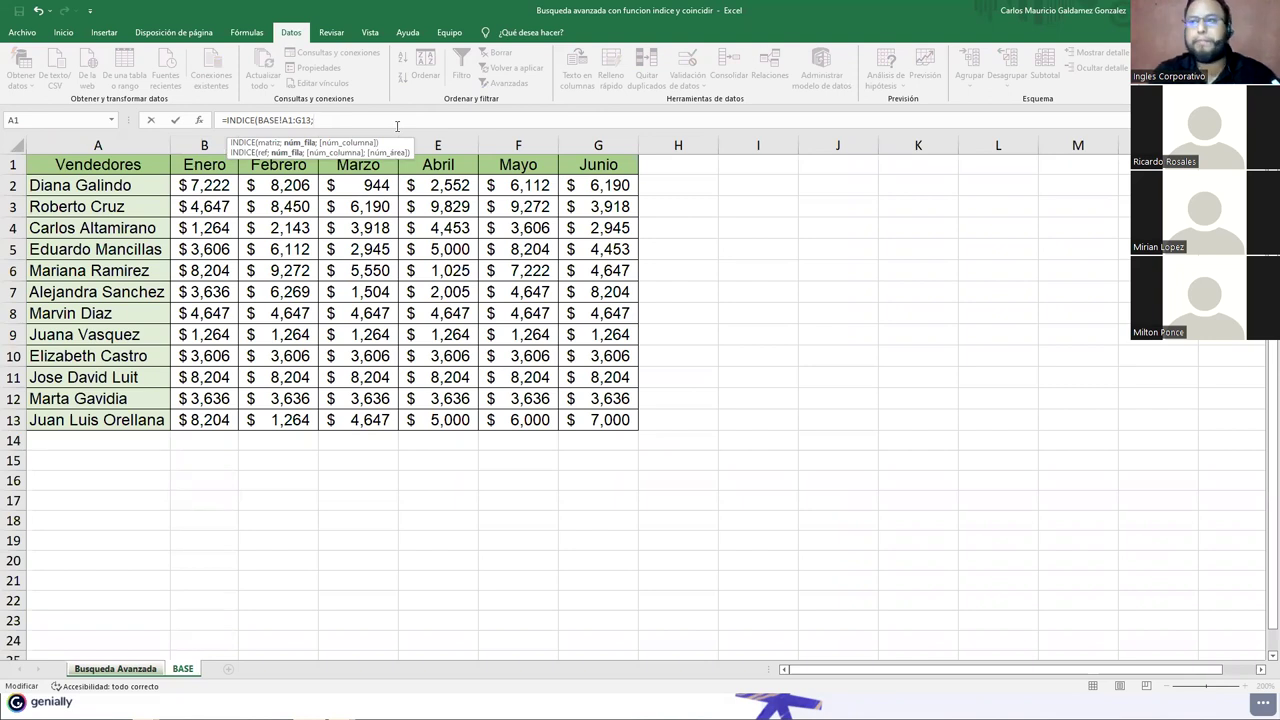
type("COIn")
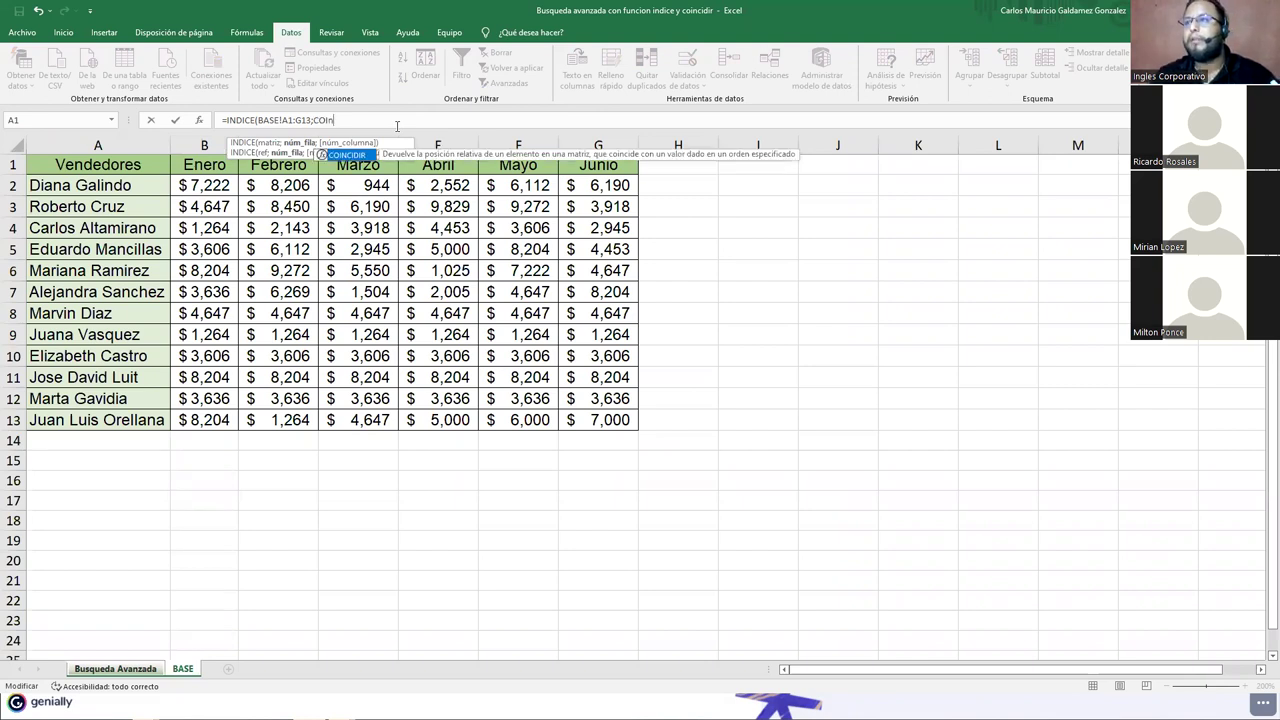
key("Tab")
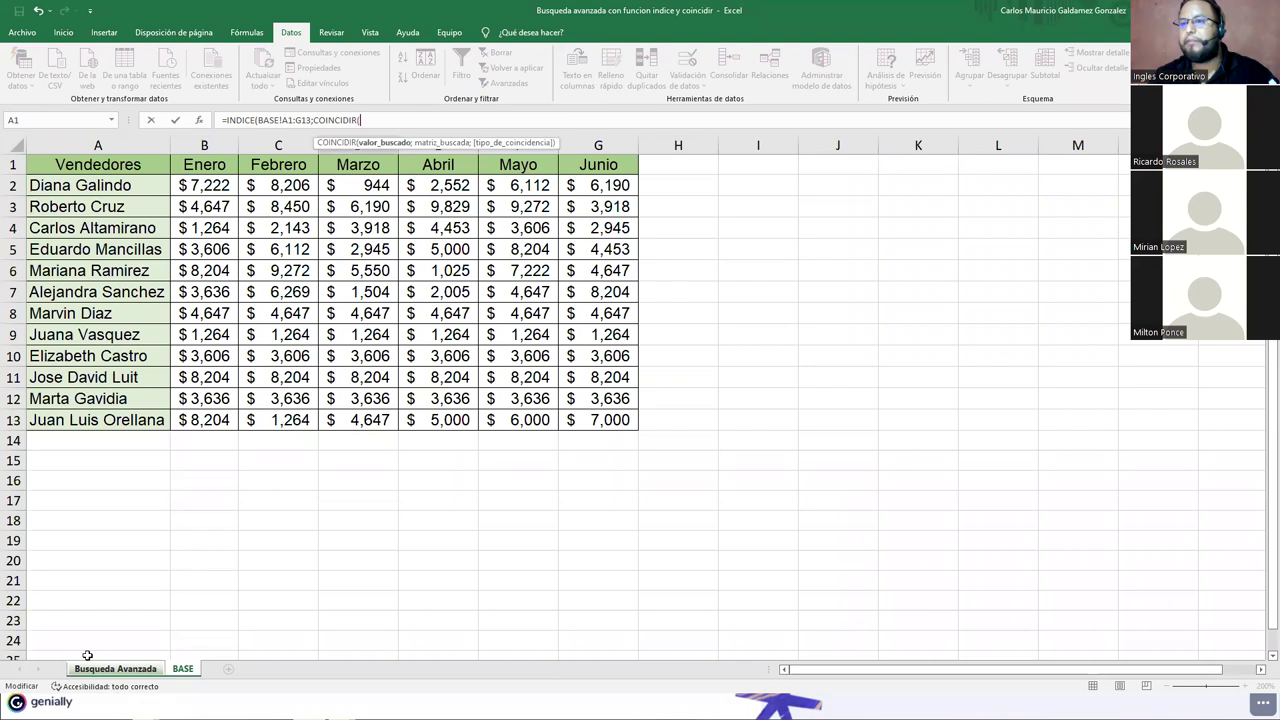
Step: Add the seller match of C5 against BASE!A2:A13 with 0, then begin a second COINCIDIR
left_click(110, 669)
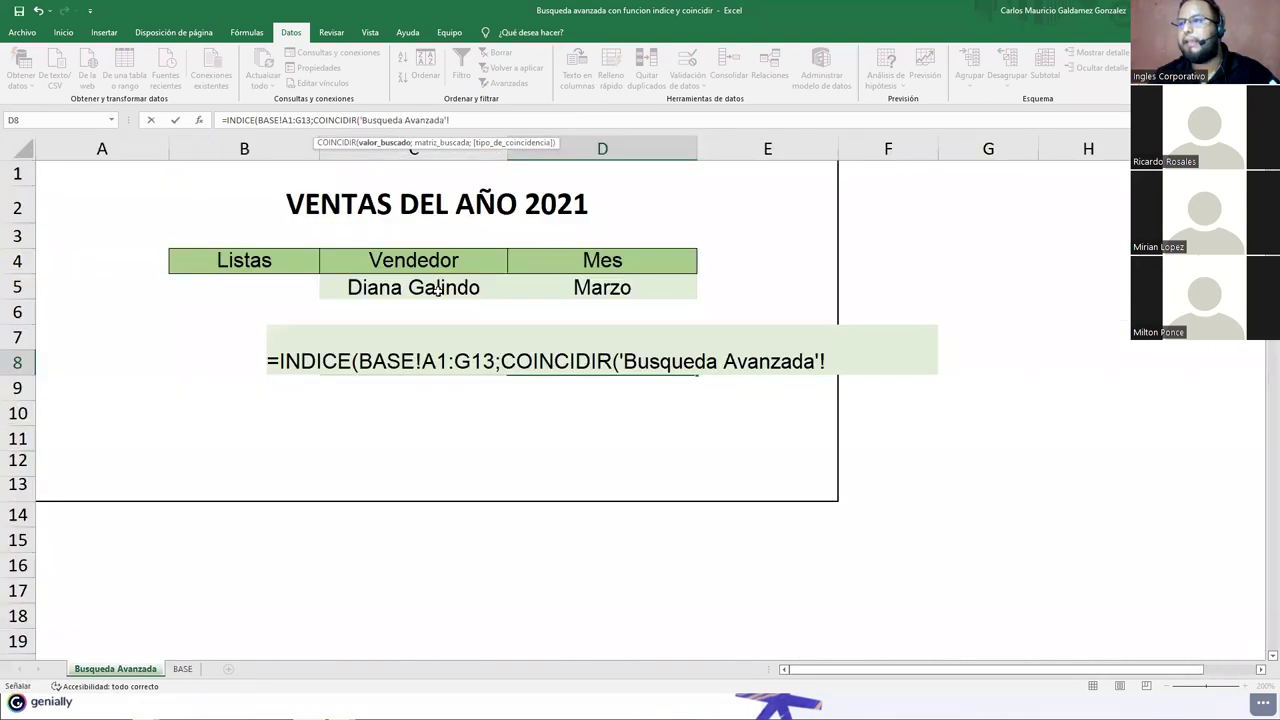
left_click(437, 289)
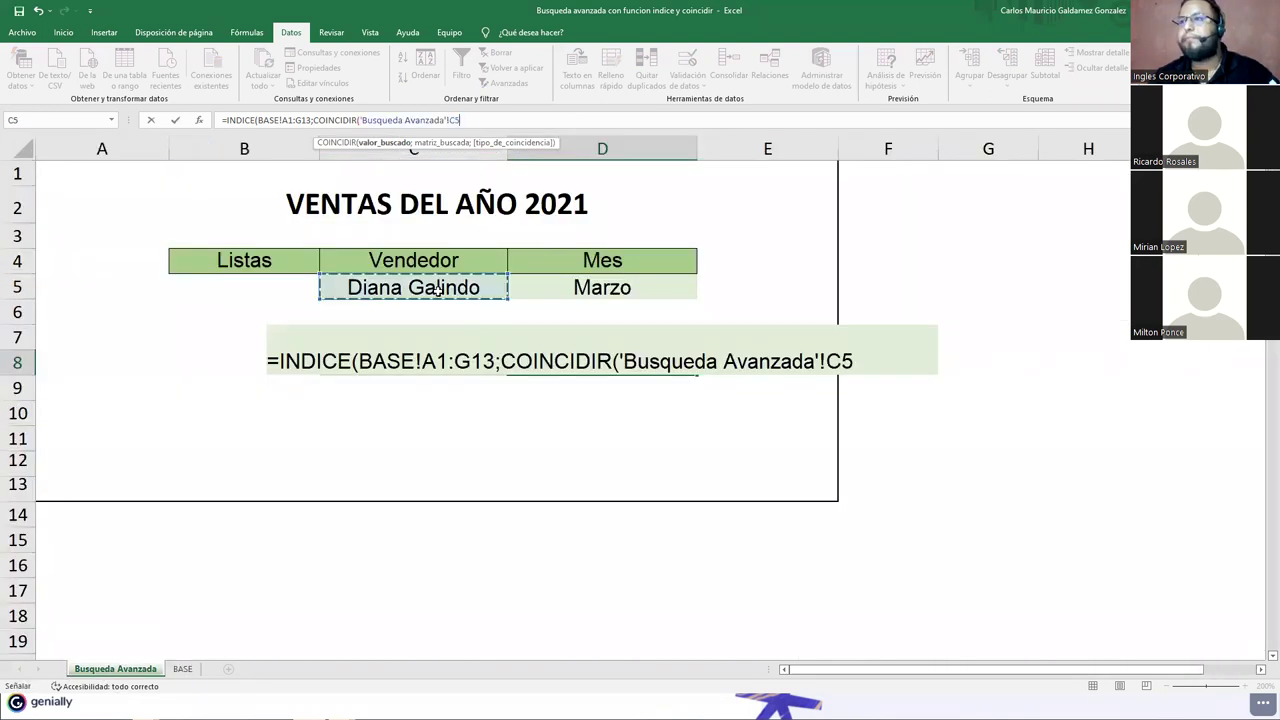
type(";")
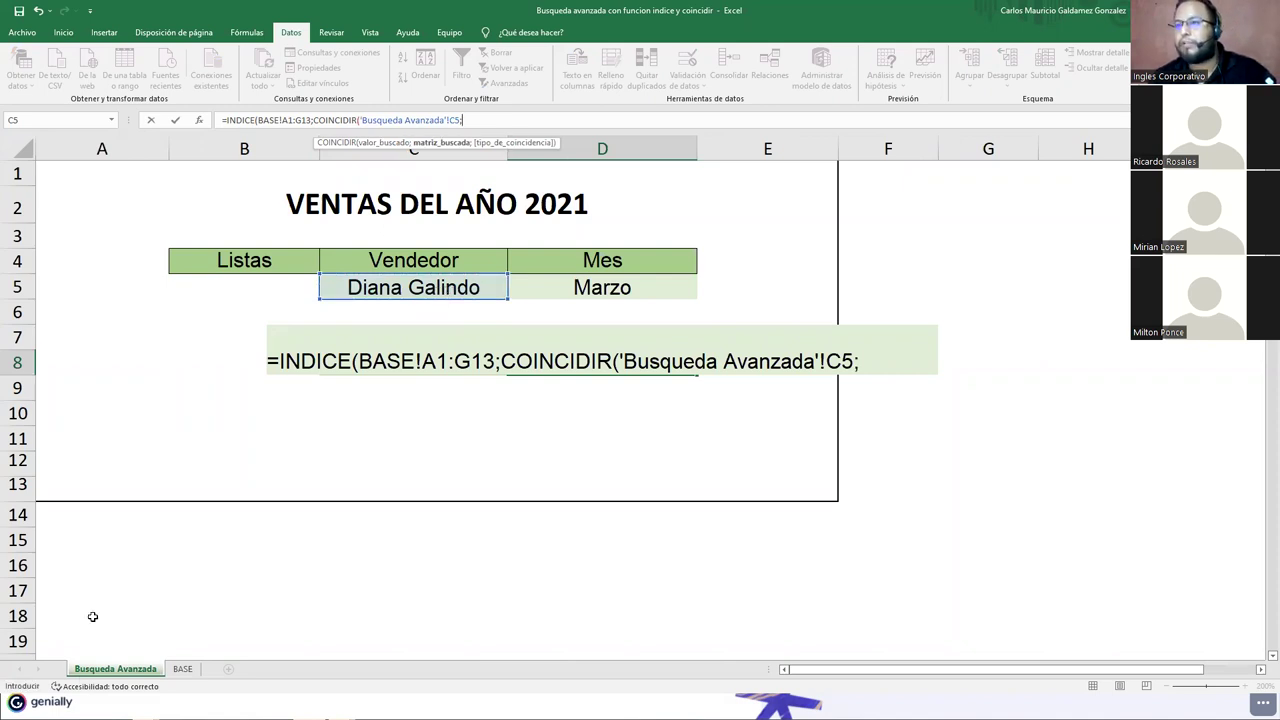
left_click(180, 669)
left_click_drag(96, 185, 98, 410)
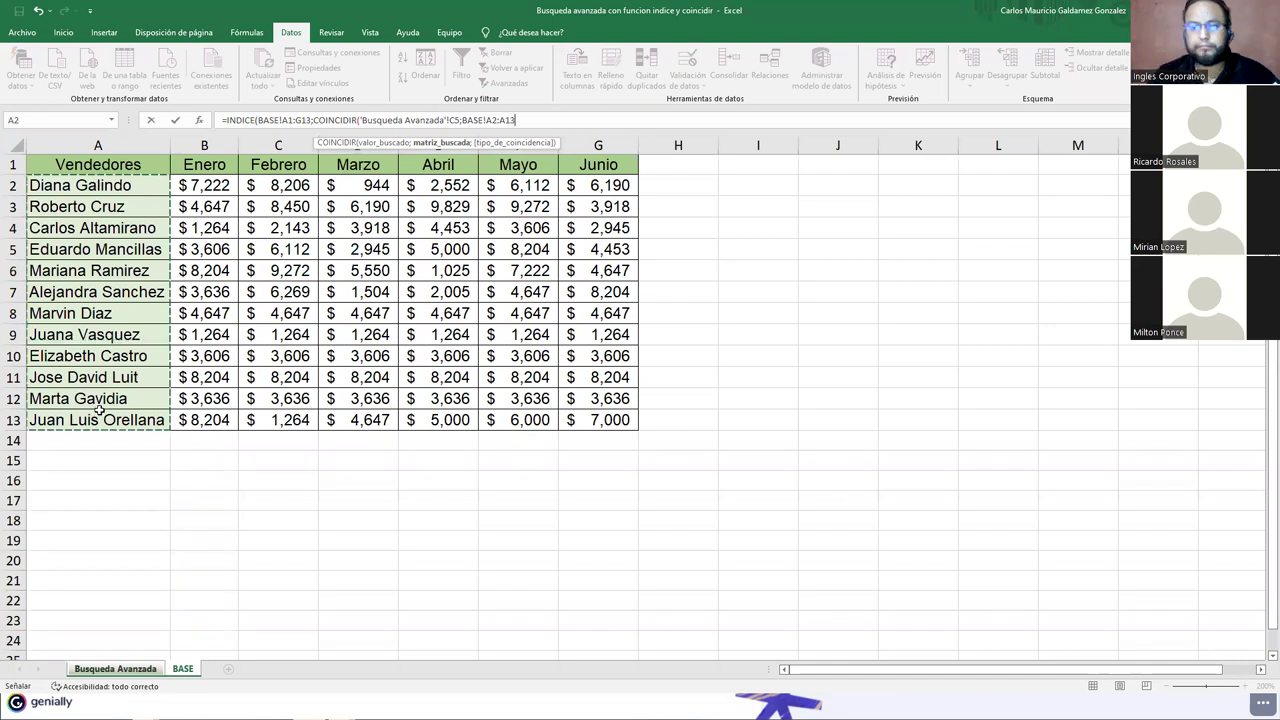
type(";")
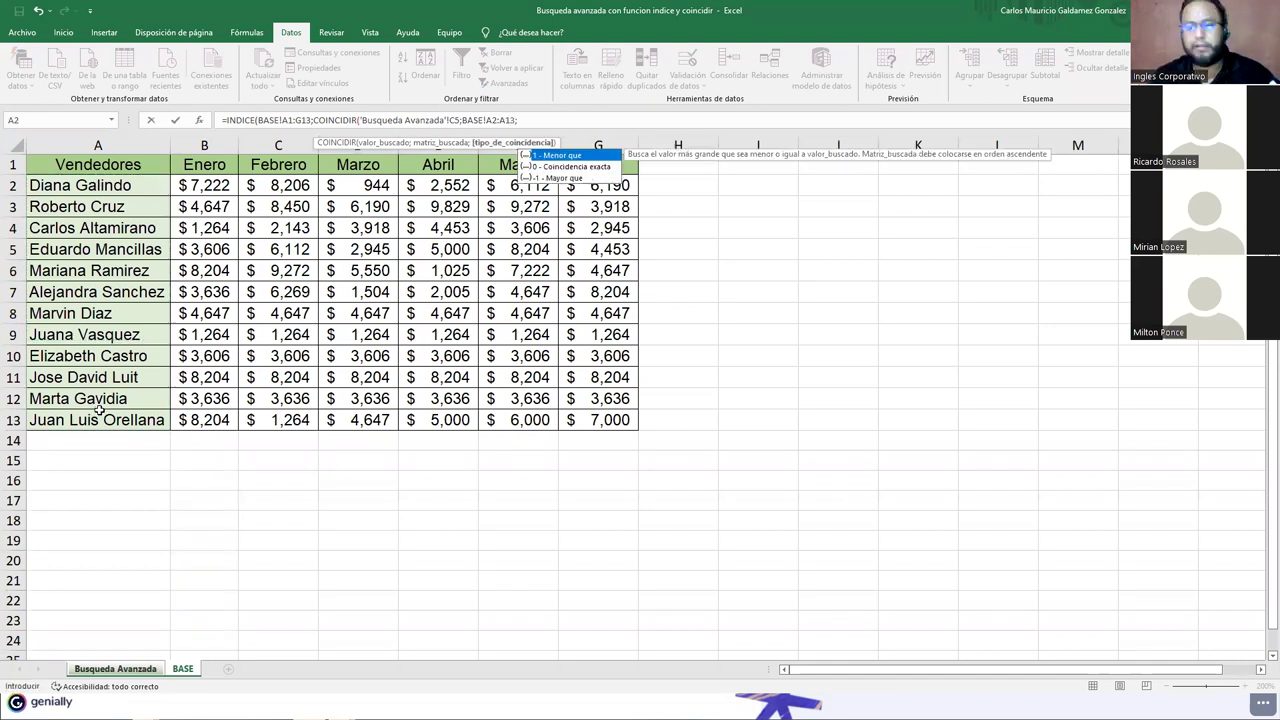
type("0")
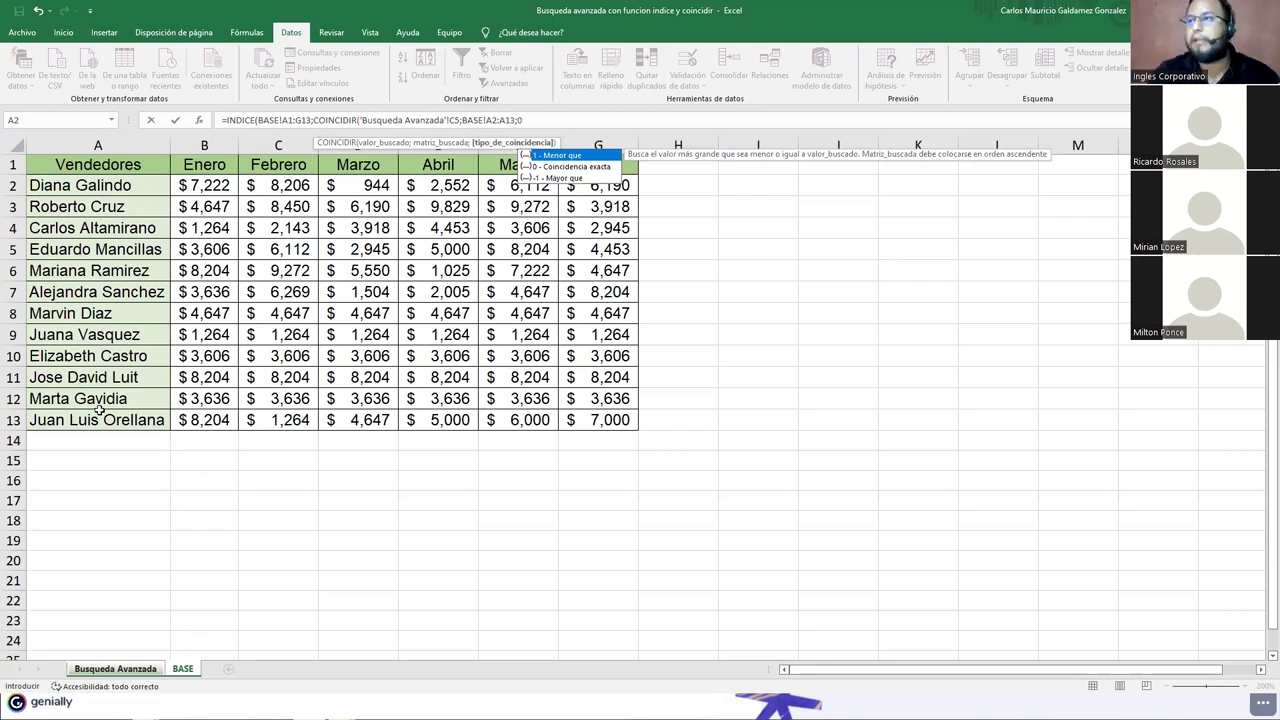
type(")")
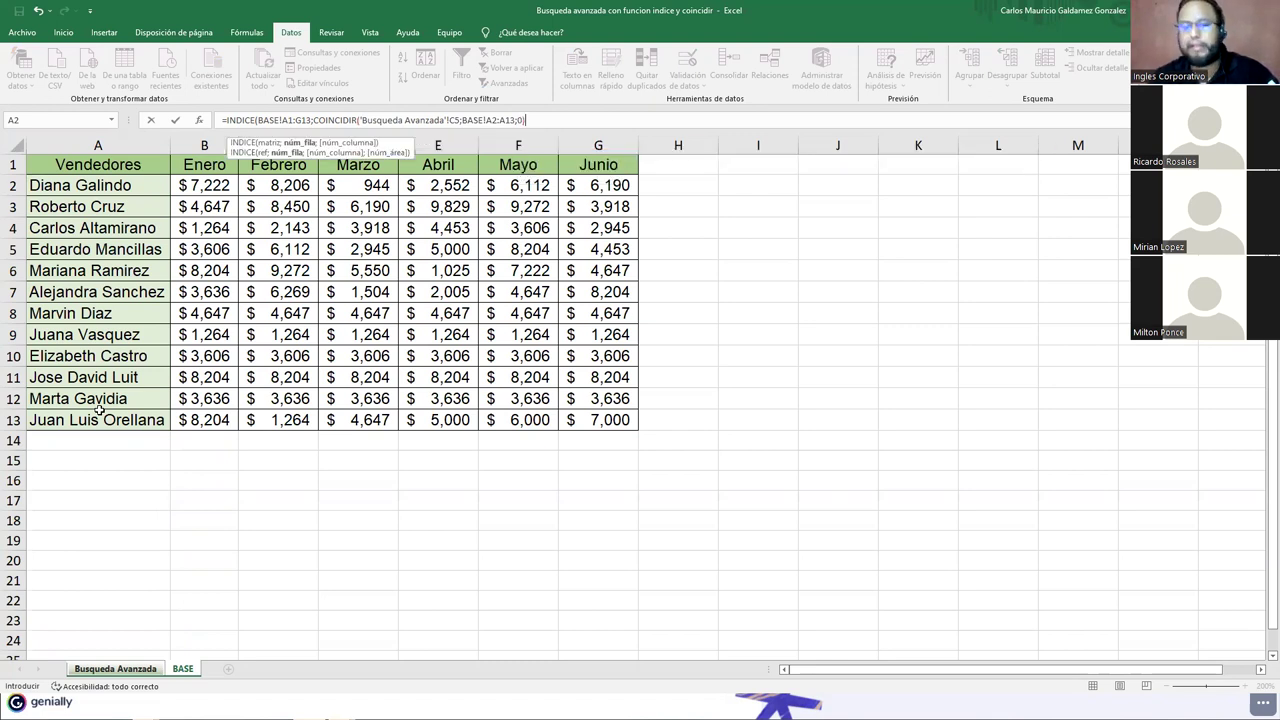
type(";")
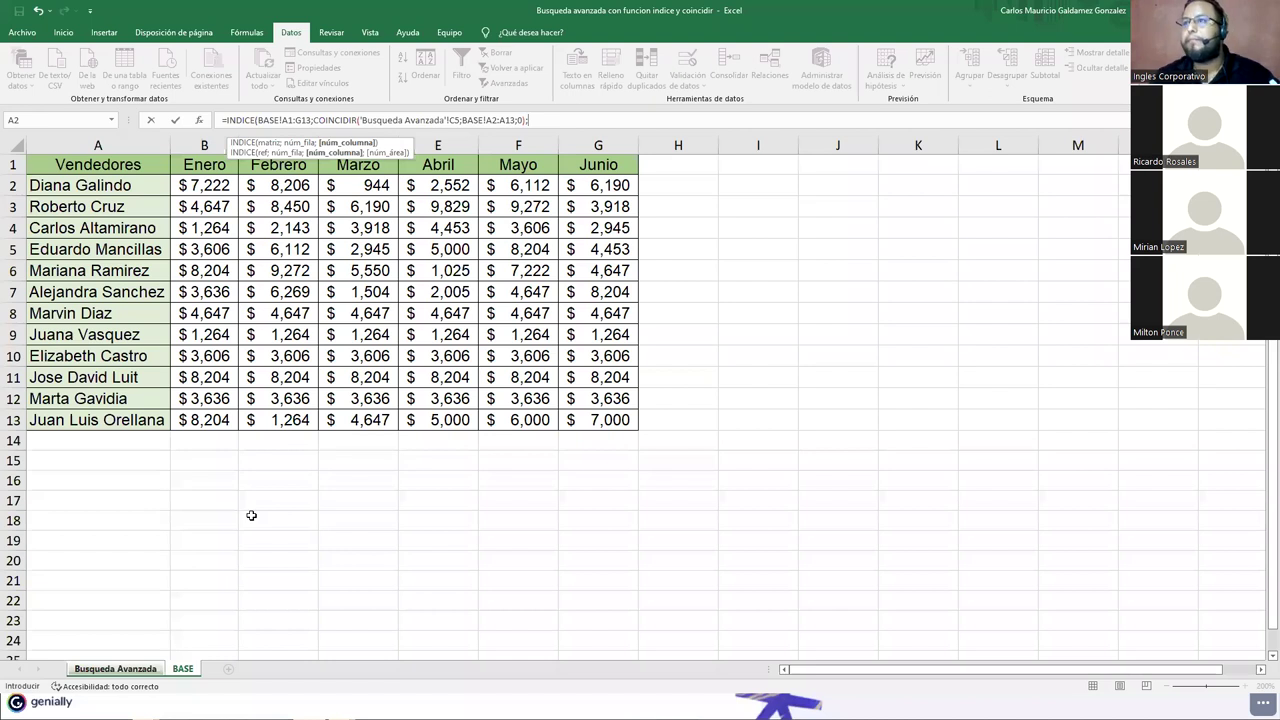
type("COINCIDIR(")
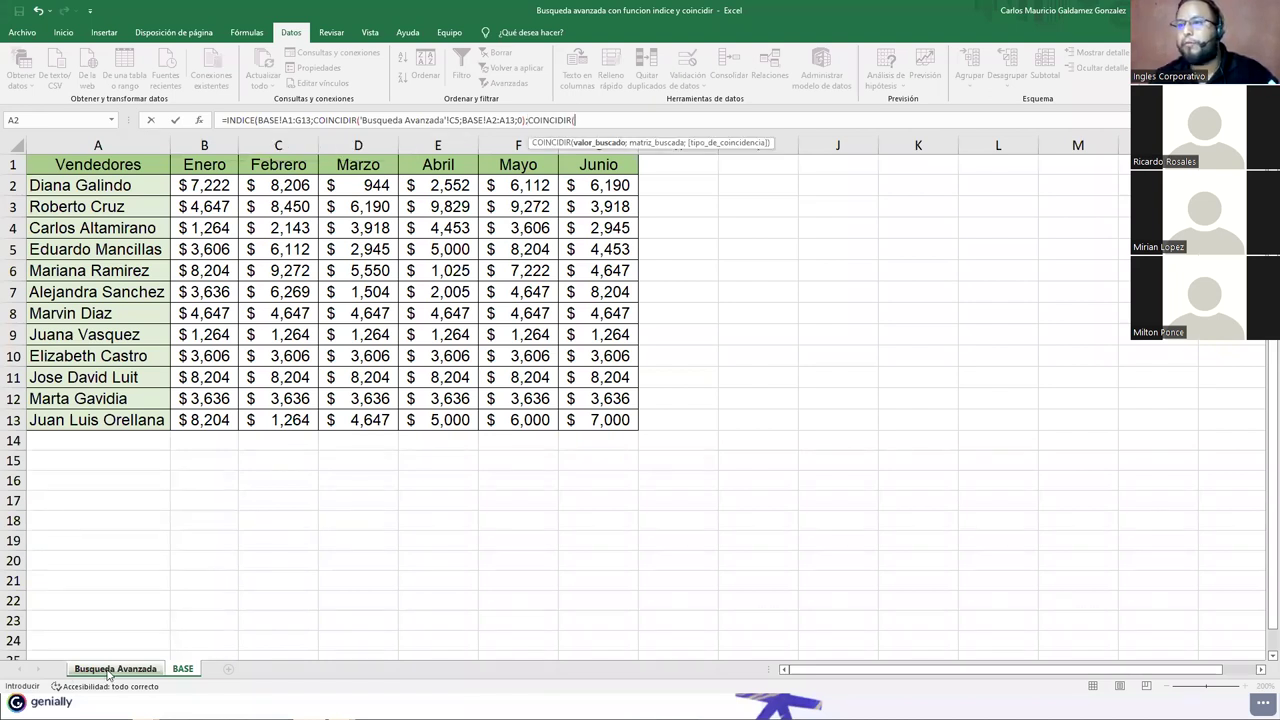
Step: Complete the month match of D5 against BASE B2:G13 with exact match 0
key("ctrl+Page_Up")
left_click(566, 287)
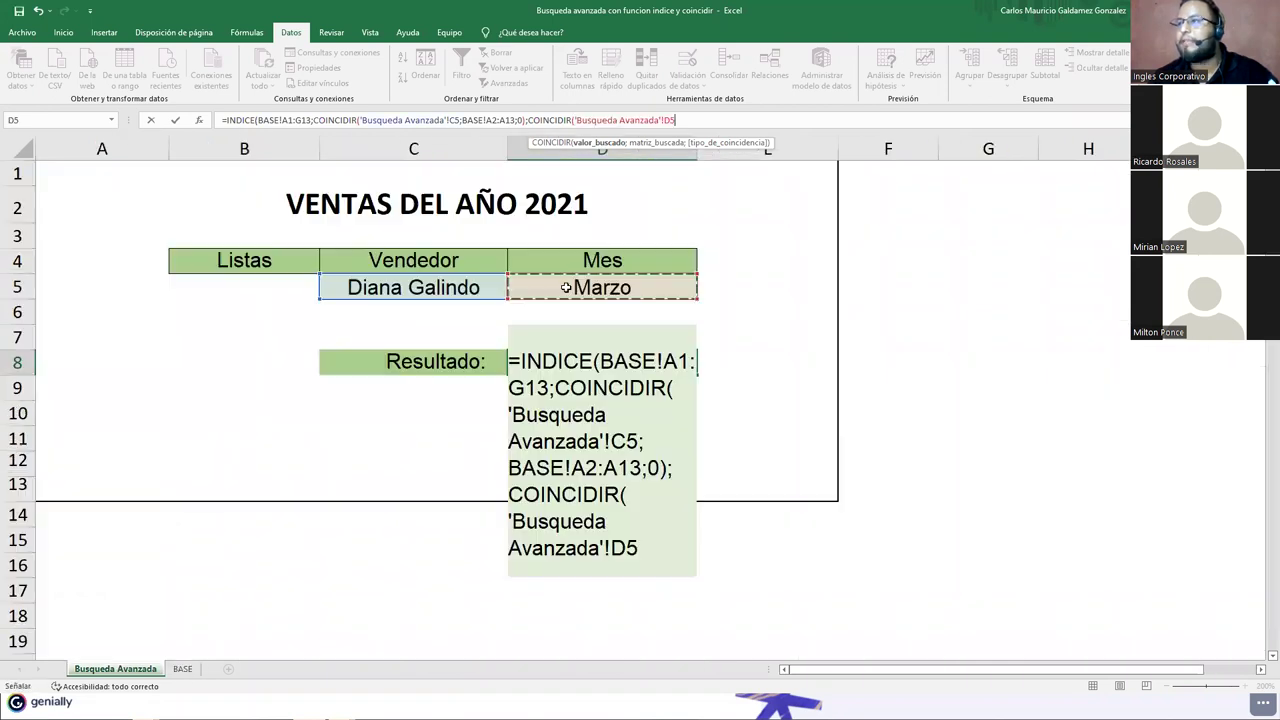
type(";")
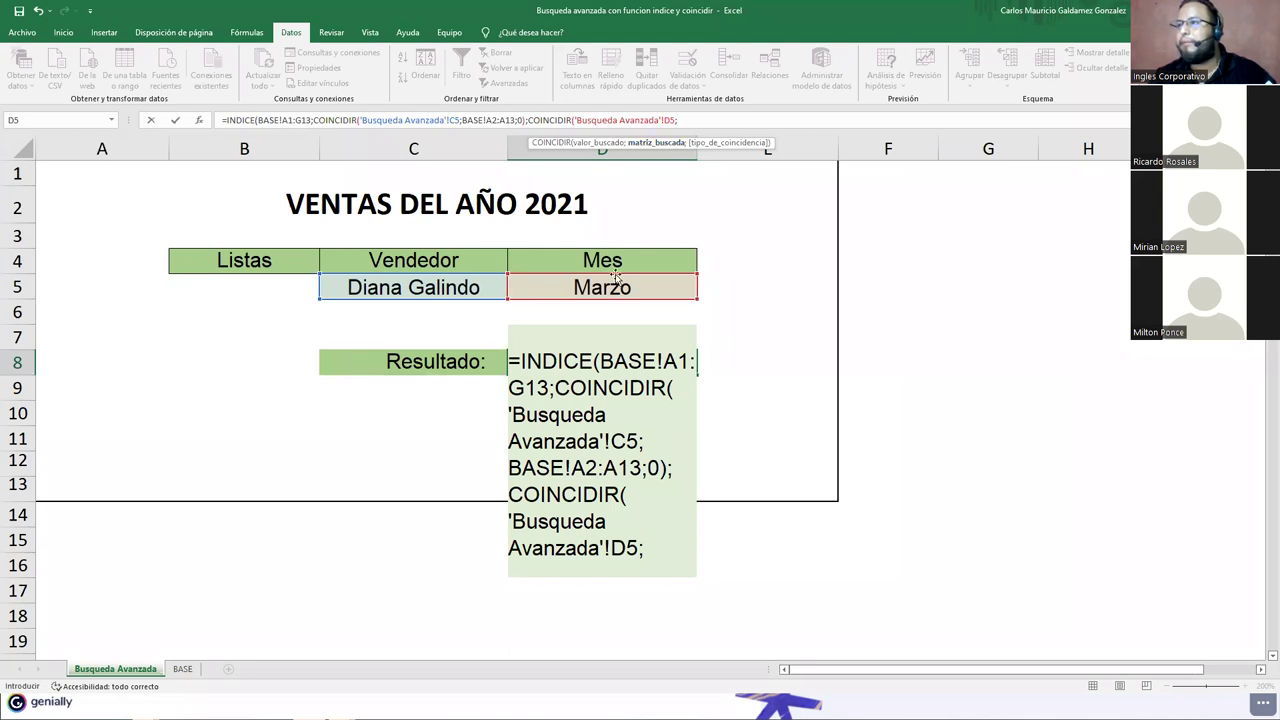
left_click(181, 669)
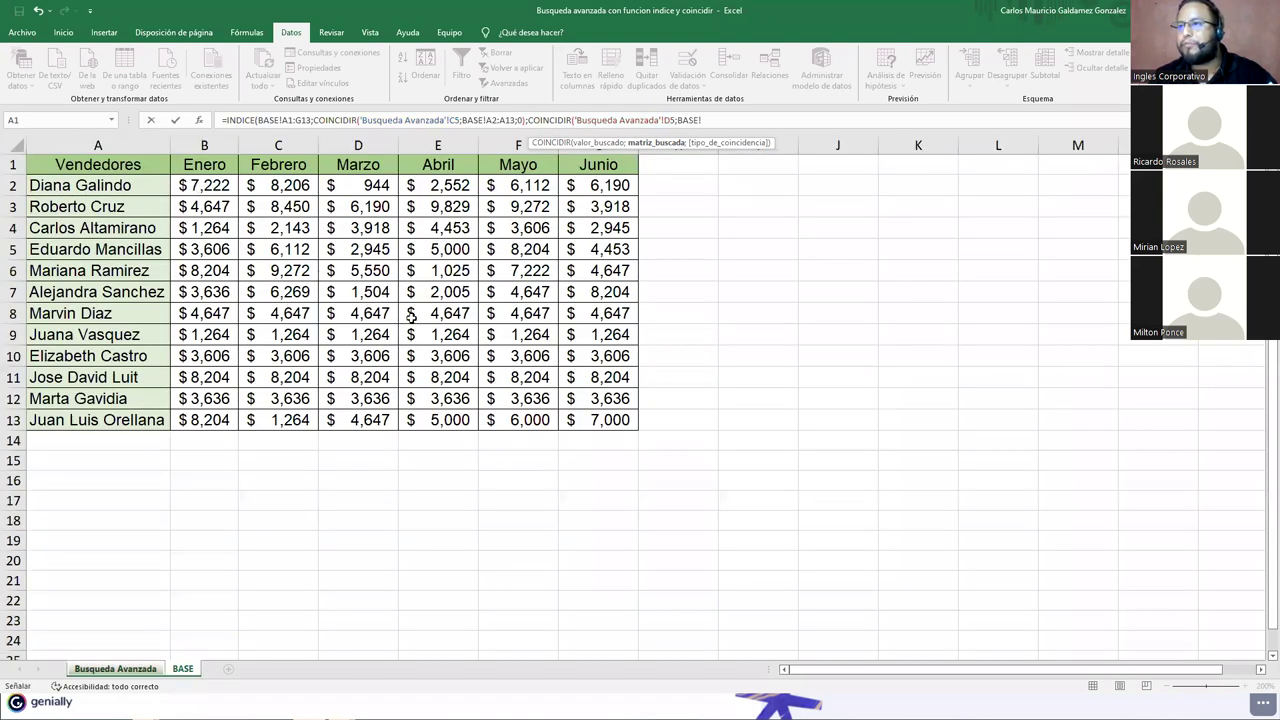
left_click_drag(204, 185, 598, 415)
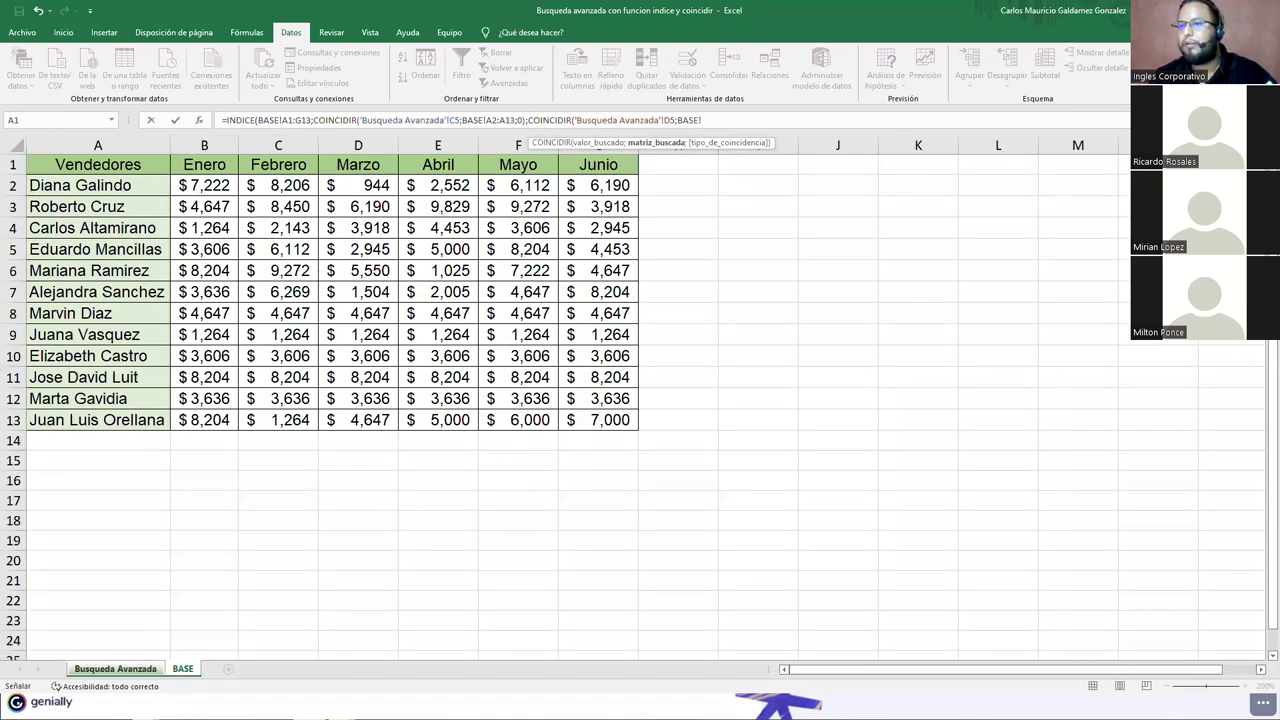
left_click(100, 669)
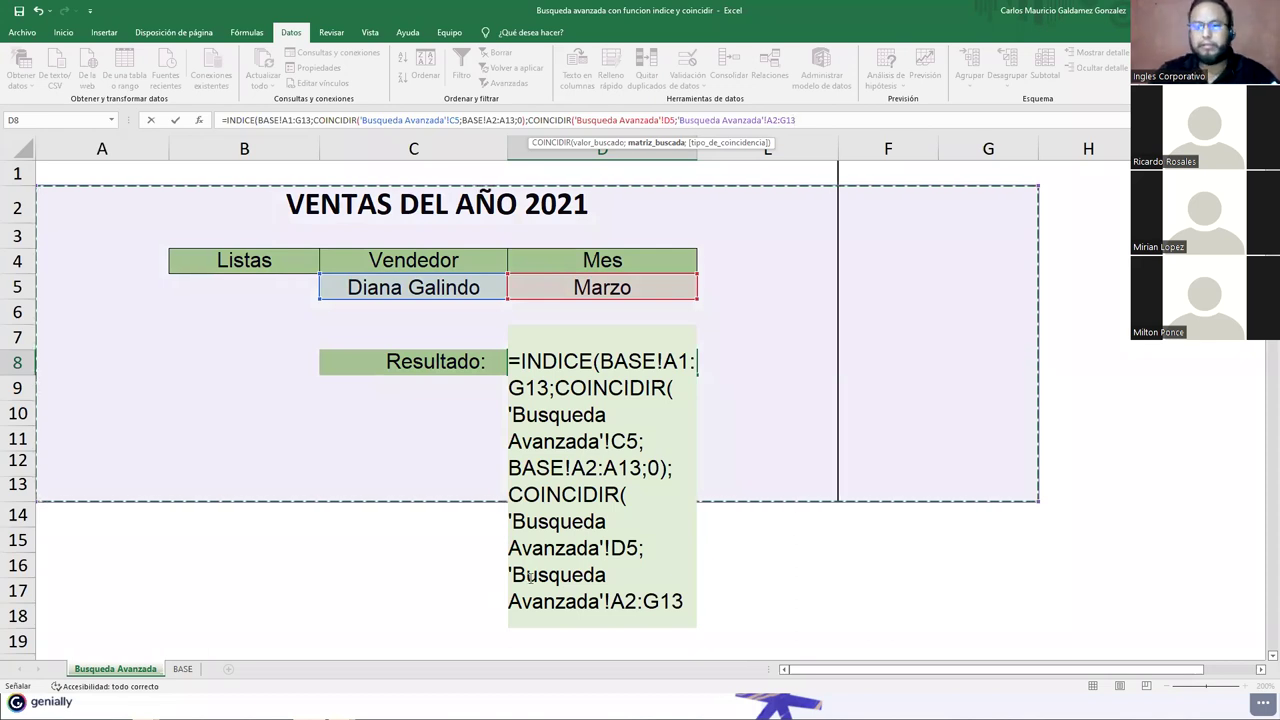
type(";")
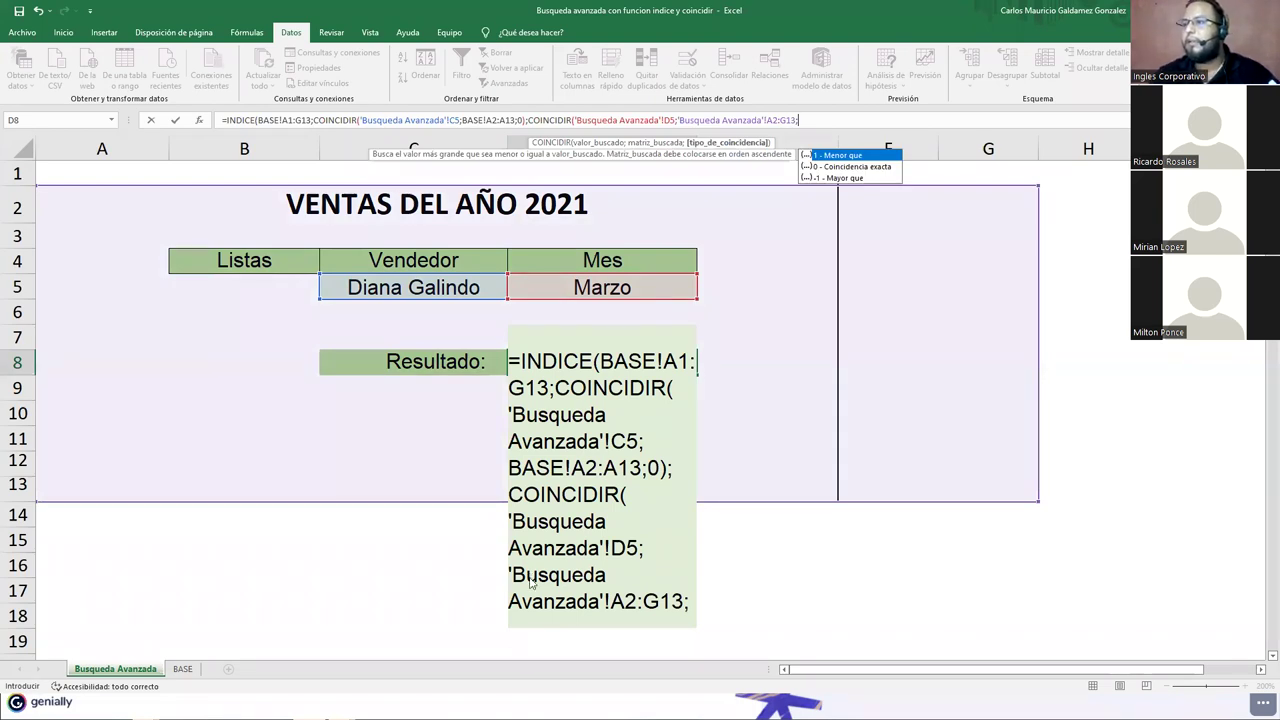
type("0)")
Step: Enter the formula, accept Excel's suggested correction, and review D8
key("Return")
left_click(607, 408)
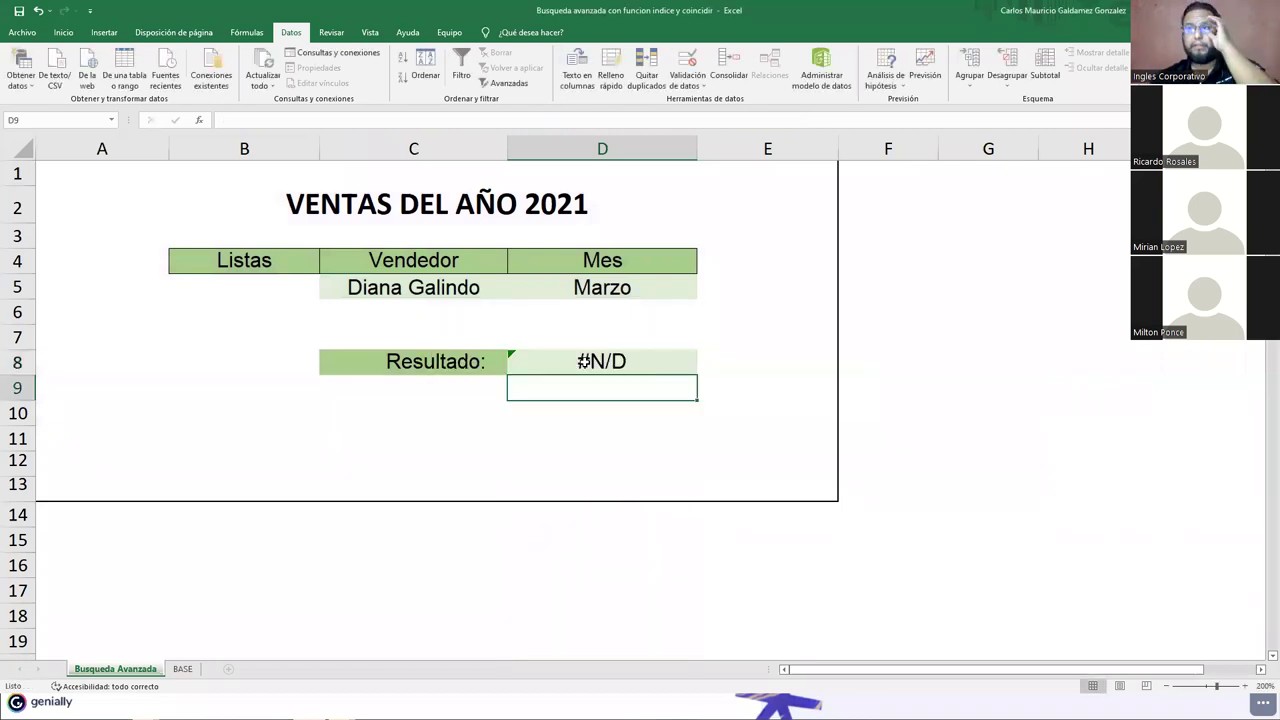
left_click(583, 361)
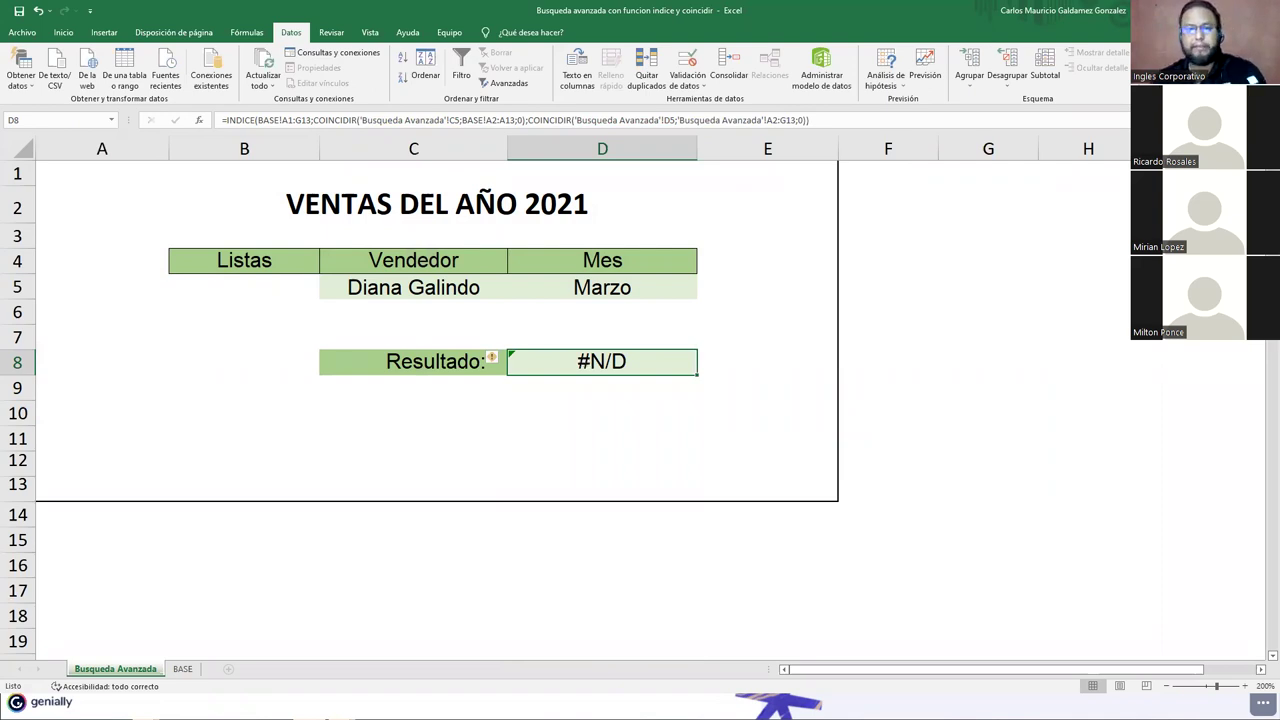
Step: Switch from the Excel workbook to the Genially slide headed 'A Practi…'
left_click(634, 266)
key("alt+Tab")
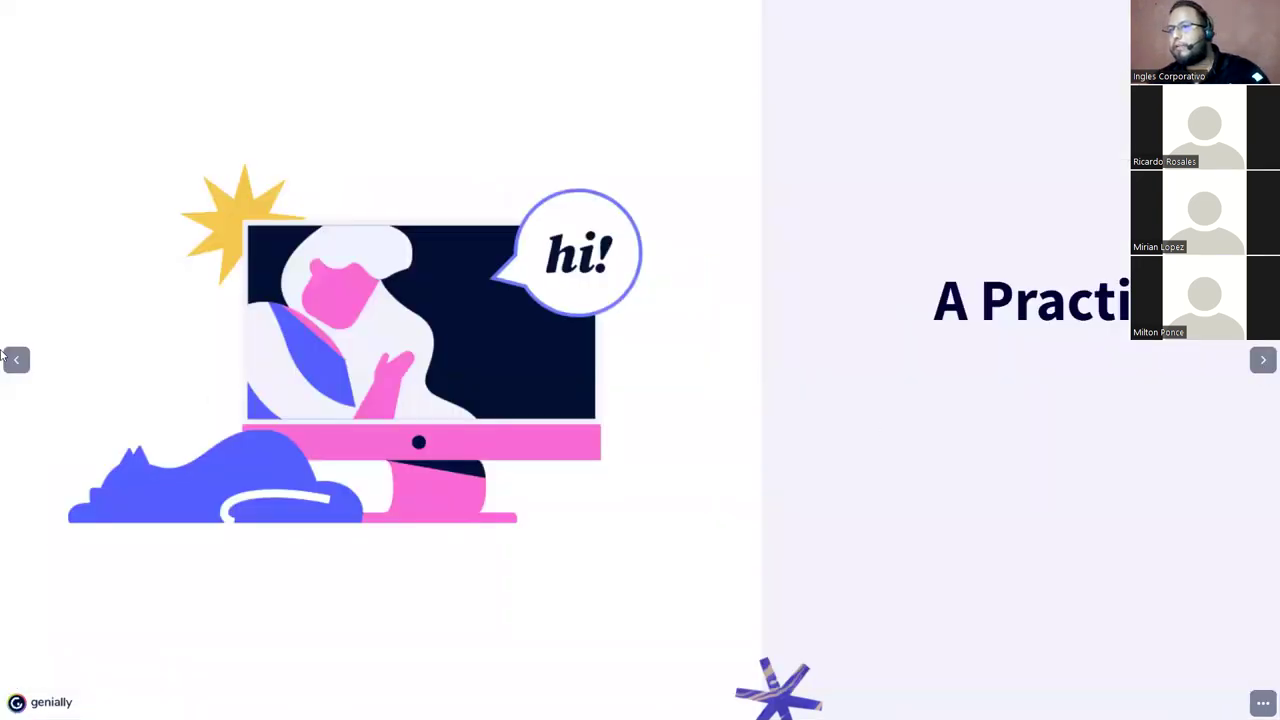
Step: Go back two slides to the INDICE/COINCIDIR explanation, exit full screen, and return to Excel
left_click(24, 363)
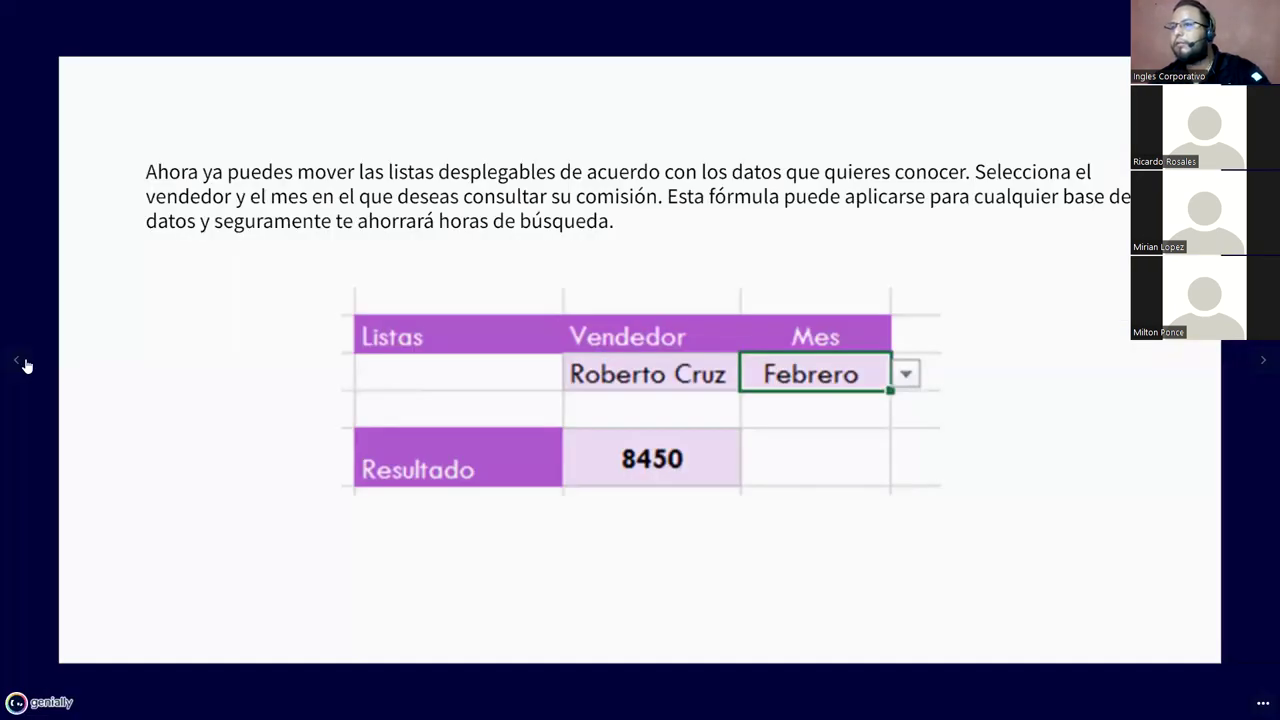
left_click(25, 364)
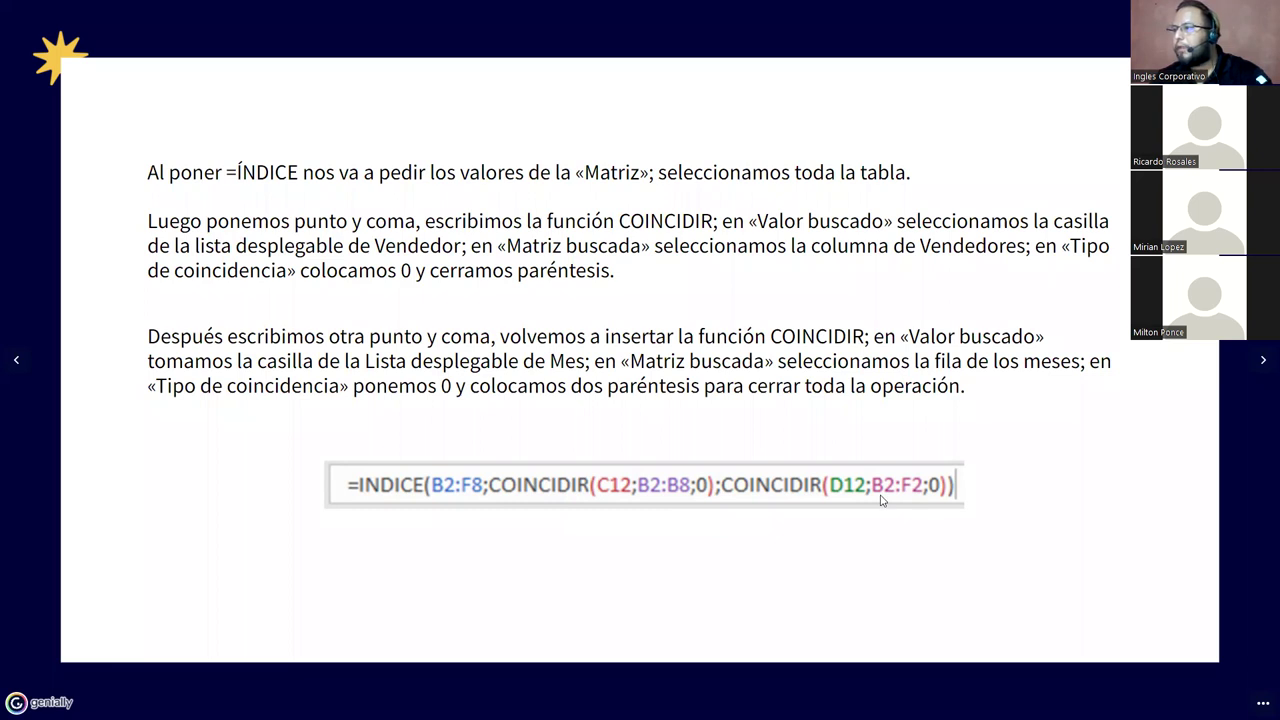
key("Escape")
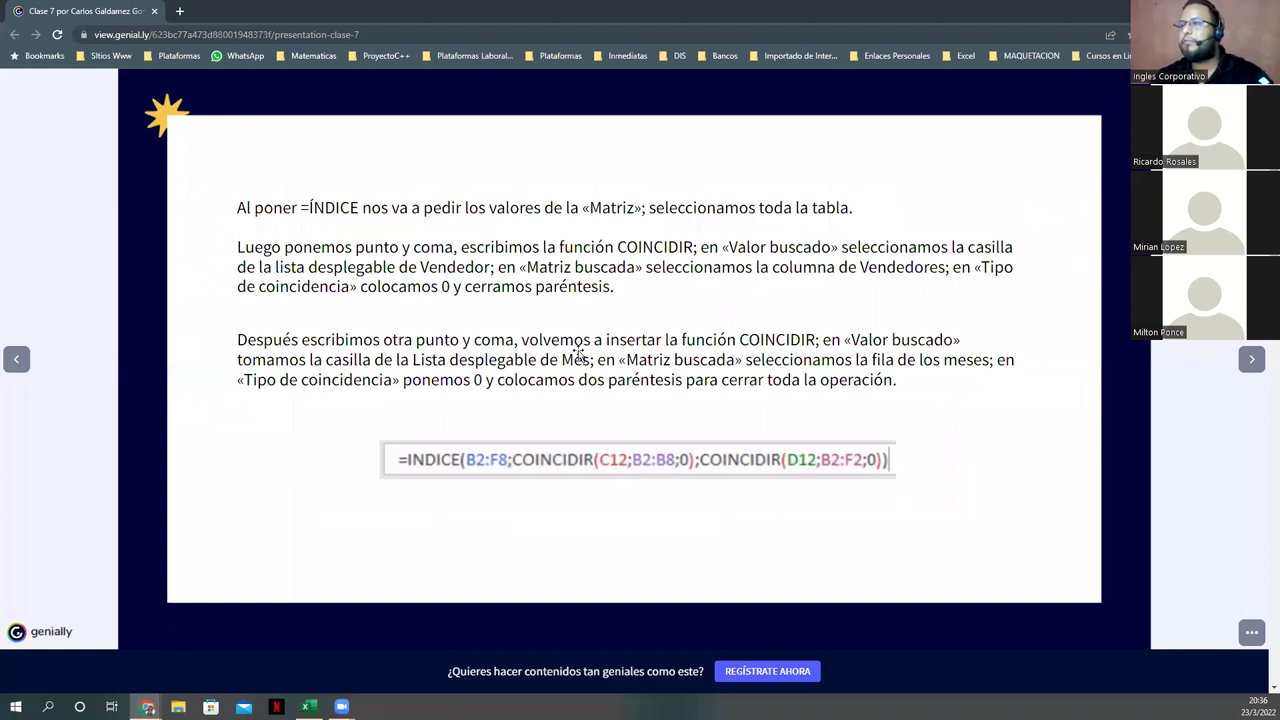
key("alt+Tab")
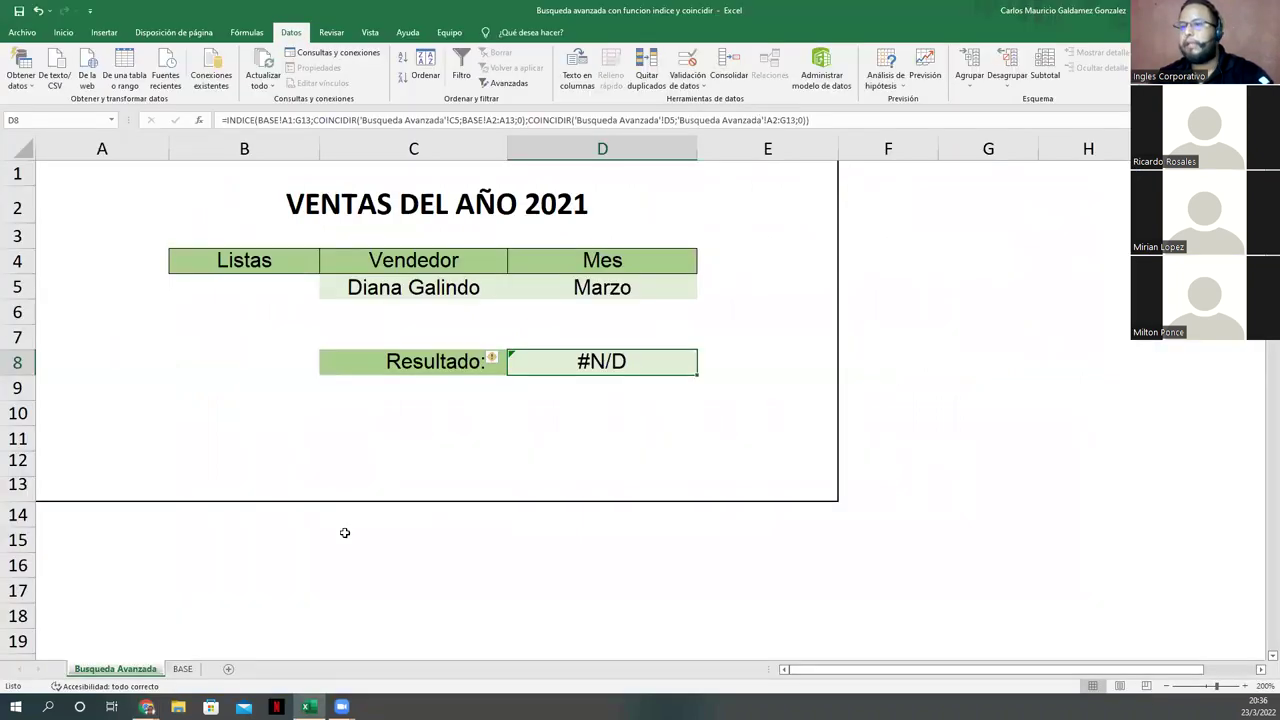
Step: Check the Enero header on BASE, then change D8's month range from A2:G13 to B1:G1
left_click(183, 676)
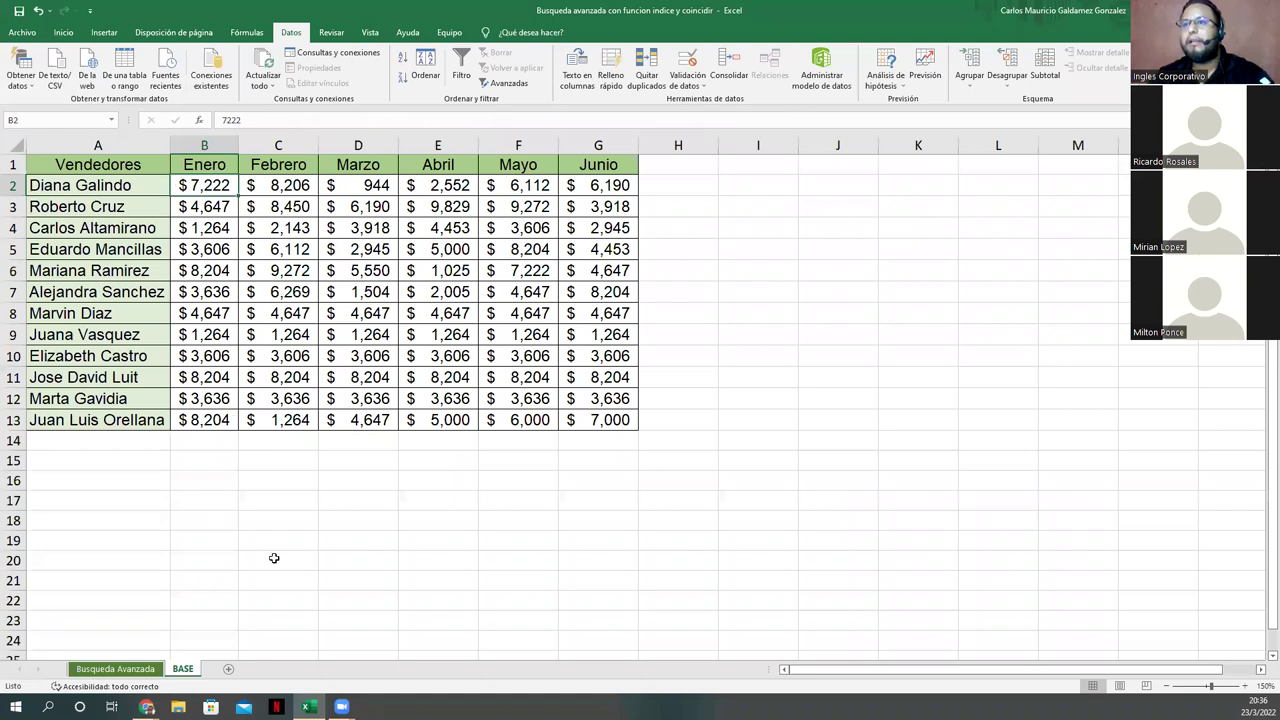
key("Up")
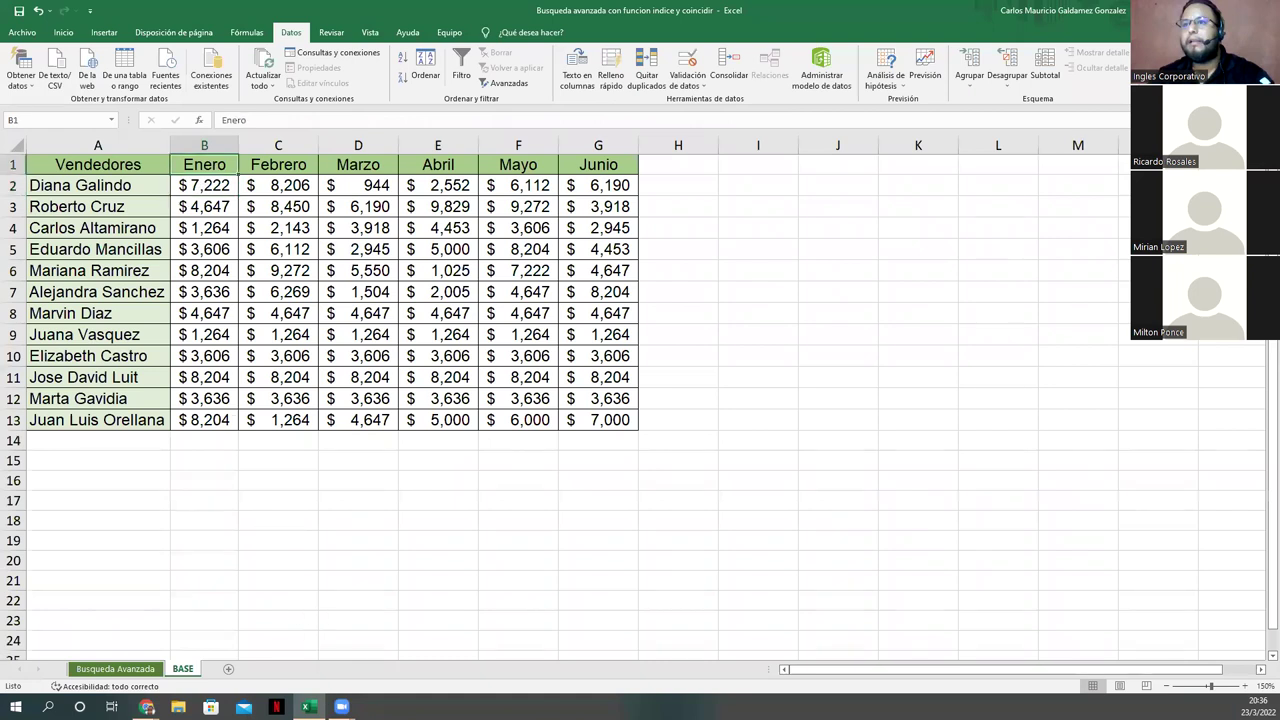
left_click(128, 669)
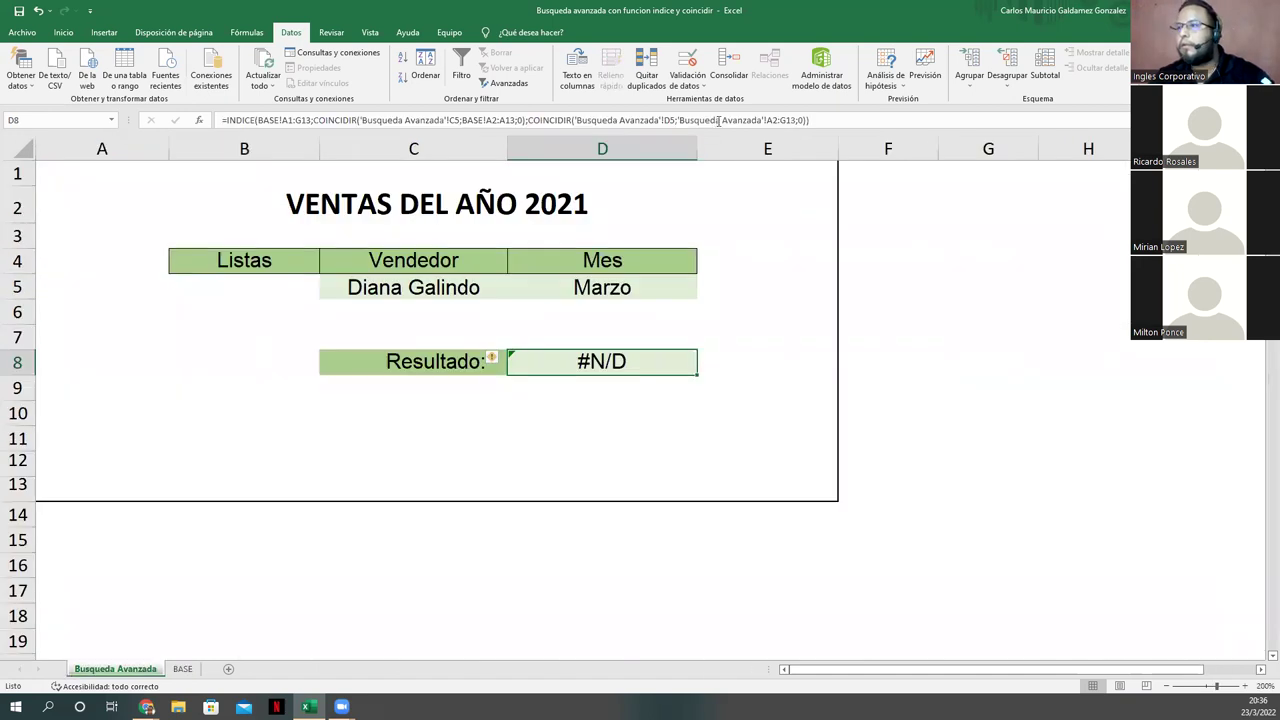
left_click(708, 119)
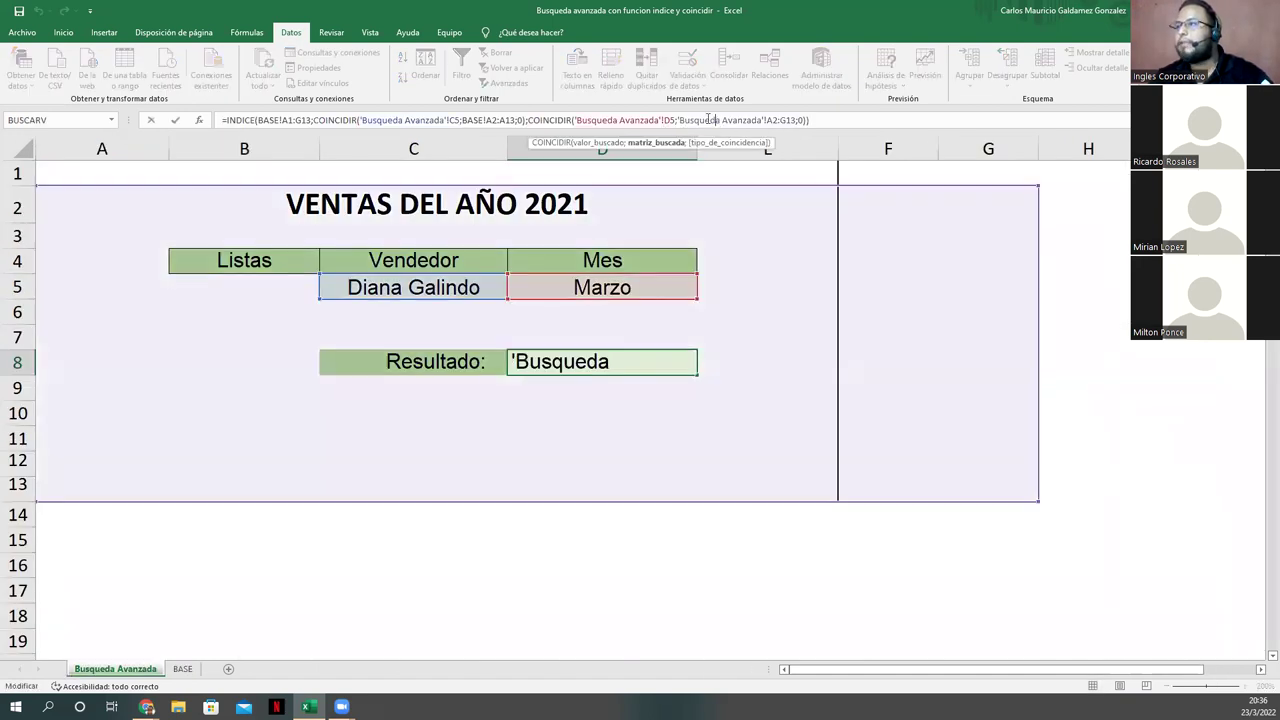
left_click(771, 120)
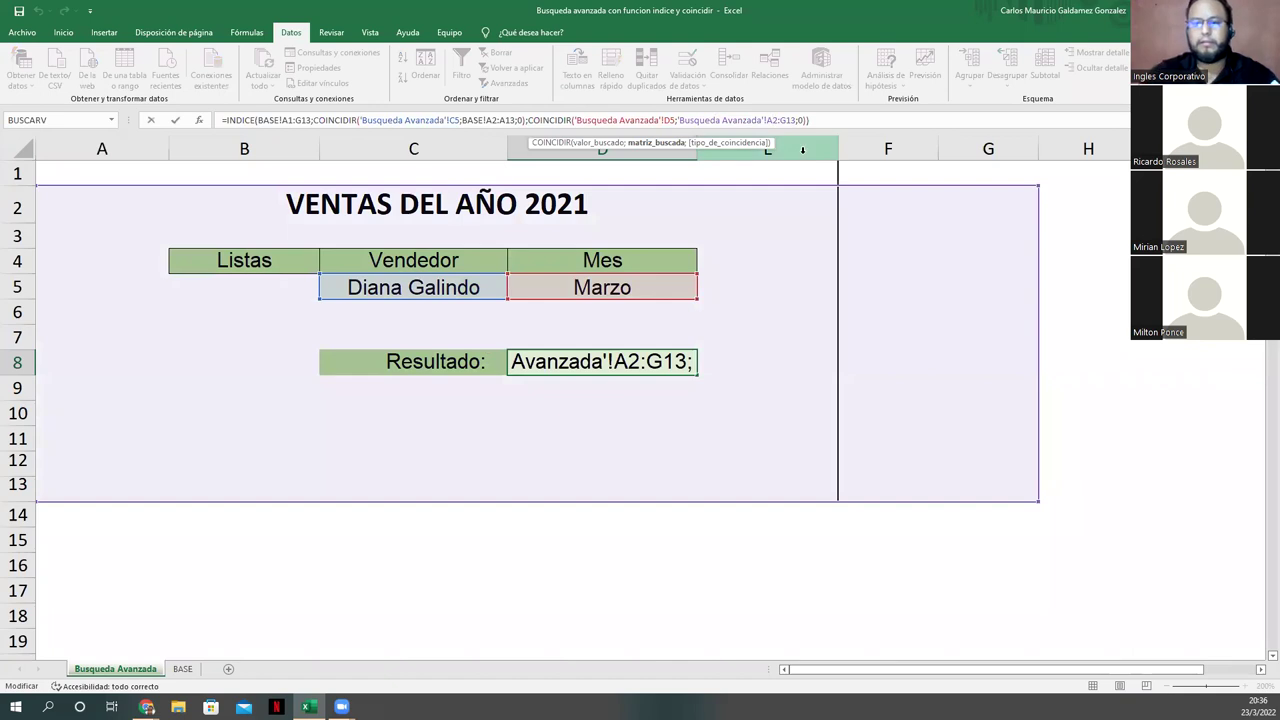
key("BackSpace")
type("B1")
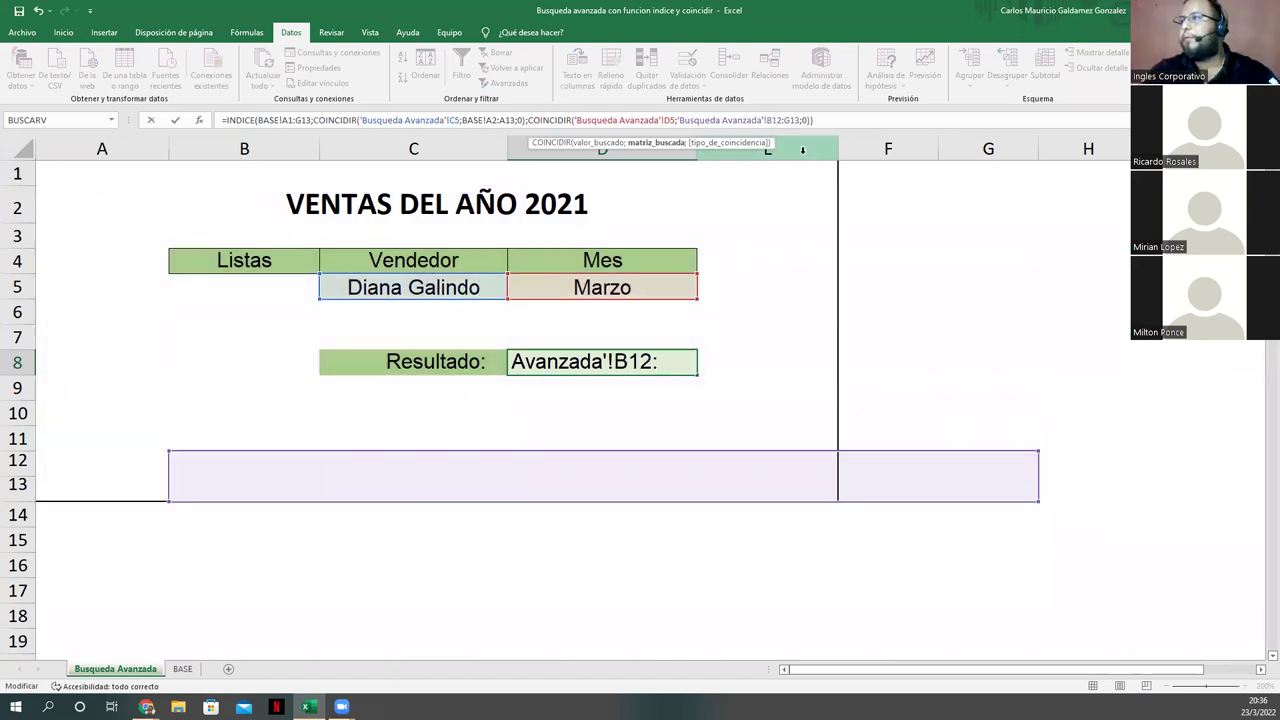
key("Delete")
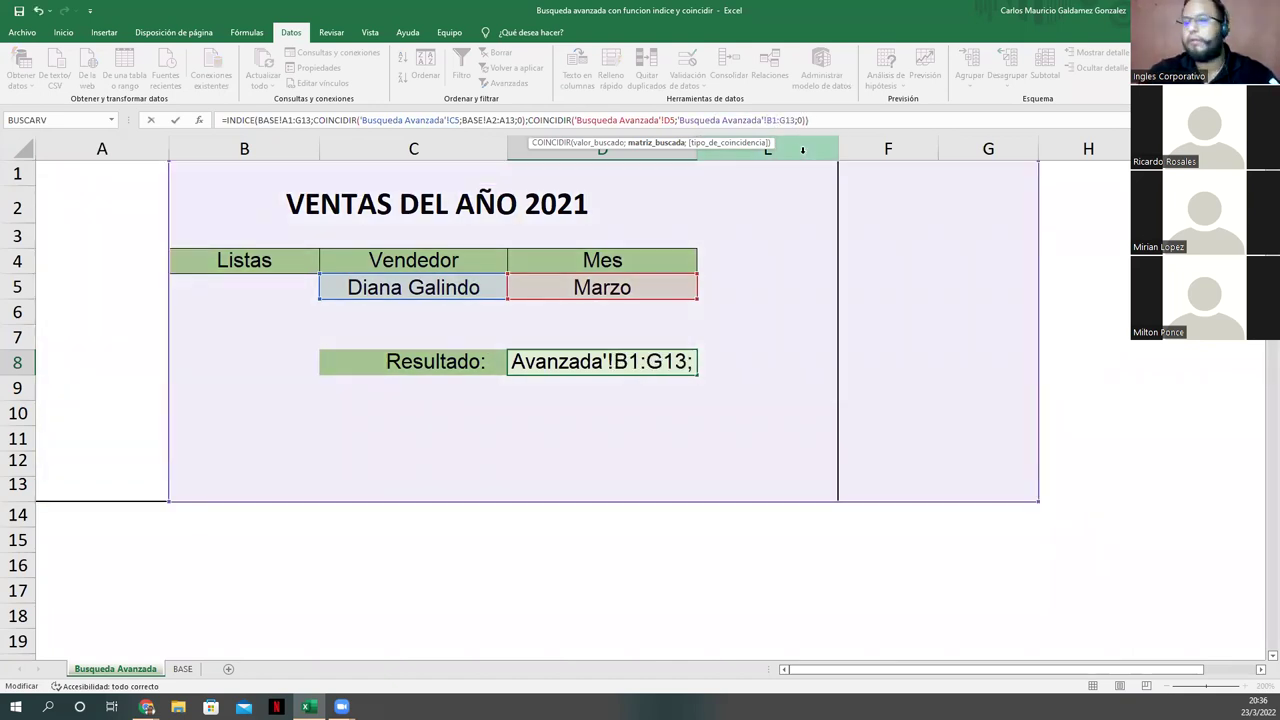
key("BackSpace")
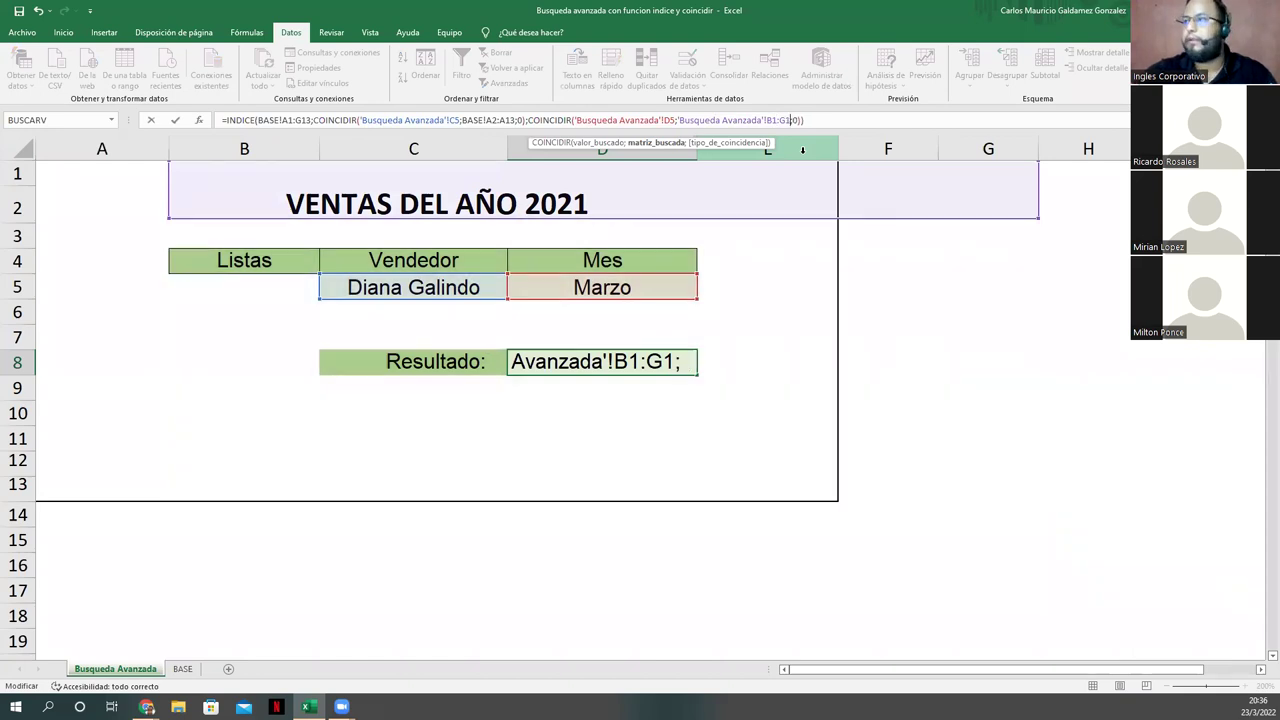
key("Return")
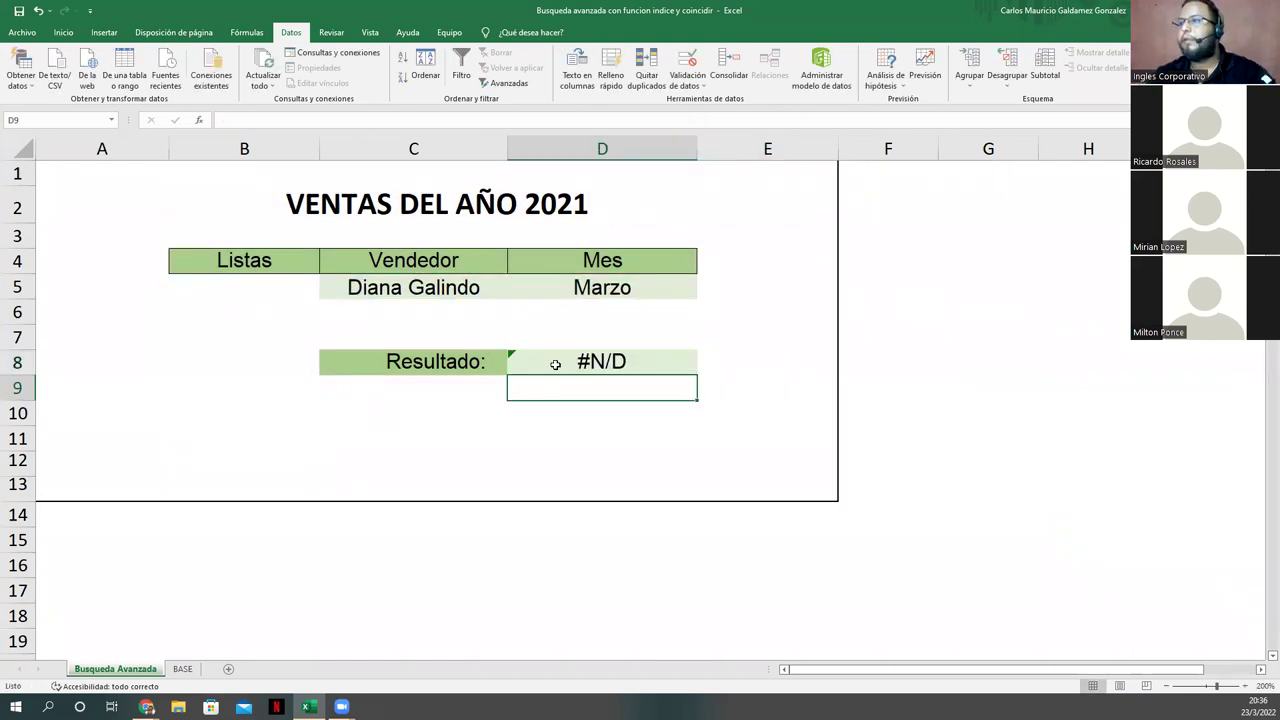
Step: Review D8's formula again, then clear D8 and begin a fresh entry with '='
left_click(553, 363)
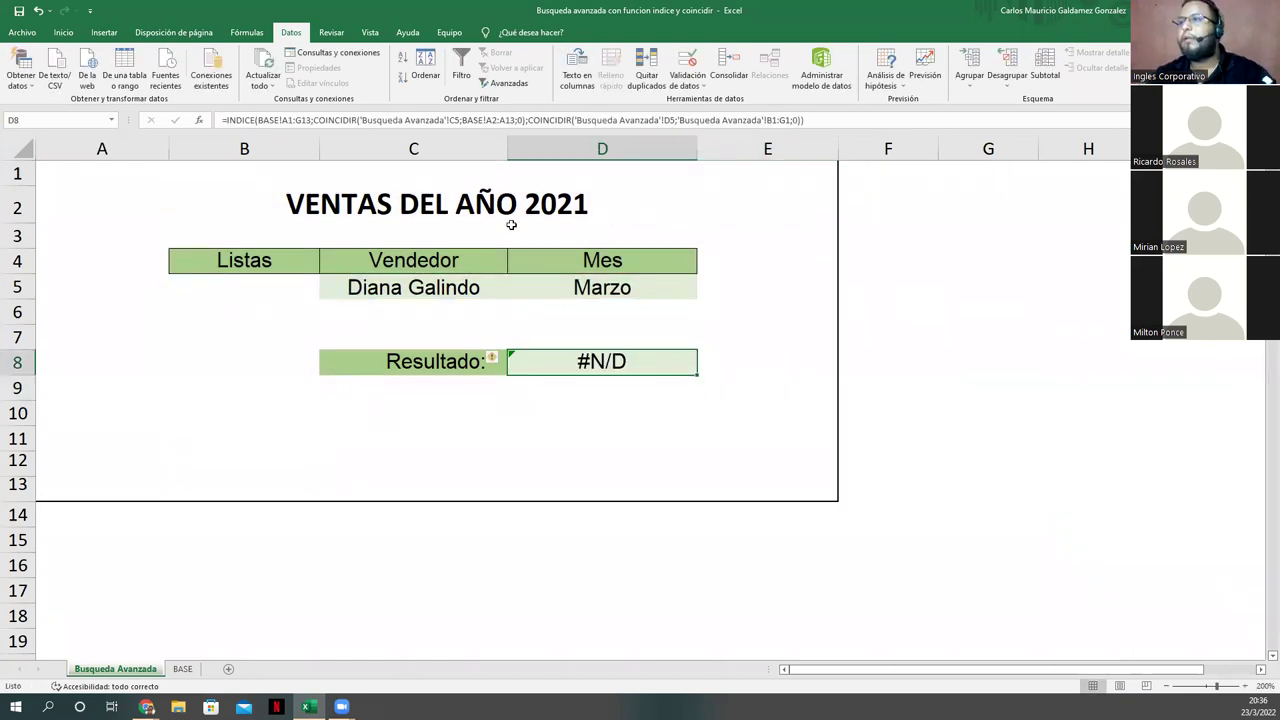
left_click(491, 121)
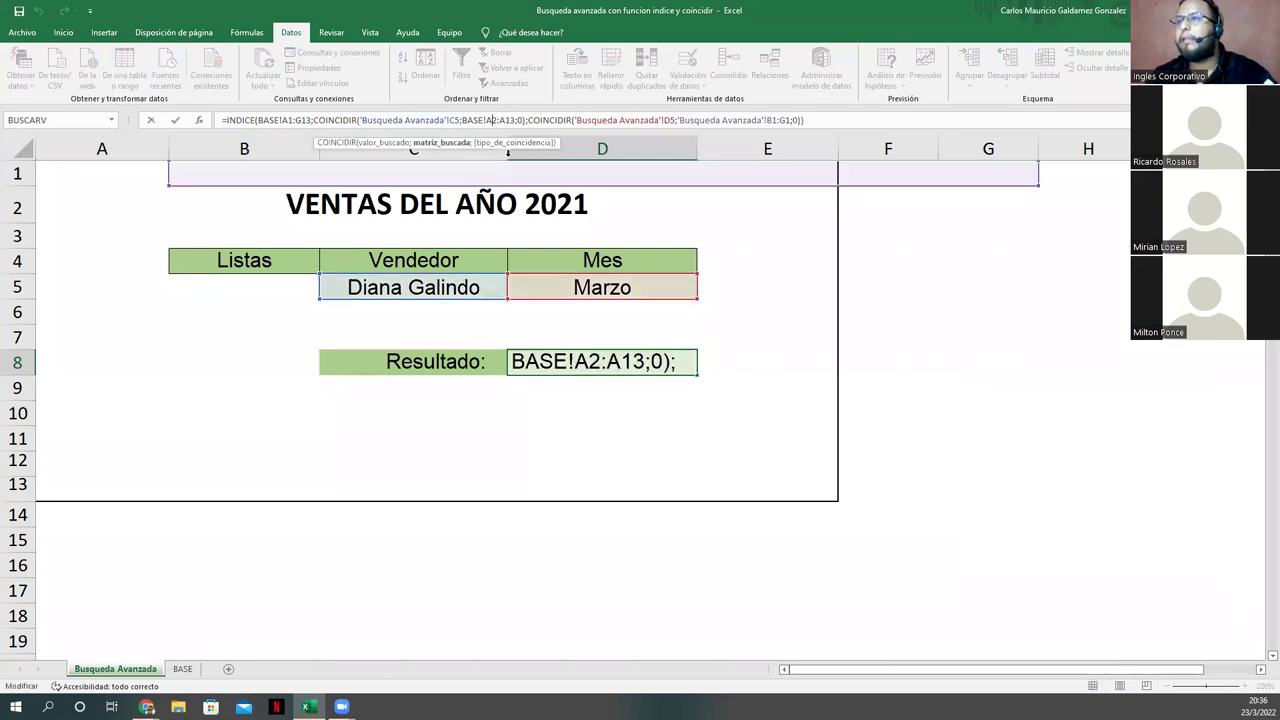
left_click(510, 121)
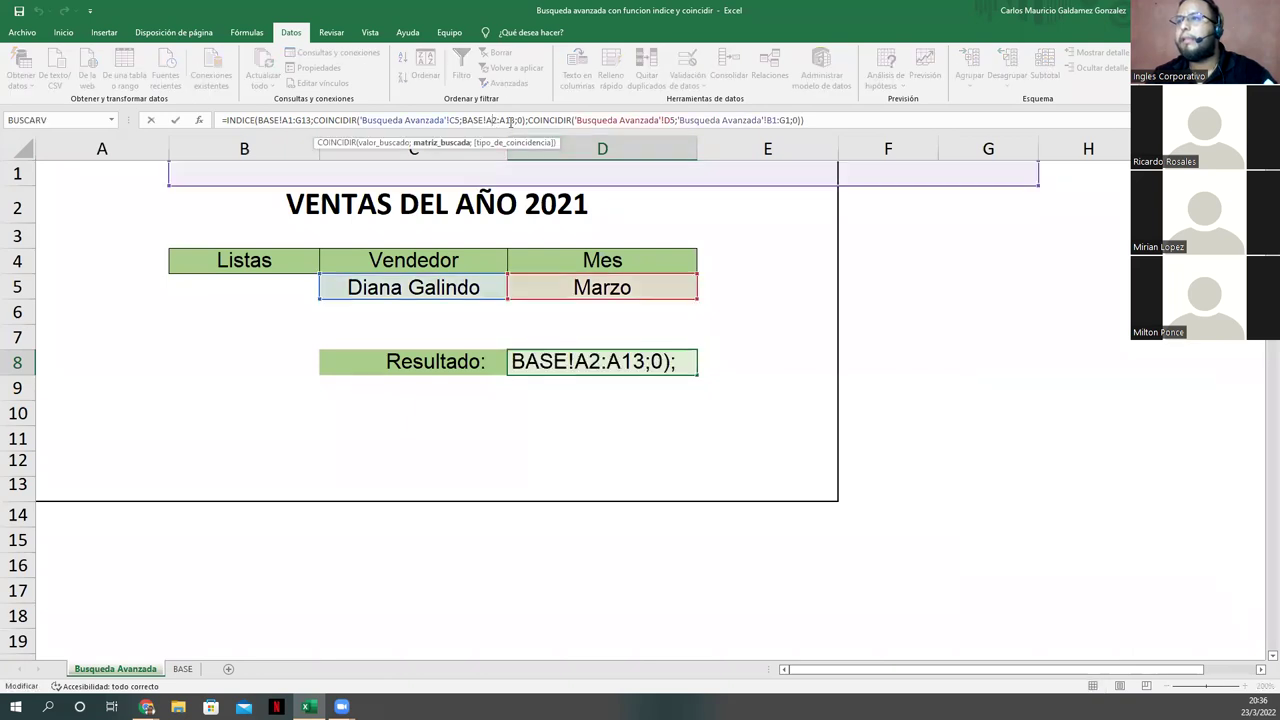
left_click(825, 121)
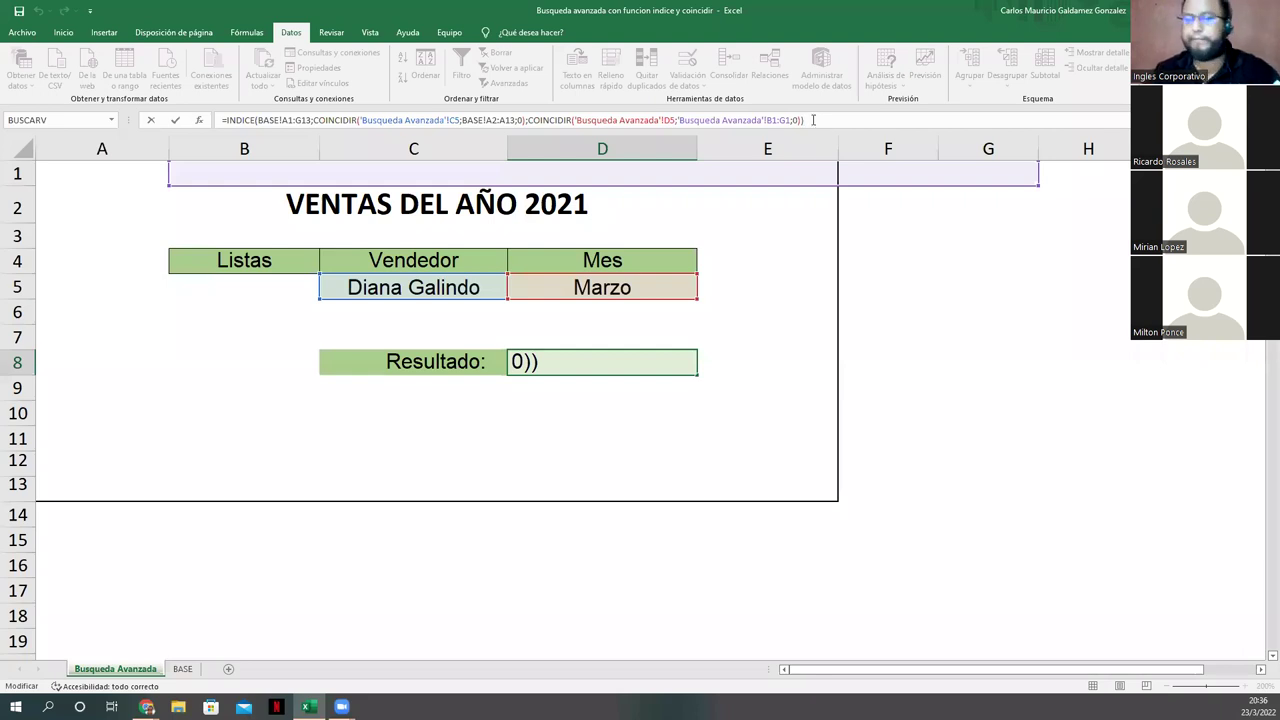
key("ctrl+Return")
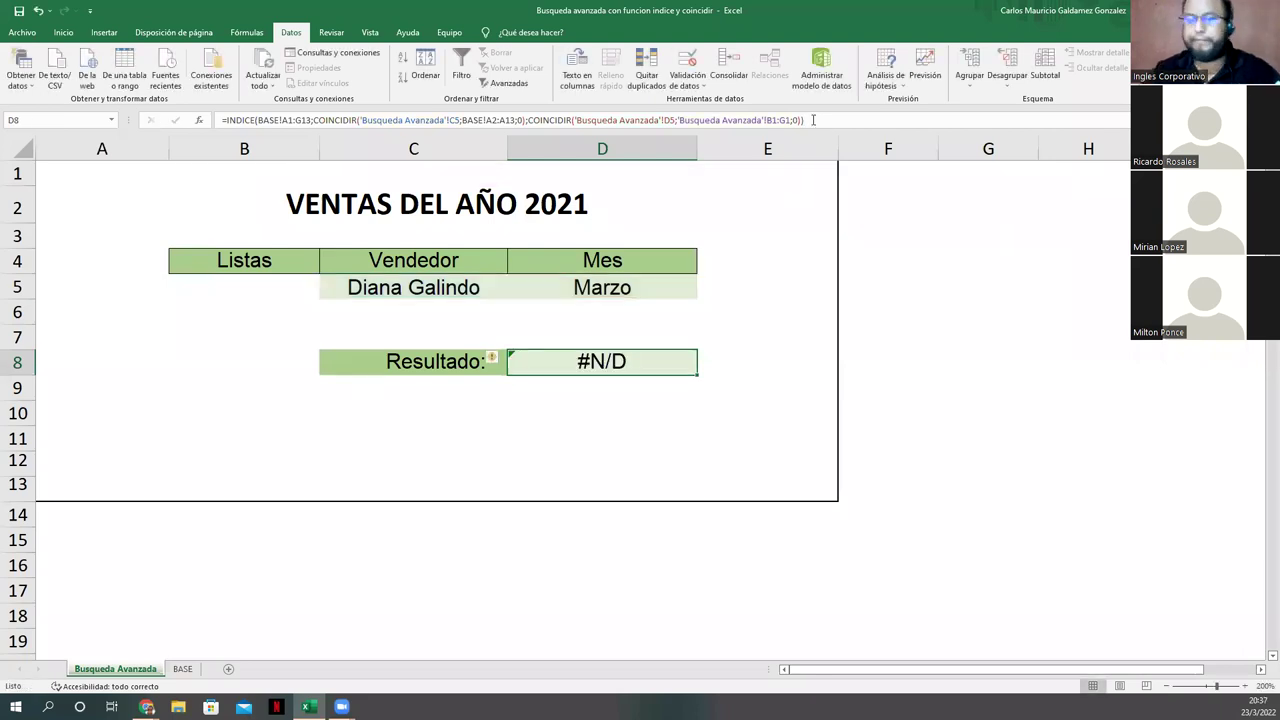
key("Delete")
type("=")
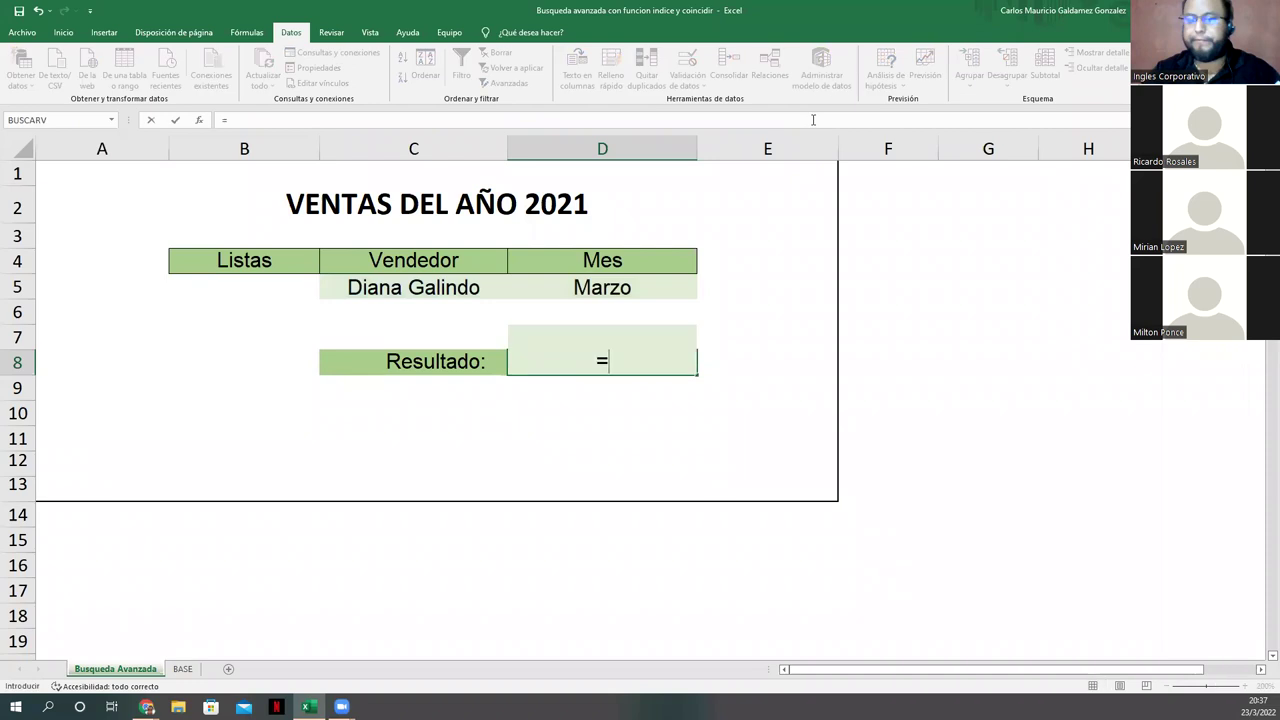
Step: Cancel the entry and copy the A2:E8 lookup form below the sales table on BASE
left_click(417, 456)
key("Escape")
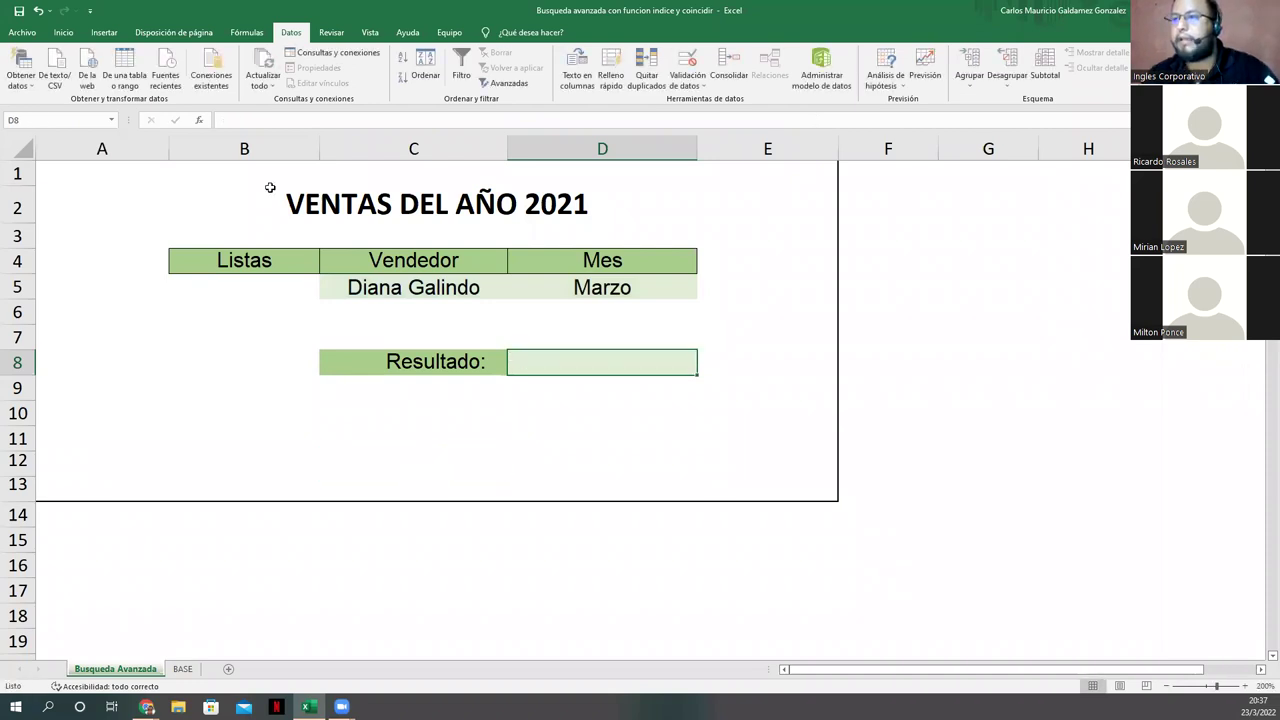
left_click_drag(199, 199, 400, 365)
key("ctrl+c")
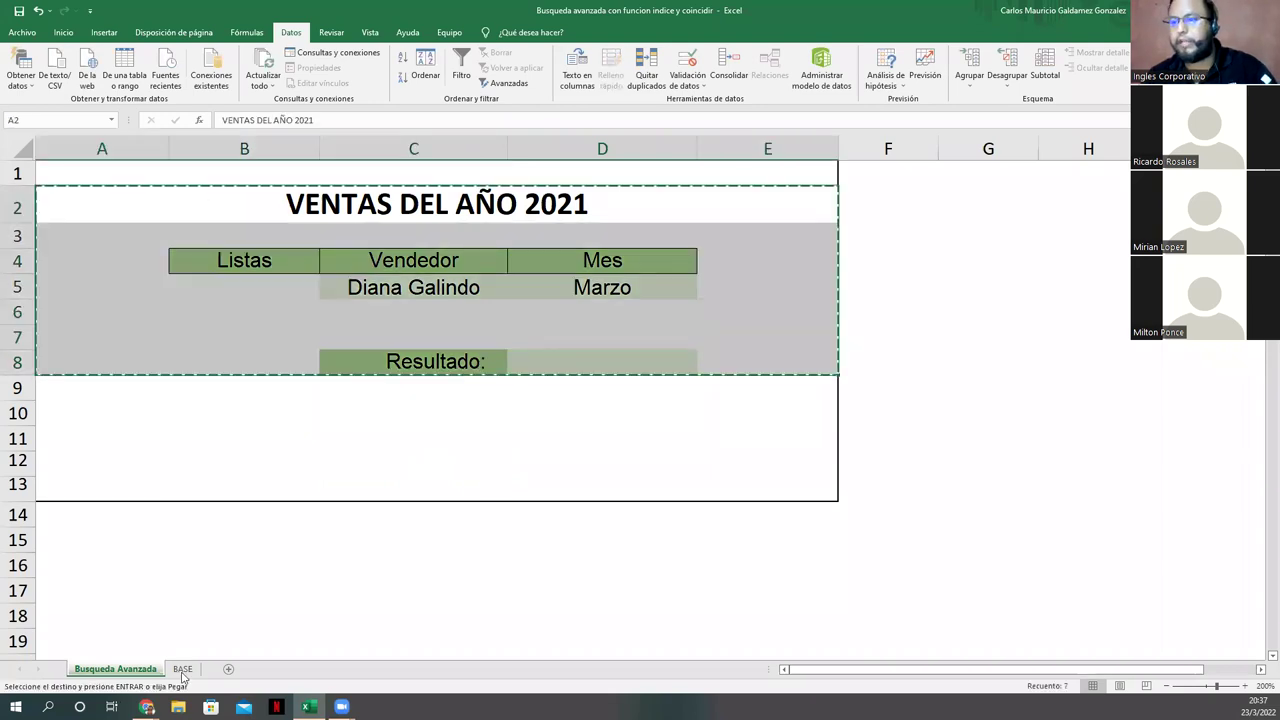
left_click(183, 669)
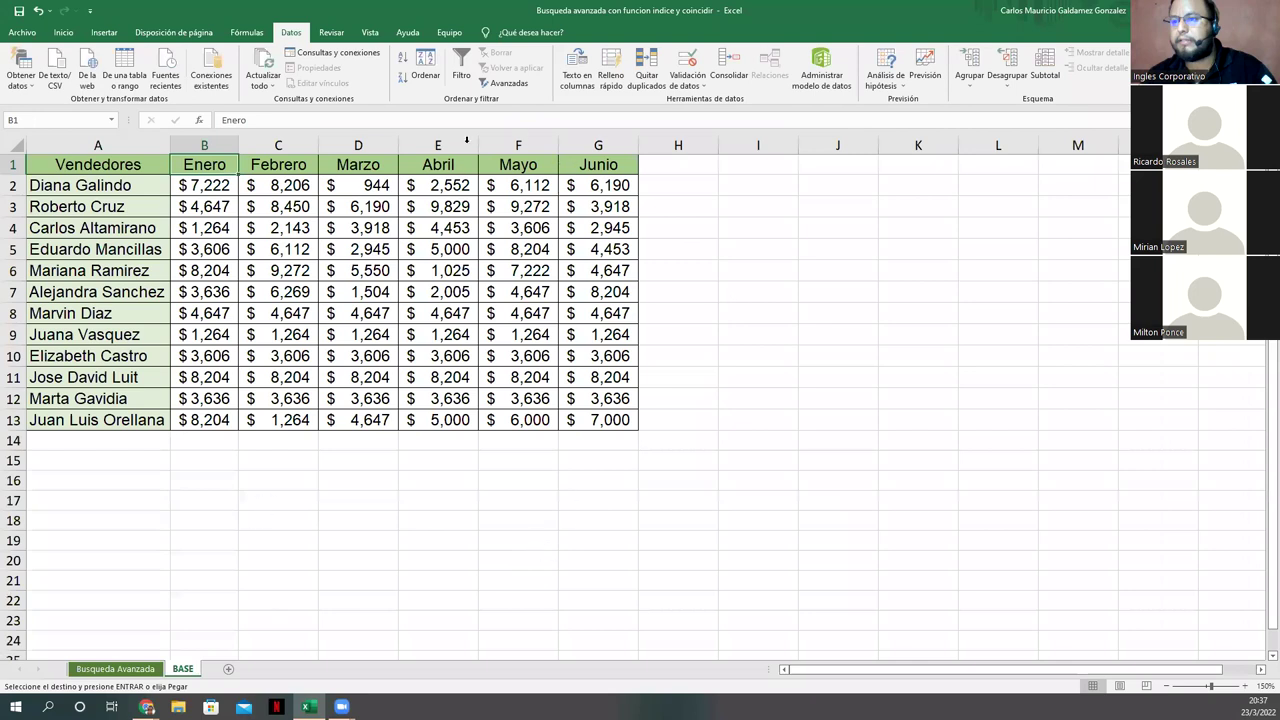
key("ctrl+v")
Step: Widen columns E and F, reset row 20's height, and begin =INDICE in F23
left_click_drag(477, 147, 578, 145)
double_click(578, 145)
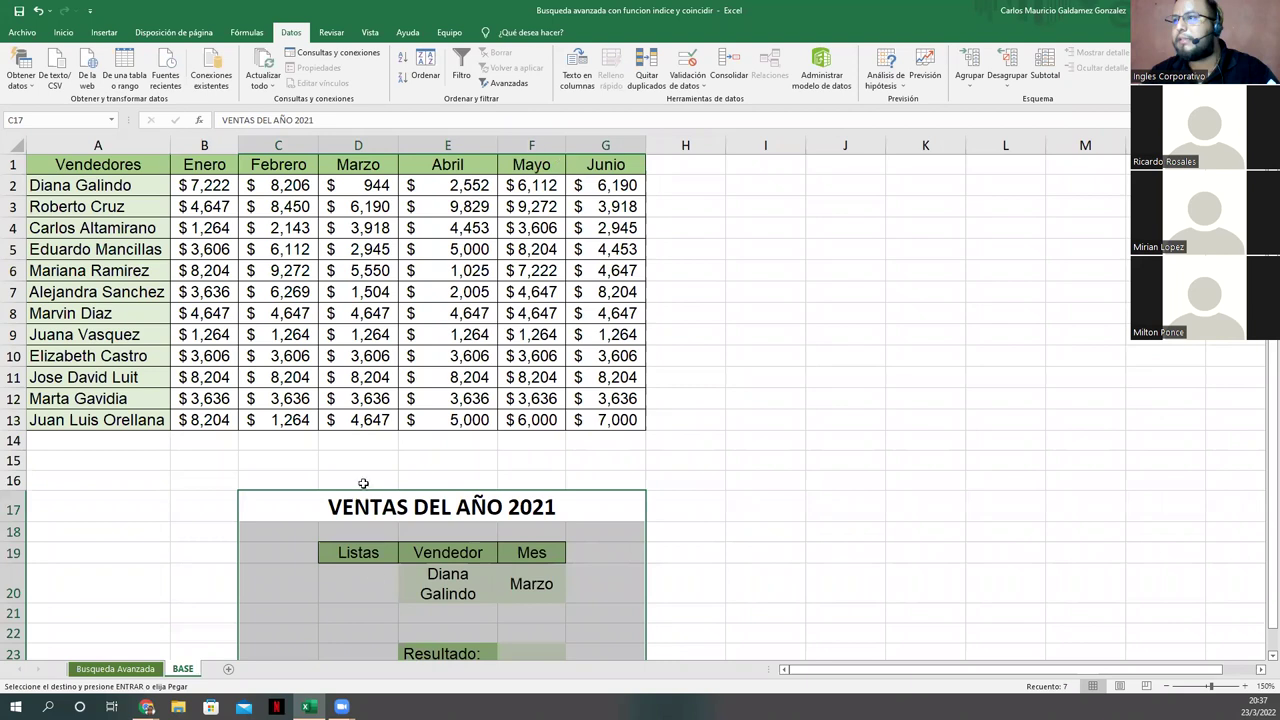
key("ctrl+w")
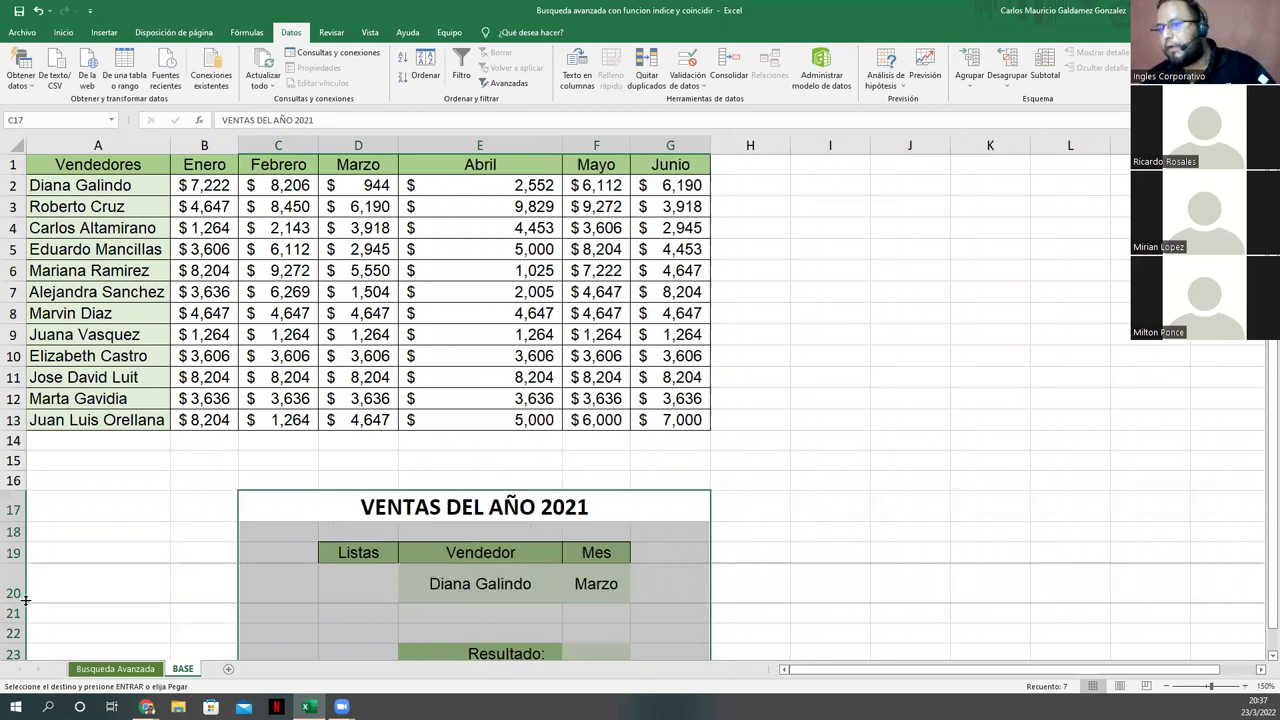
double_click(22, 603)
left_click(606, 626)
type("=")
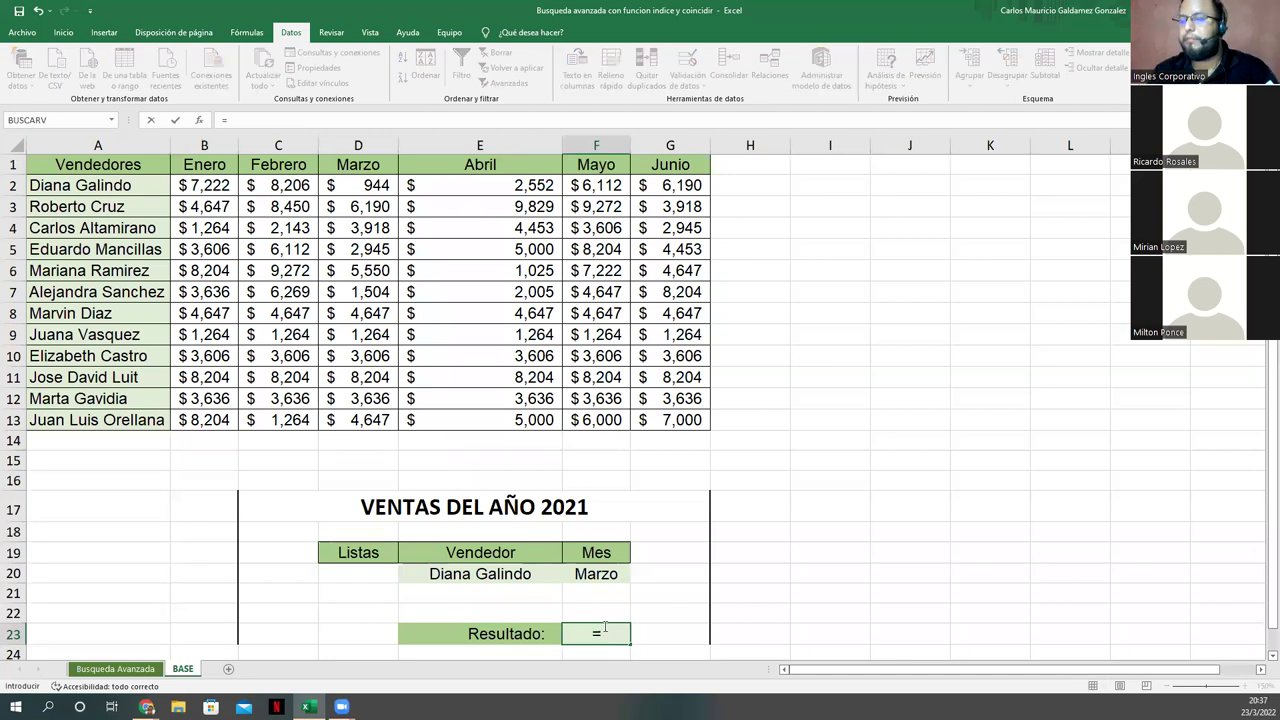
type("indice")
Step: Give INDICE the table A1:G13 and a first COINCIDIR(E20;A2:A13;0) for the seller
key("Tab")
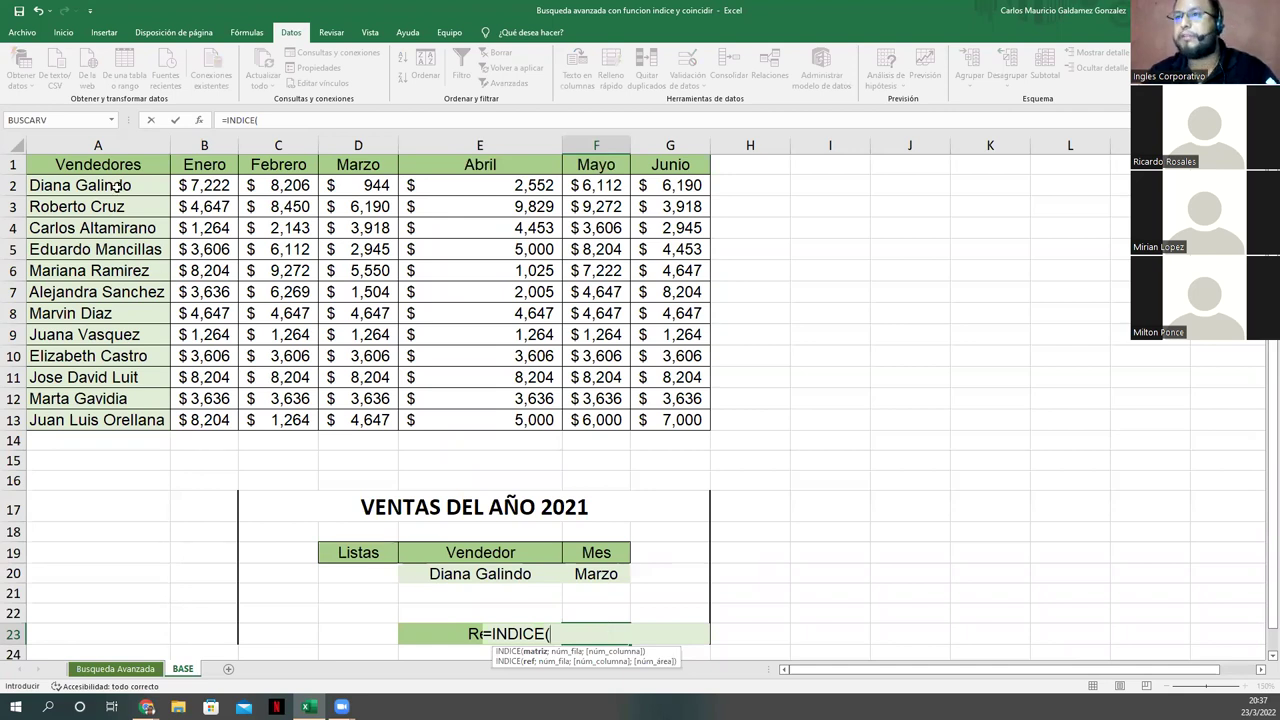
left_click_drag(624, 398, 652, 420)
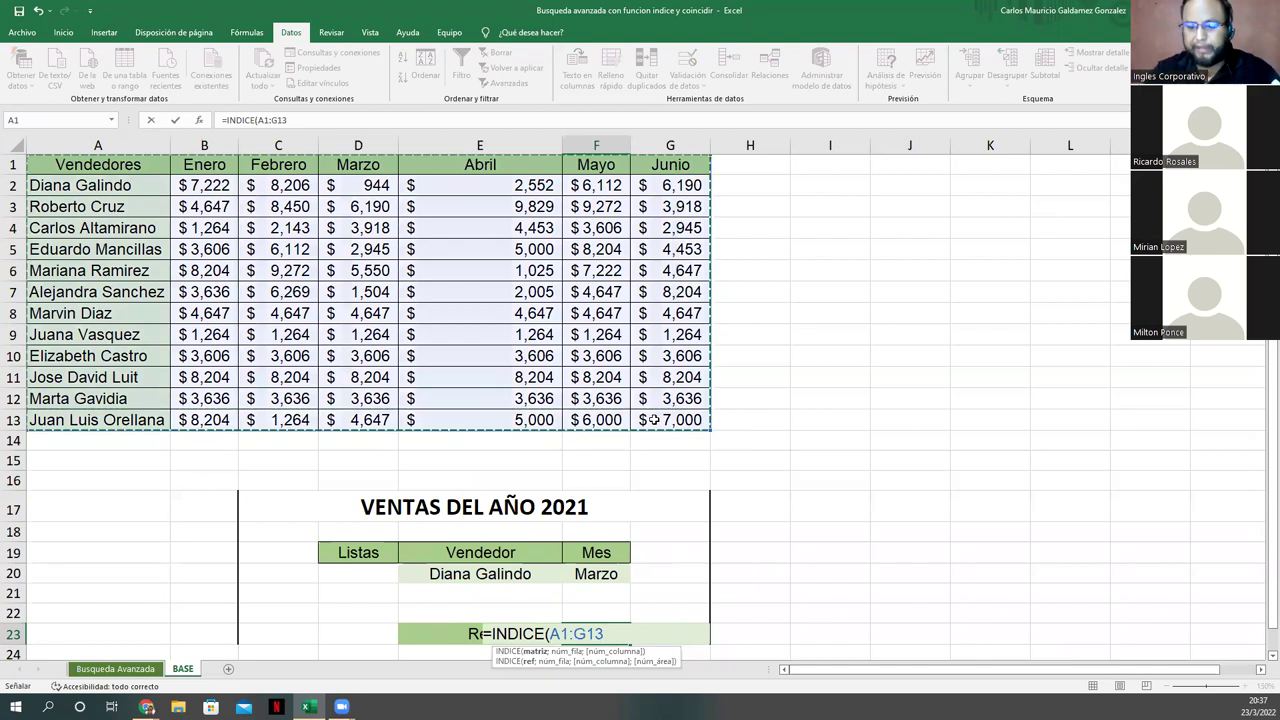
type(";CO")
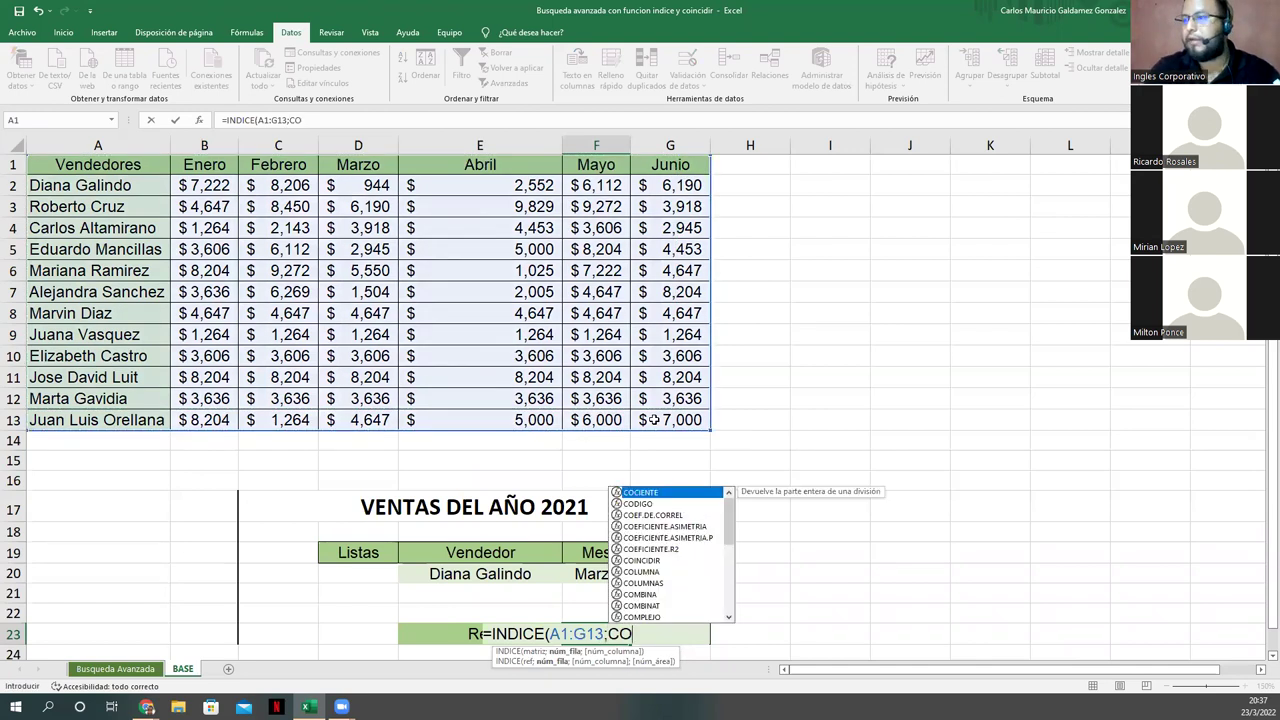
type("I")
key("Tab")
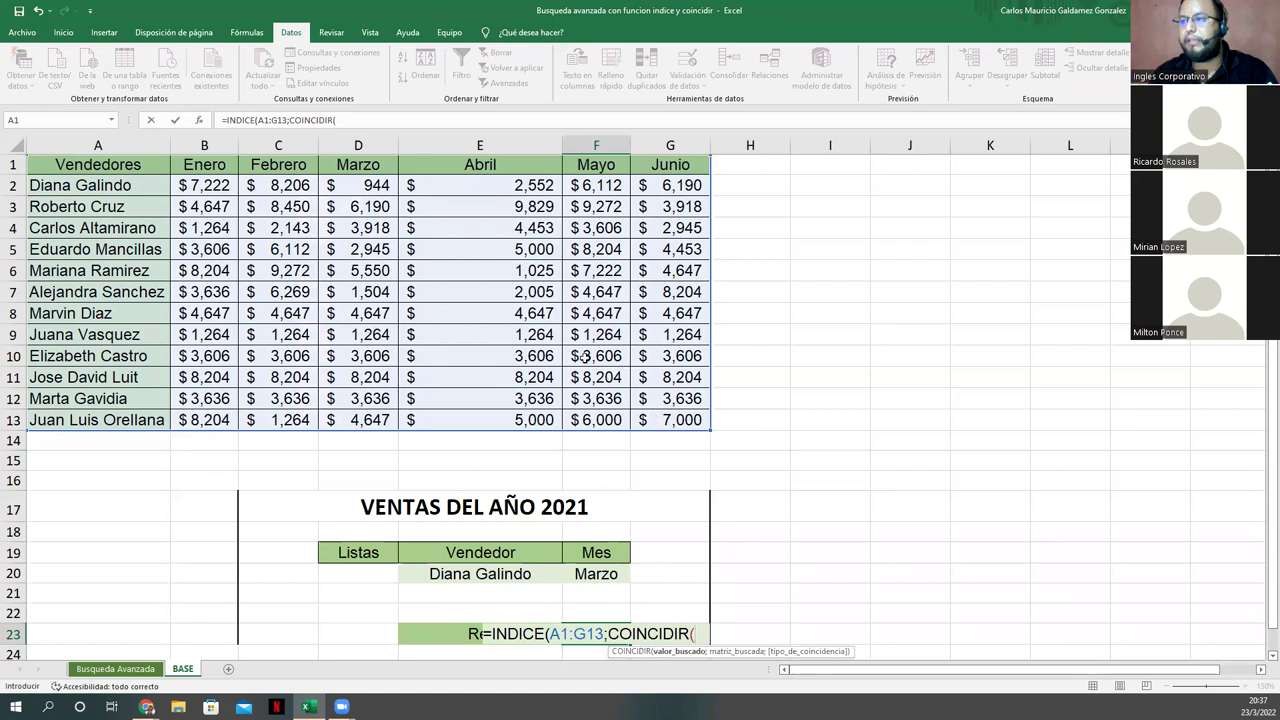
left_click(443, 574)
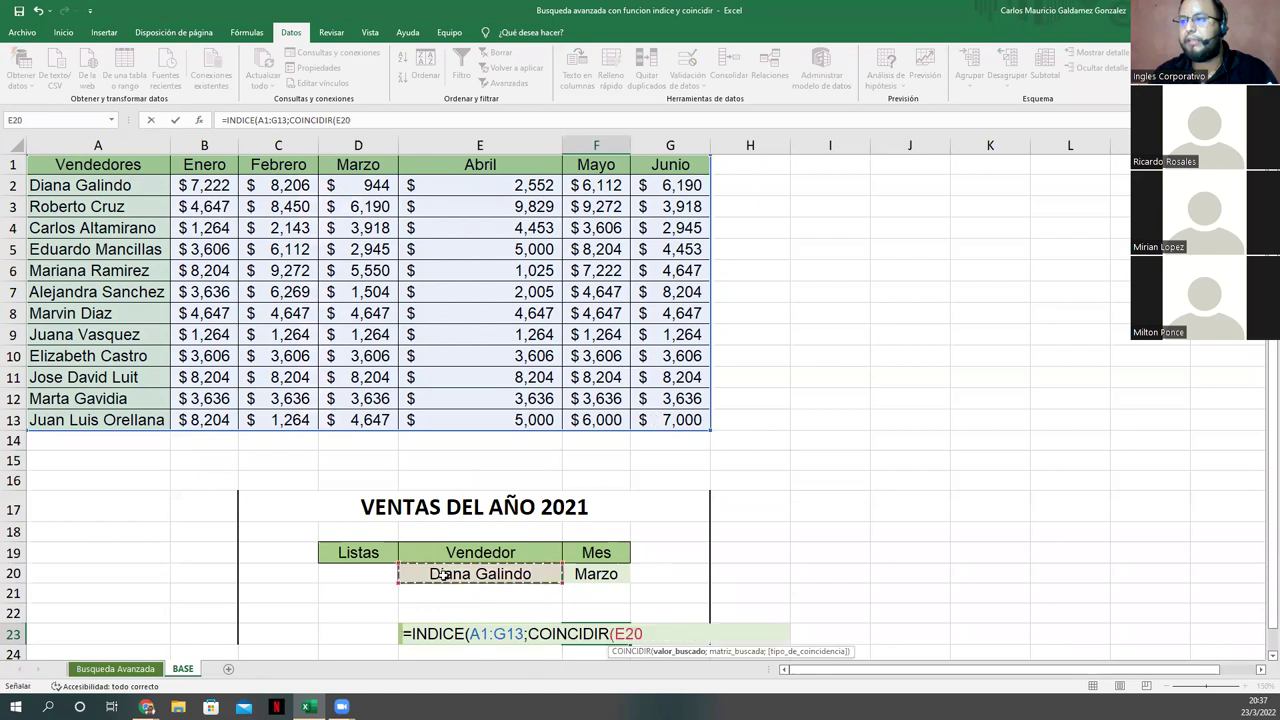
type(";")
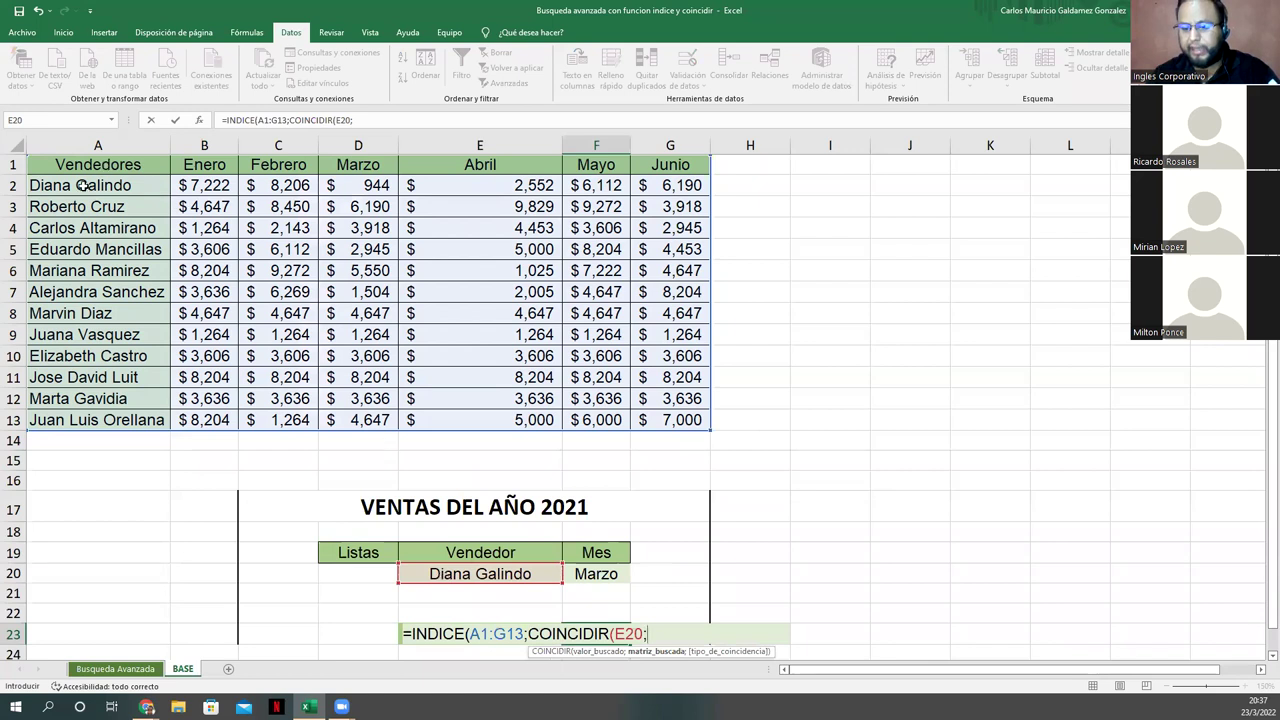
left_click_drag(80, 186, 93, 423)
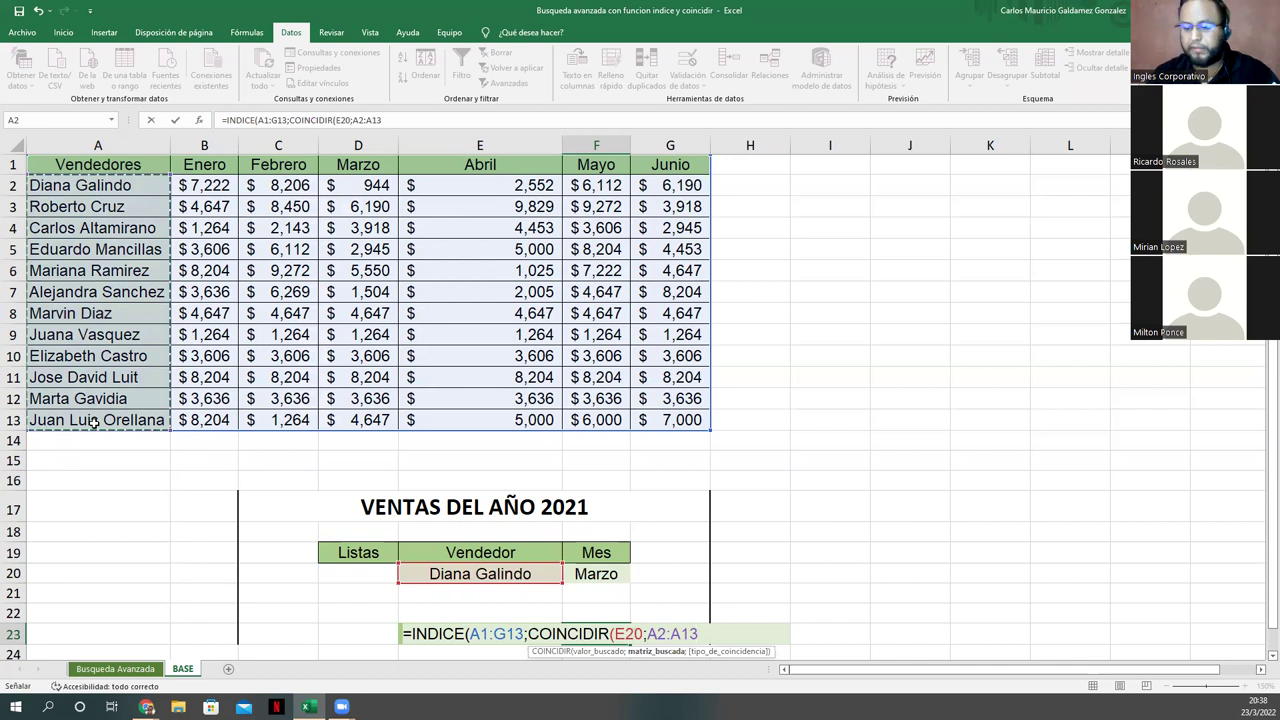
type(";0)")
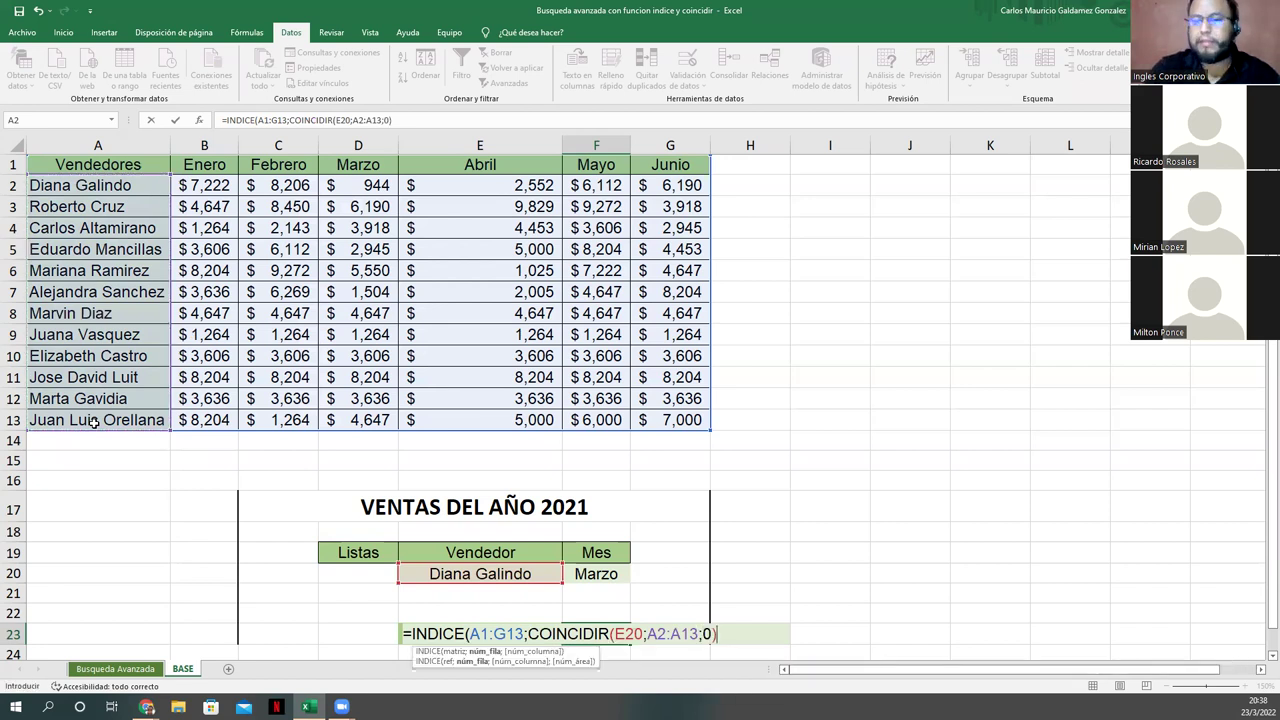
type(";coni")
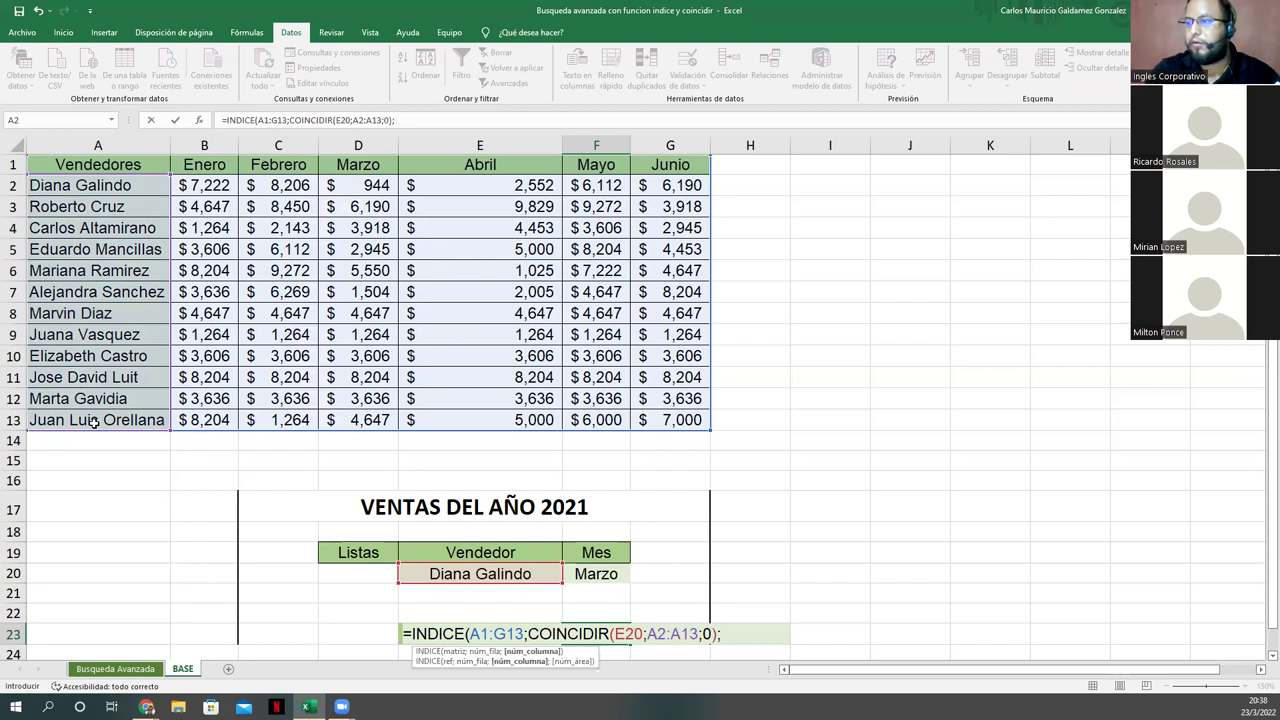
Step: Add COINCIDIR(F20;B1:G1;0) for the month, enter the formula and accept the correction
key("BackSpace")
key("BackSpace")
type("in")
key("Tab")
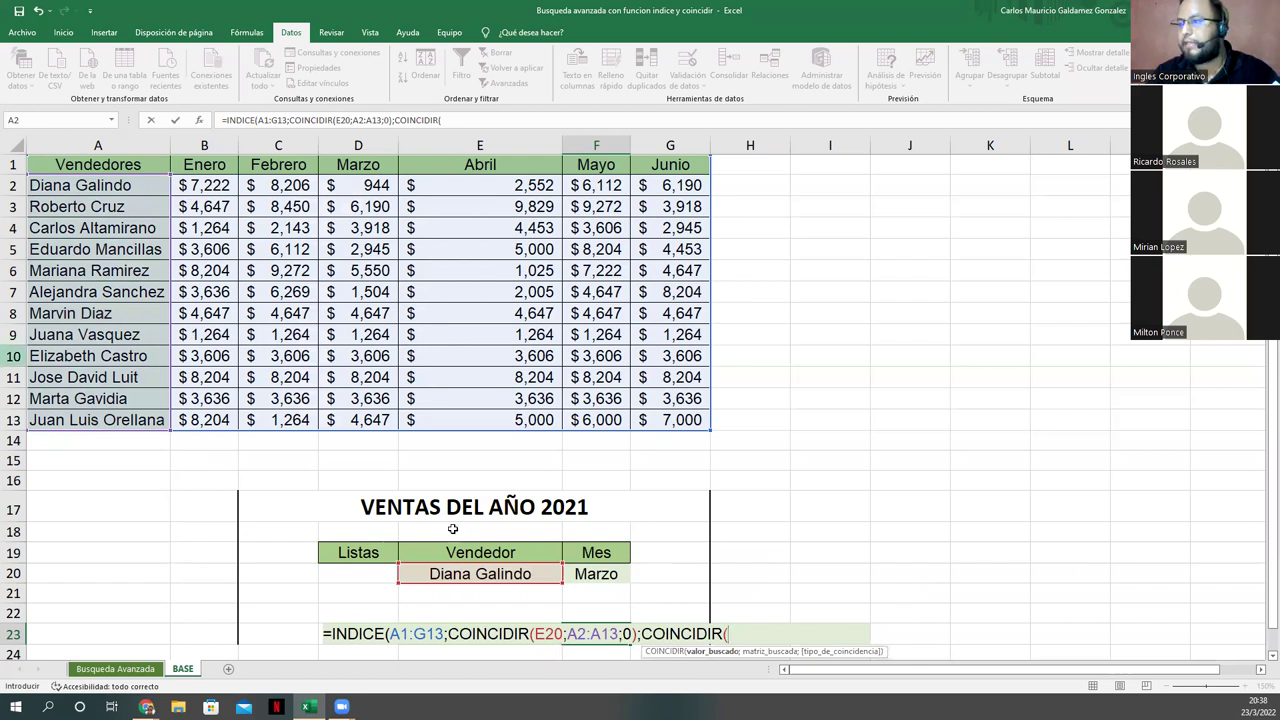
left_click(604, 571)
left_click(604, 571)
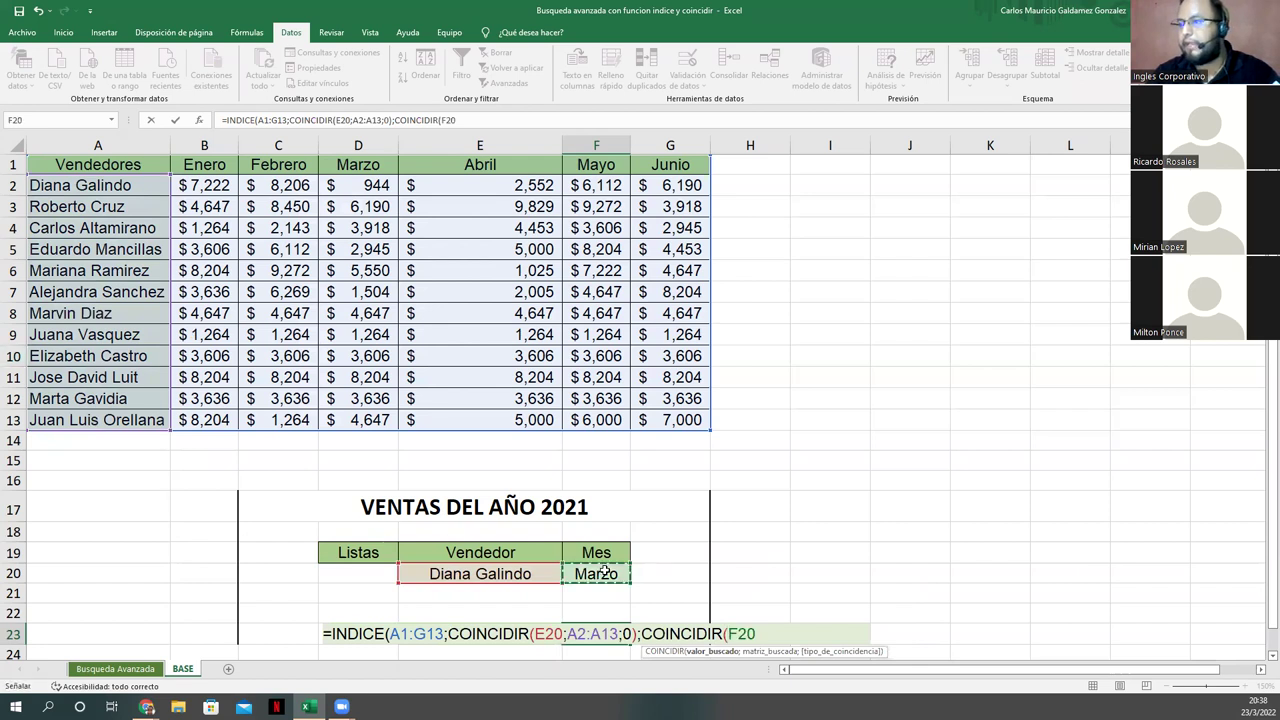
type(";")
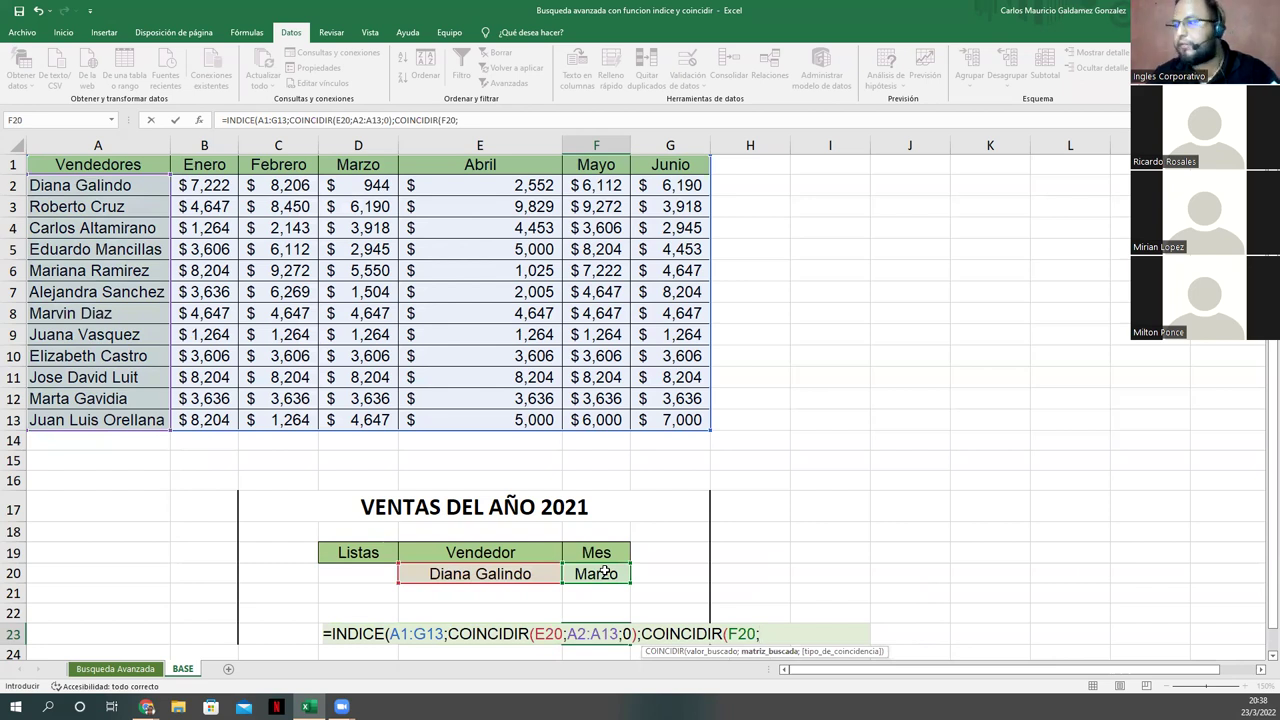
left_click(214, 164)
left_click_drag(327, 168, 652, 174)
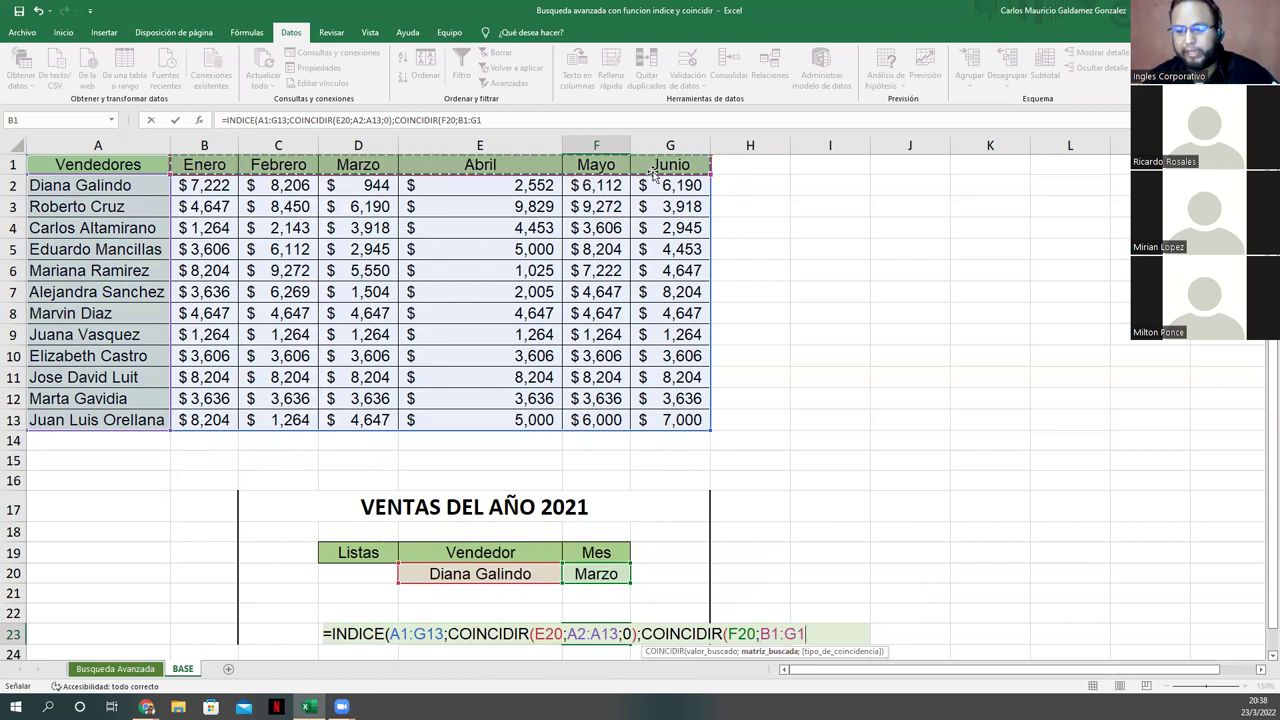
type(";")
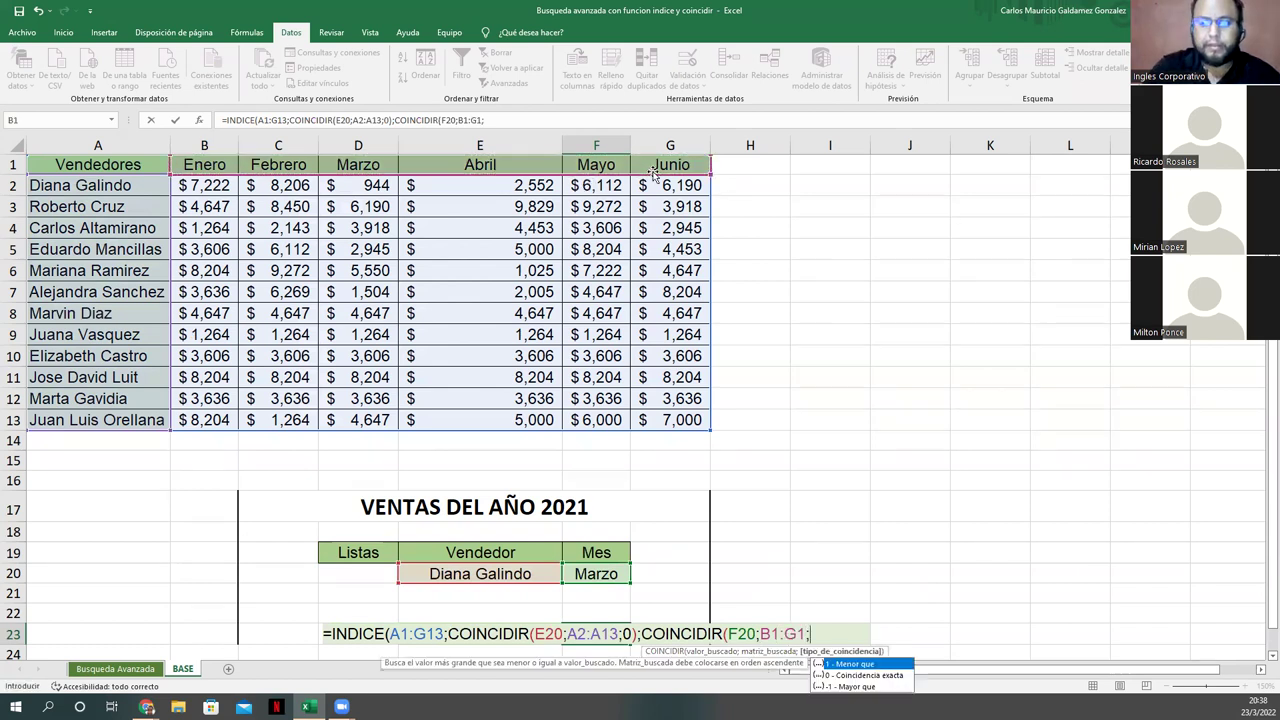
type("0)")
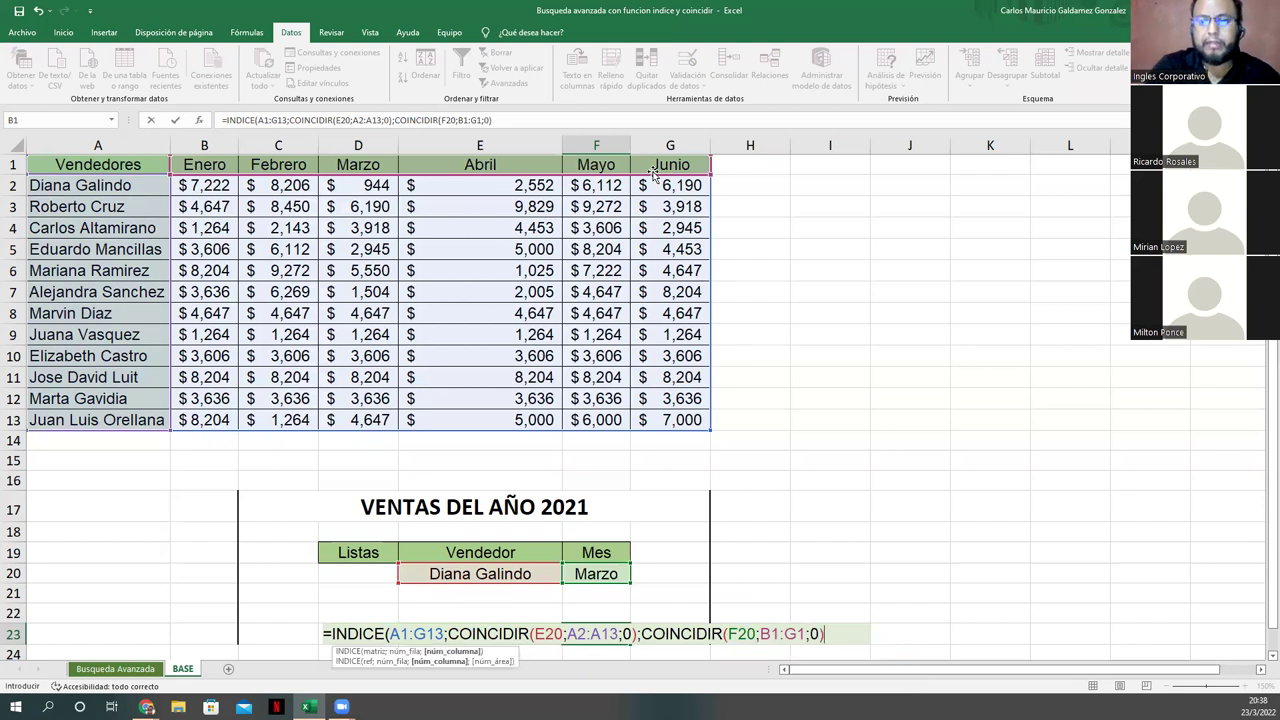
key("Return")
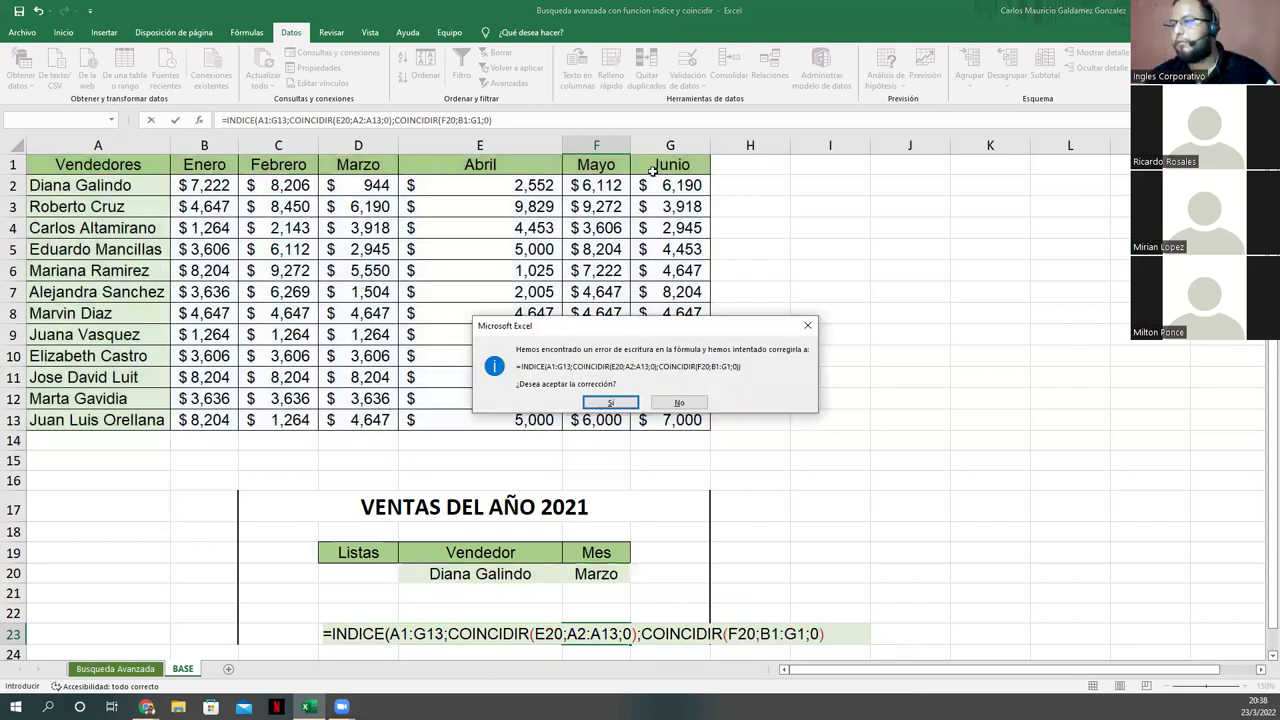
key("Return")
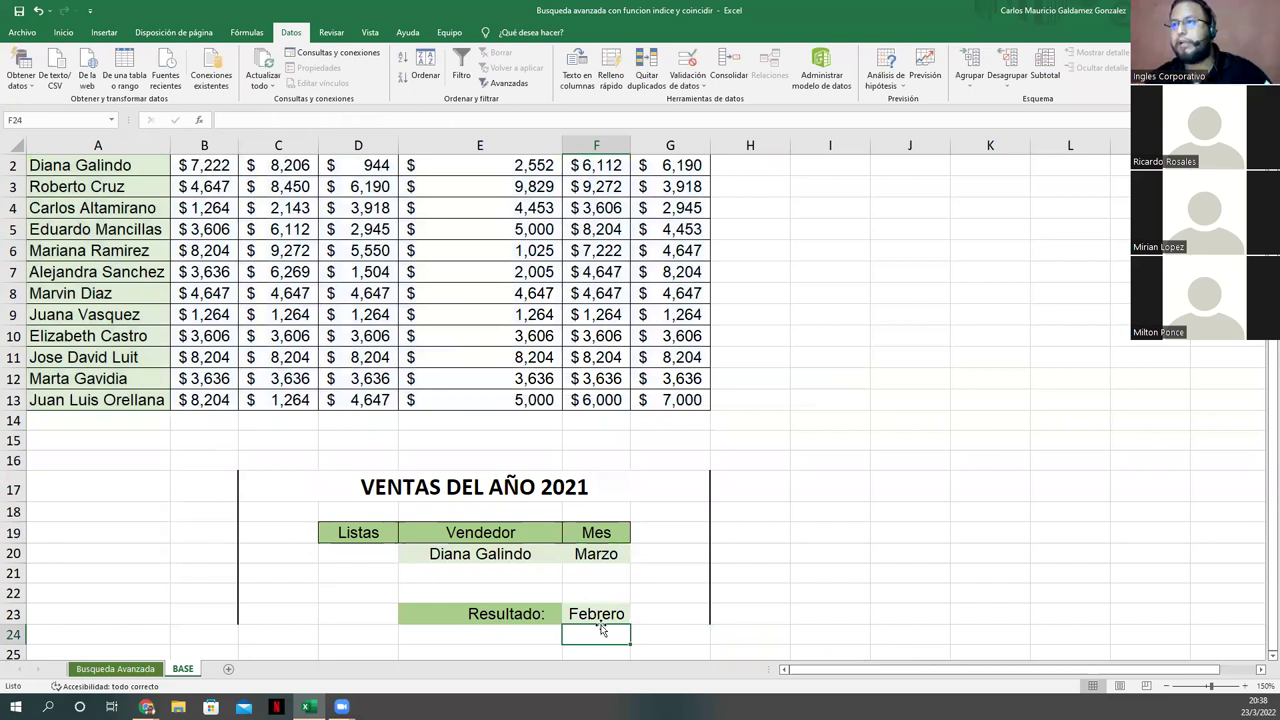
Step: Inspect the Resultado formula and check values in the sales table's Abril column
left_click(592, 619)
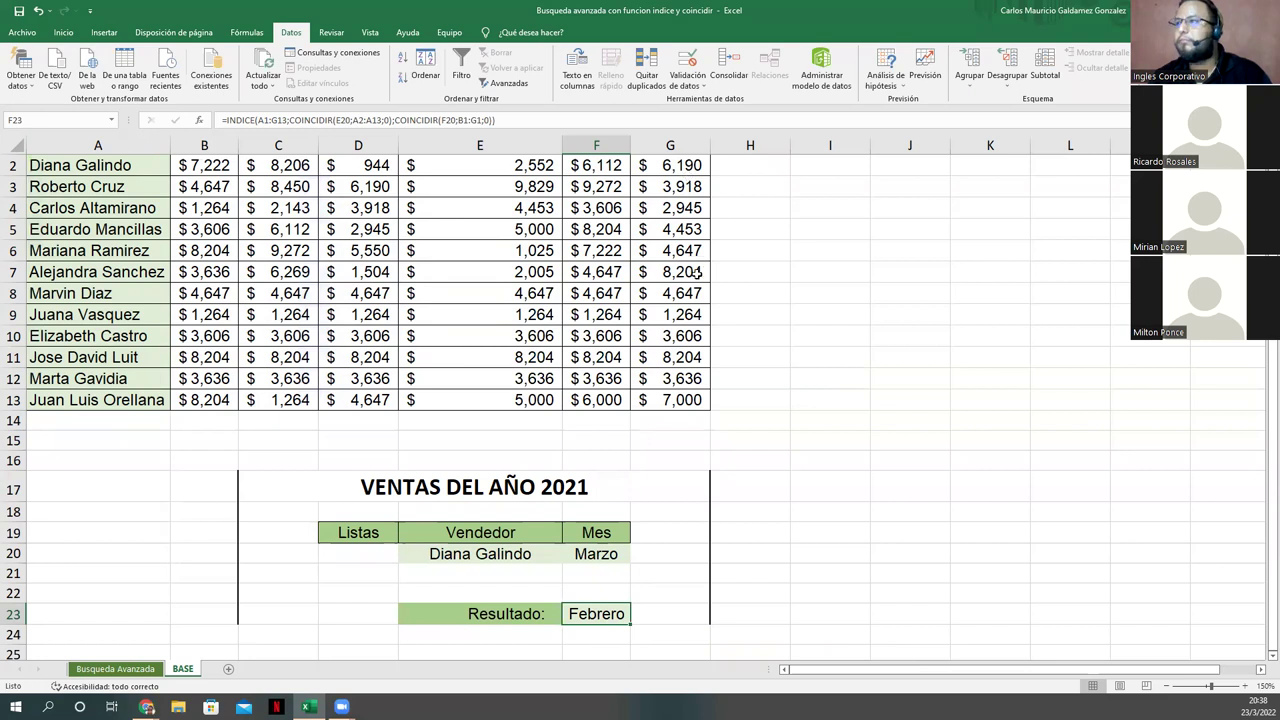
left_click(536, 232)
left_click(434, 277)
key("Up")
key("ctrl+Up")
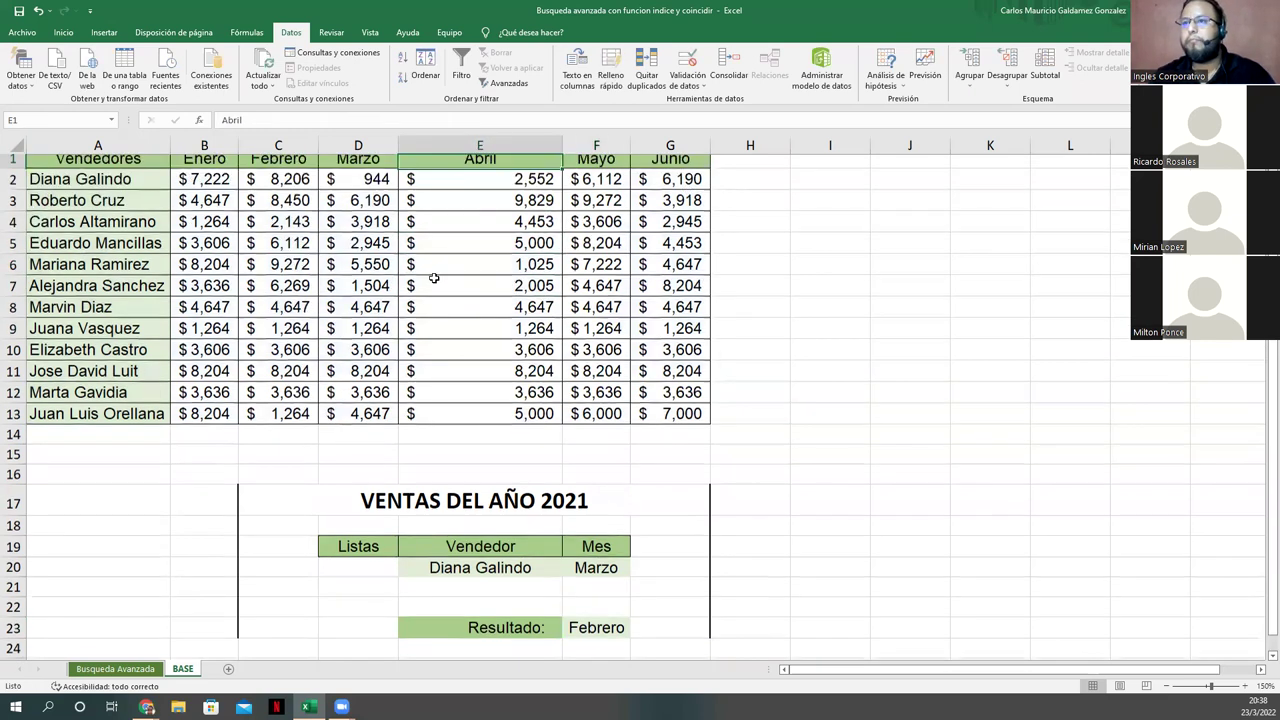
scroll(606, 636, "up", 1)
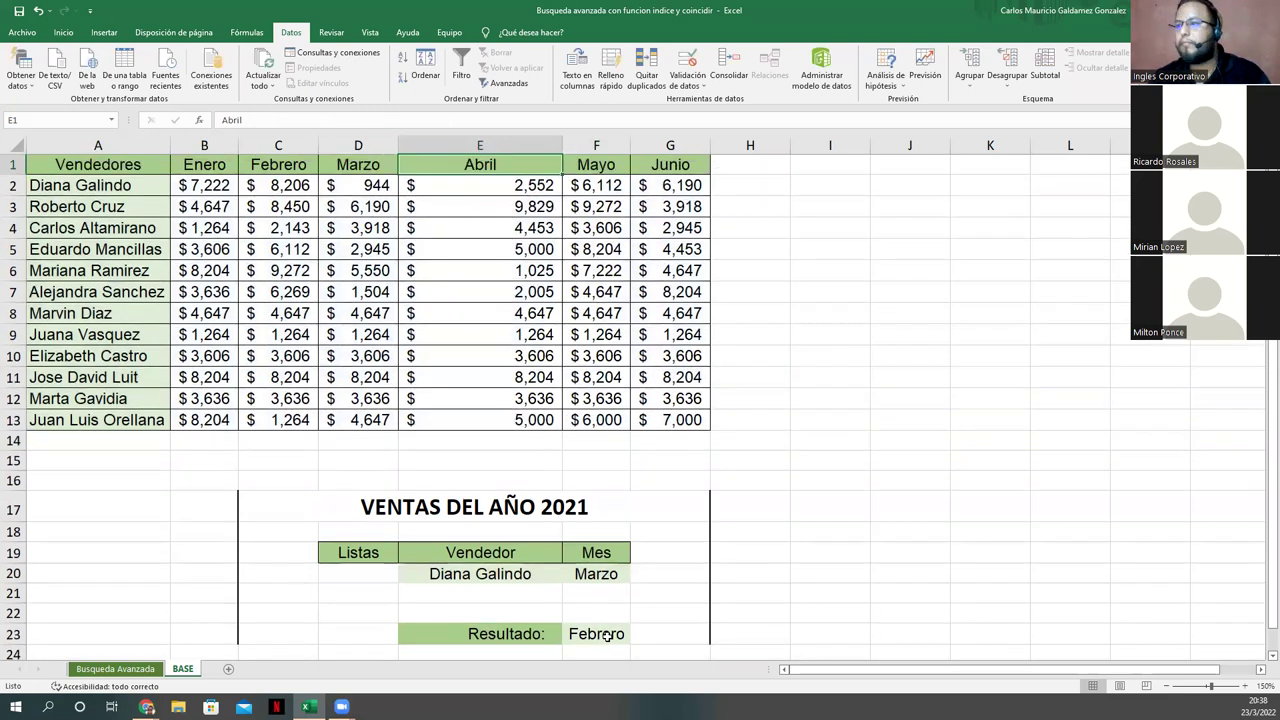
left_click(605, 636)
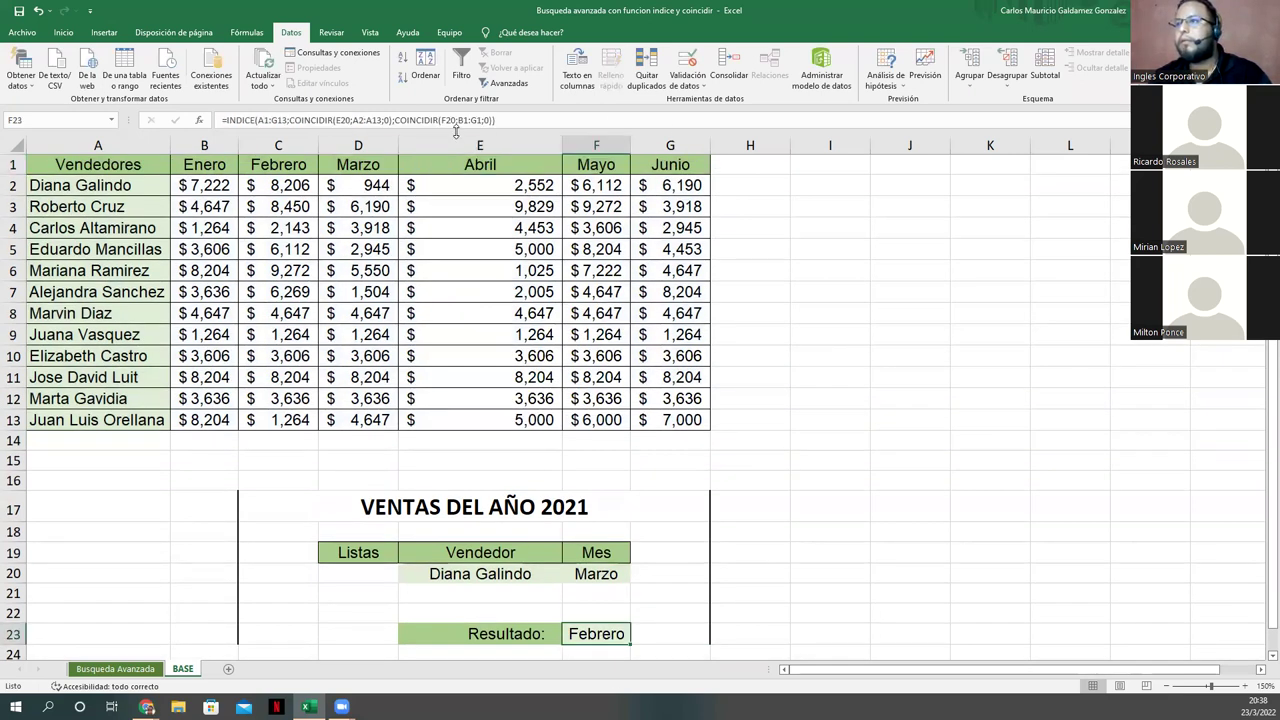
Step: Change the month match range to B2:G13, keep the INDICE table at A1:G13, and commit
left_click(462, 120)
double_click(468, 120)
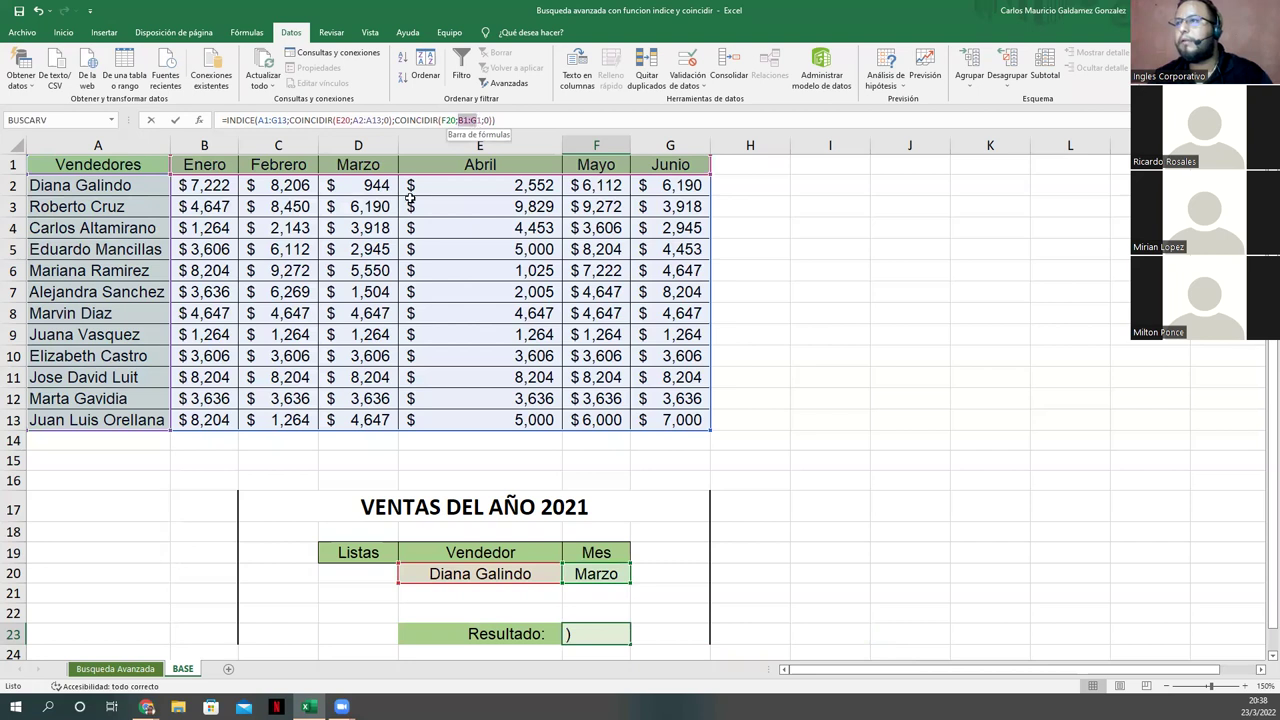
left_click_drag(406, 180, 449, 202)
left_click_drag(710, 203, 710, 202)
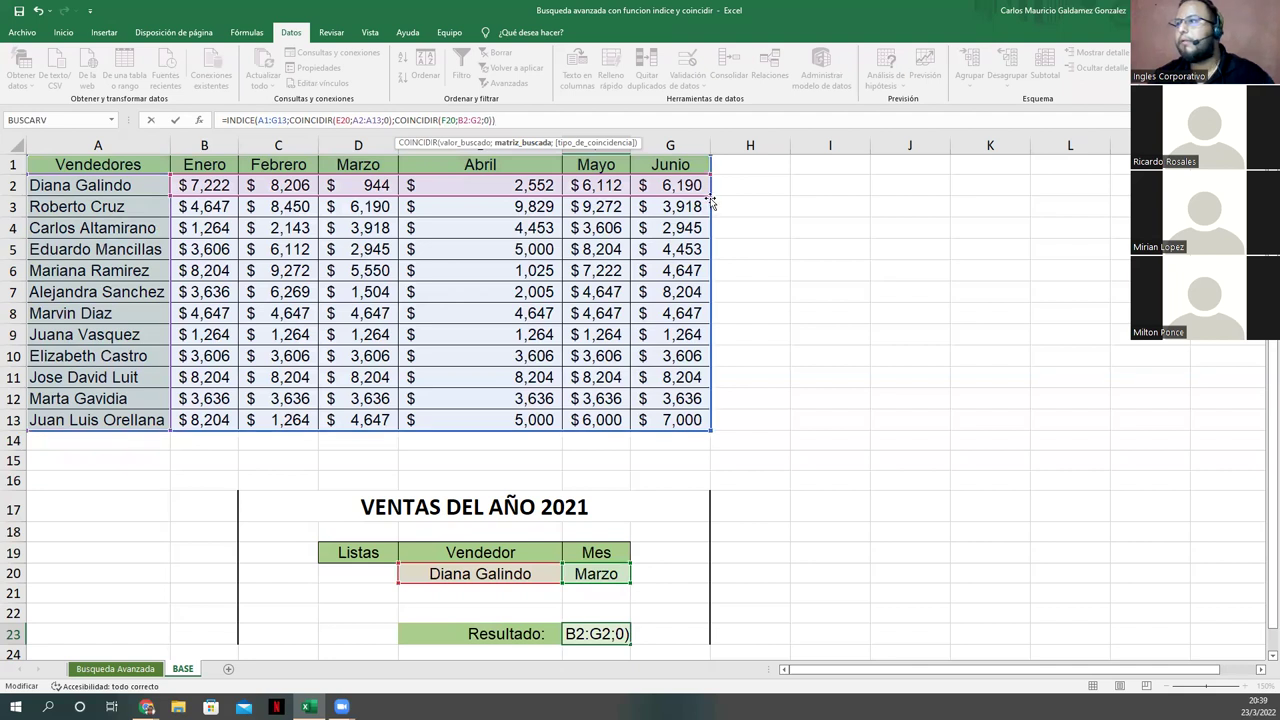
left_click_drag(710, 230, 708, 242)
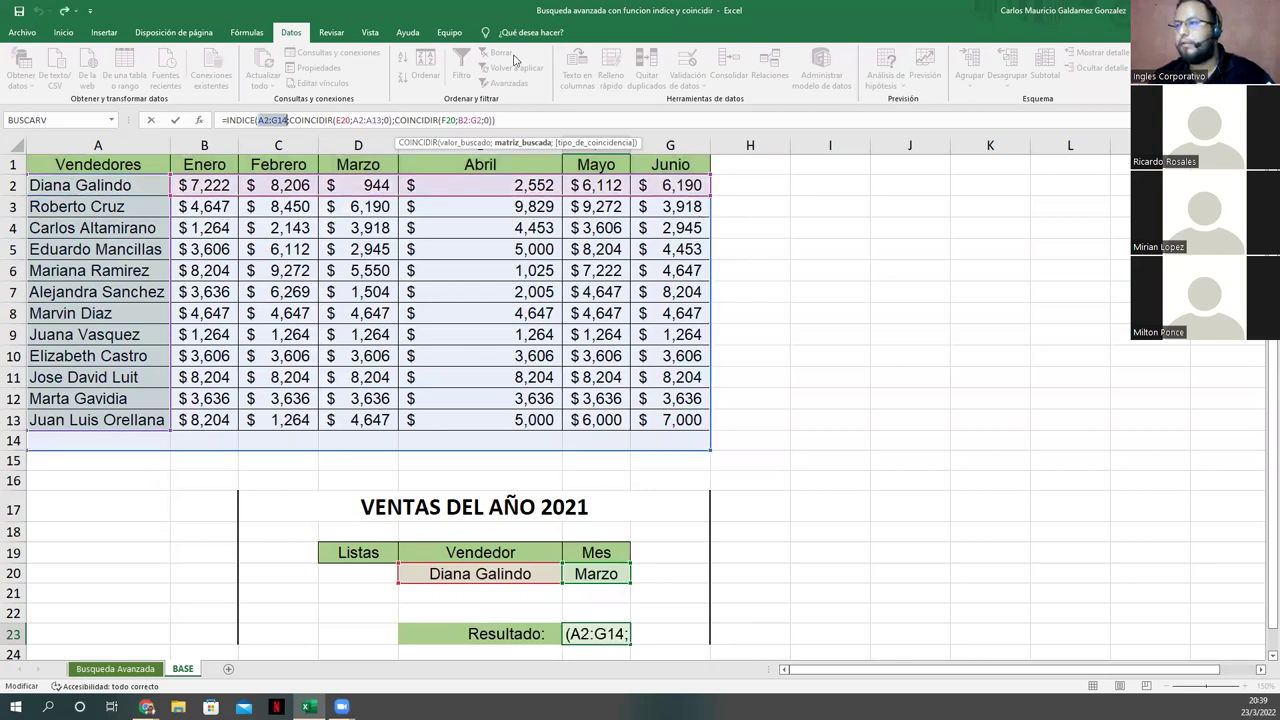
type("2")
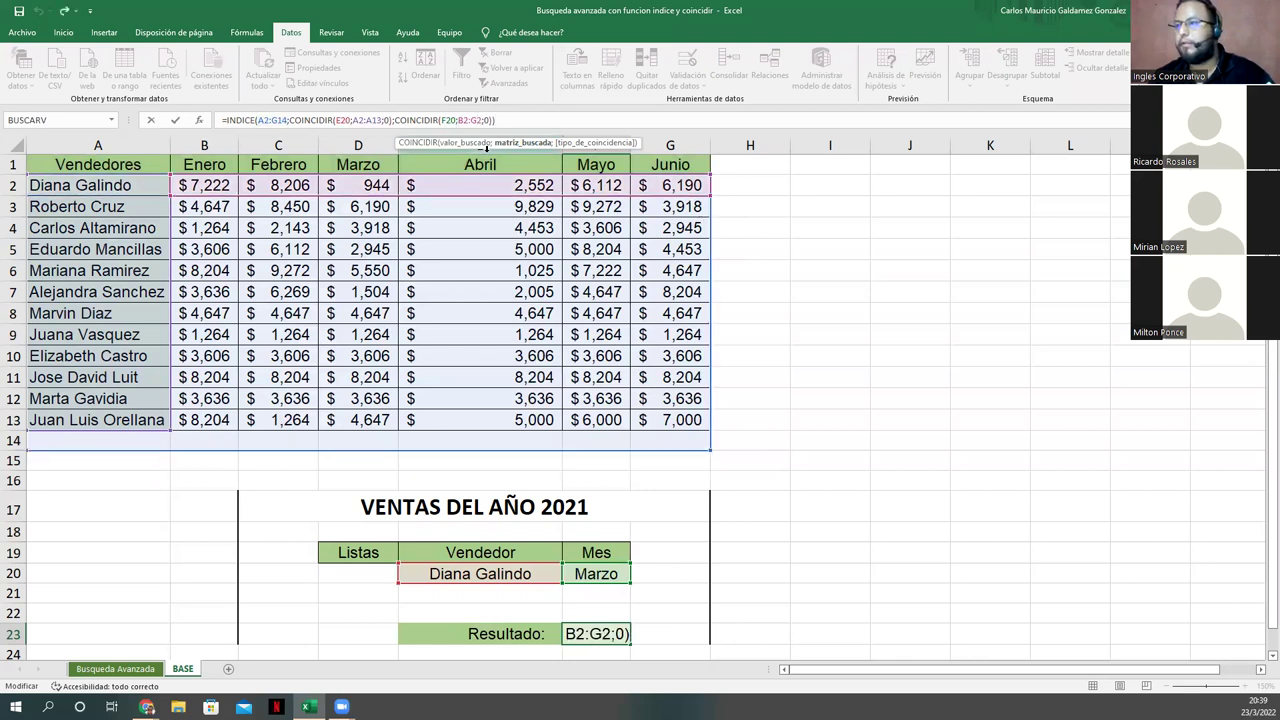
key("BackSpace")
type("13")
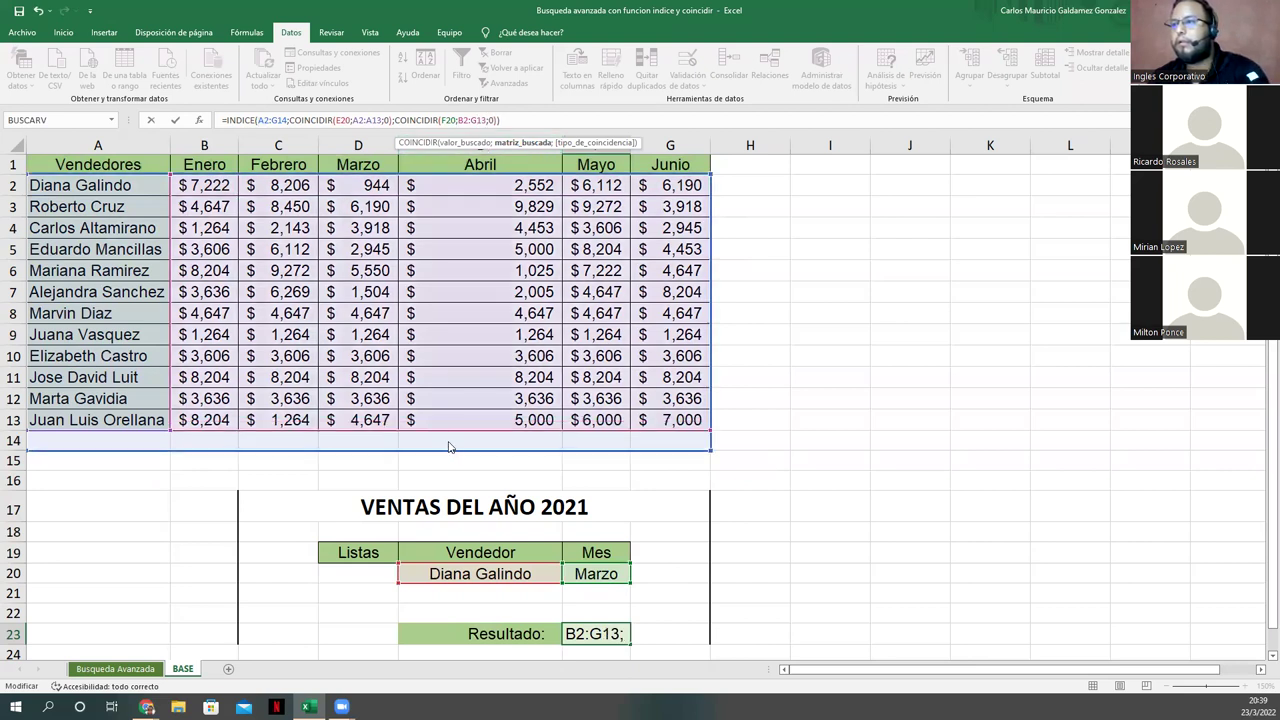
left_click_drag(447, 438, 446, 418)
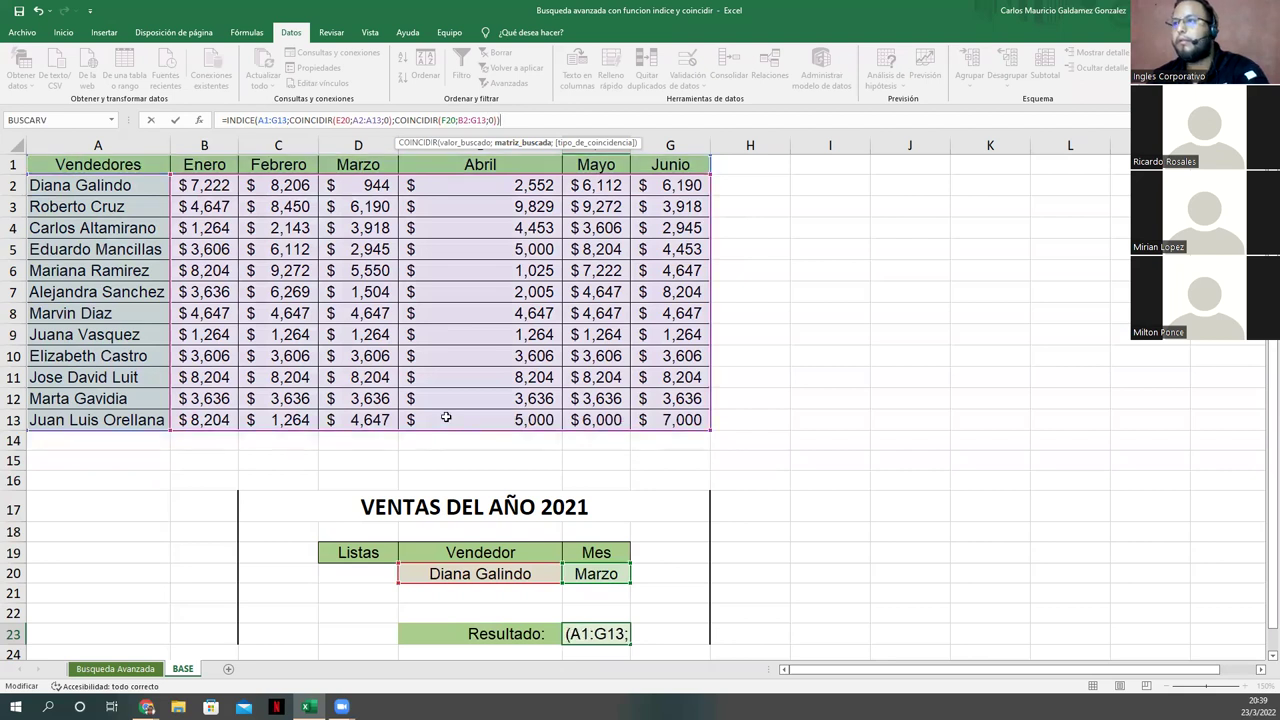
key("Return")
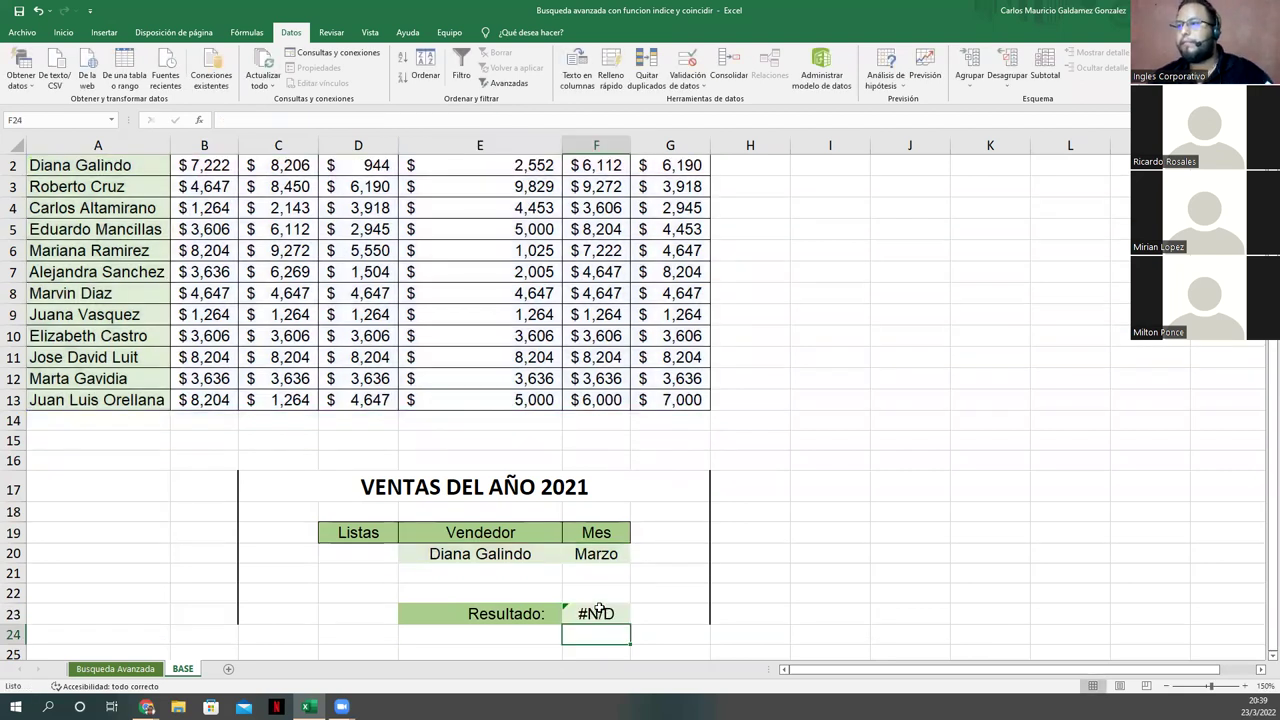
Step: Delete the empty row 15 above the sales form
double_click(597, 612)
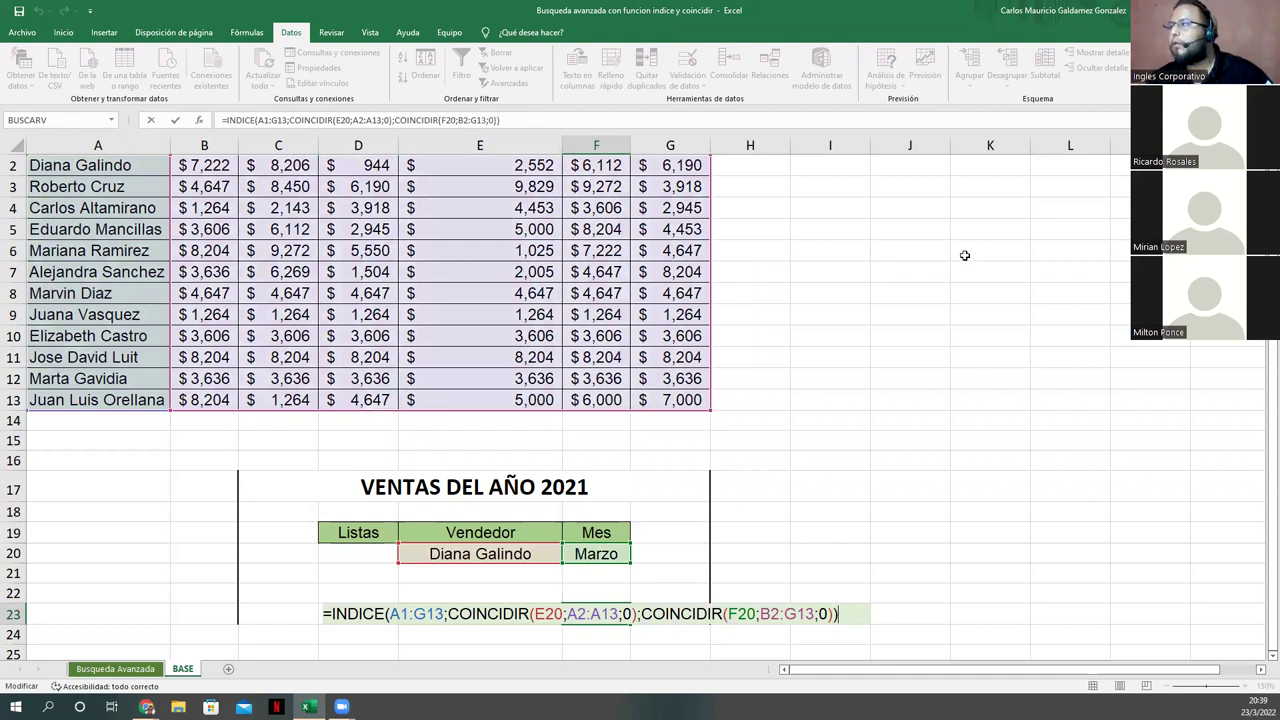
right_click(14, 440)
left_click(50, 543)
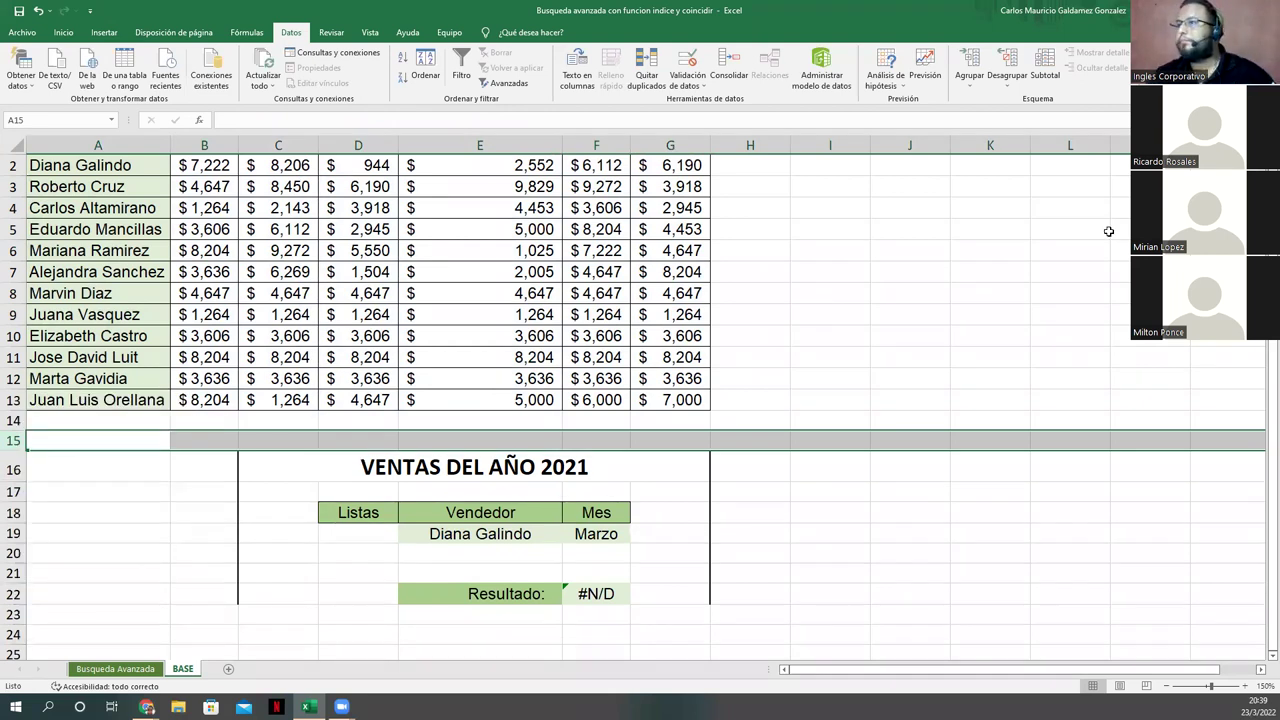
scroll(577, 608, "up", 1)
Step: Reopen the Resultado formula to review its shifted E19 and A2:A13 references
left_click(577, 612)
double_click(577, 611)
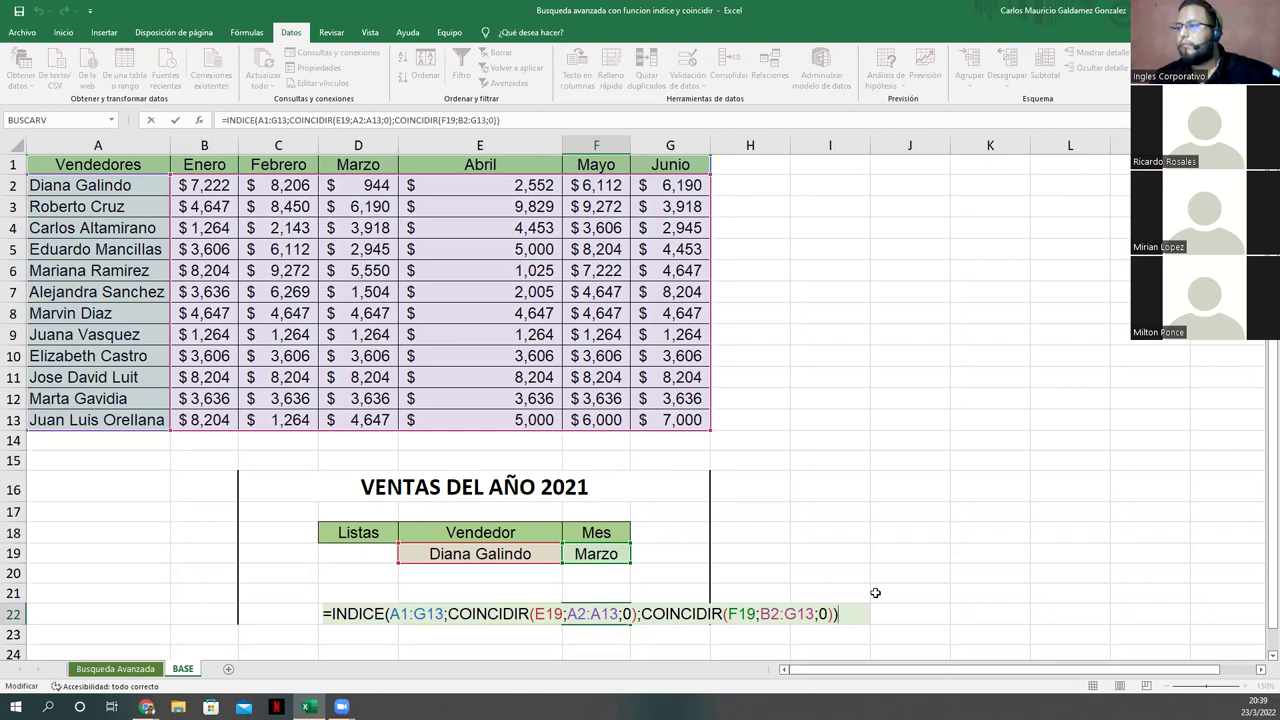
key("Left")
key("Left")
key("Left")
key("Left")
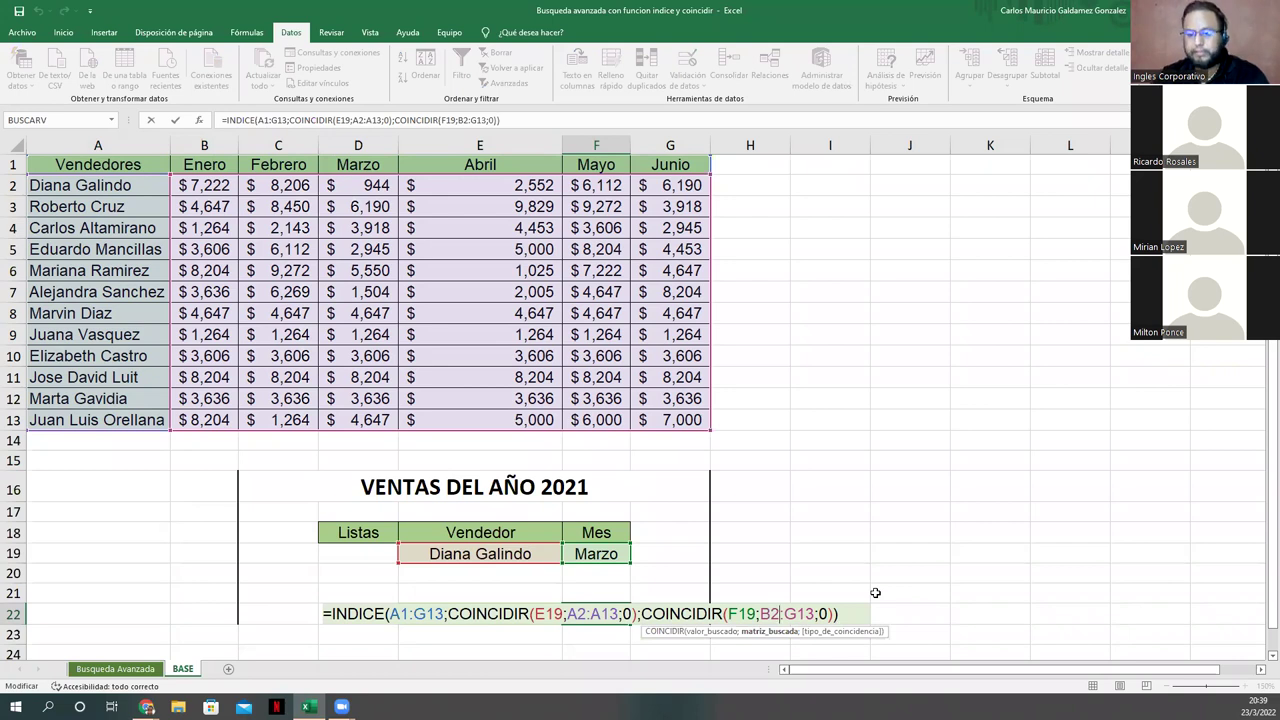
left_click(505, 548)
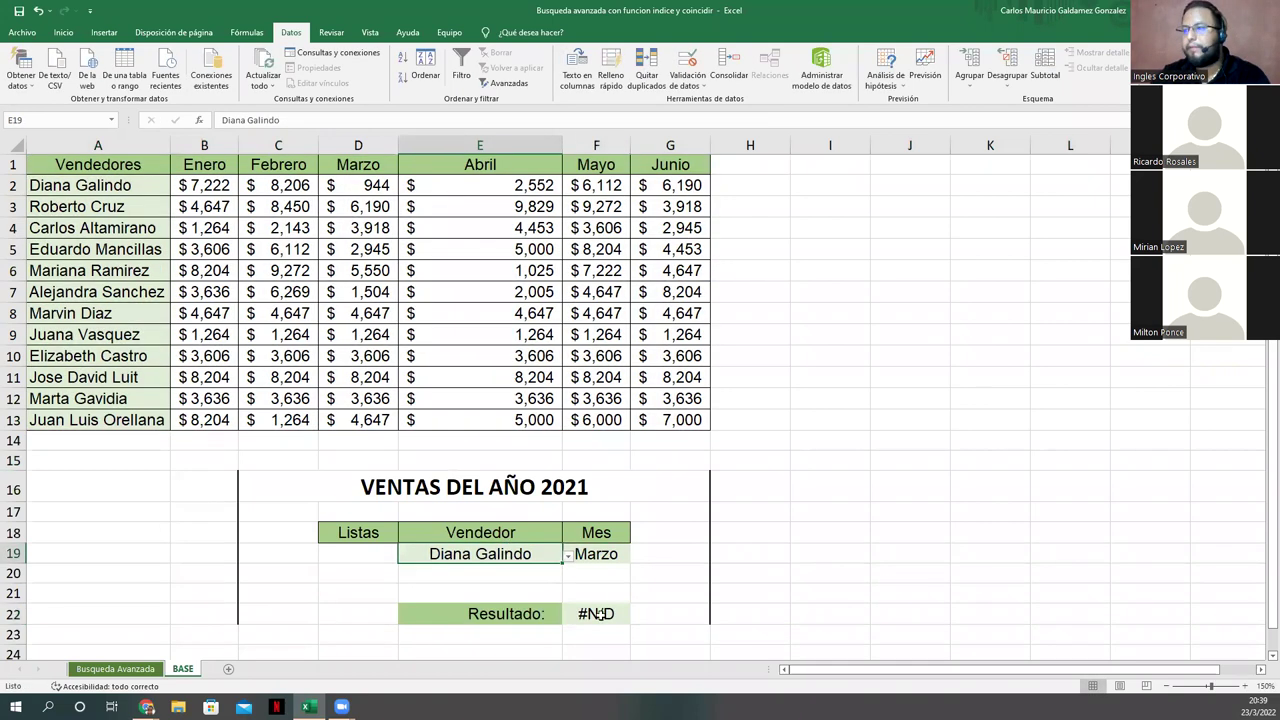
double_click(598, 614)
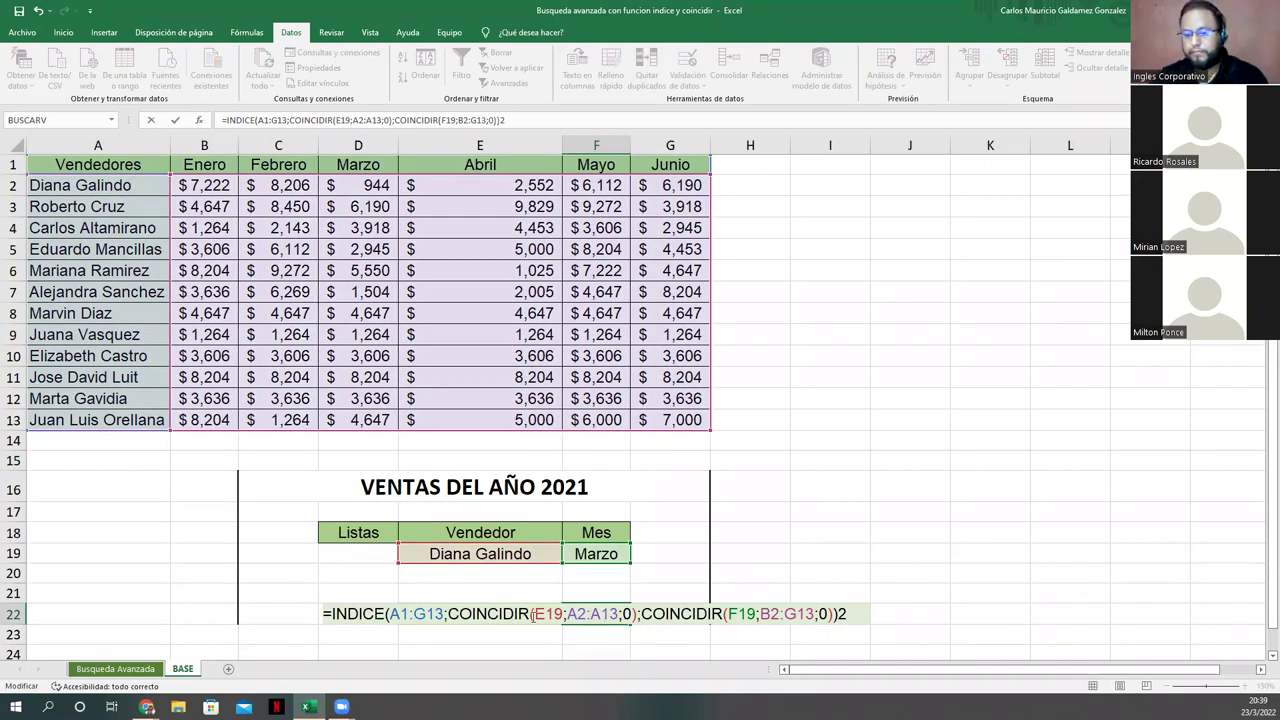
double_click(555, 614)
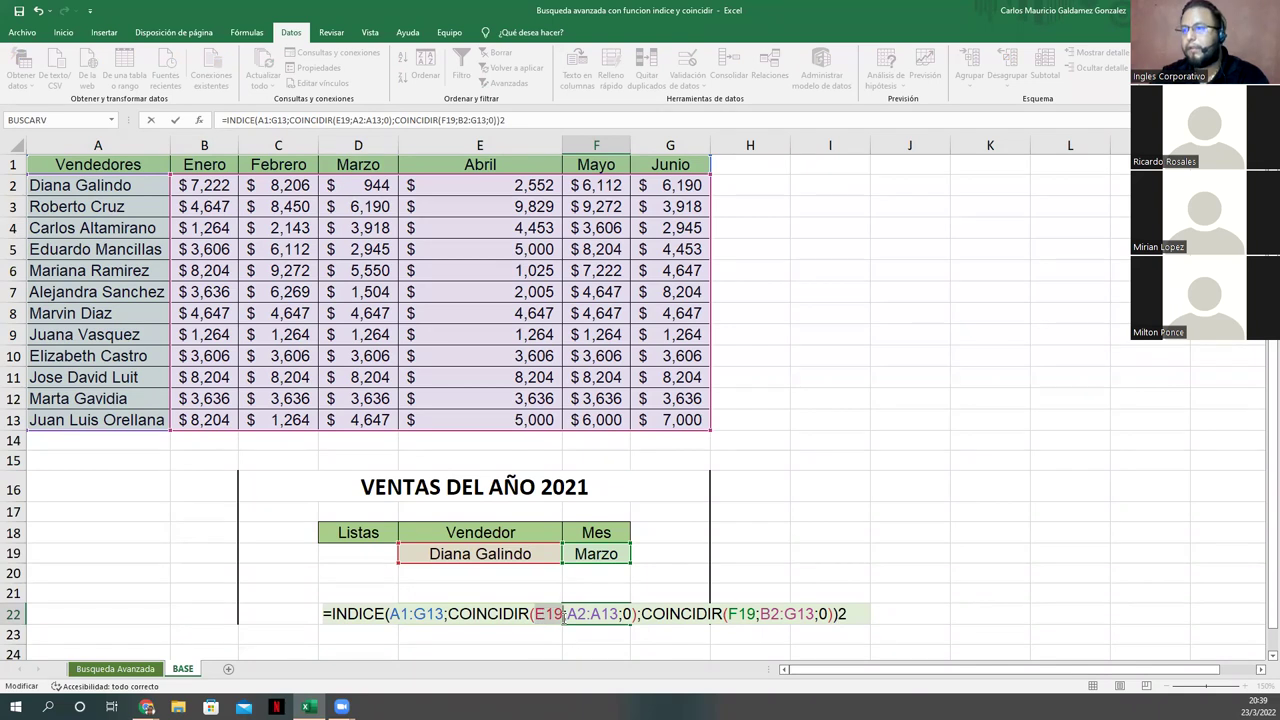
left_click_drag(567, 614, 618, 616)
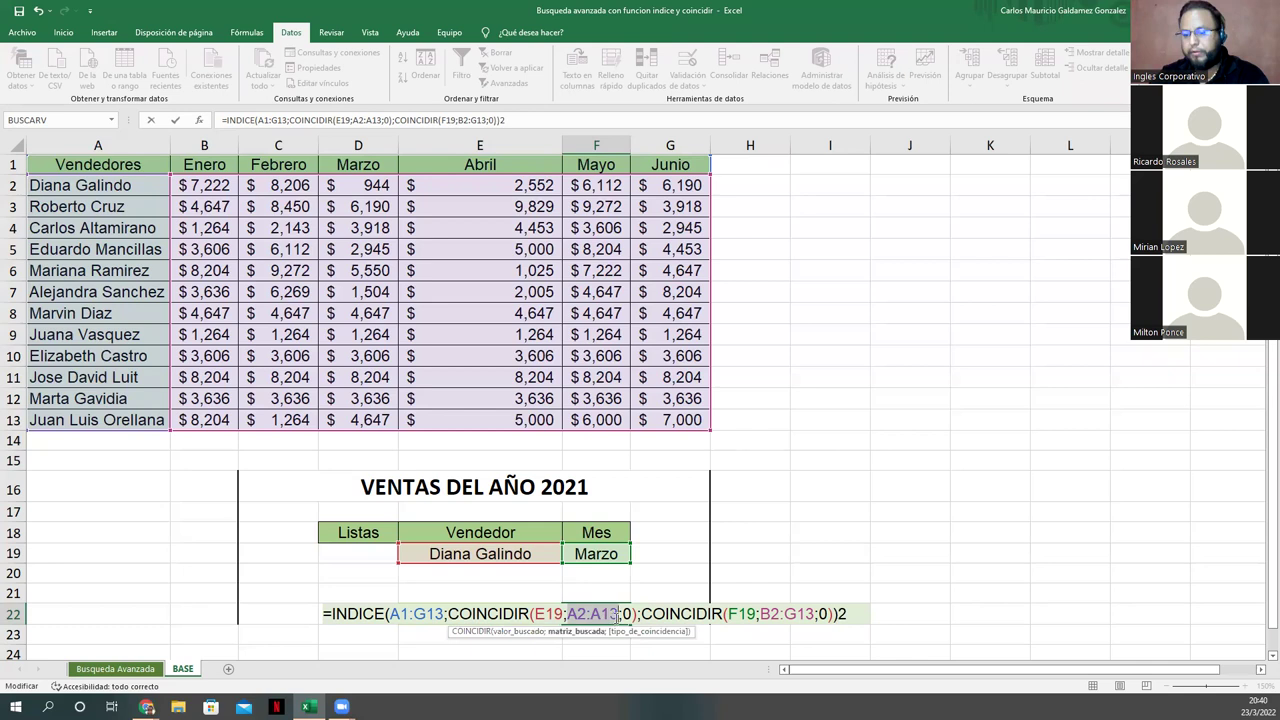
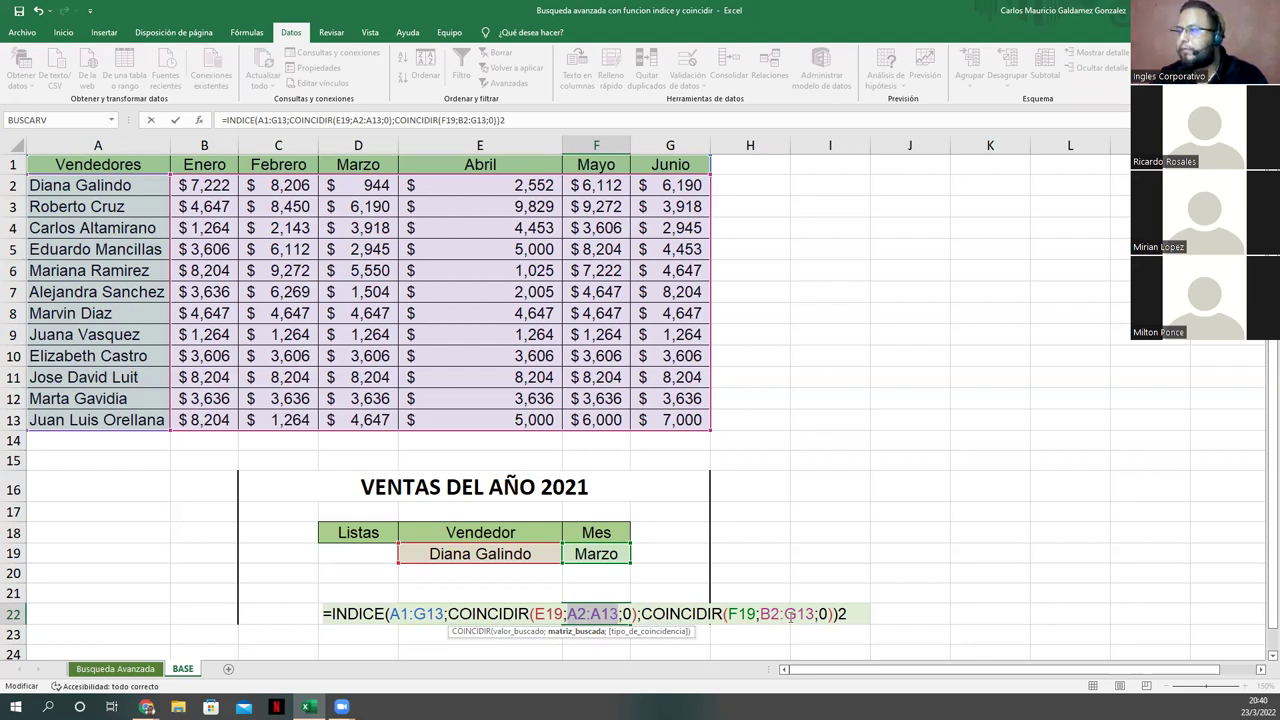
Step: Change the month range in F22's formula from B2:G13 to B1:G13, accepting Excel's suggested correction
left_click(817, 620)
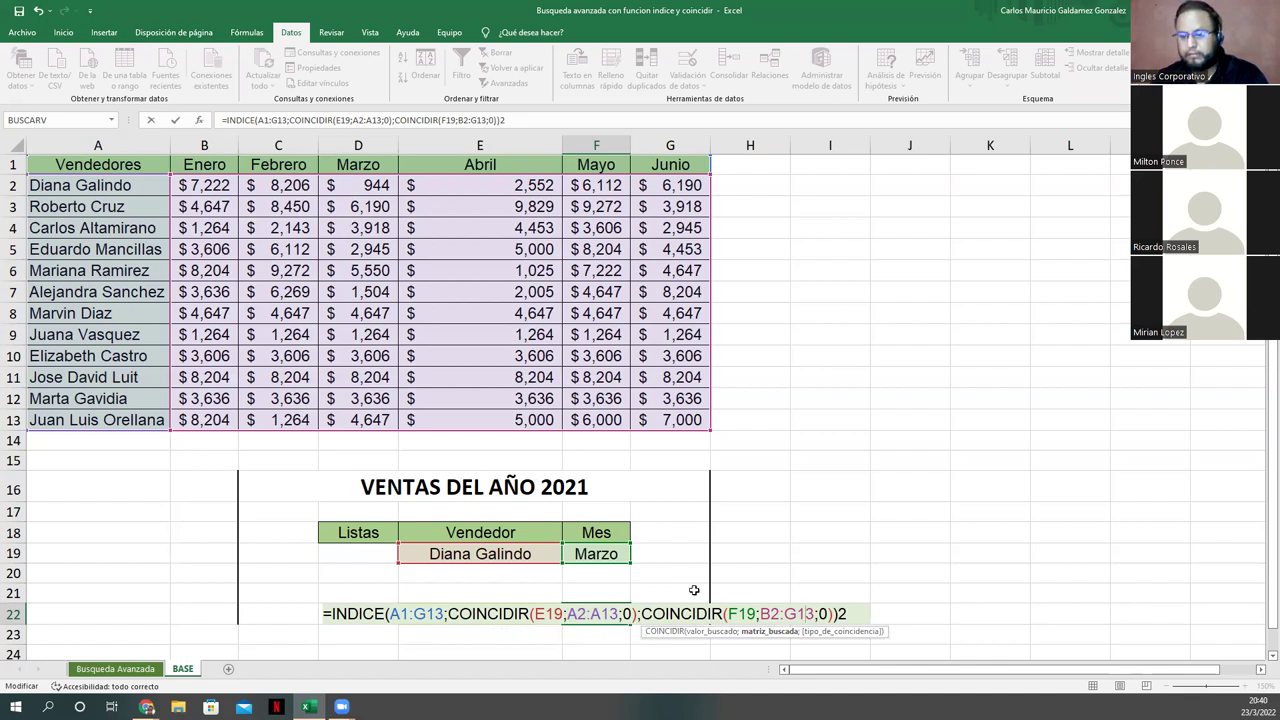
left_click(775, 614)
key("BackSpace")
type("1")
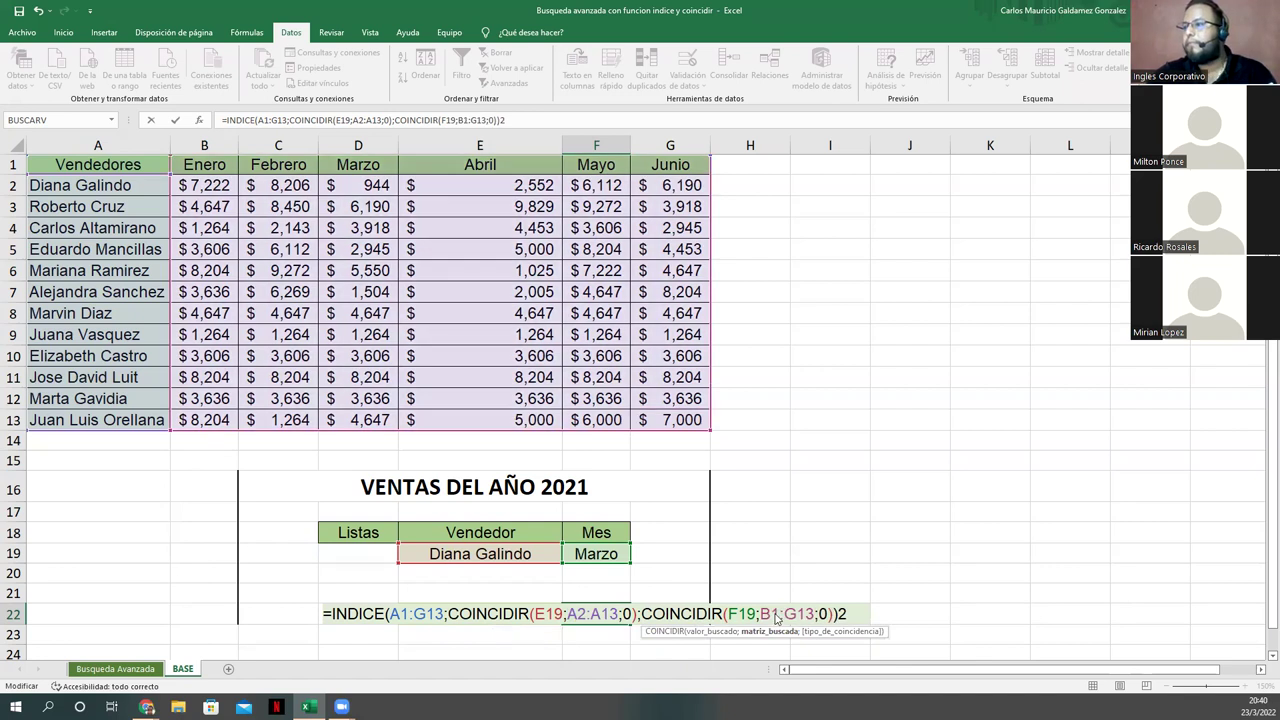
key("Return")
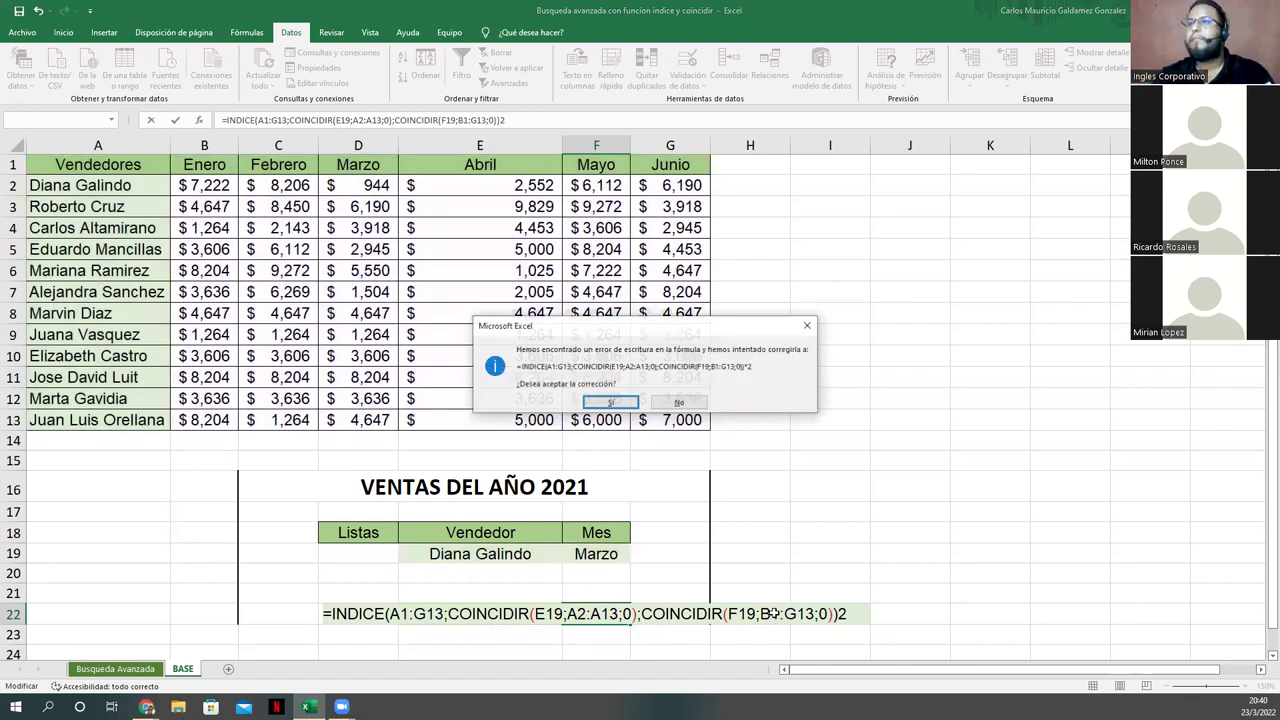
key("Return")
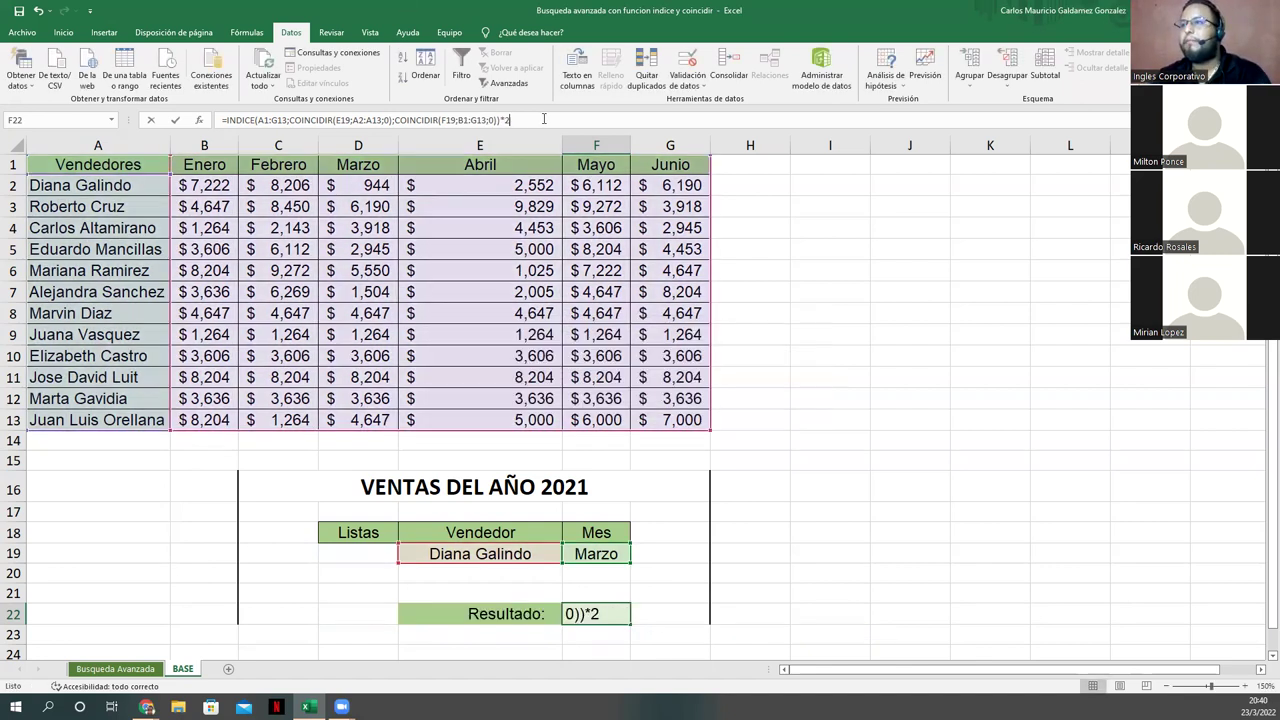
Step: Remove the stray trailing 2 from the formula and commit it; the result is #N/D
left_click(544, 119)
key("BackSpace")
key("Left")
key("Left")
key("Left")
key("Left")
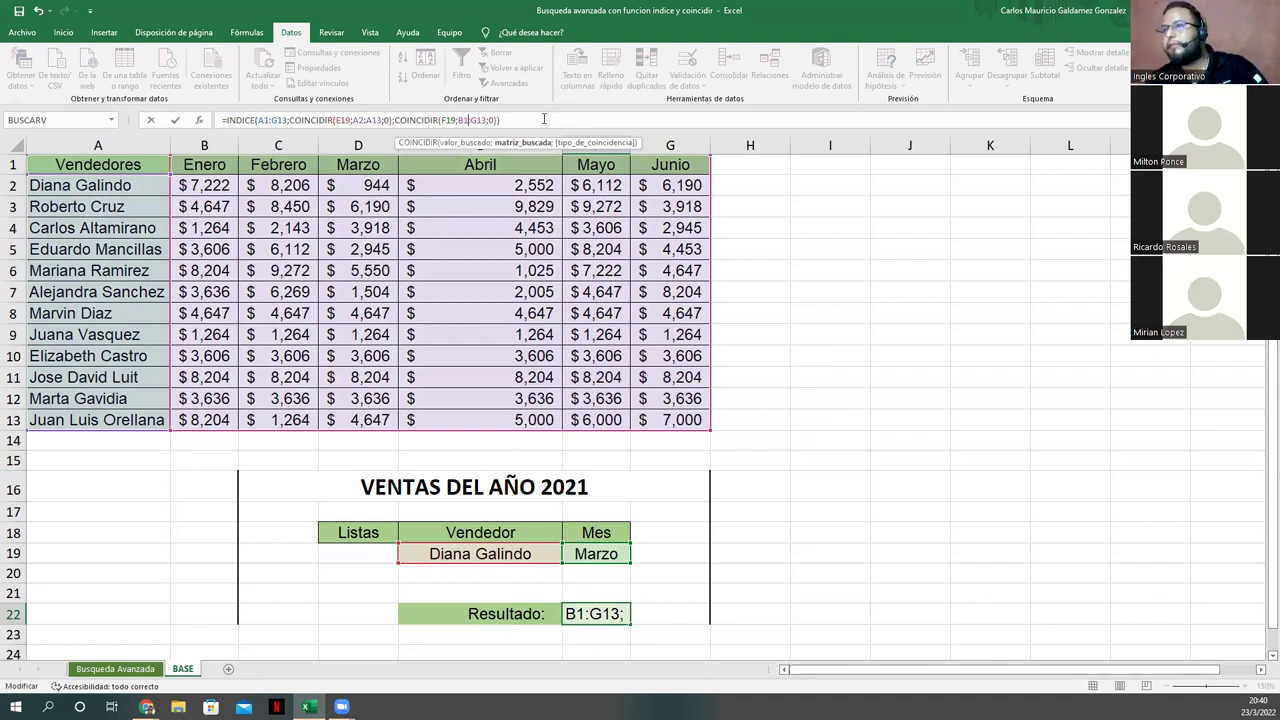
key("Return")
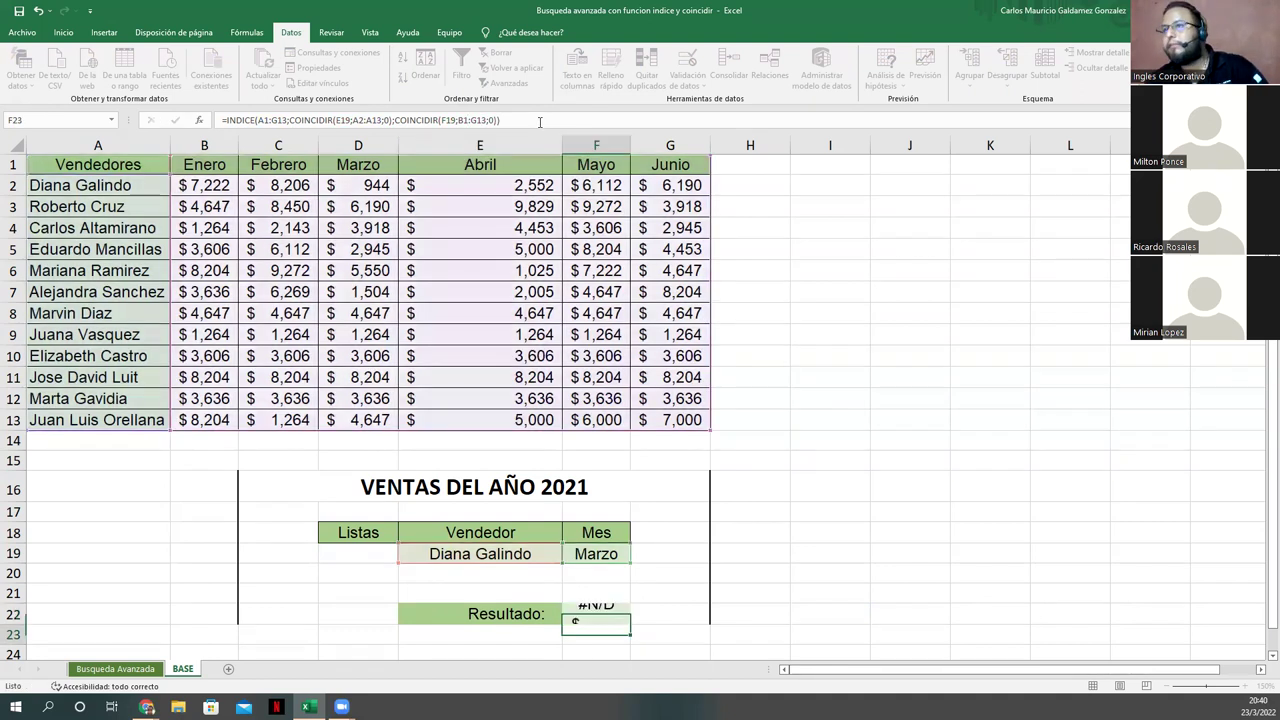
left_click(577, 607)
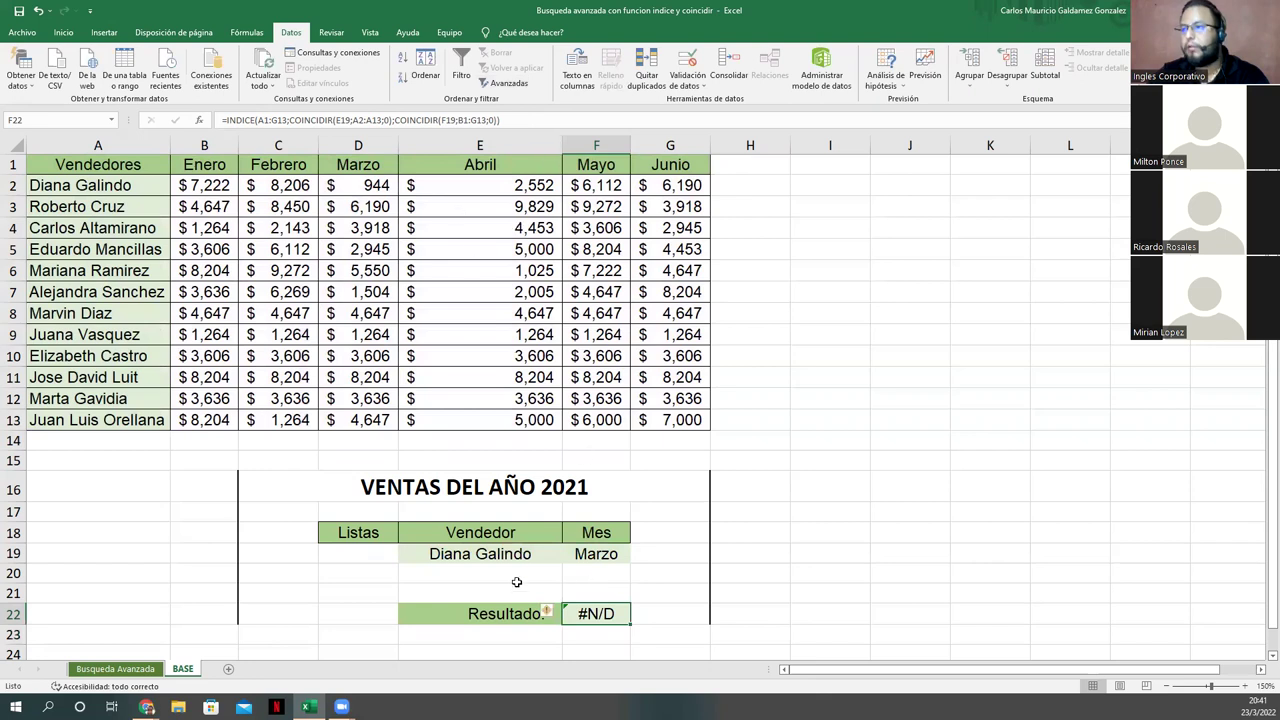
left_click(485, 556)
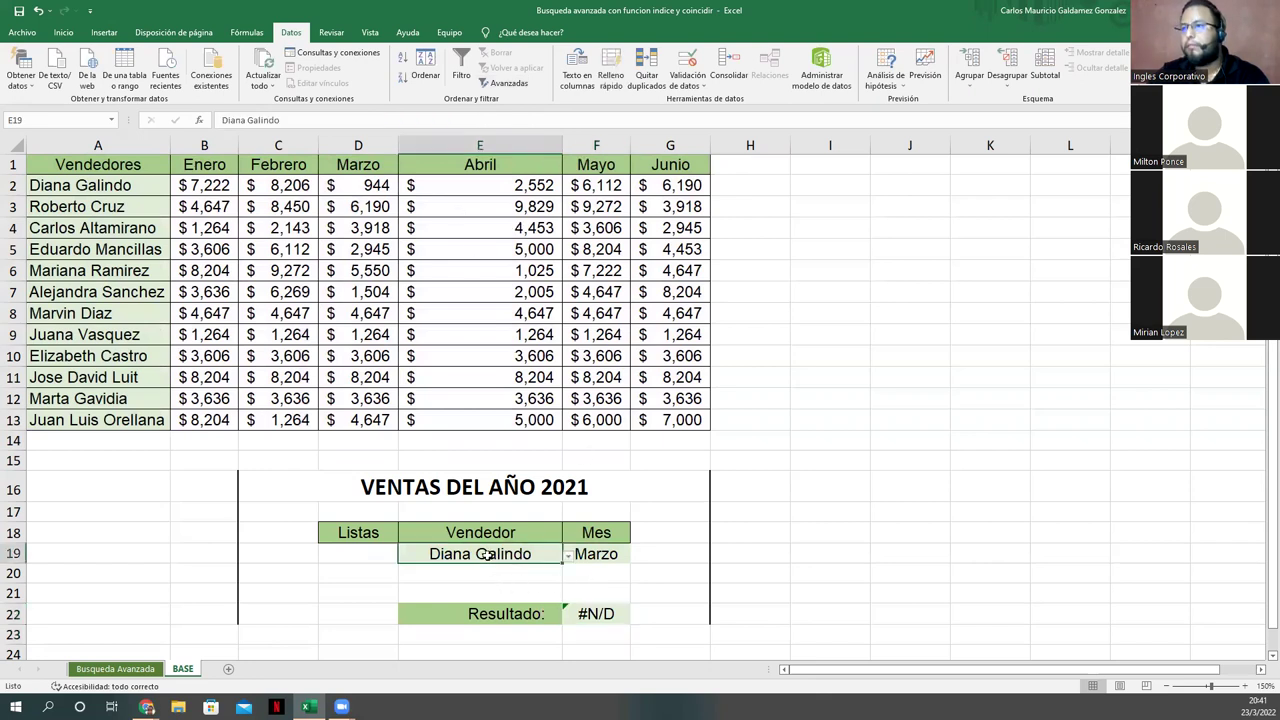
left_click(598, 554)
left_click(552, 555)
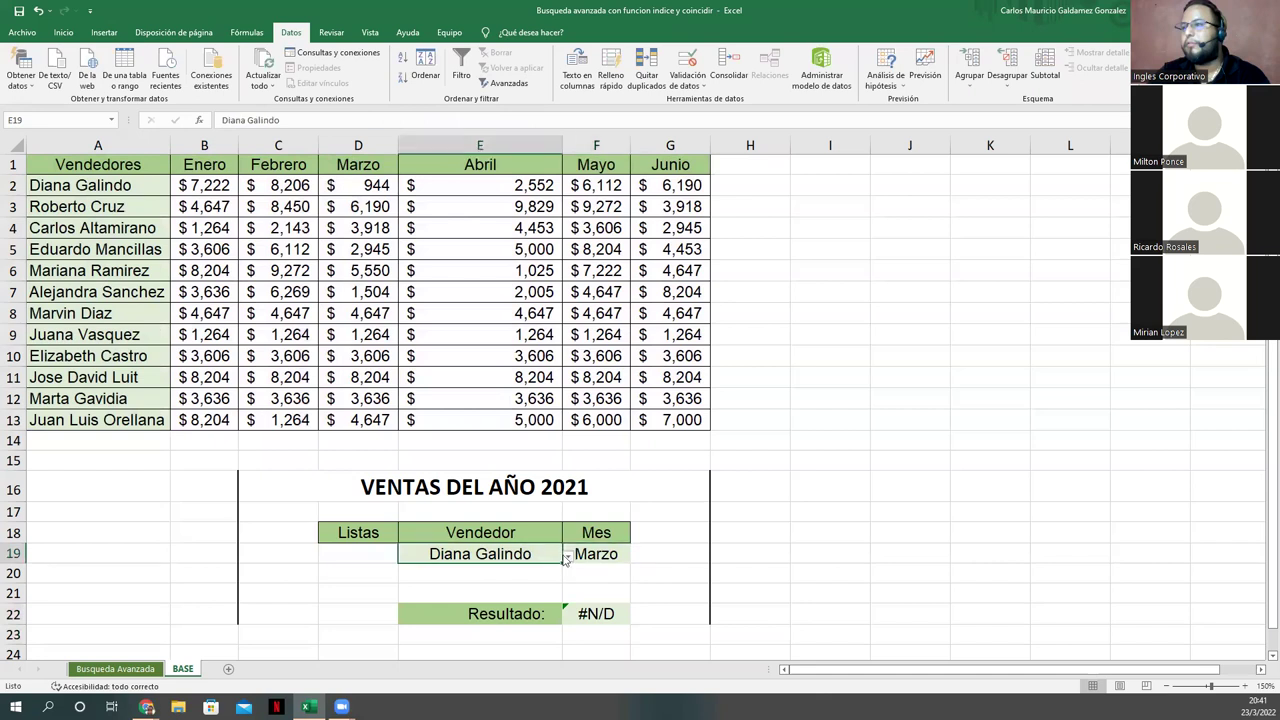
left_click(567, 556)
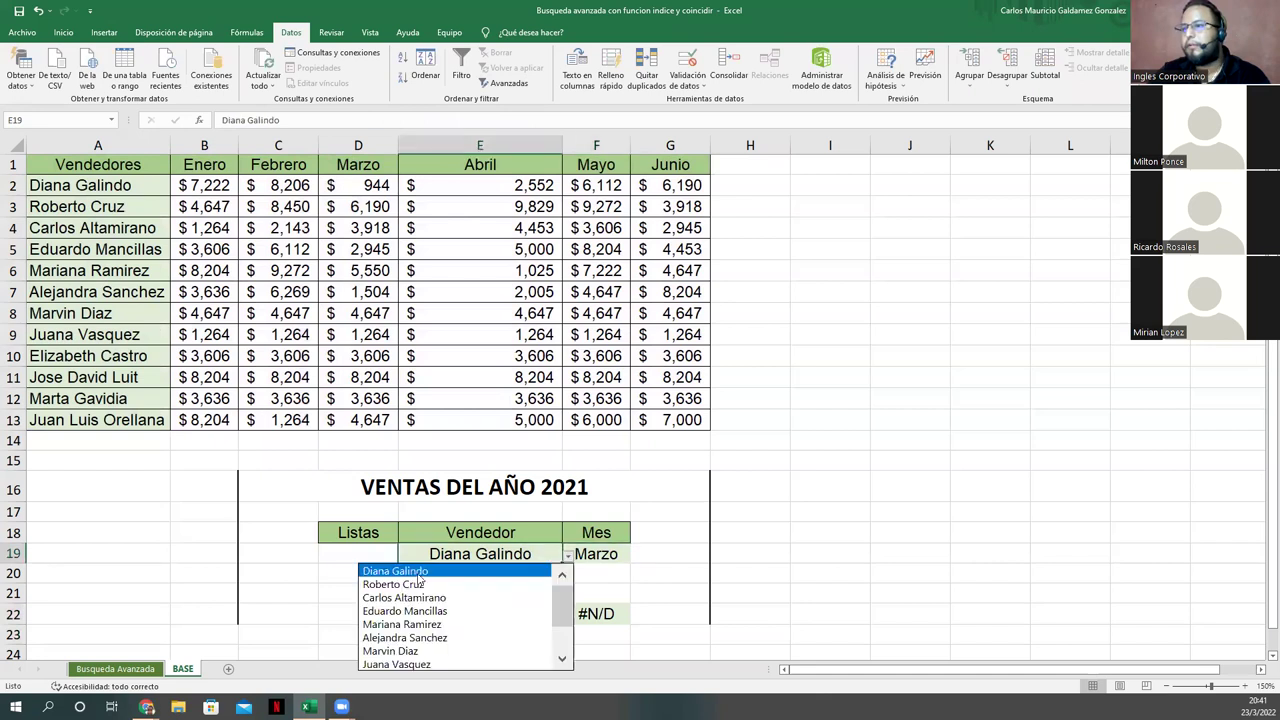
left_click(422, 585)
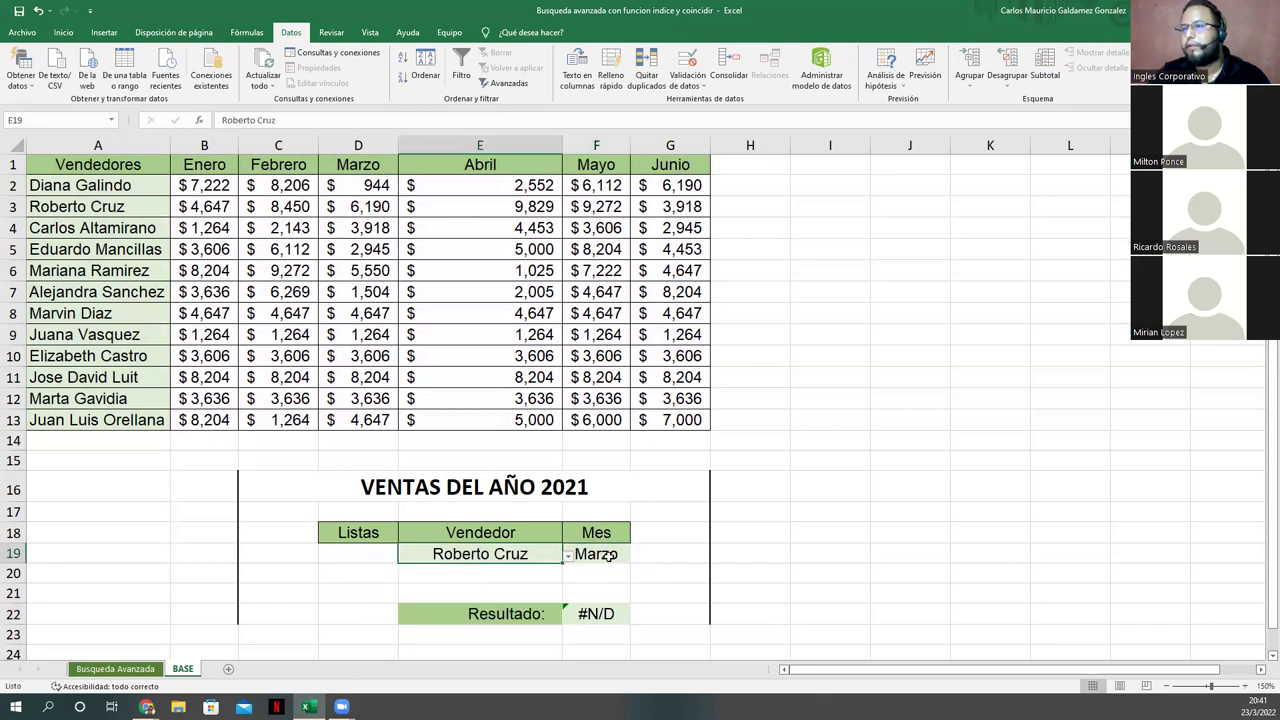
left_click(612, 558)
left_click(636, 556)
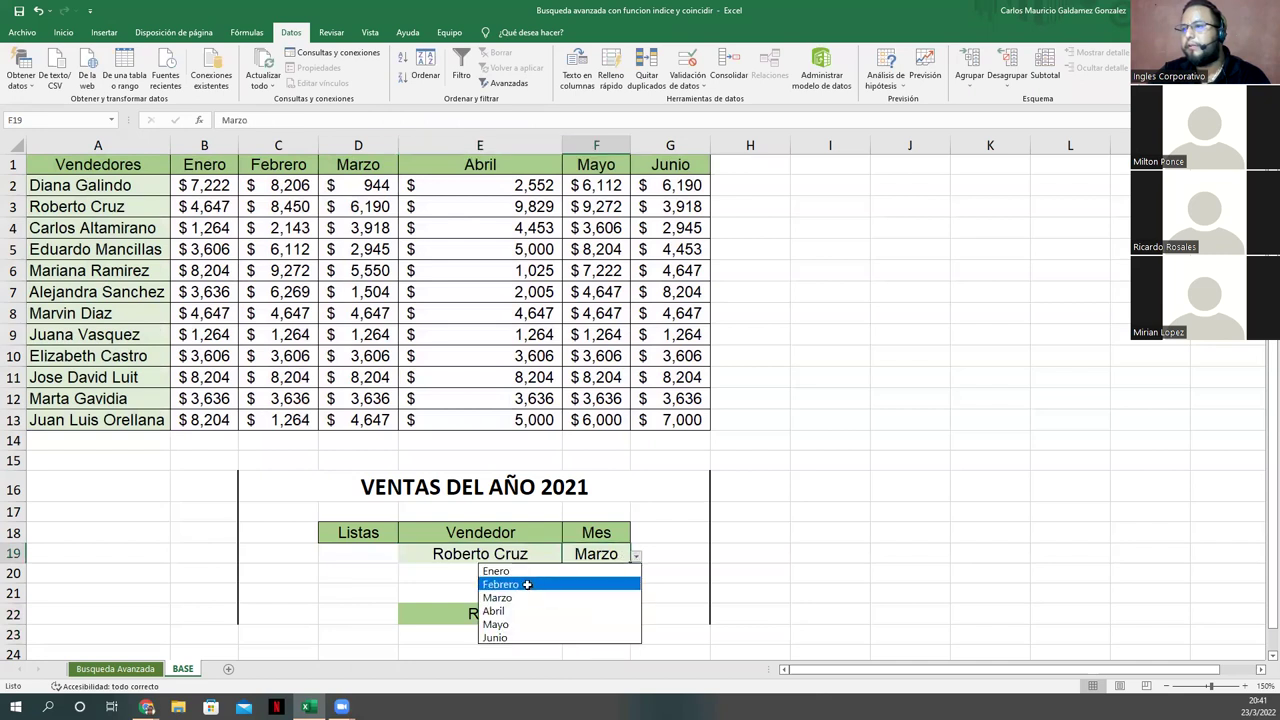
left_click(562, 584)
left_click(598, 616)
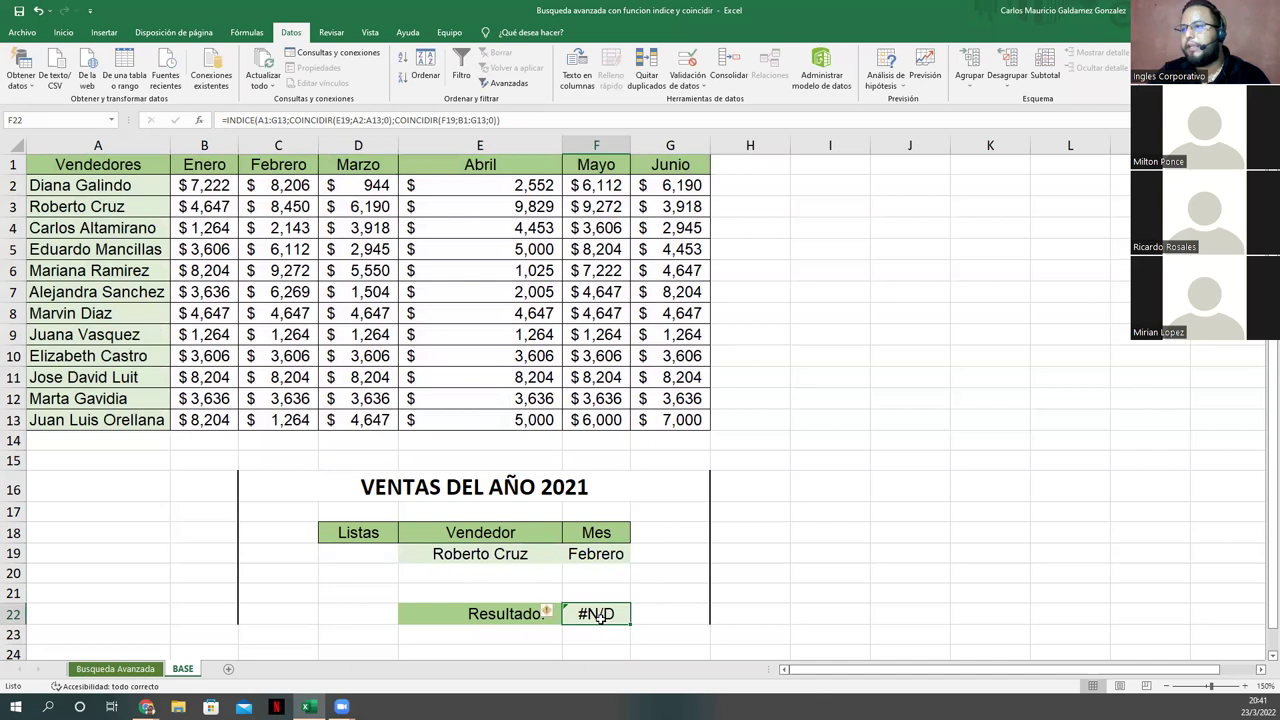
left_click(280, 206)
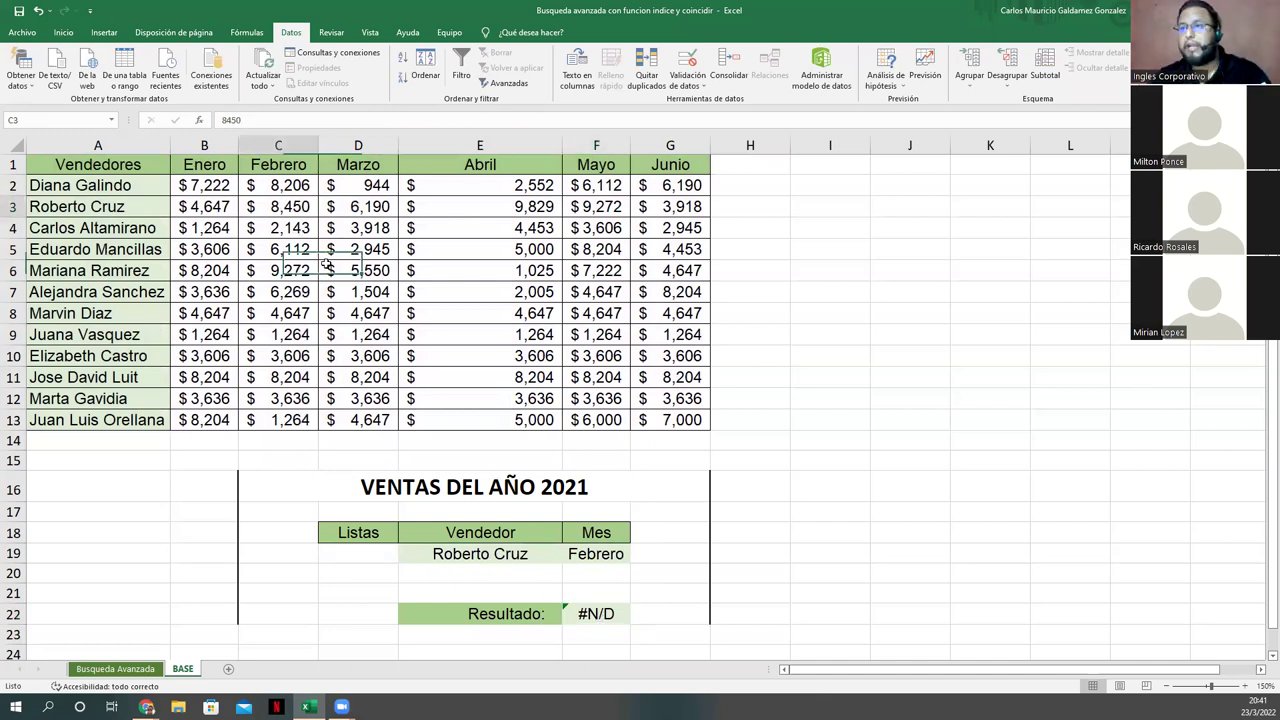
left_click(590, 614)
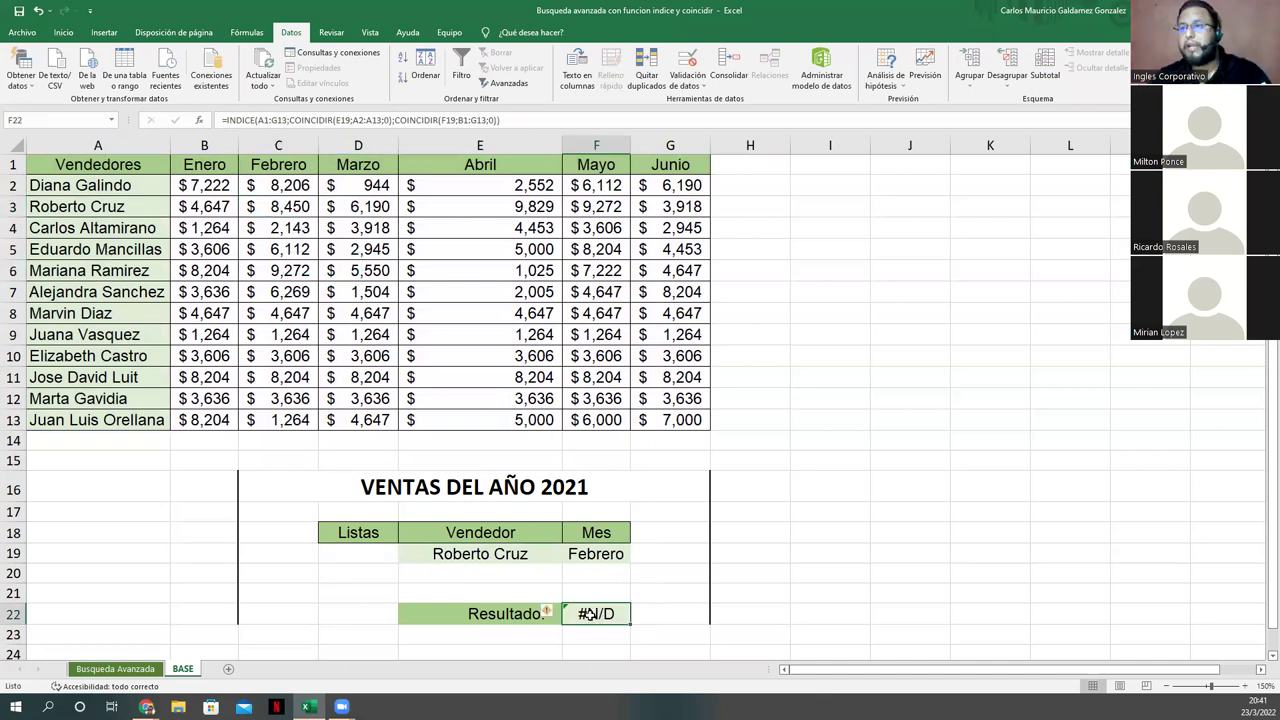
double_click(590, 614)
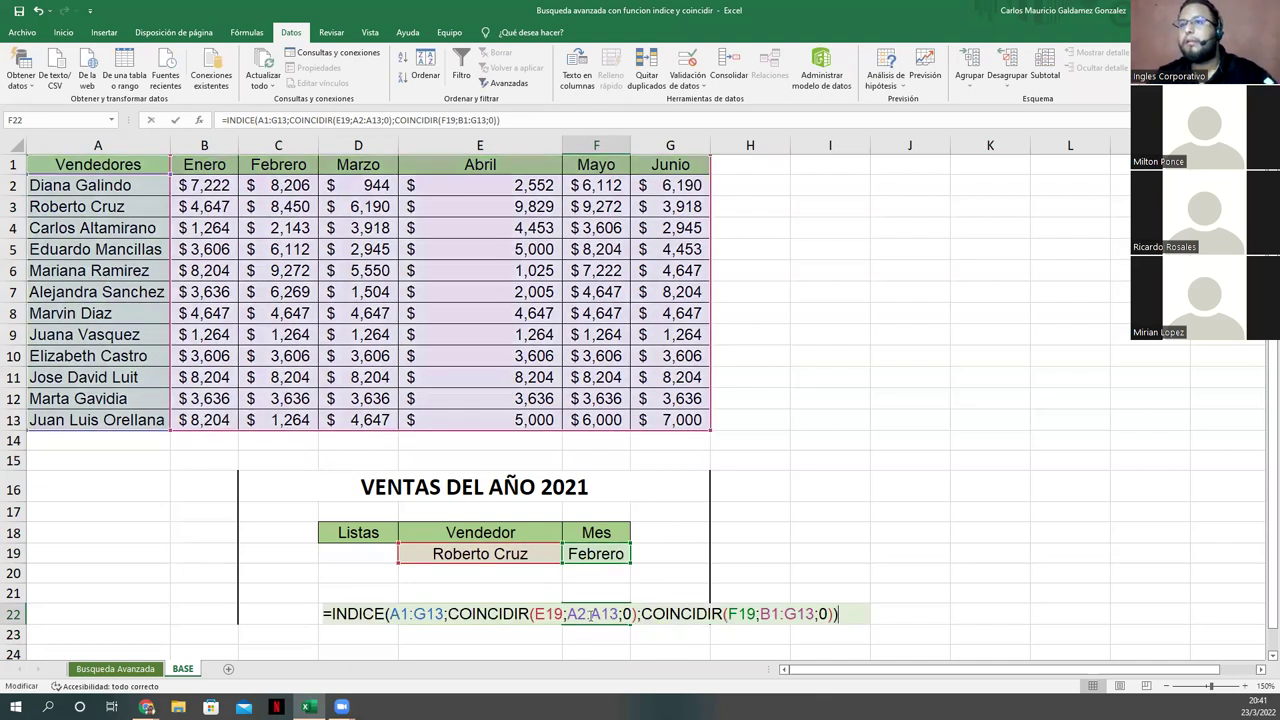
Step: Change the INDICE range in F22's formula from A1:G13 to A2:G13; the result stays #N/D
left_click(267, 120)
key("BackSpace")
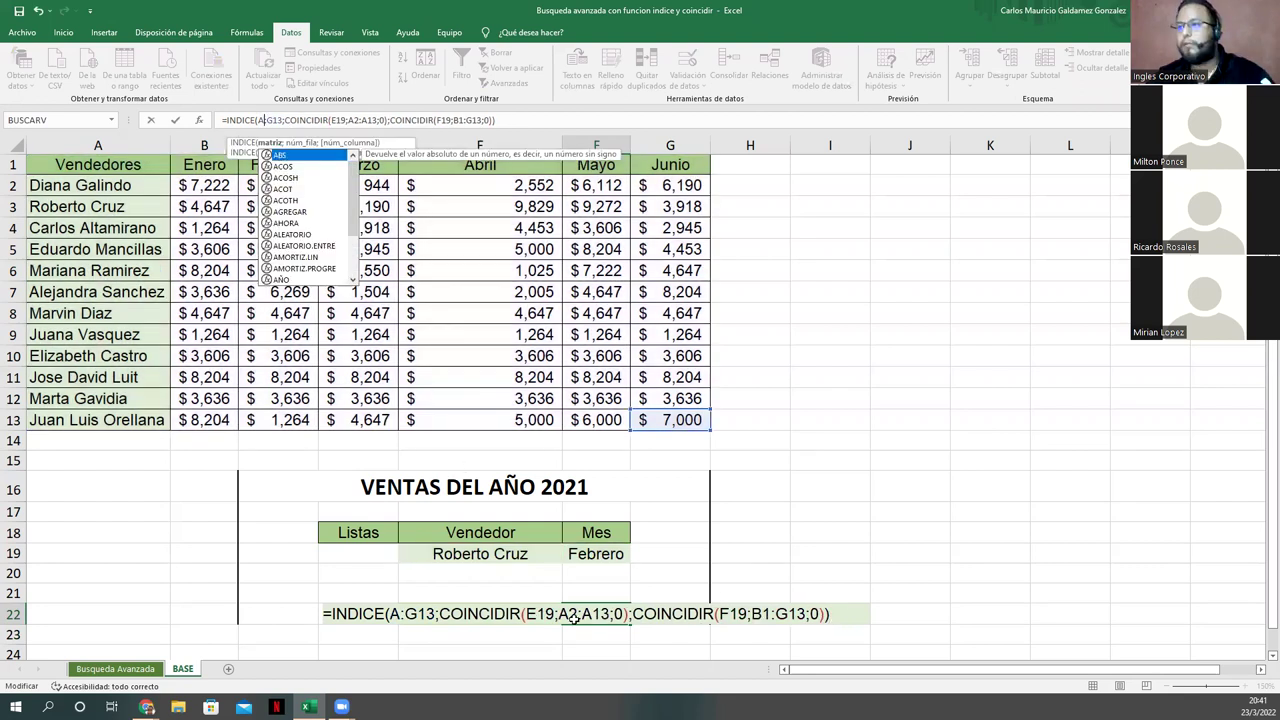
type("2")
key("Return")
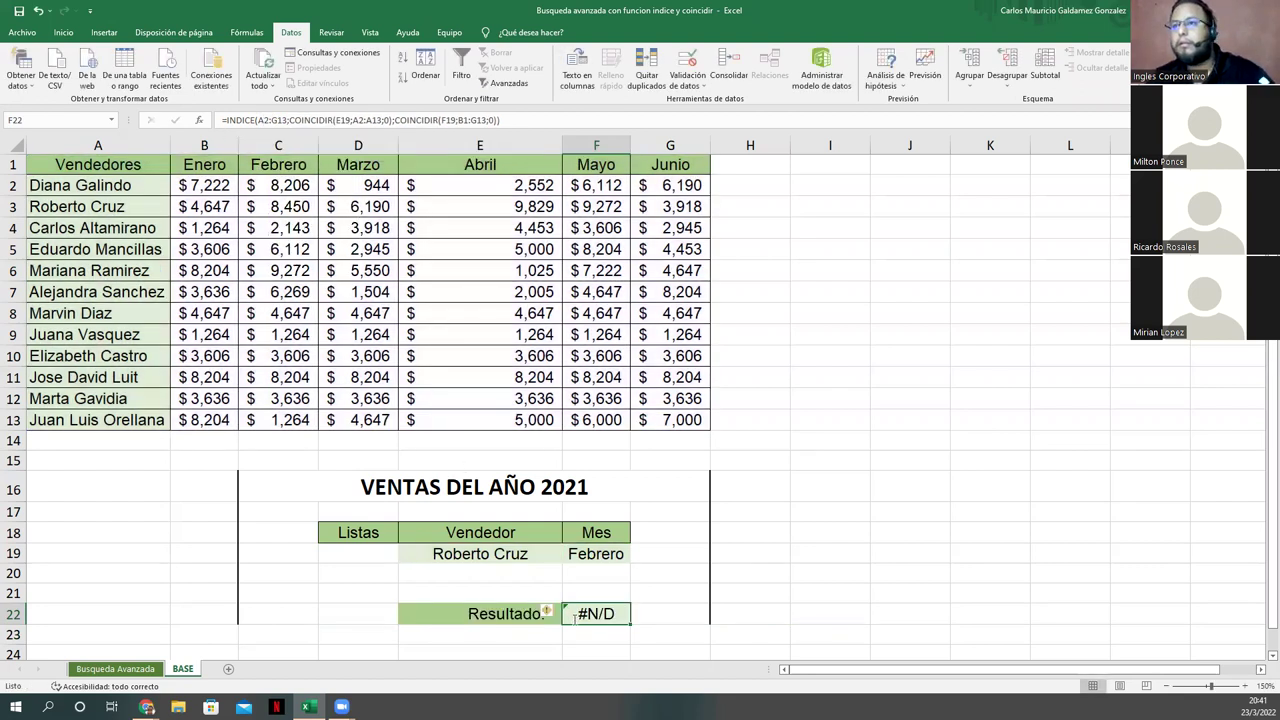
double_click(573, 617)
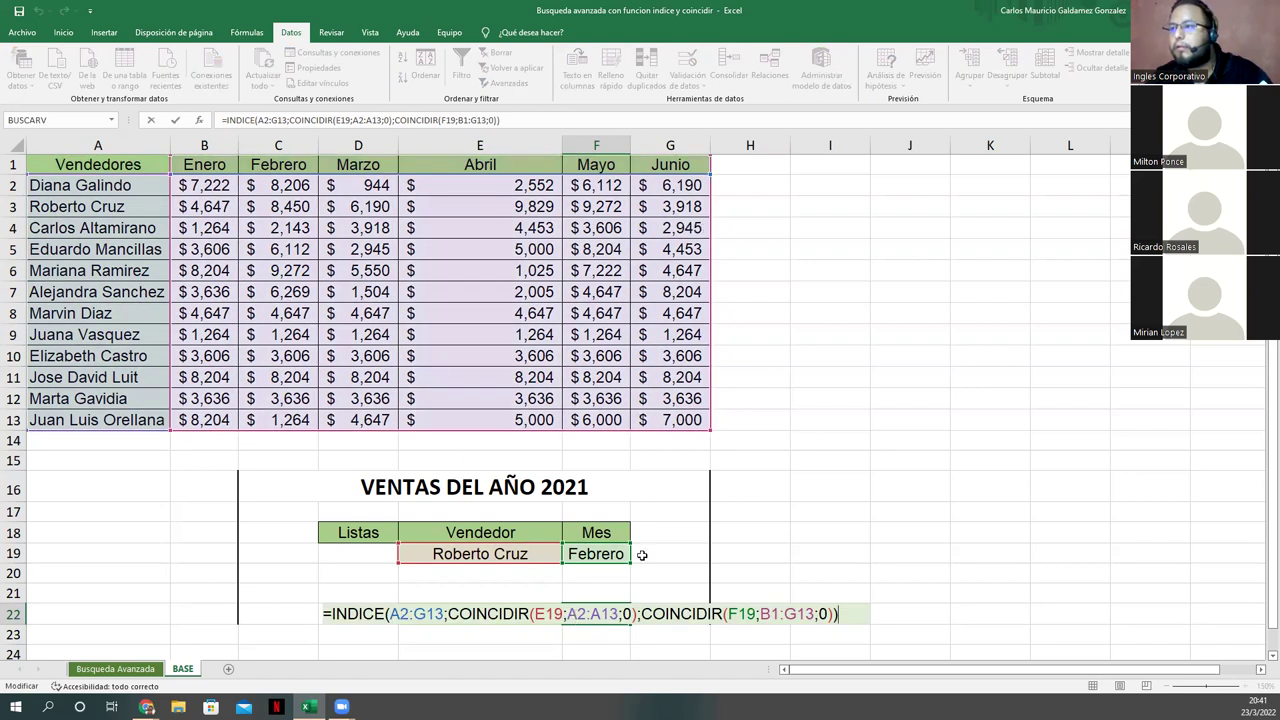
left_click(413, 614)
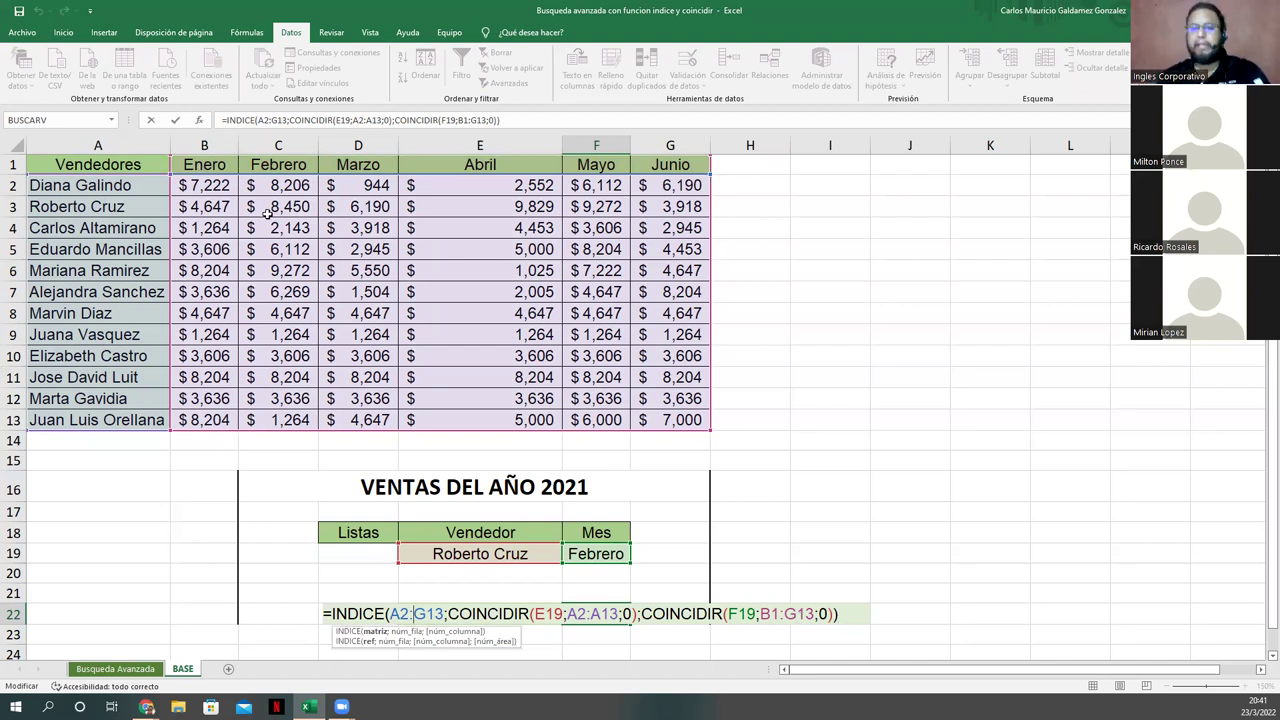
left_click(147, 707)
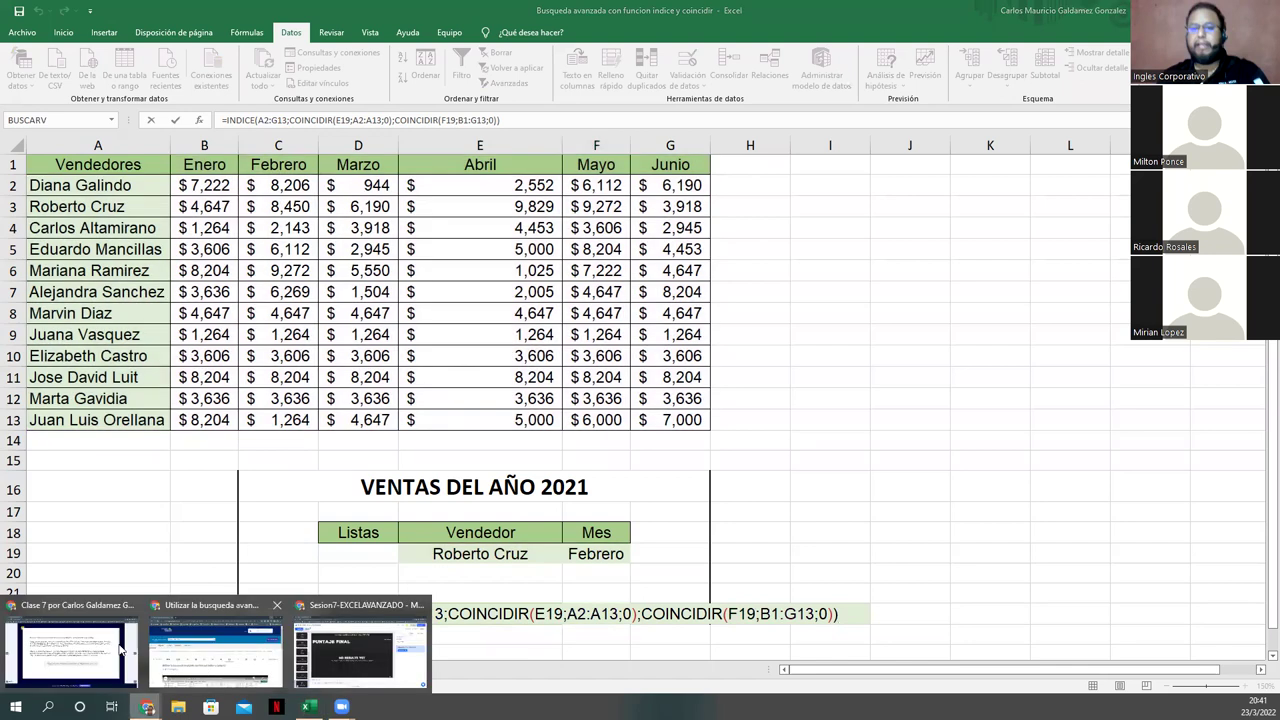
left_click(65, 654)
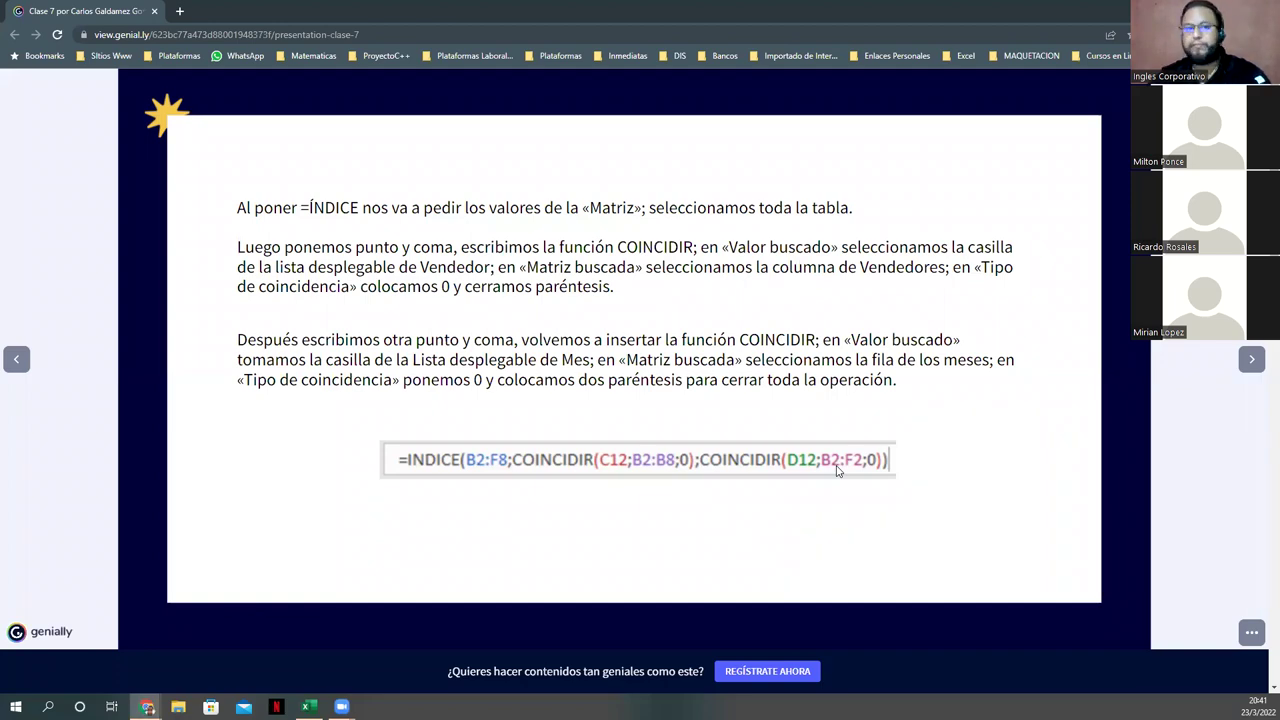
key("alt+Tab")
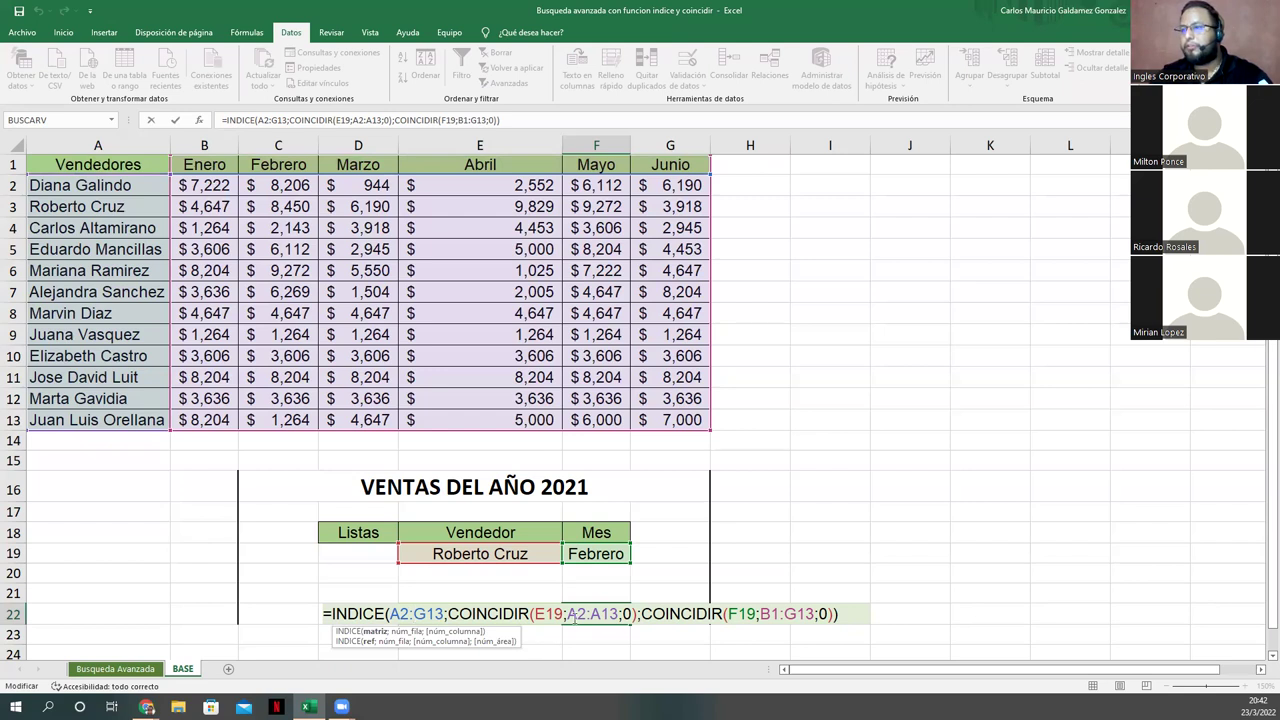
Step: Compare the formula with the Genially slide, then recommit F22 so it returns $4,647.00
left_click(576, 614)
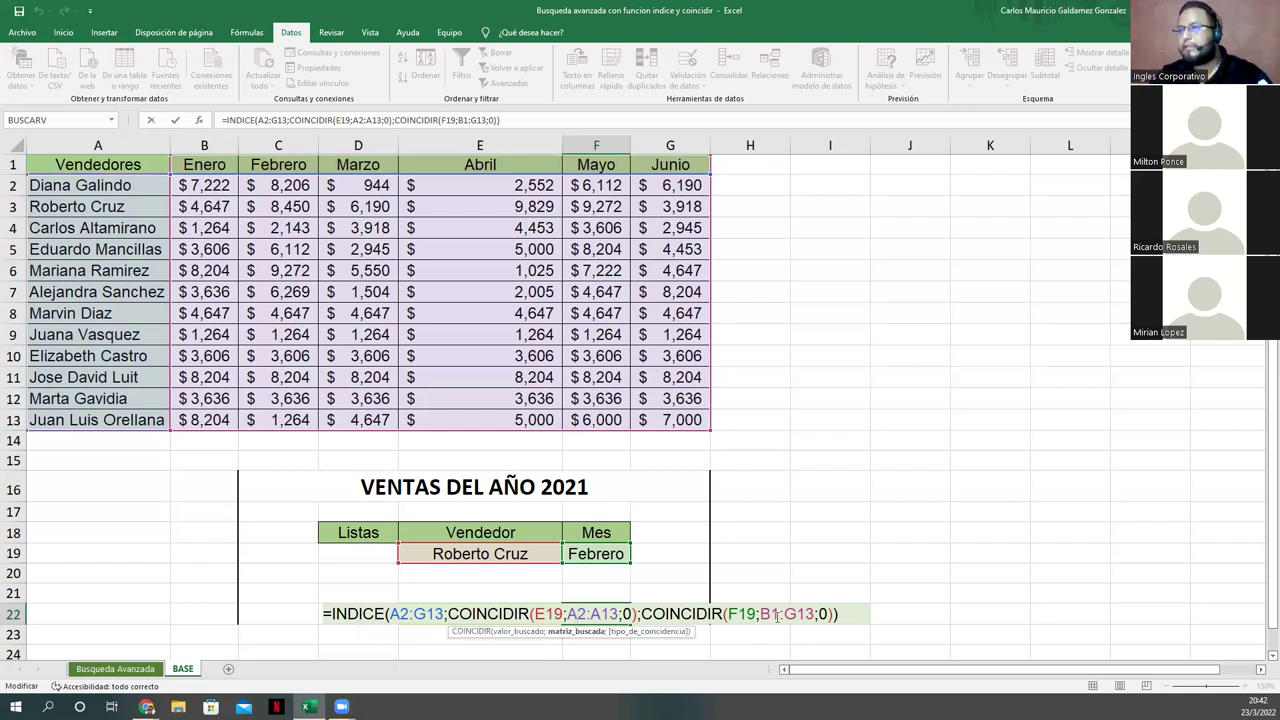
key("alt+Tab")
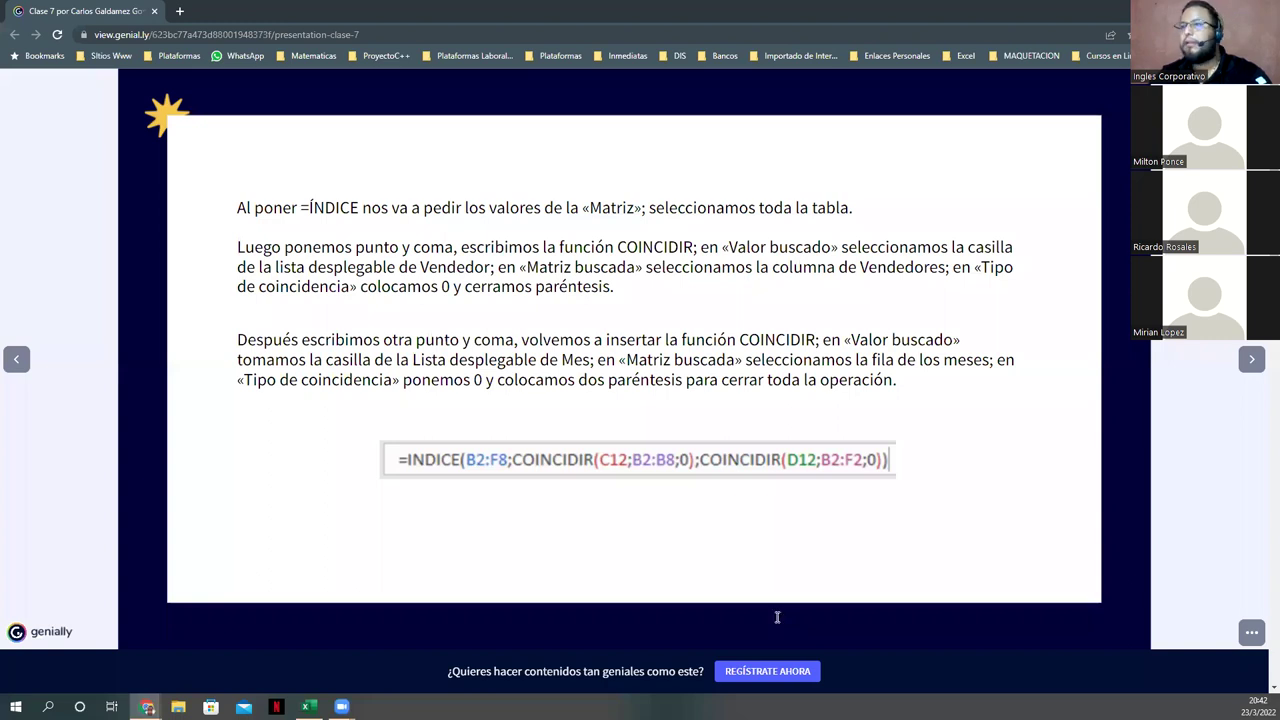
key("alt+Tab")
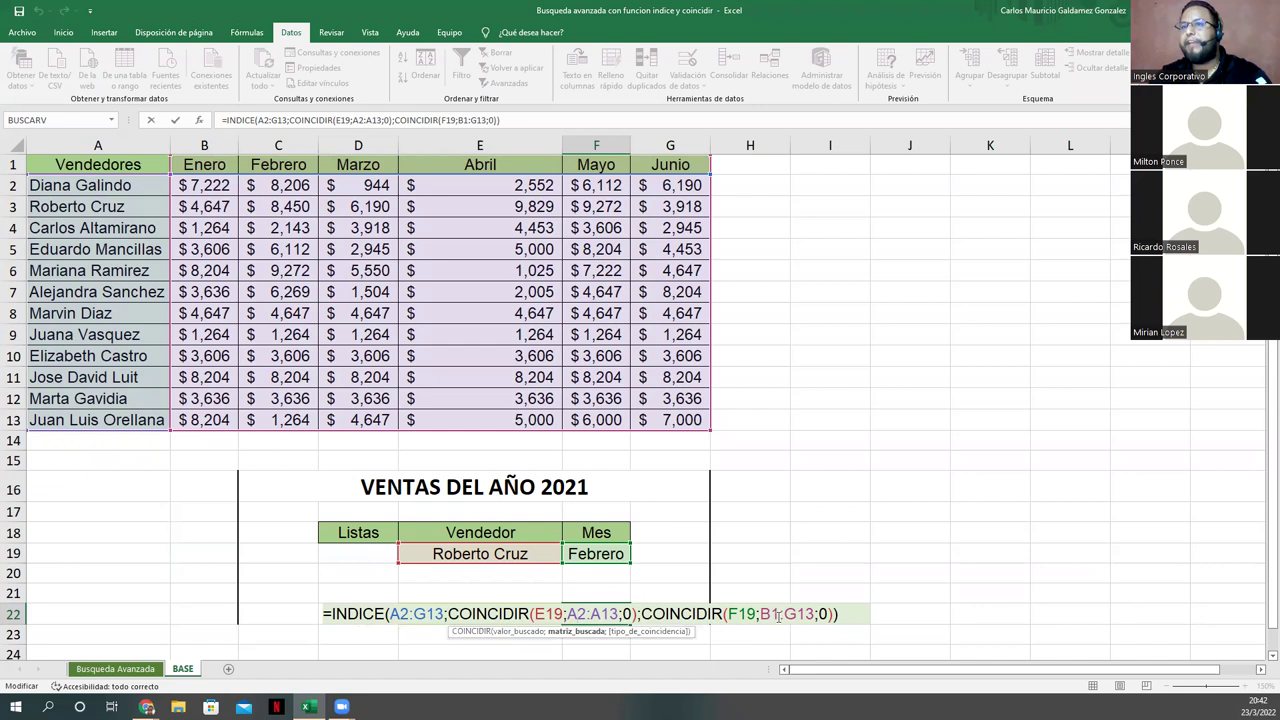
left_click(815, 619)
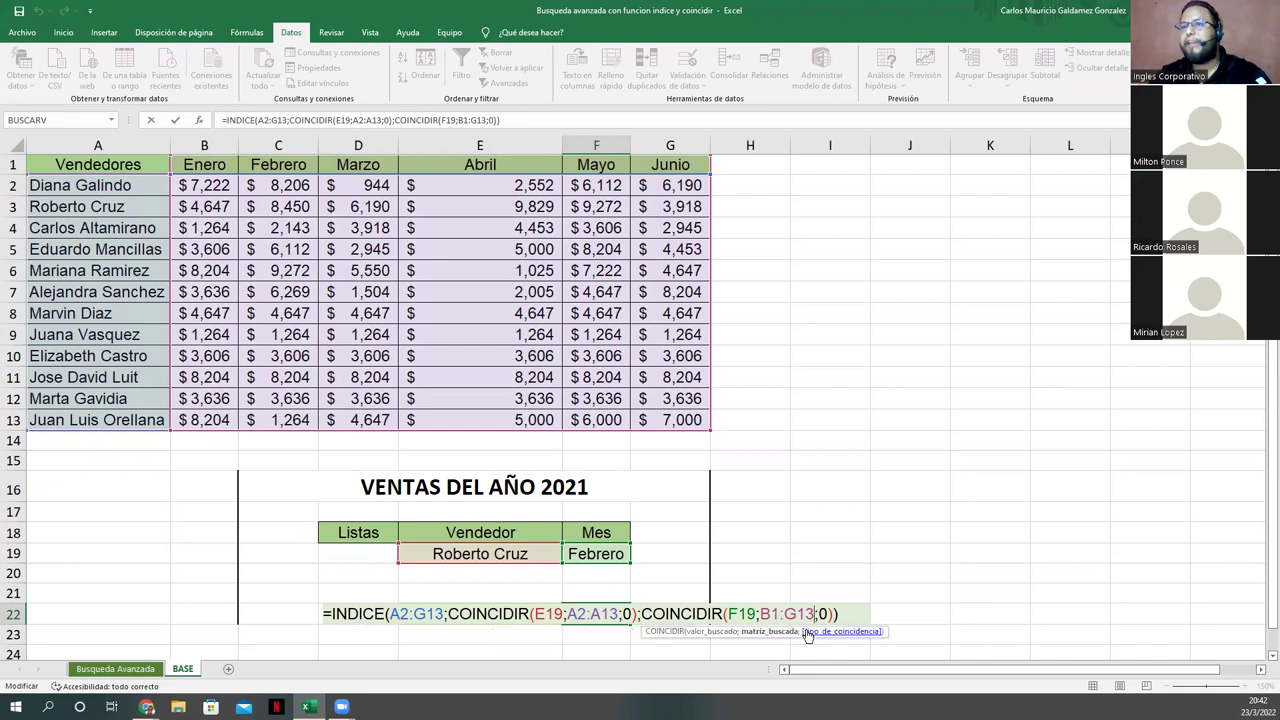
key("Return")
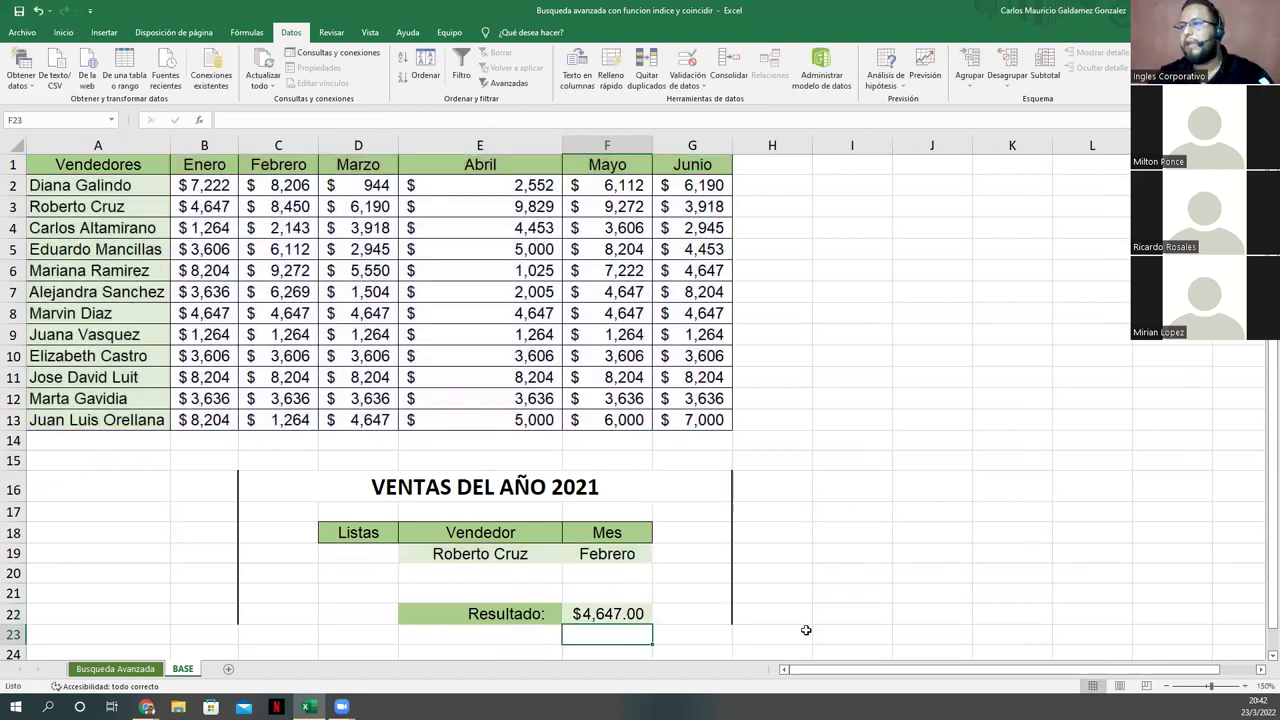
Step: Inspect the Resultado formula in F22 without changing it
left_click(596, 617)
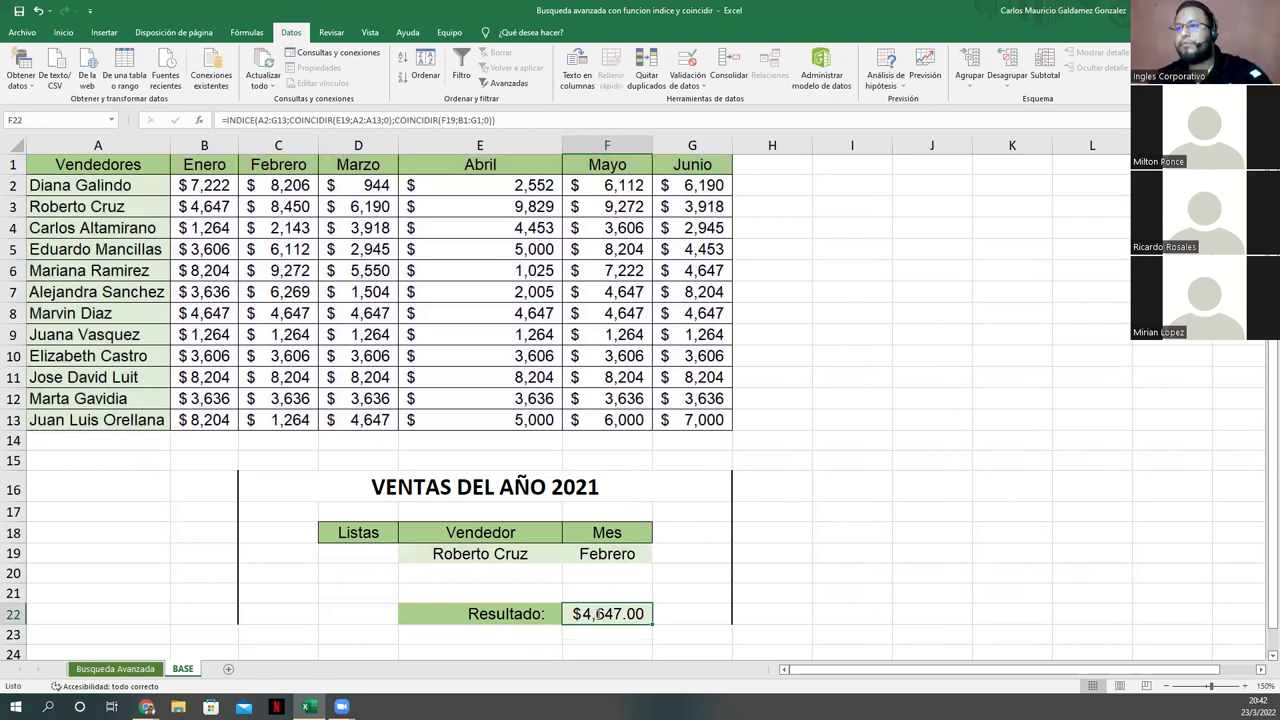
double_click(597, 615)
key("Escape")
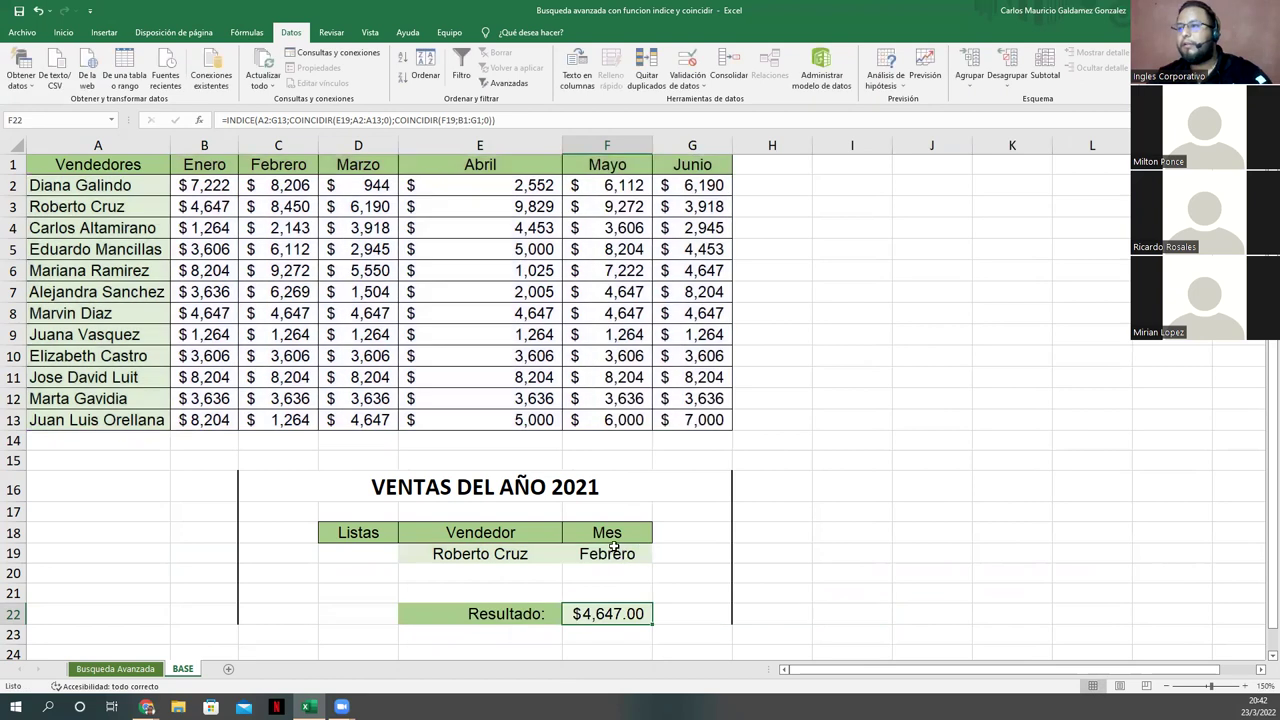
key("Up")
key("Up")
key("Up")
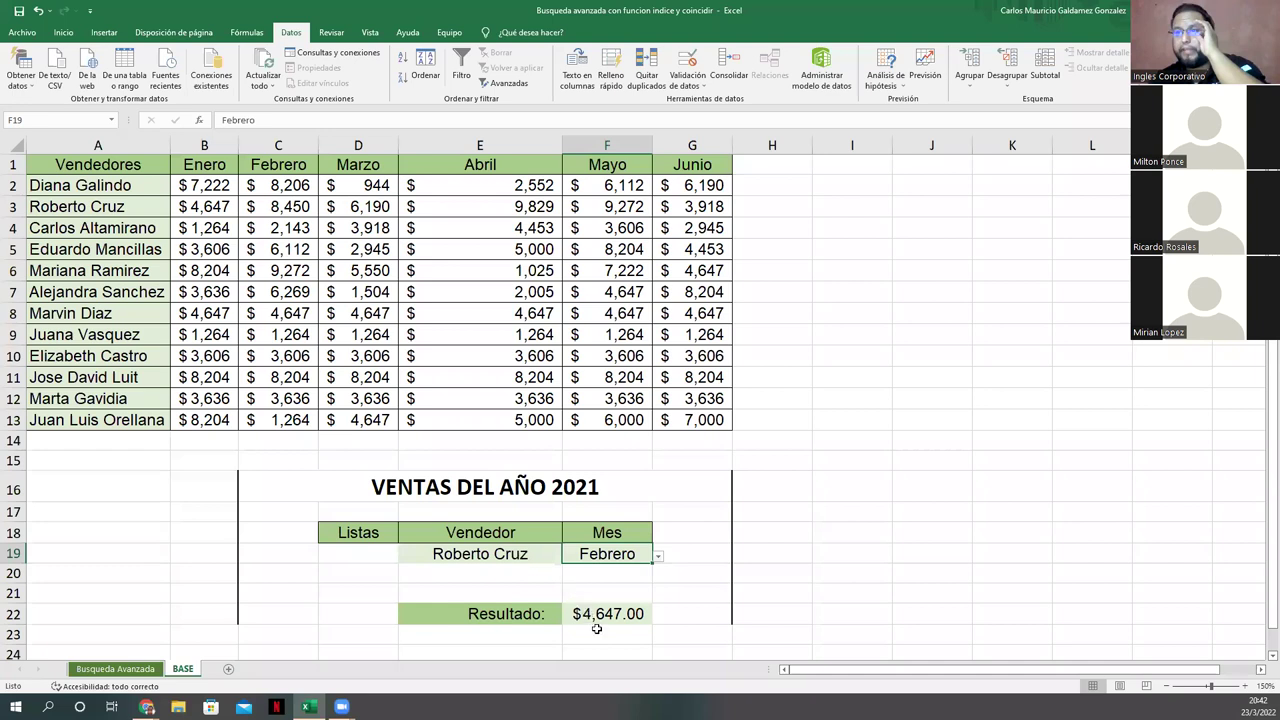
key("Down")
key("Down")
key("Down")
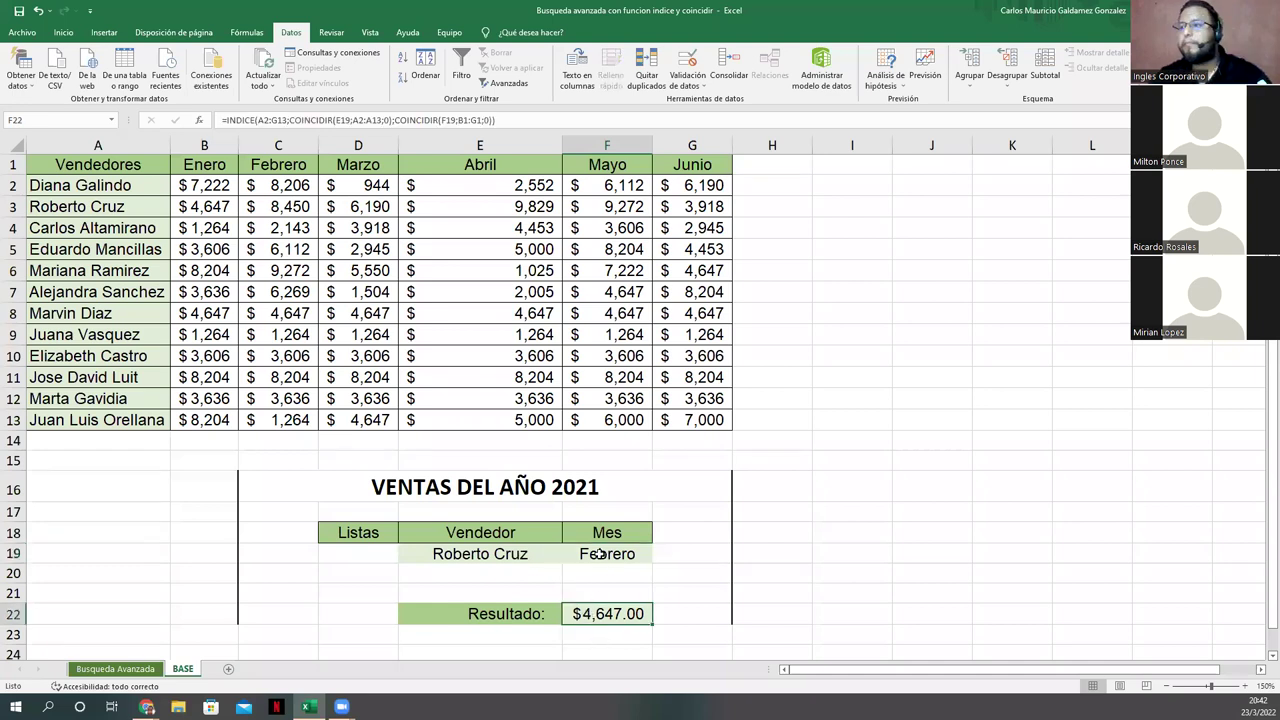
left_click(648, 553)
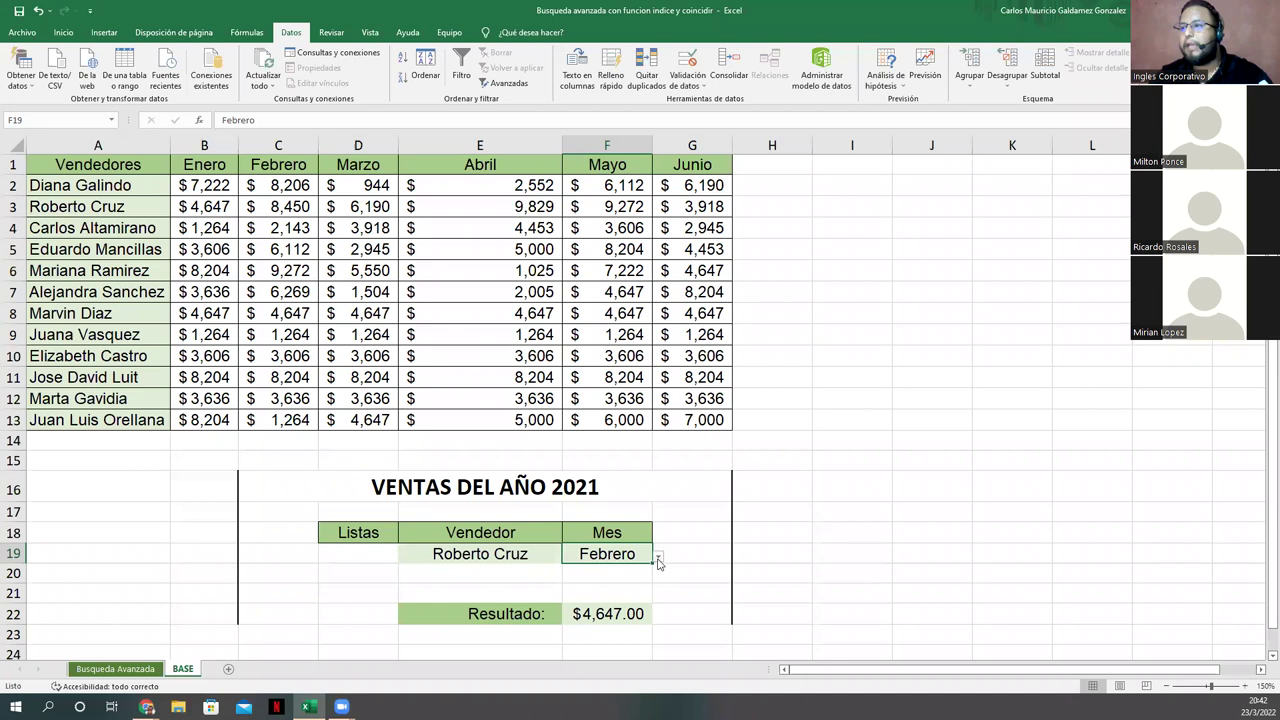
left_click(658, 556)
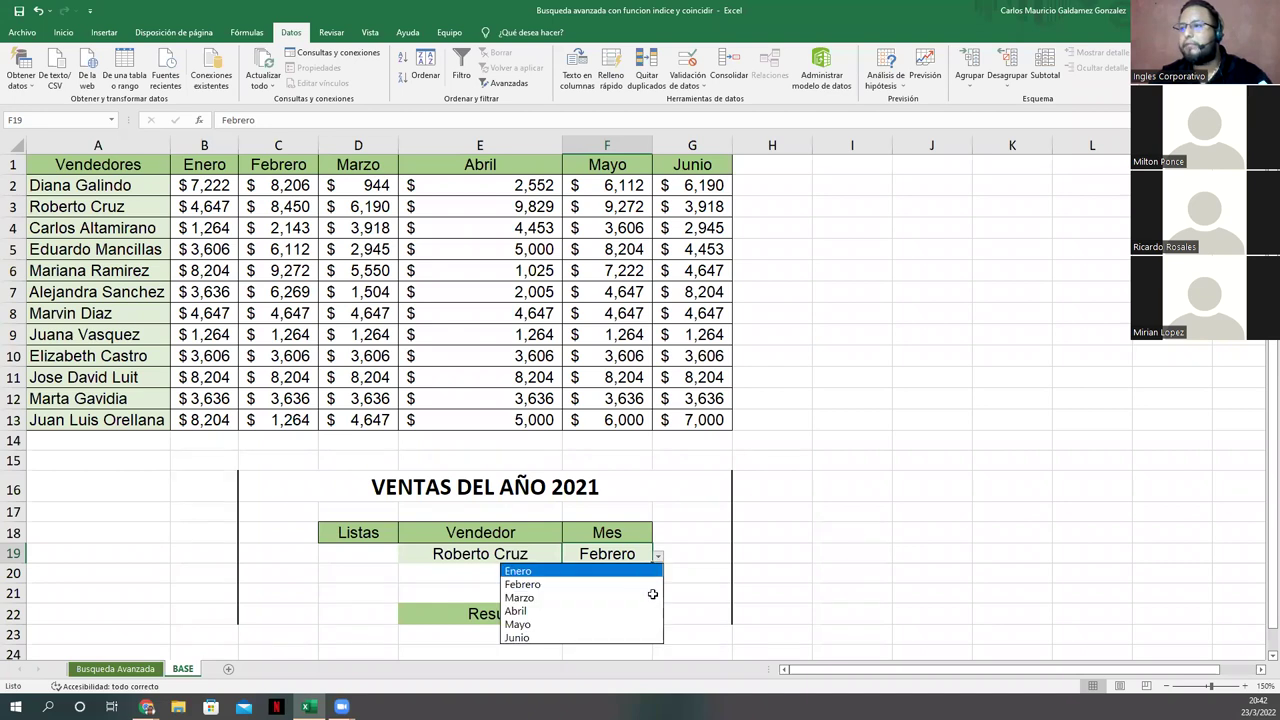
left_click(617, 569)
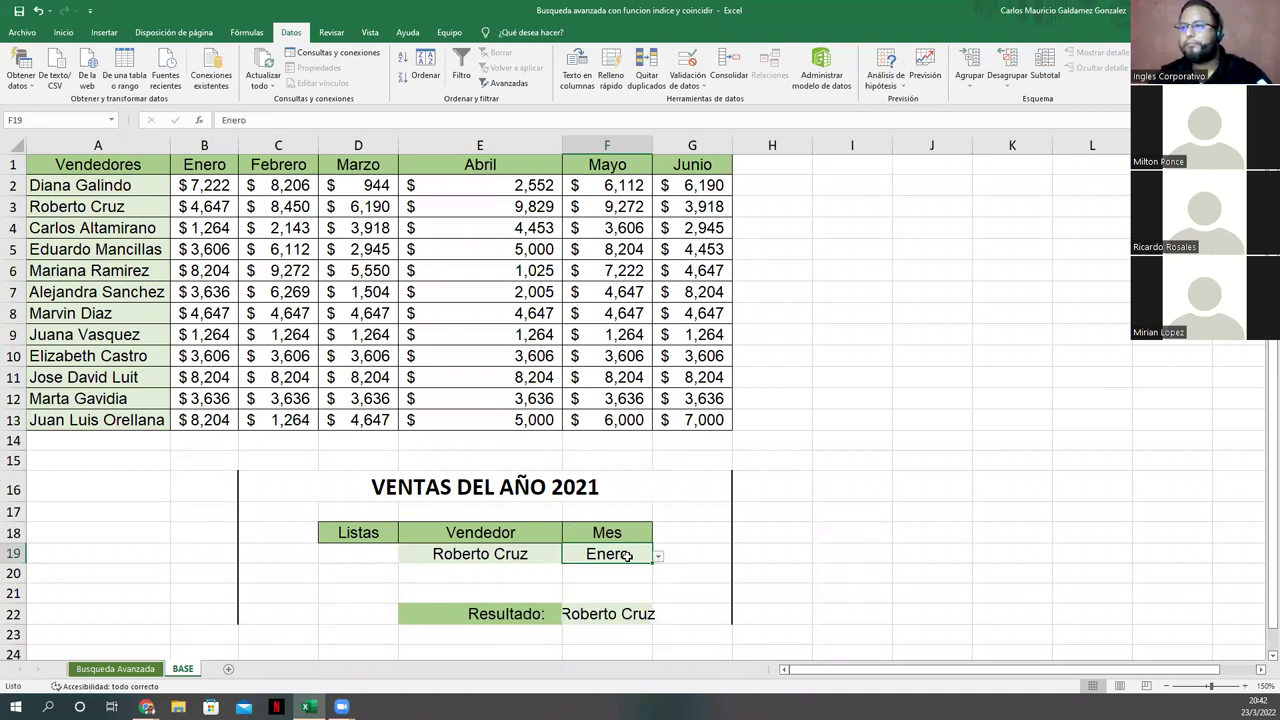
left_click(657, 557)
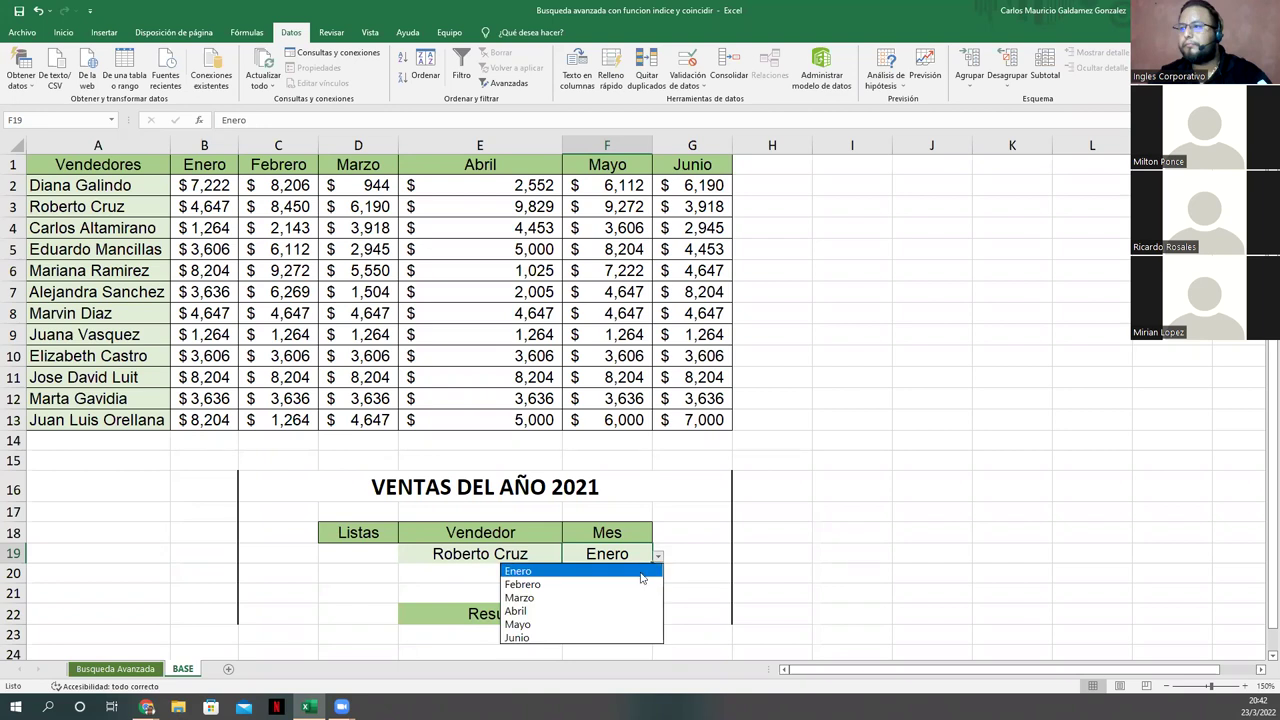
left_click(640, 571)
left_click(628, 614)
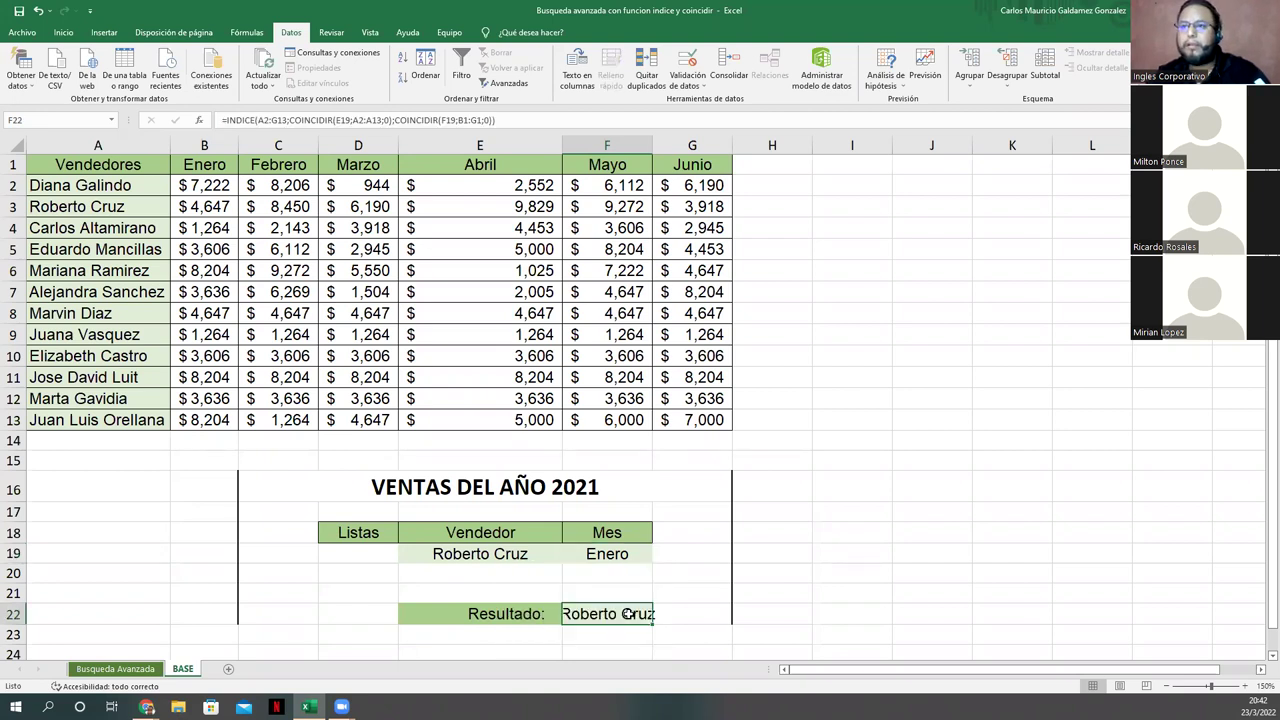
left_click(469, 120)
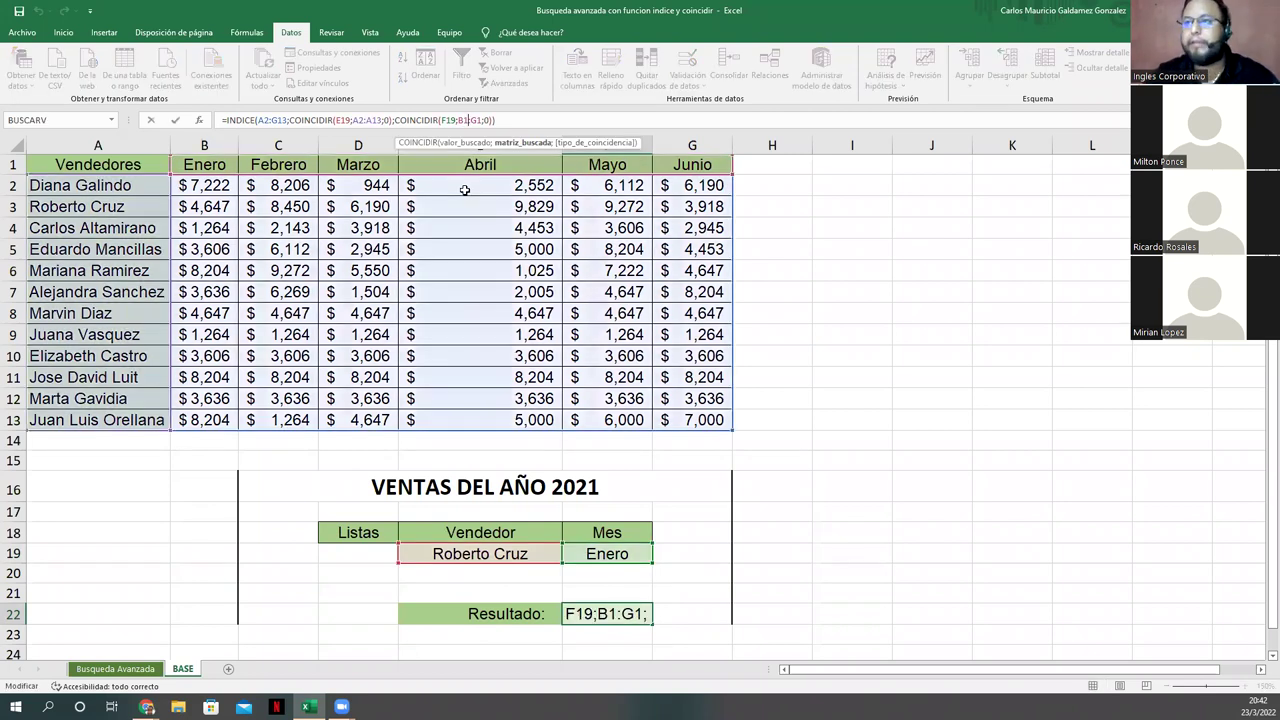
left_click(268, 120)
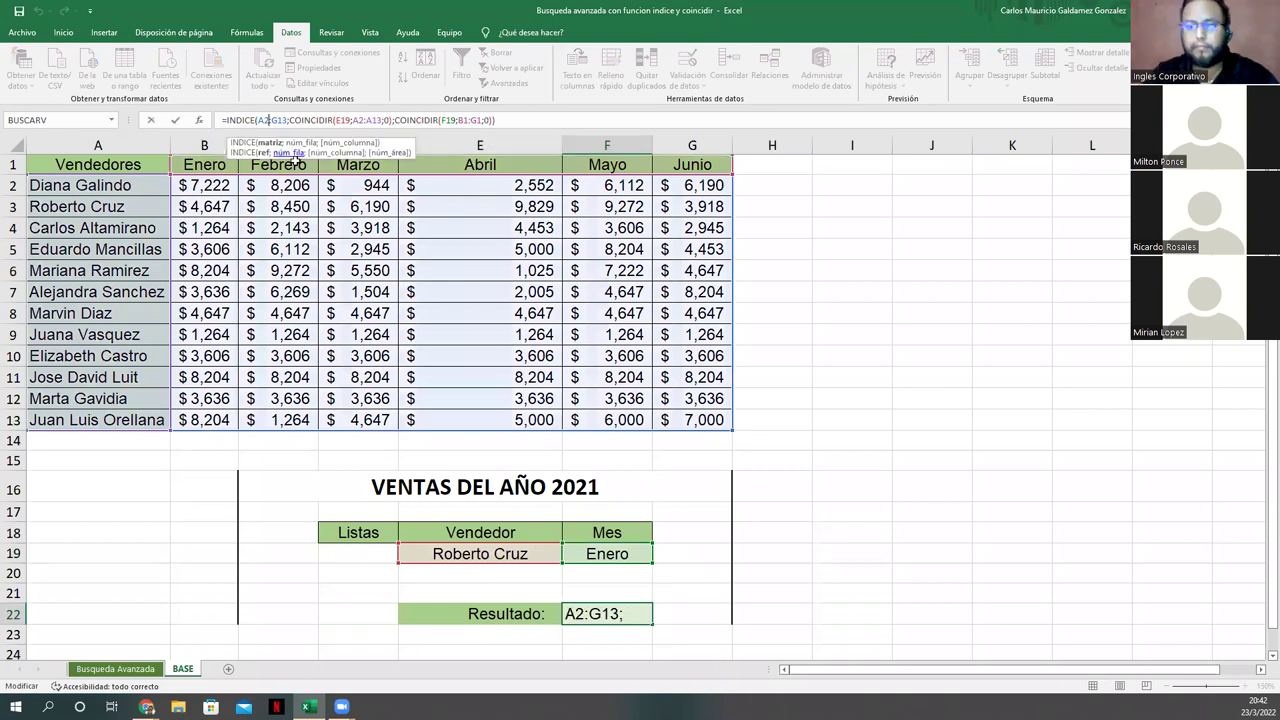
key("BackSpace")
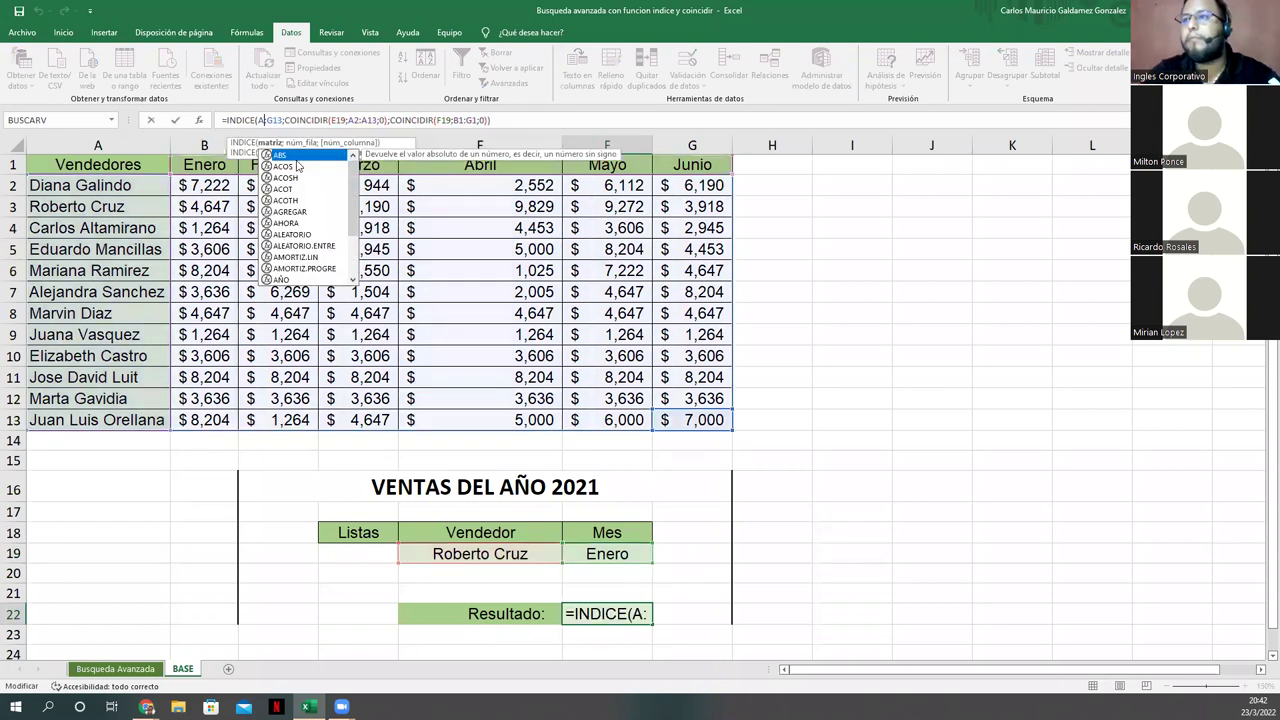
left_click(355, 120)
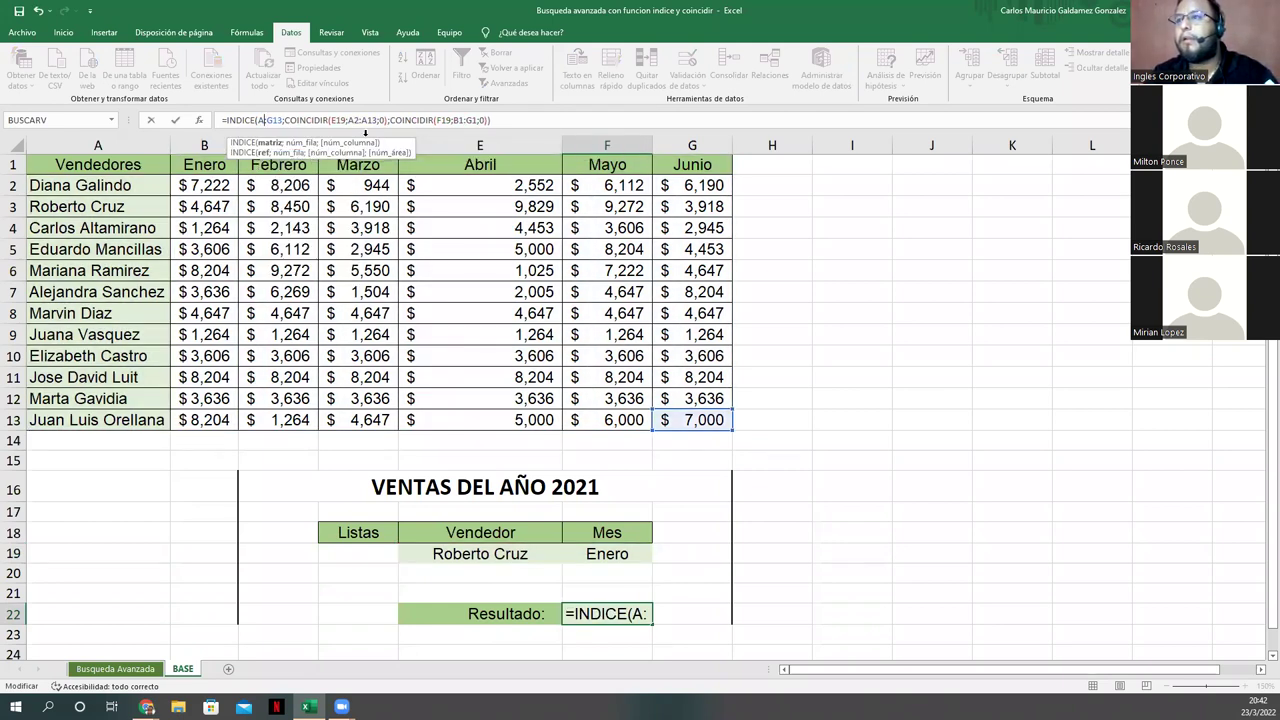
left_click(354, 120)
left_click(376, 120)
key("Left")
key("Left")
key("Left")
key("Left")
key("Left")
key("Left")
key("Left")
type("A")
key("BackSpace")
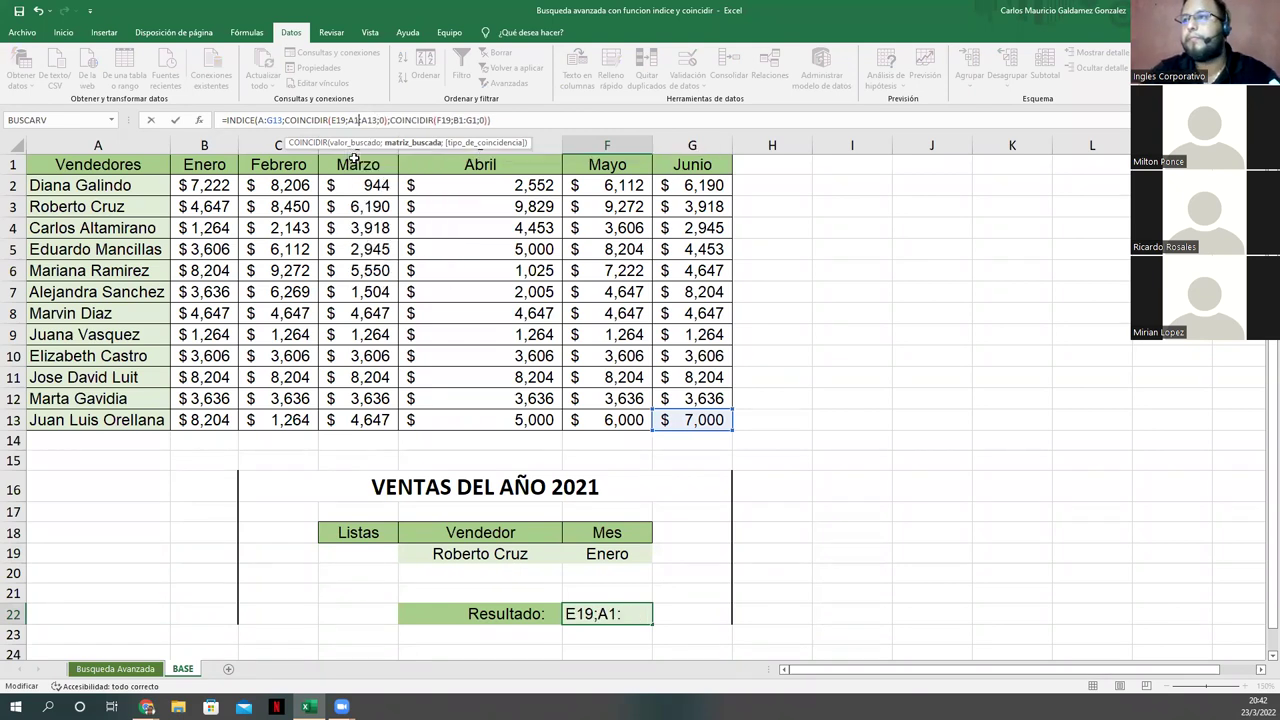
key("Tab")
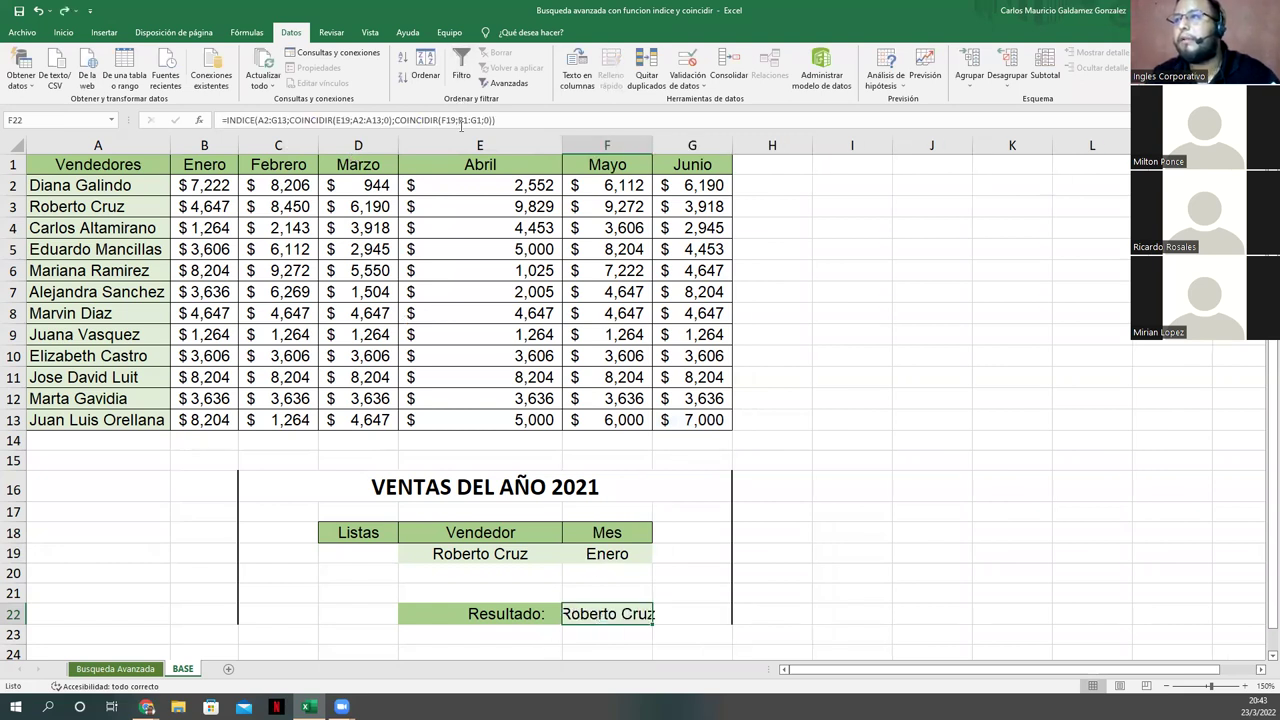
left_click(464, 120)
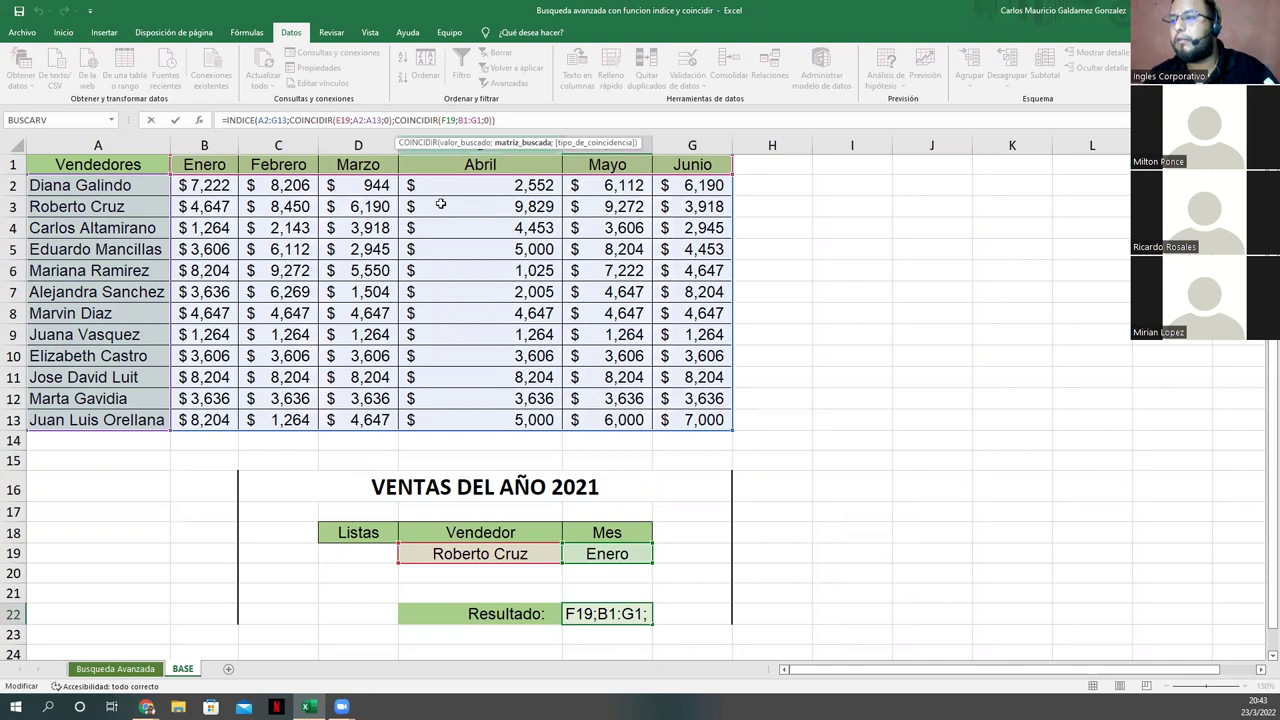
left_click(504, 553)
left_click(640, 556)
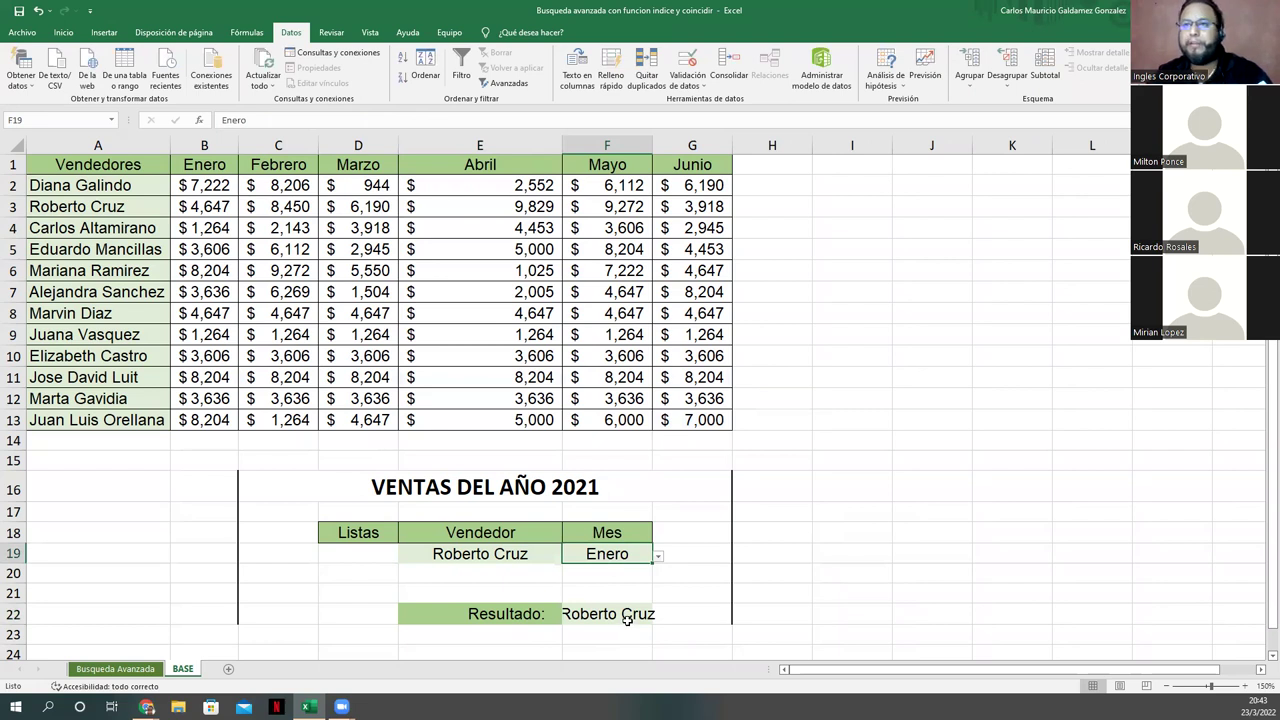
left_click(659, 556)
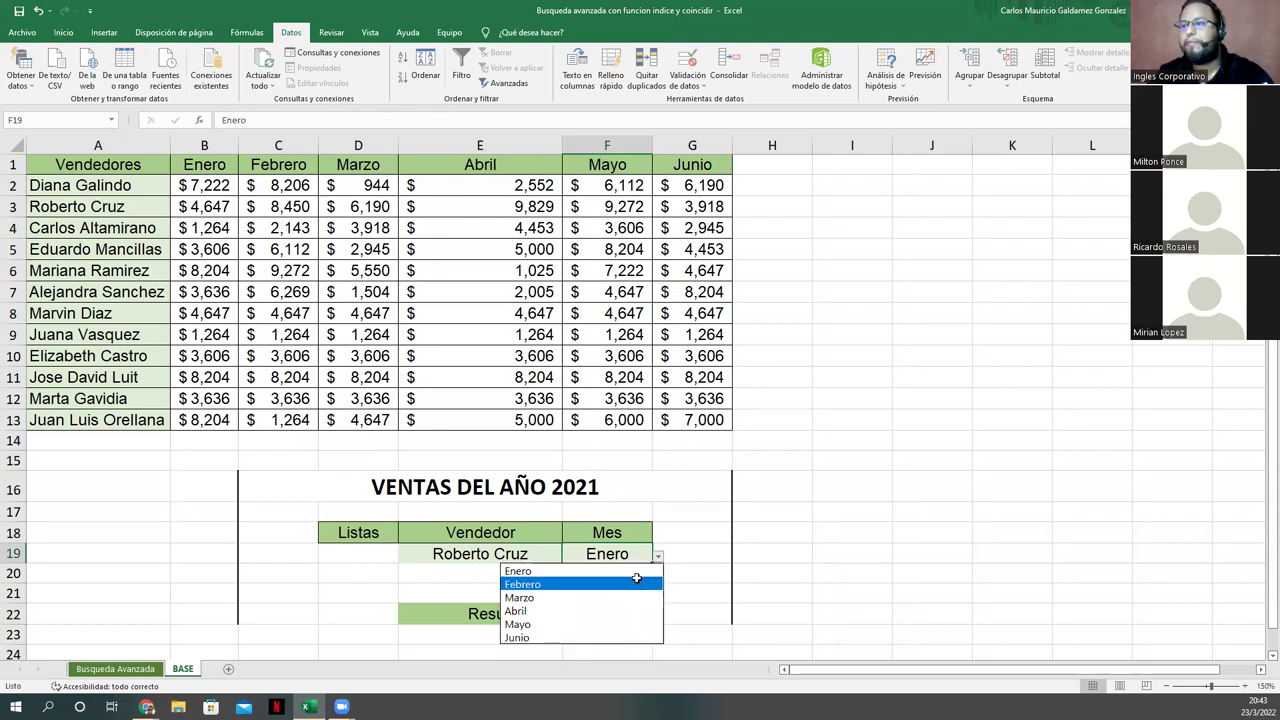
left_click(636, 580)
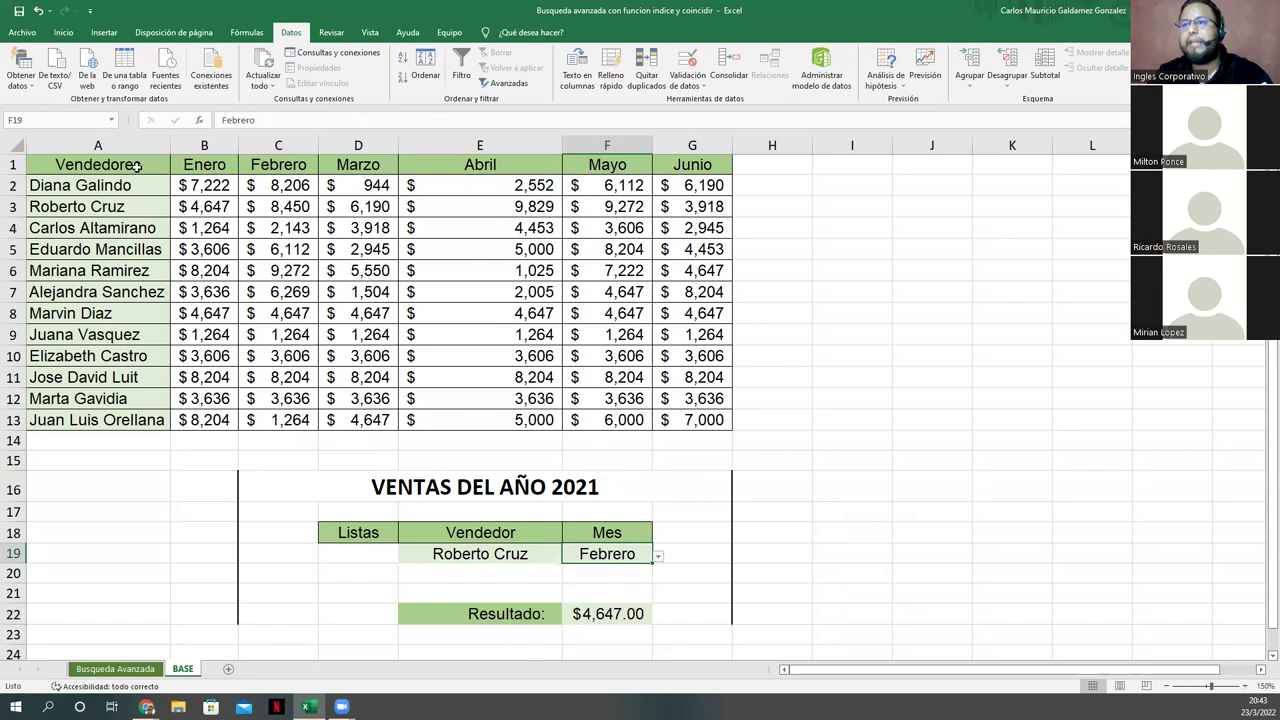
left_click(210, 209)
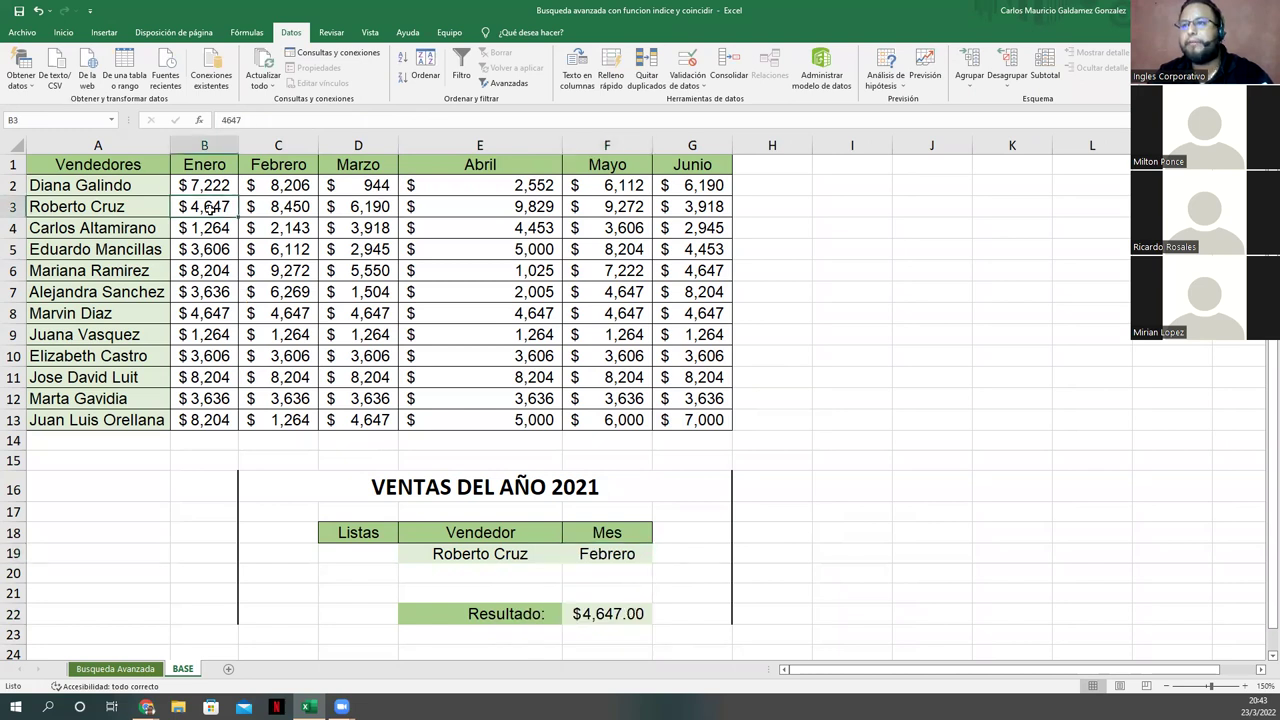
left_click(636, 555)
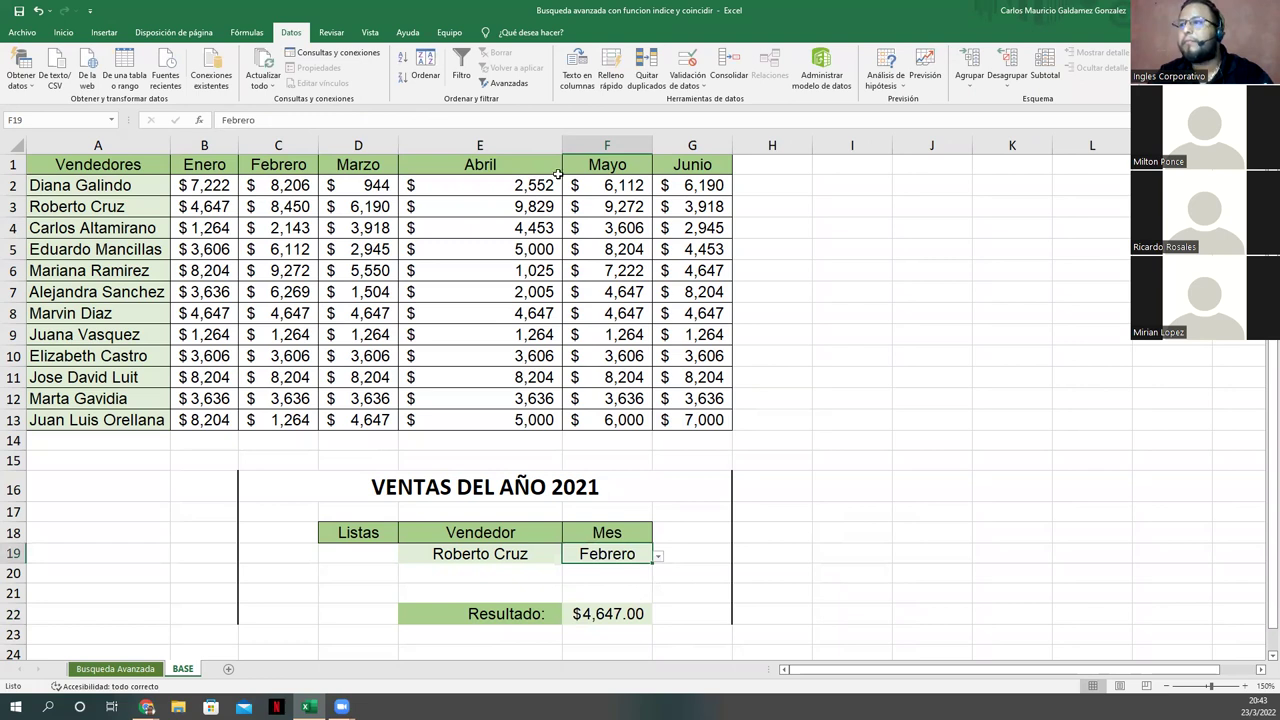
Step: Change the INDICE range in F22 from A2:G13 to A1:G13, giving $7,222.00
left_click(613, 607)
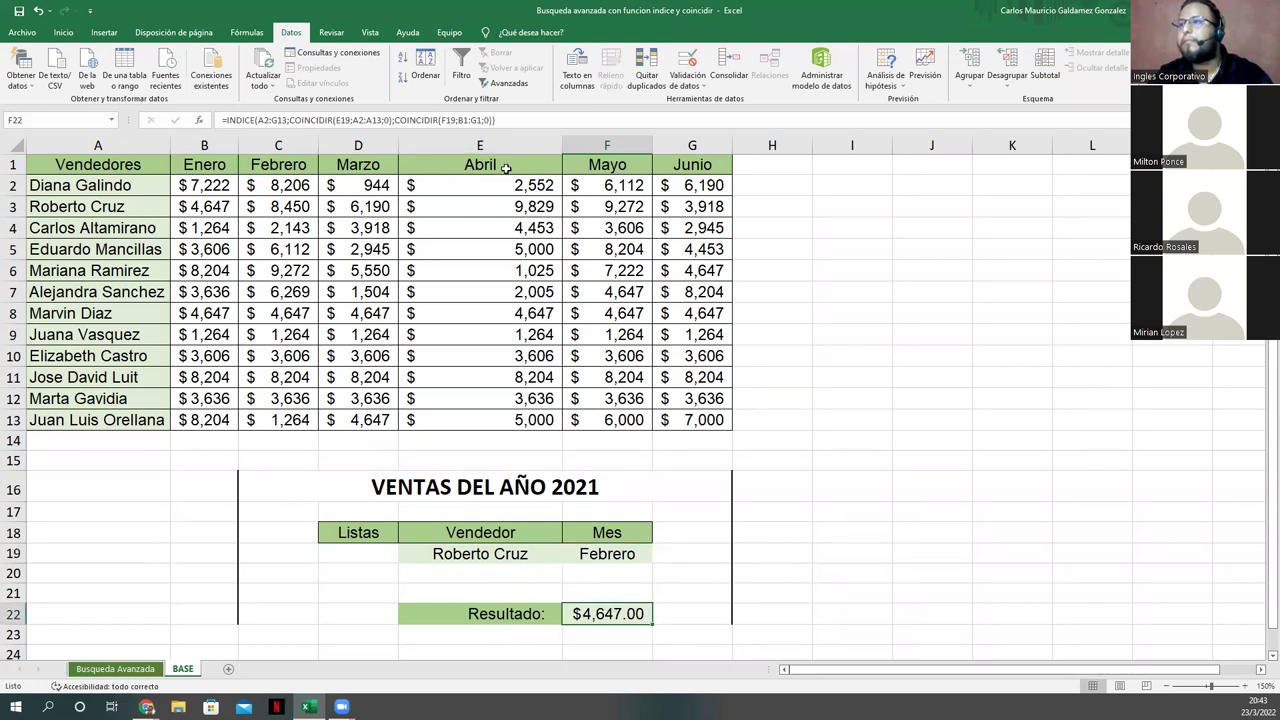
left_click(463, 120)
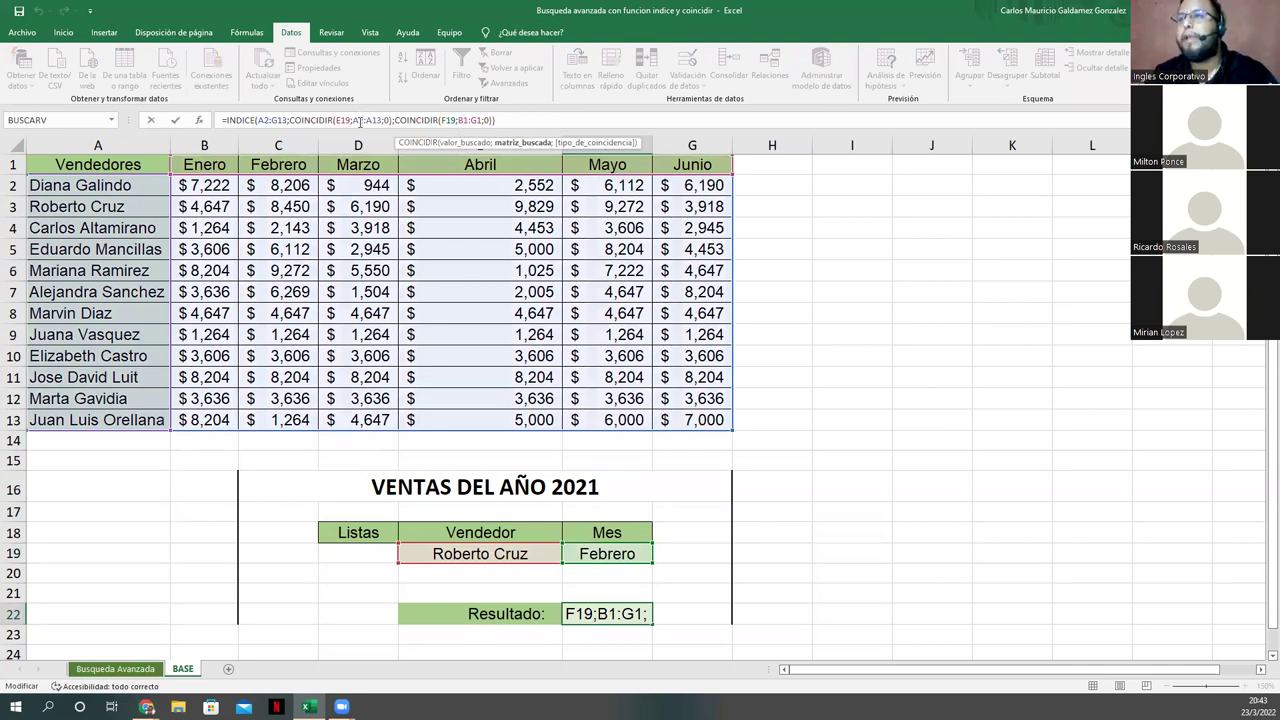
key("Left")
key("Left")
key("Left")
key("Left")
key("Left")
key("Left")
key("Left")
key("Left")
key("Left")
key("Left")
key("Left")
key("Left")
key("Left")
key("Left")
key("Left")
key("Left")
key("Left")
key("Left")
key("Left")
key("Left")
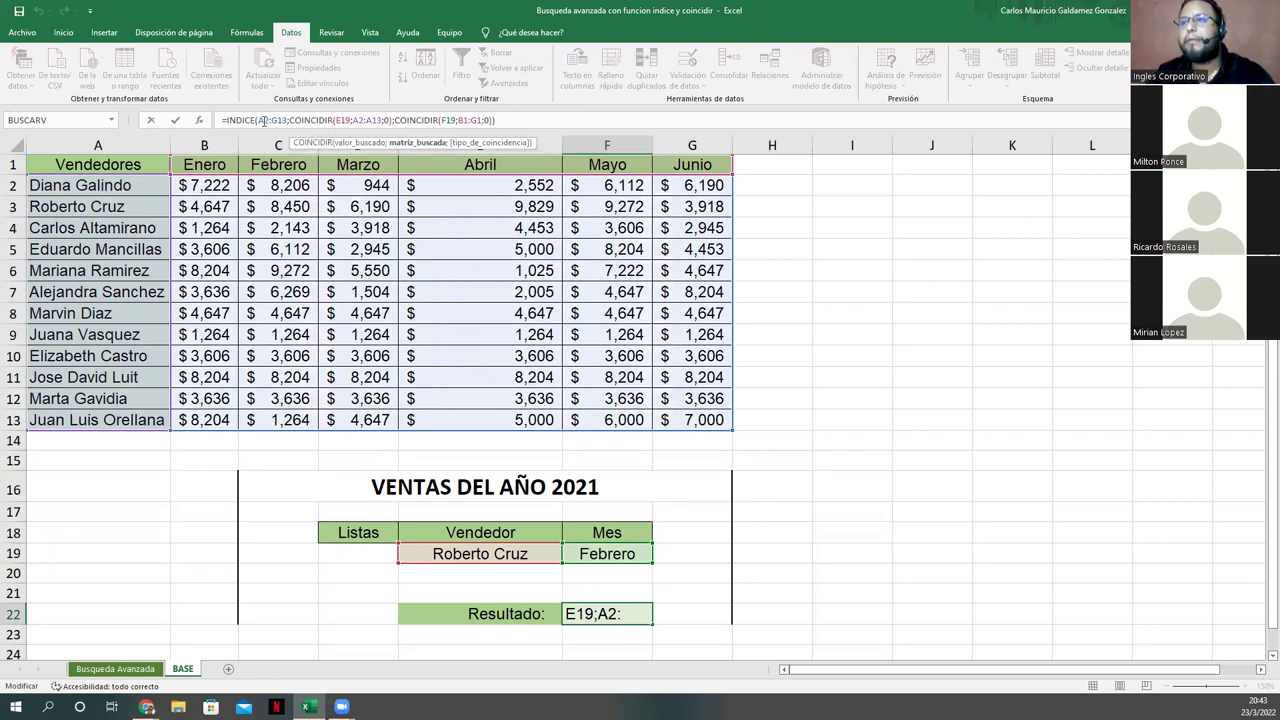
key("Left")
key("Left")
key("Left")
key("Left")
key("Left")
key("BackSpace")
type("1")
key("Return")
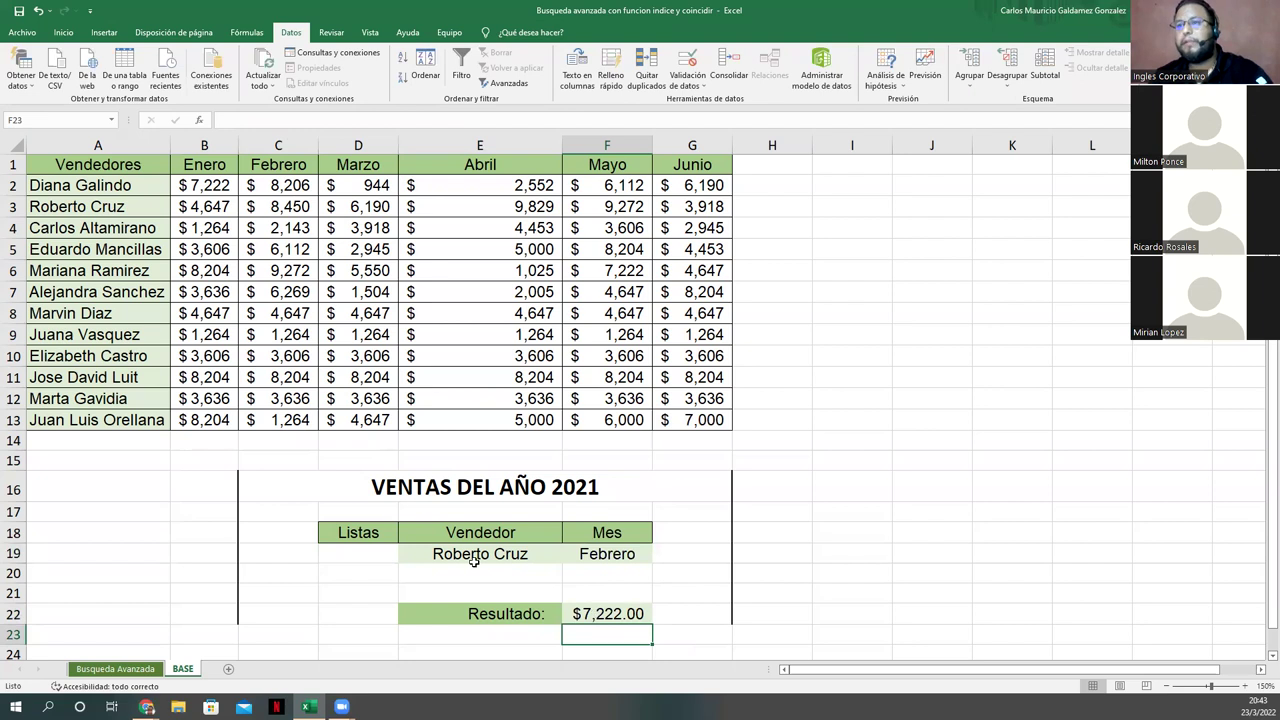
left_click(619, 617)
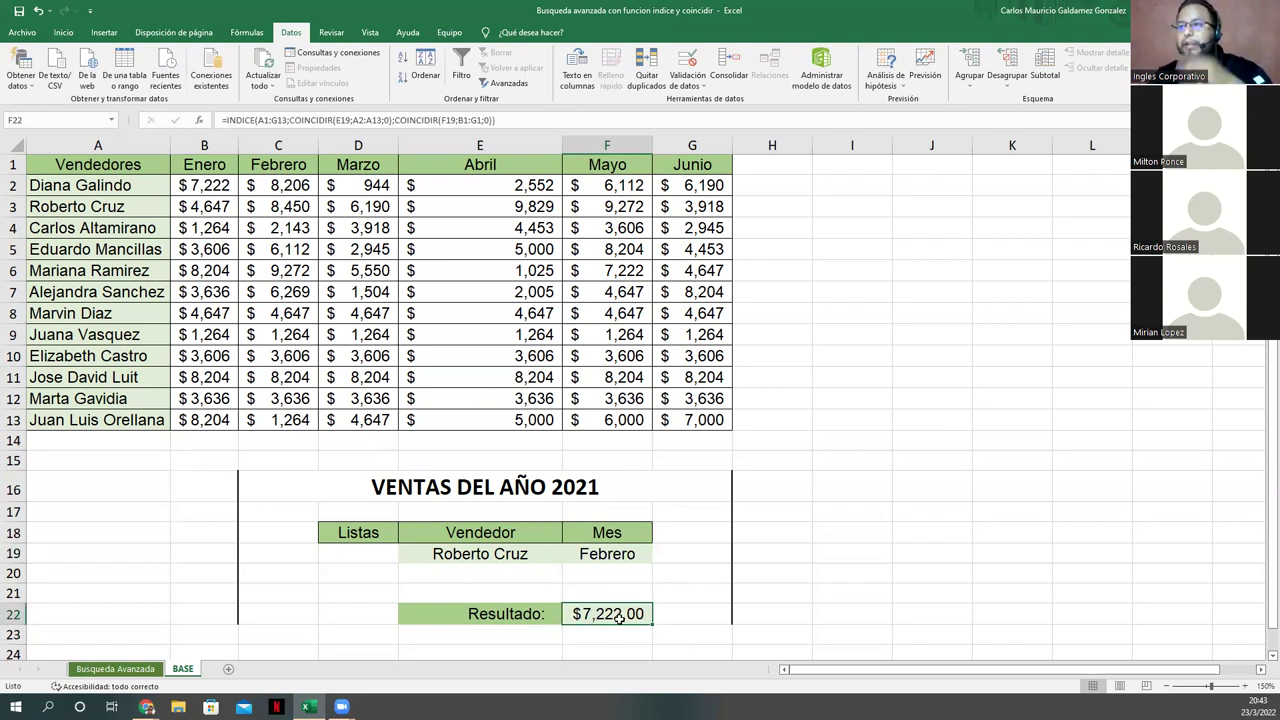
left_click(521, 553)
left_click(568, 556)
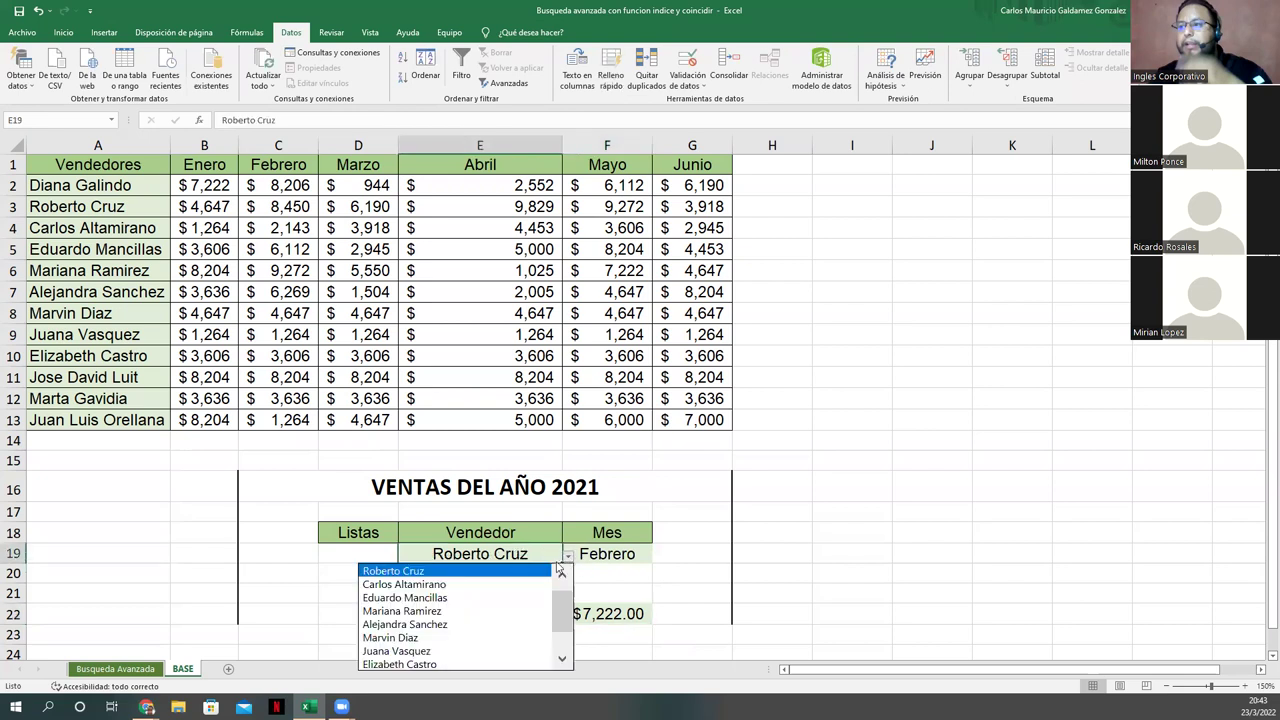
scroll(522, 580, "up", 1)
left_click(520, 572)
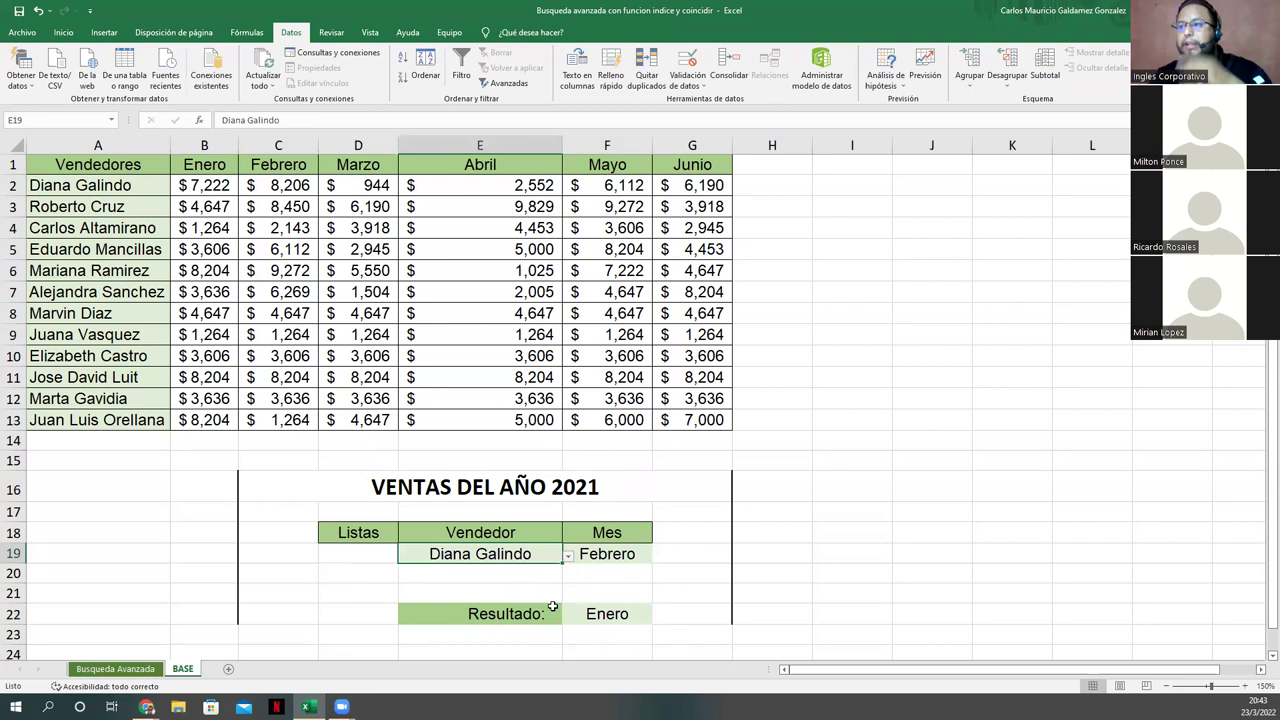
left_click(568, 556)
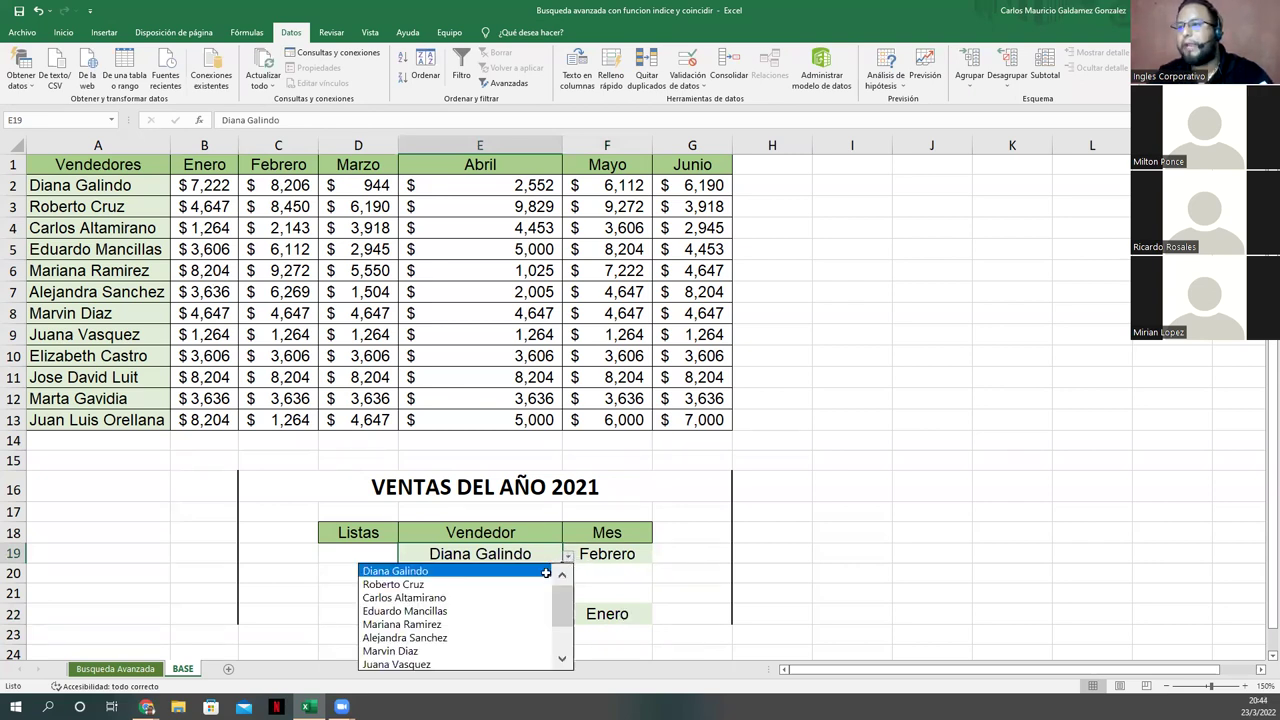
left_click(600, 558)
Step: Set the month to Enero and inspect F22's formula, which returns Vendedores
left_click(646, 558)
left_click(658, 556)
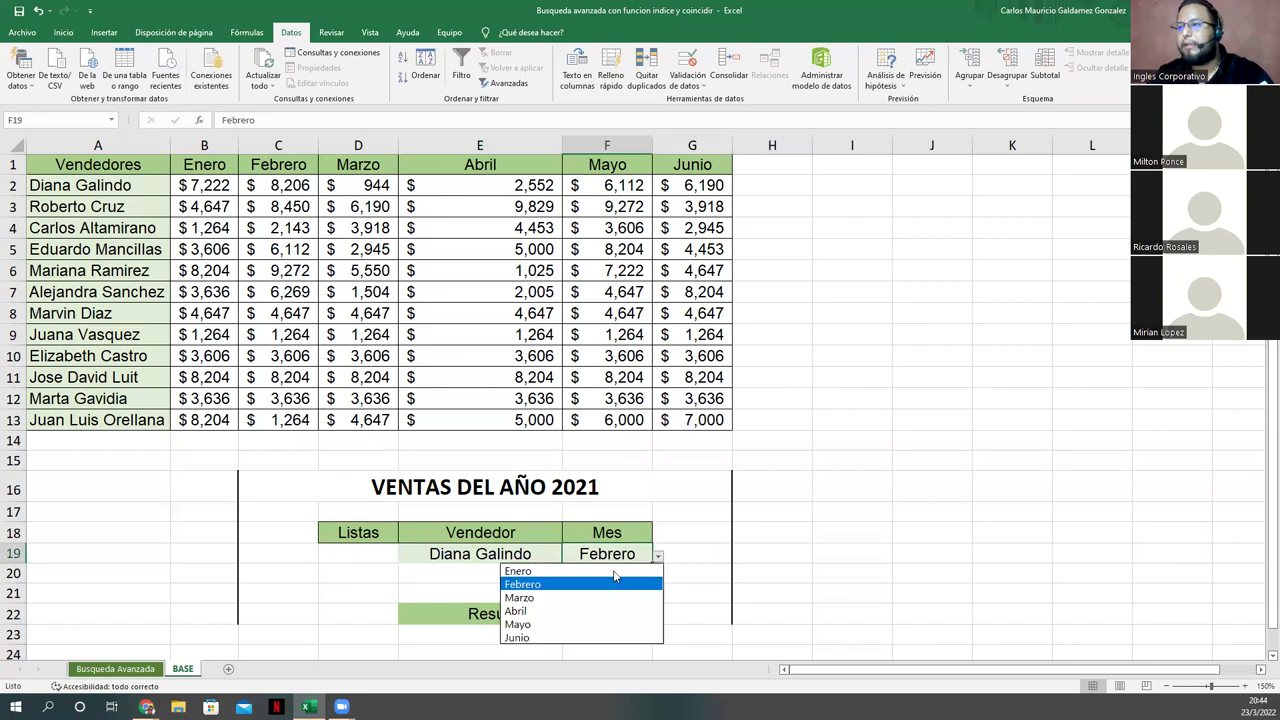
left_click(628, 616)
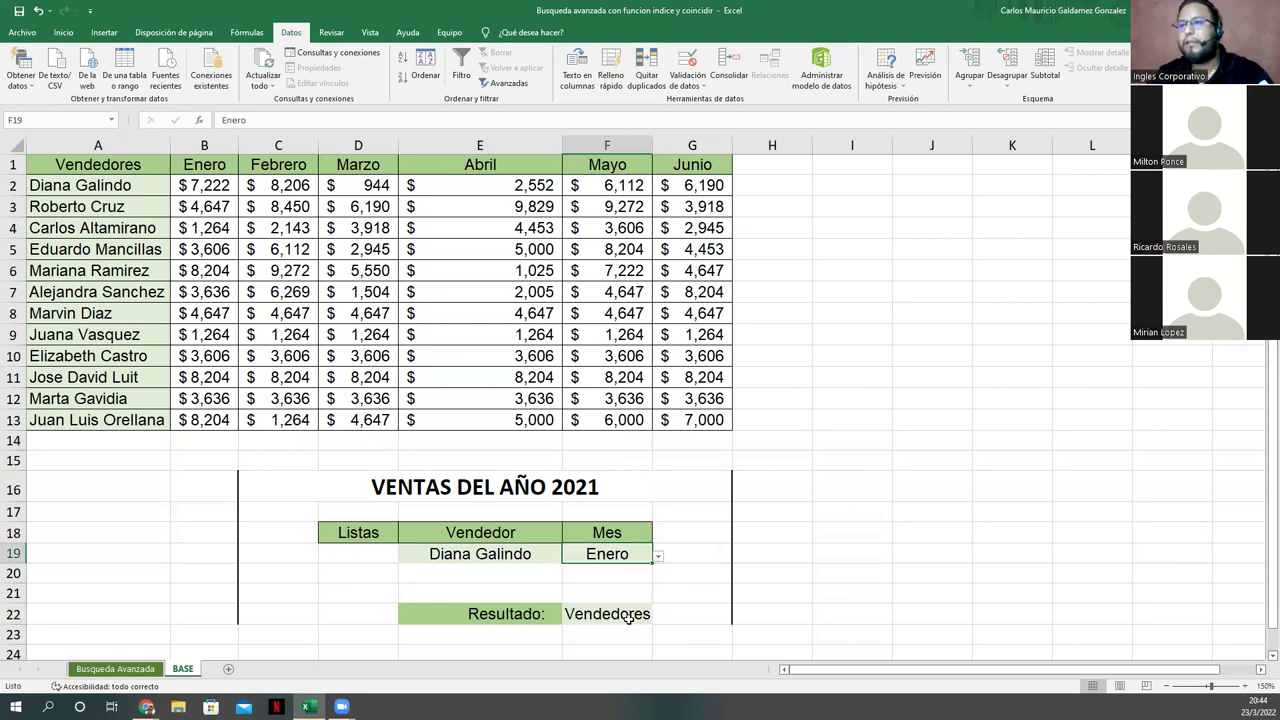
left_click(628, 616)
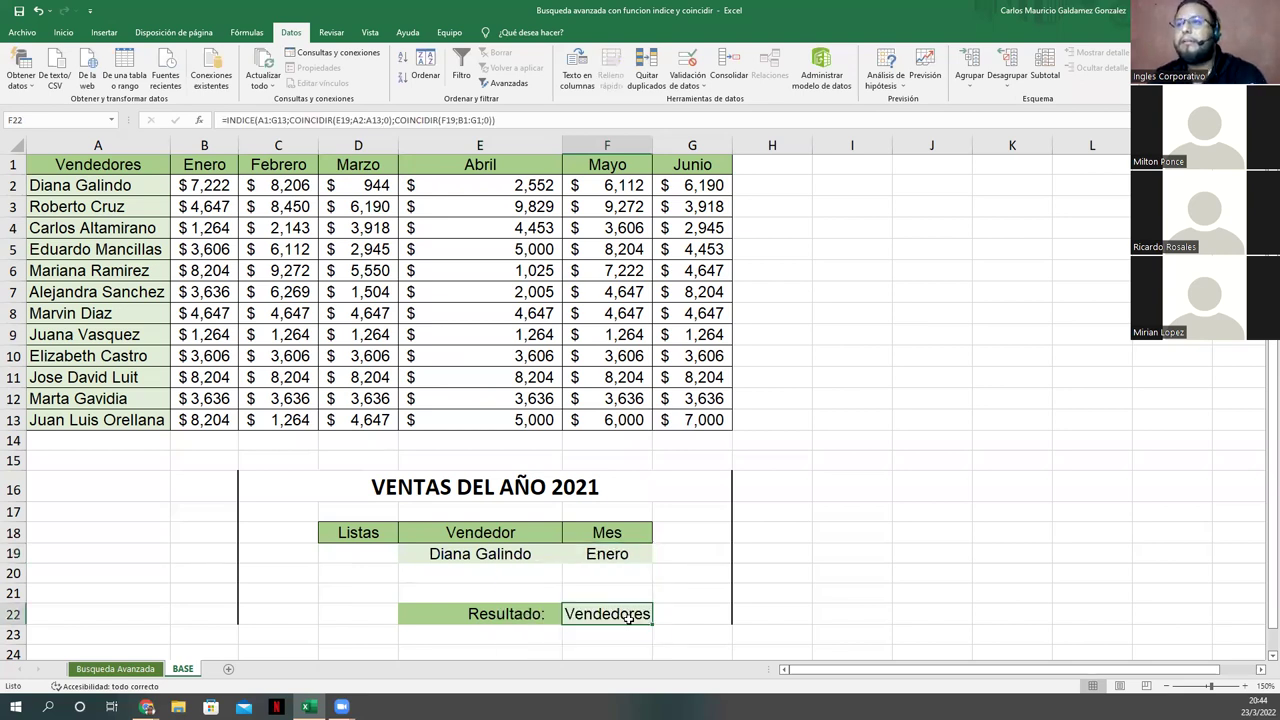
left_click(363, 120)
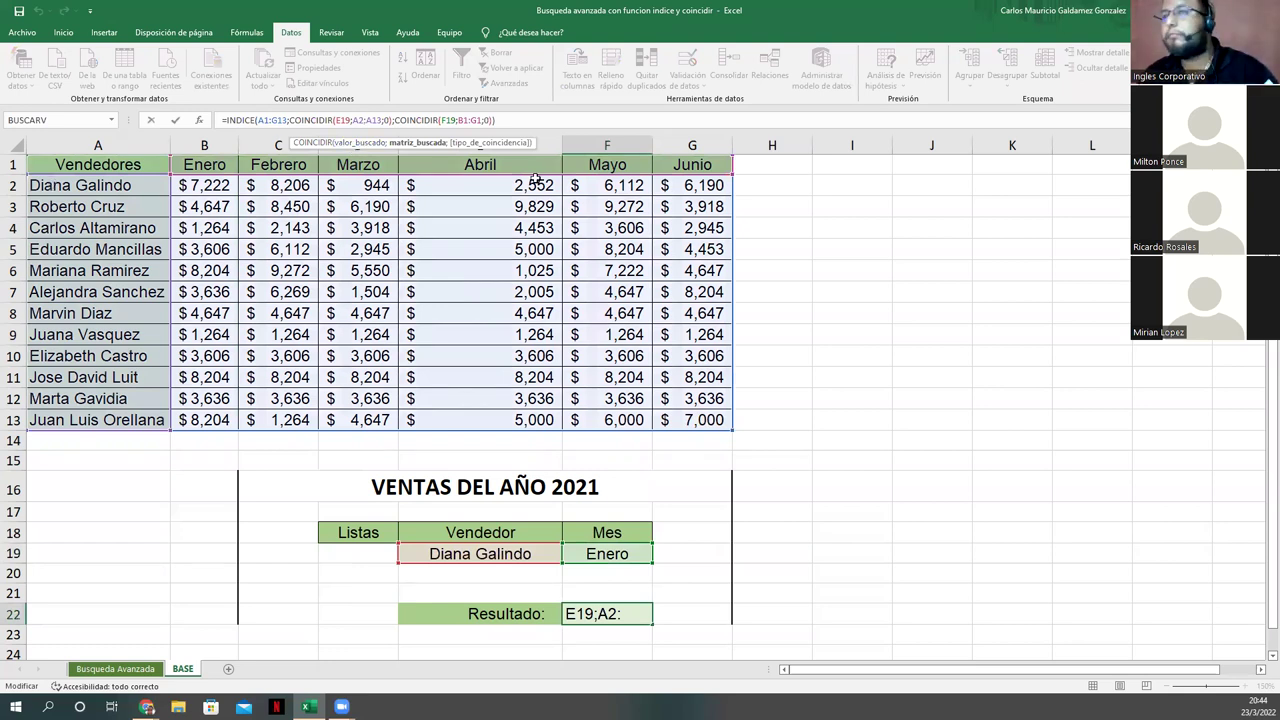
key("Return")
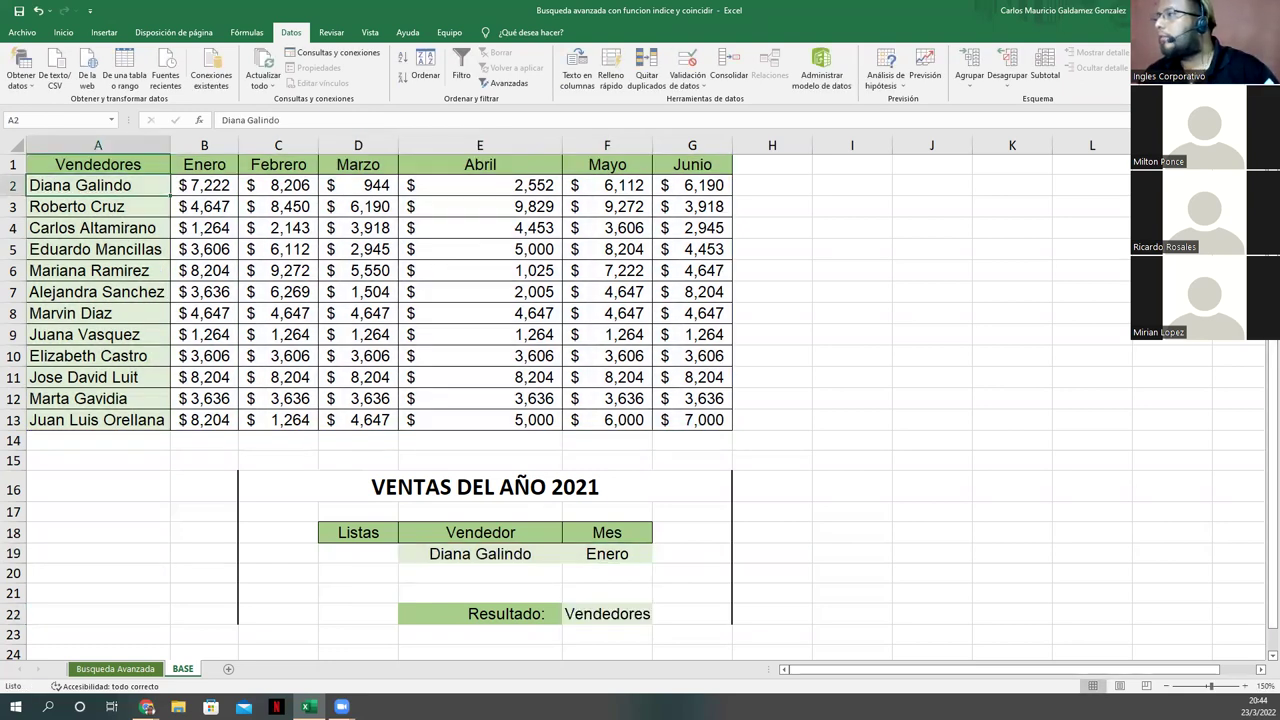
left_click(150, 190)
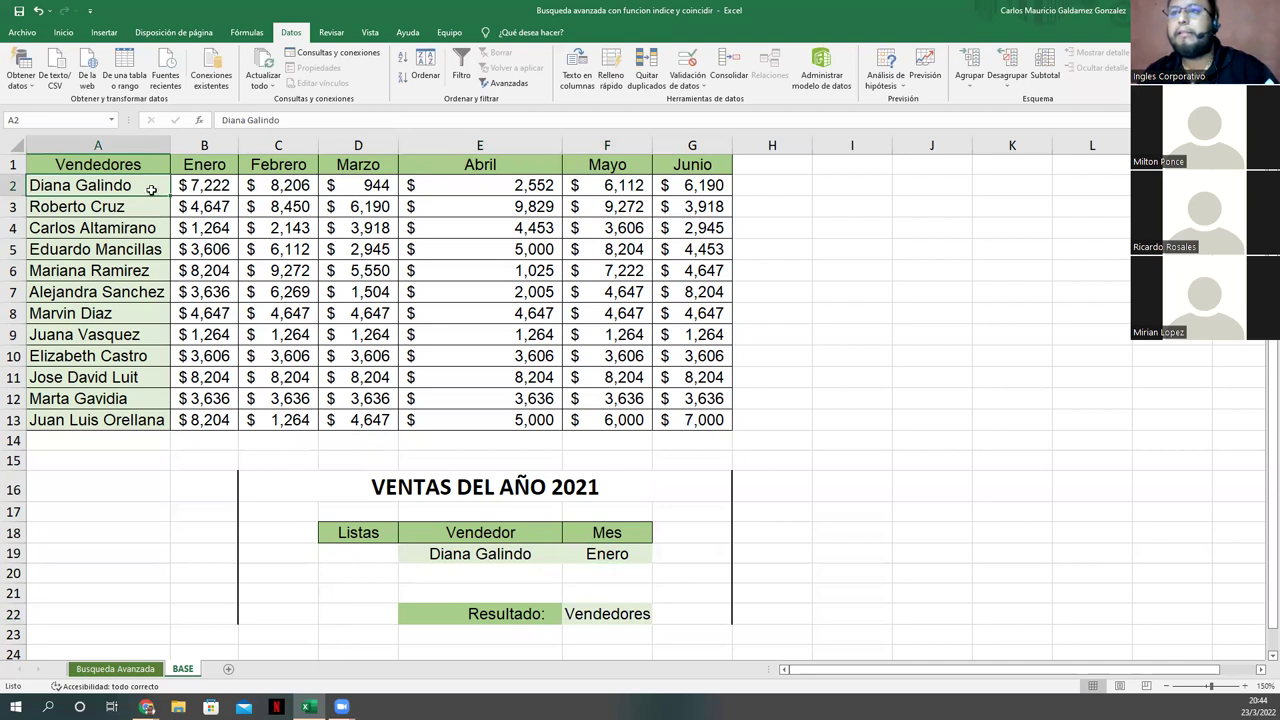
left_click(592, 614)
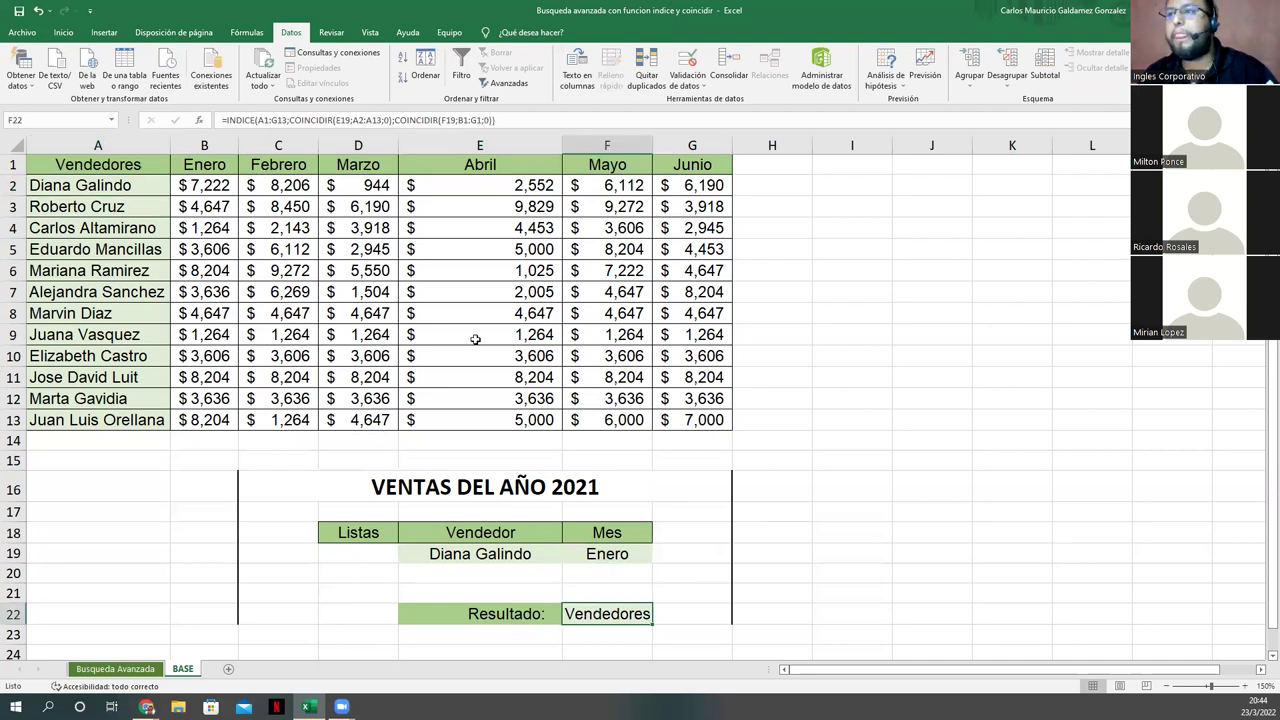
Step: Try the vendor lookup range A1:A13 in F22's formula
left_click(268, 120)
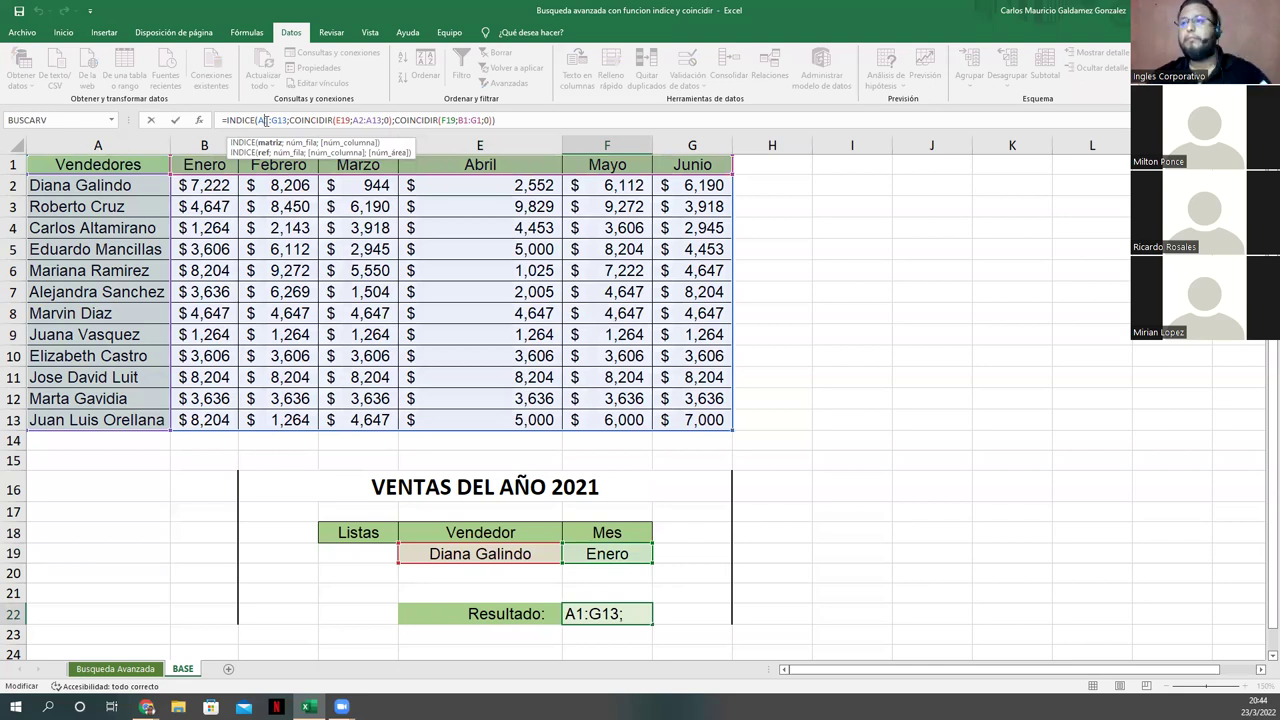
left_click(262, 120)
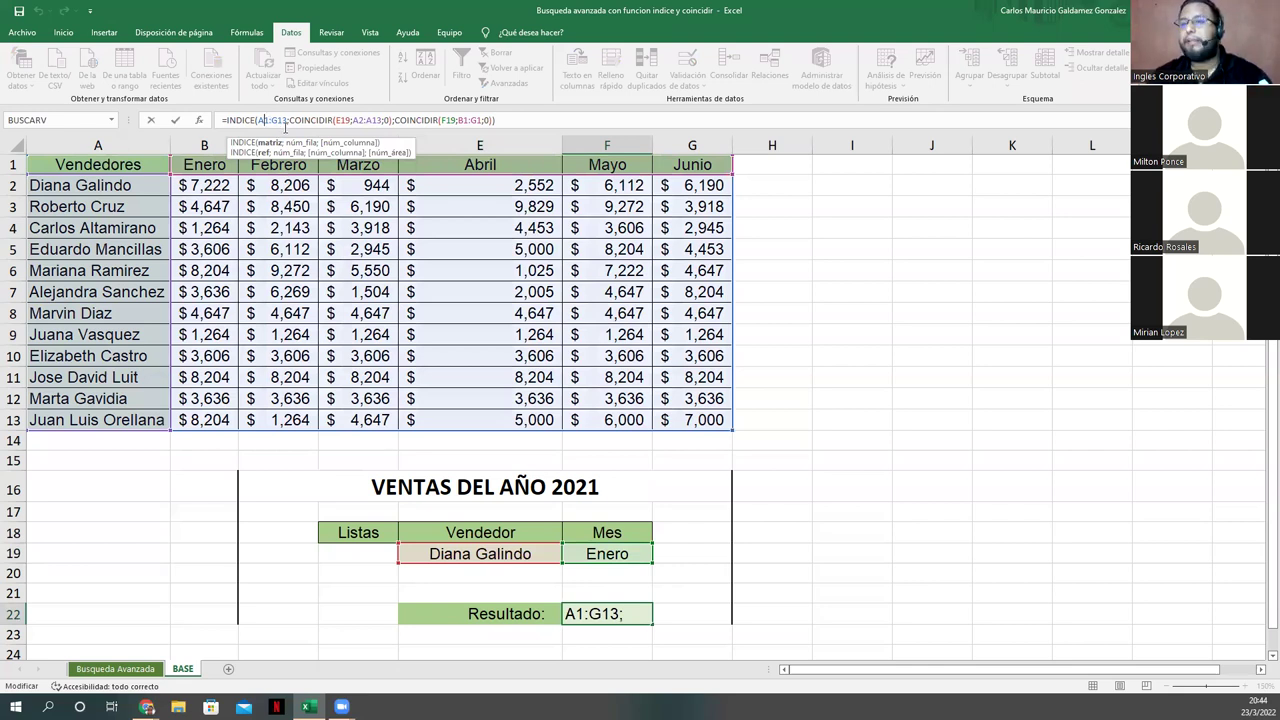
left_click(364, 121)
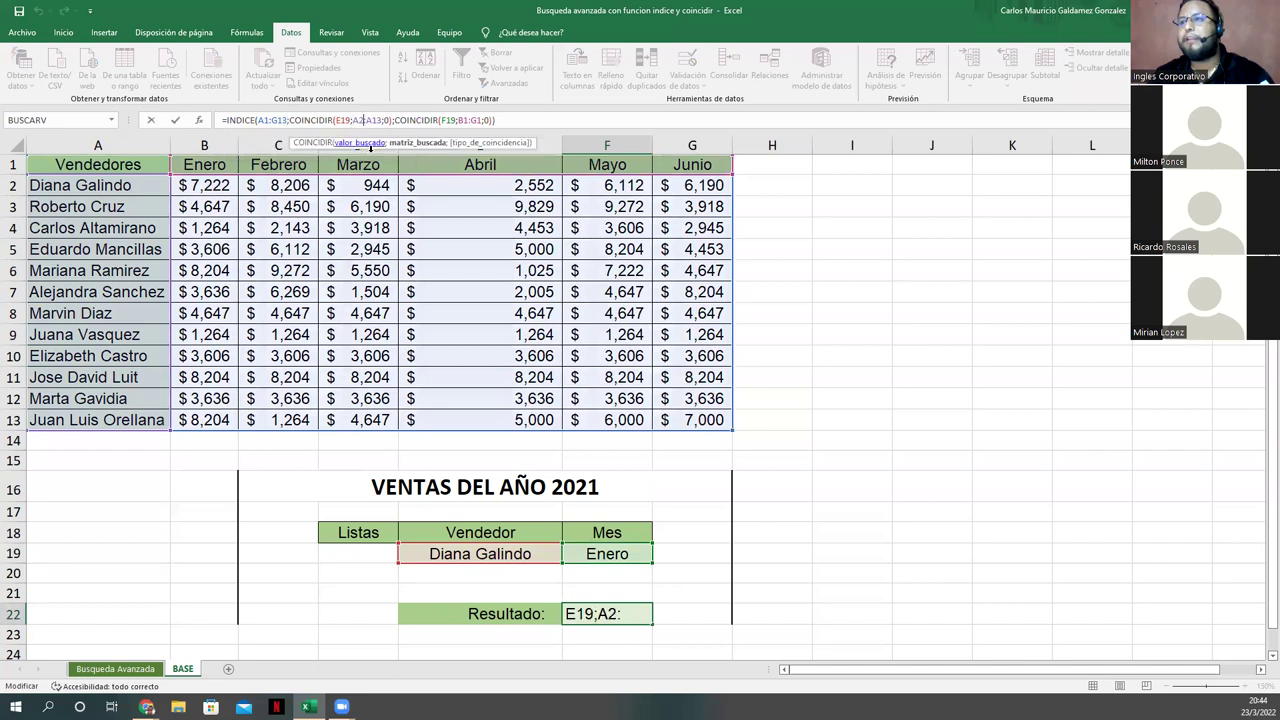
key("BackSpace")
type("1")
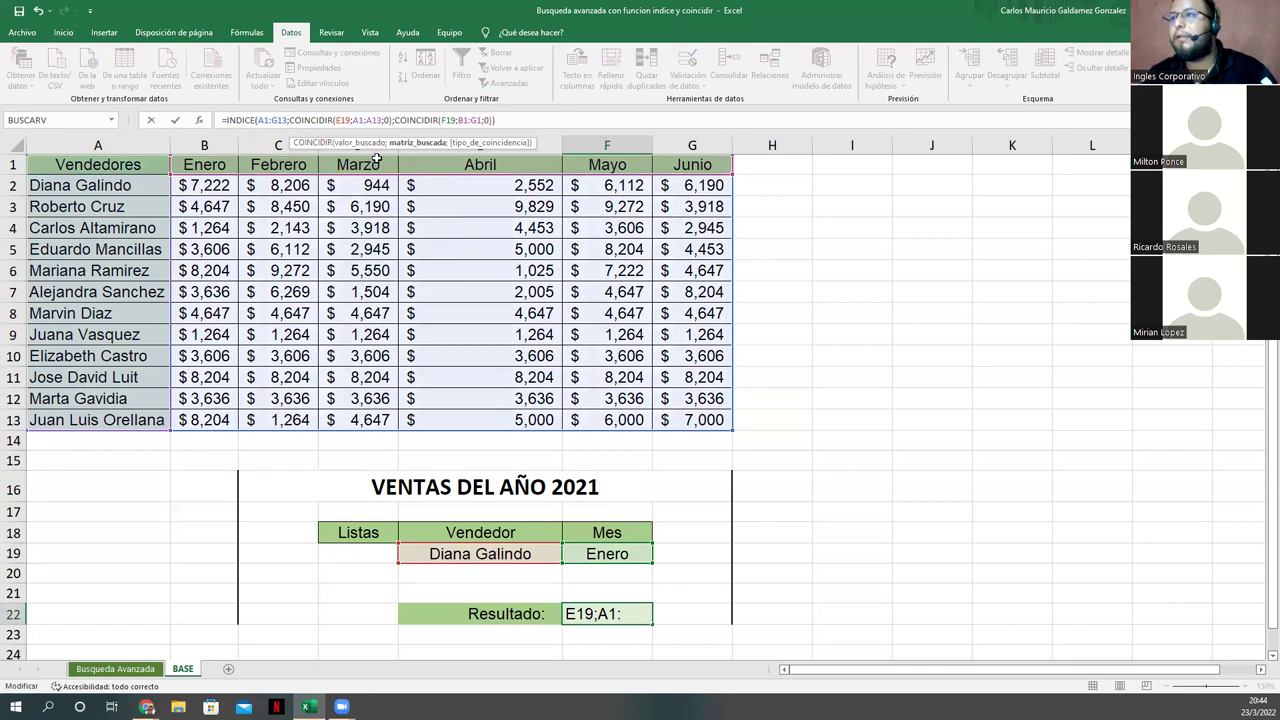
key("Tab")
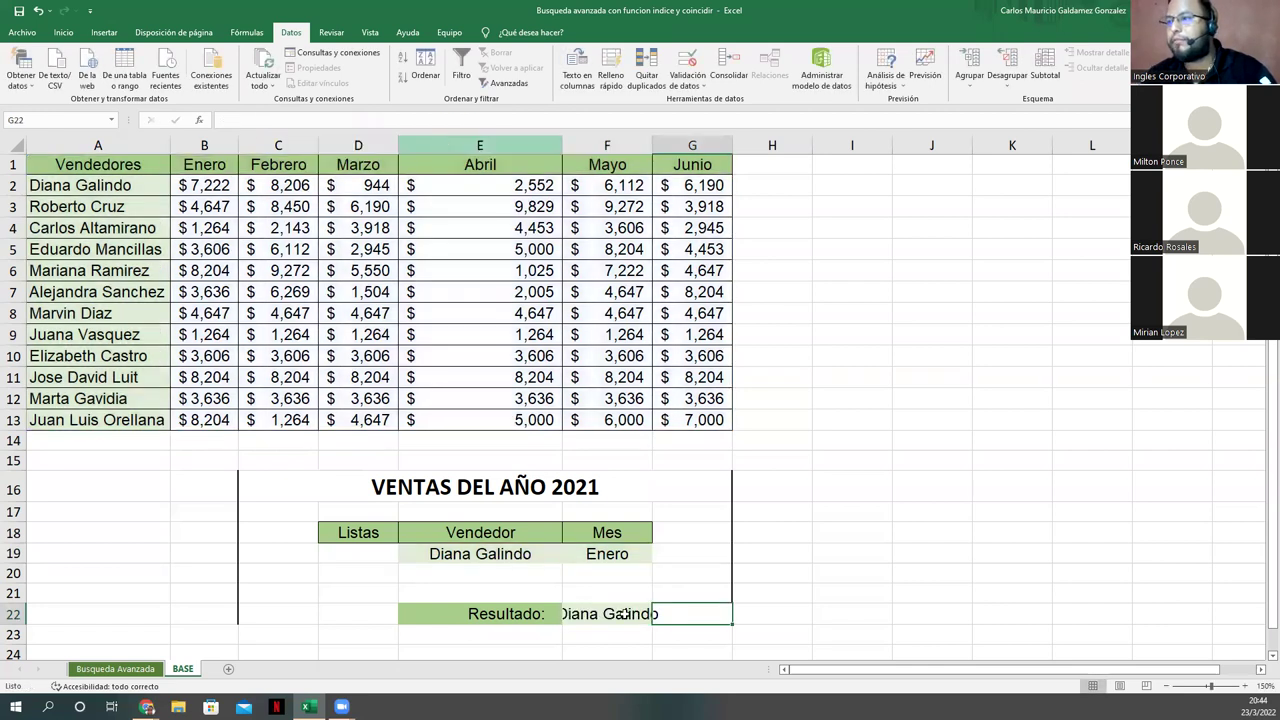
key("Left")
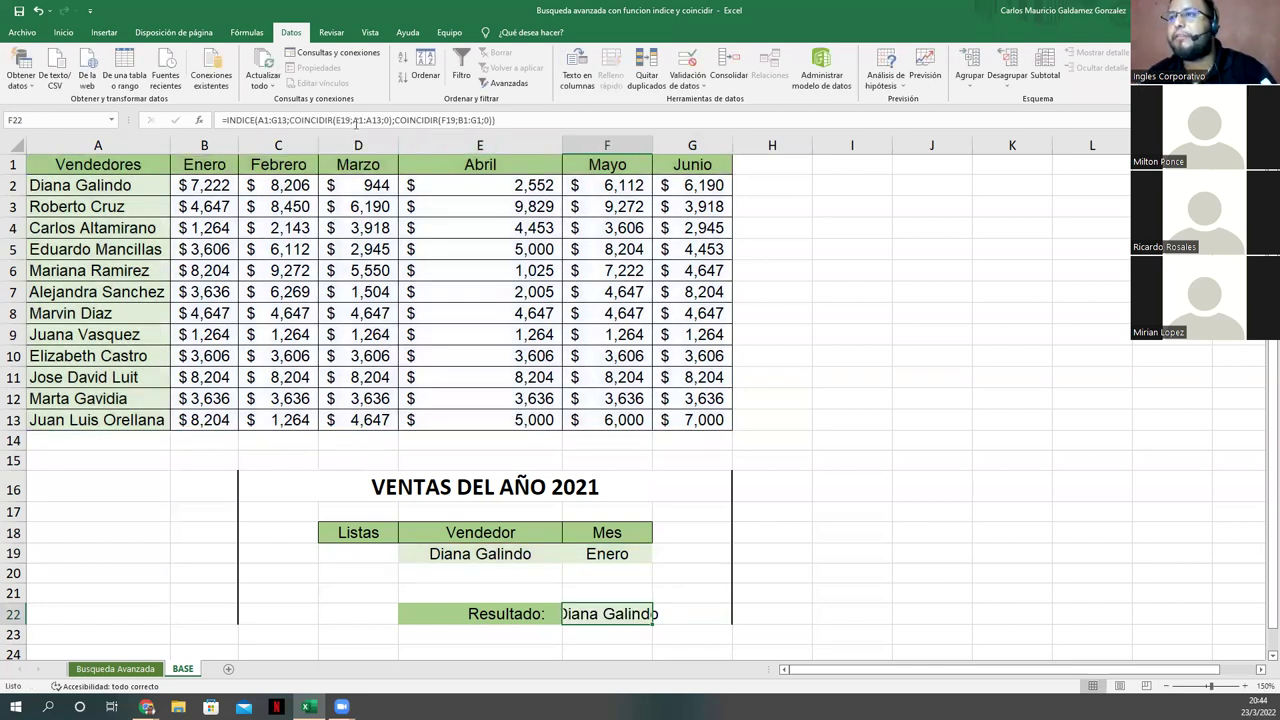
Step: Switch the vendor range back to A2:A13, then undo that change
left_click(355, 120)
key("Delete")
type("2")
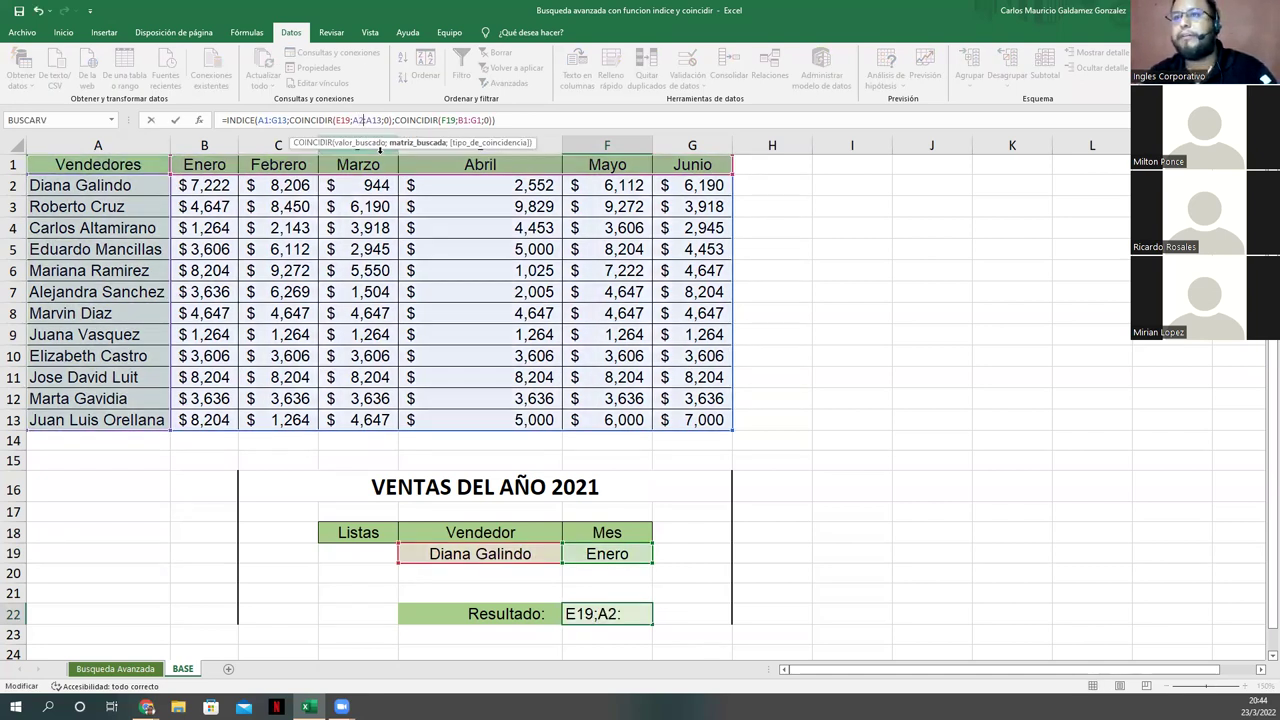
key("Tab")
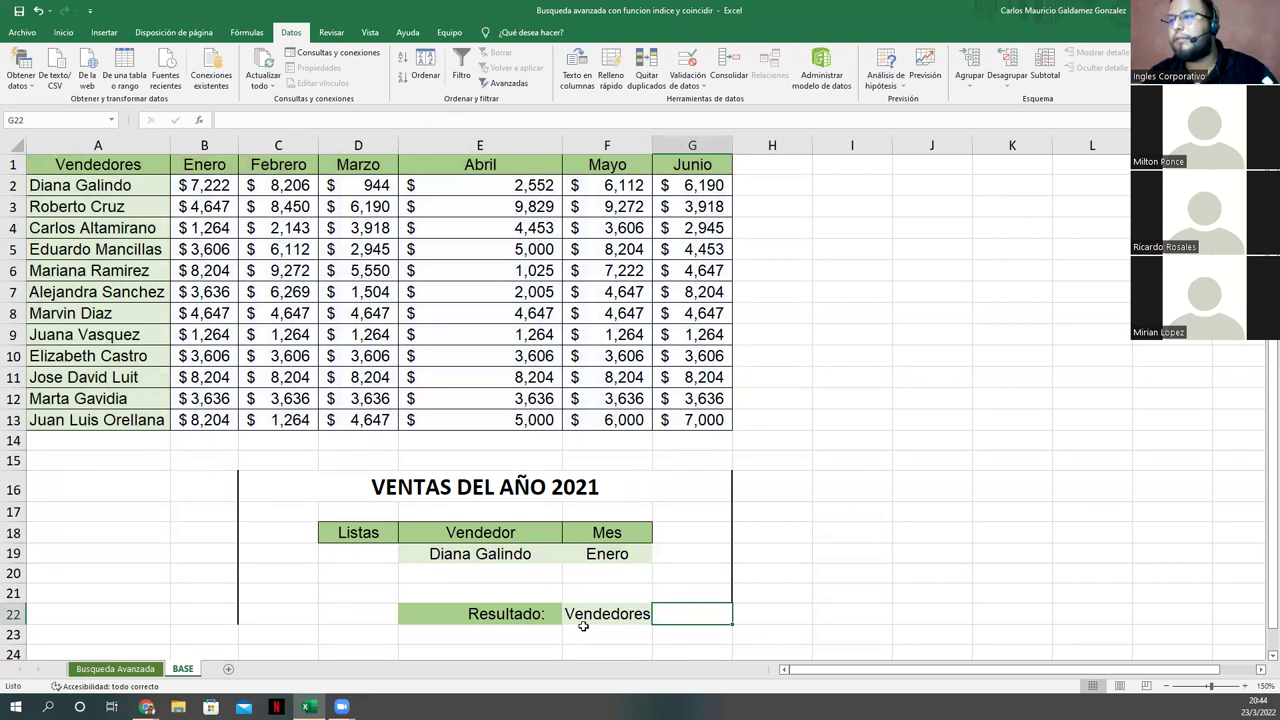
key("ctrl+z")
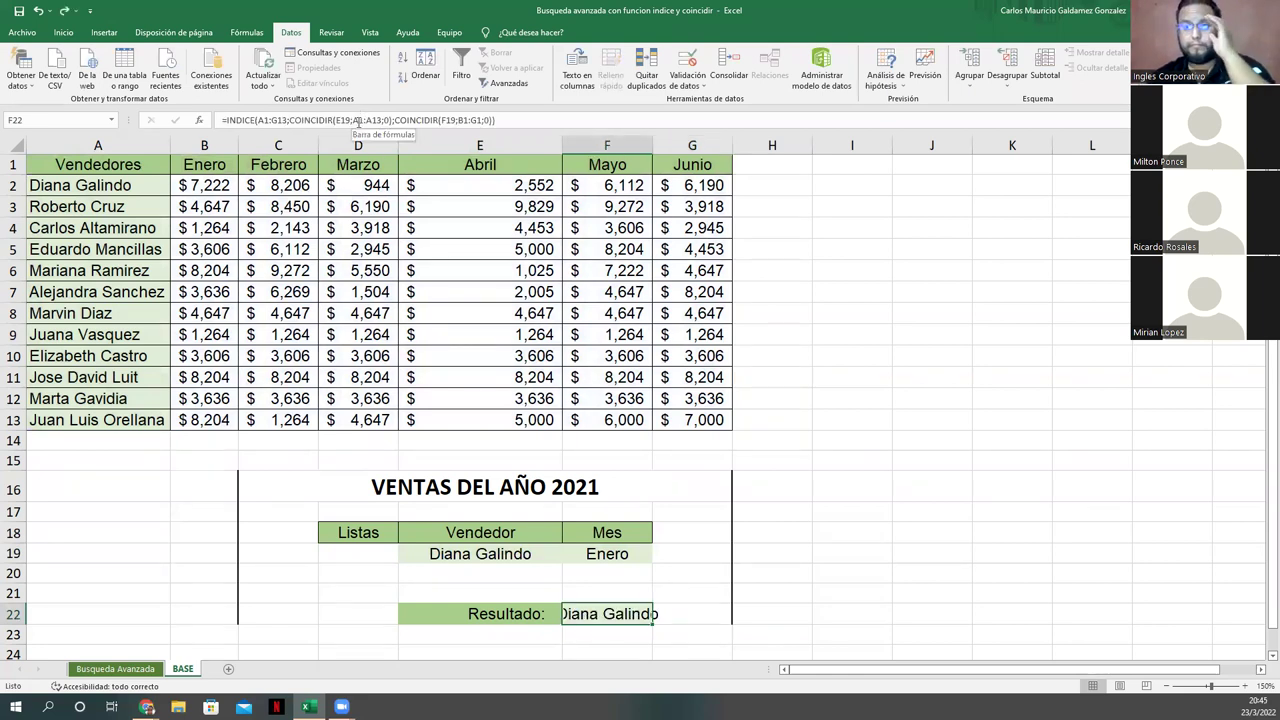
Step: Make the vendor lookup range in F22's formula start at row 2 (A2:A13)
left_click(361, 120)
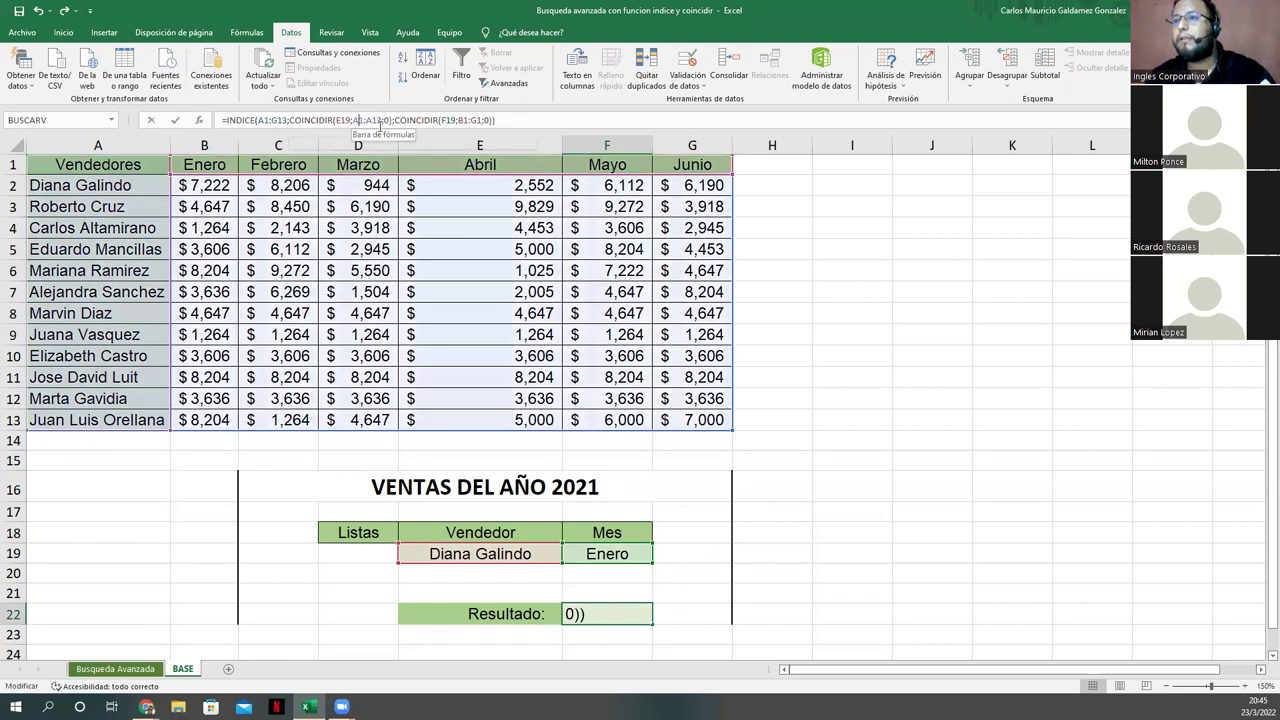
left_click(366, 121)
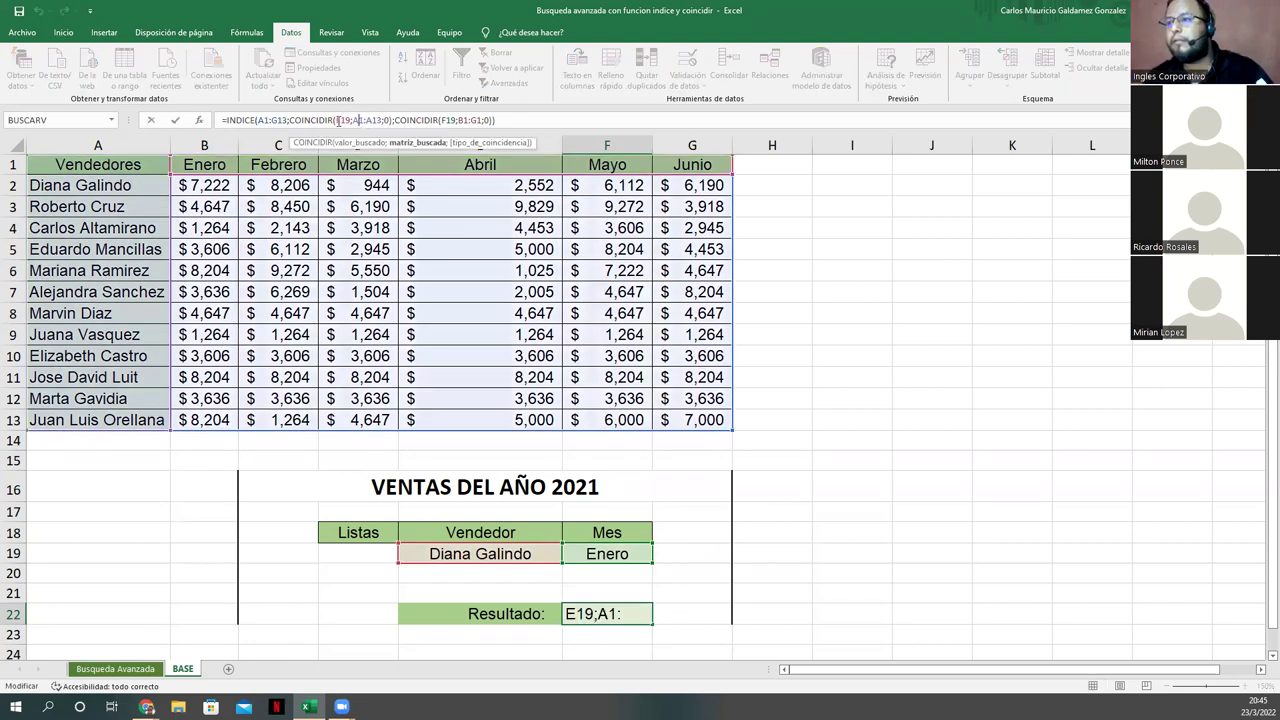
left_click(338, 120)
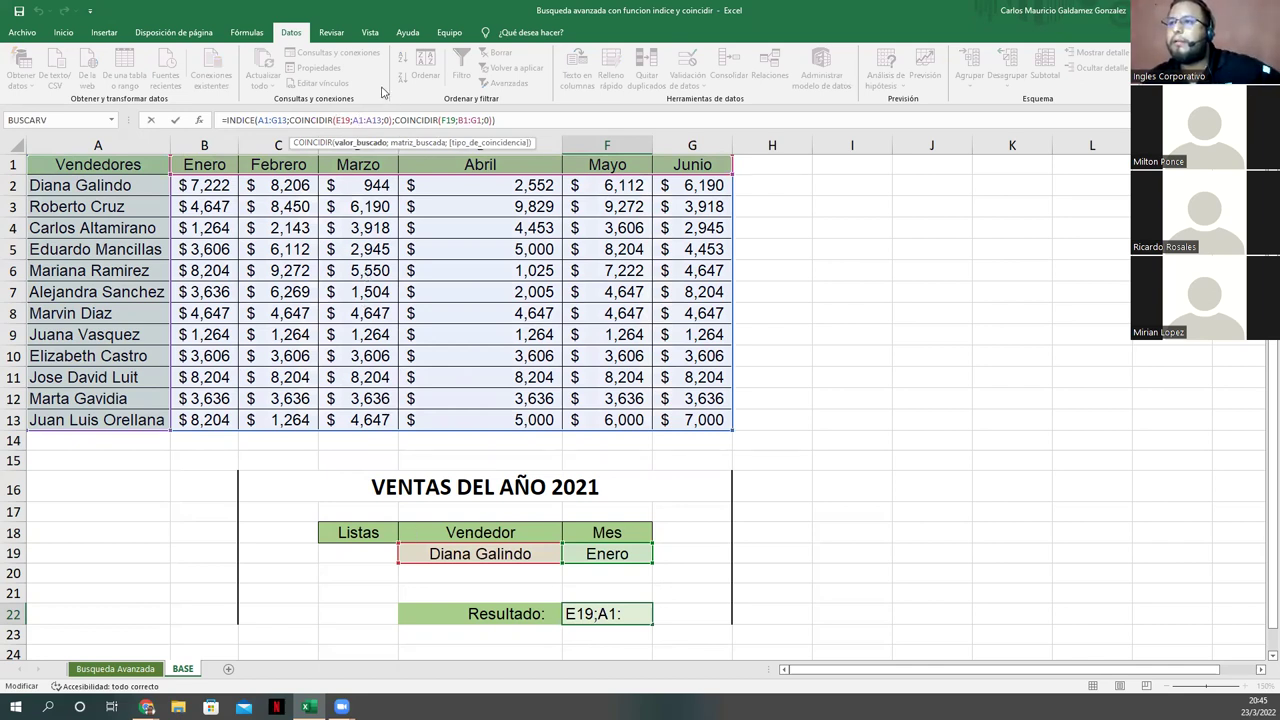
left_click(354, 121)
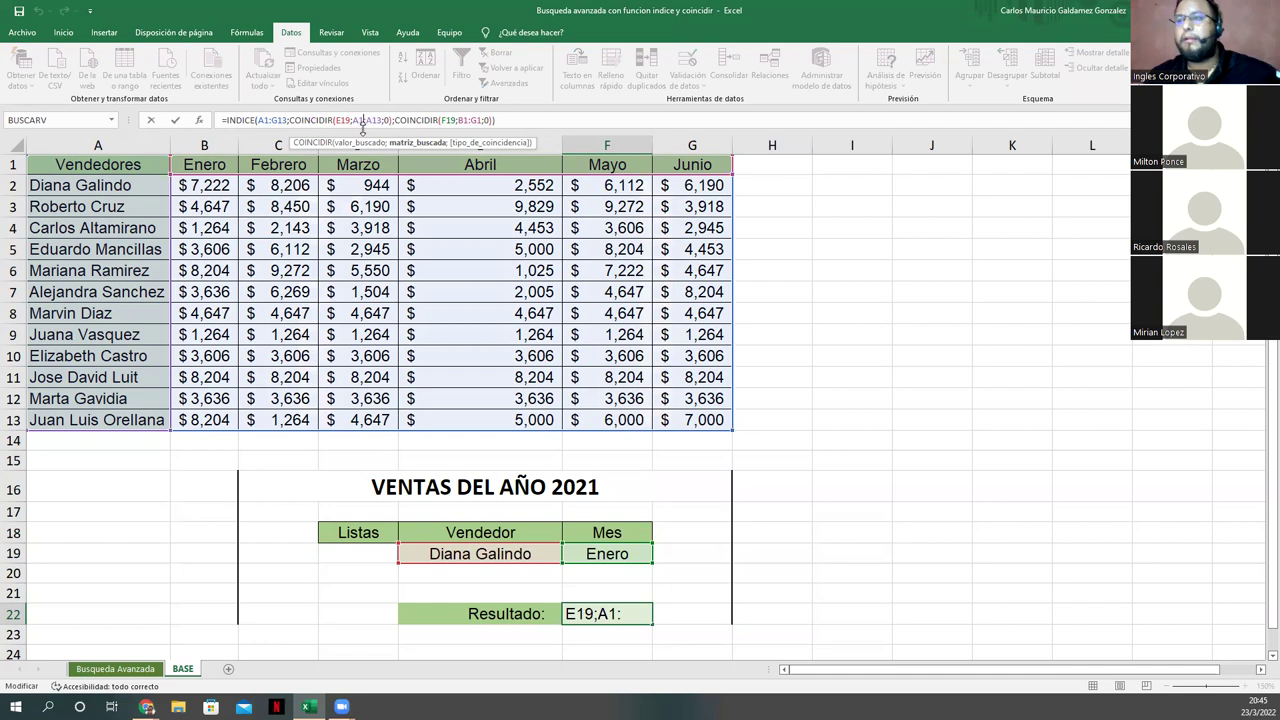
key("BackSpace")
type("2")
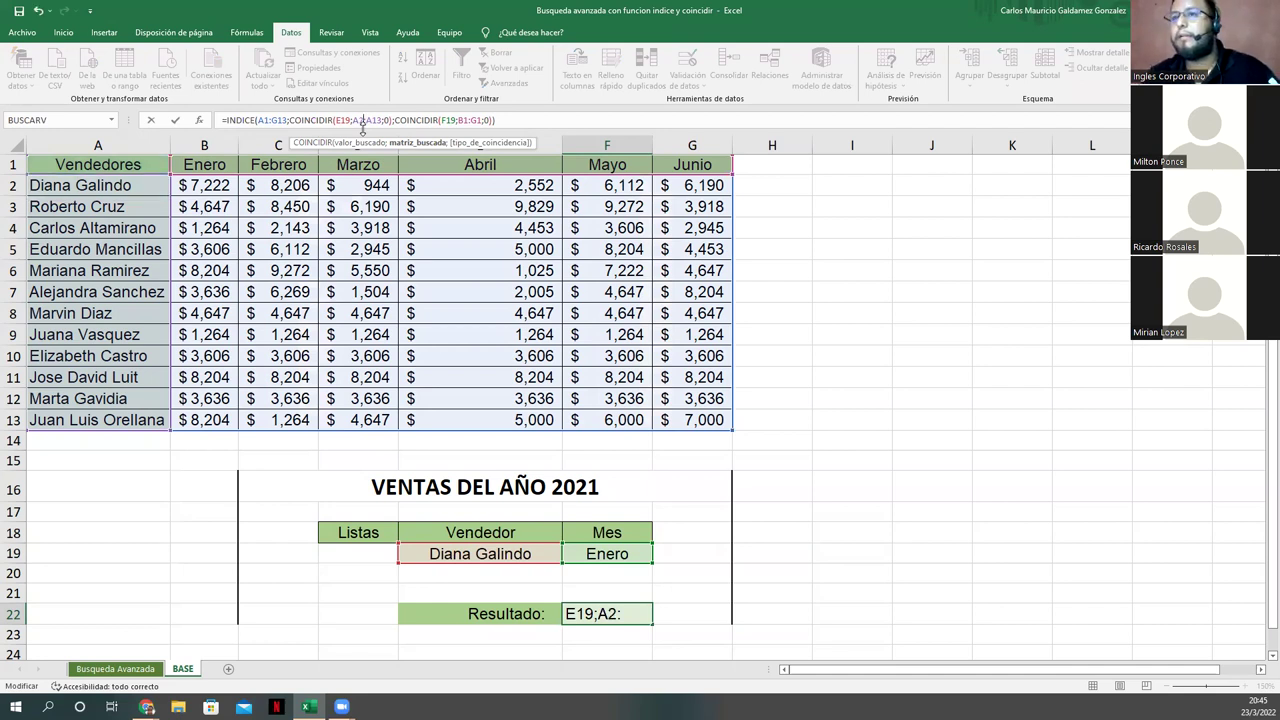
left_click(368, 120)
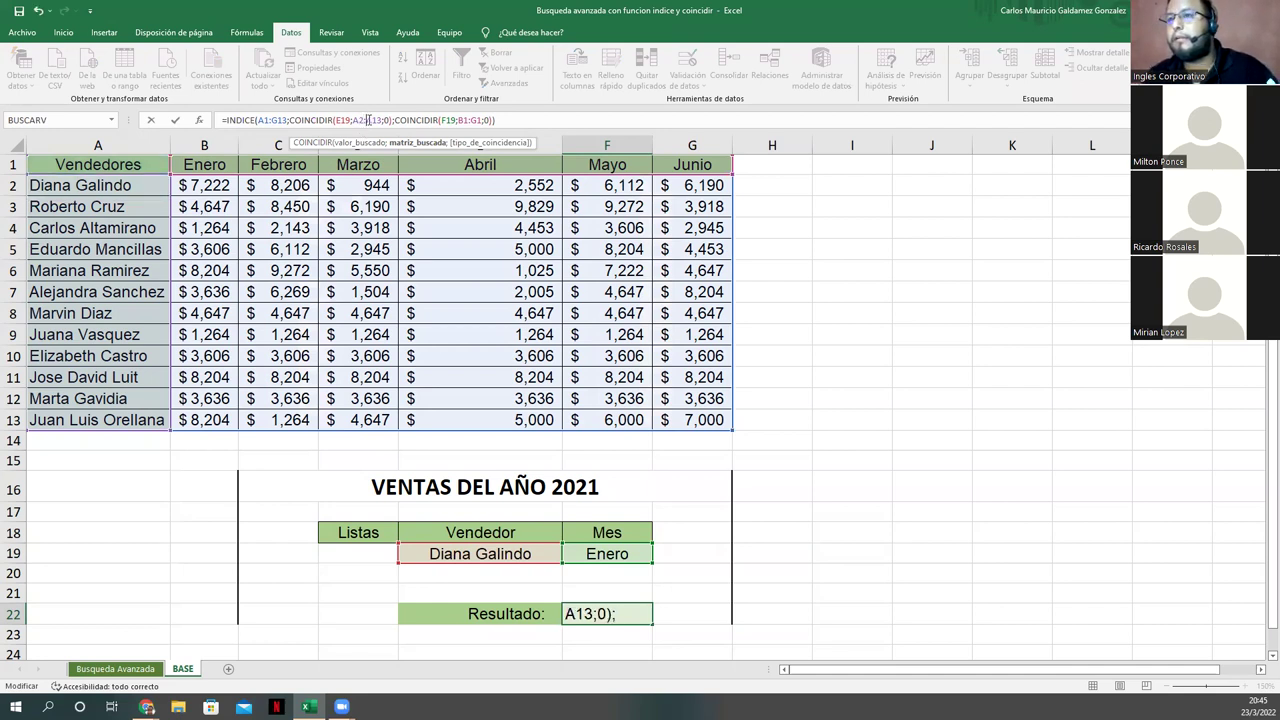
key("Tab")
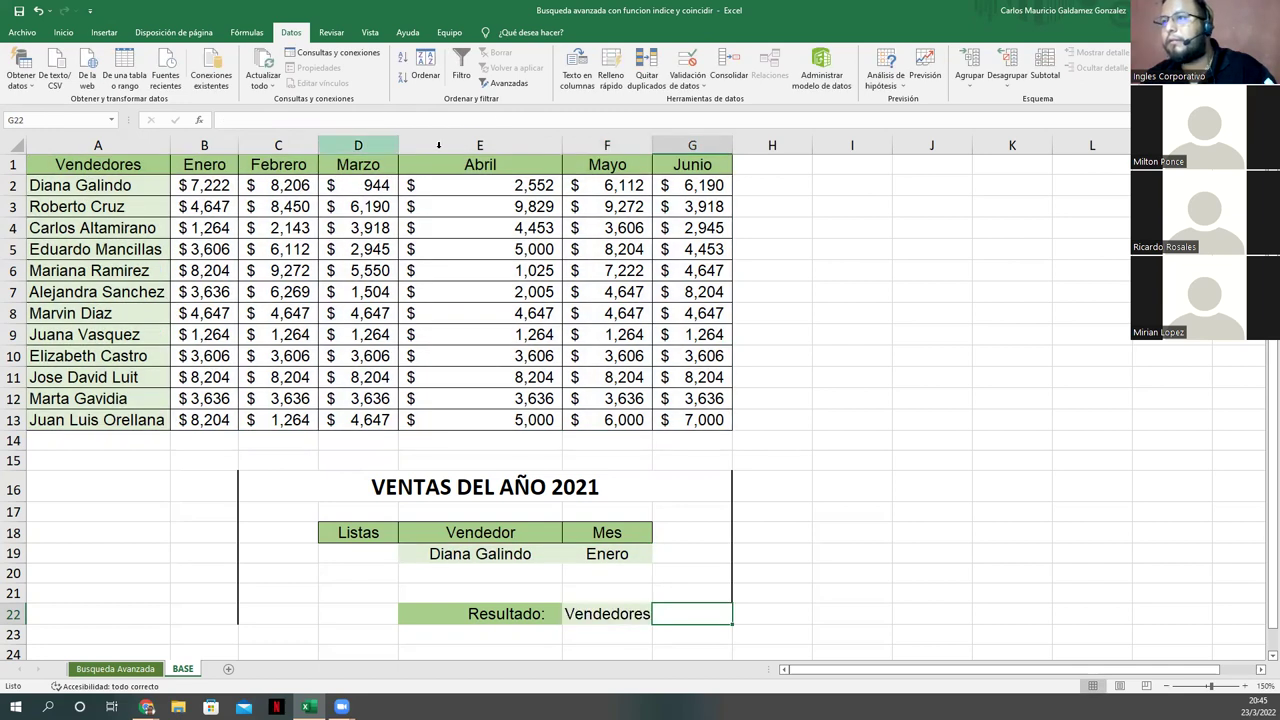
left_click(590, 613)
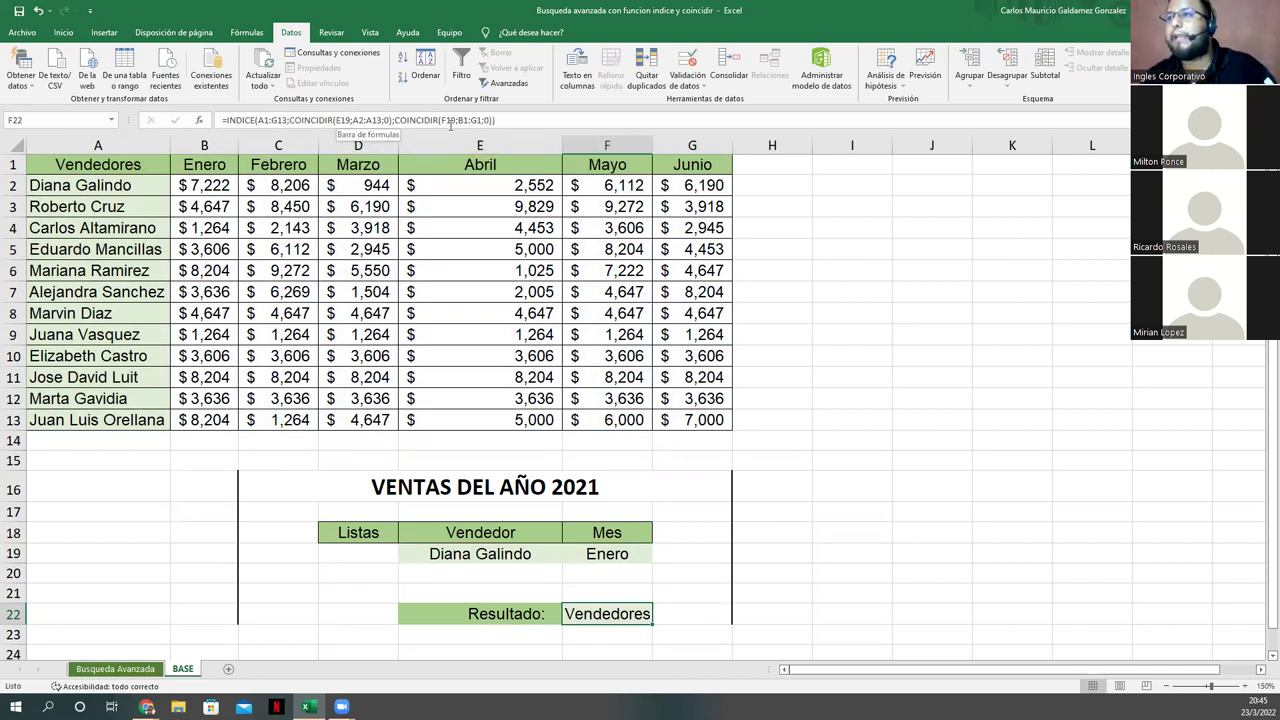
left_click(463, 121)
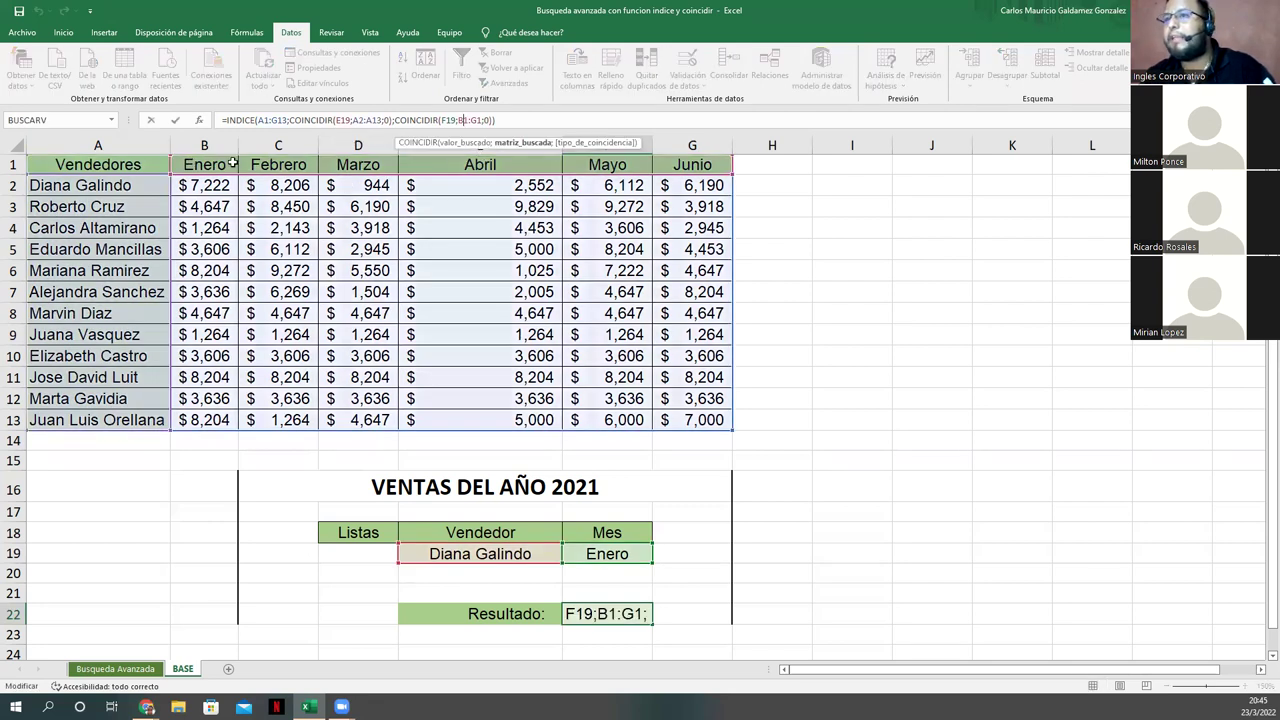
key("Return")
left_click(588, 615)
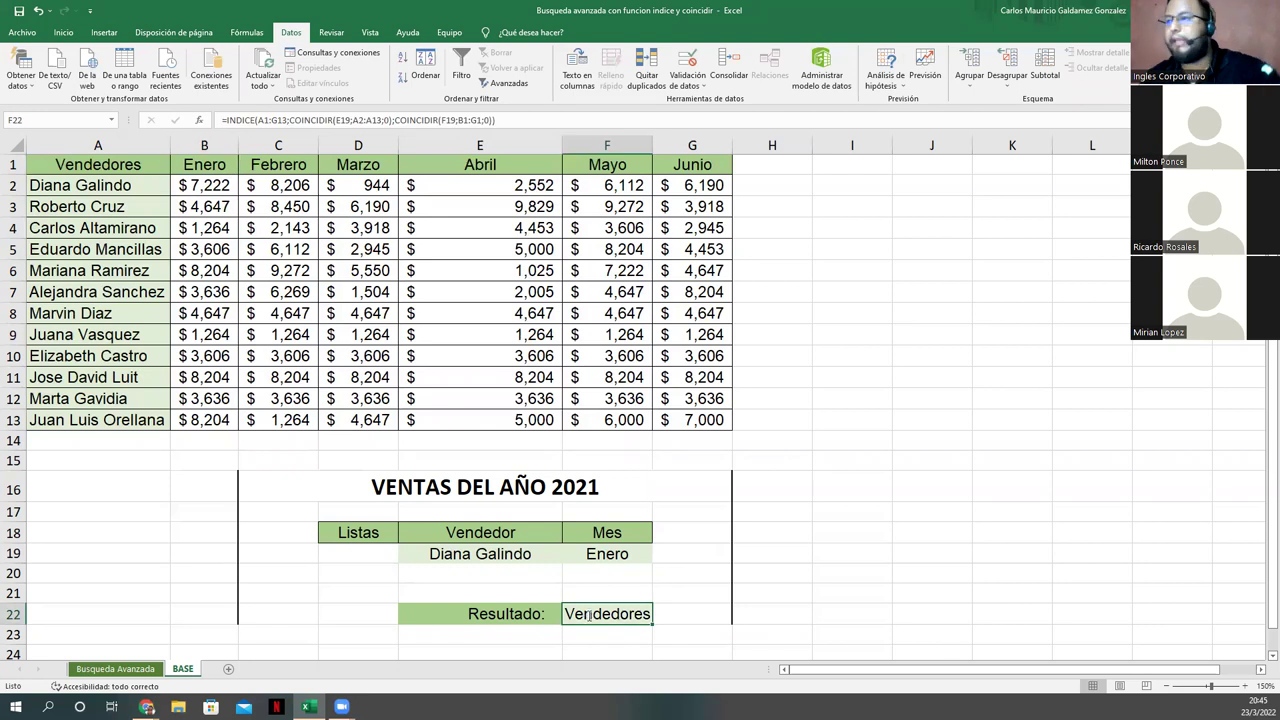
double_click(588, 615)
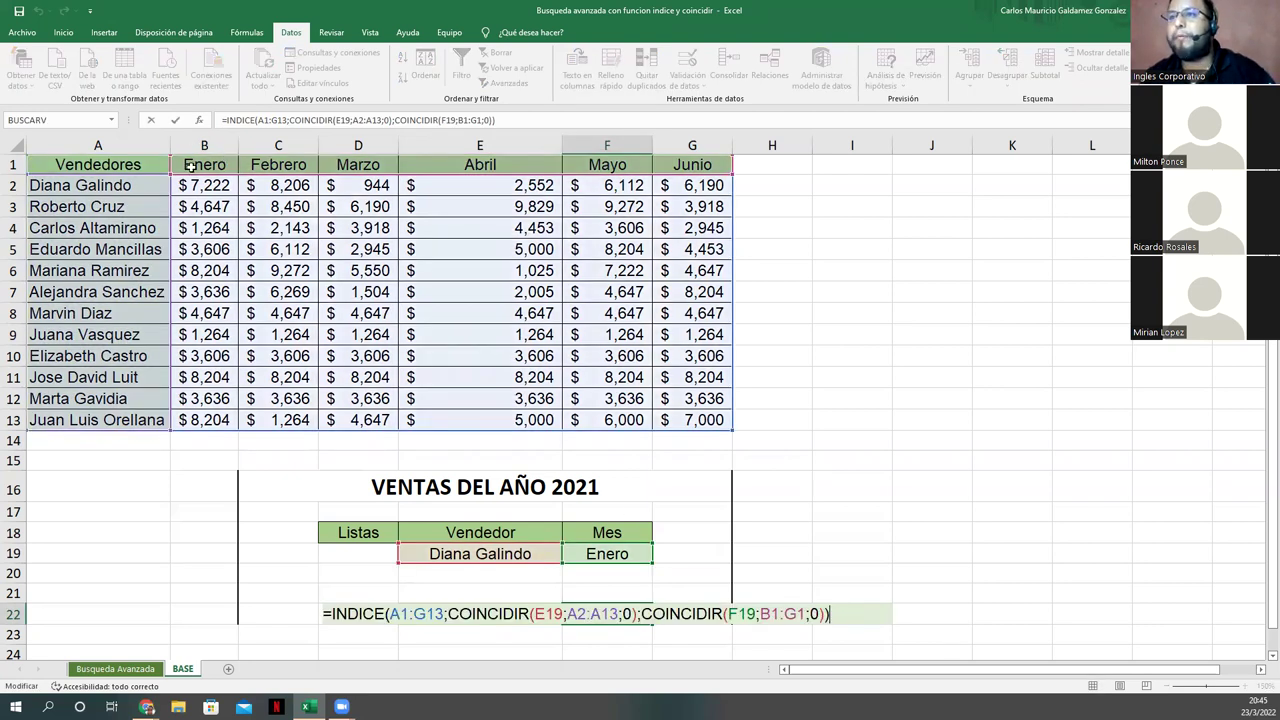
key("Escape")
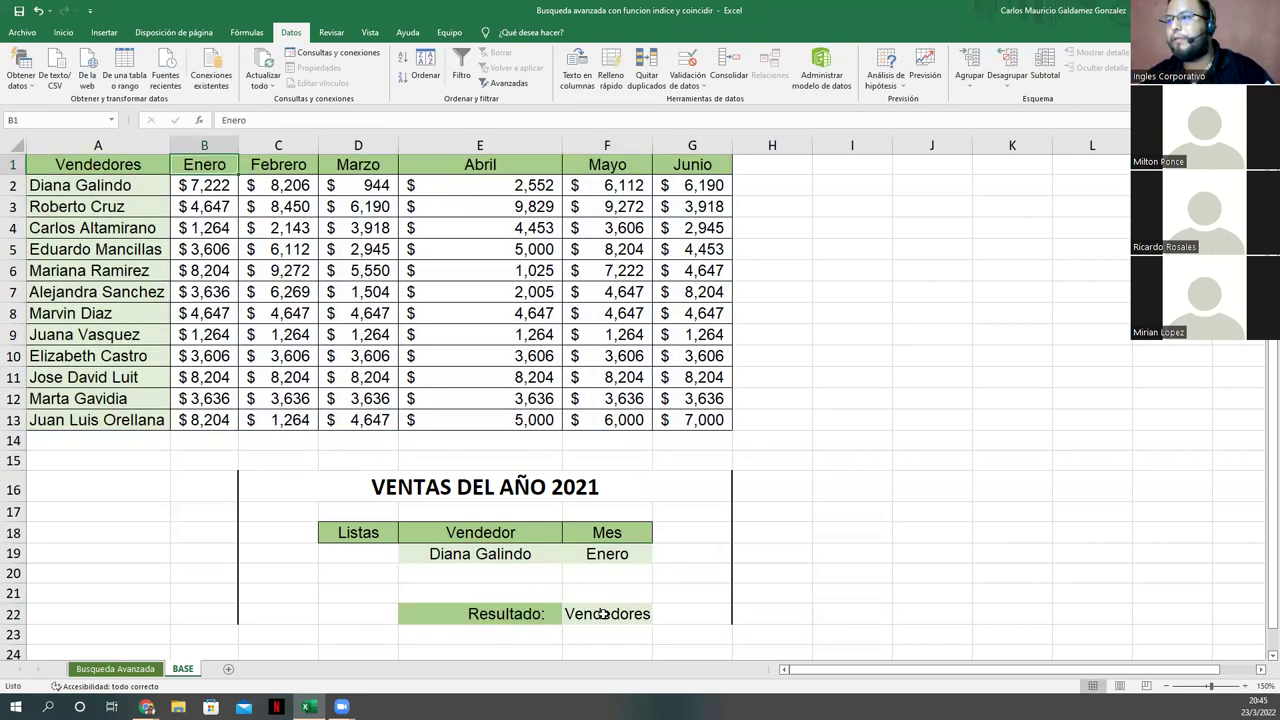
left_click(466, 121)
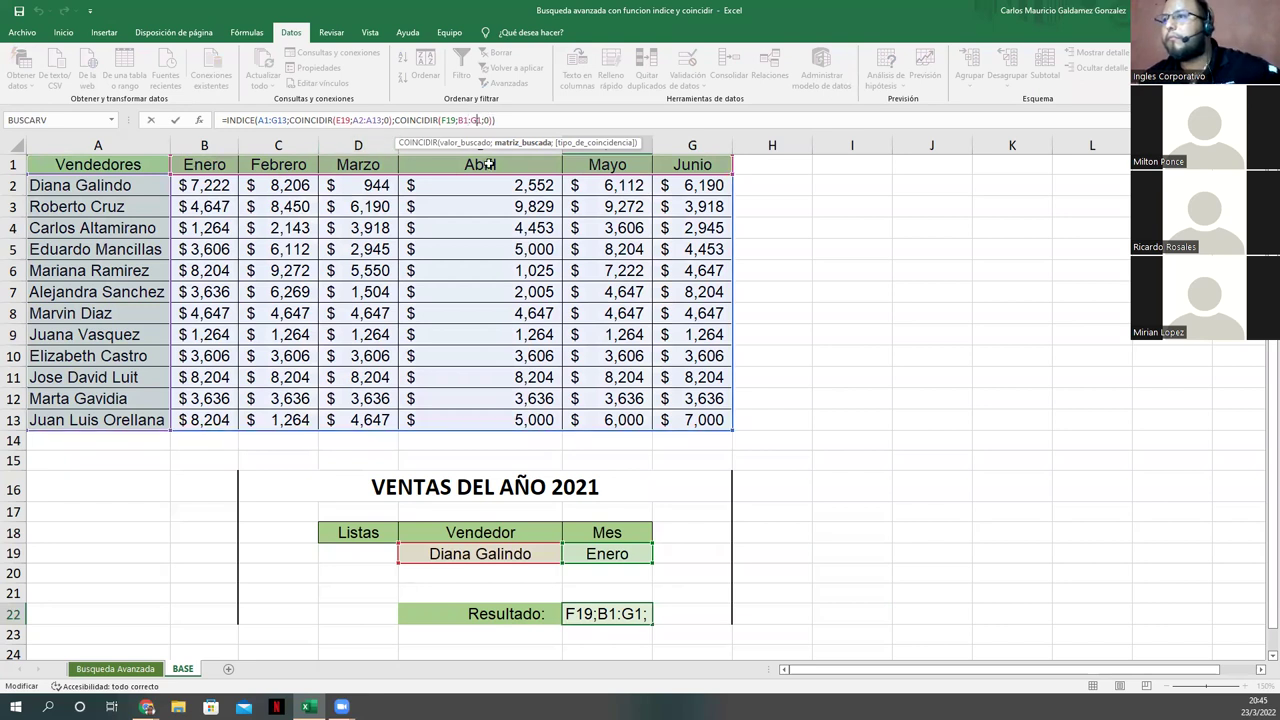
left_click(265, 121)
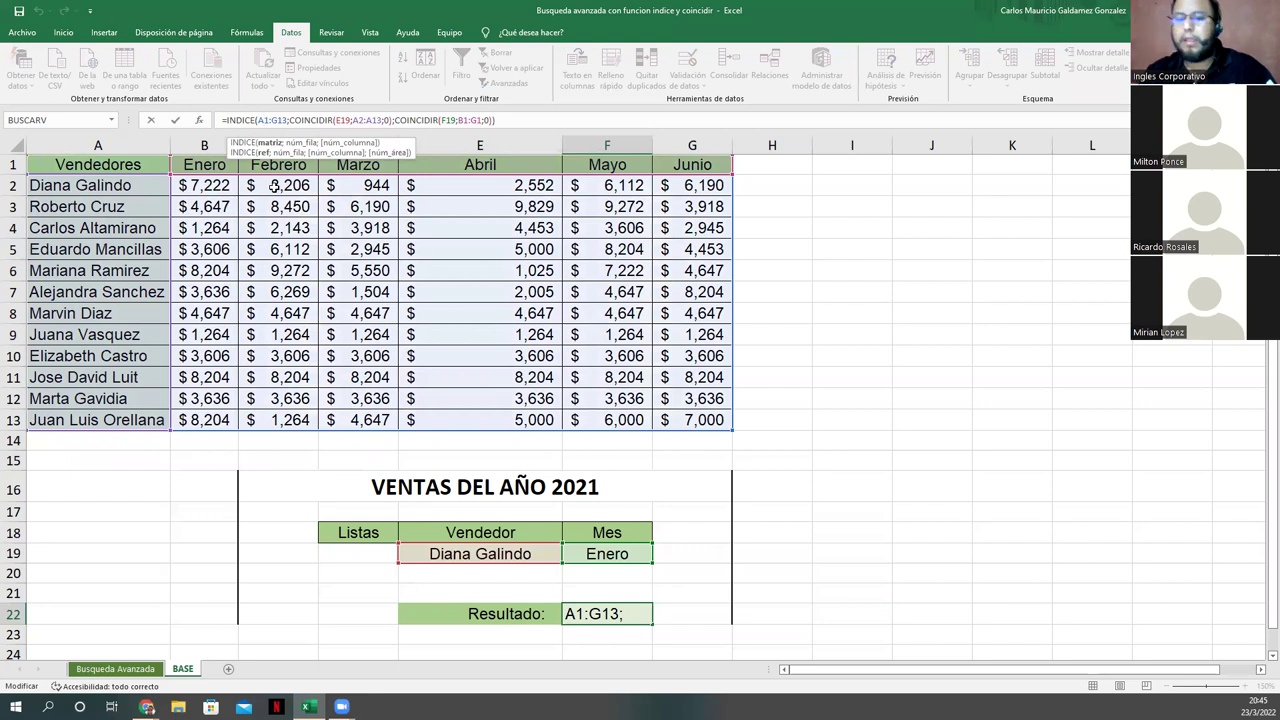
key("Return")
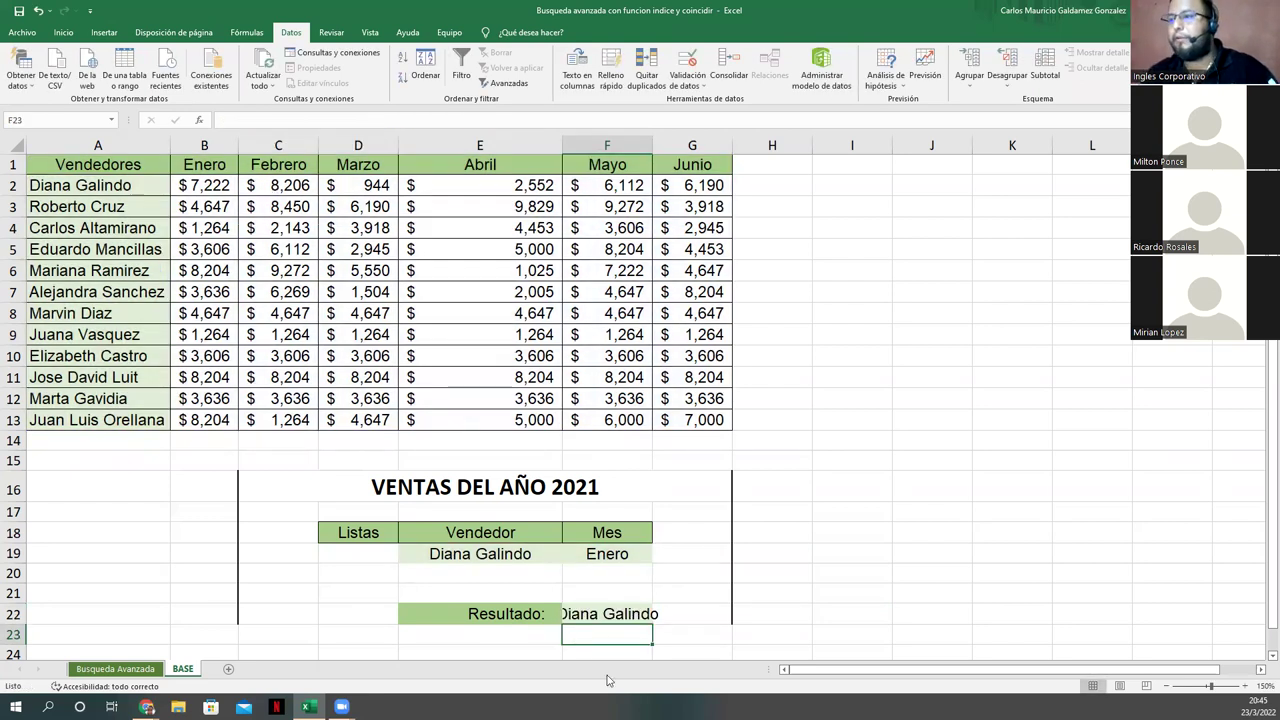
left_click(609, 616)
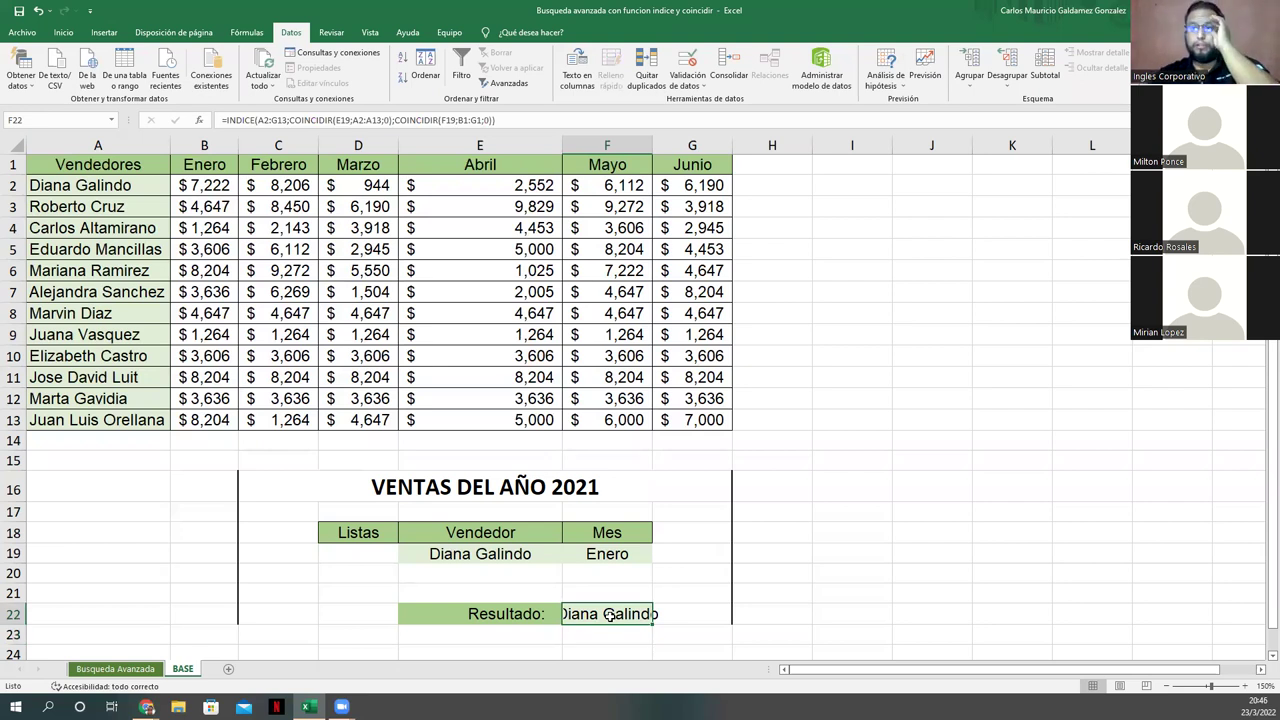
left_click(96, 157)
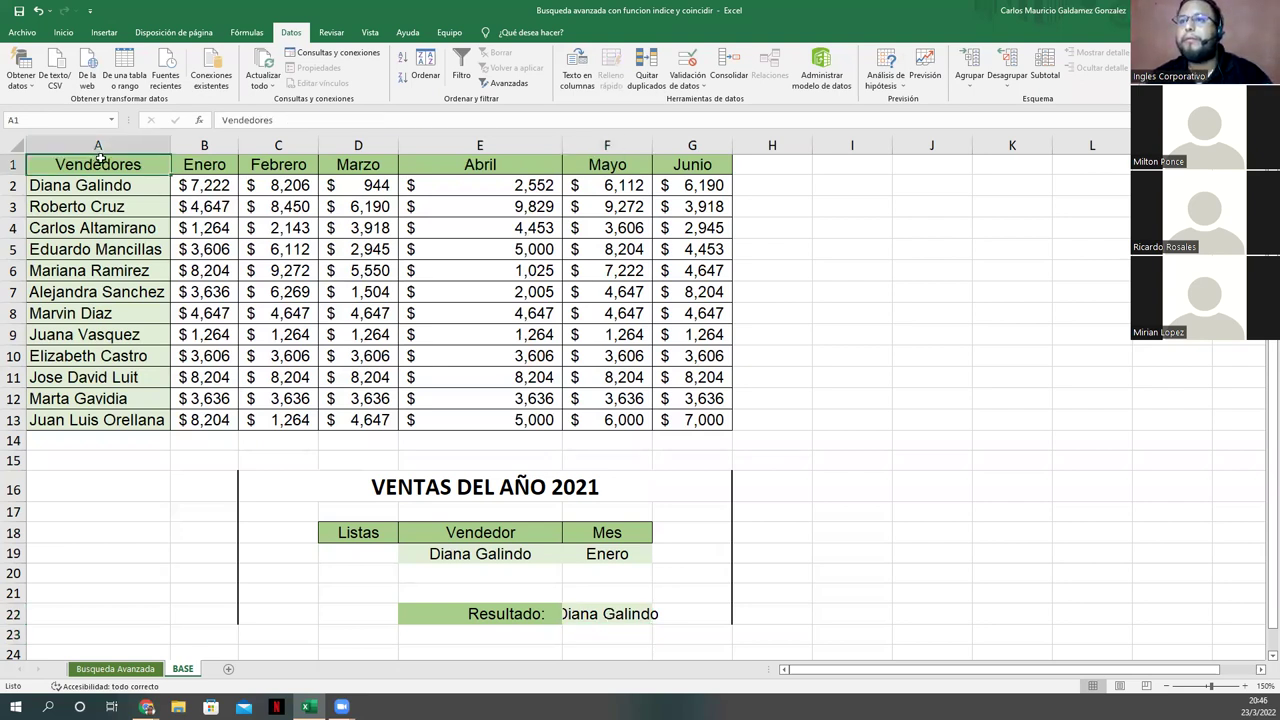
left_click(602, 617)
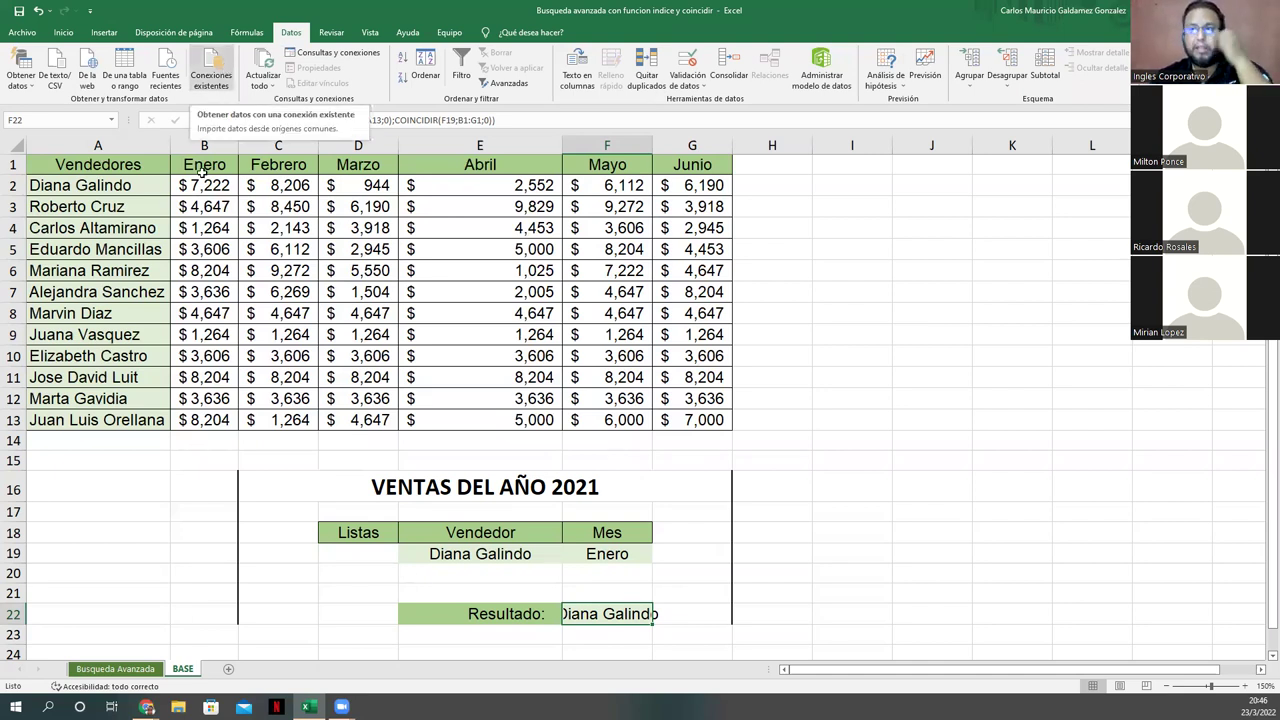
left_click(128, 160)
left_click_drag(128, 160, 696, 418)
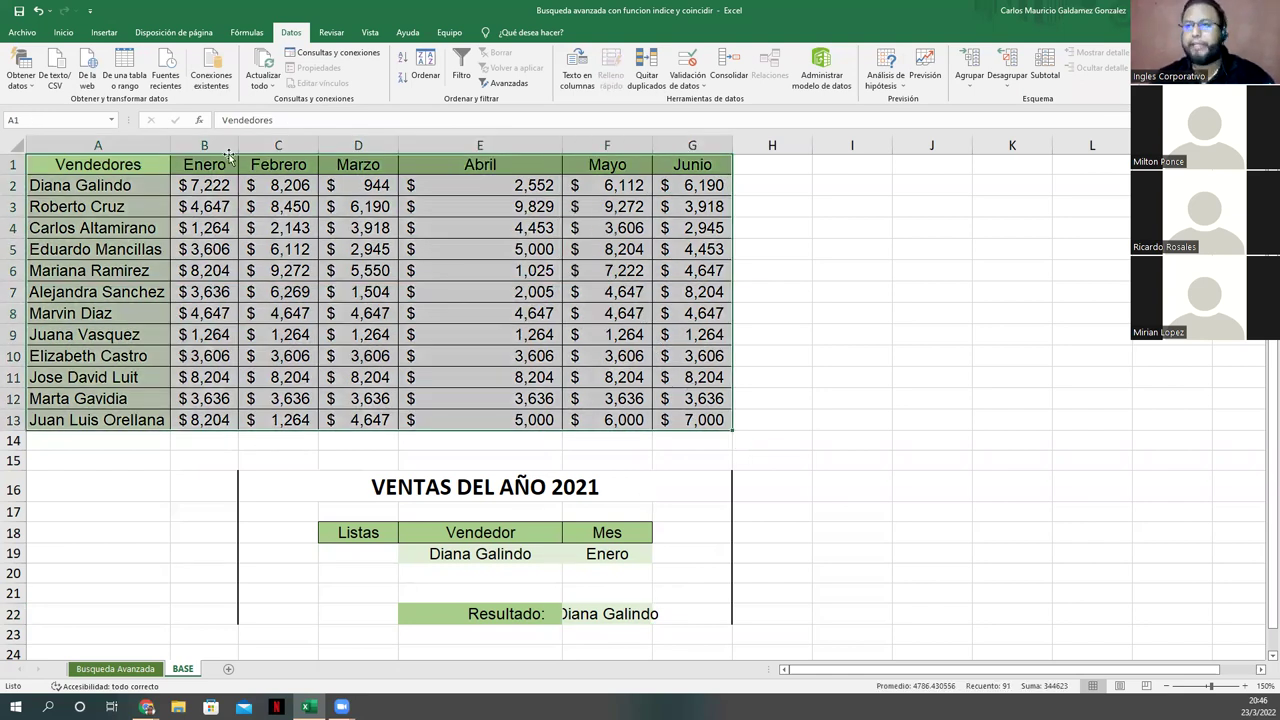
left_click(611, 618)
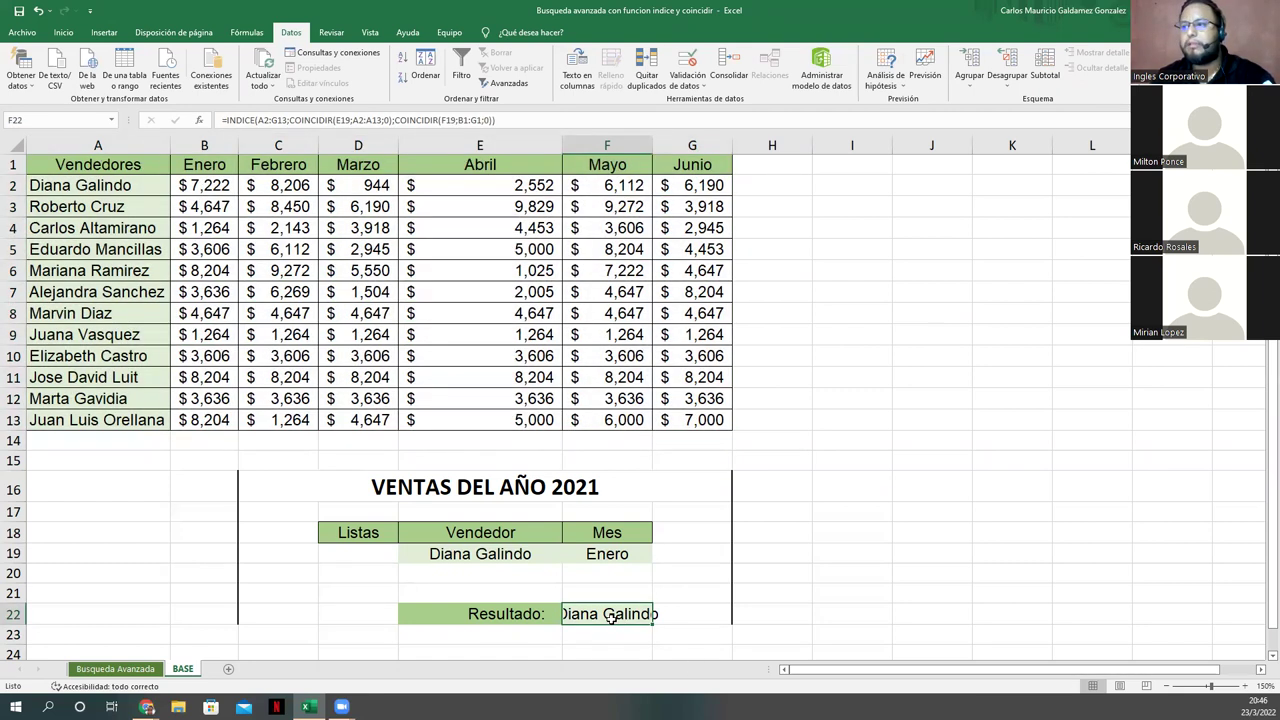
double_click(653, 145)
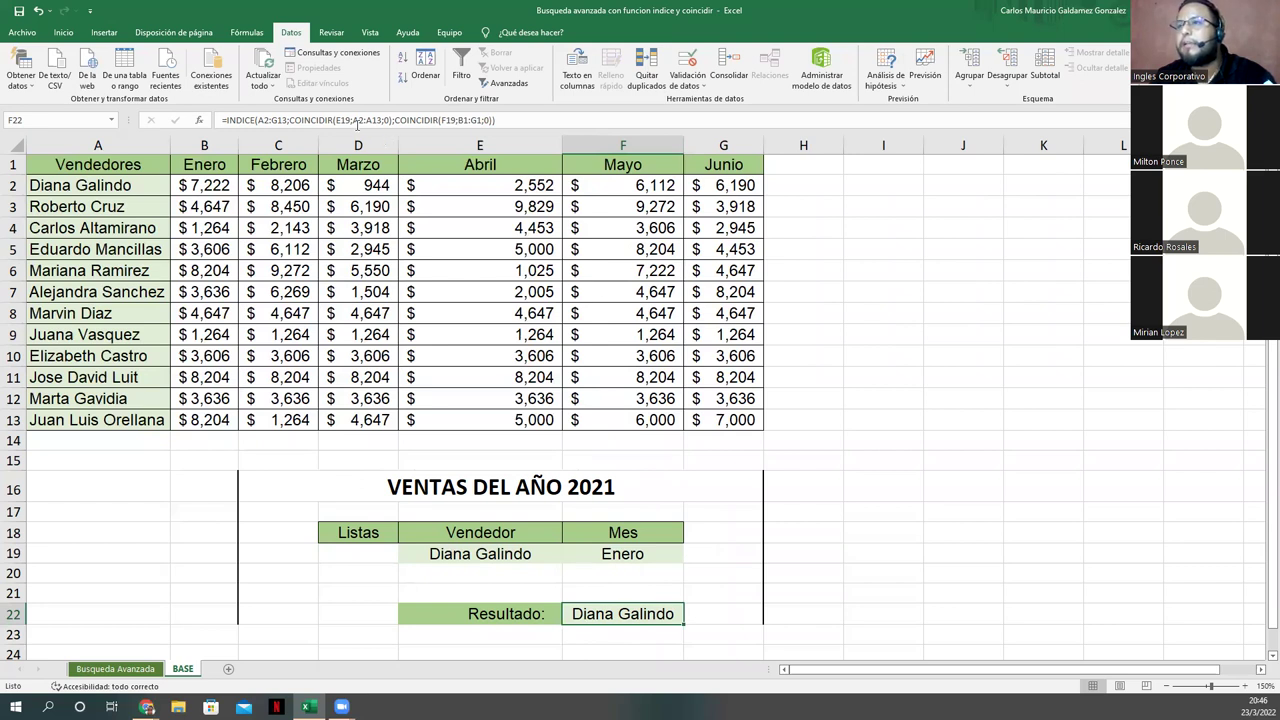
left_click(268, 119)
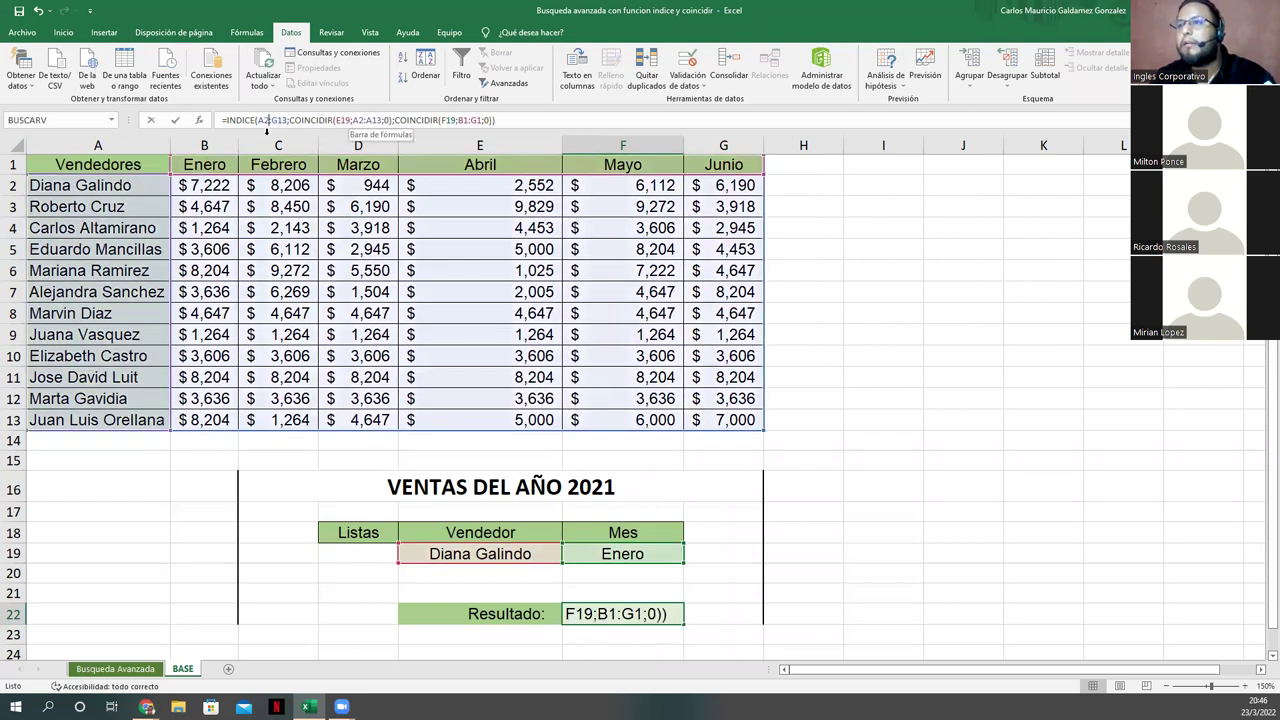
left_click(322, 120)
key("Right")
key("Right")
key("Right")
key("Right")
key("Right")
key("Right")
key("Right")
key("Right")
key("Right")
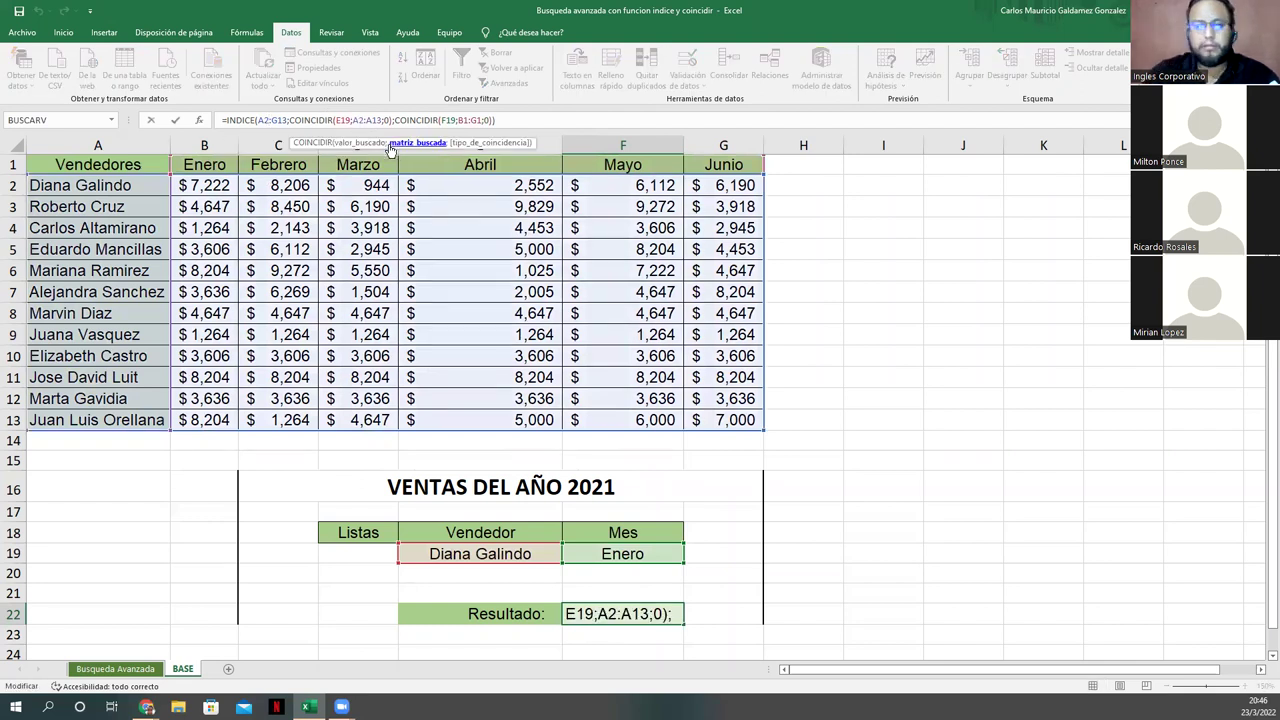
key("Tab")
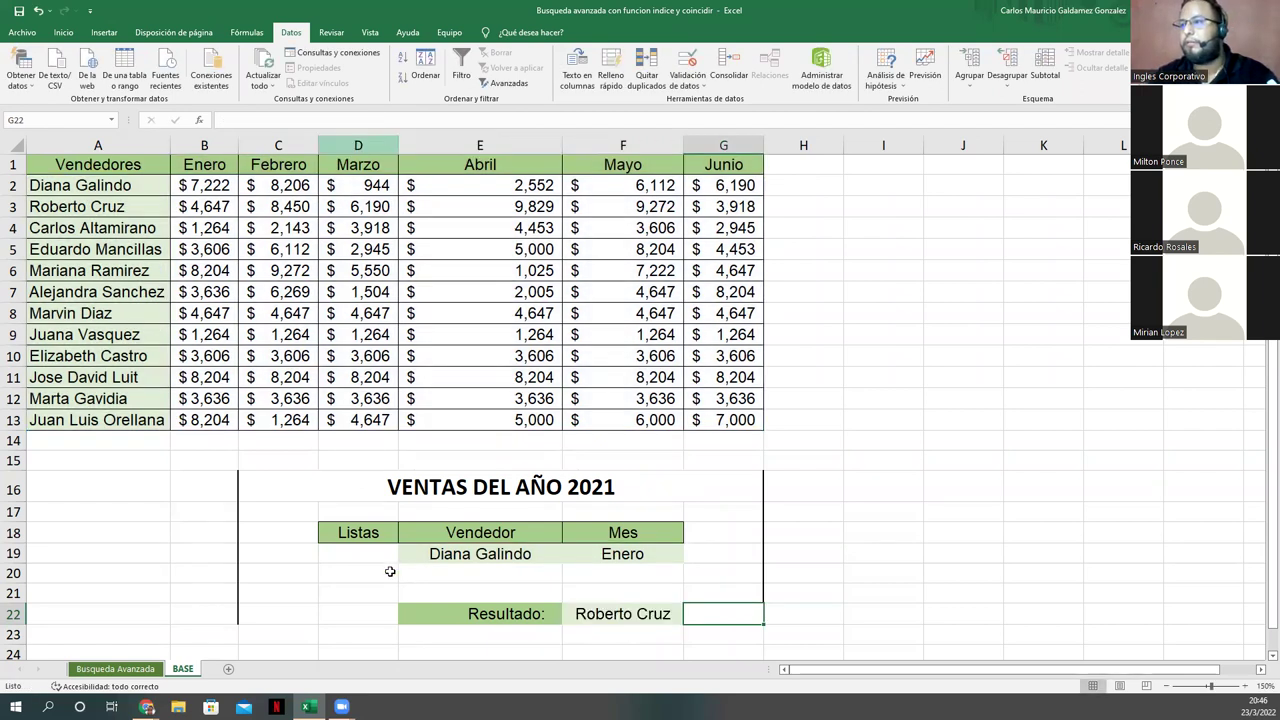
left_click(646, 611)
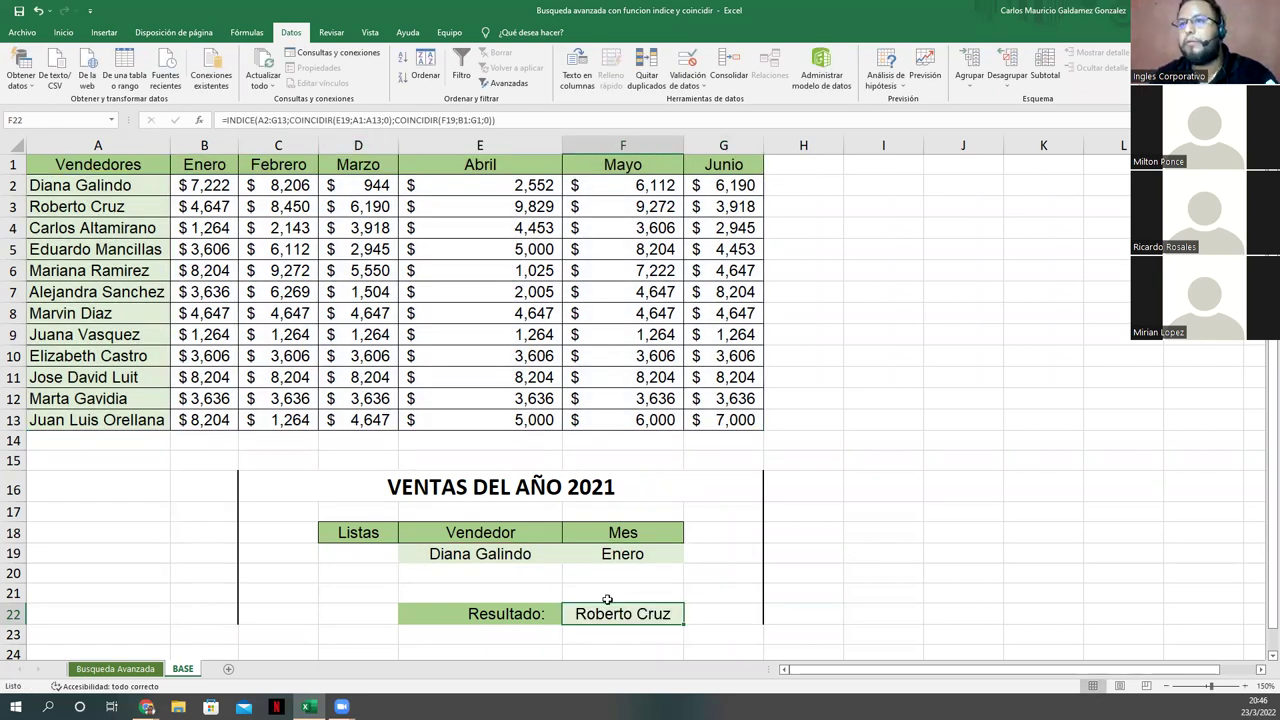
left_click(346, 119)
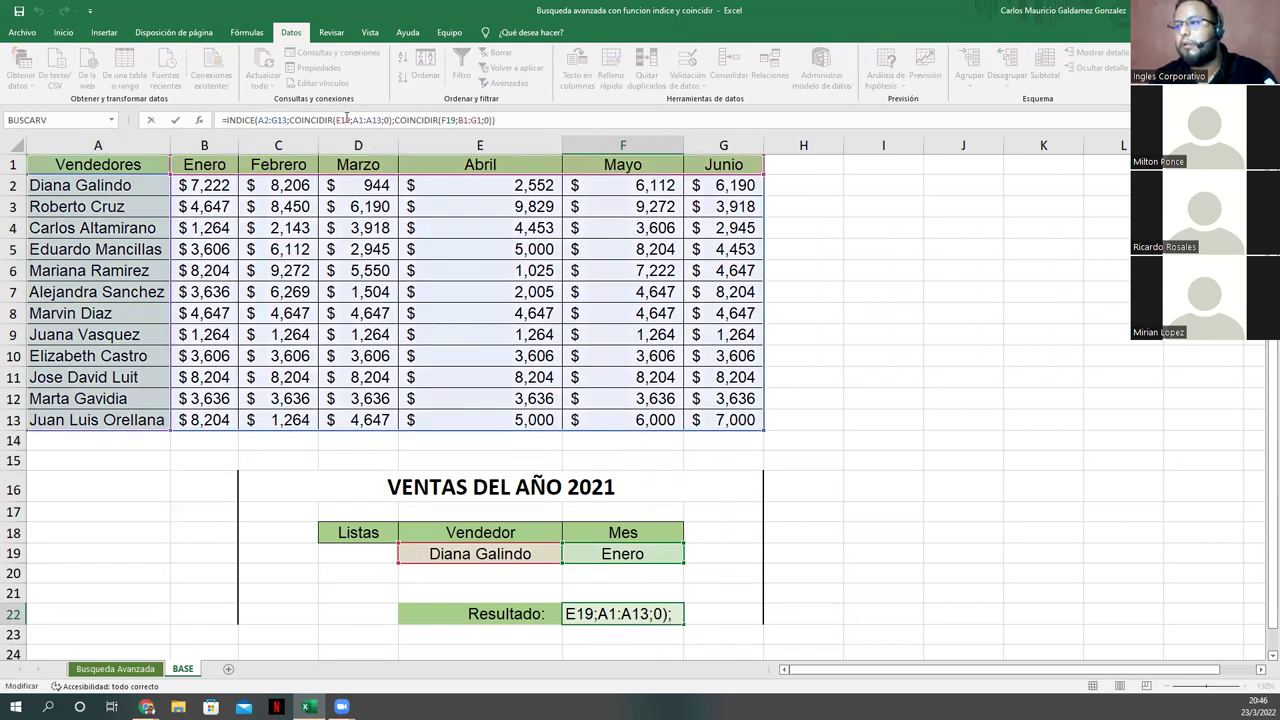
key("Escape")
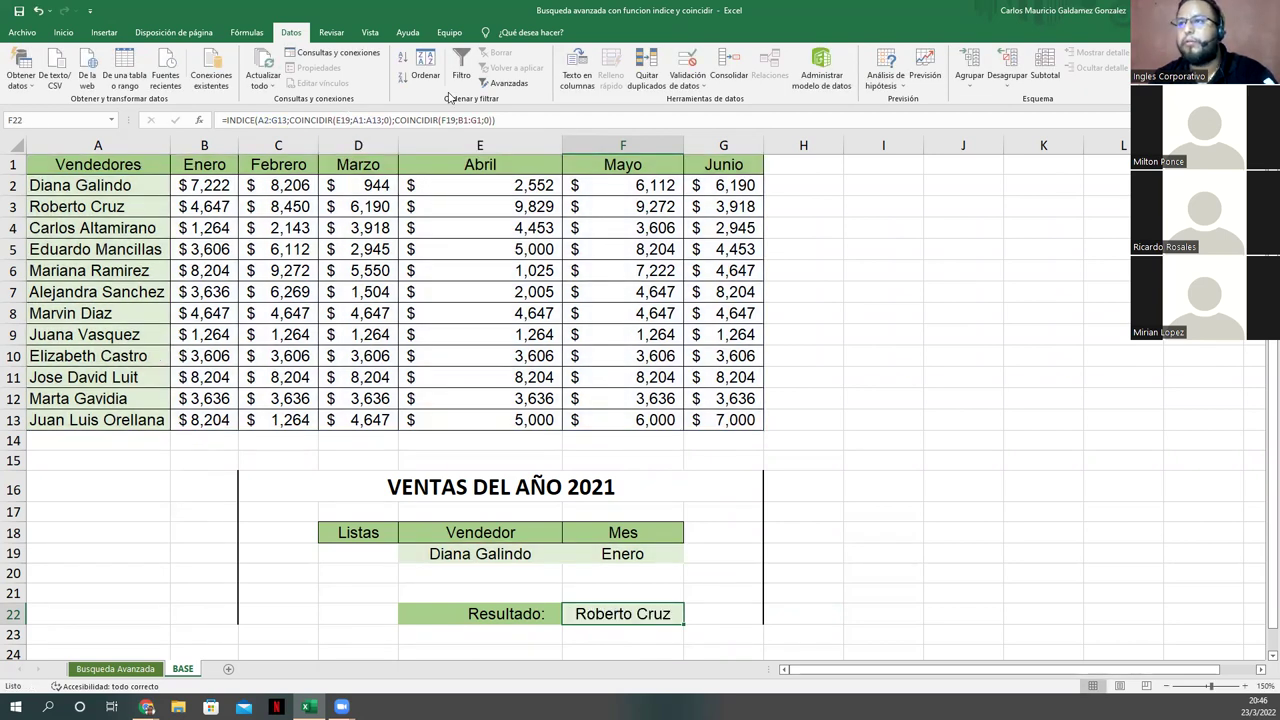
left_click(338, 120)
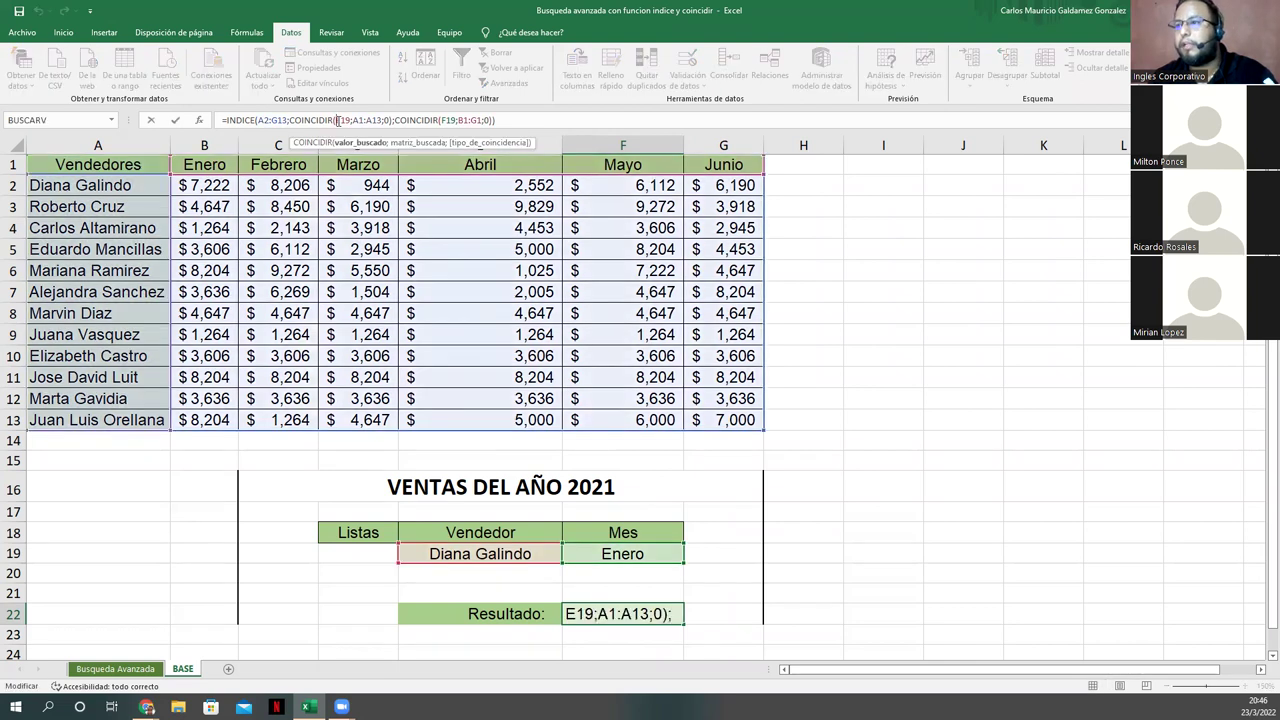
left_click(362, 120)
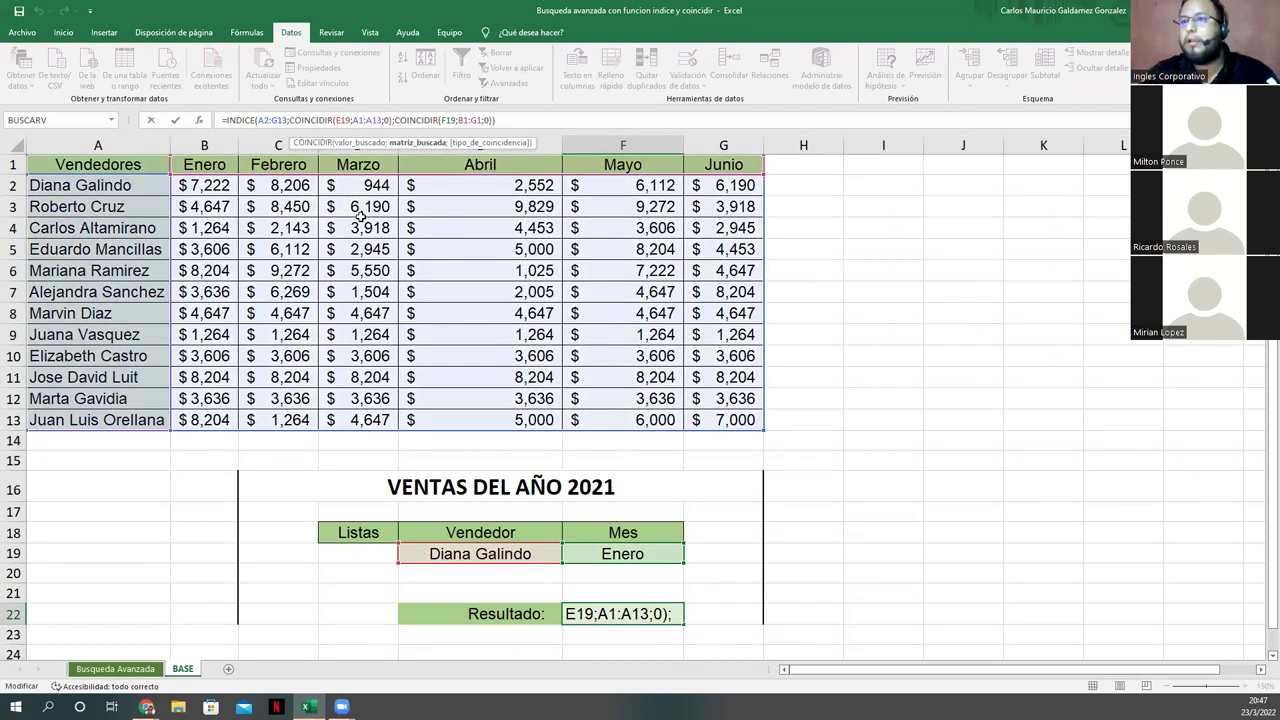
key("BackSpace")
type("2")
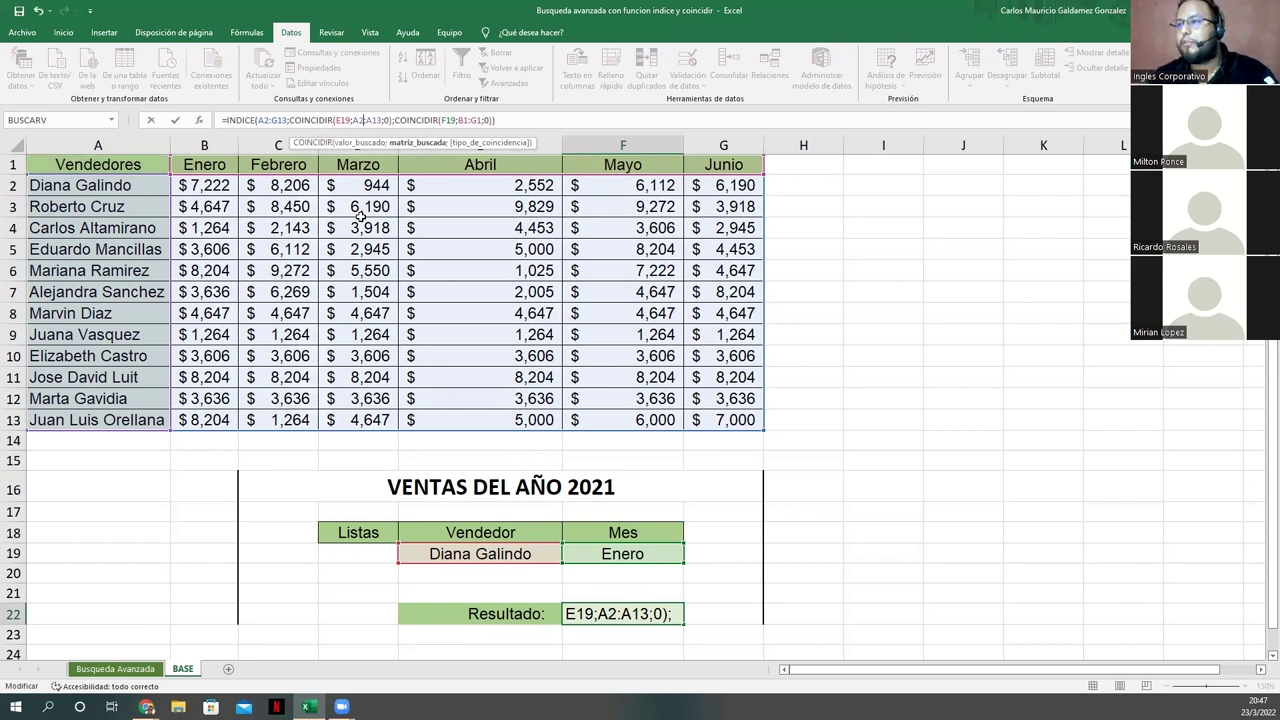
key("Tab")
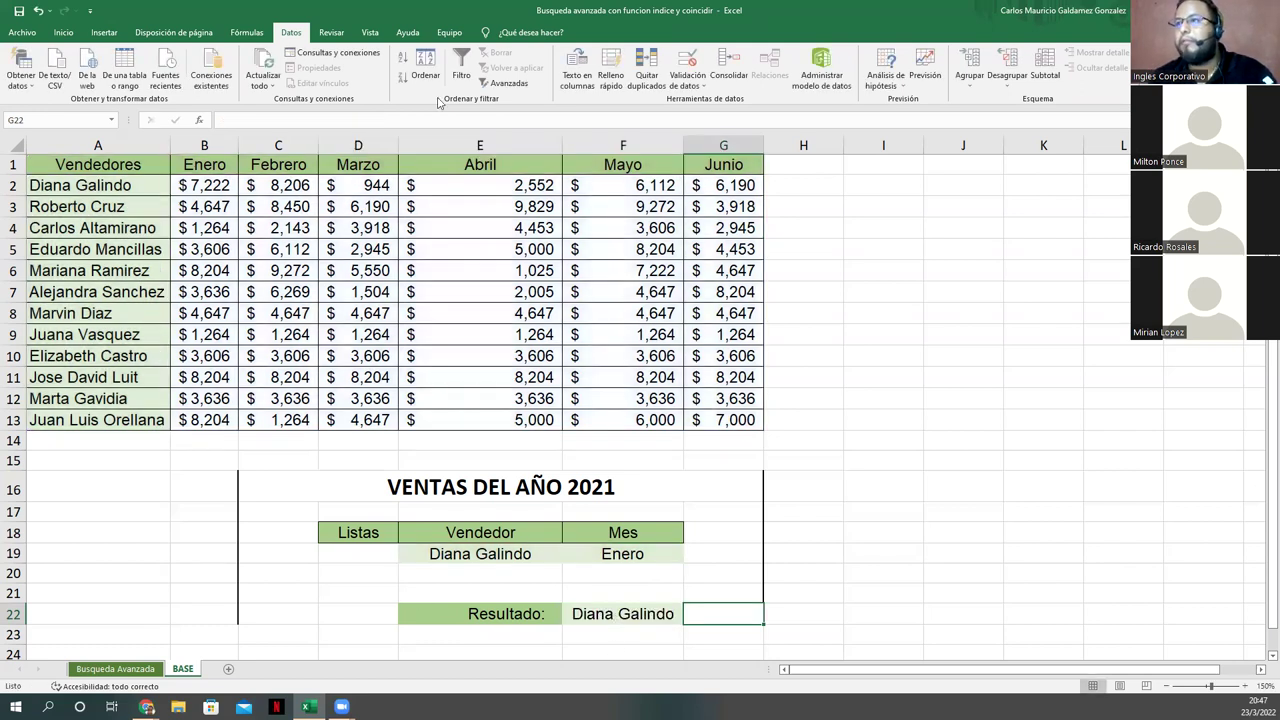
key("Left")
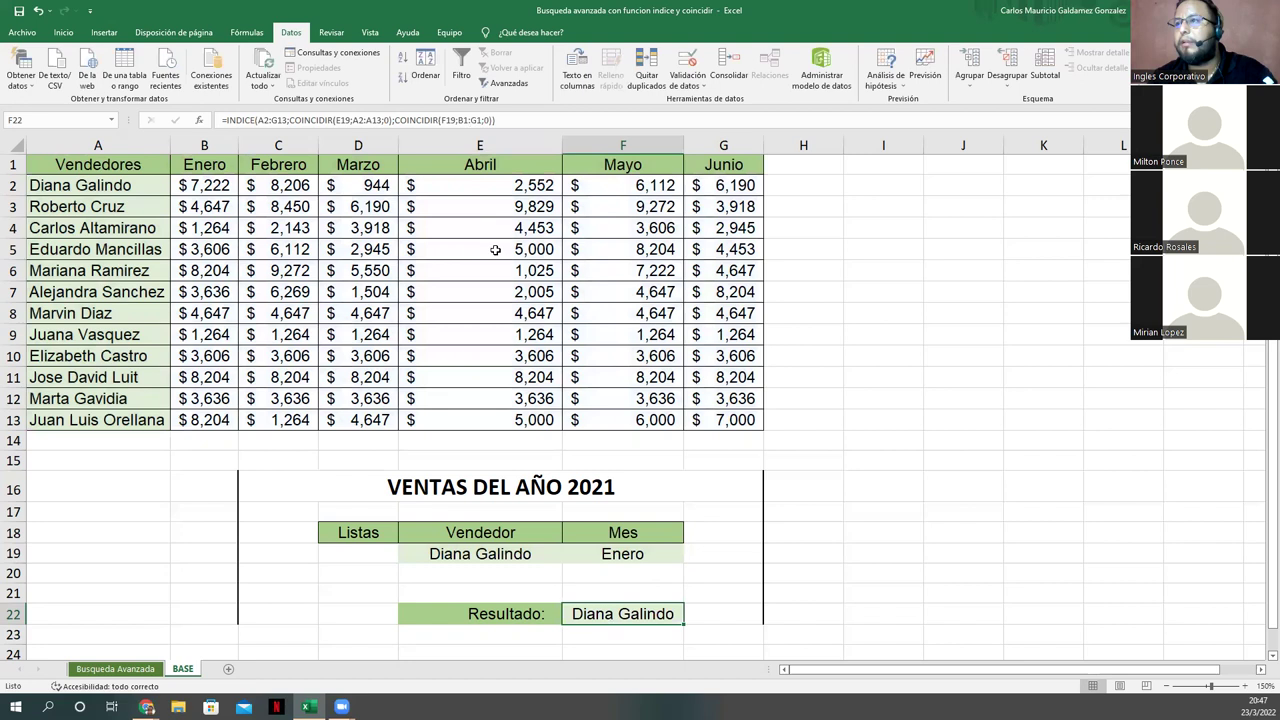
key("F2")
key("Left")
key("Left")
key("Left")
key("Left")
key("Left")
key("Left")
key("Left")
key("BackSpace")
type("2")
key("Tab")
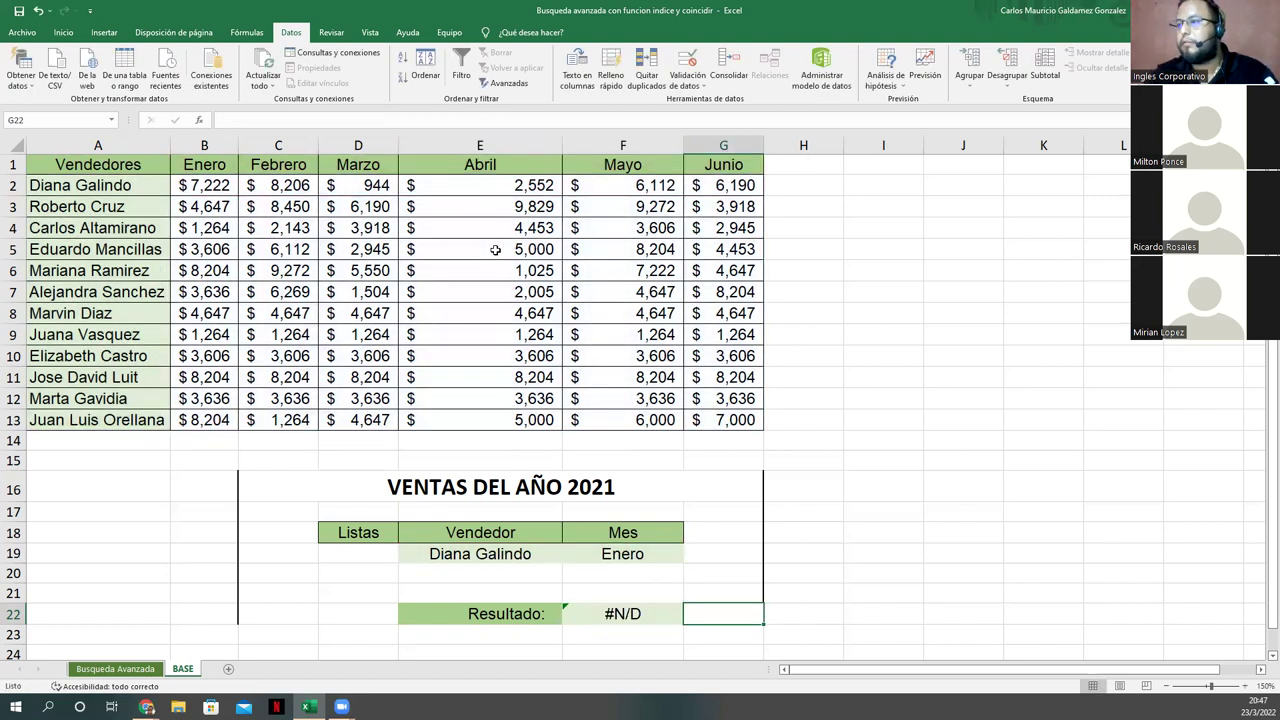
key("Left")
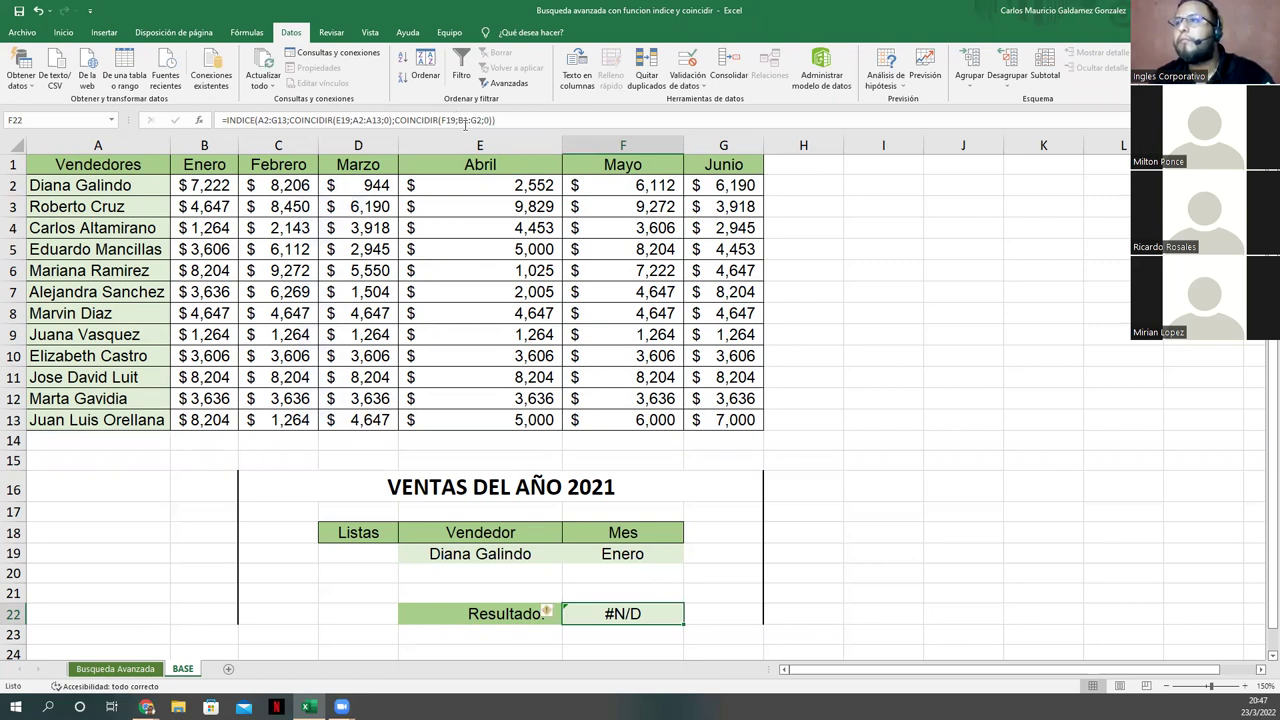
key("ctrl+z")
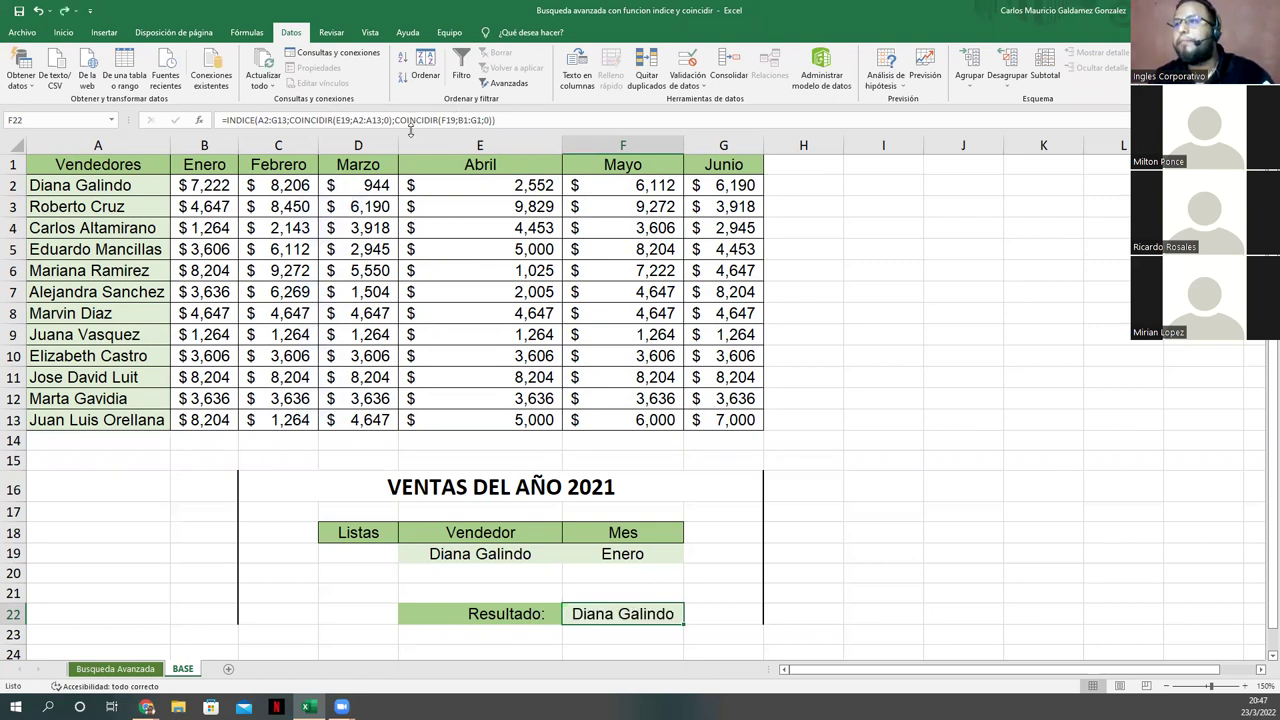
left_click(350, 120)
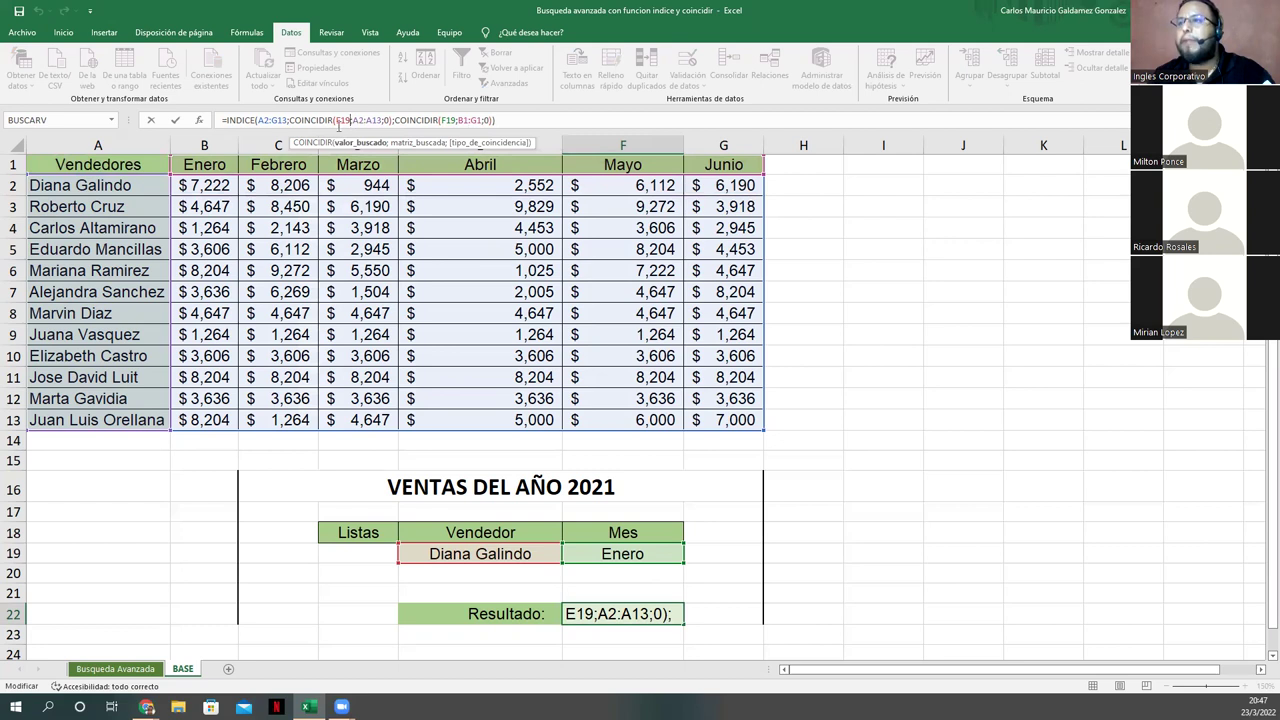
left_click(243, 120)
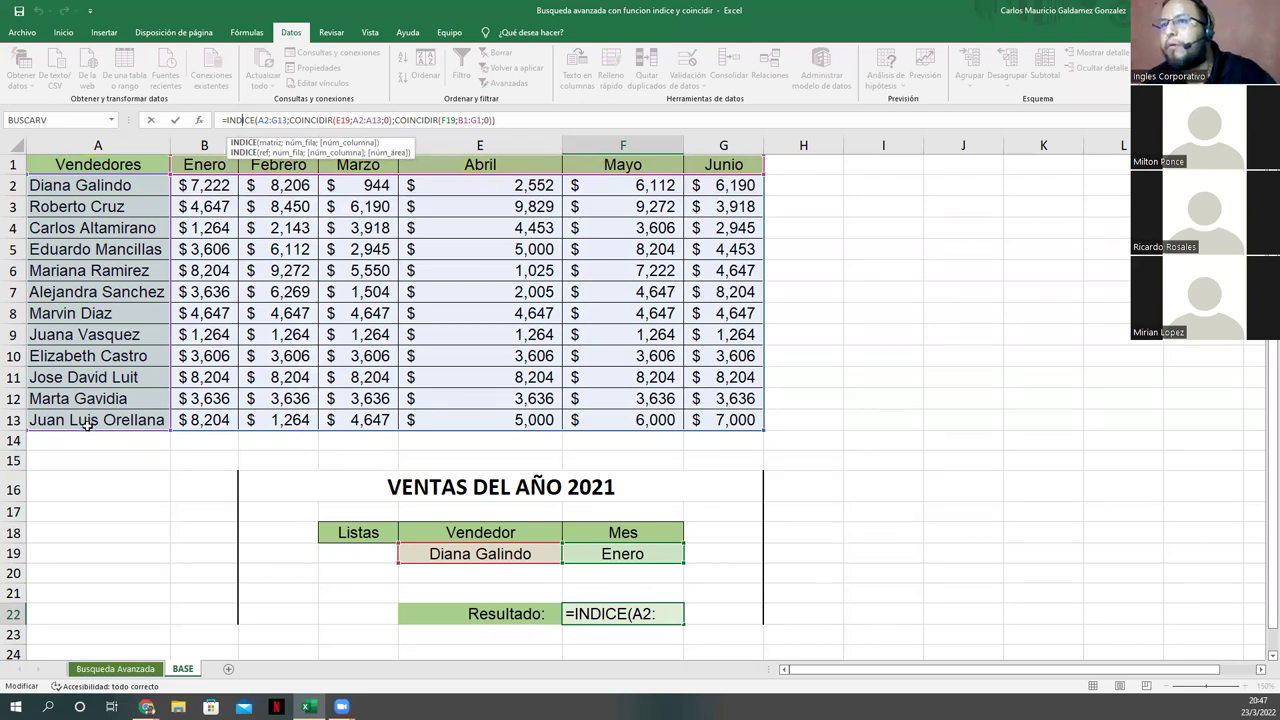
left_click(362, 120)
key("BackSpace")
type("1")
key("Return")
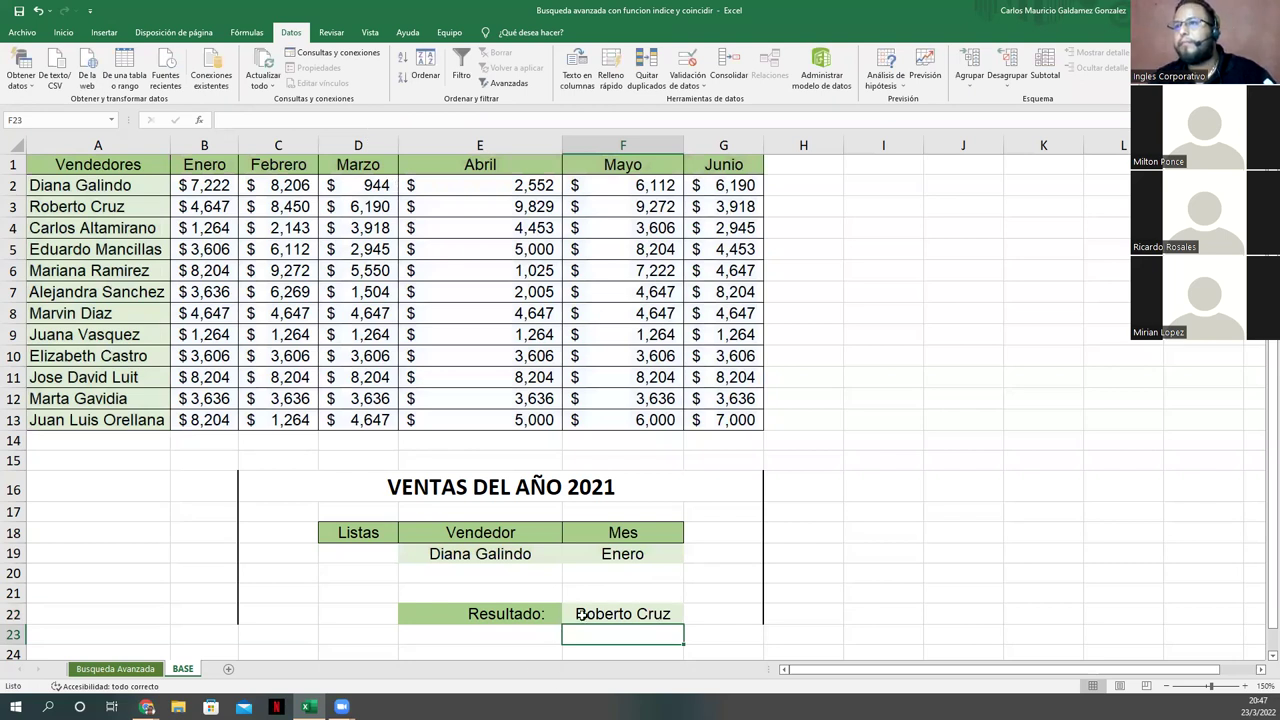
key("ctrl+z")
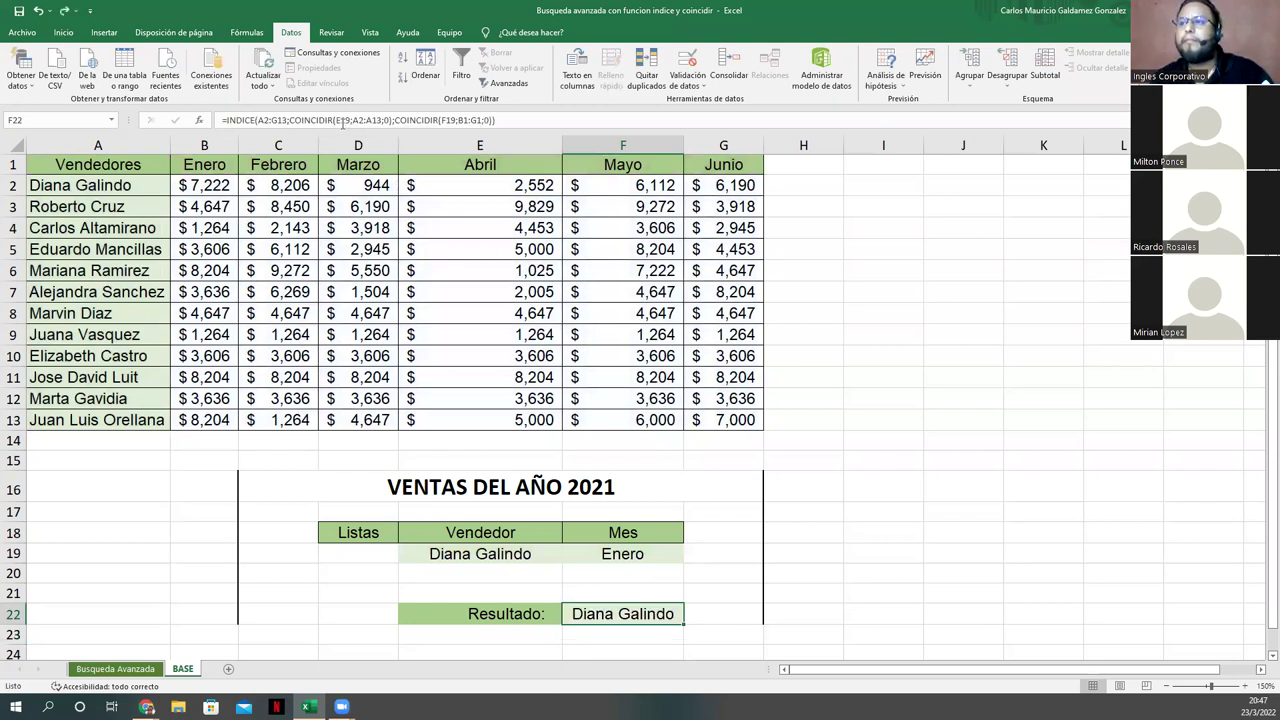
left_click(344, 120)
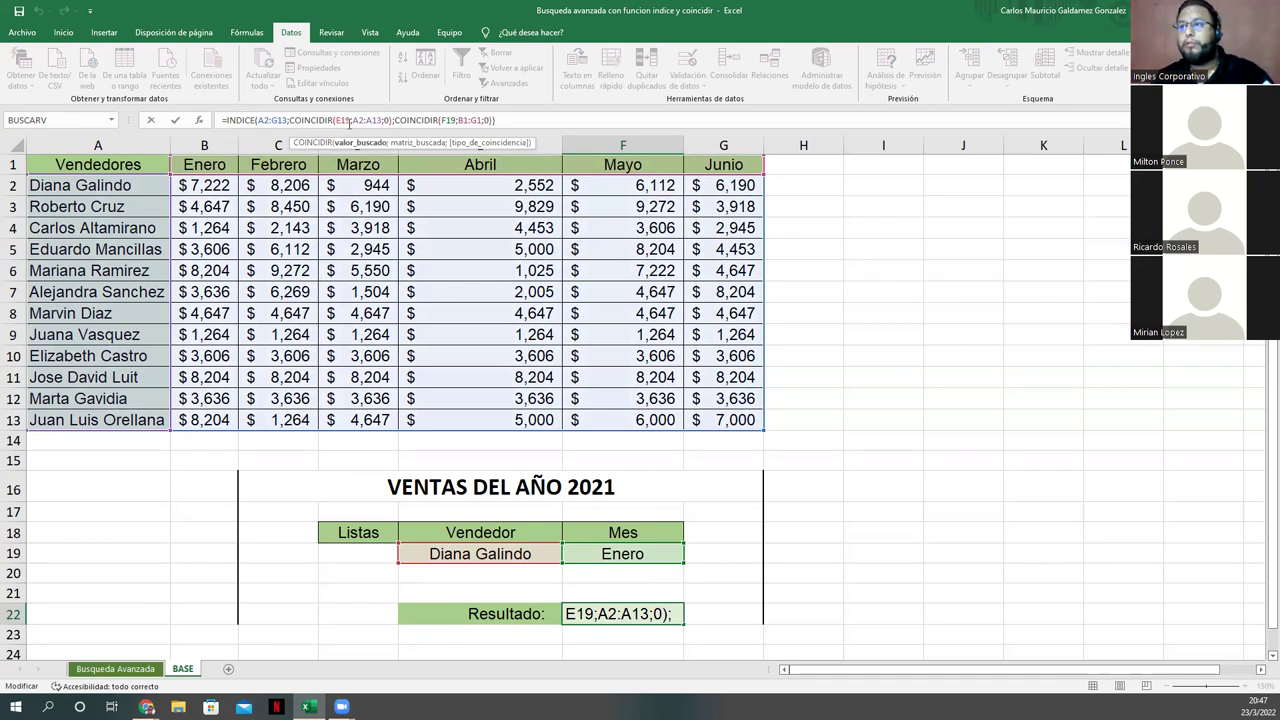
left_click(357, 121)
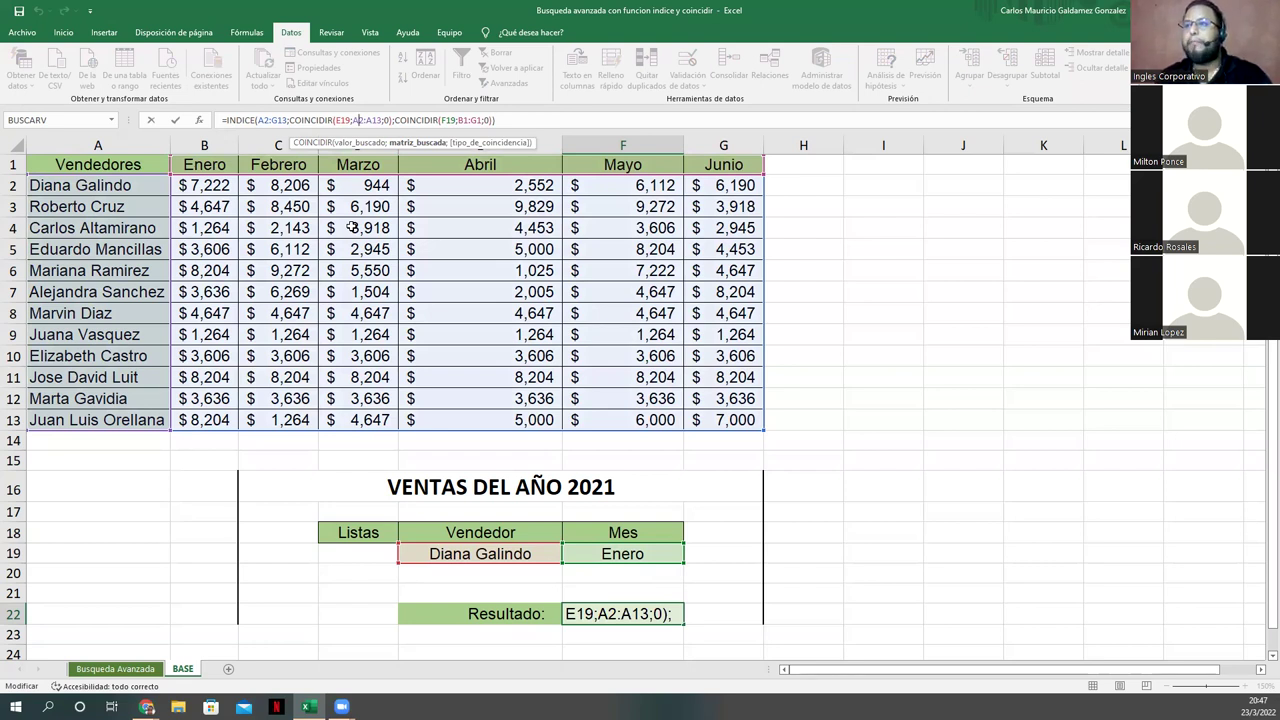
key("BackSpace")
type("B")
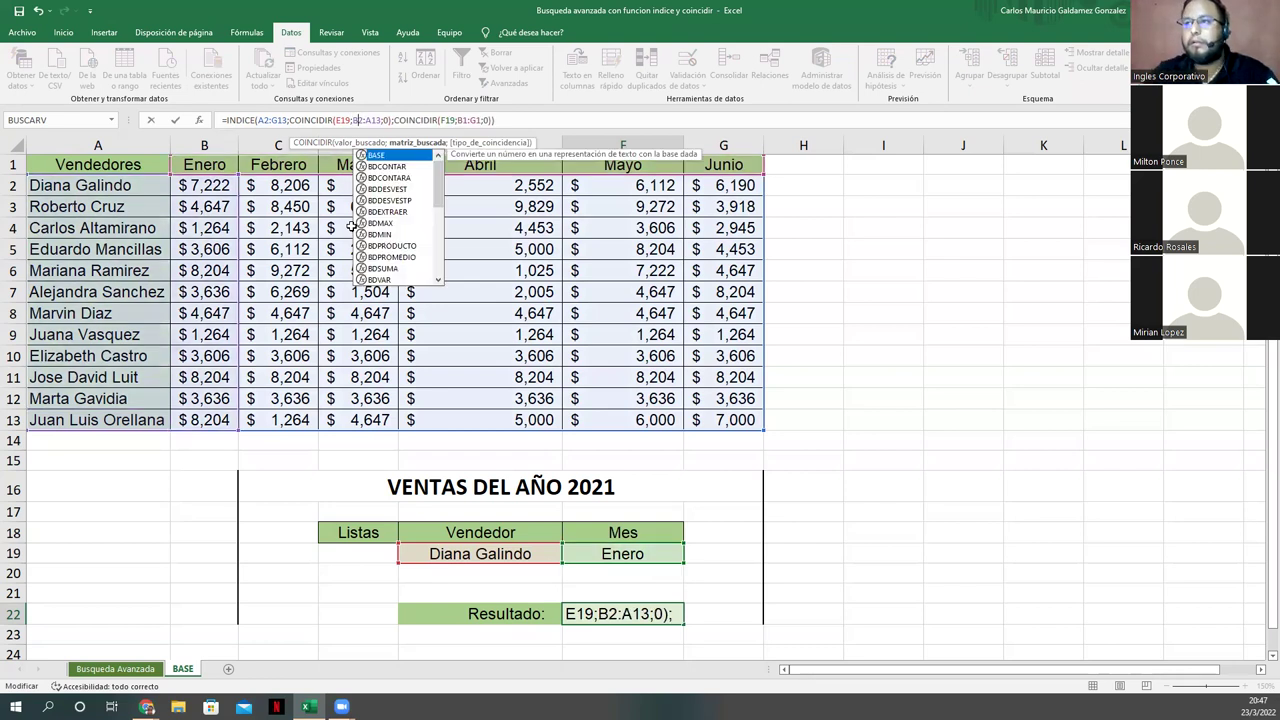
key("Tab")
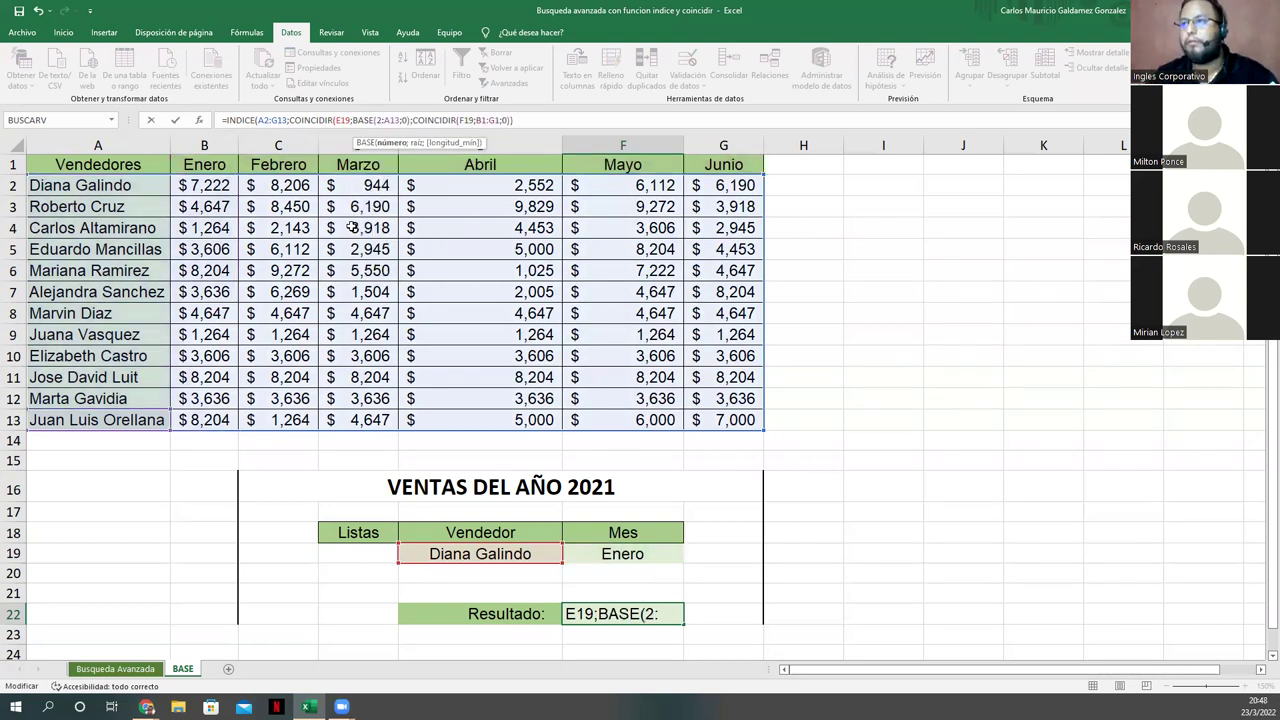
key("ctrl+z")
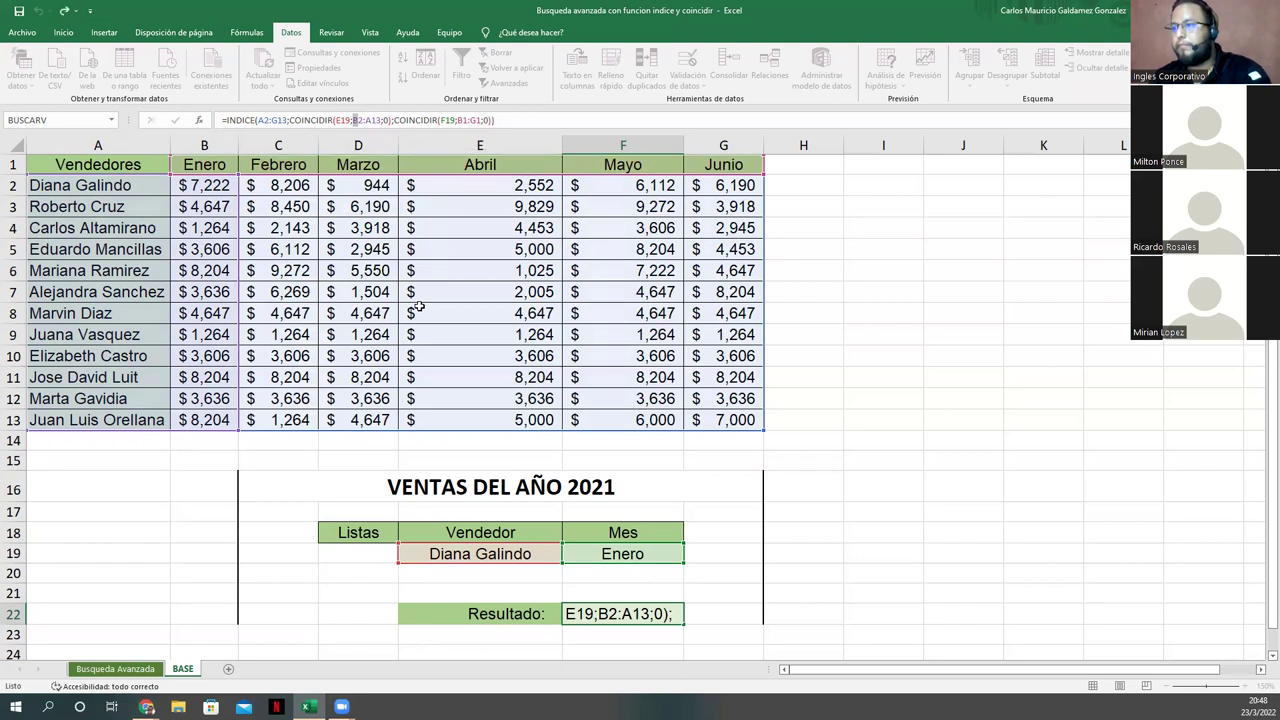
key("Return")
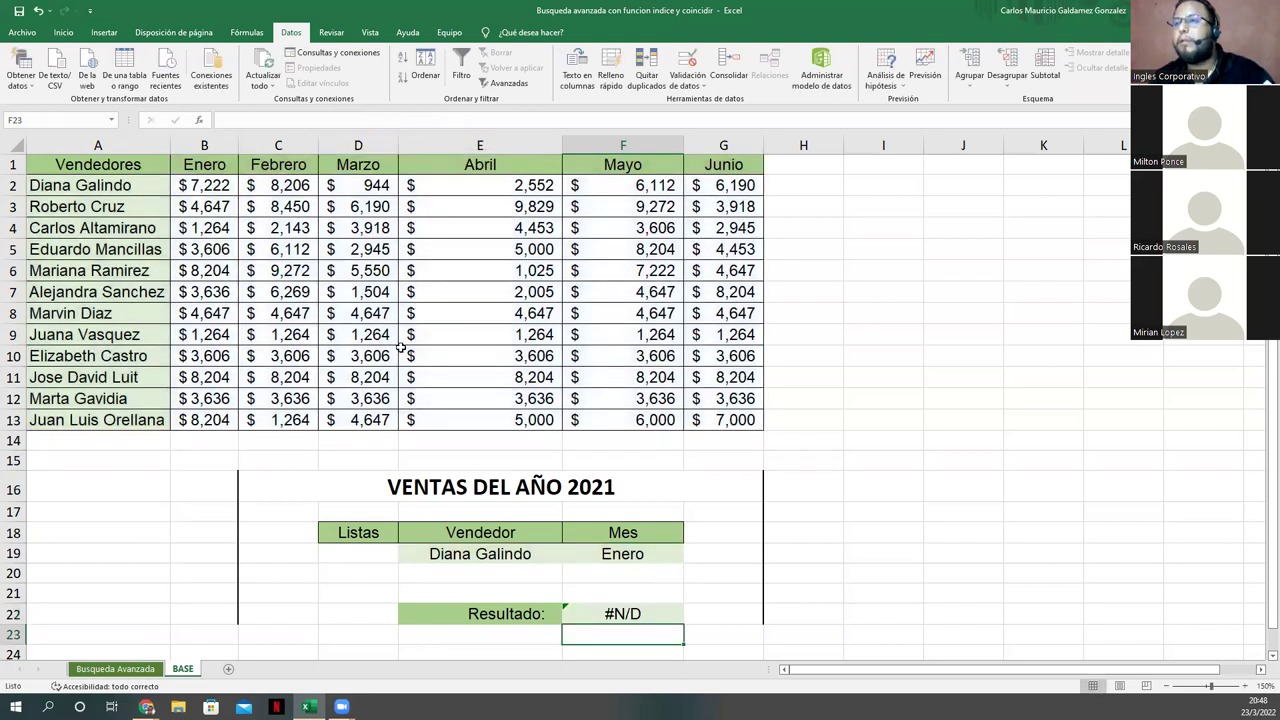
key("Up")
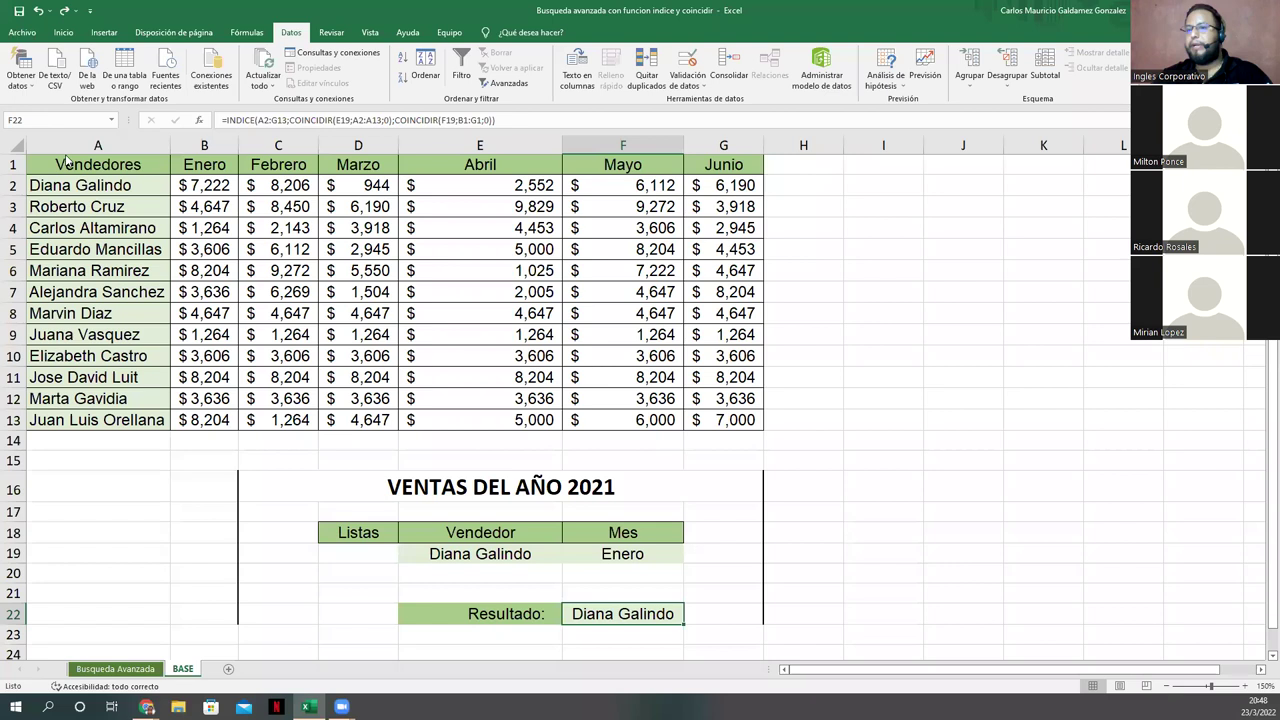
key("F12")
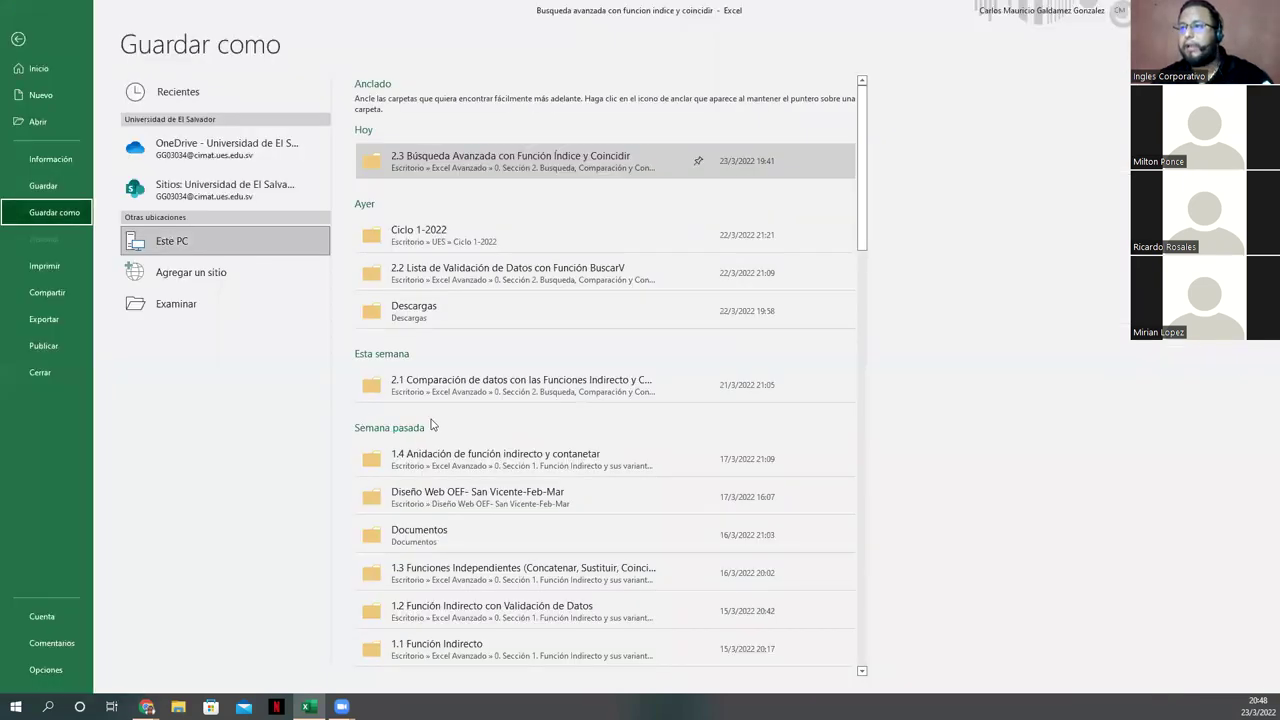
Step: Save the workbook as 'Busqueda avanzada con funcion indice y coincidir -2' in the 2.3 folder
left_click(190, 303)
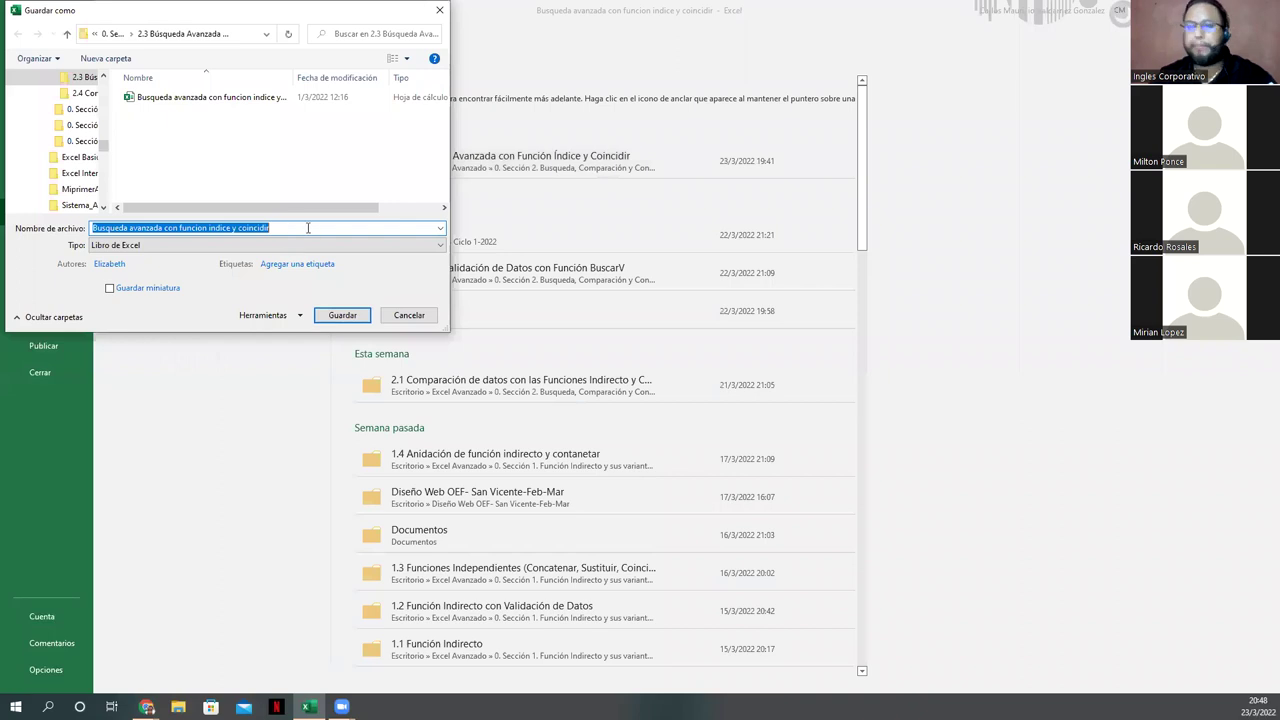
left_click(308, 228)
type("-2")
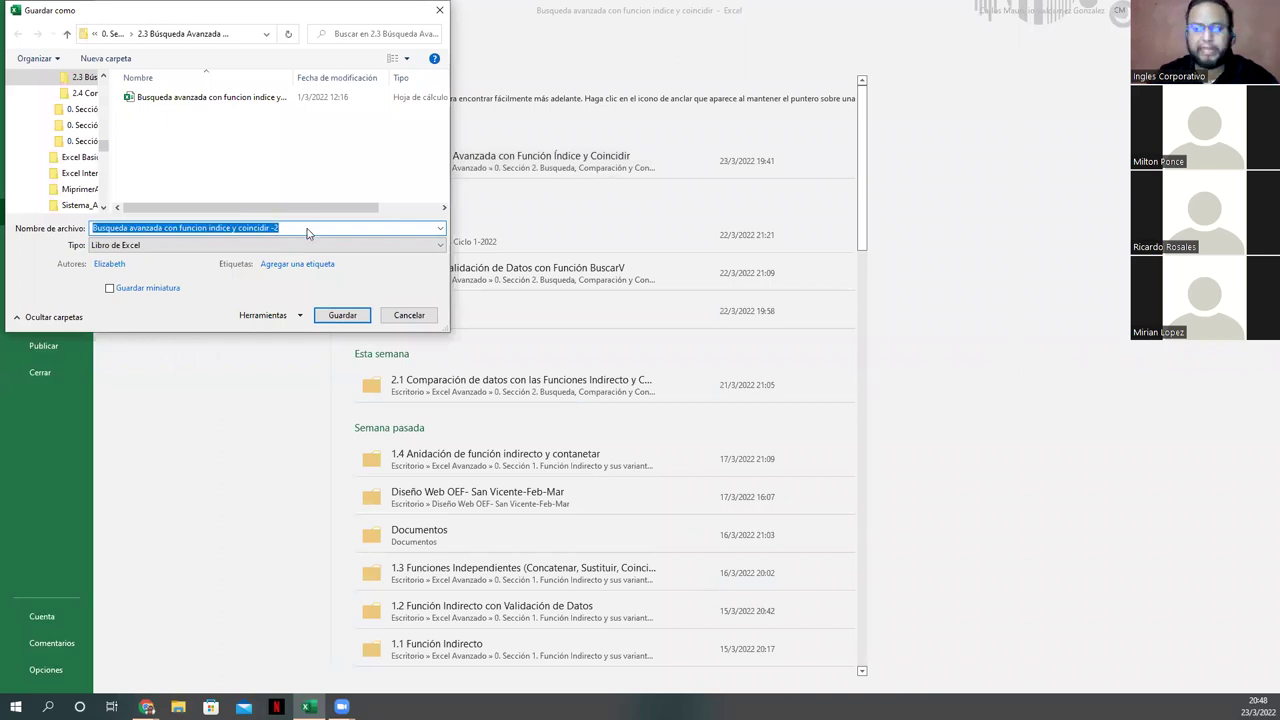
key("Return")
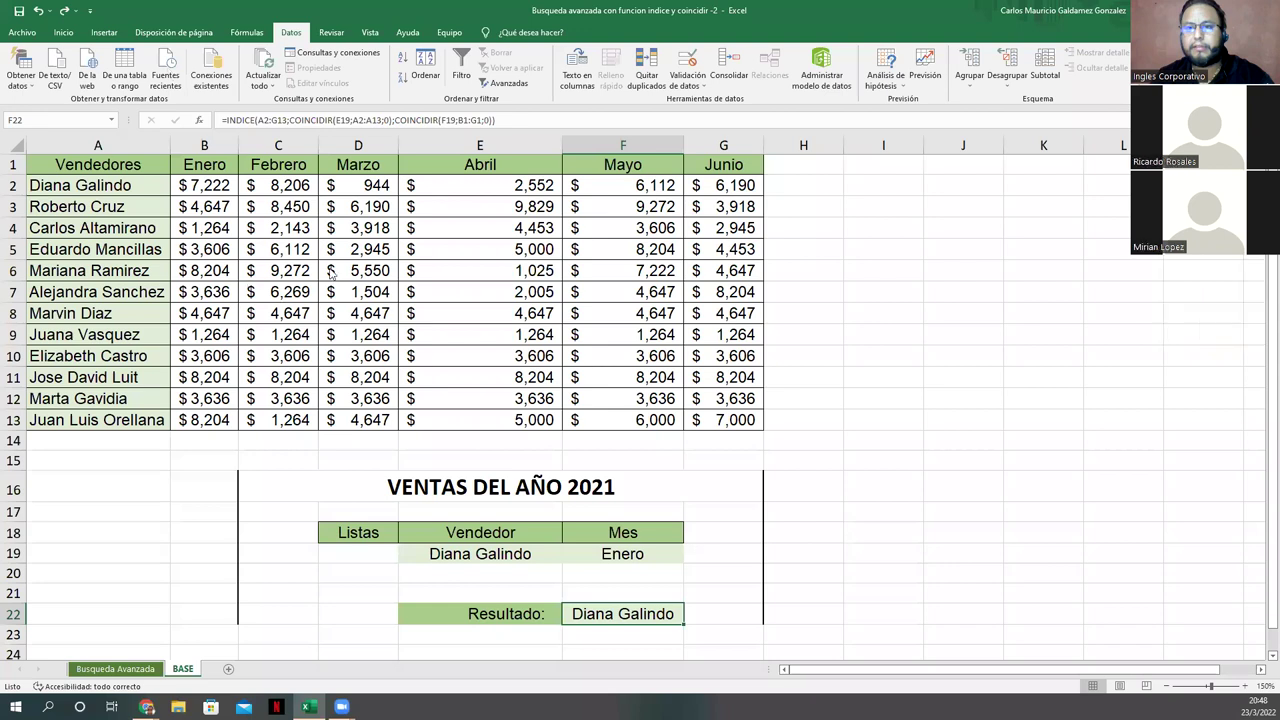
Step: Open the 2.3 Búsqueda Avanzada folder in File Explorer to reach the original workbook
key("alt+Tab")
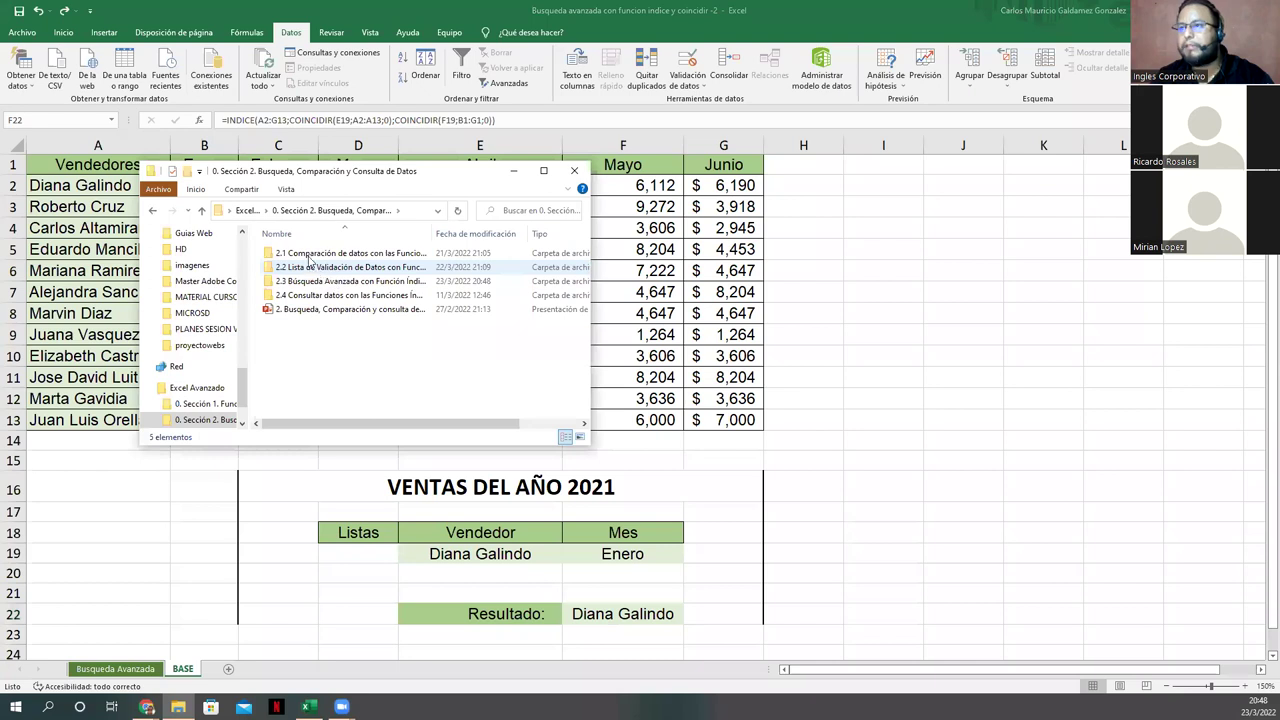
double_click(330, 281)
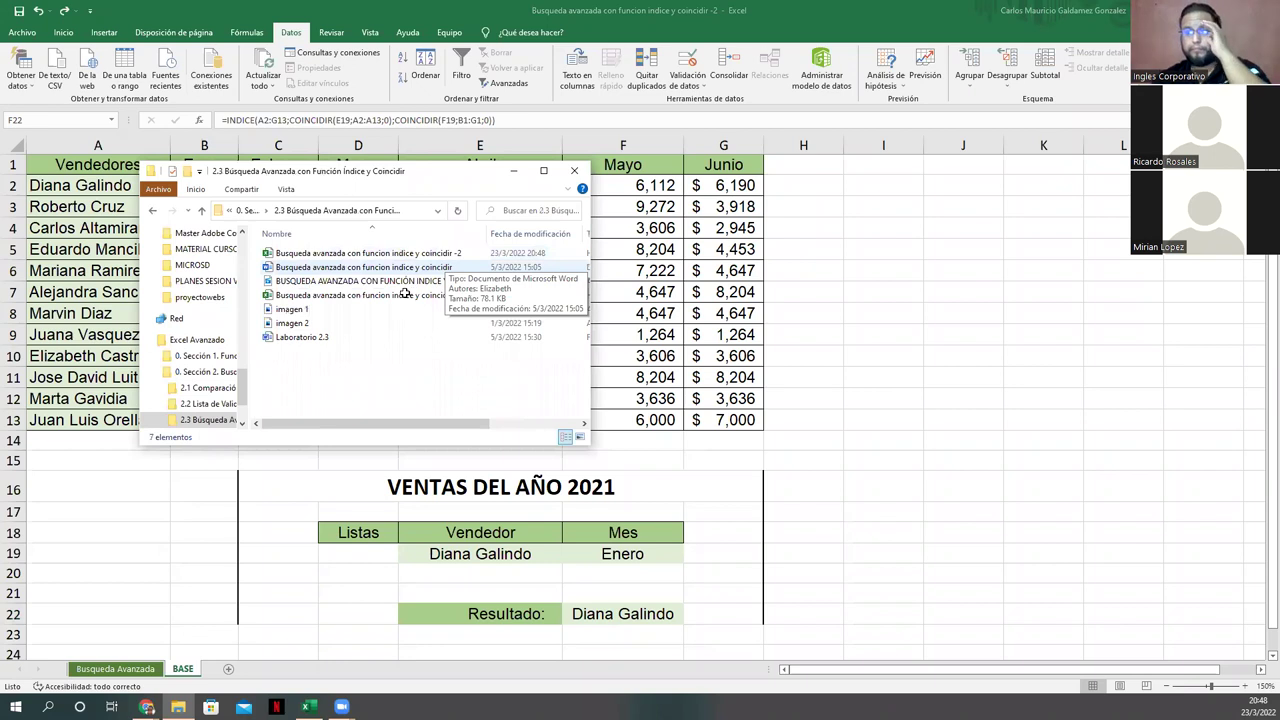
key("alt+Tab")
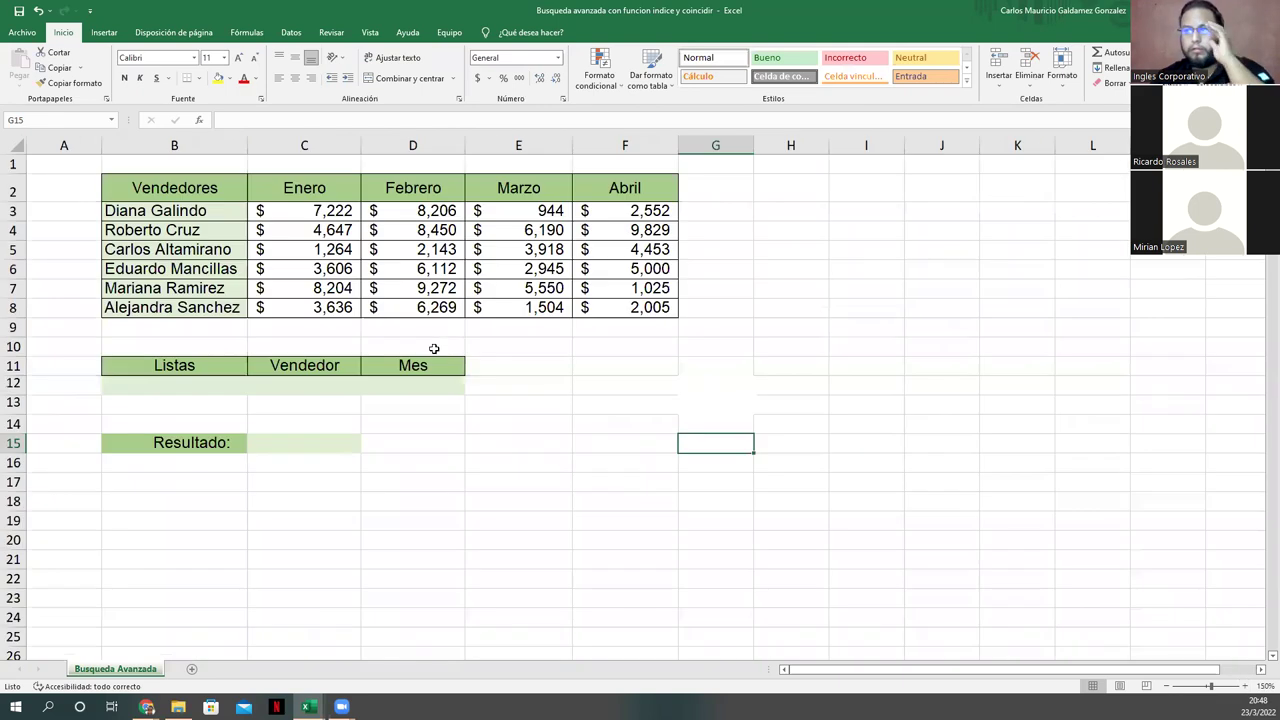
Step: Give C12 a list validation drawing vendor names from =$B$3:$B$8
left_click(295, 381)
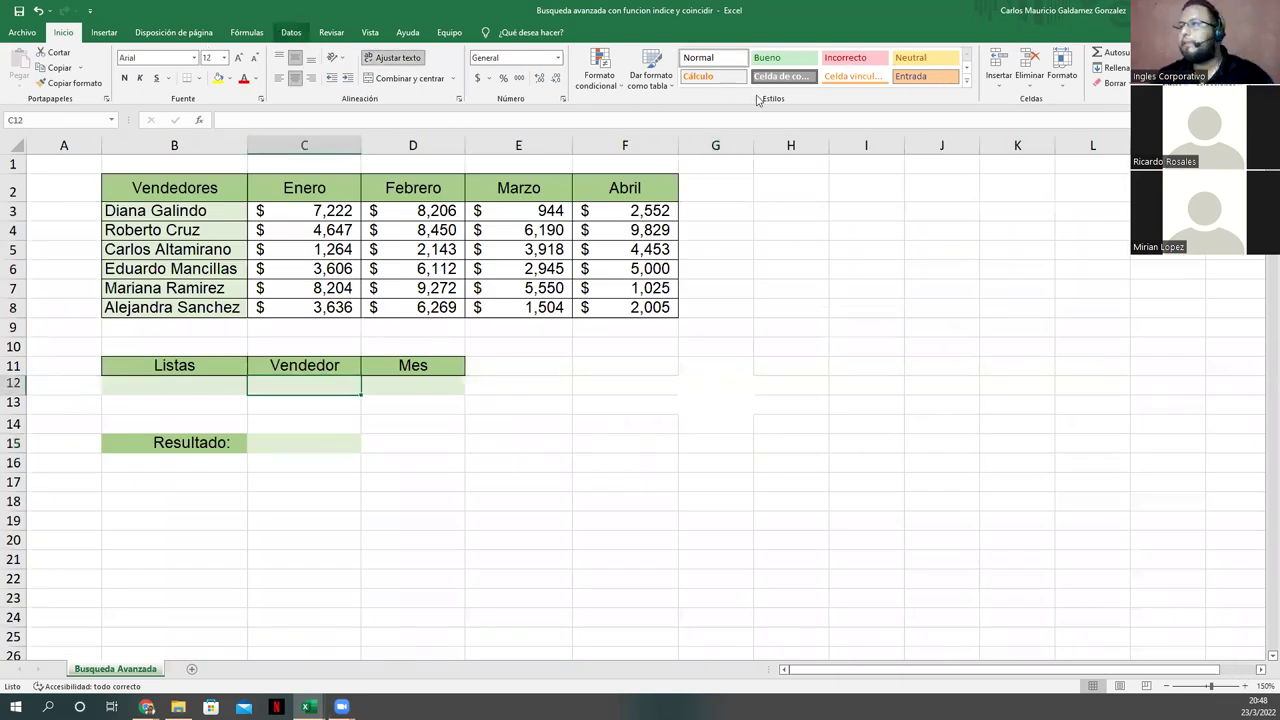
scroll(726, 81, "down", 4)
left_click(688, 68)
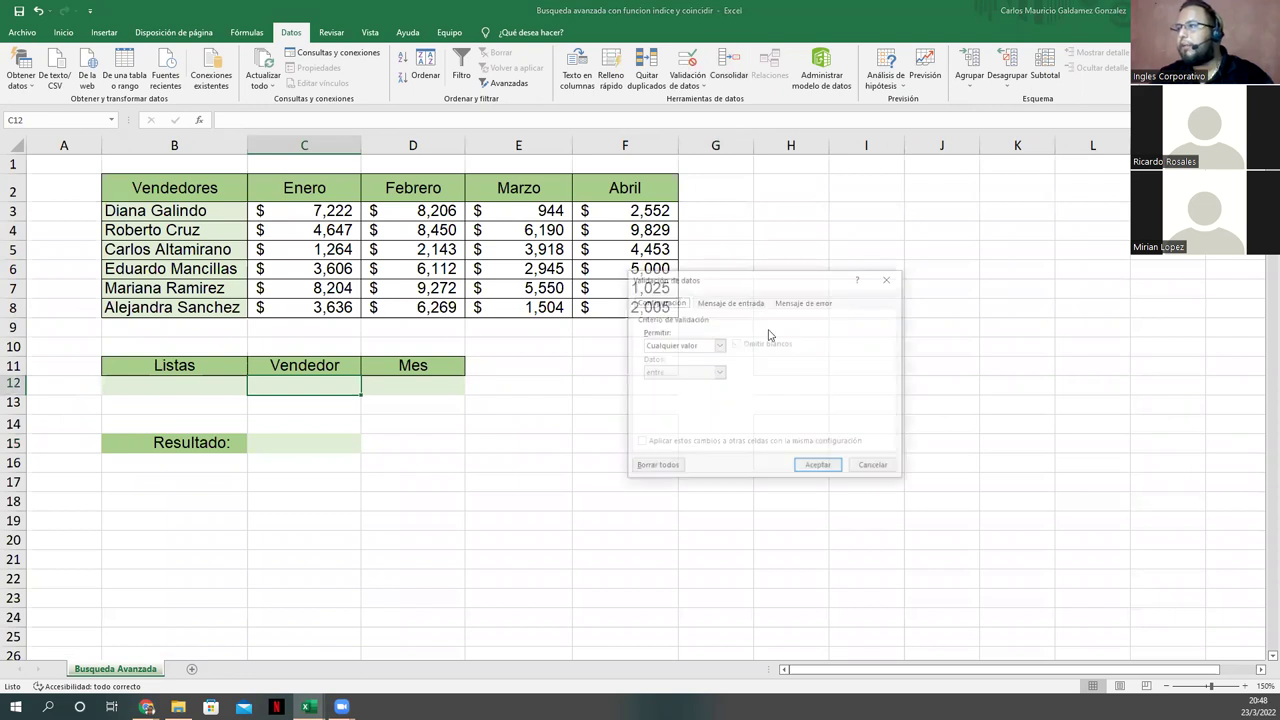
left_click(718, 345)
left_click(686, 384)
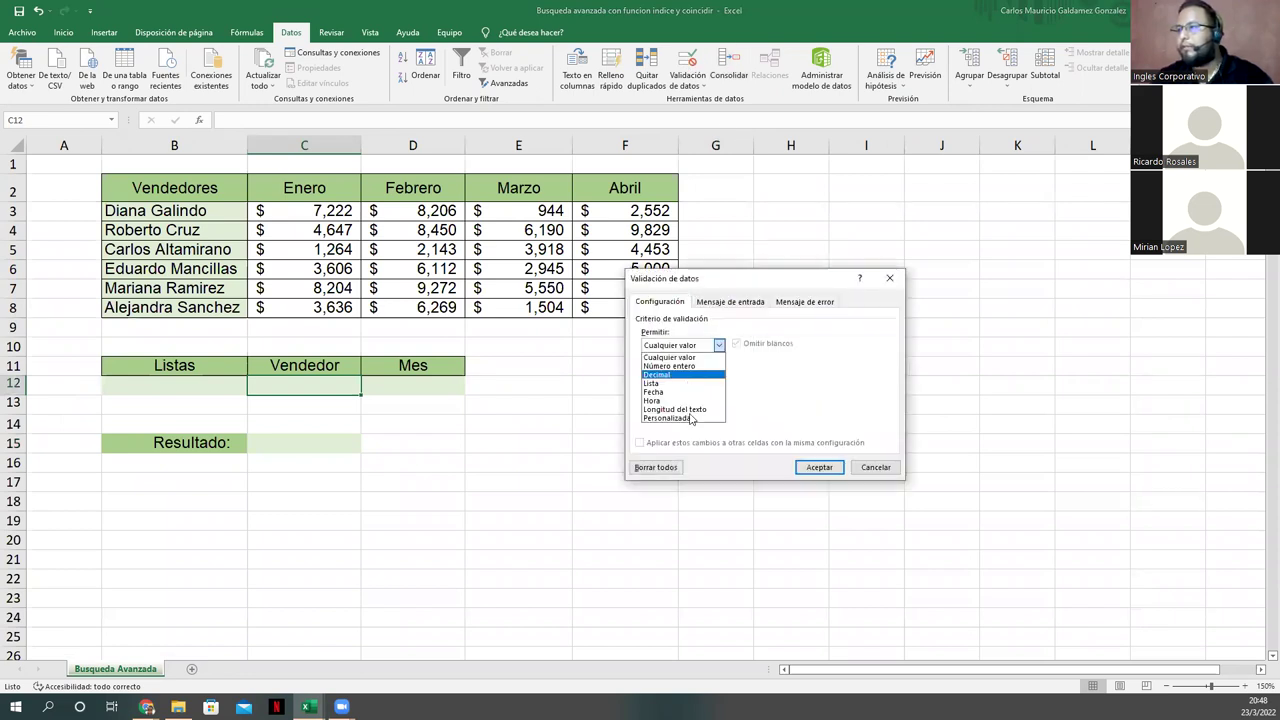
left_click(833, 398)
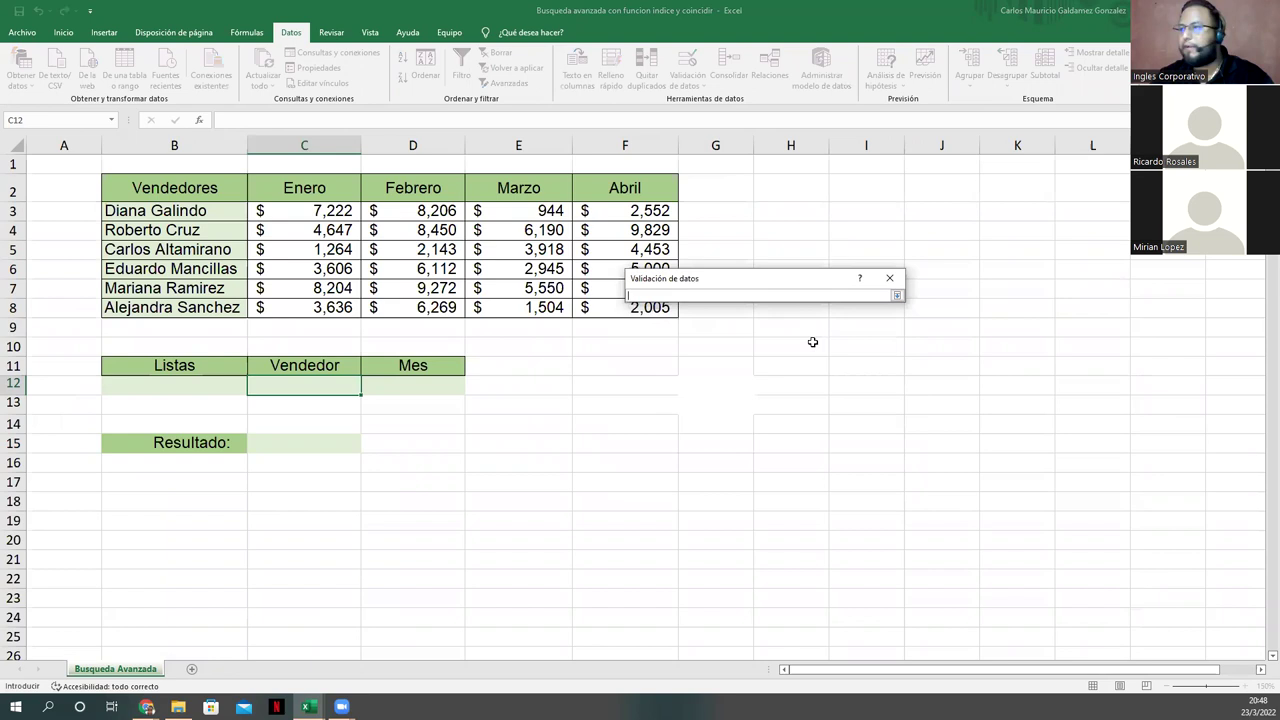
left_click_drag(175, 209, 188, 315)
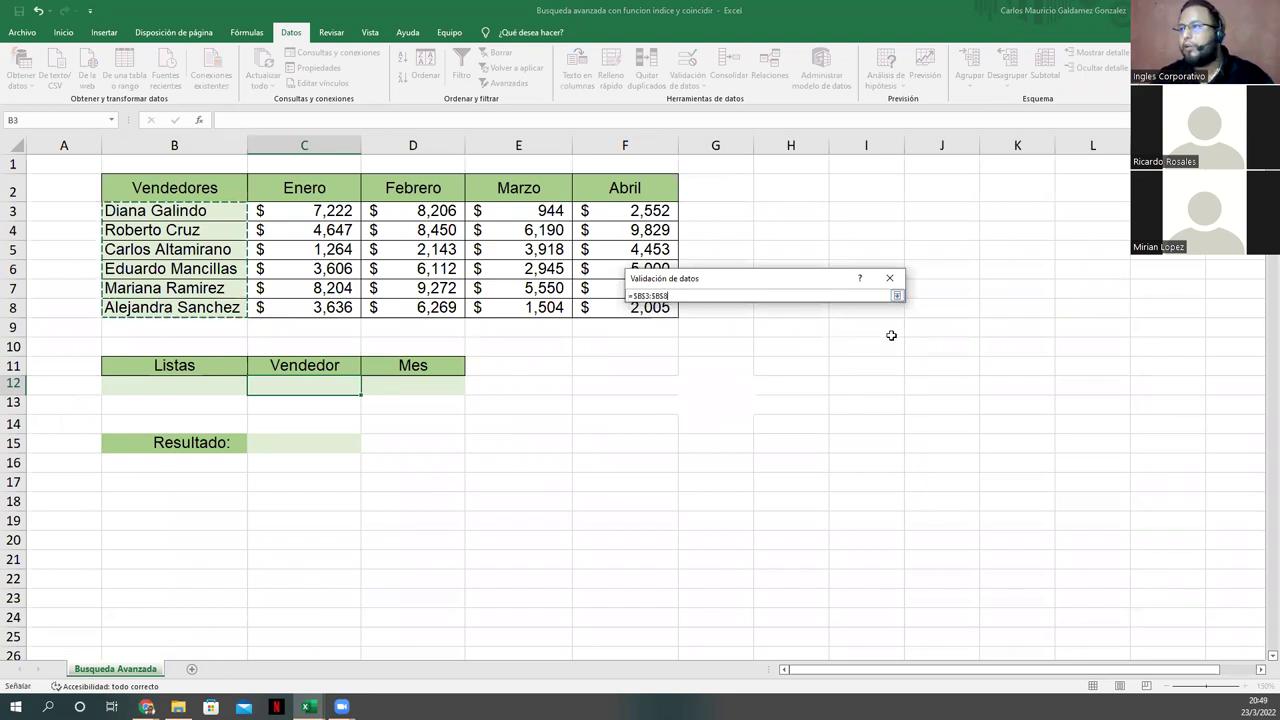
left_click(897, 296)
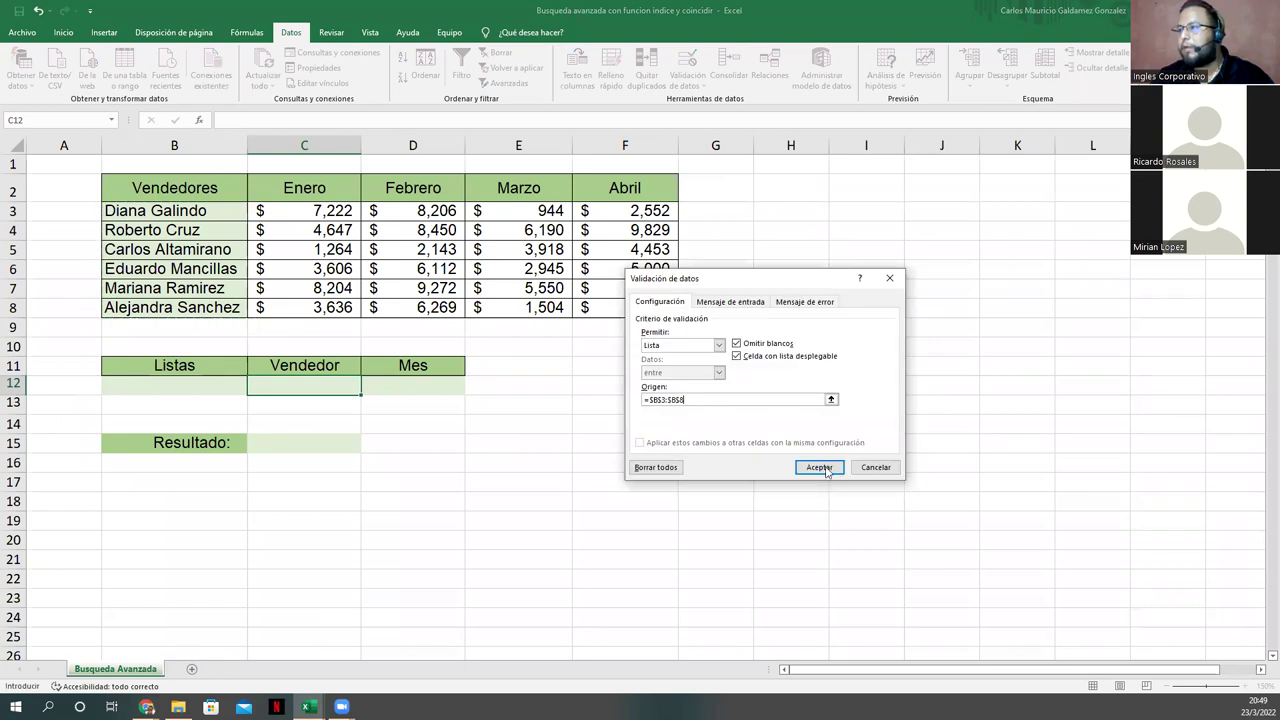
left_click(820, 467)
Step: Give D12 a list validation drawing month headers from =$C$2:$F$2
left_click(412, 385)
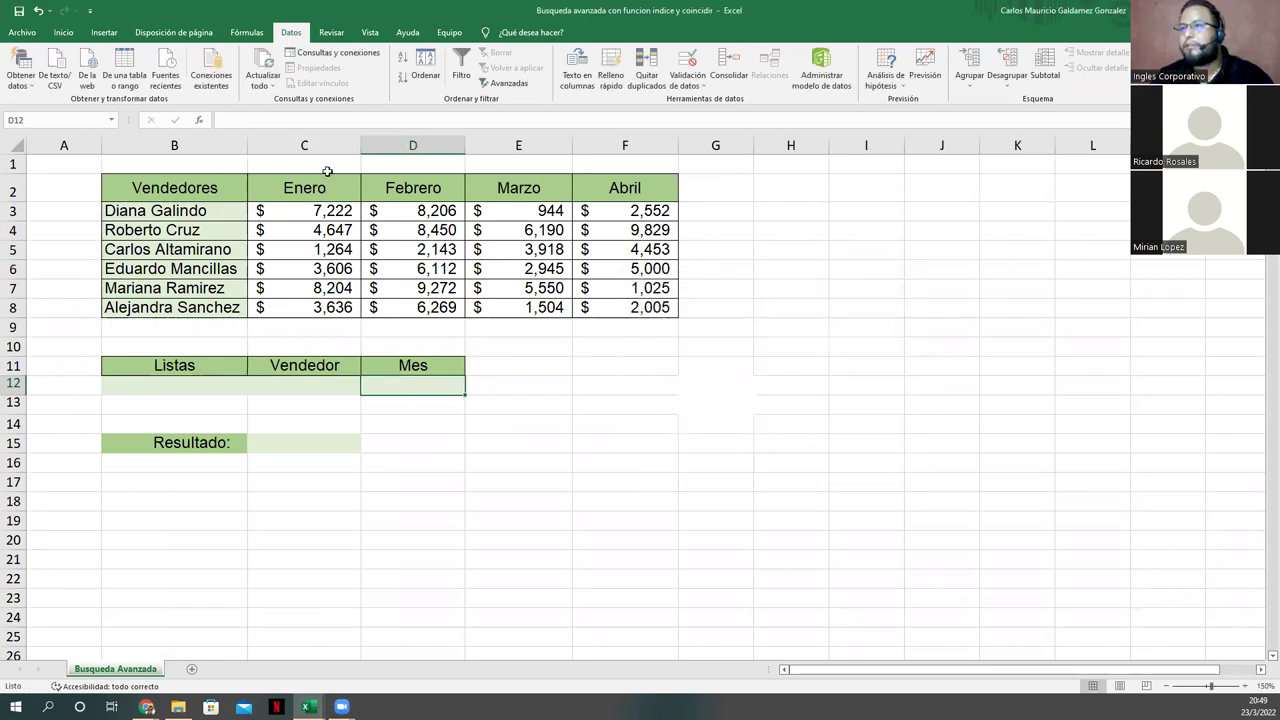
left_click(688, 66)
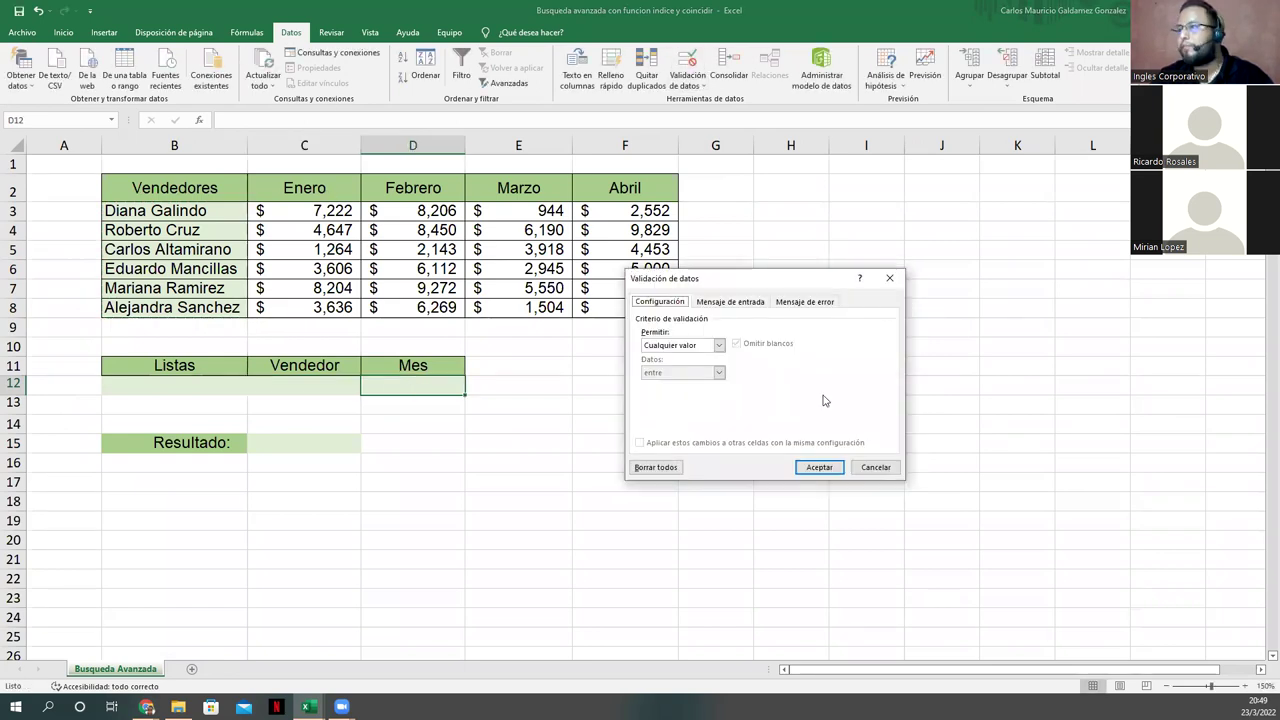
left_click(718, 345)
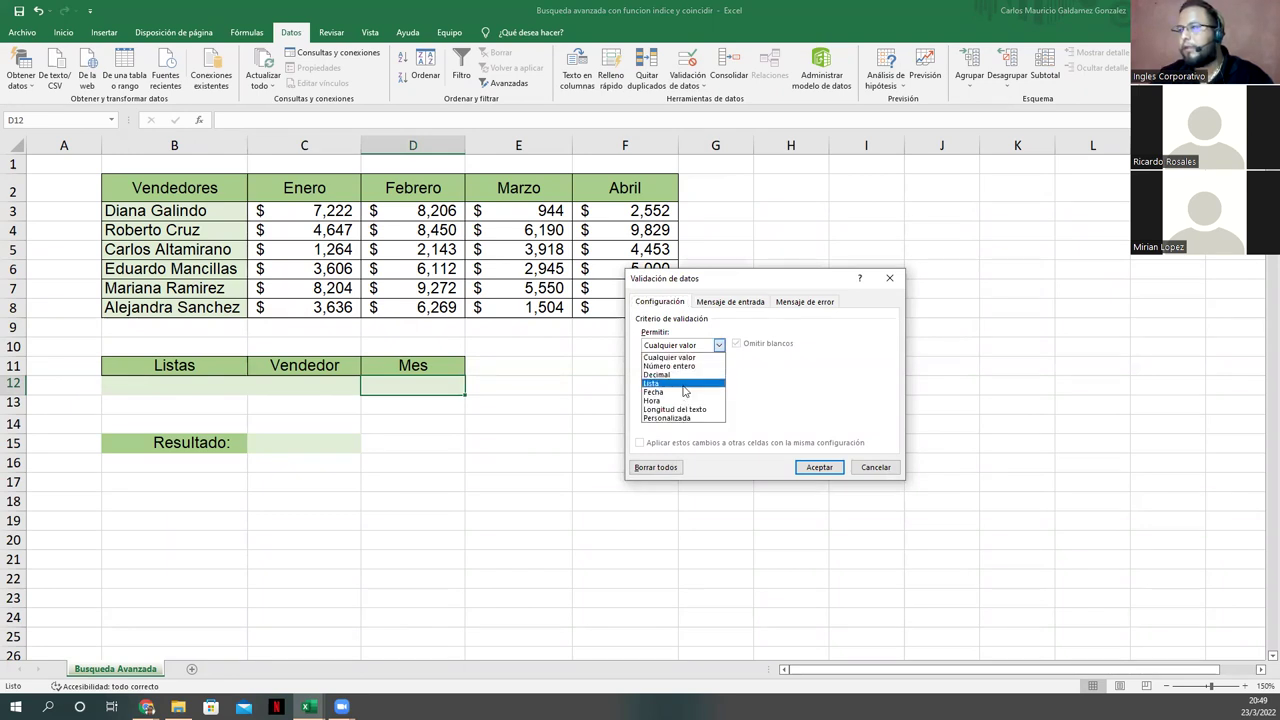
left_click(685, 384)
left_click(837, 402)
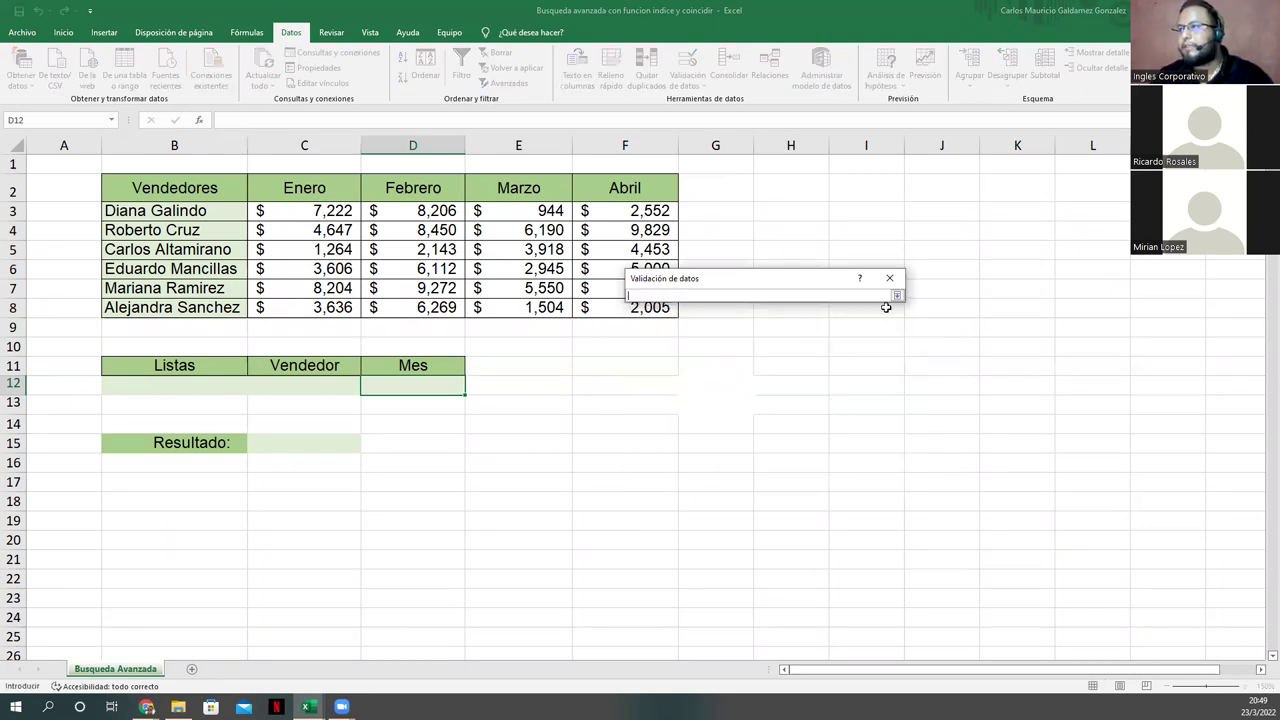
left_click_drag(316, 190, 606, 205)
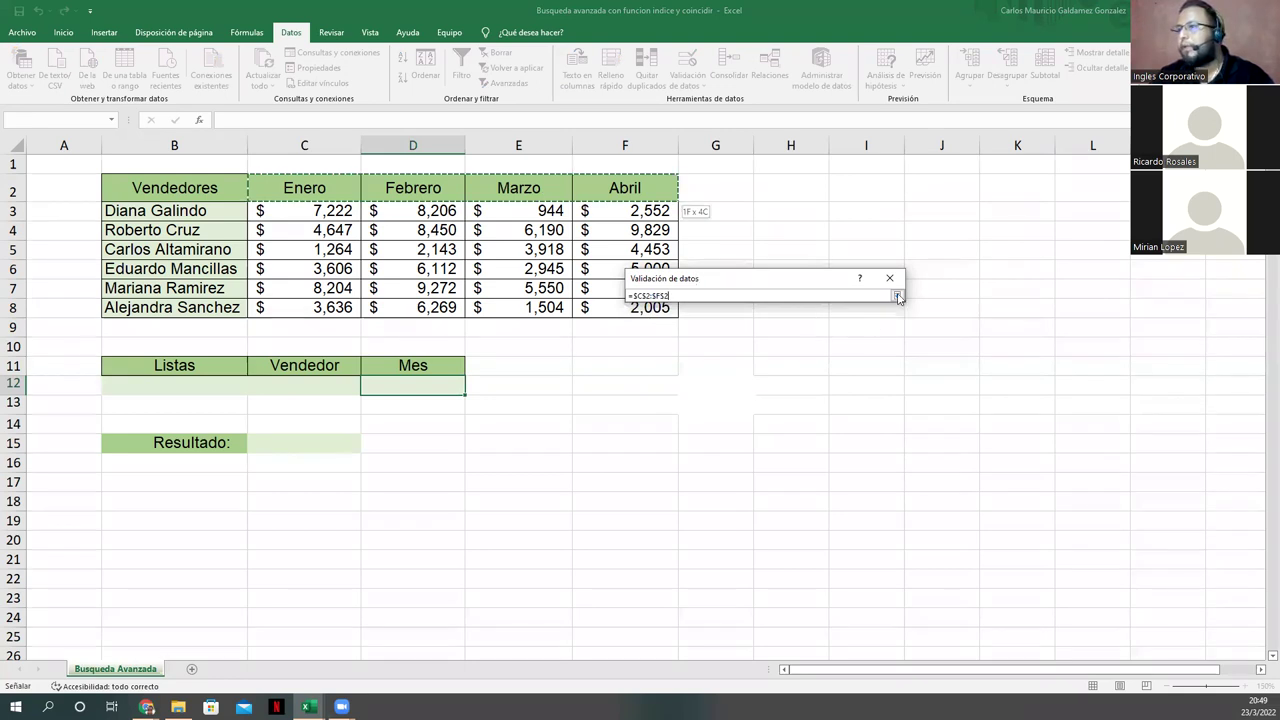
key("Return")
left_click(819, 468)
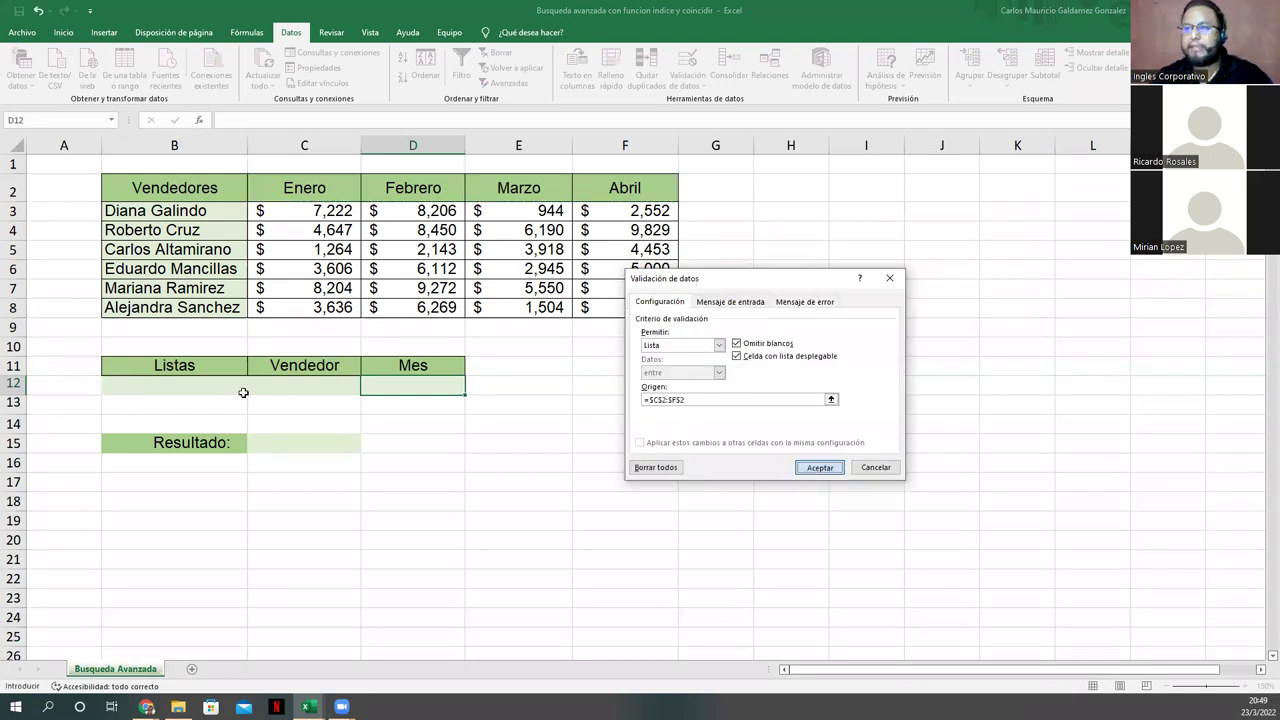
left_click(300, 390)
left_click(366, 389)
left_click(349, 409)
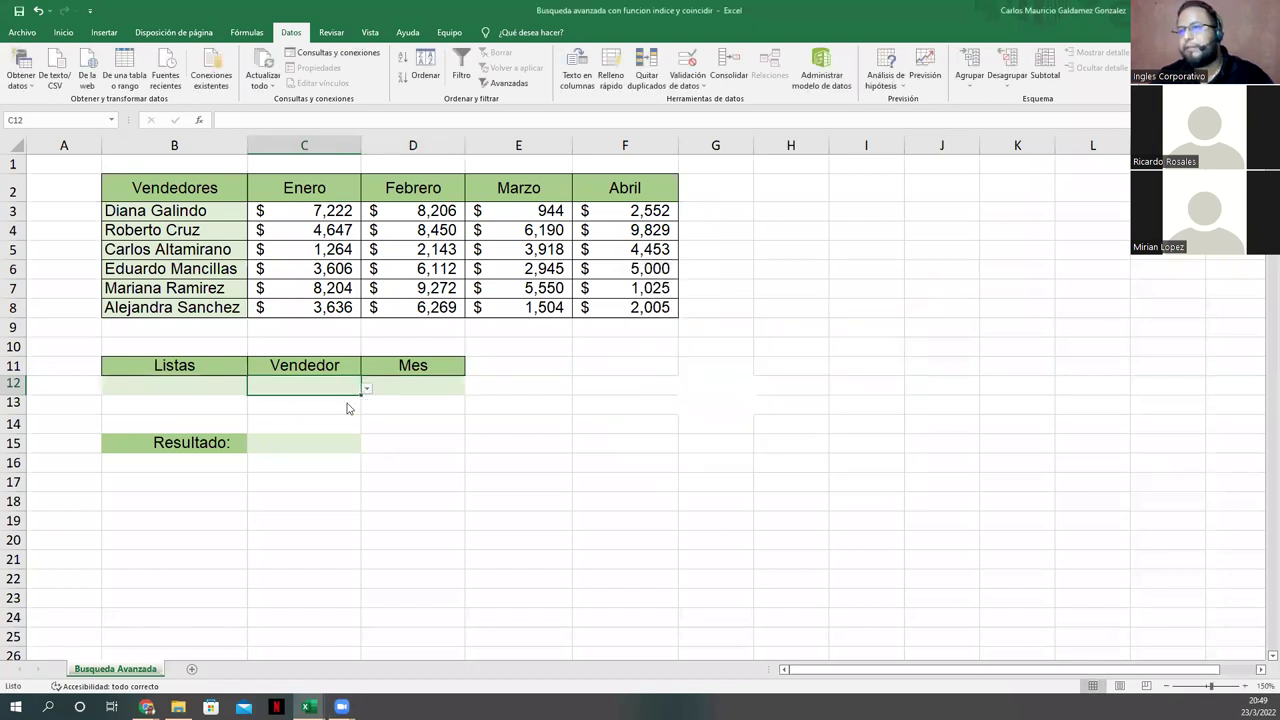
Step: Choose Enero from the D12 month dropdown
left_click(457, 386)
left_click(470, 394)
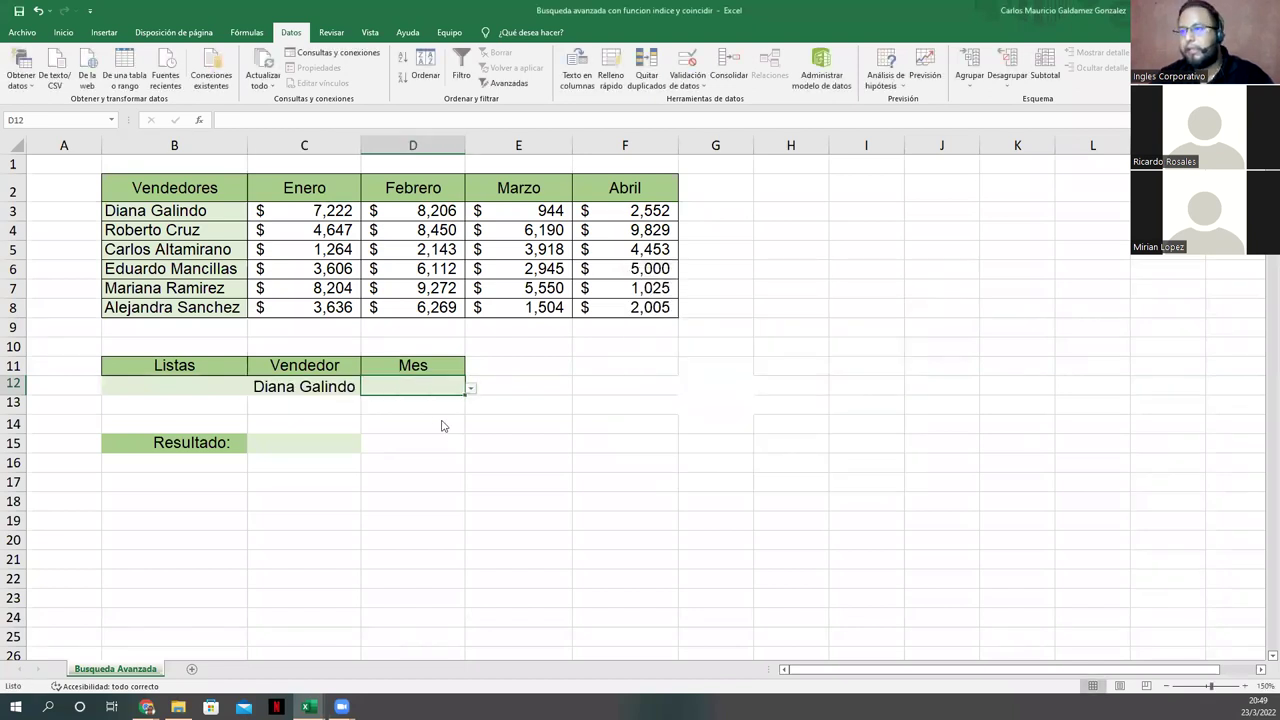
left_click(440, 409)
Step: Start an INDICE formula in C15 over the table B2:F8
left_click(302, 445)
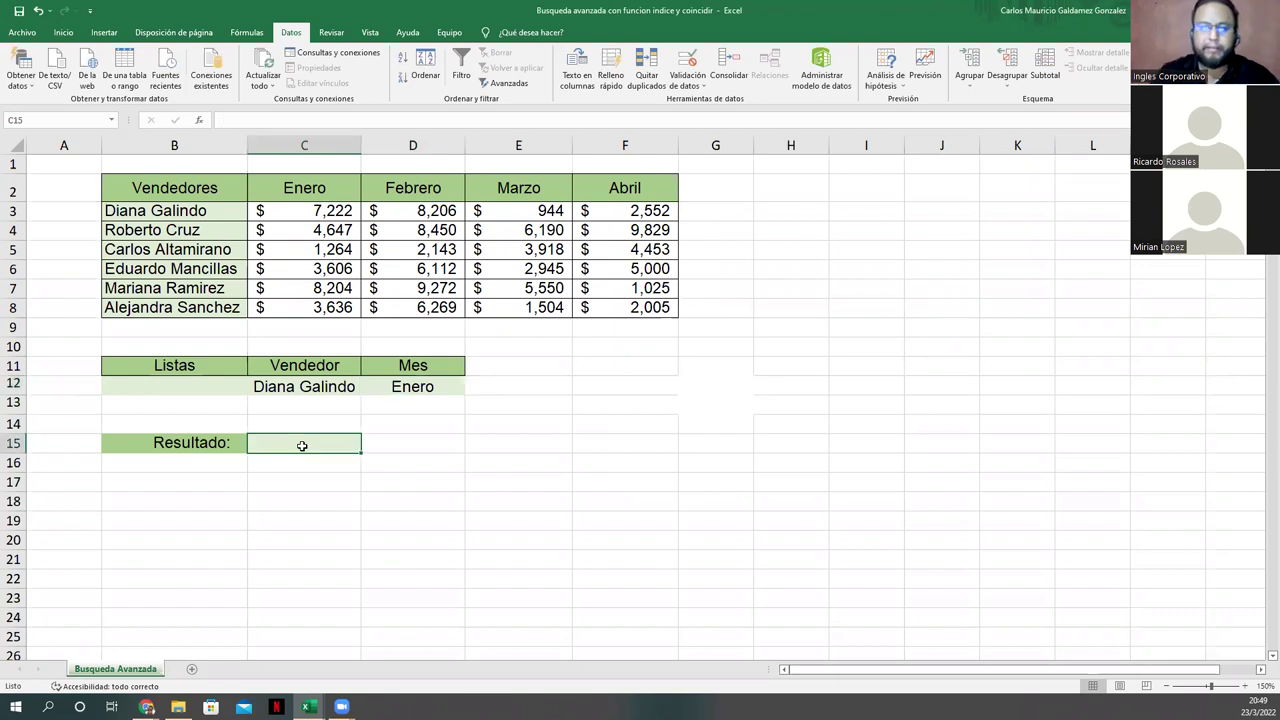
type("=")
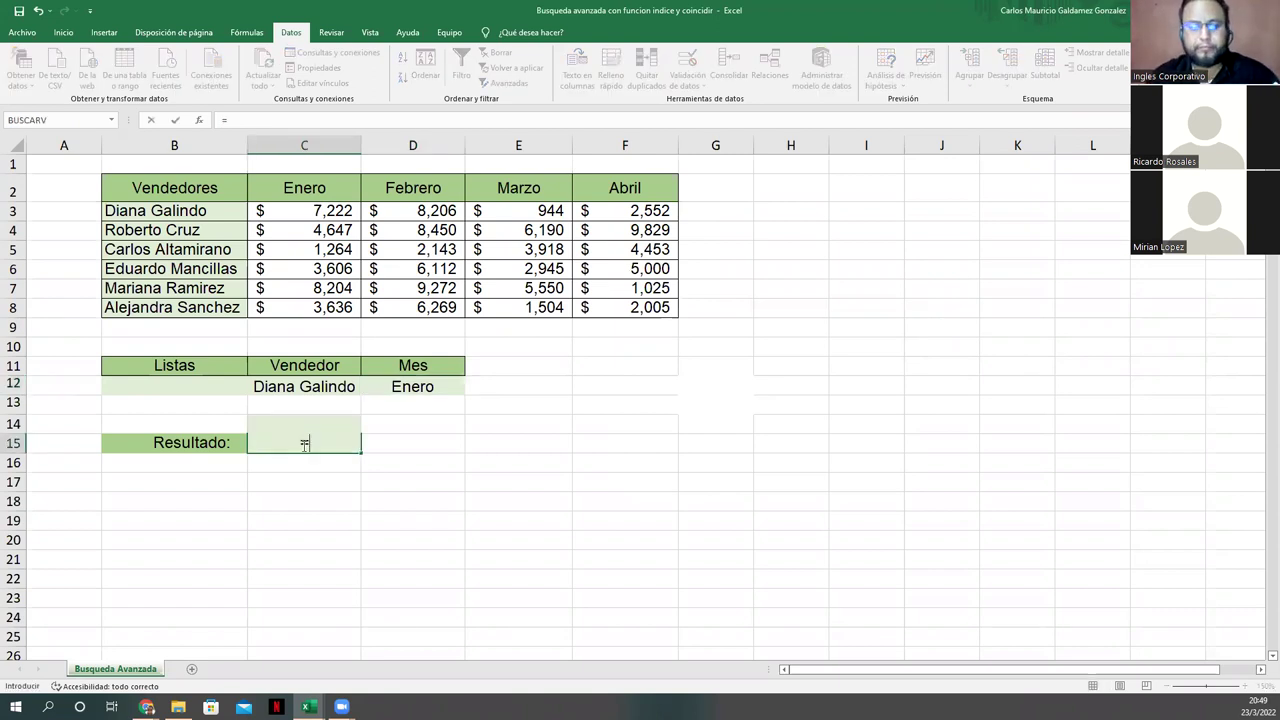
type("indice")
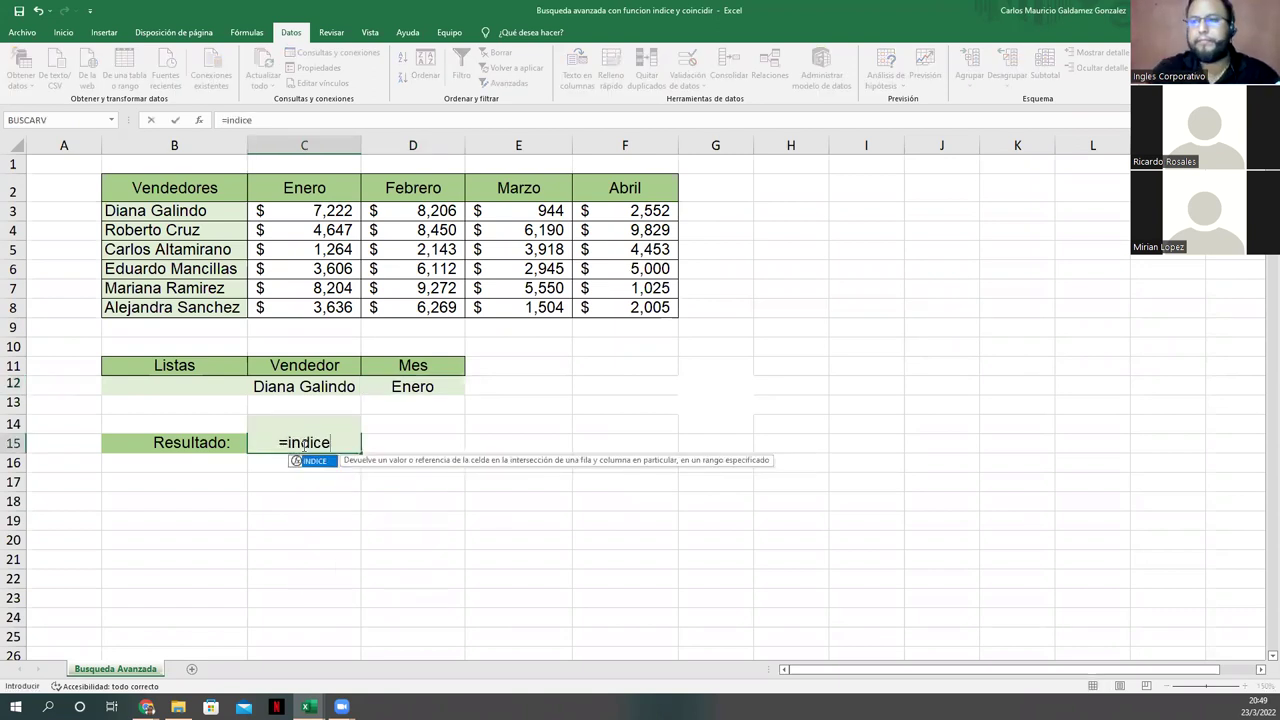
type("(")
left_click(174, 182)
left_click_drag(355, 244, 605, 310)
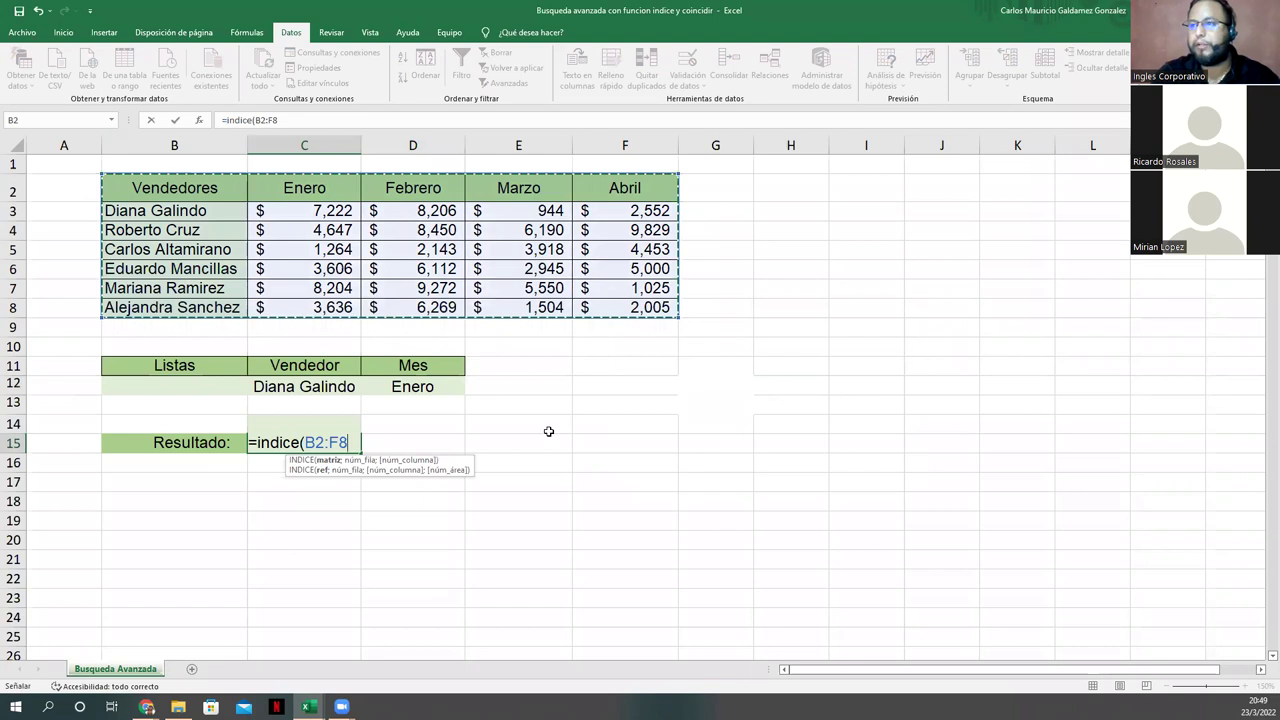
Step: Add COINCIDIR(C12;B3:B8;0) as the row argument and begin a second COINCIDIR
type(";")
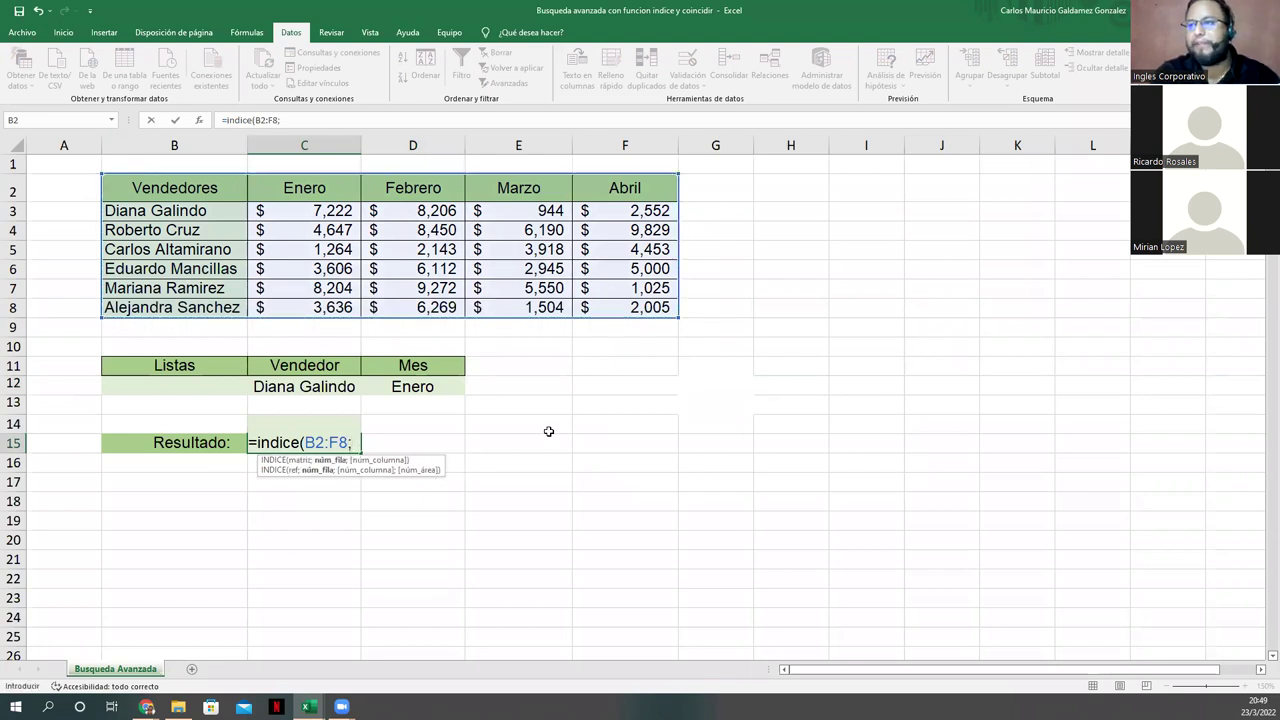
type("coi")
key("Tab")
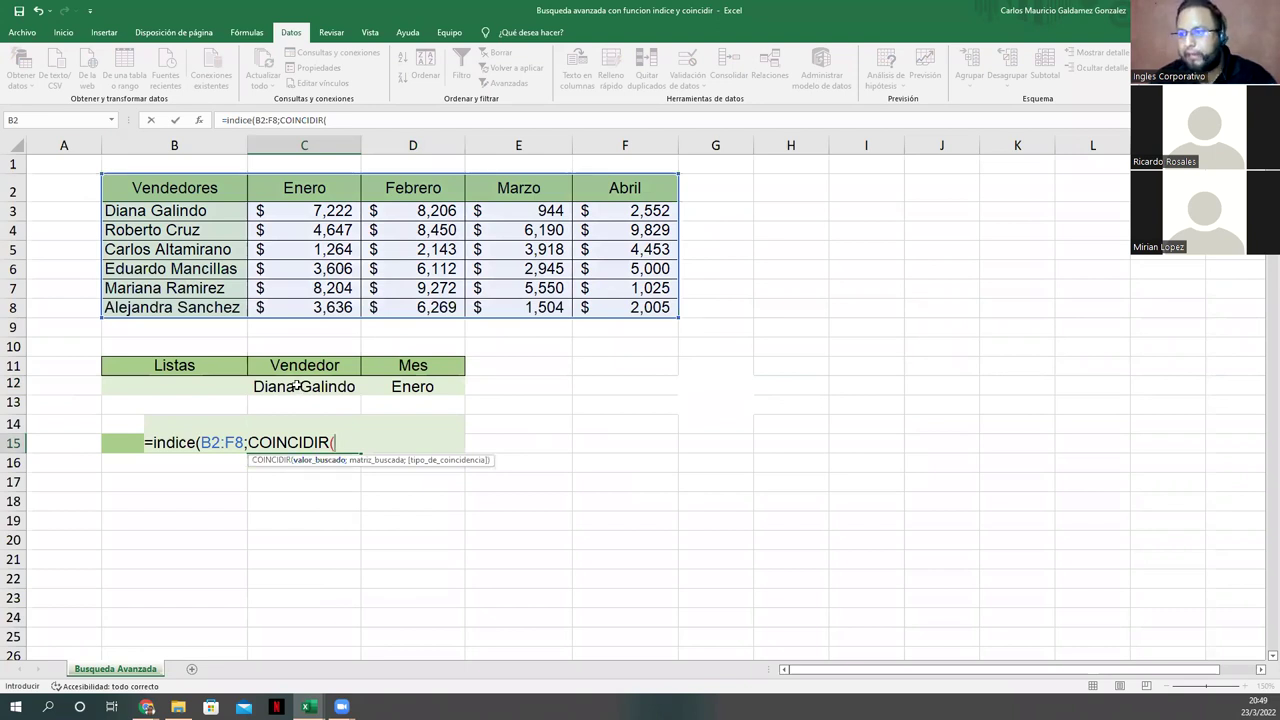
left_click(297, 385)
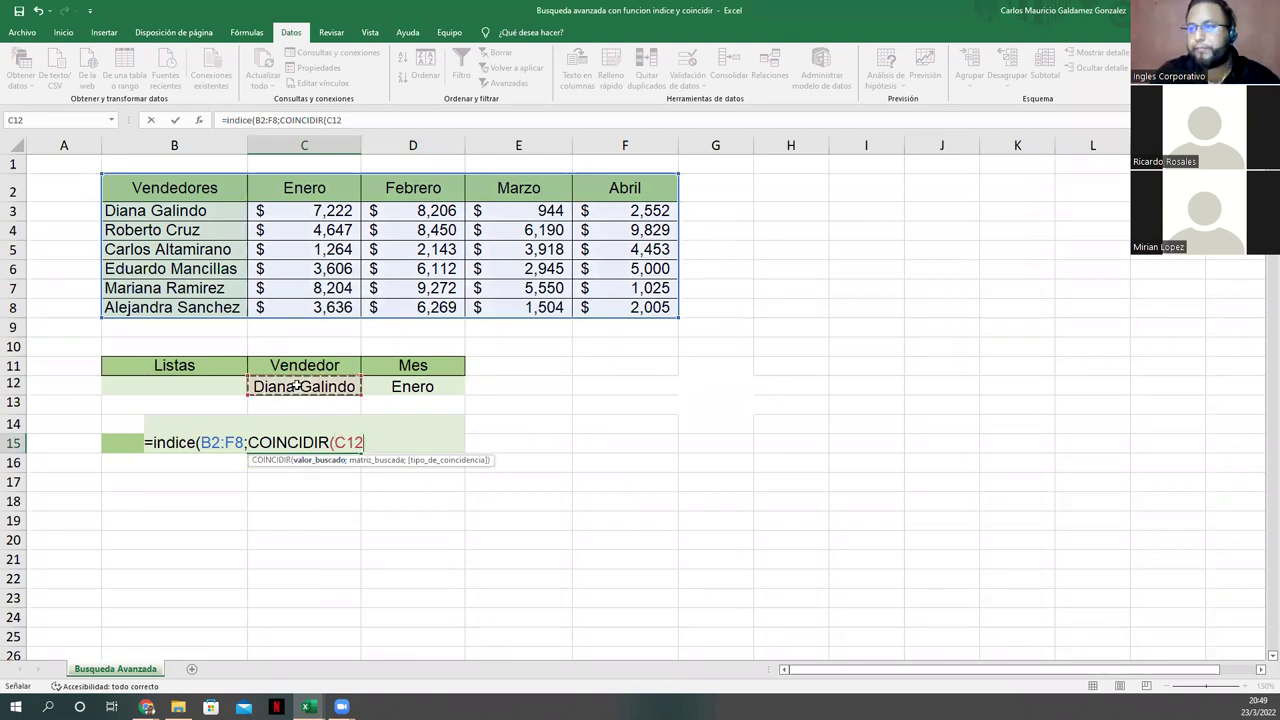
type(";")
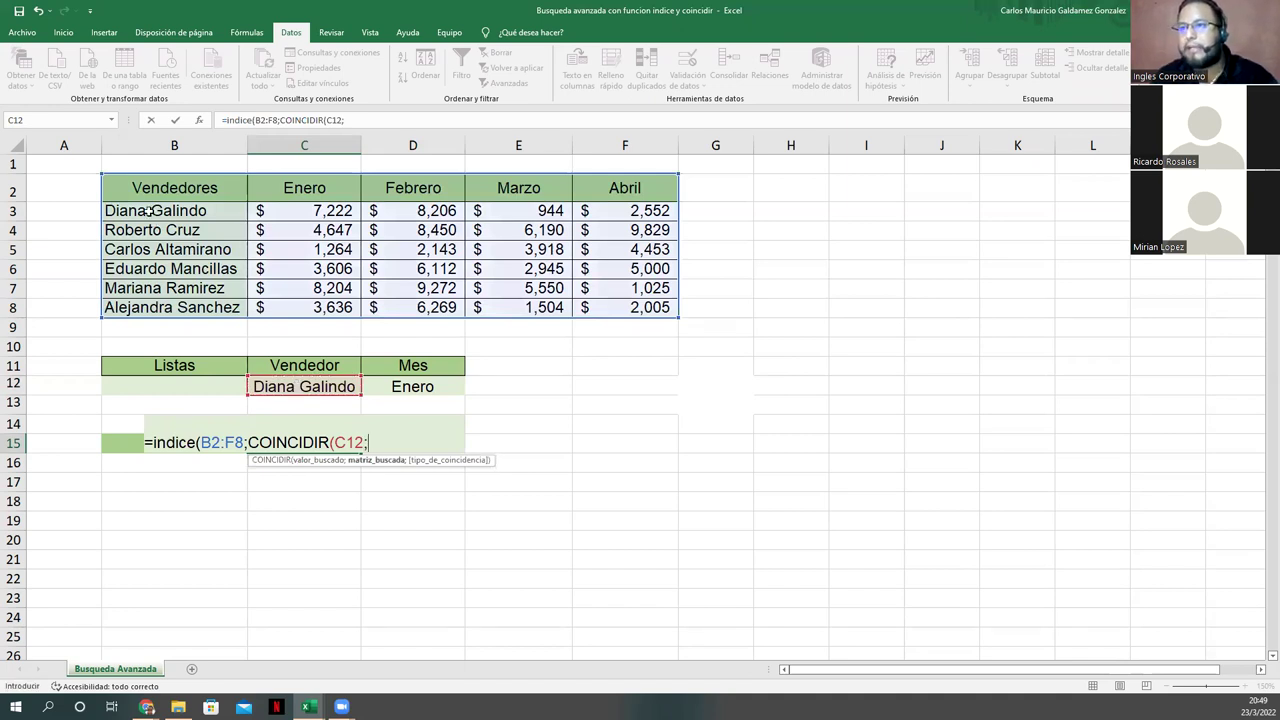
left_click_drag(150, 211, 155, 304)
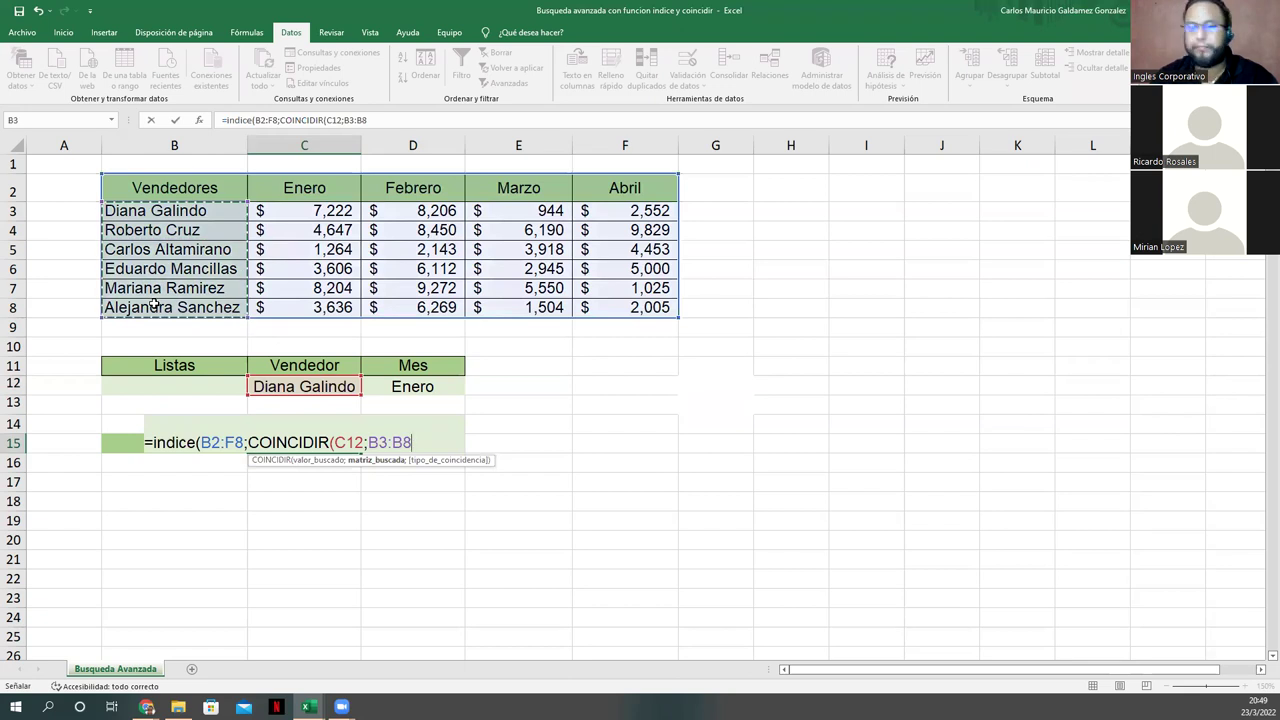
type(")")
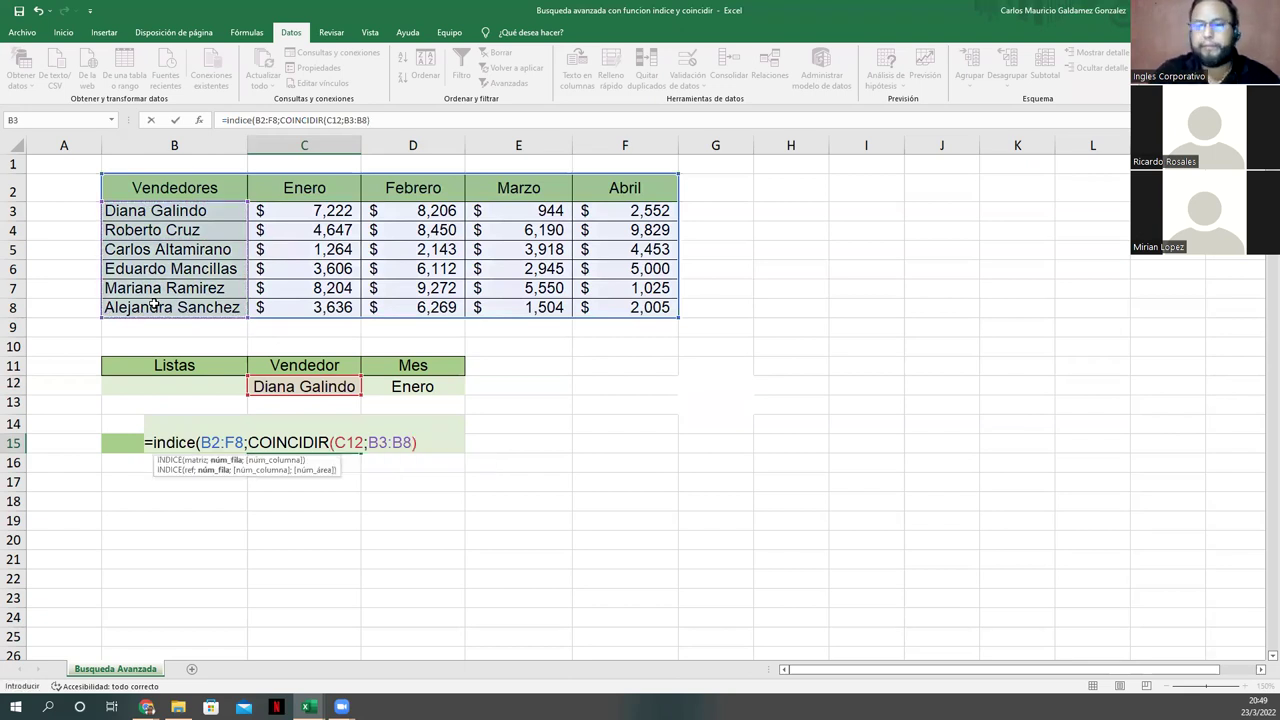
key("BackSpace")
type(";0)")
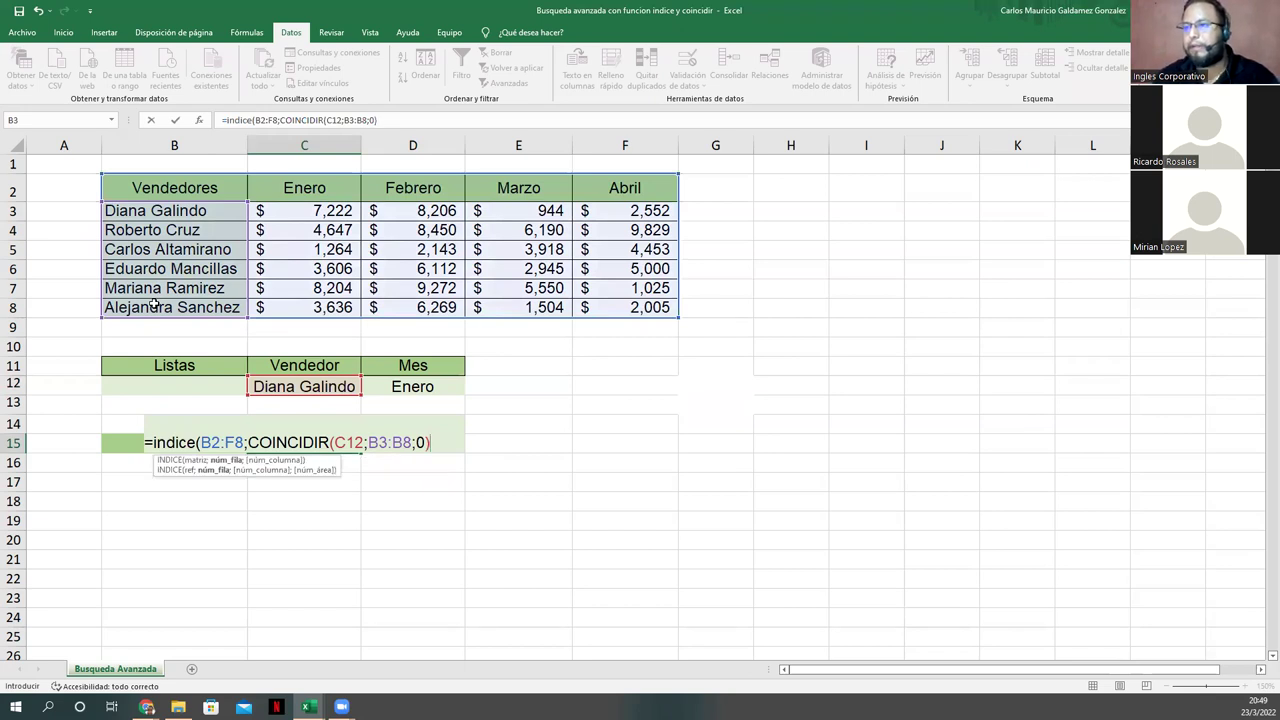
type(";")
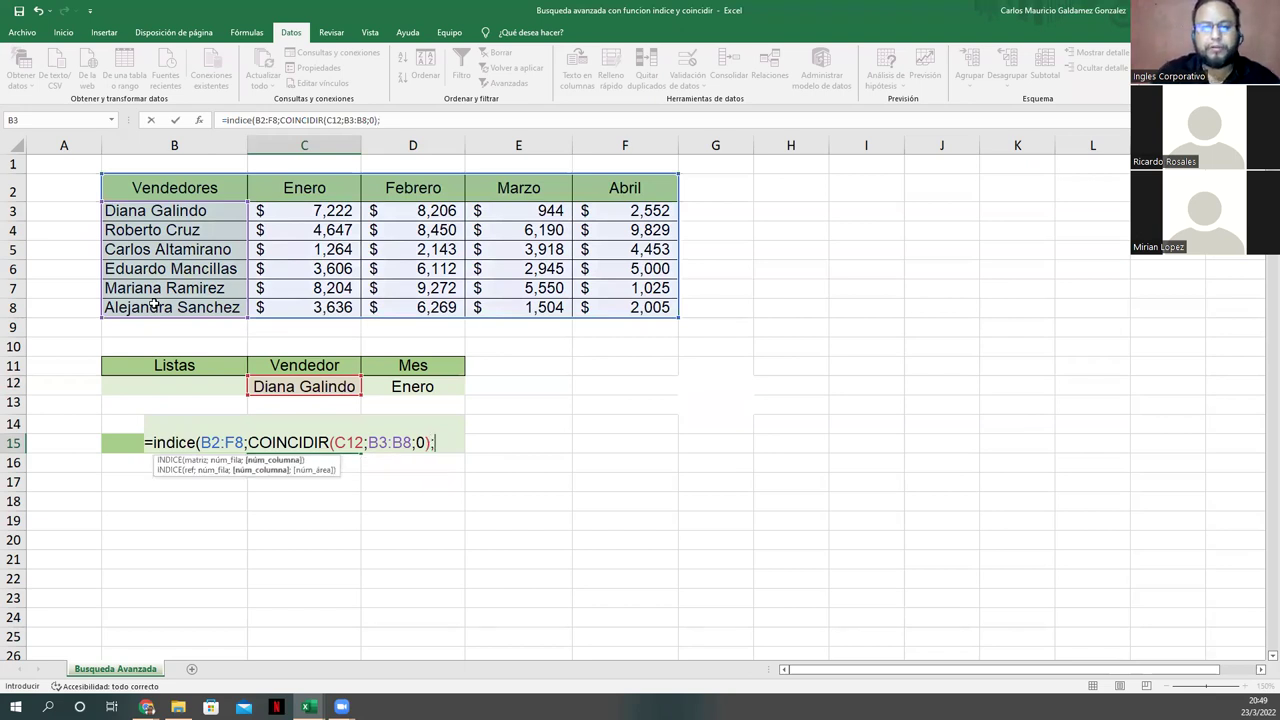
type("coin")
key("Tab")
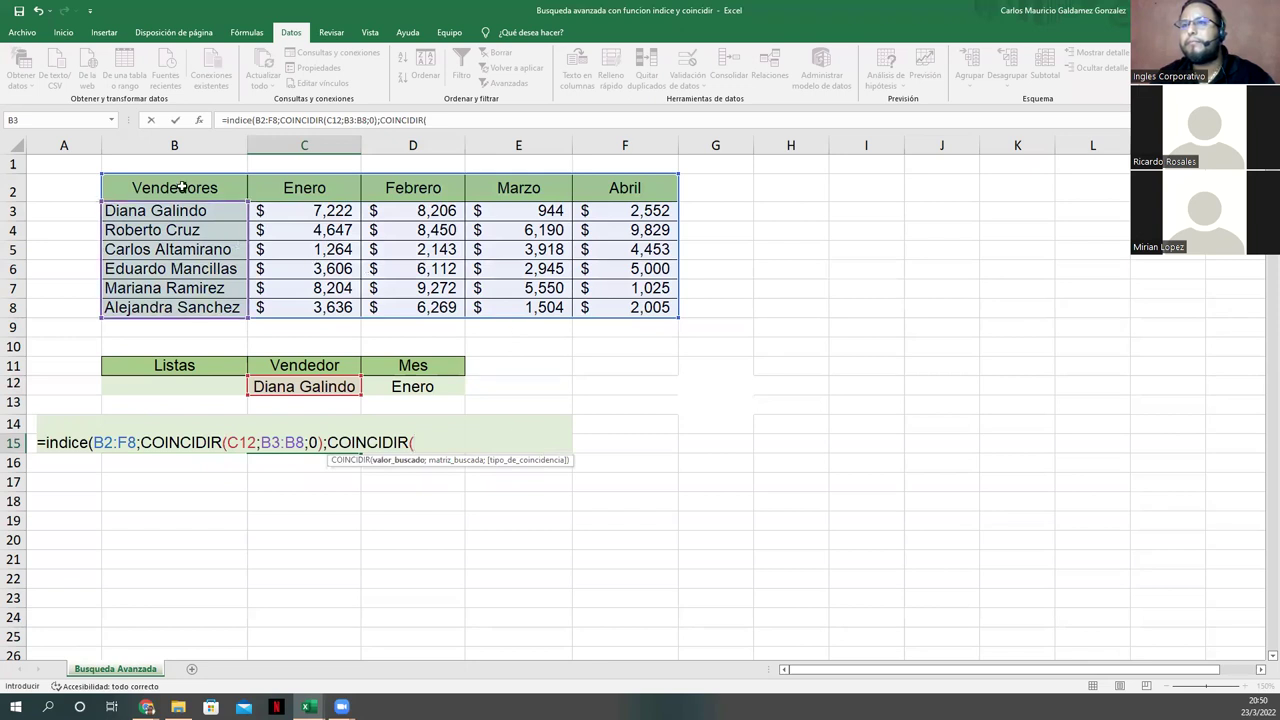
Step: Finish the formula with COINCIDIR(D12;B2:F2;0) as the column argument and commit it
left_click_drag(178, 186, 620, 198)
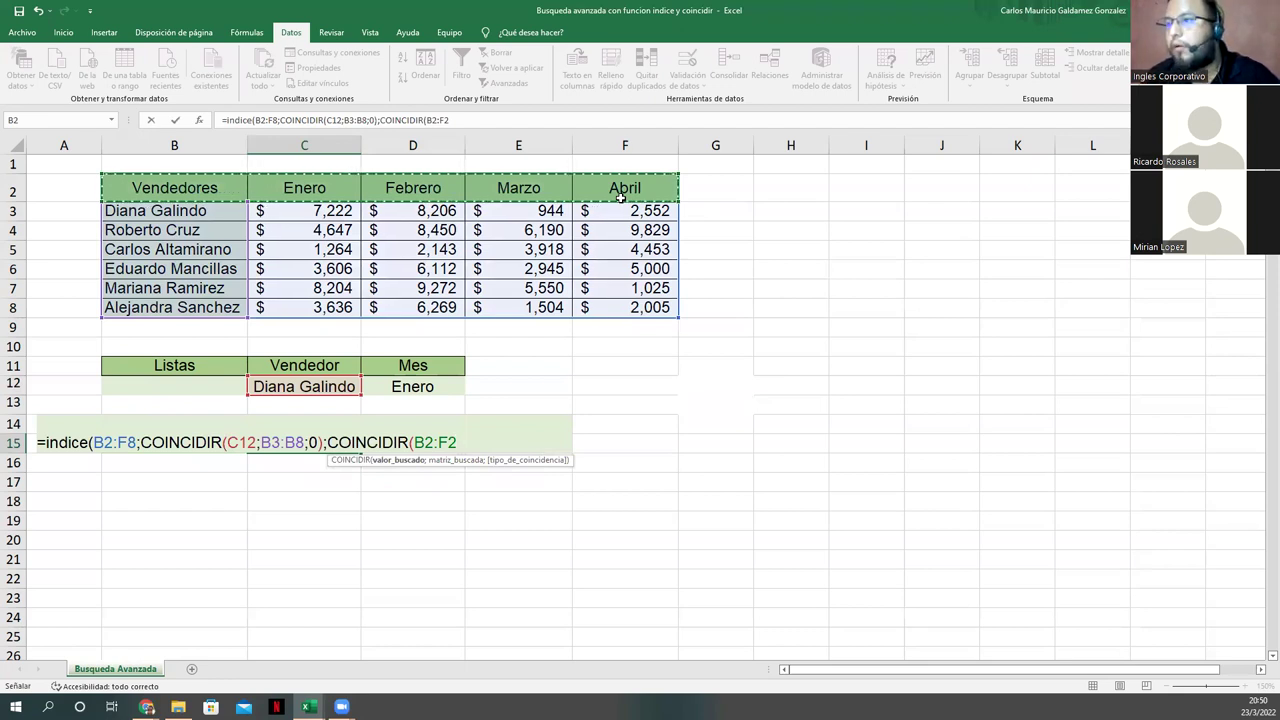
key("BackSpace")
key("BackSpace")
key("BackSpace")
key("BackSpace")
key("BackSpace")
left_click(380, 397)
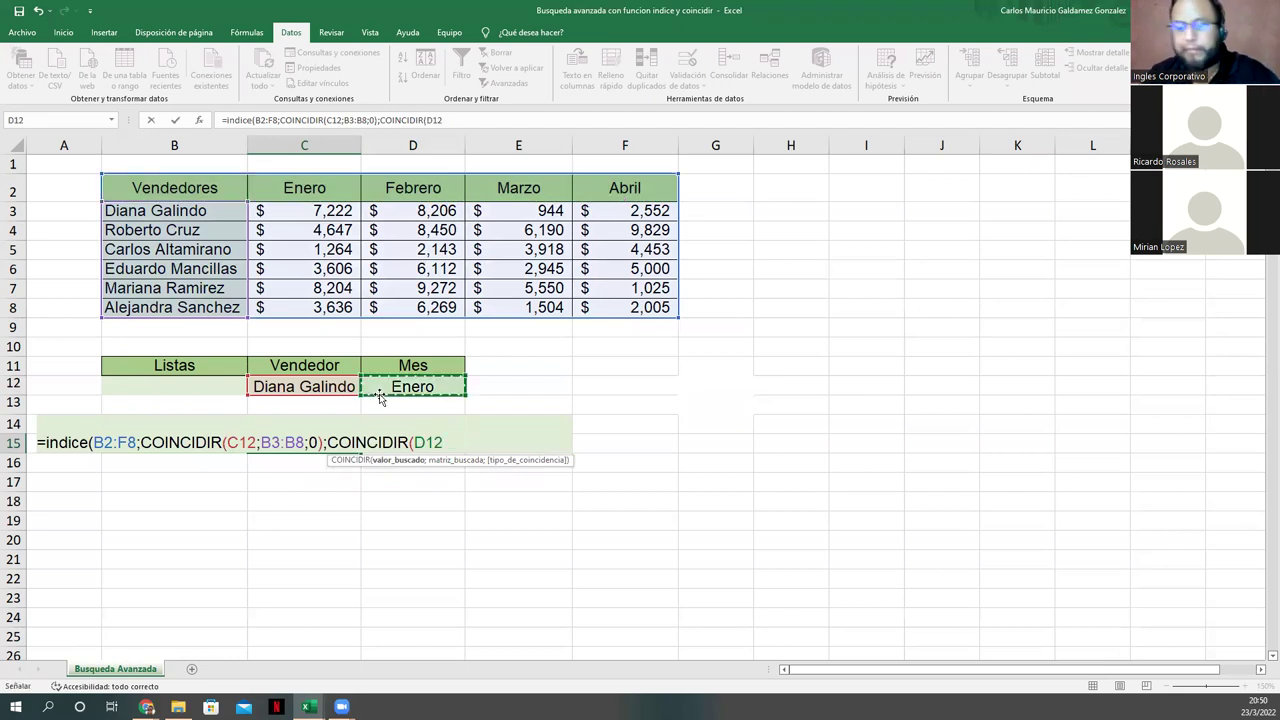
type(";")
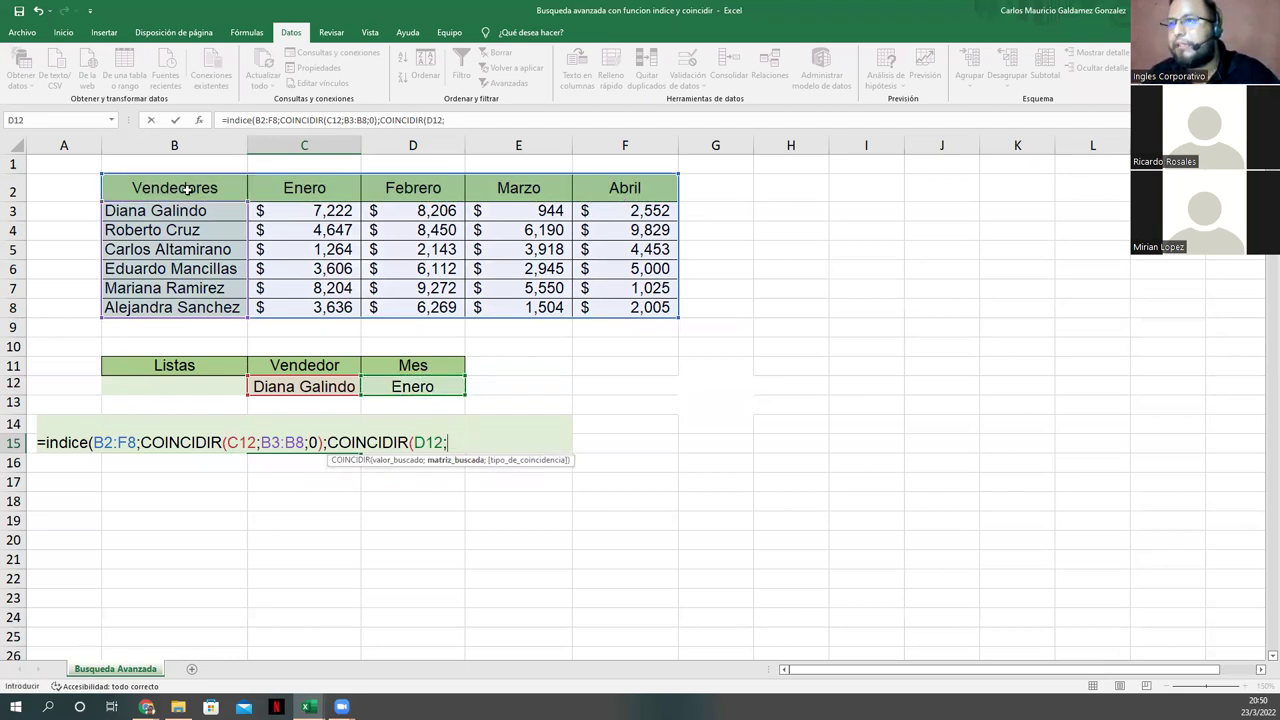
left_click_drag(150, 188, 595, 188)
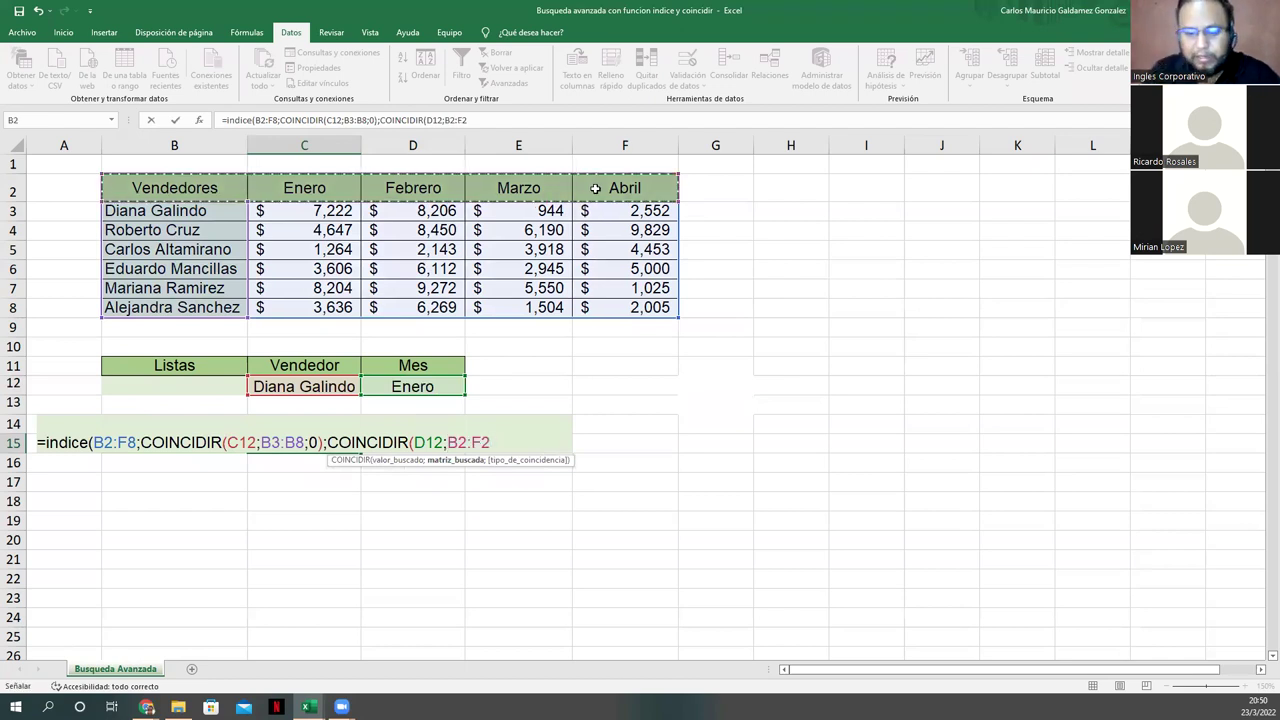
type(";0)")
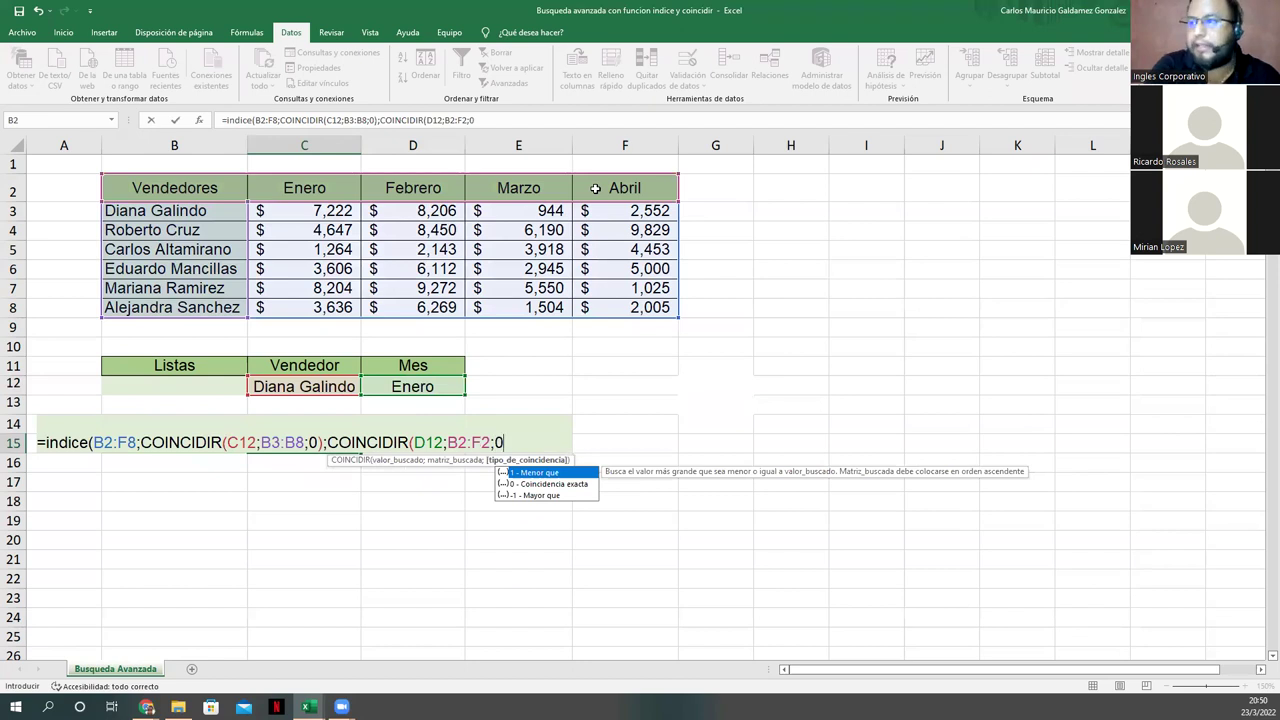
type(")")
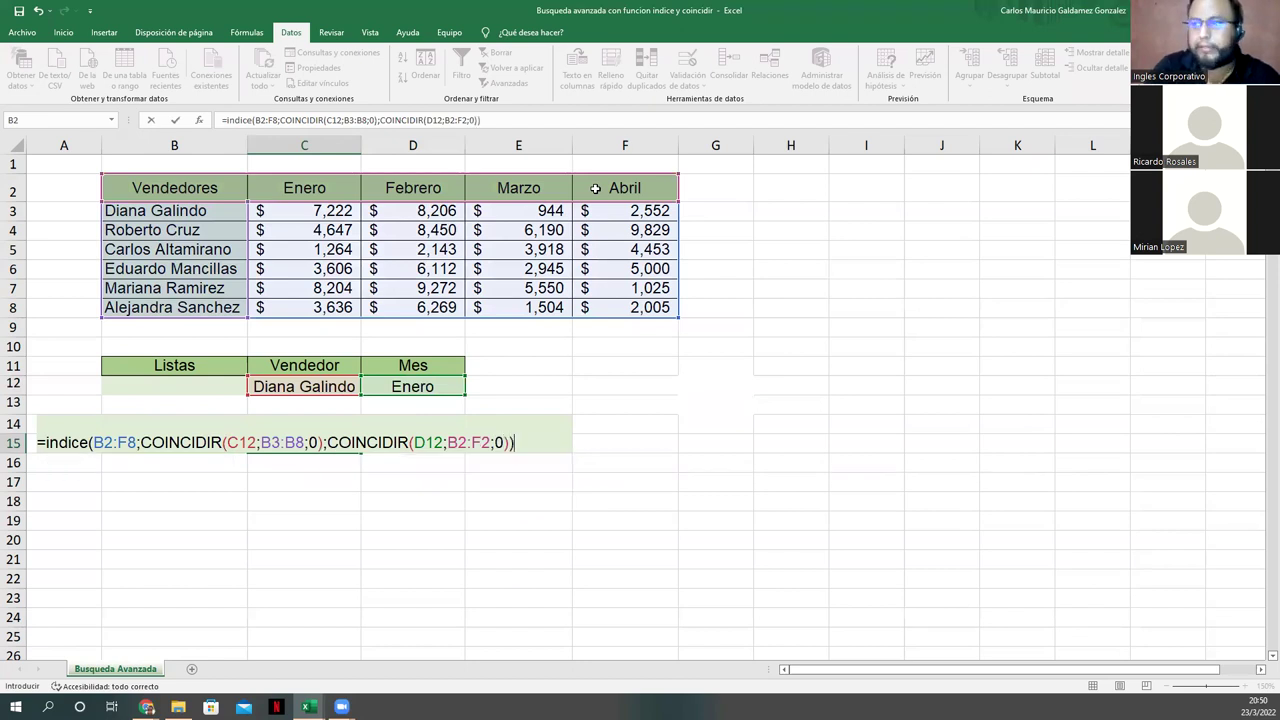
key("Return")
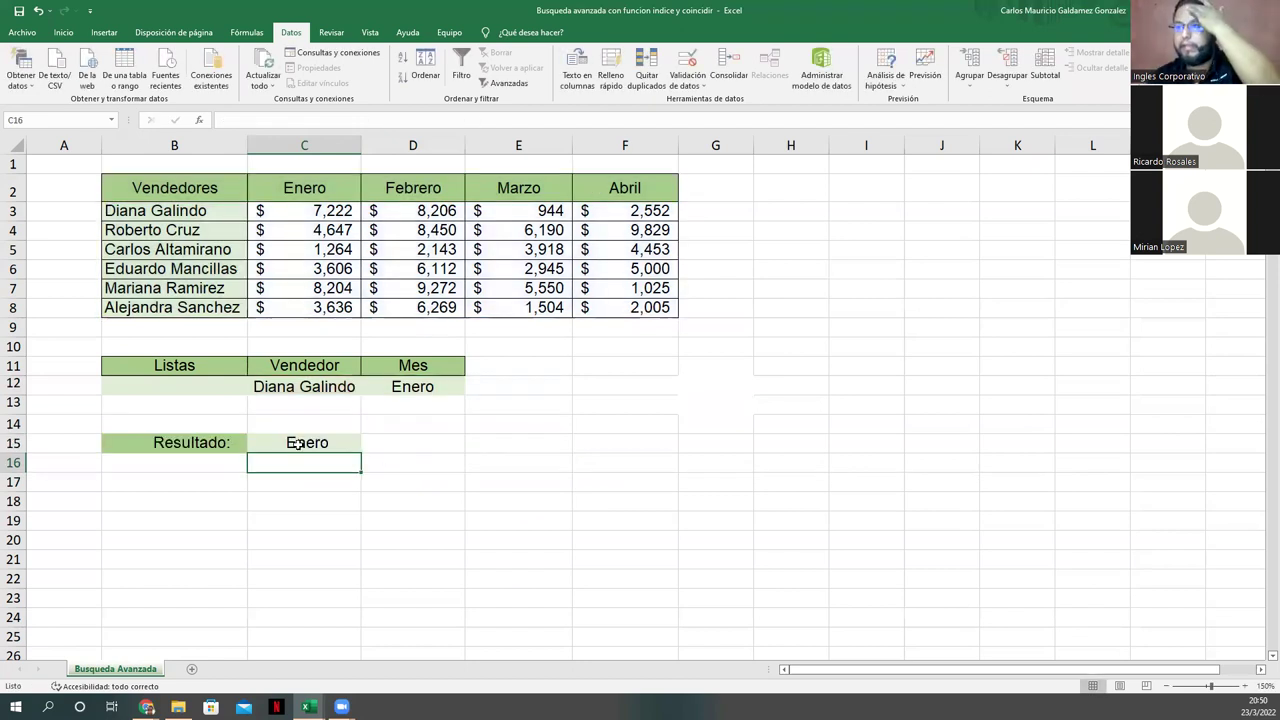
Step: Replace the month-matching range in C15's formula with the sales range C3:F8
left_click(297, 443)
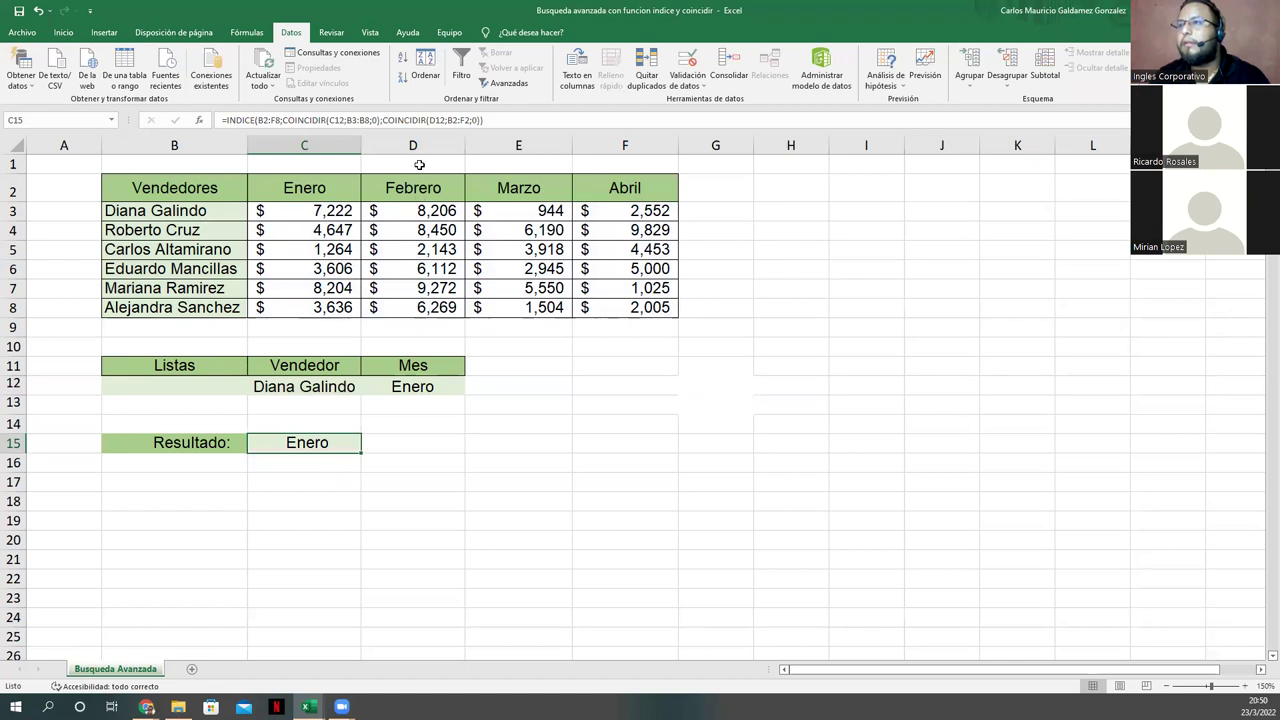
left_click(448, 121)
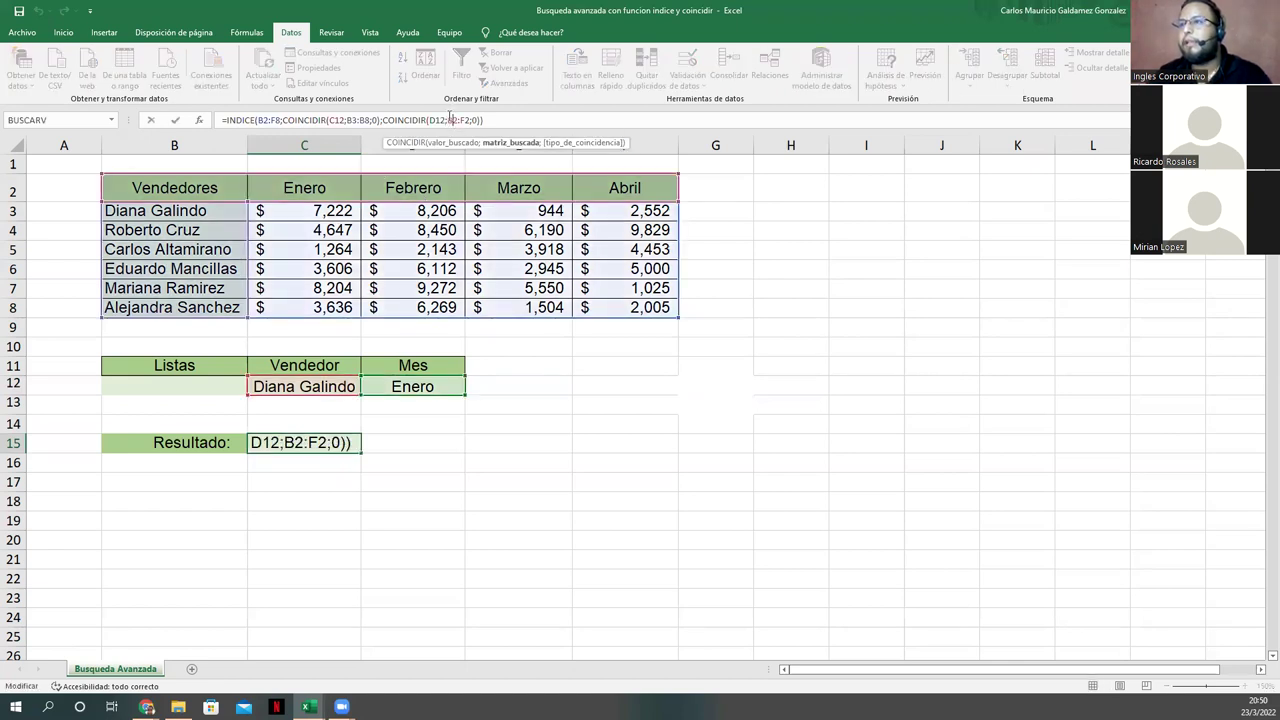
left_click_drag(448, 120, 471, 120)
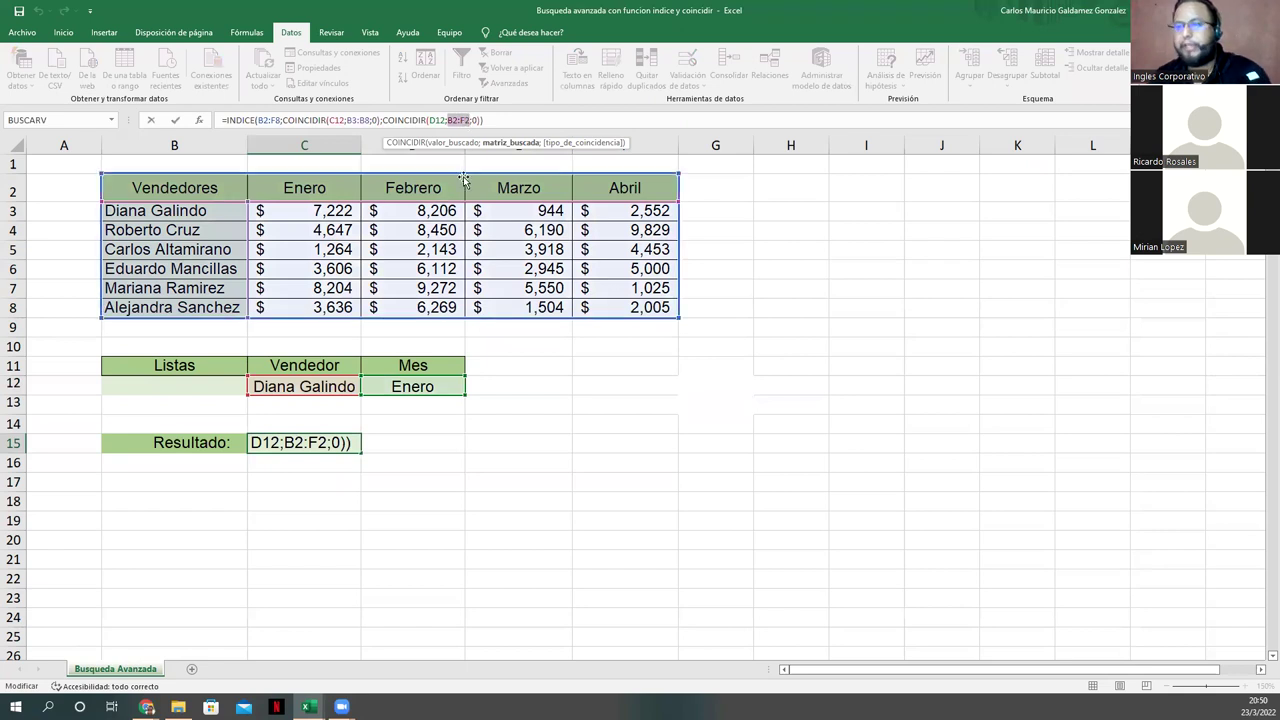
key("Delete")
left_click_drag(540, 280, 592, 302)
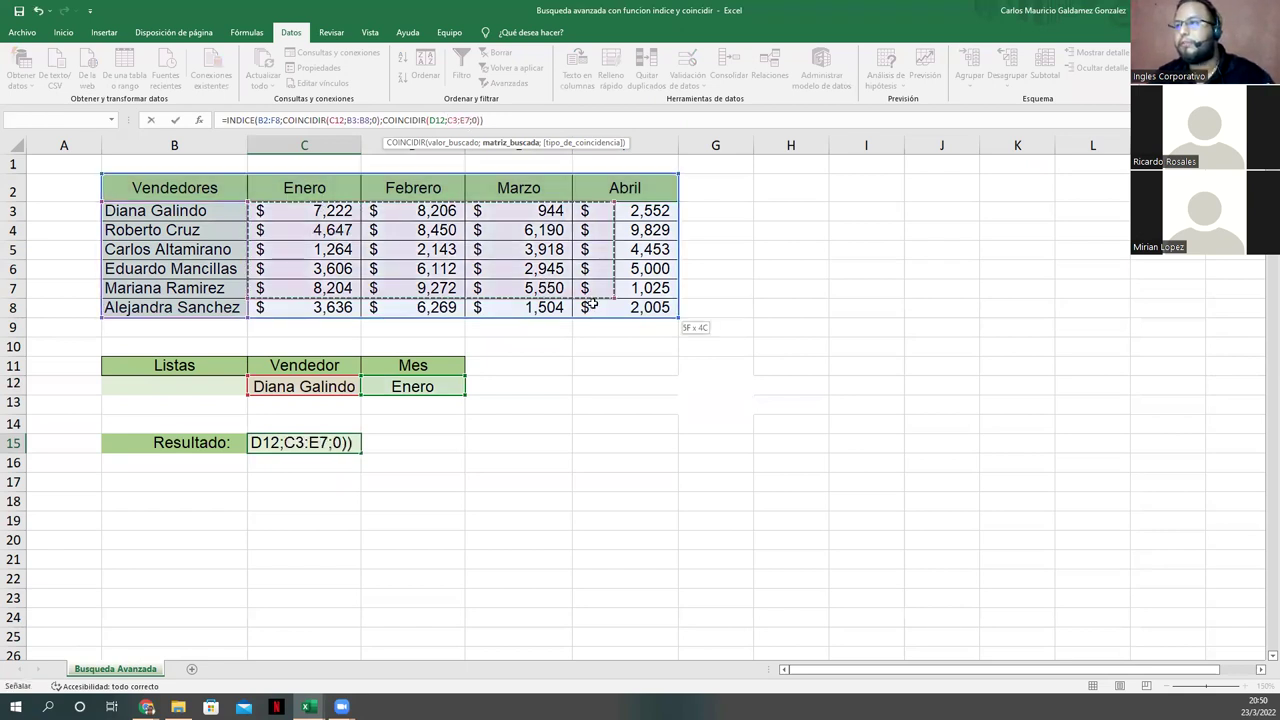
key("Return")
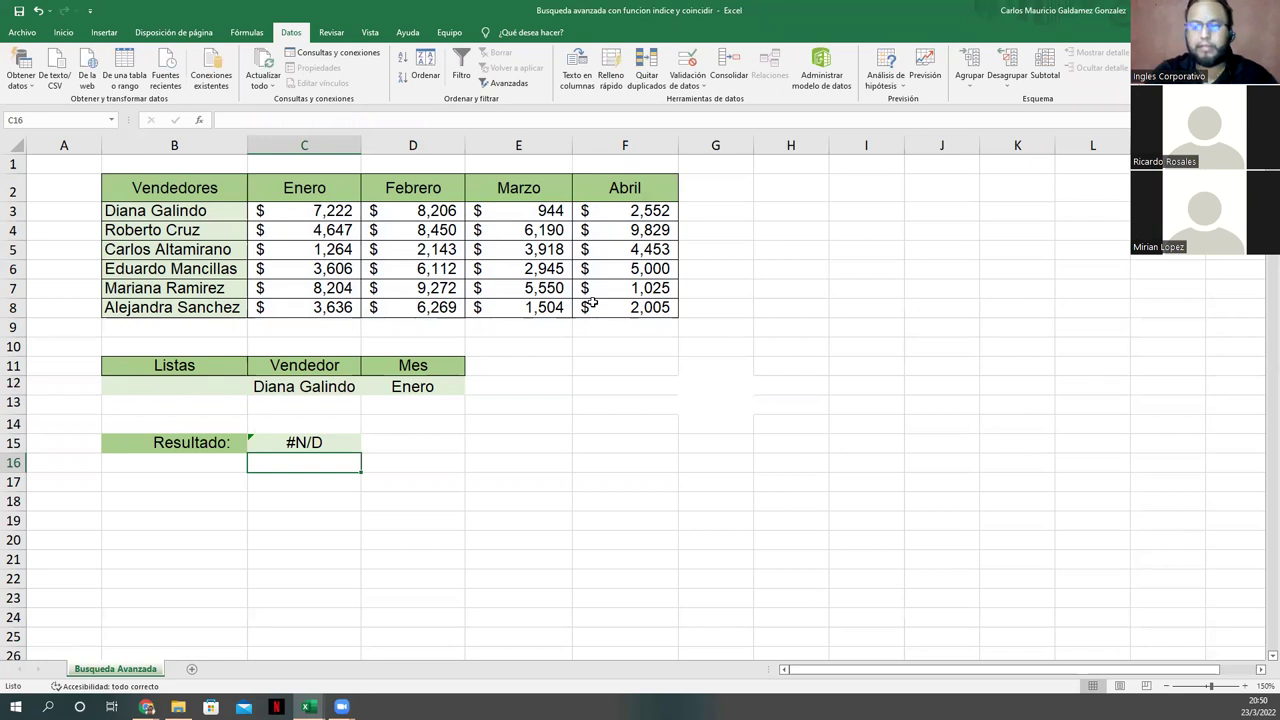
key("Up")
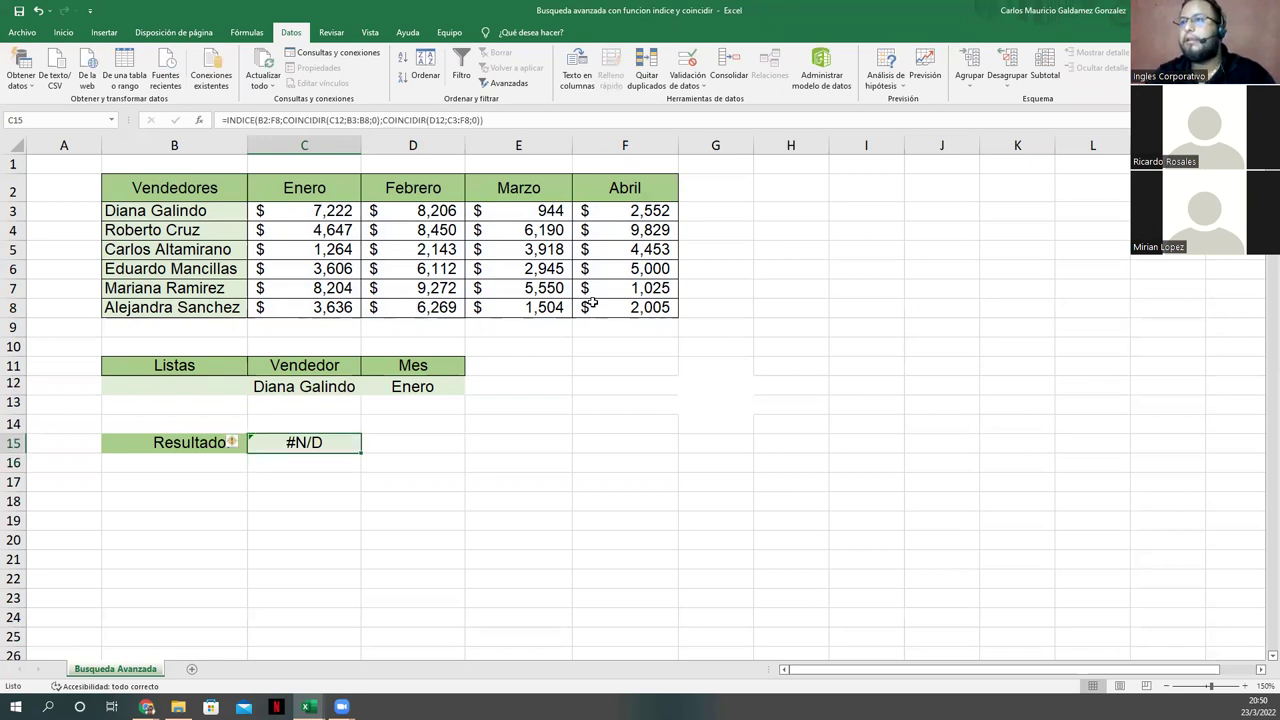
left_click(497, 269)
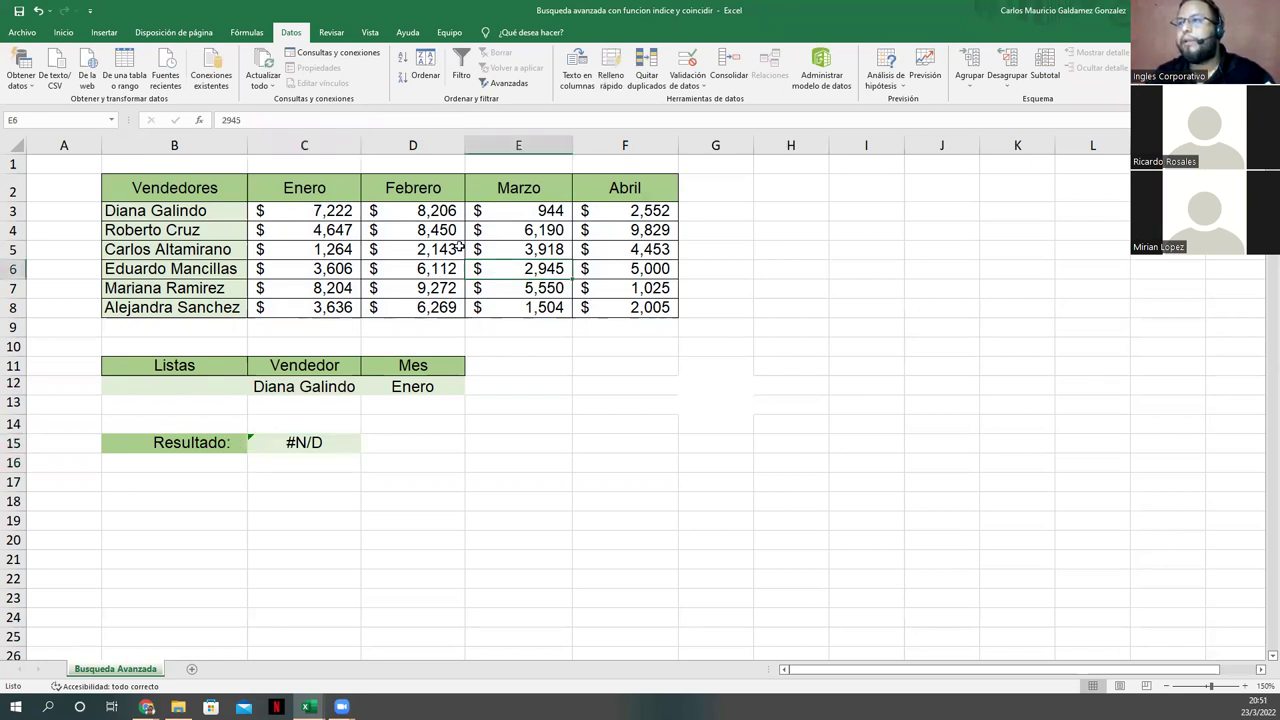
left_click(334, 443)
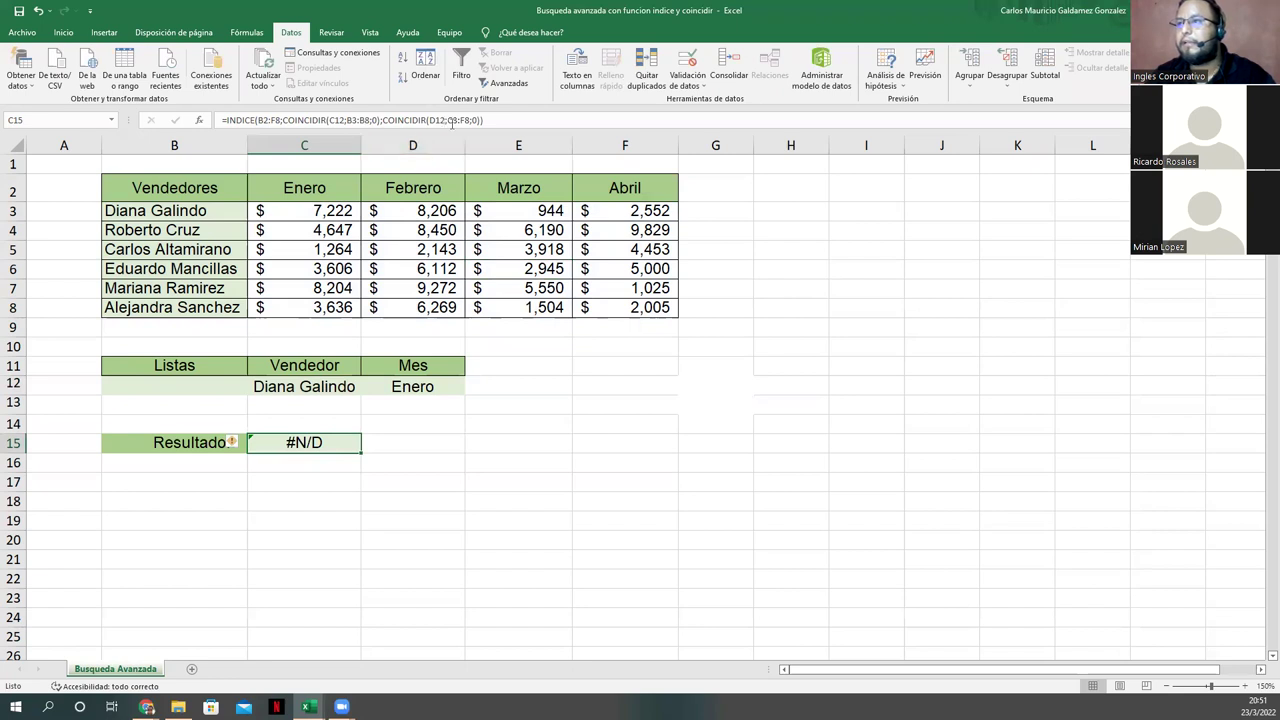
Step: Change the C3 reference in C15's formula to C2
left_click(451, 120)
key("BackSpace")
type("2")
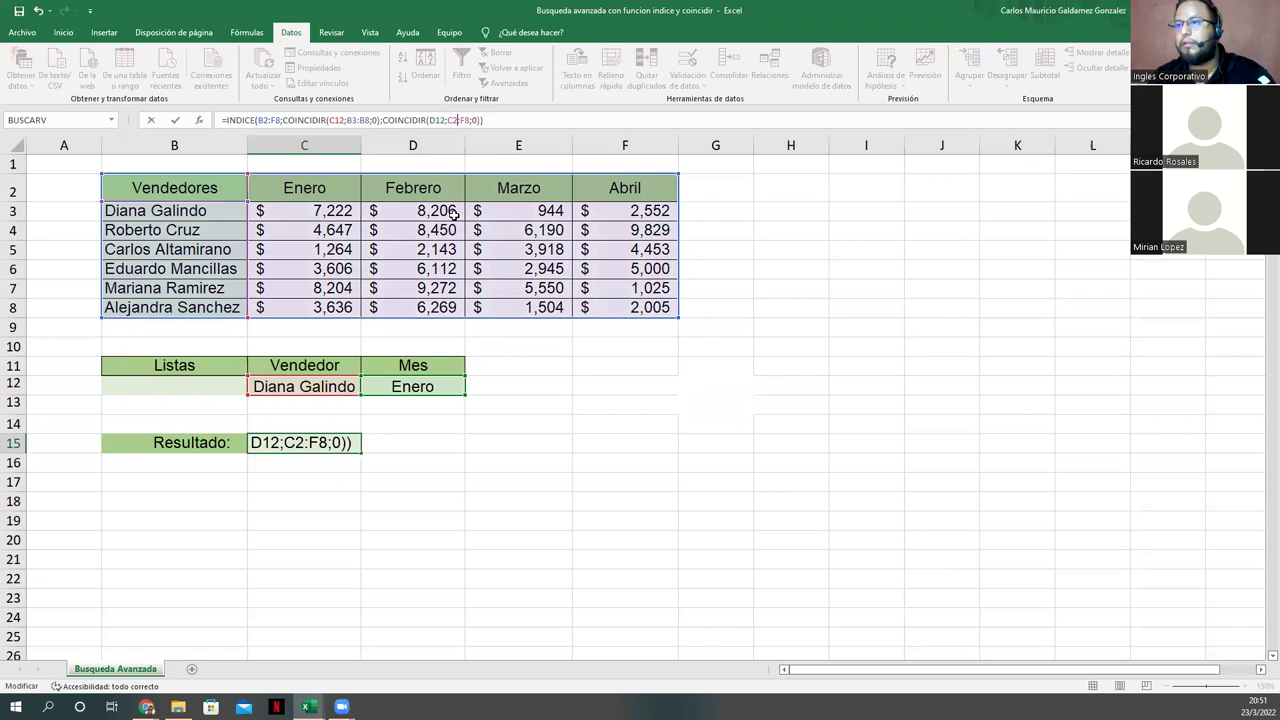
key("Return")
Step: Change the vendor match range in C15's formula from B3:B8 to B2:B8
left_click(284, 446)
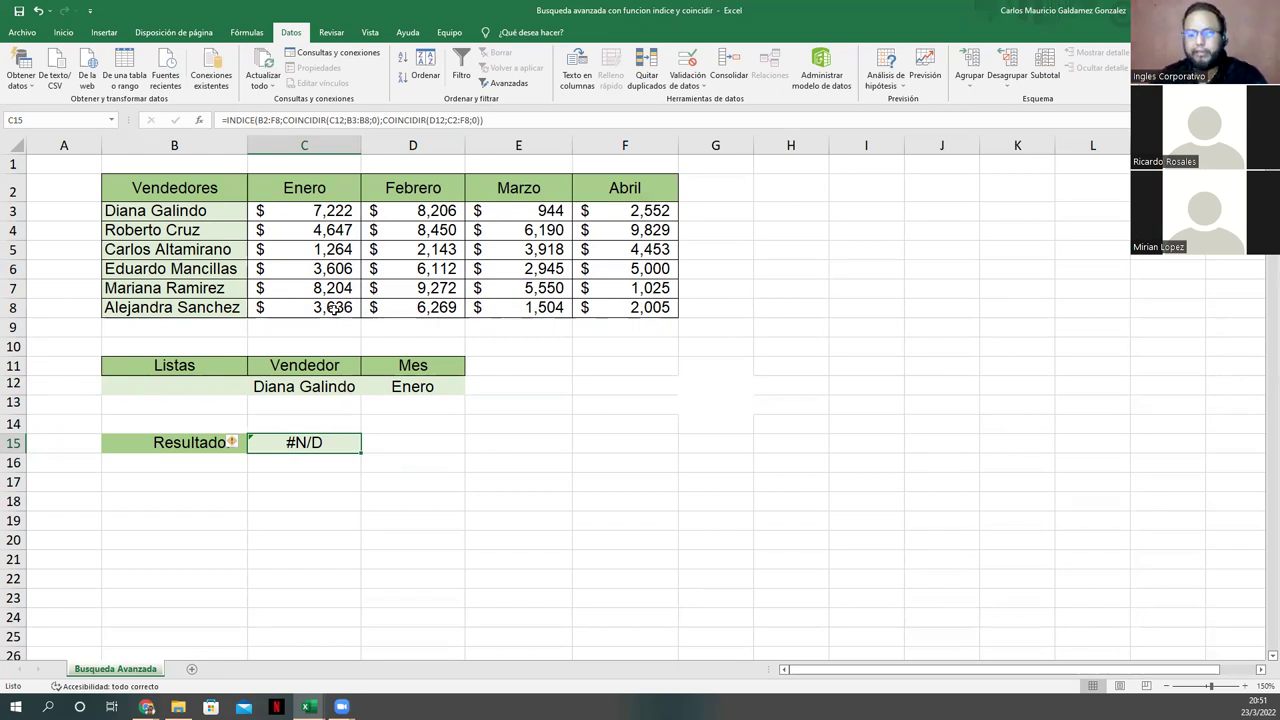
left_click(351, 121)
key("Delete")
type("2")
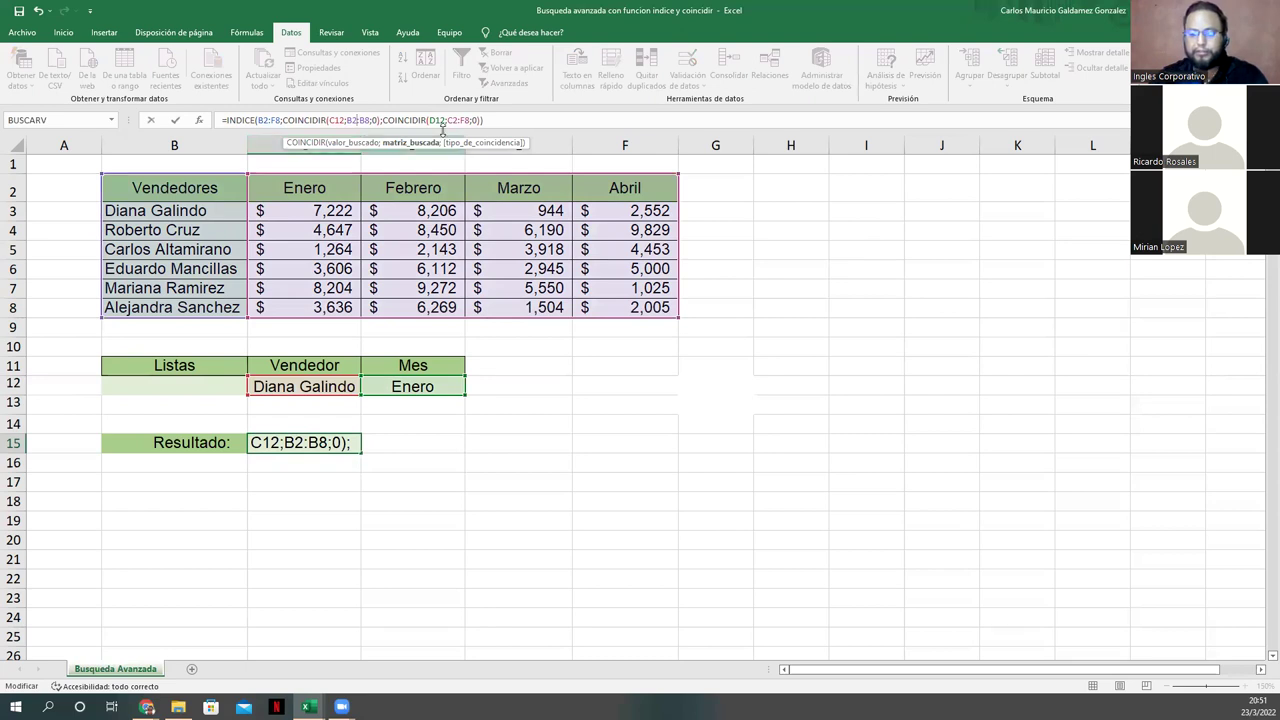
key("Return")
key("Up")
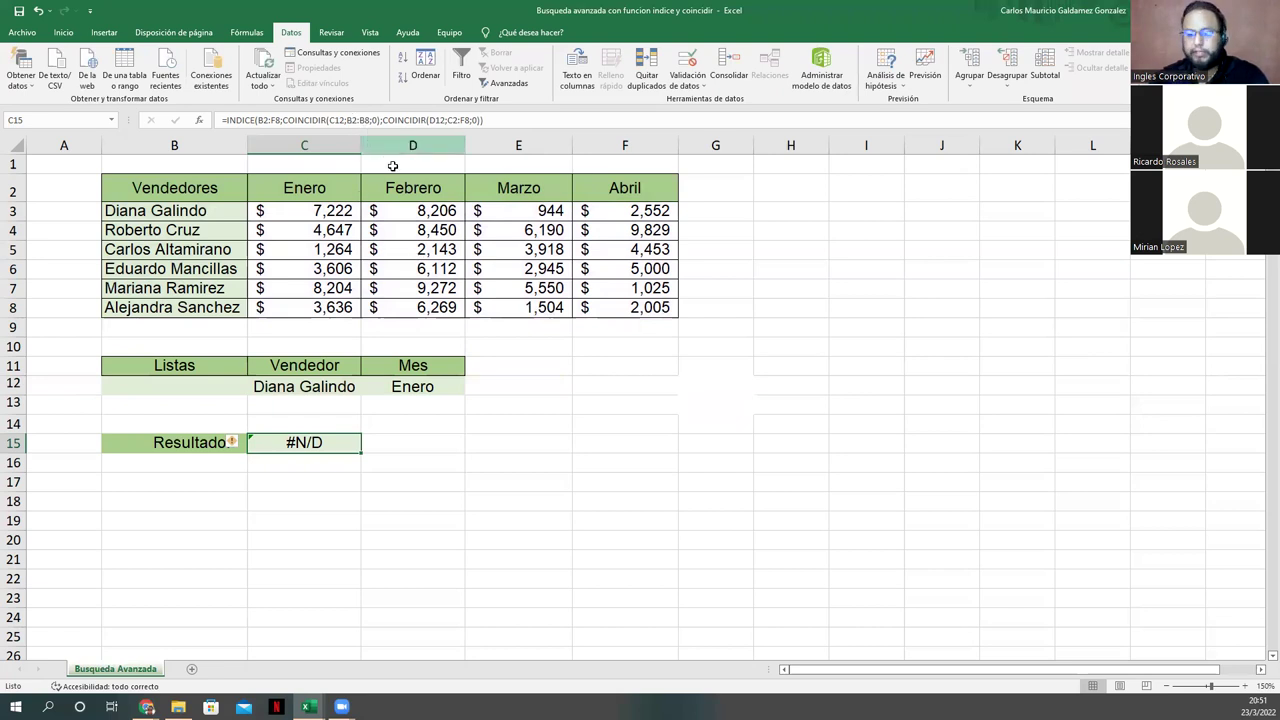
Step: Correct the month match range to B2:F2, so C15 returns $ 7,222
left_click(454, 121)
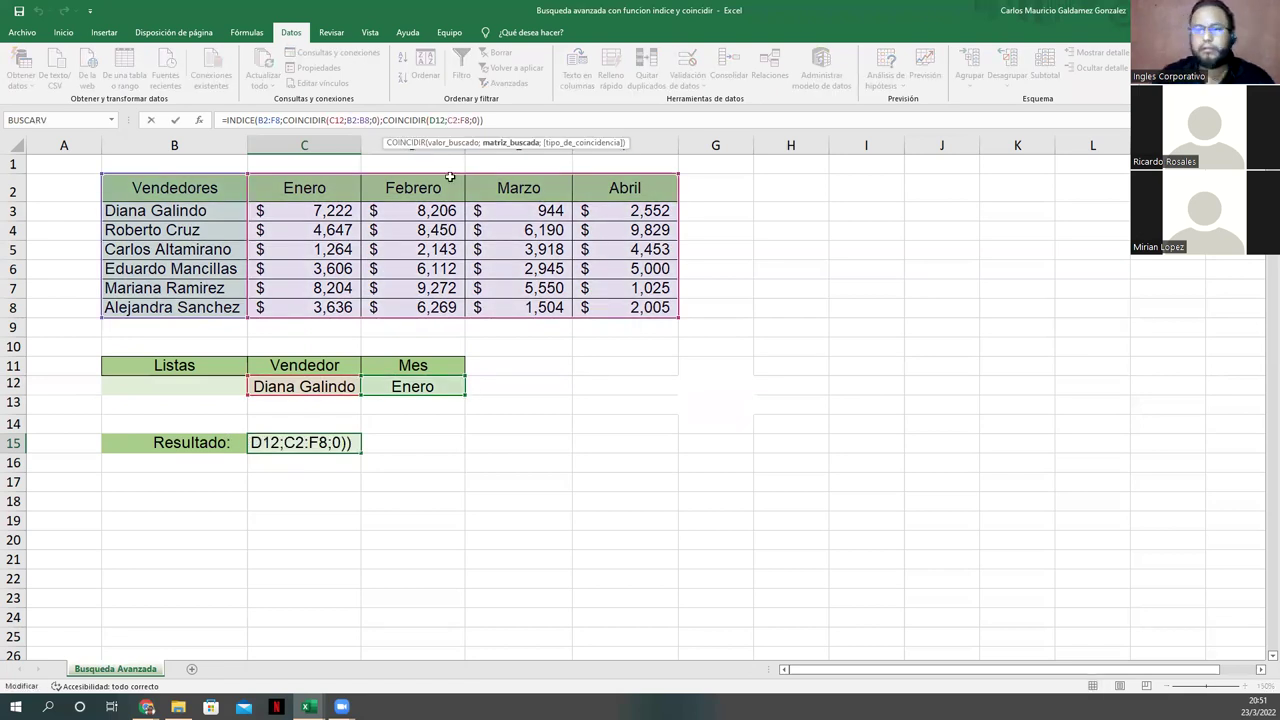
key("BackSpace")
type("b")
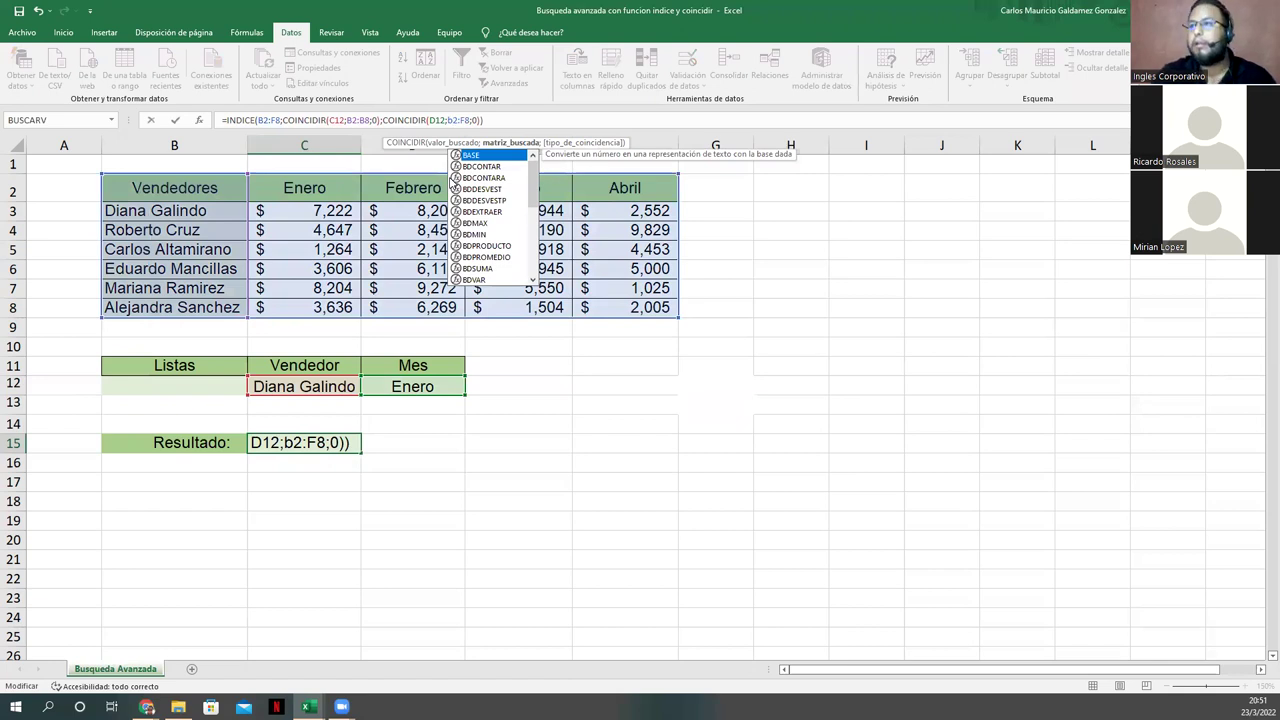
key("Escape")
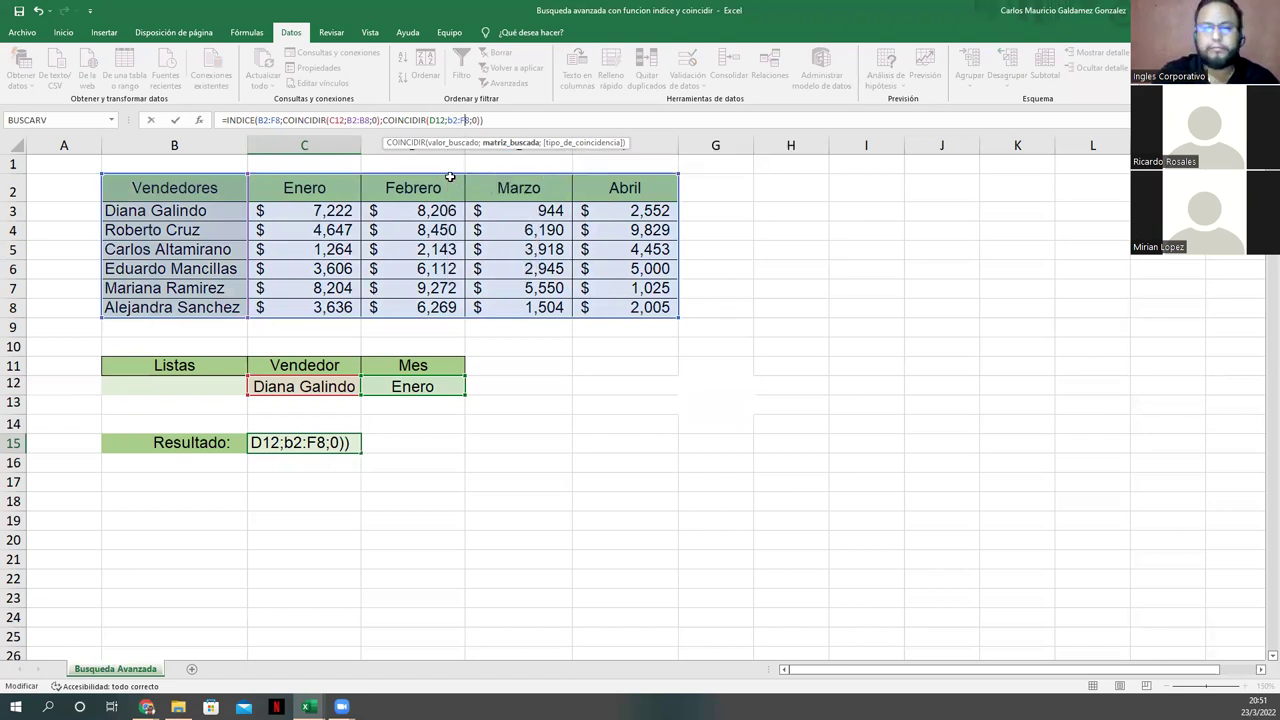
key("Delete")
type("2")
key("Return")
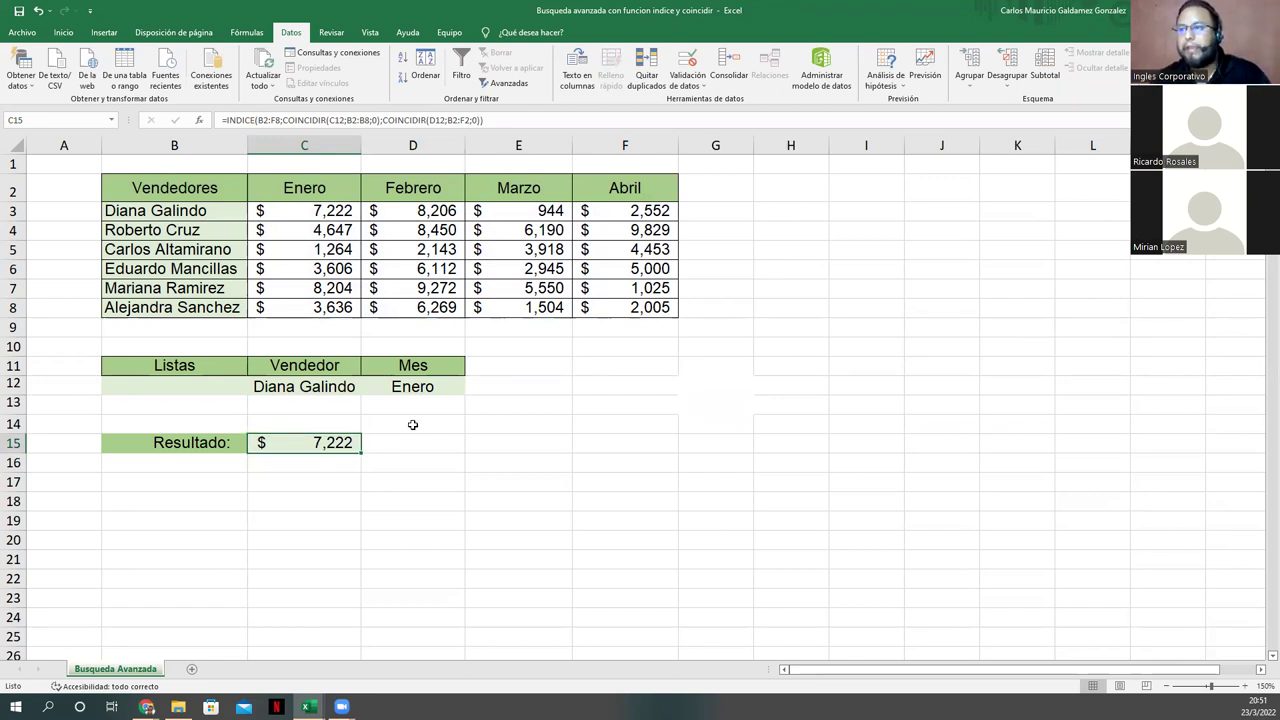
Step: Choose Febrero from the D12 month dropdown
left_click(440, 389)
left_click(472, 389)
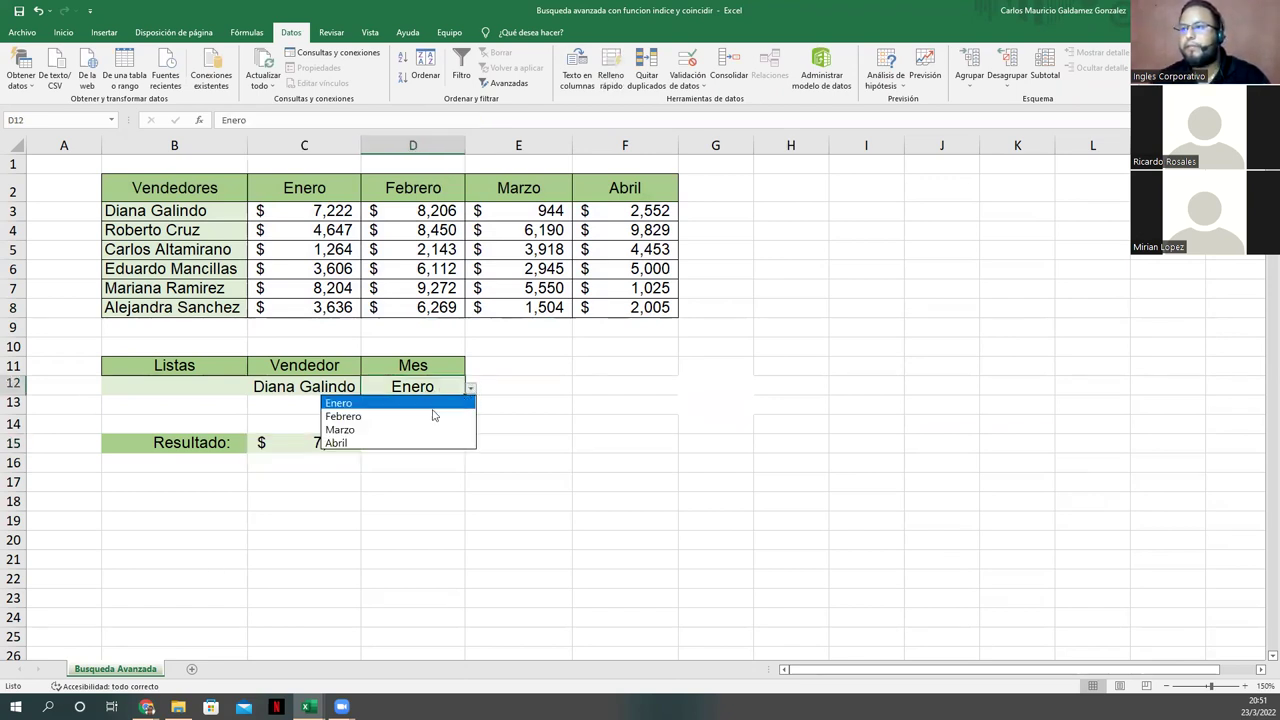
left_click(430, 412)
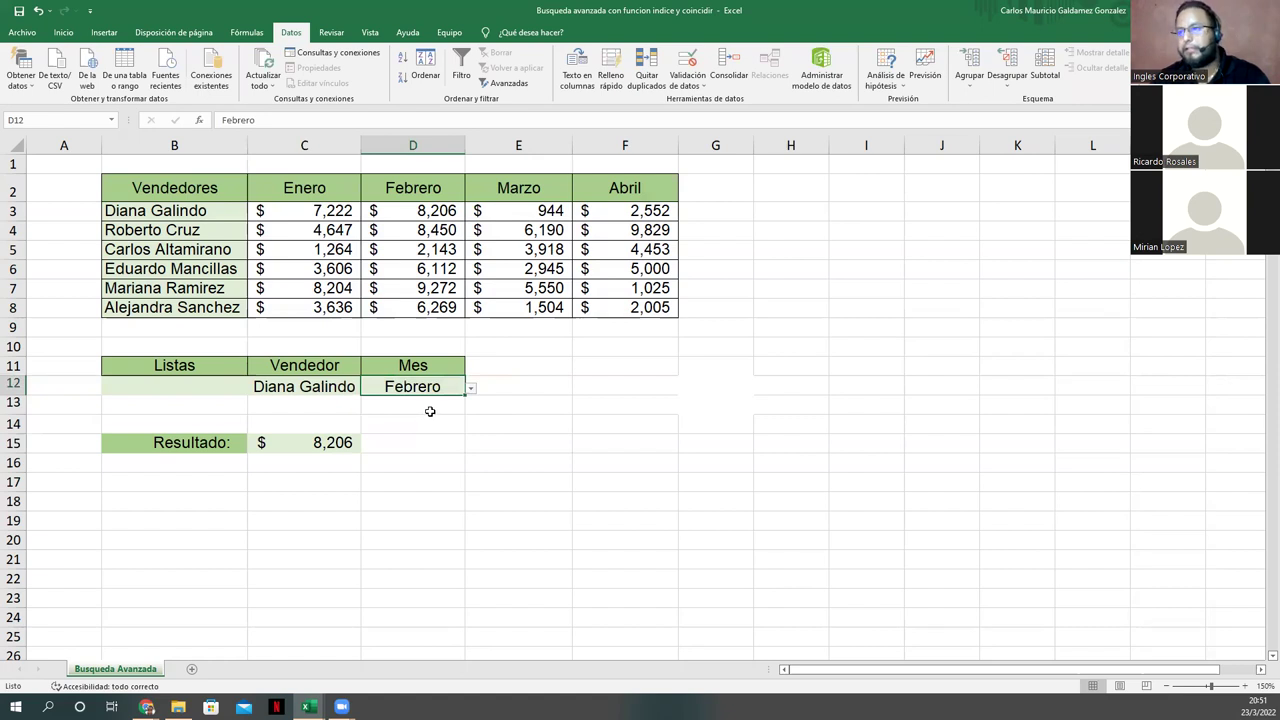
Step: Review C15's B2:B8 and B2:F2 references in-cell and confirm the formula unchanged
left_click(315, 443)
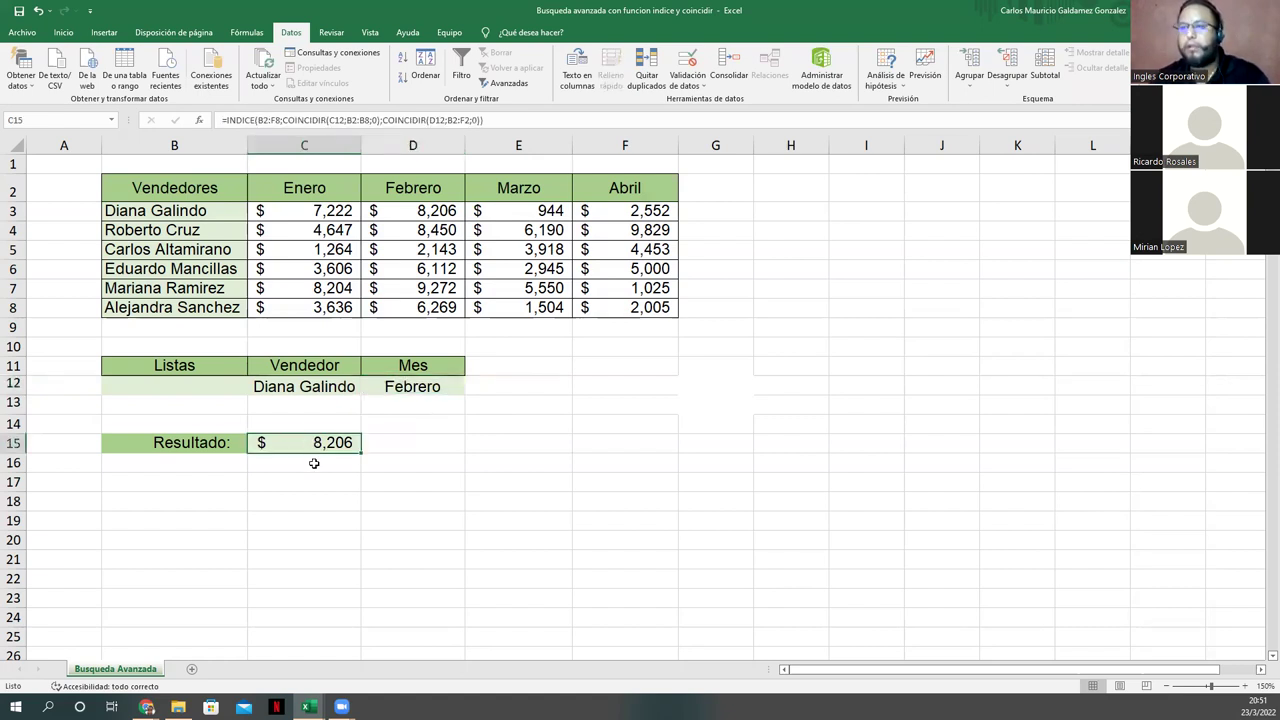
key("F2")
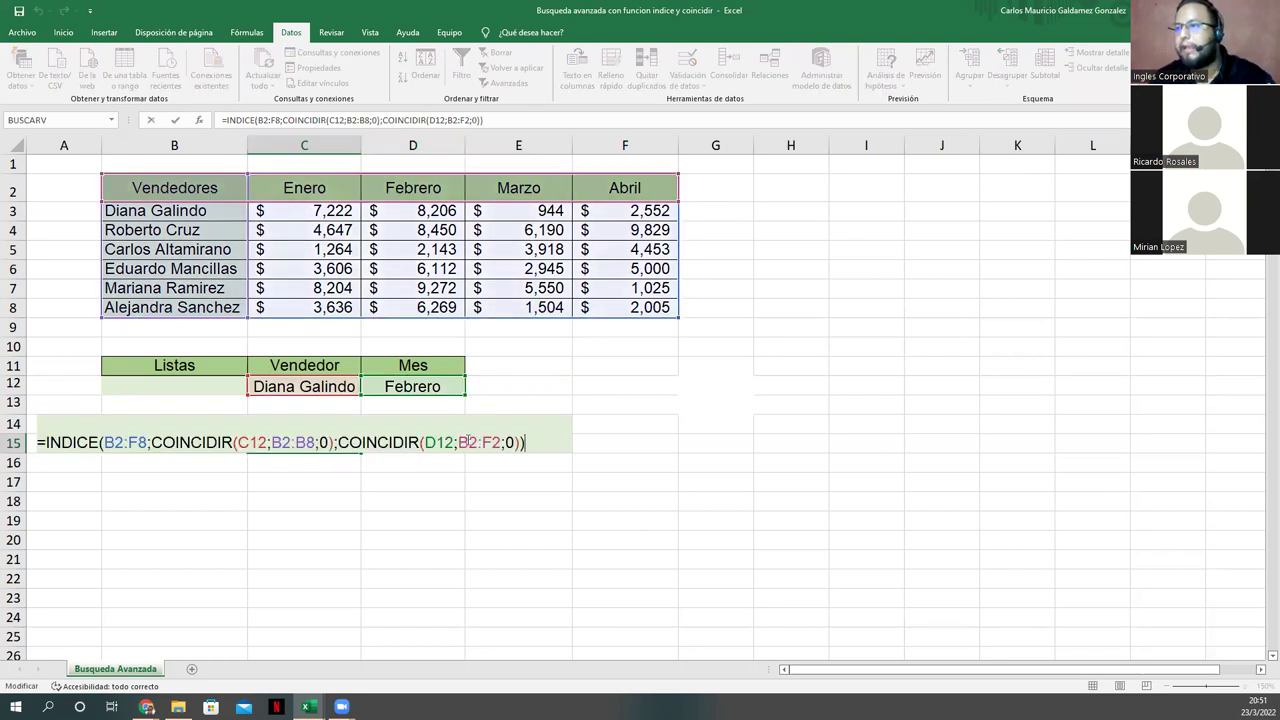
left_click(463, 442)
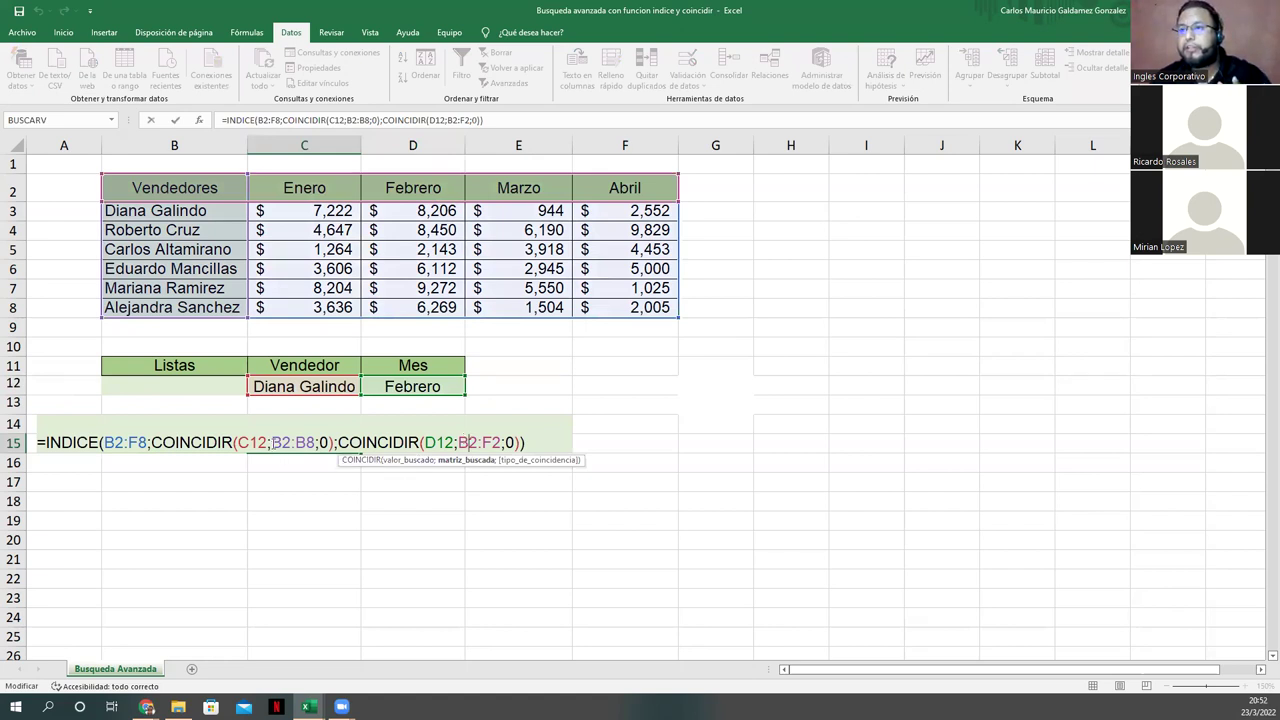
left_click(278, 442)
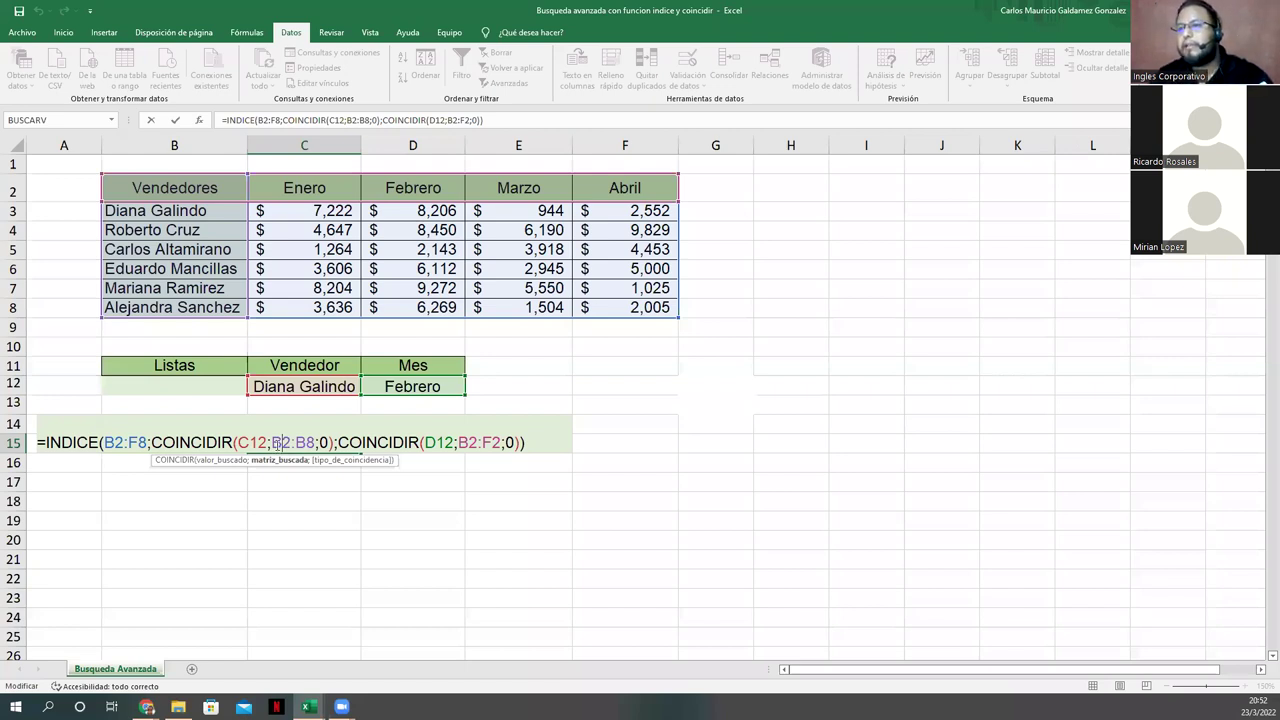
key("Right")
key("Right")
key("Right")
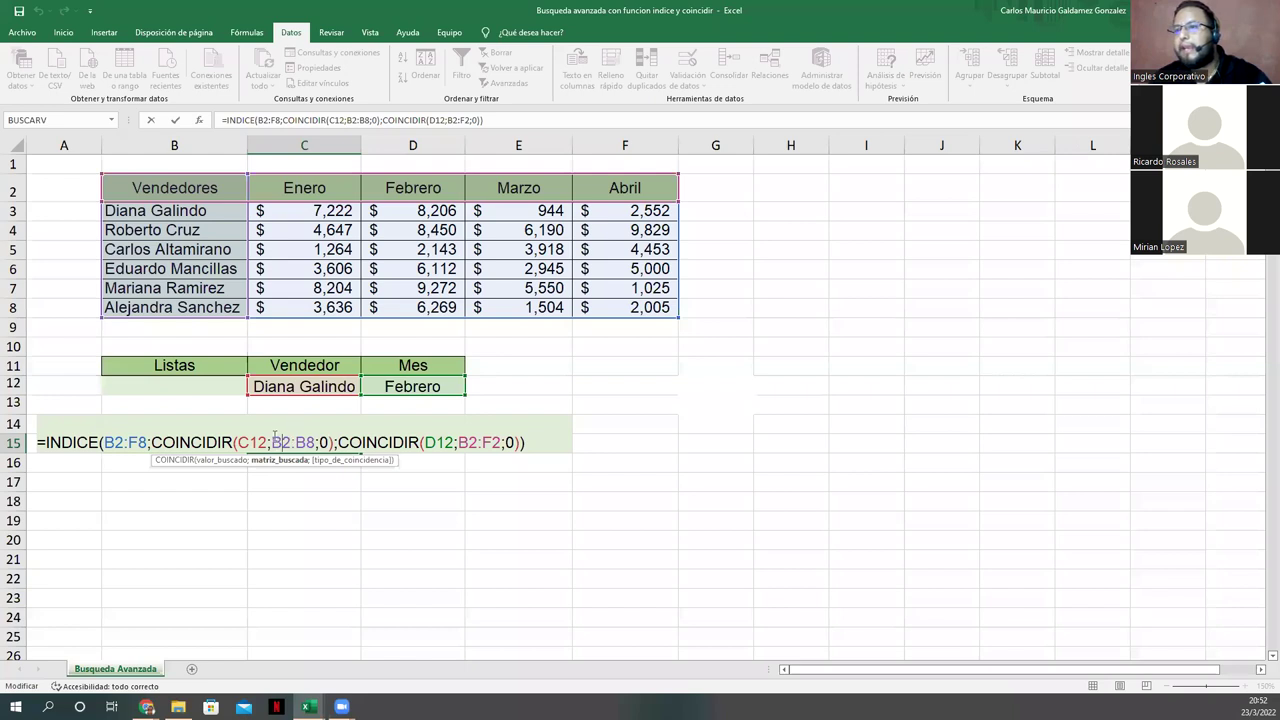
double_click(281, 442)
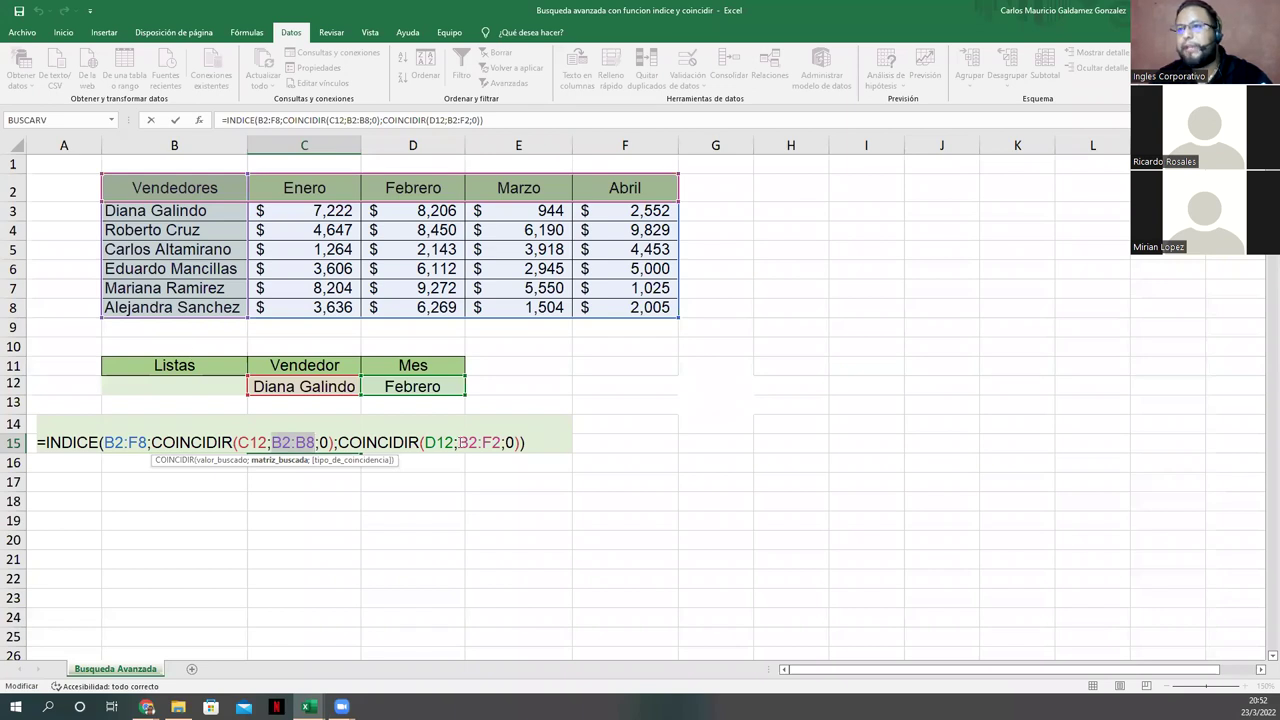
left_click(460, 442)
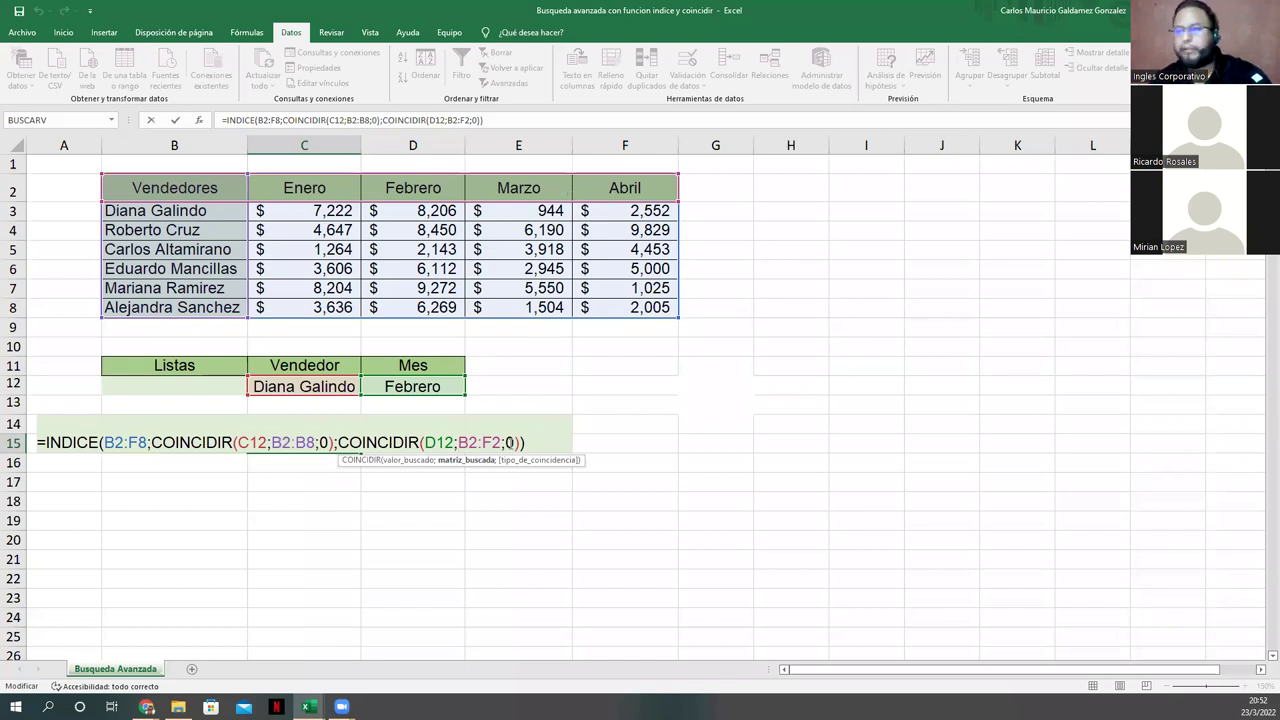
key("Return")
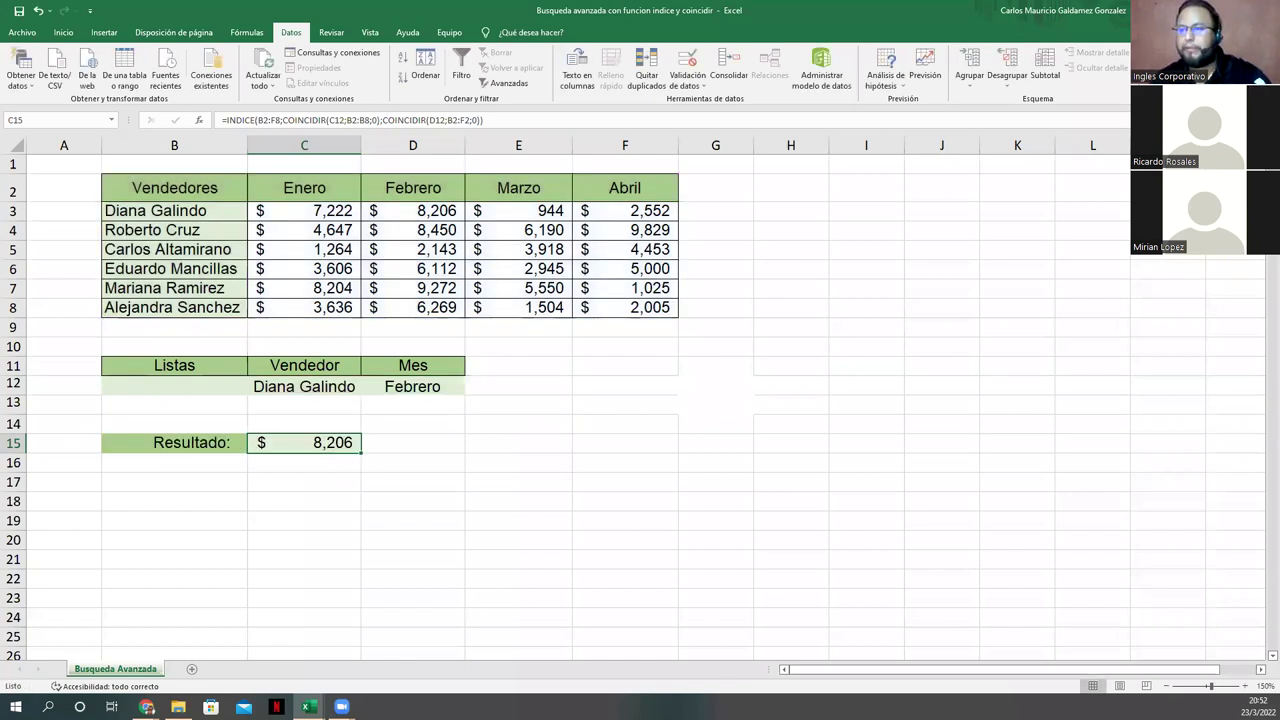
Step: On the second workbook's BASE sheet, change F22's vendor range to start at A1 and commit
mouse_move(308, 707)
left_click(306, 655)
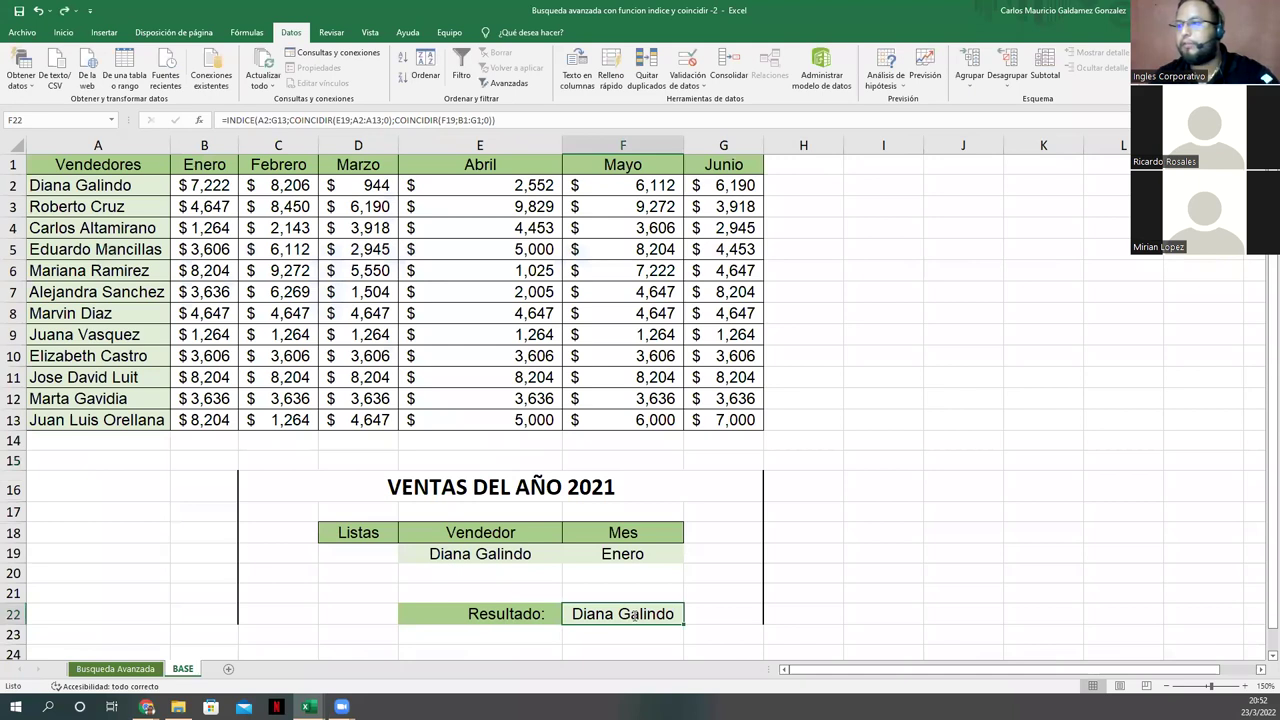
double_click(570, 618)
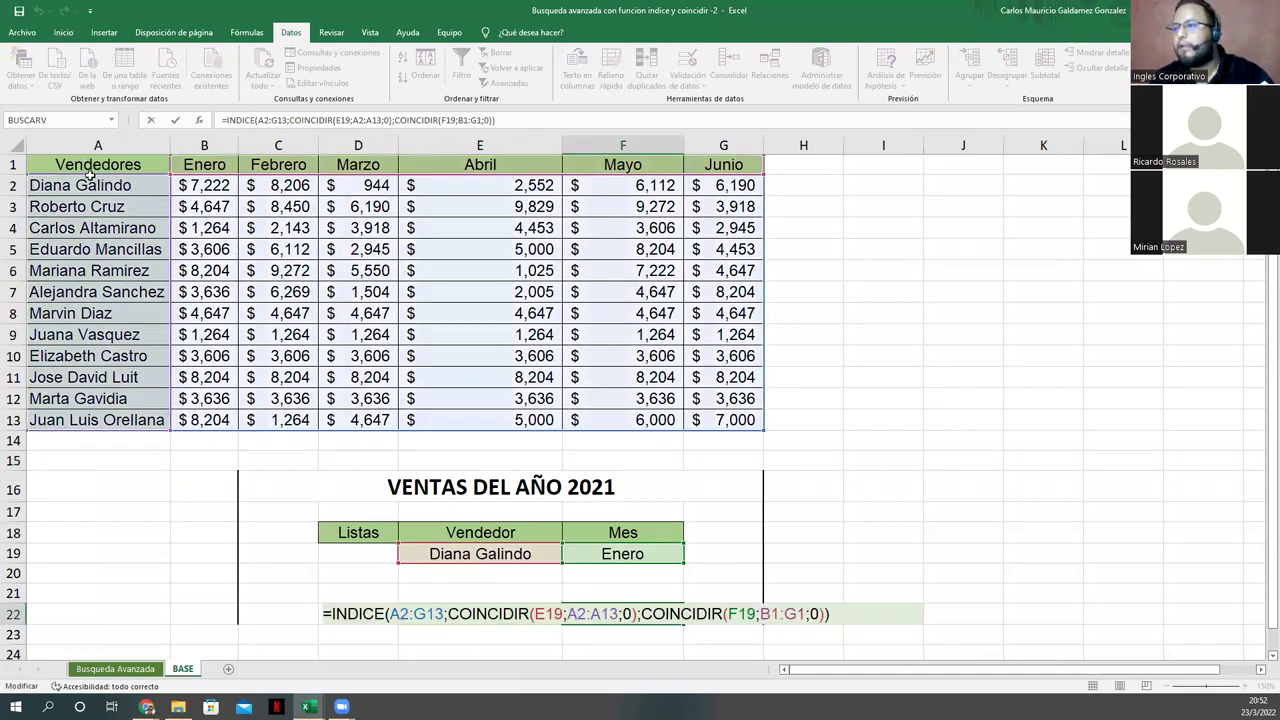
left_click(572, 614)
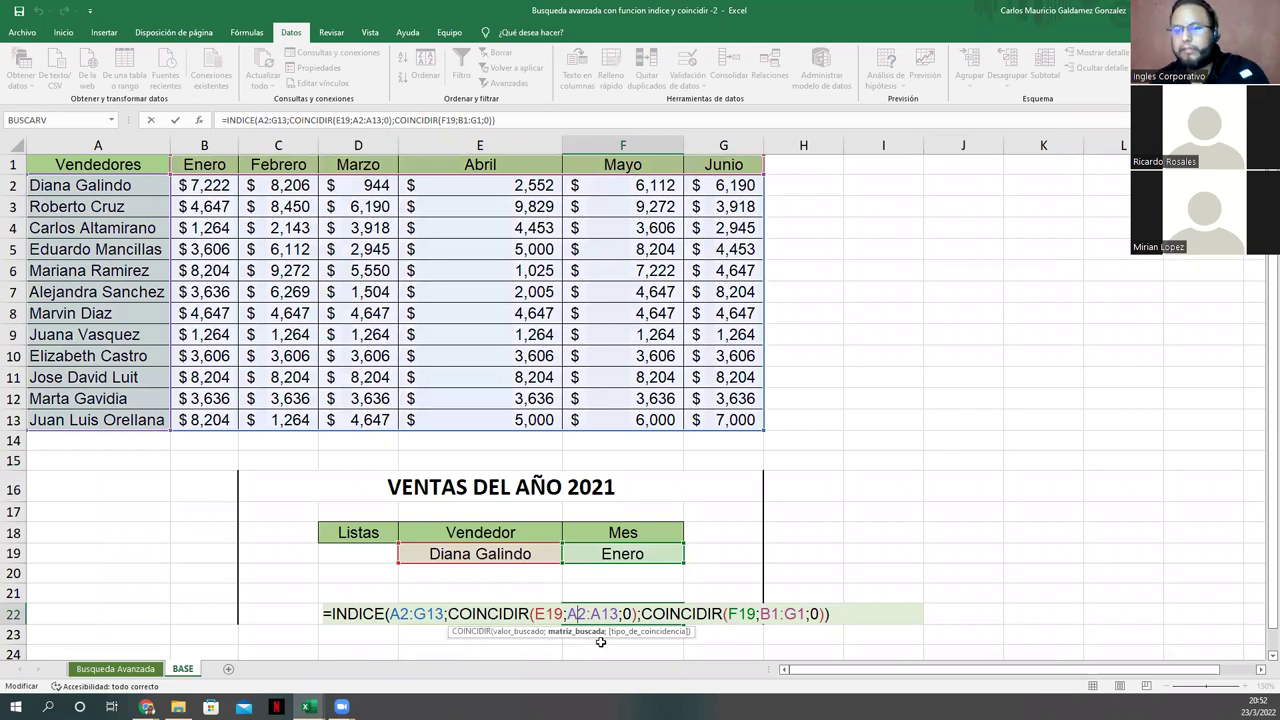
left_click(592, 614)
key("BackSpace")
type("1")
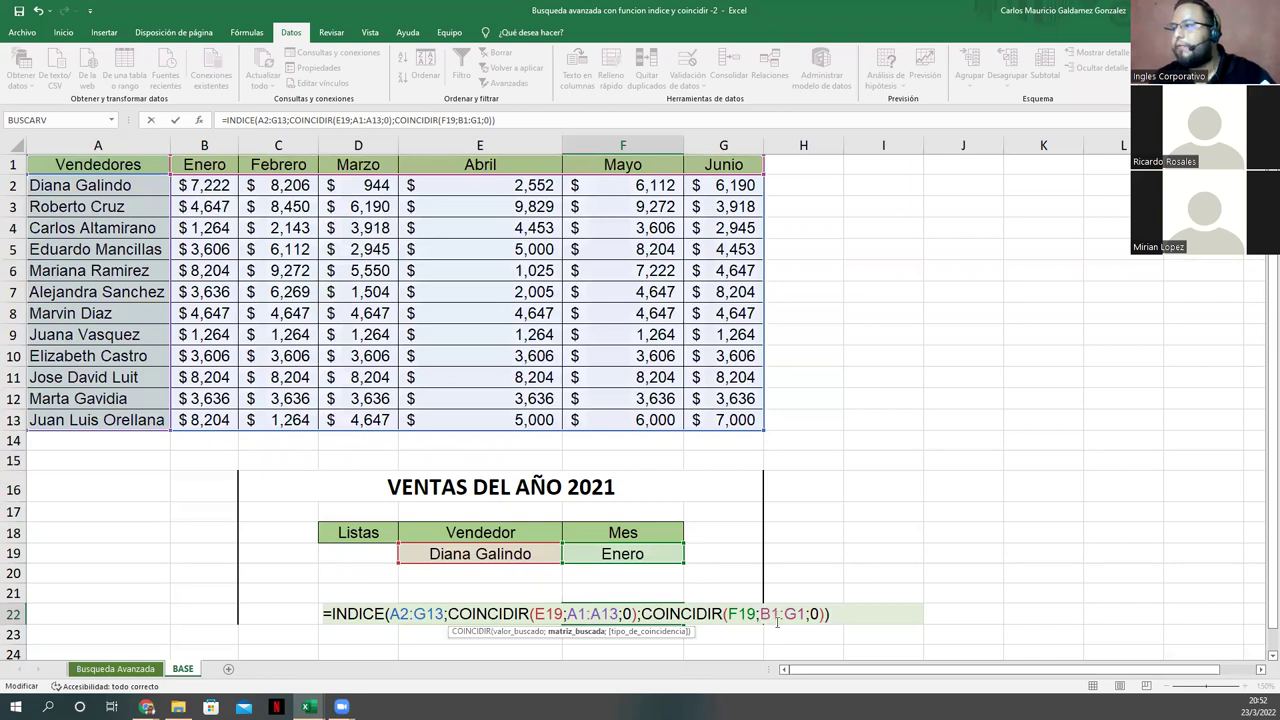
left_click(777, 619)
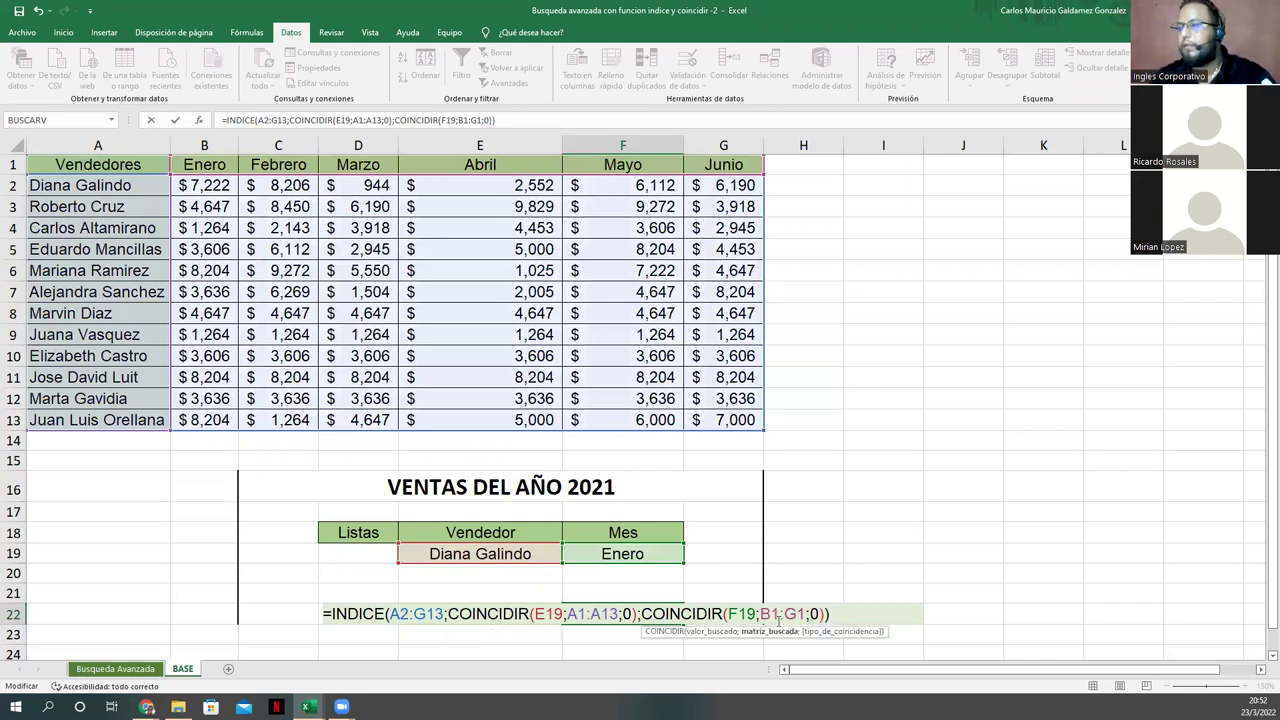
key("Return")
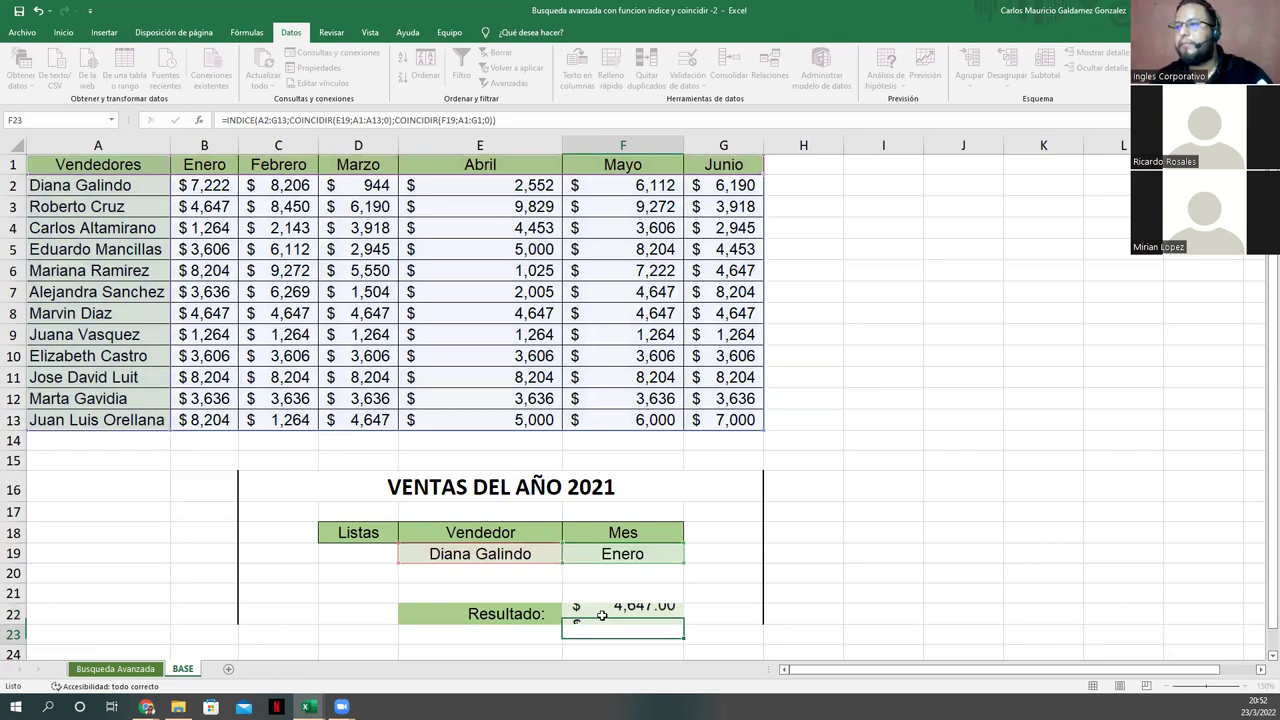
Step: Inspect E19, then reopen F22's formula to review its ranges
left_click(602, 615)
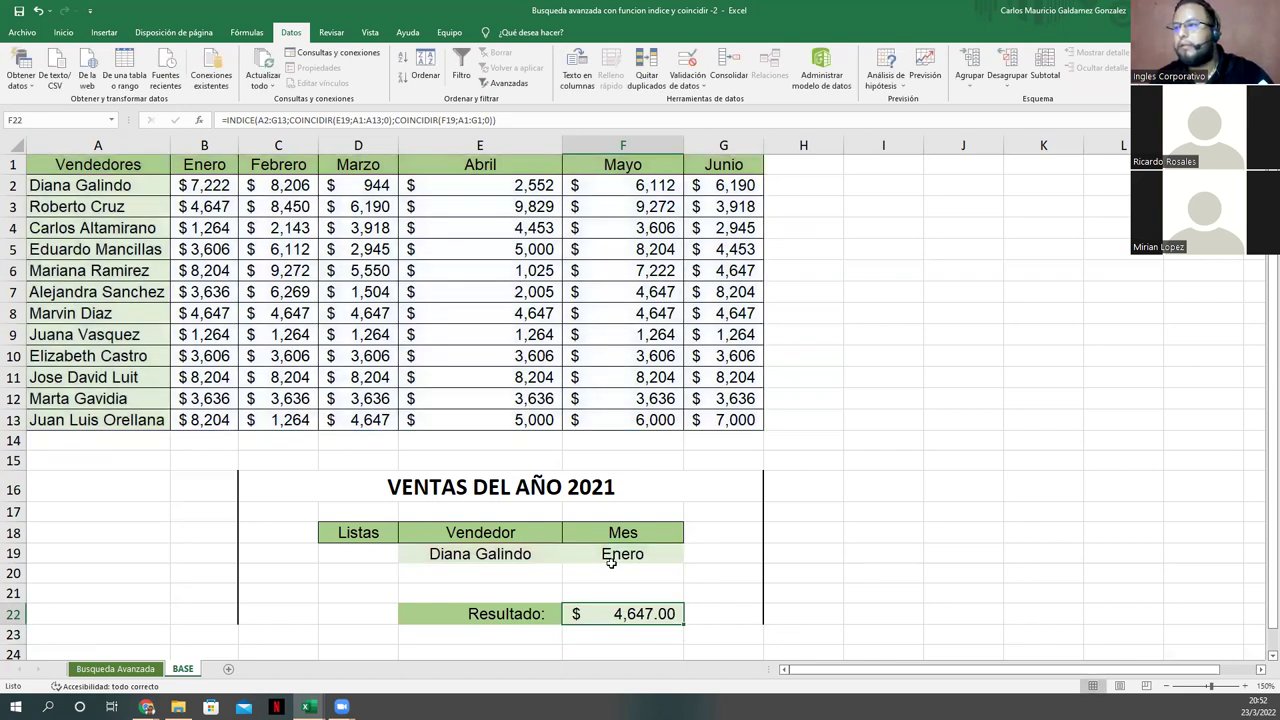
left_click(507, 557)
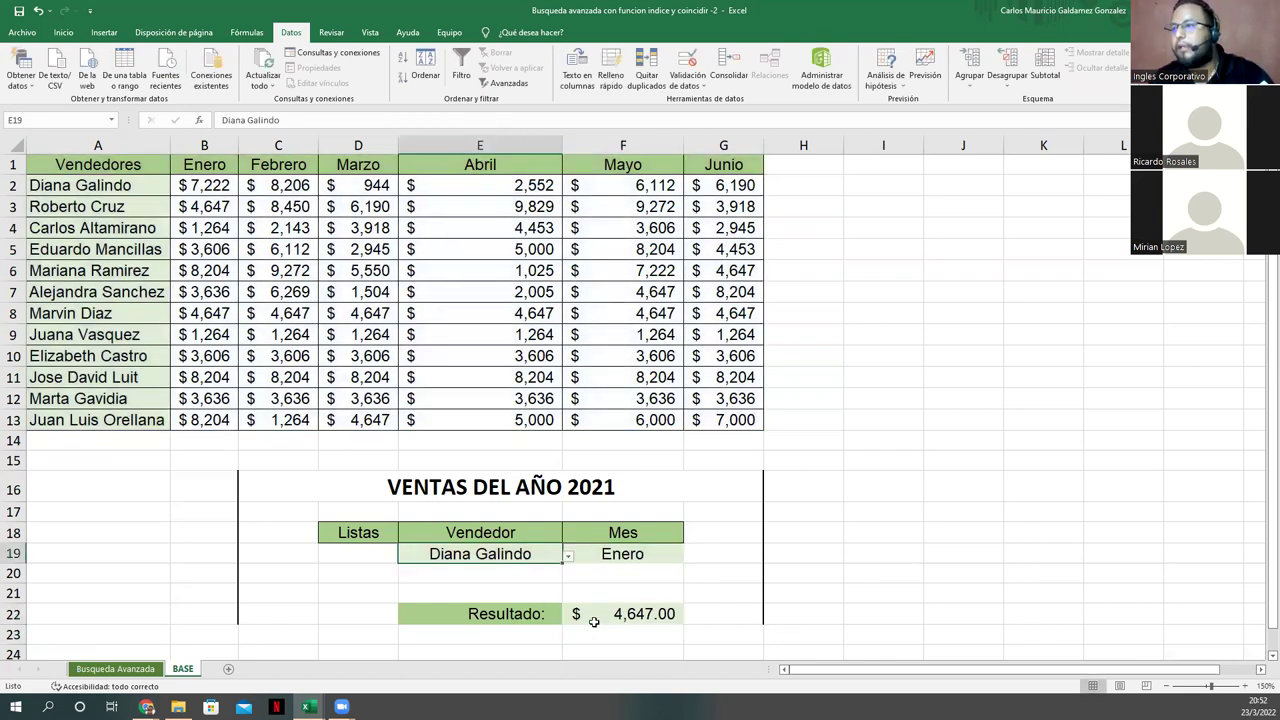
left_click(605, 619)
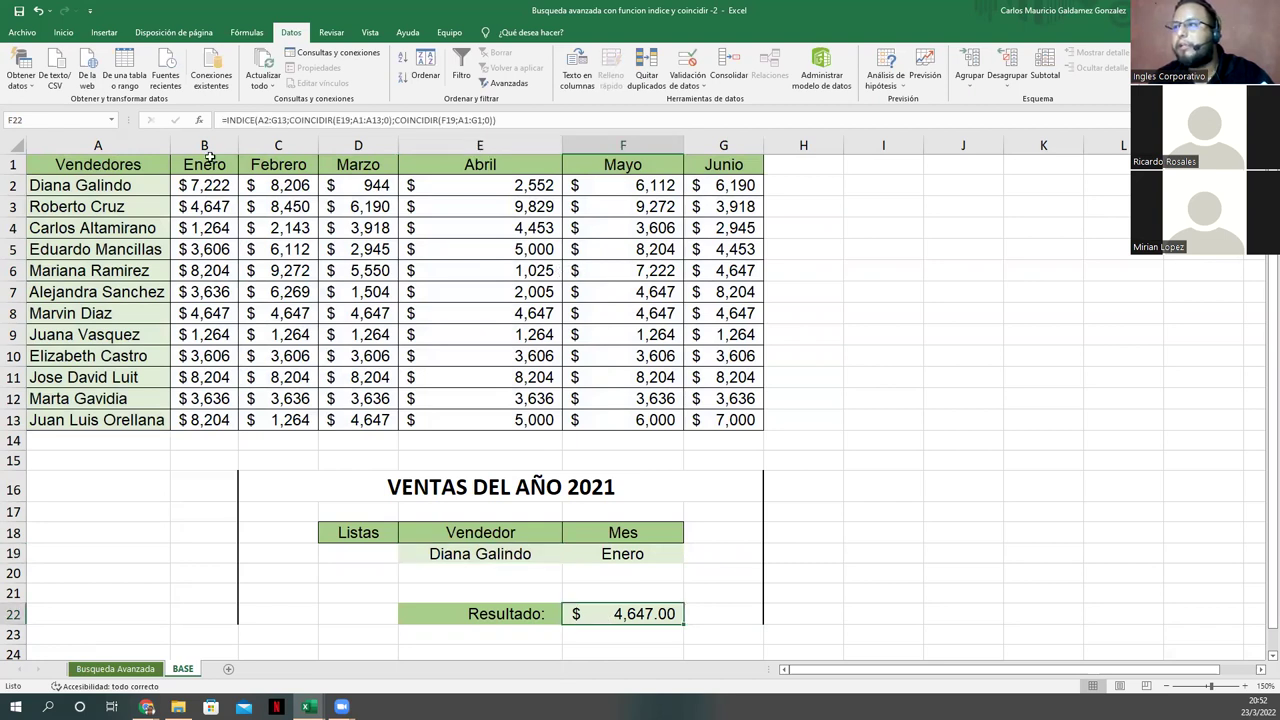
double_click(596, 618)
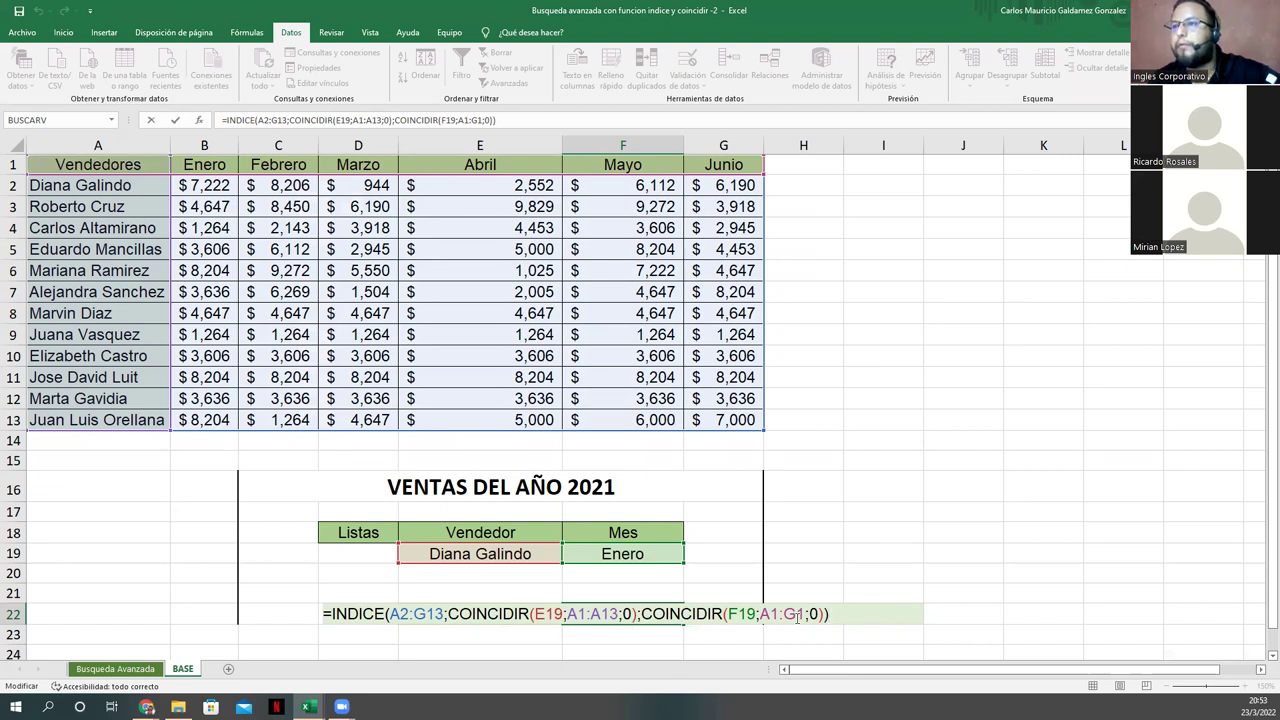
left_click(589, 554)
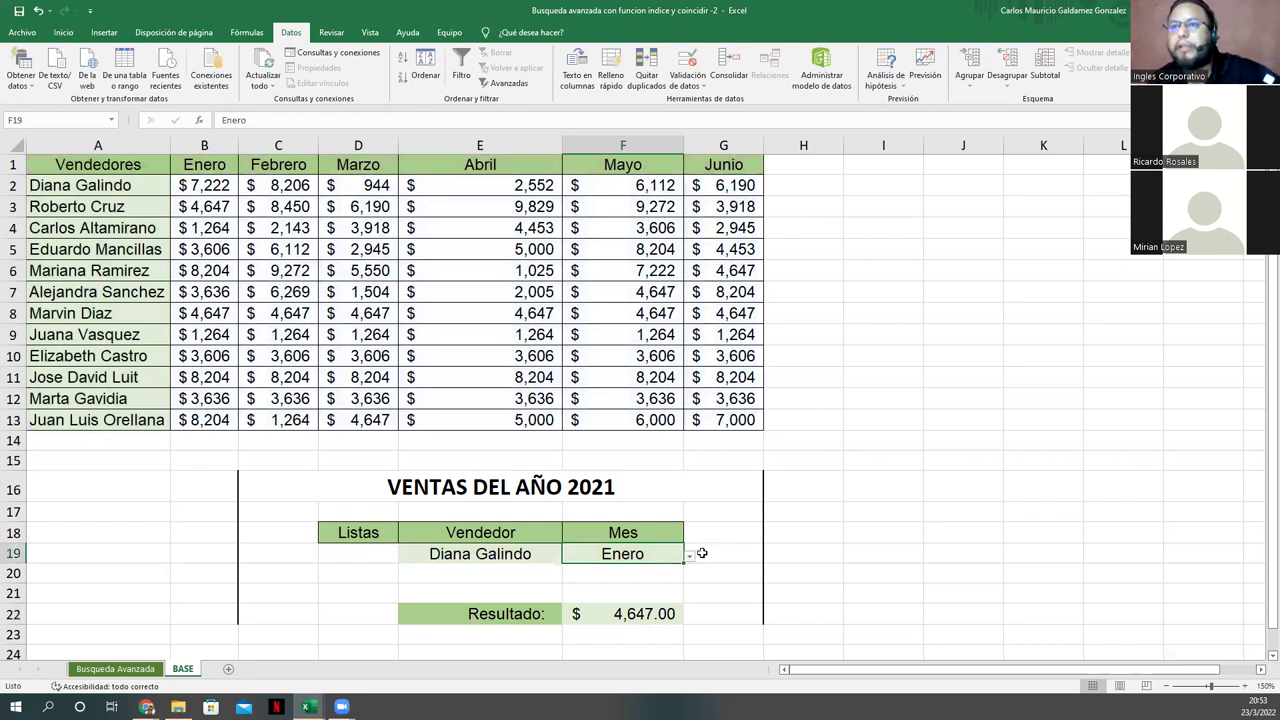
left_click(184, 195)
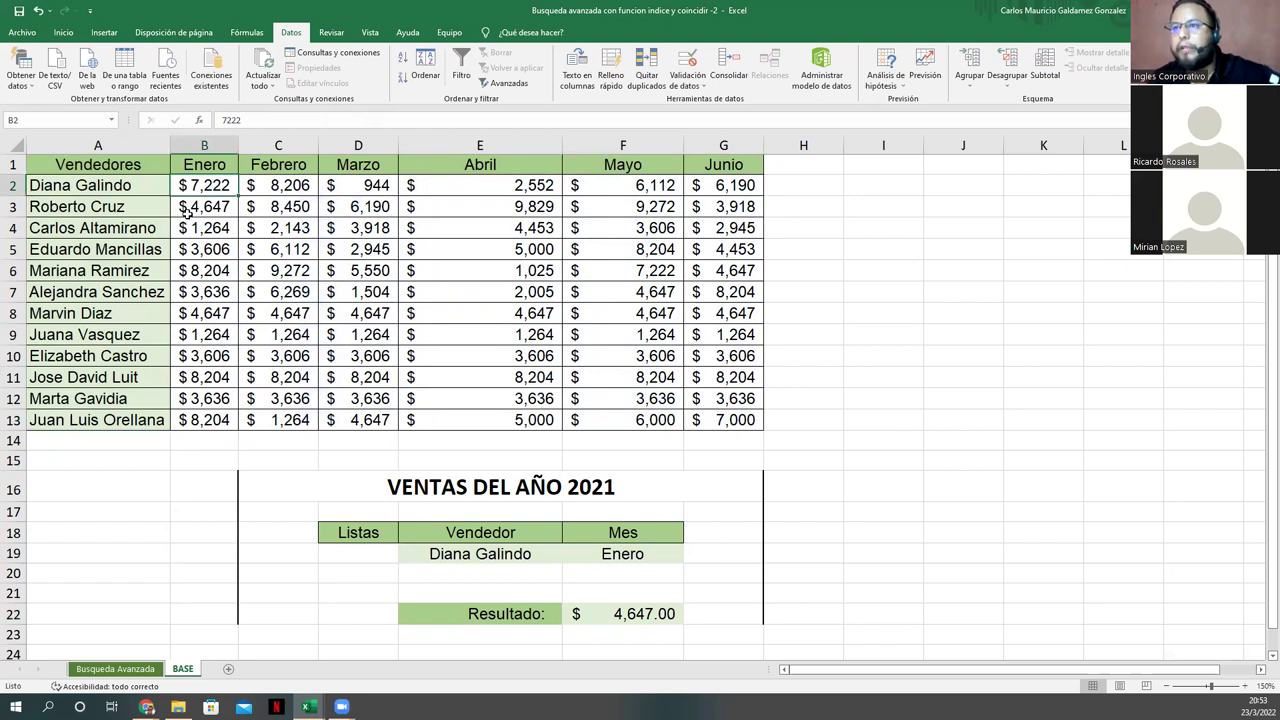
left_click(186, 212)
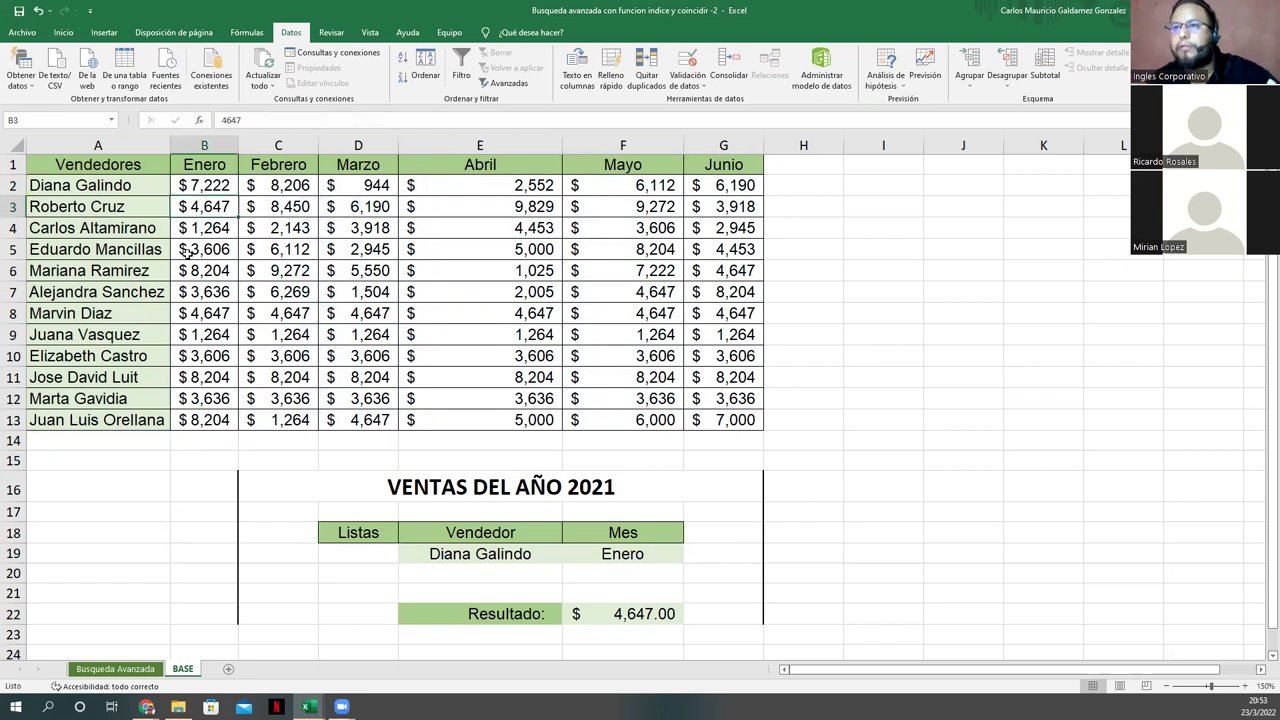
Step: Set Mes F19 to Febrero, giving $8,450.00, and compare with C3
left_click(676, 558)
left_click(689, 556)
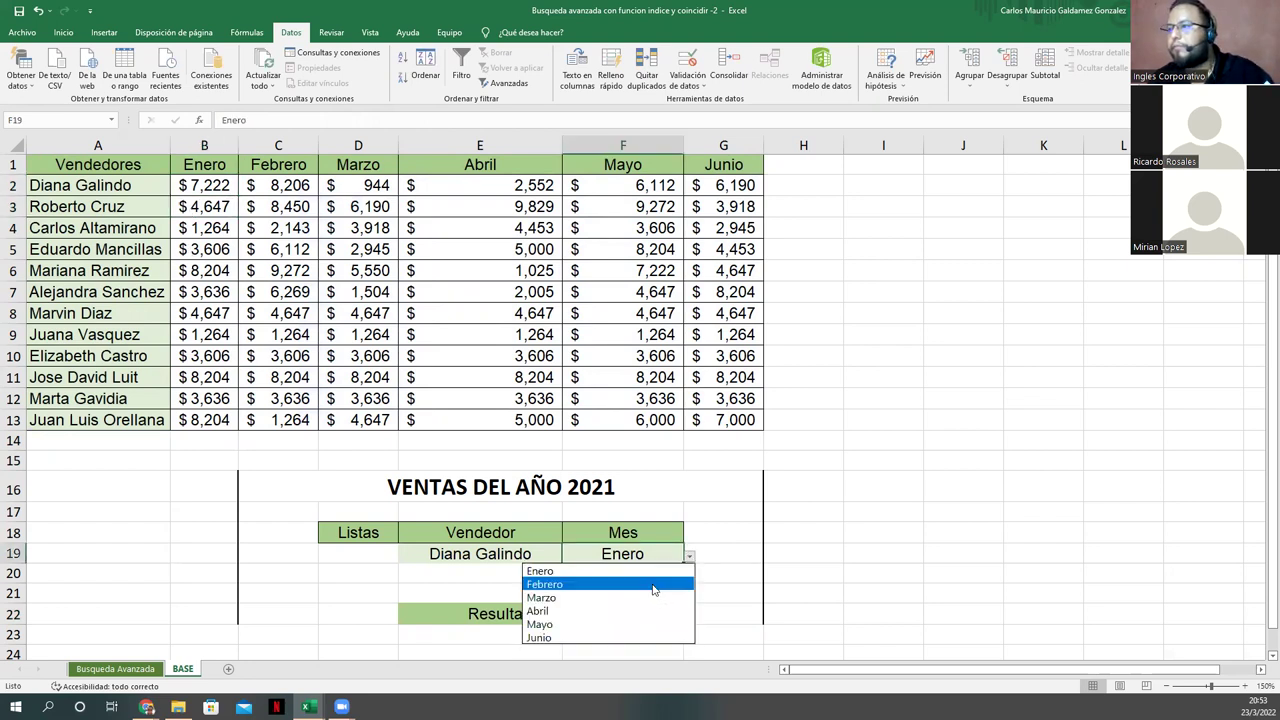
left_click(652, 586)
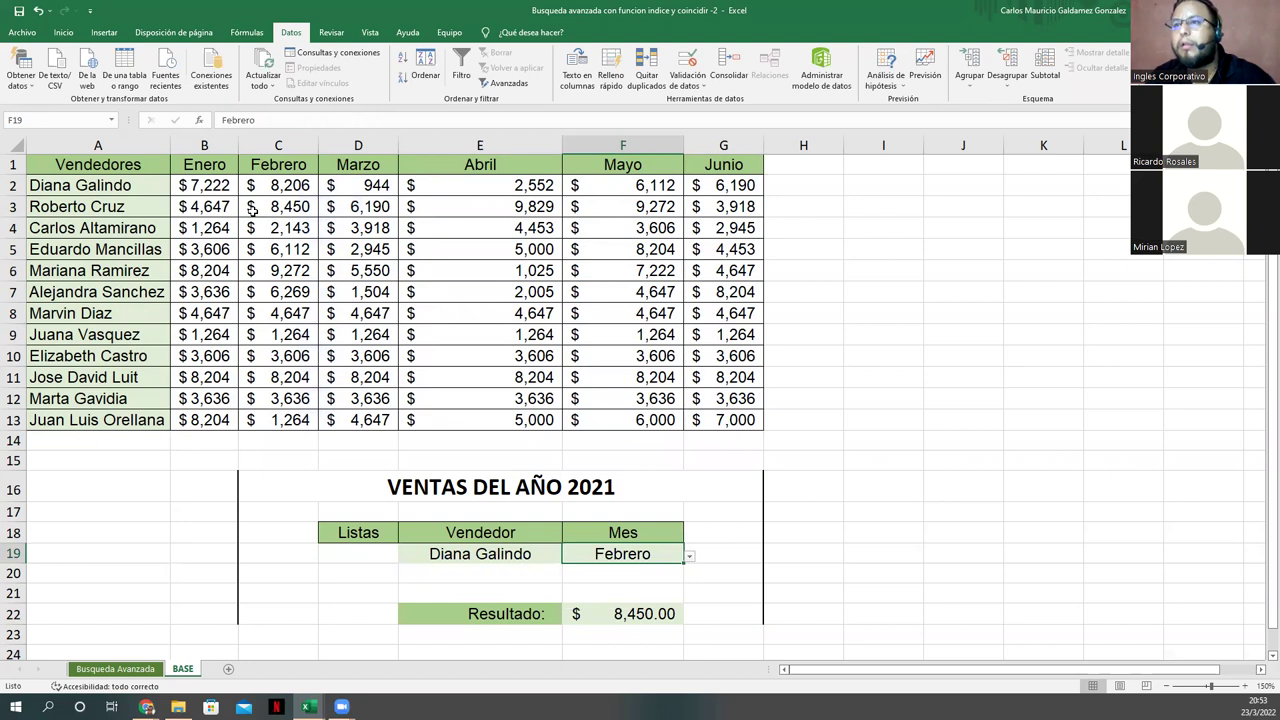
left_click(252, 210)
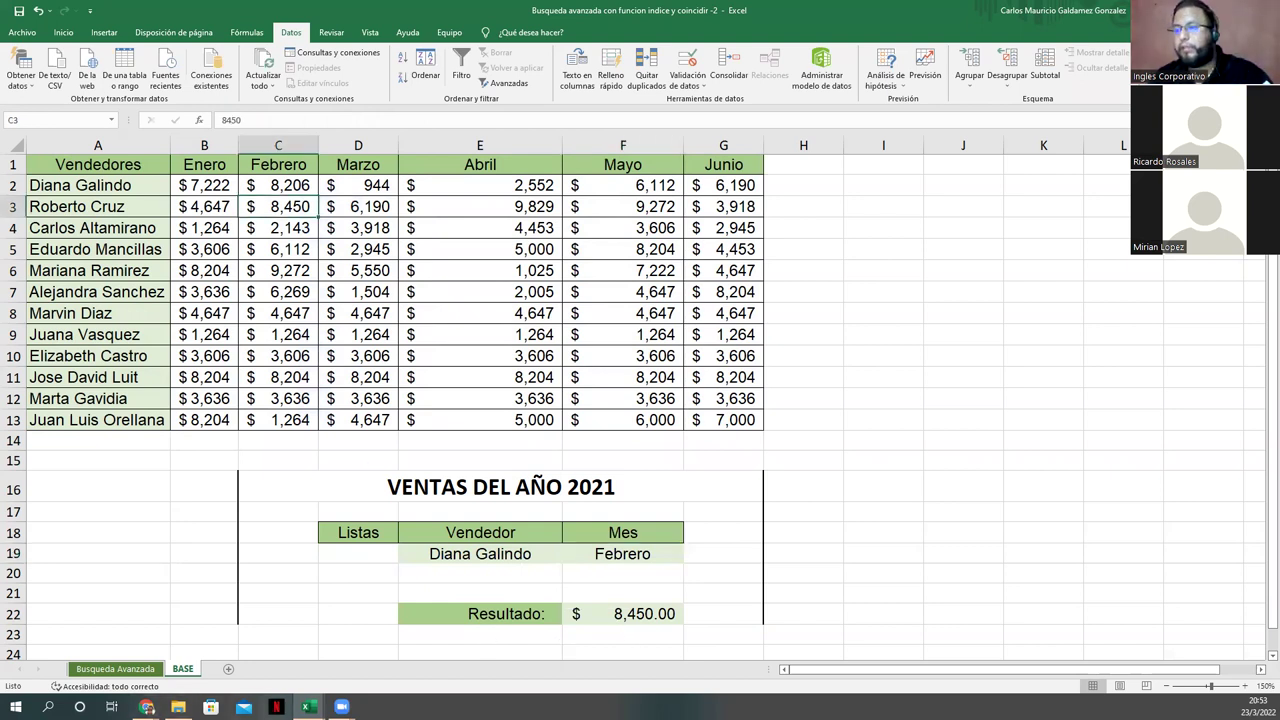
key("alt+Tab")
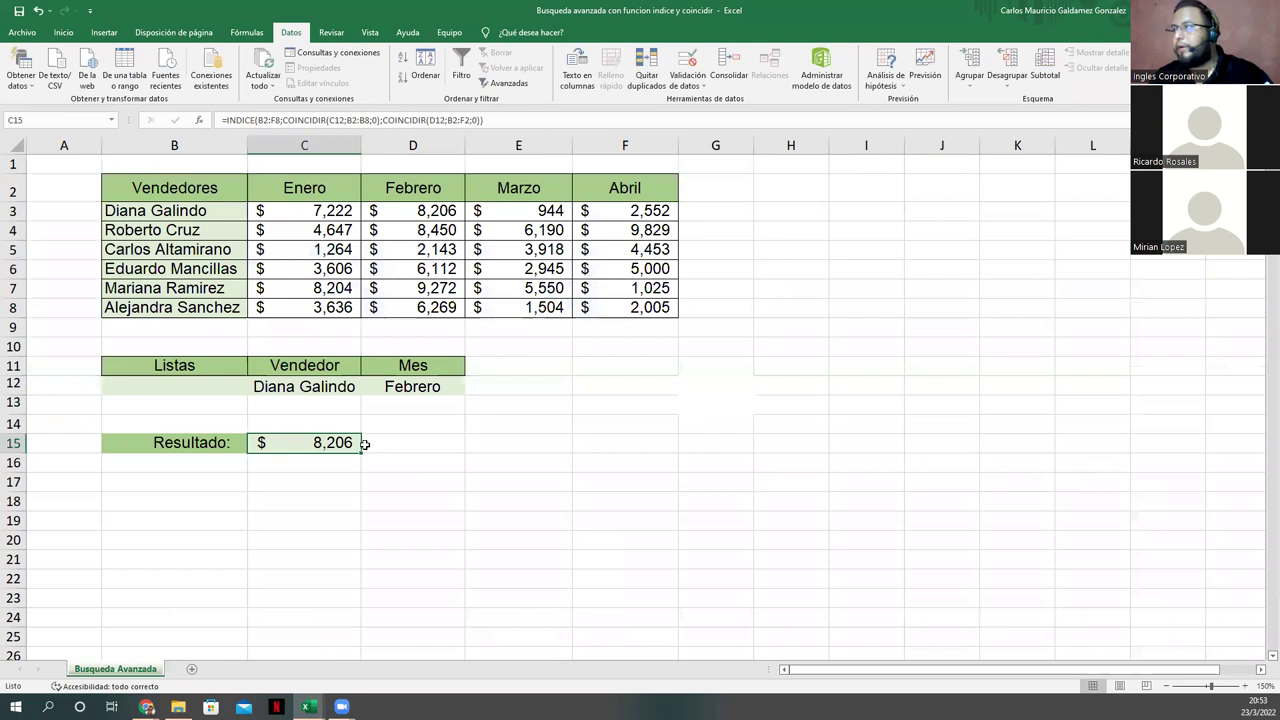
left_click(330, 379)
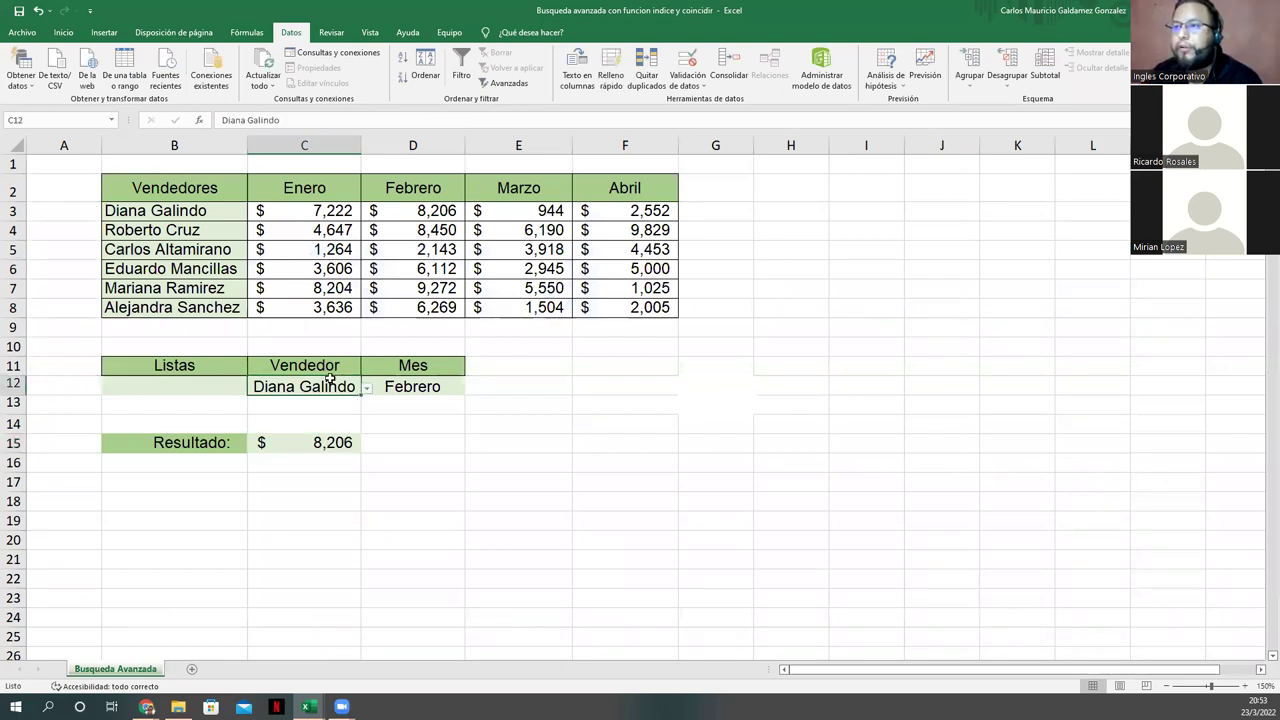
left_click(367, 388)
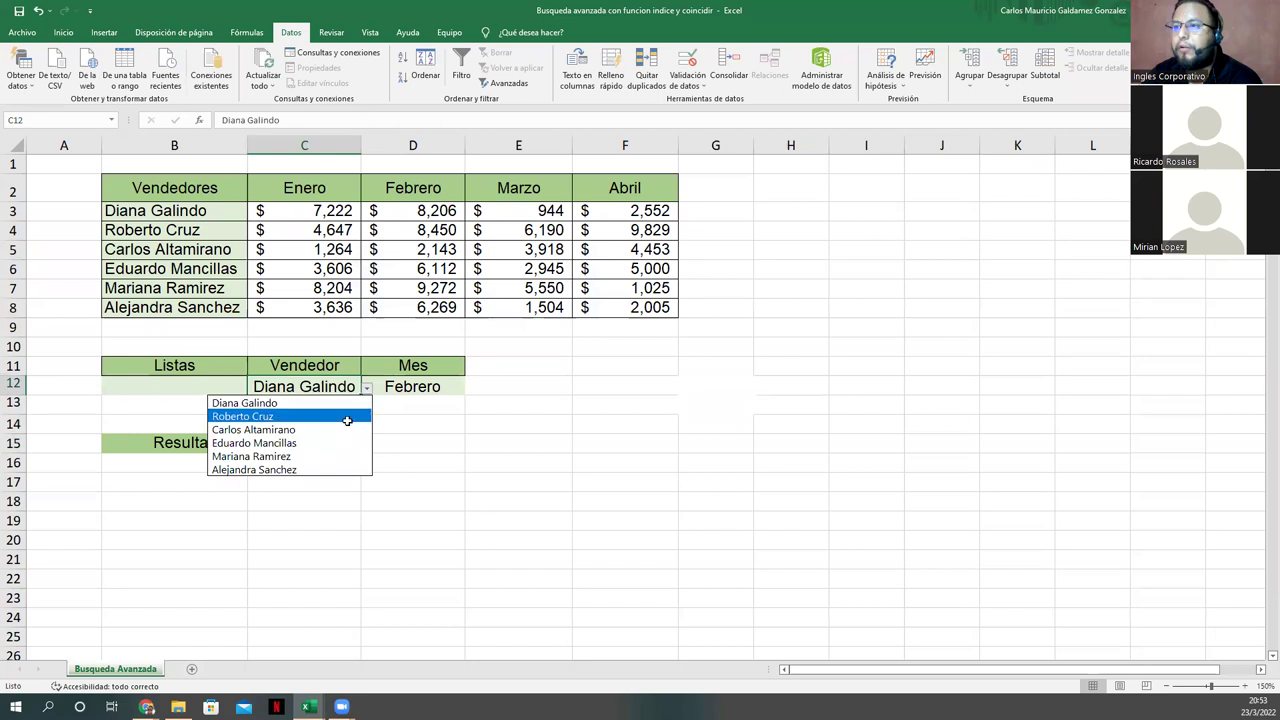
left_click(347, 418)
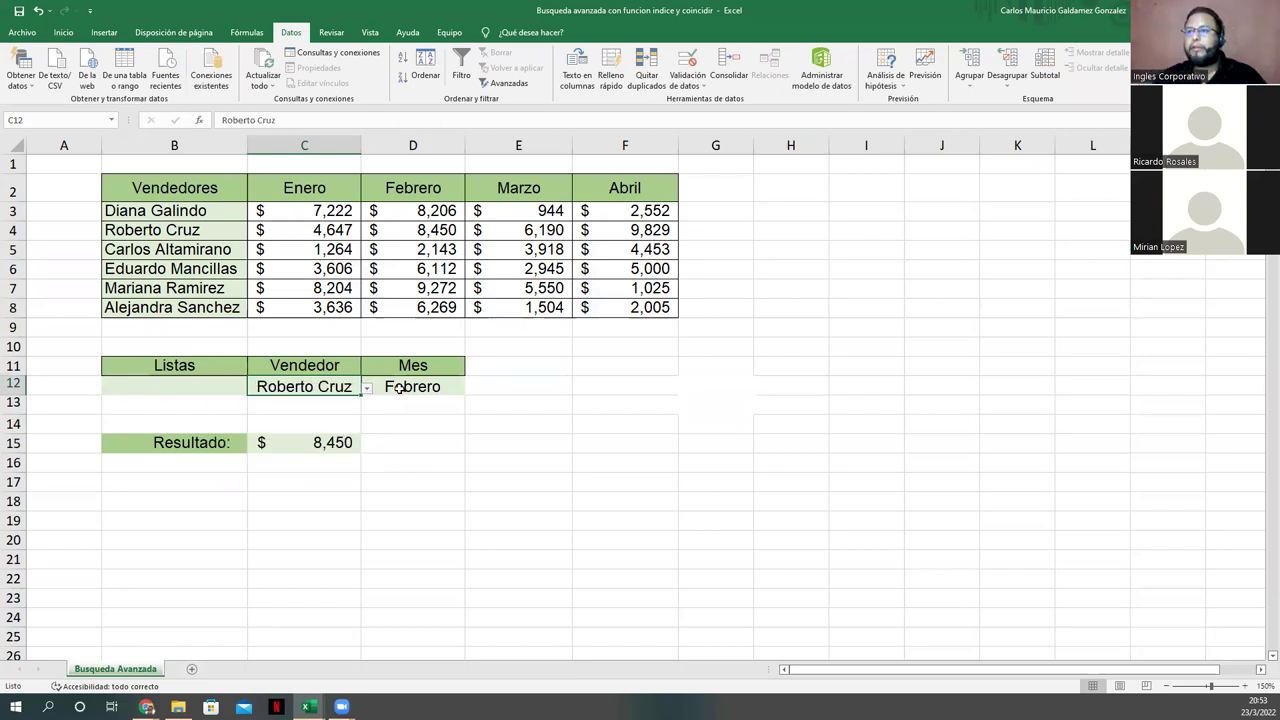
left_click(444, 231)
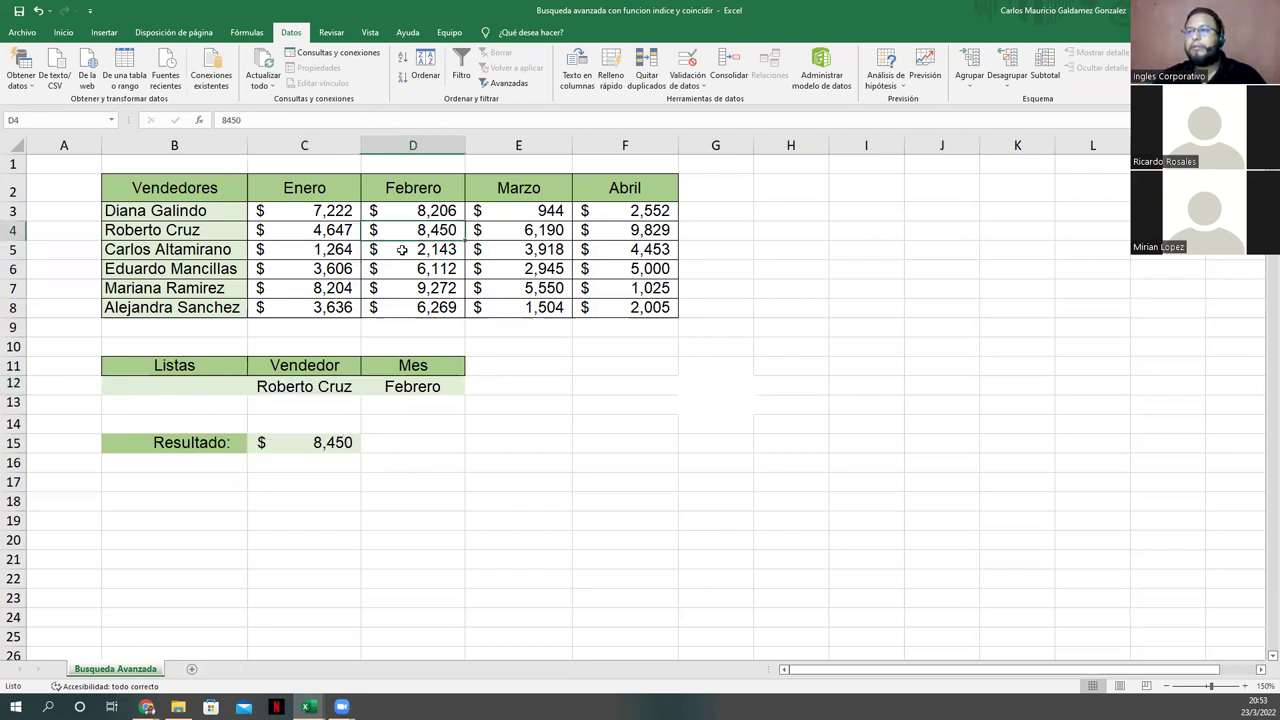
left_click(356, 390)
left_click(366, 391)
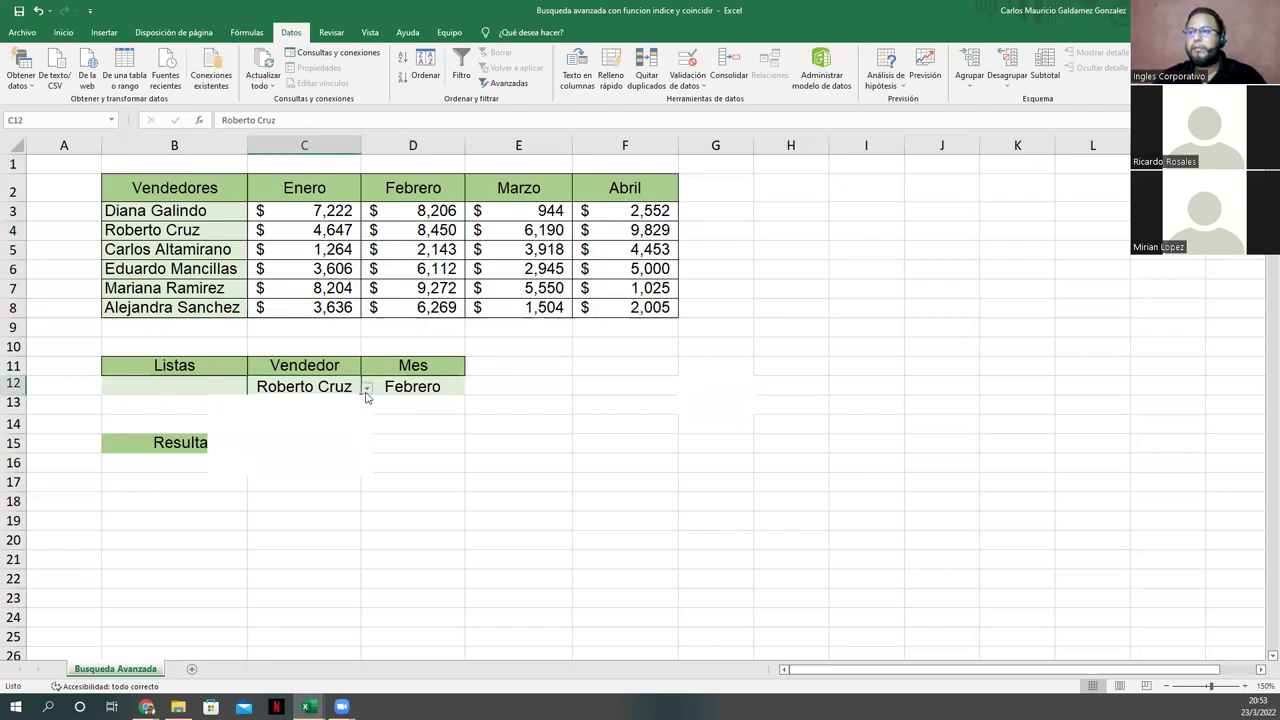
left_click(334, 441)
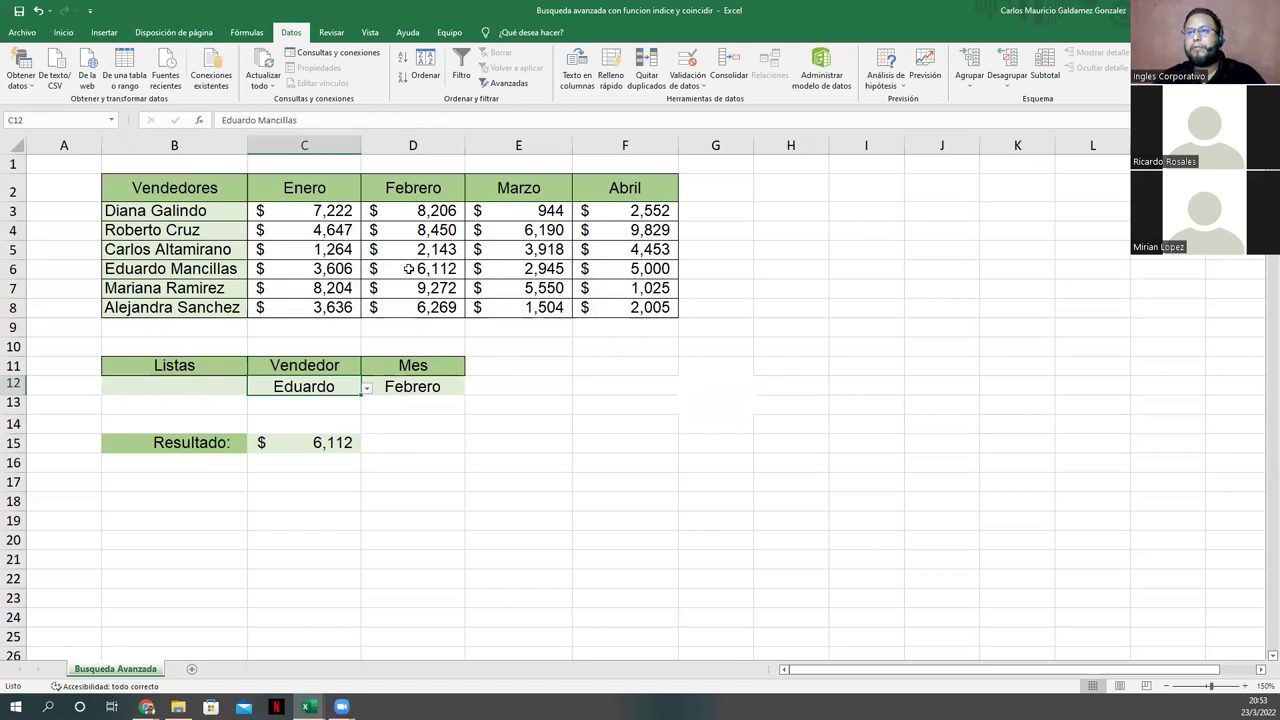
left_click(291, 450)
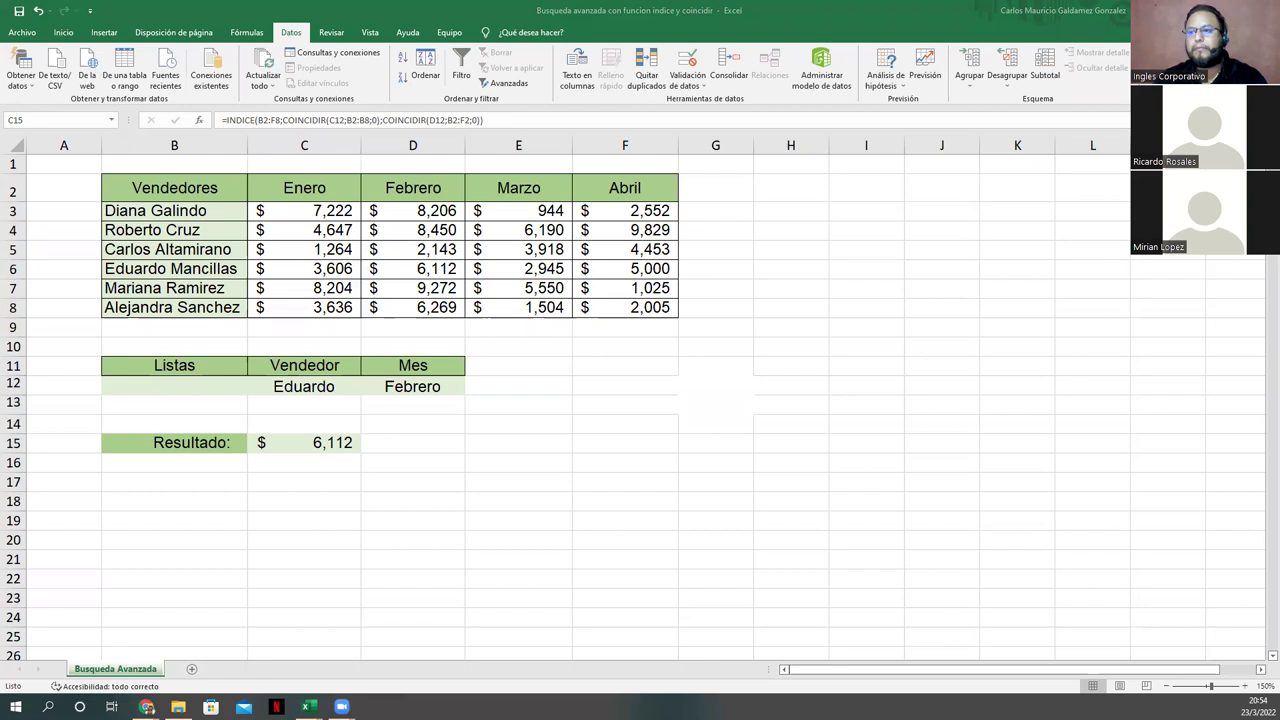
left_click(214, 468)
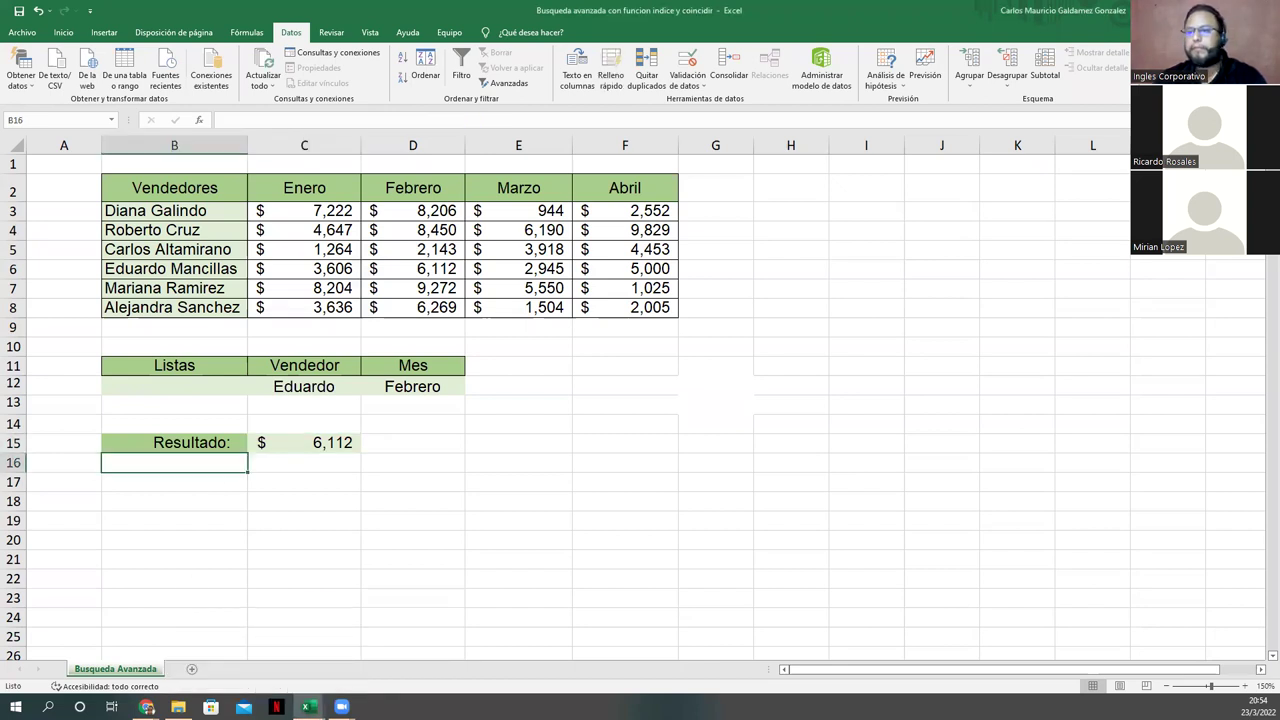
Step: Back on the BASE sheet workbook, set Mes F19 to Marzo
left_click(268, 468)
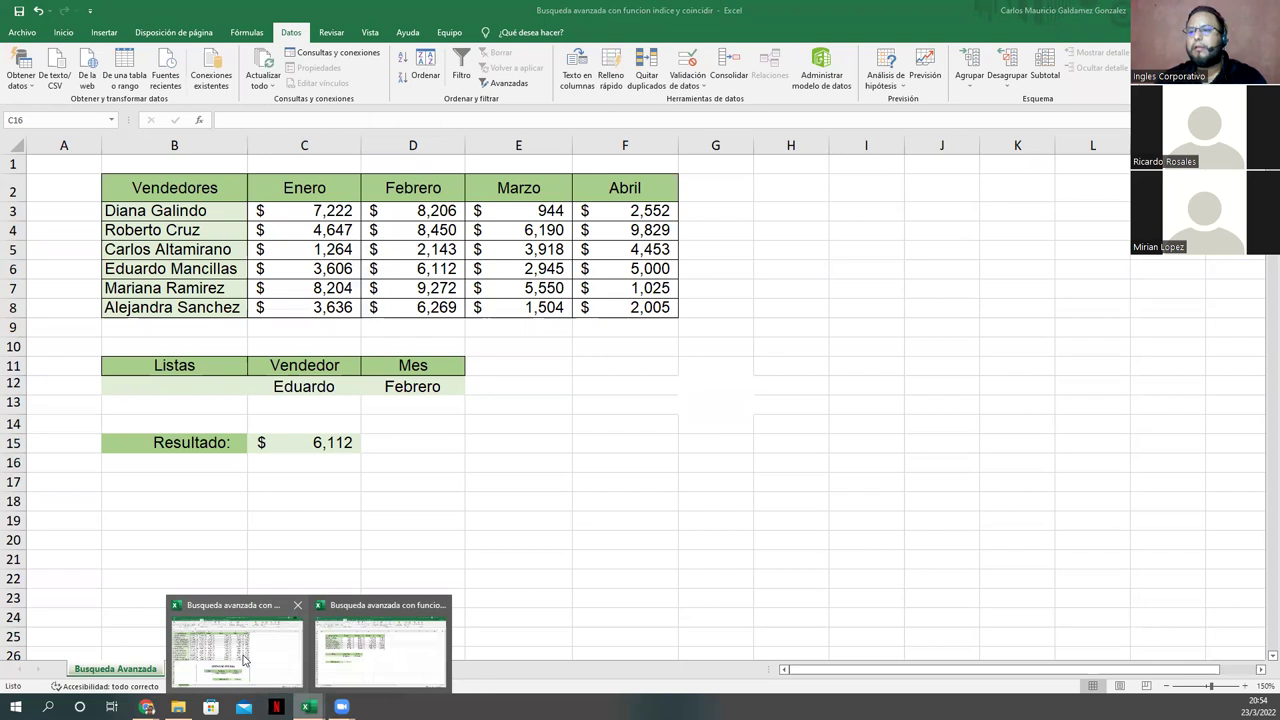
left_click(245, 655)
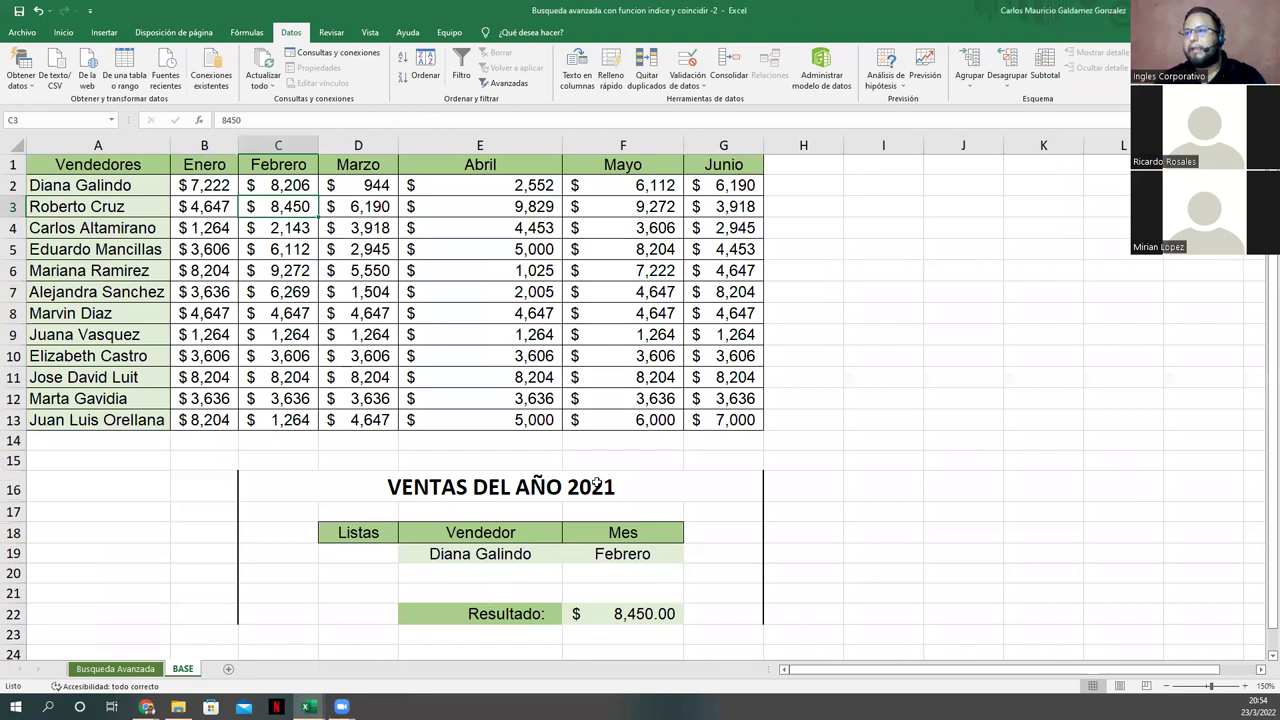
left_click(574, 614)
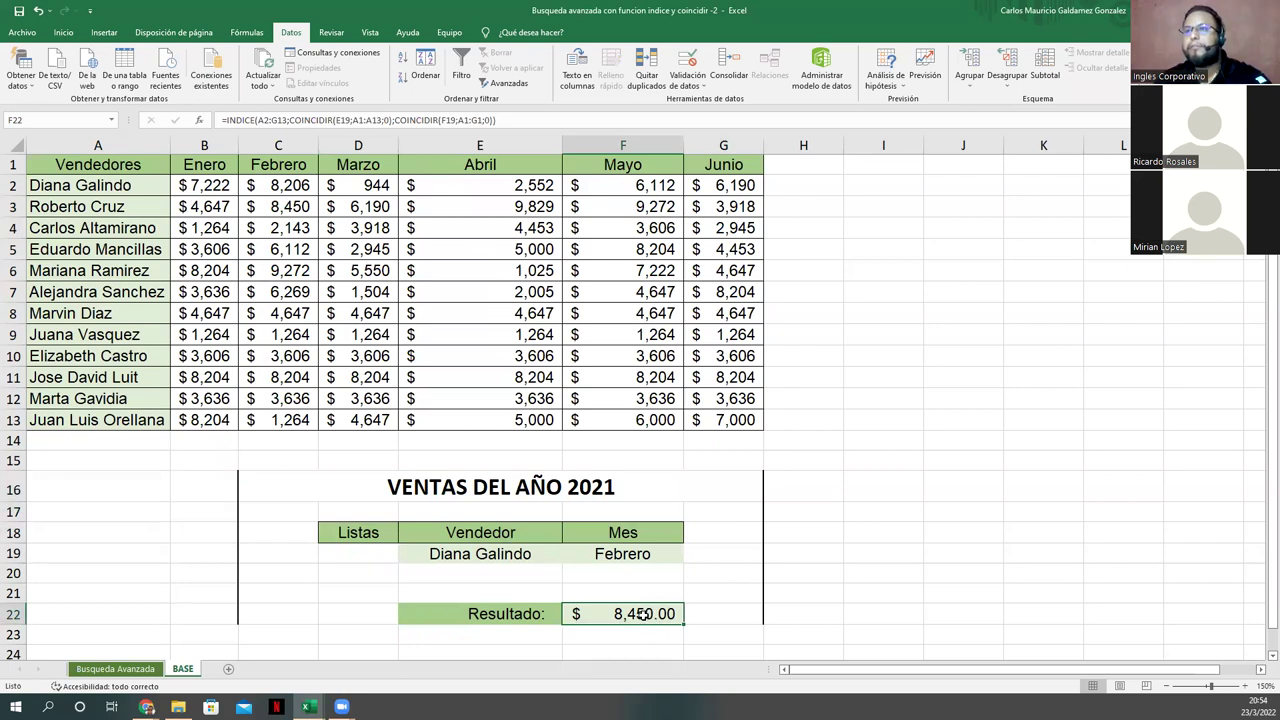
left_click(658, 553)
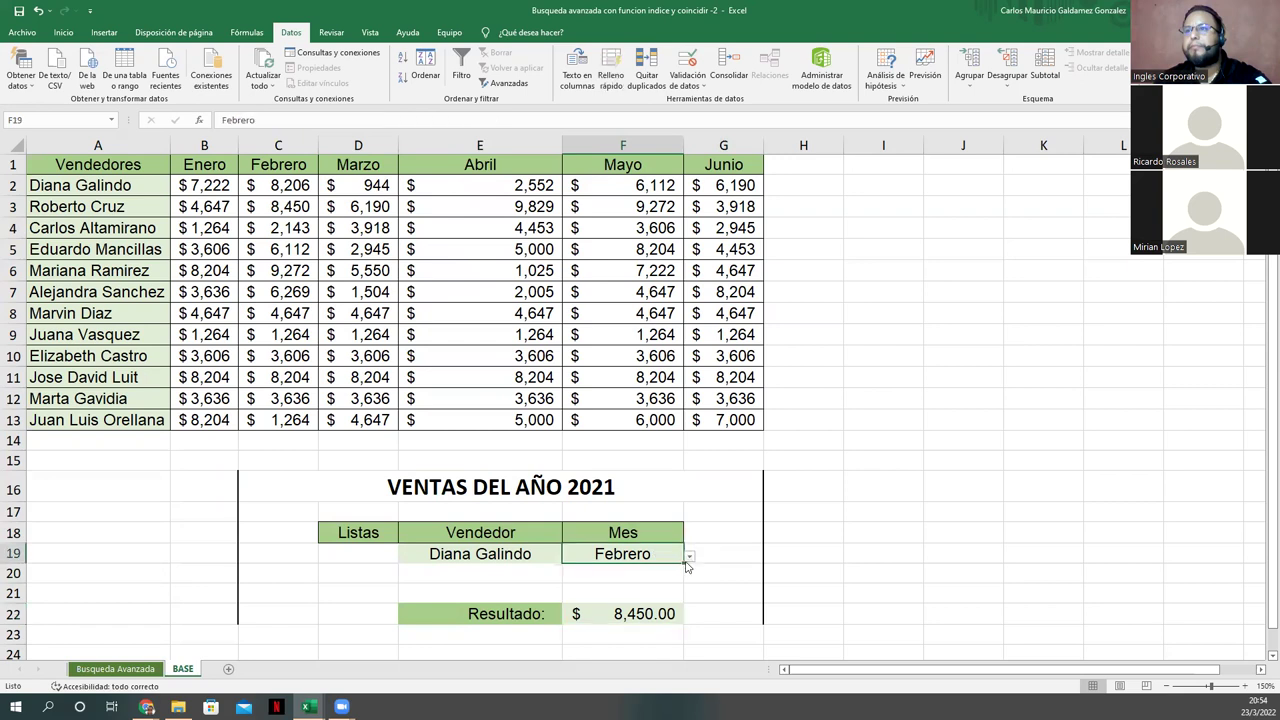
left_click(689, 556)
left_click(650, 597)
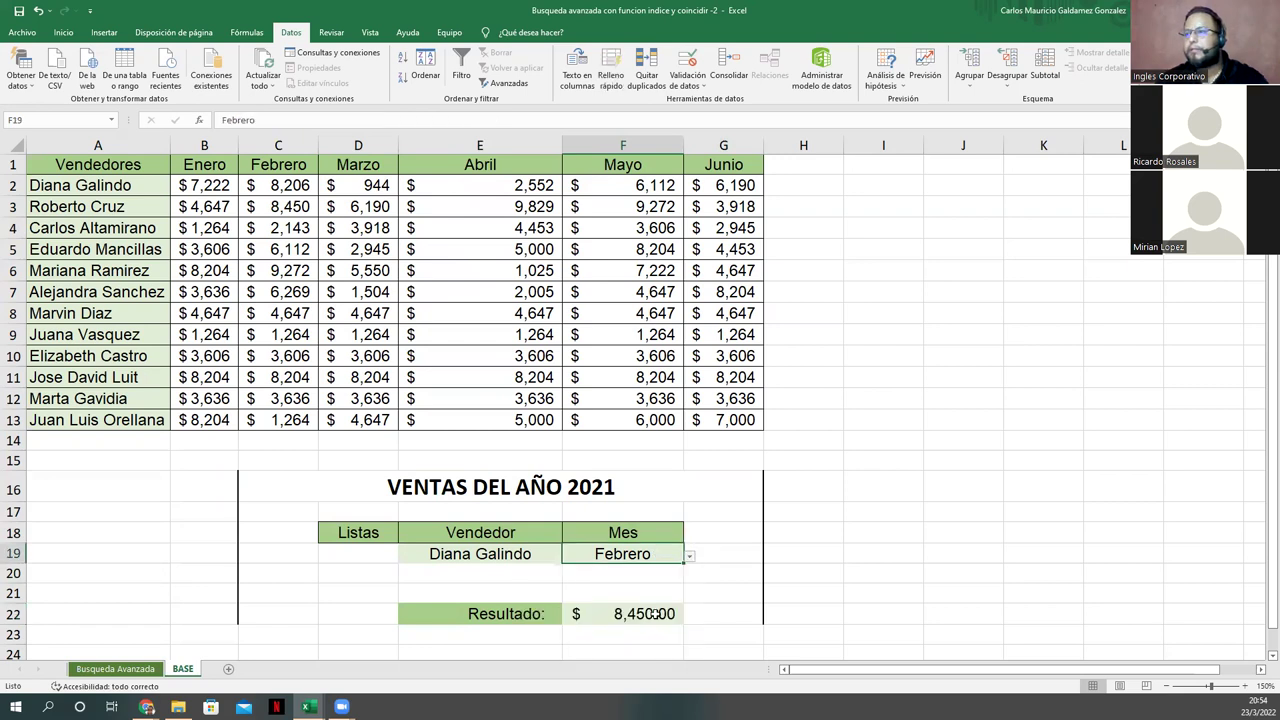
left_click(546, 549)
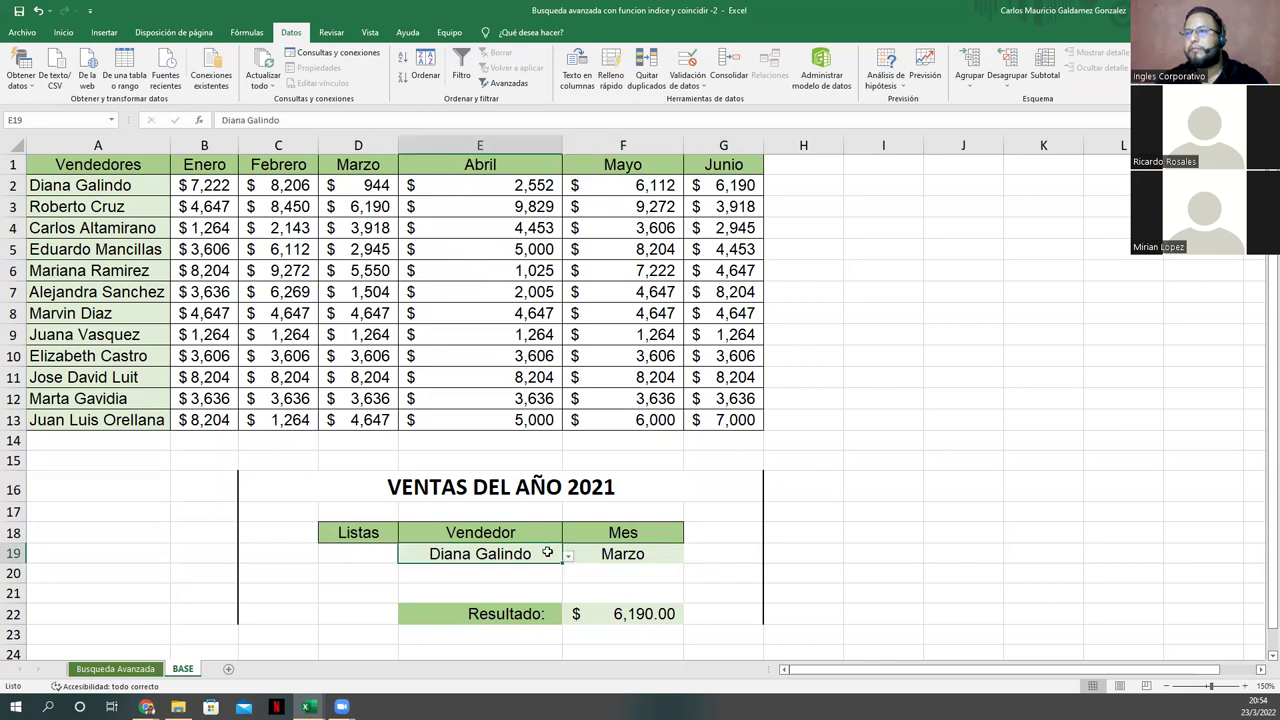
left_click(568, 556)
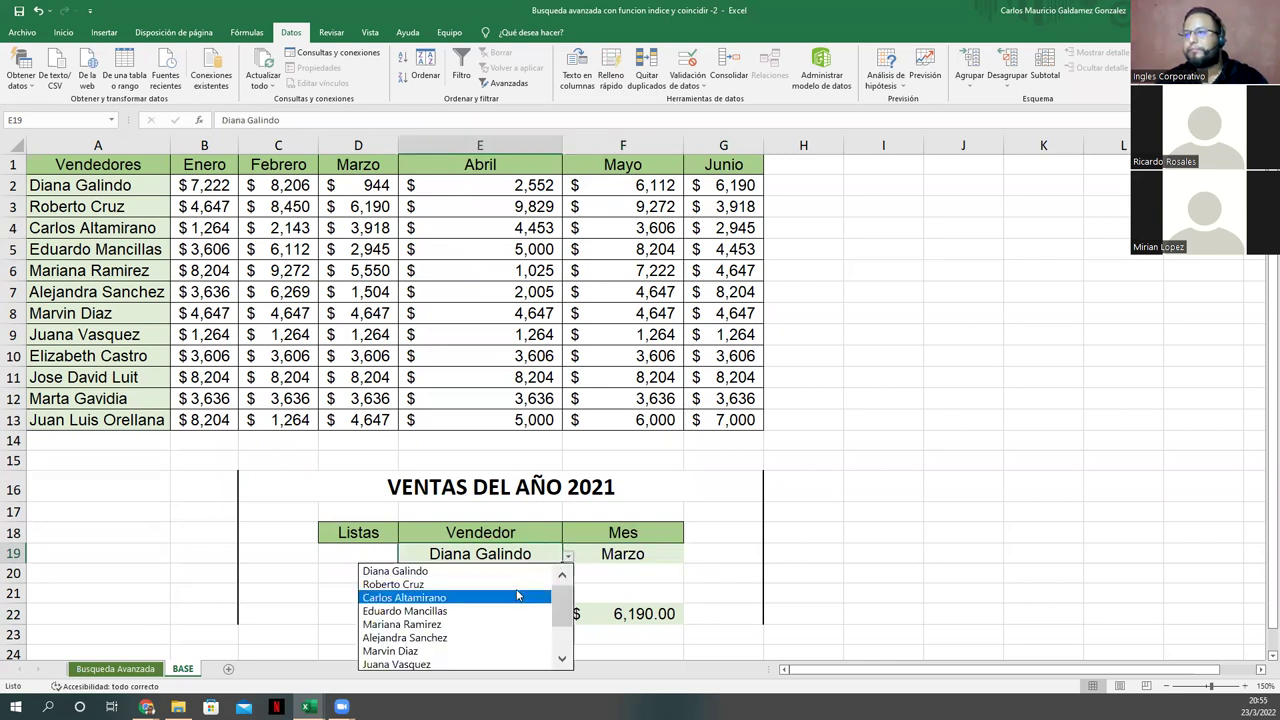
left_click(528, 597)
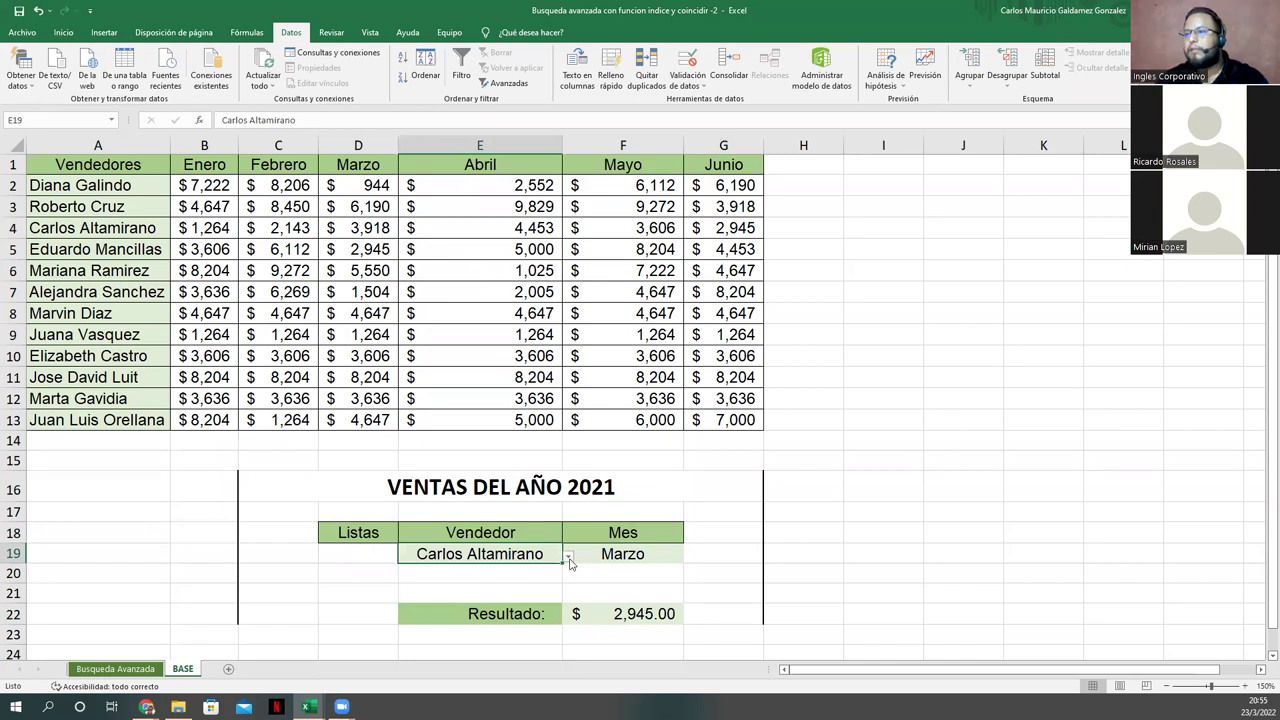
left_click(568, 556)
left_click(492, 586)
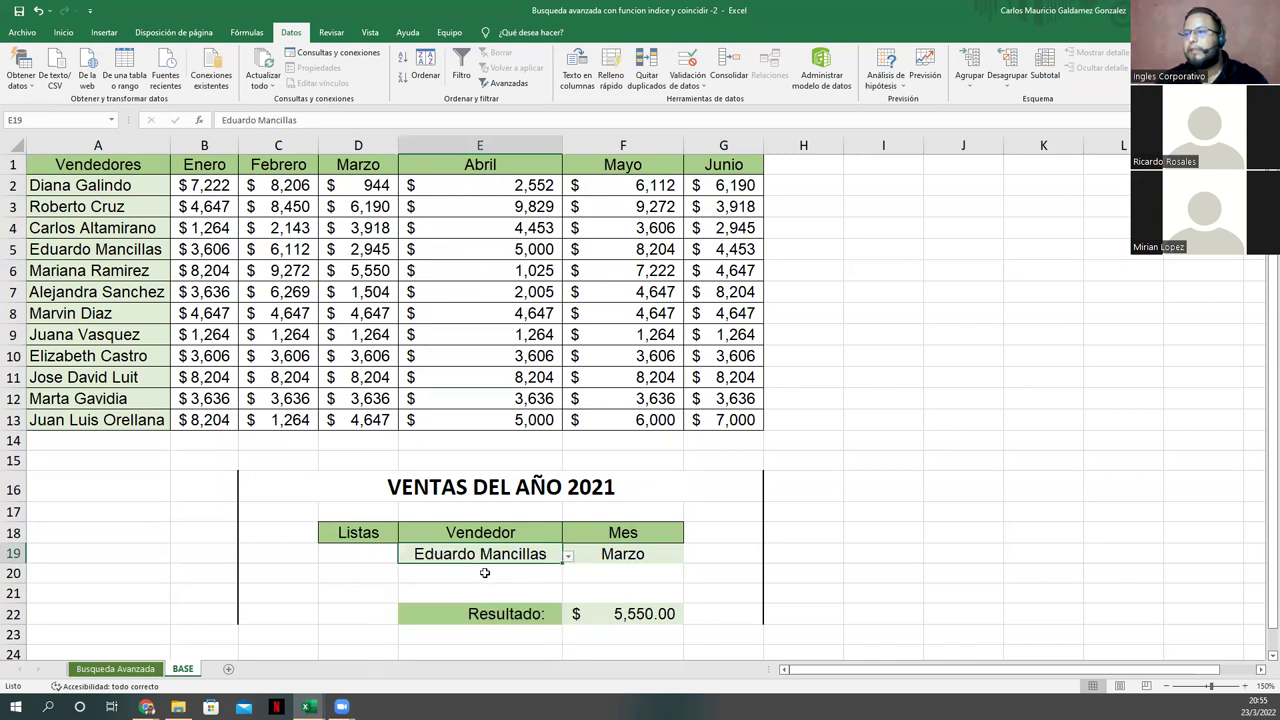
left_click(14, 249)
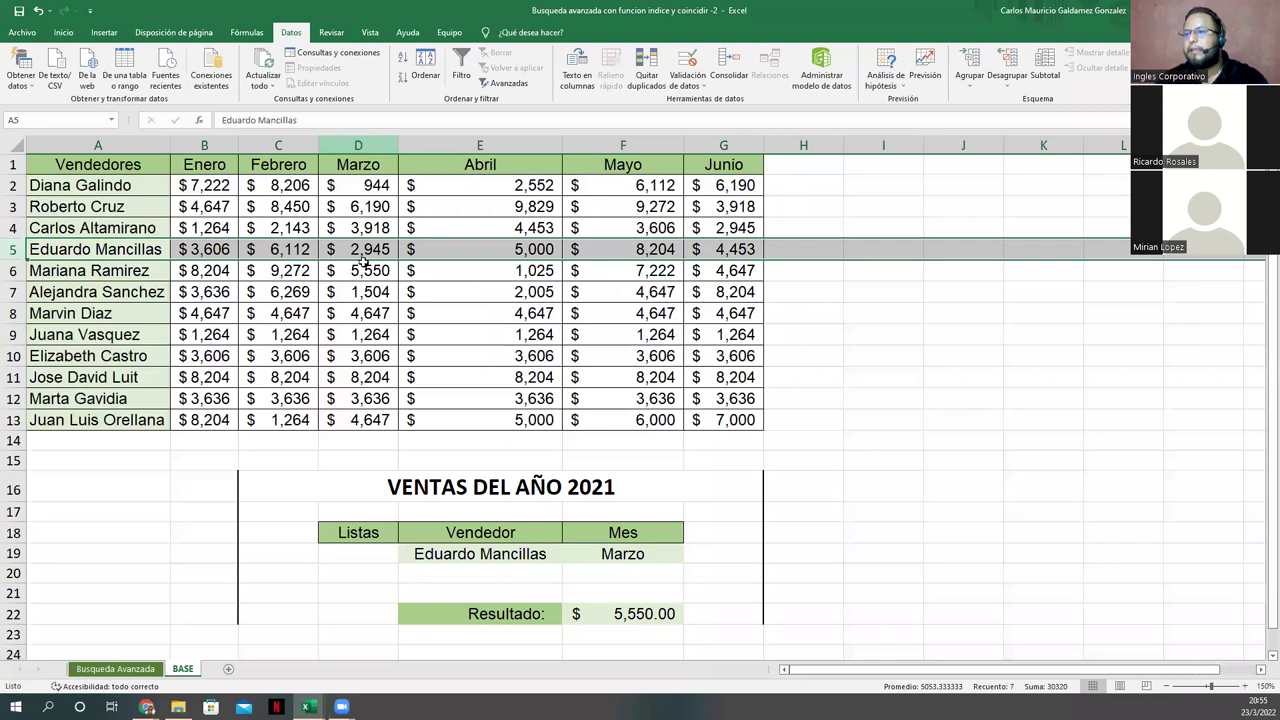
left_click(360, 250)
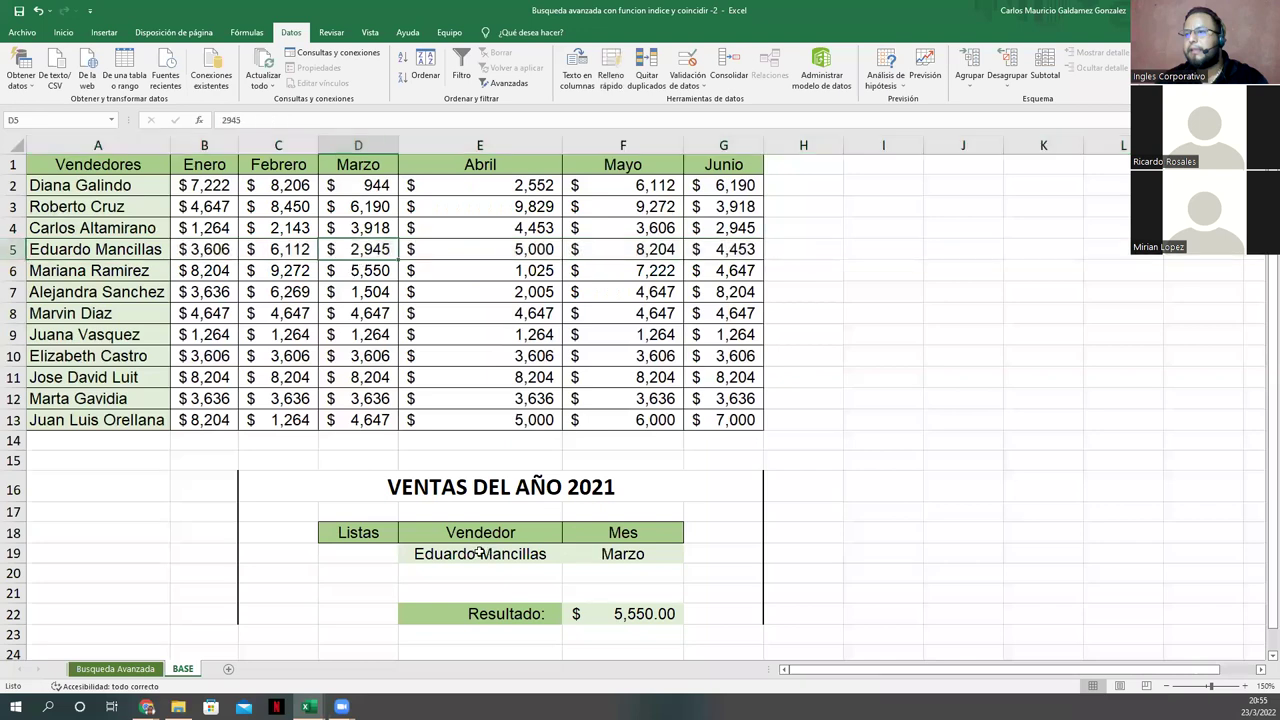
left_click(626, 615)
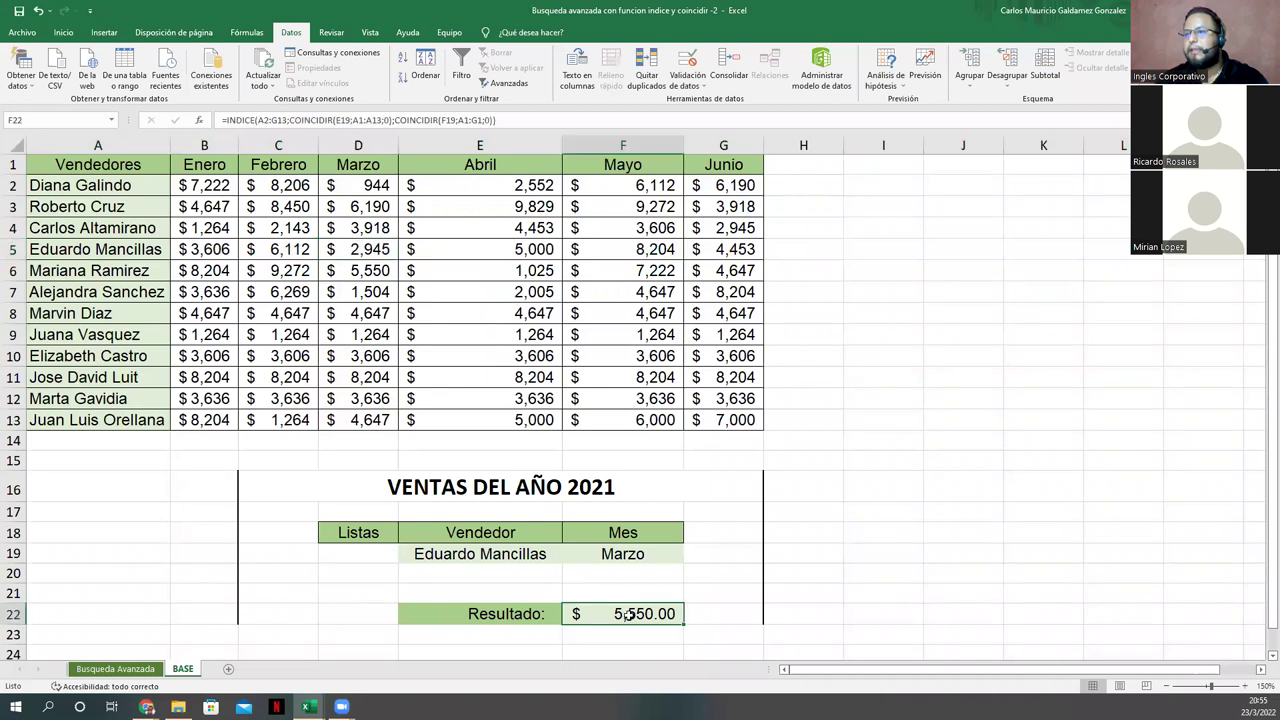
left_click(113, 671)
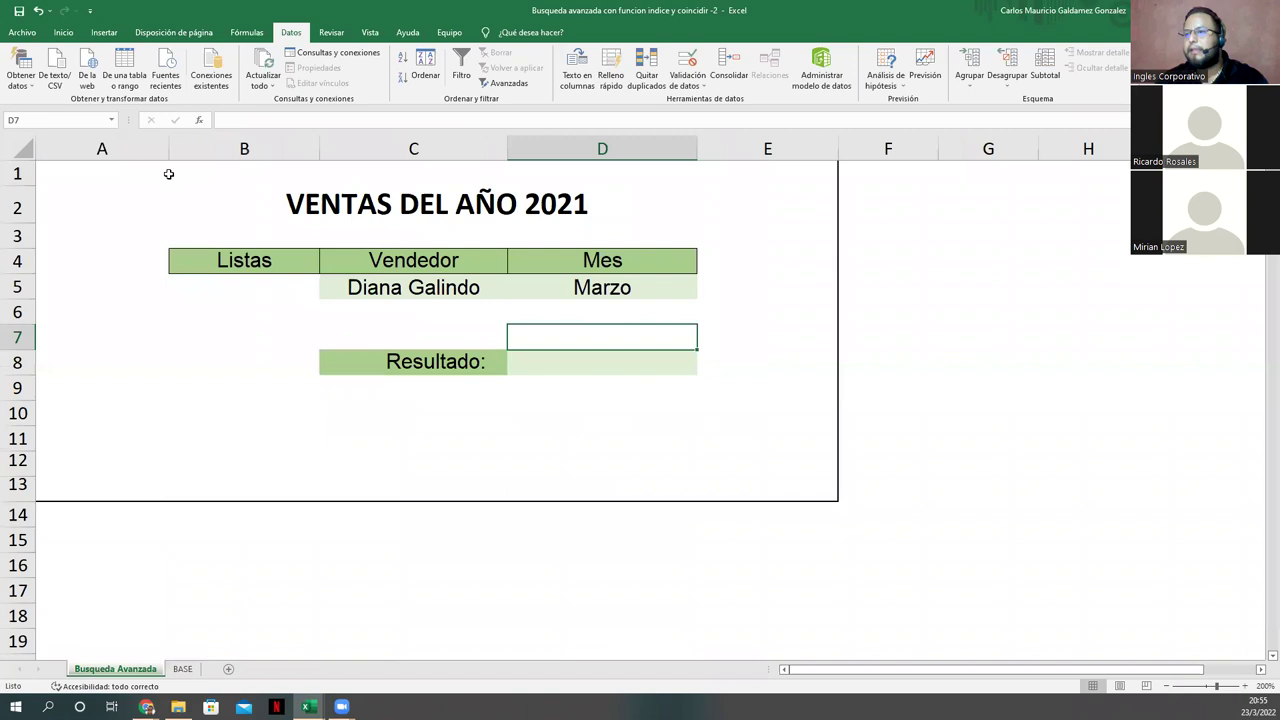
Step: Select the report area A1:E13 on the Inicio tab, then check cells C8, D9 and C10
key("Left")
left_click_drag(80, 170, 591, 487)
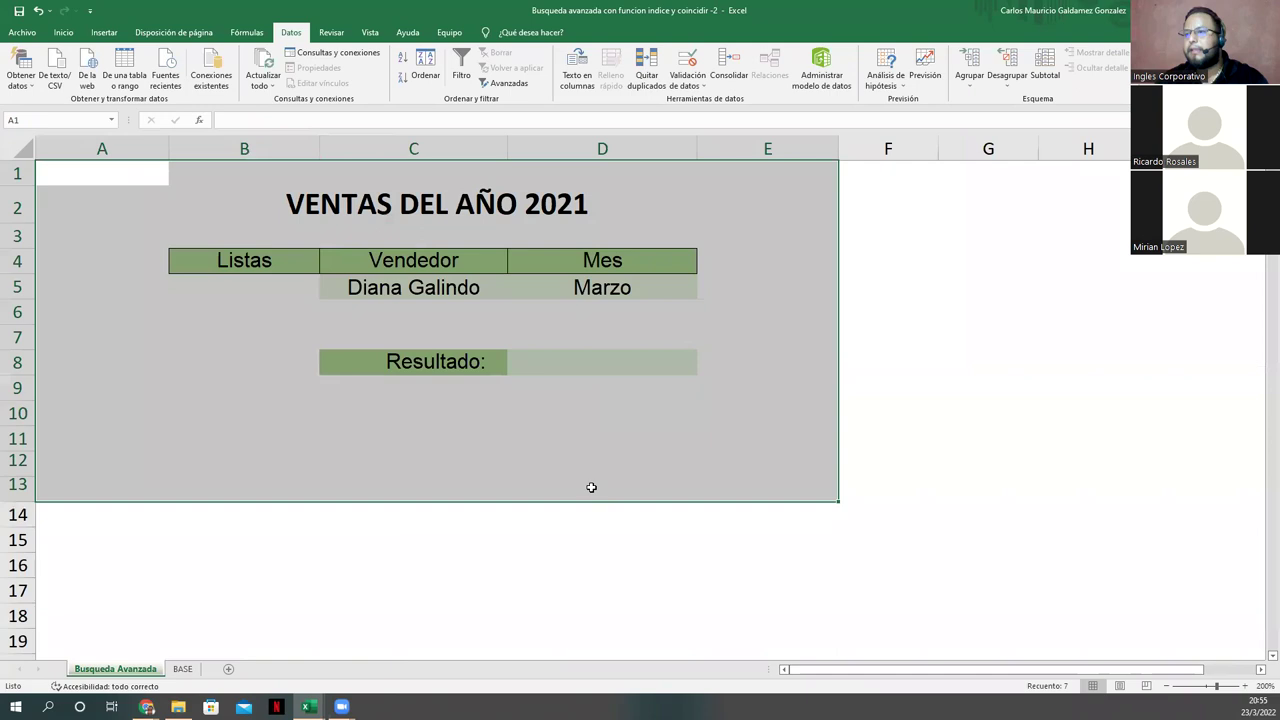
left_click(63, 32)
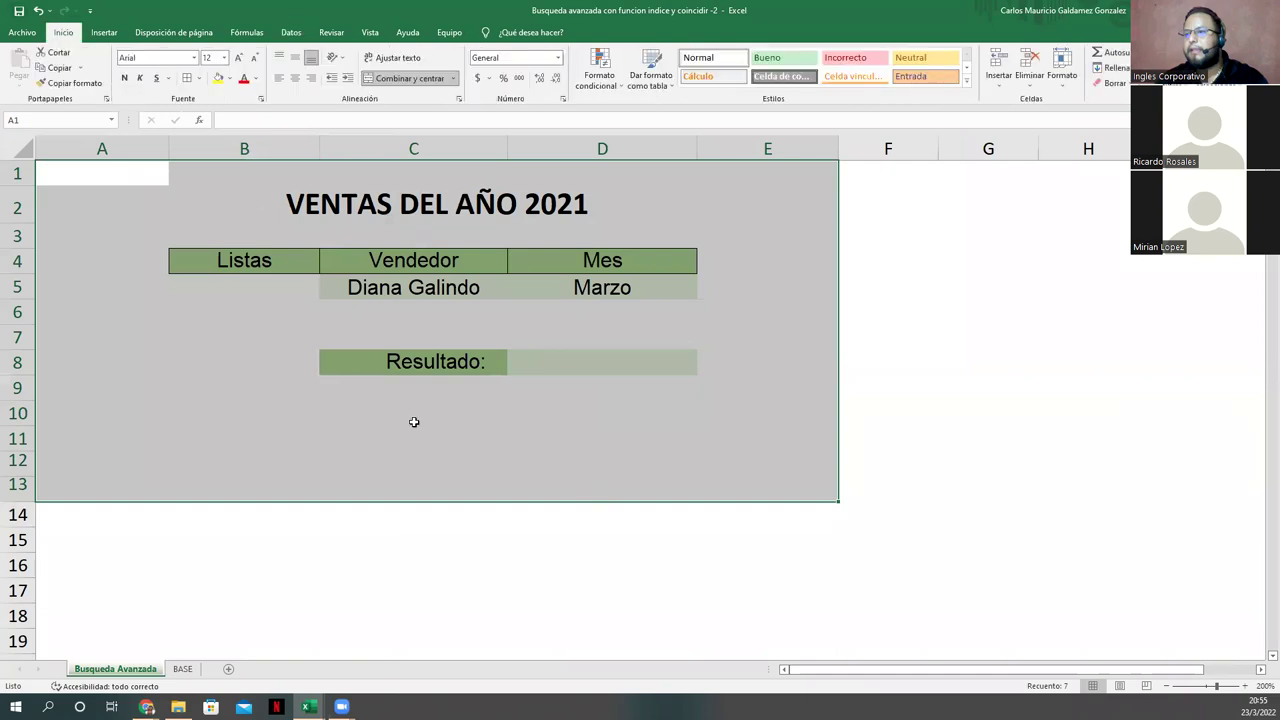
left_click(501, 360)
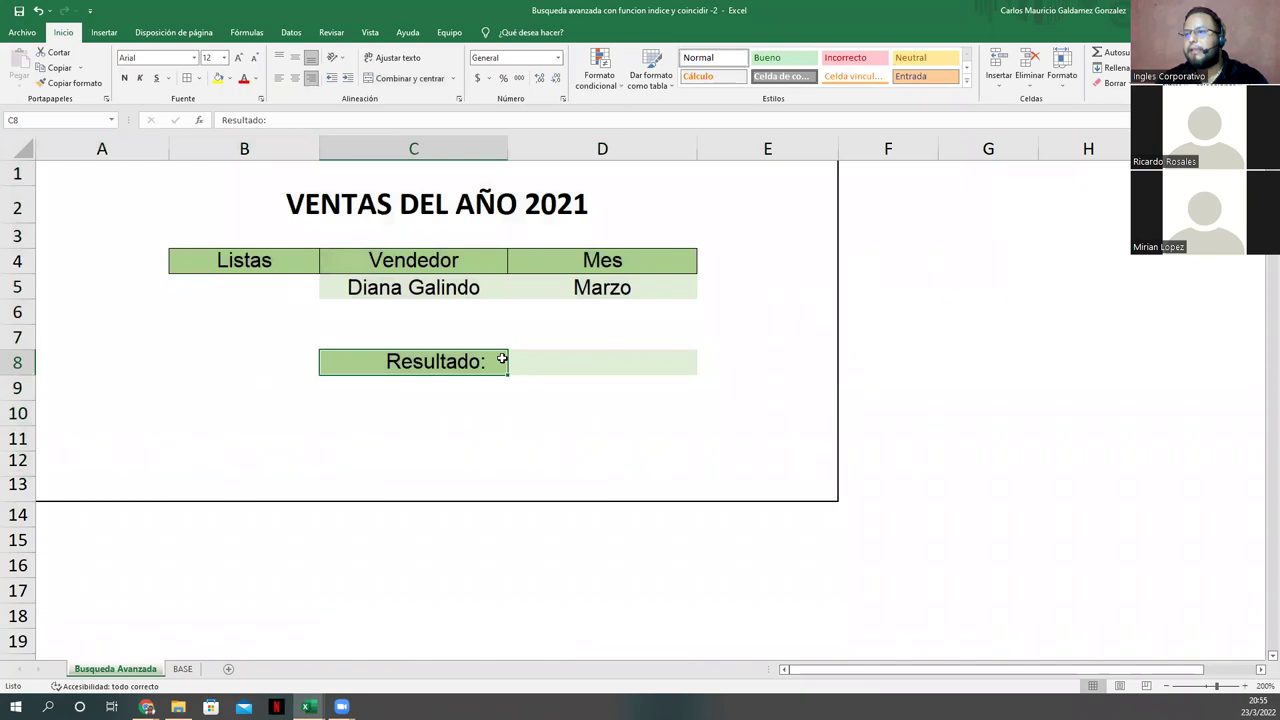
left_click(566, 379)
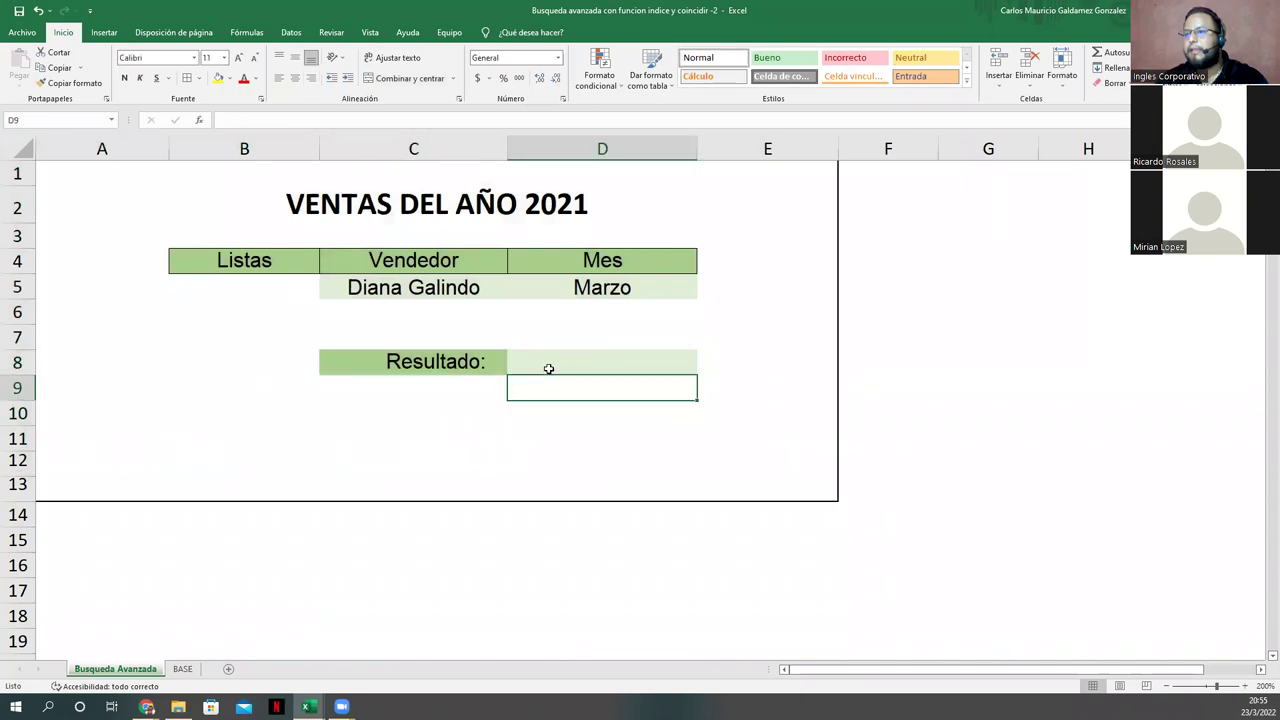
left_click(406, 420)
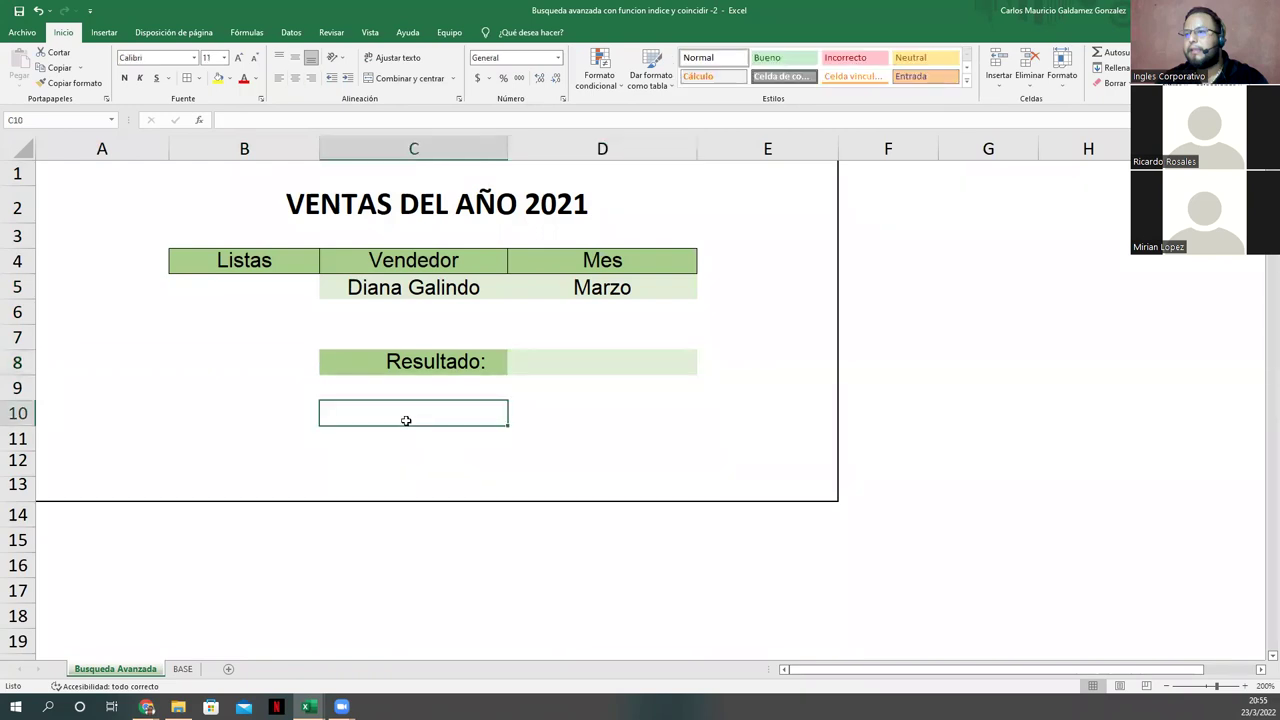
Step: Type the label COMISIÓN into cell C10, correcting typos along the way
type("COMISION")
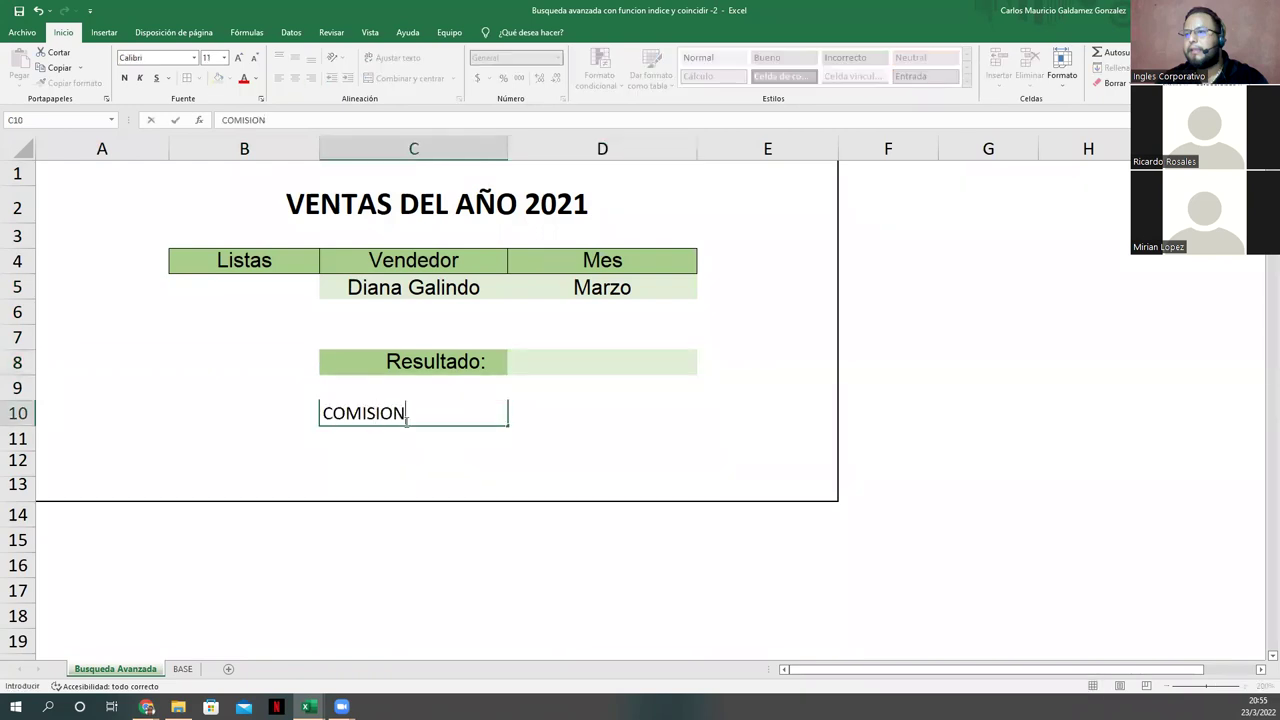
key("BackSpace")
key("BackSpace")
key("BackSpace")
key("BackSpace")
key("BackSpace")
key("BackSpace")
key("BackSpace")
key("BackSpace")
type("cOM")
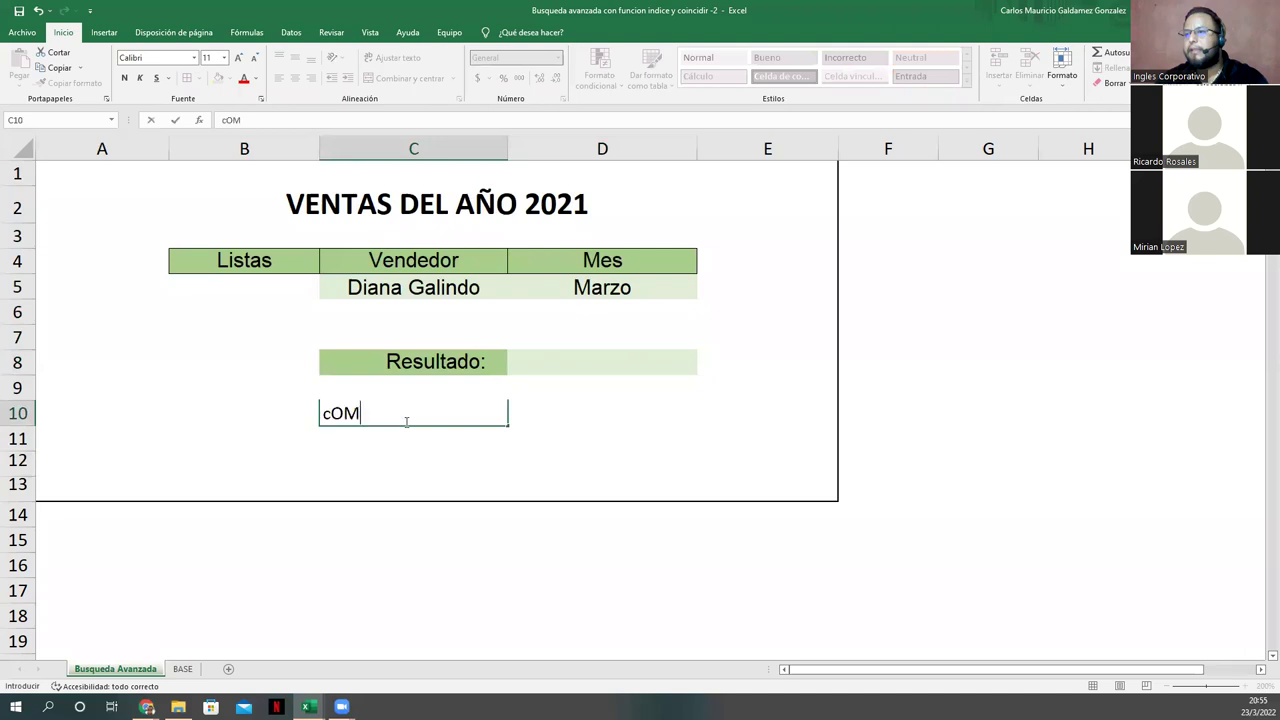
type("ISO")
key("BackSpace")
type("IÓN")
Step: Copy the Resultado row's green formatting onto row 10, undo the merge, and make the label 'Comisión:'
left_click(390, 362)
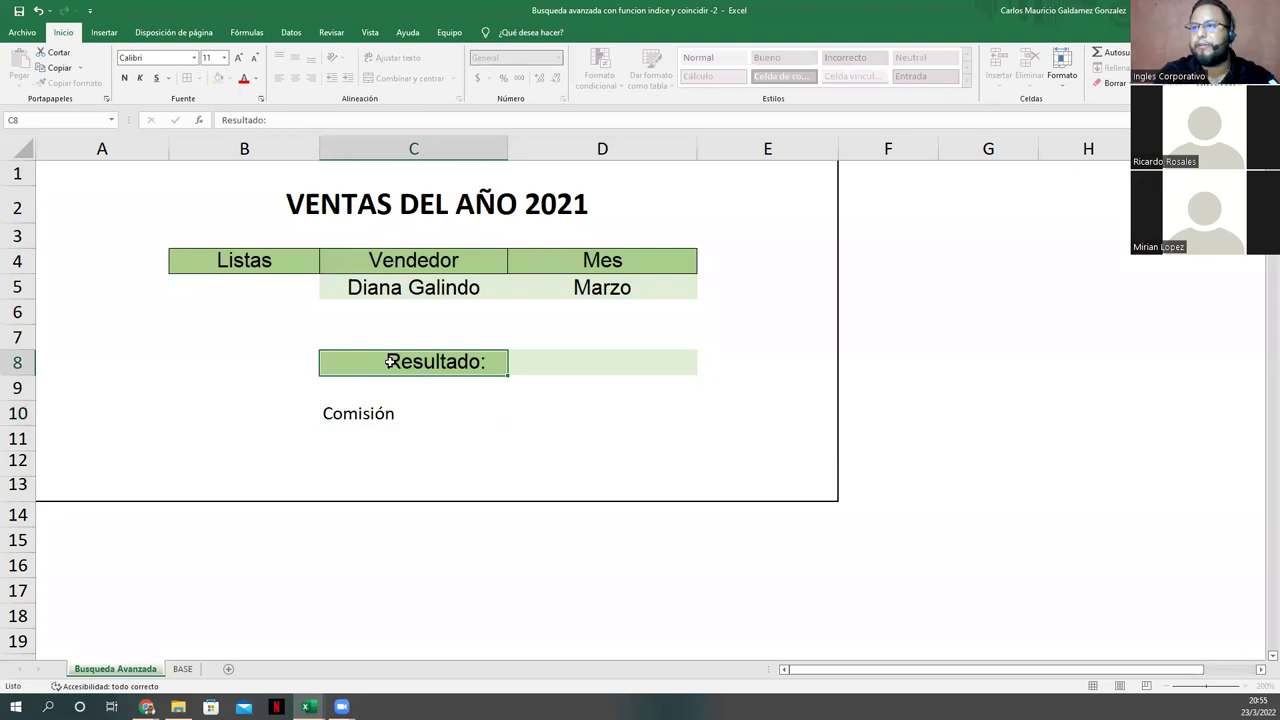
left_click(571, 351, "shift")
key("ctrl+c")
left_click(62, 83)
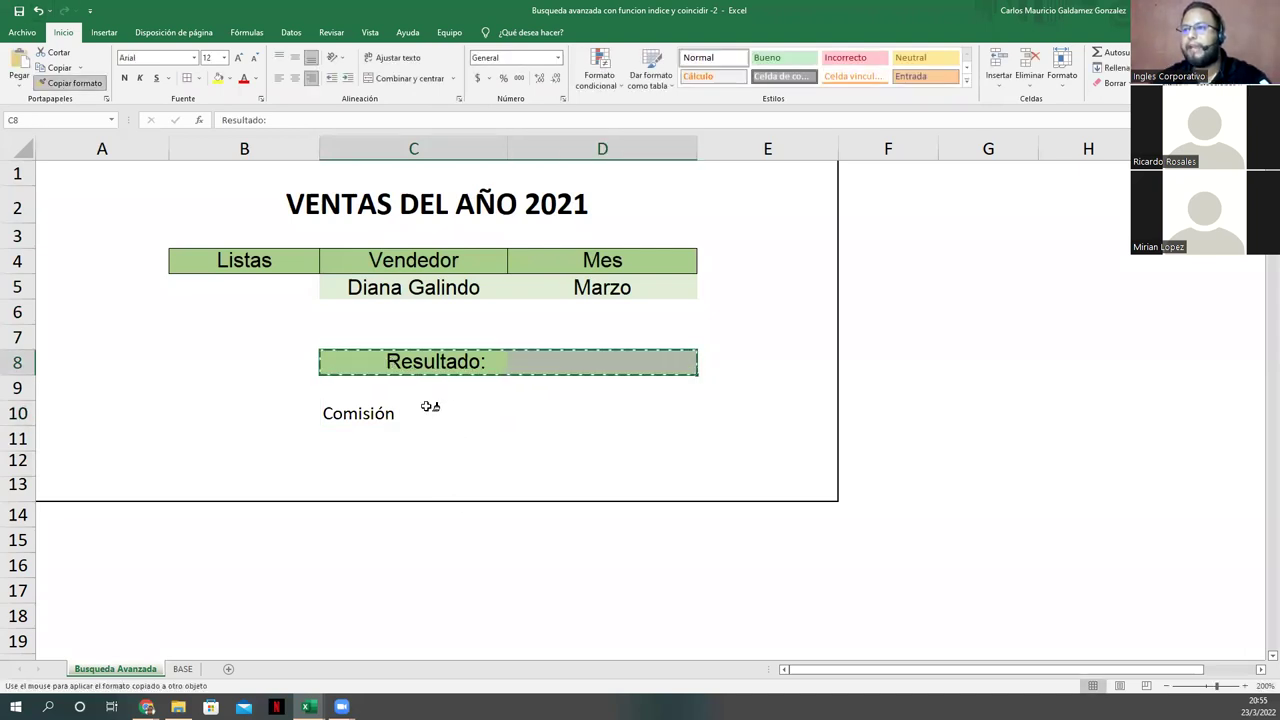
left_click(500, 400)
key("ctrl+z")
double_click(503, 414)
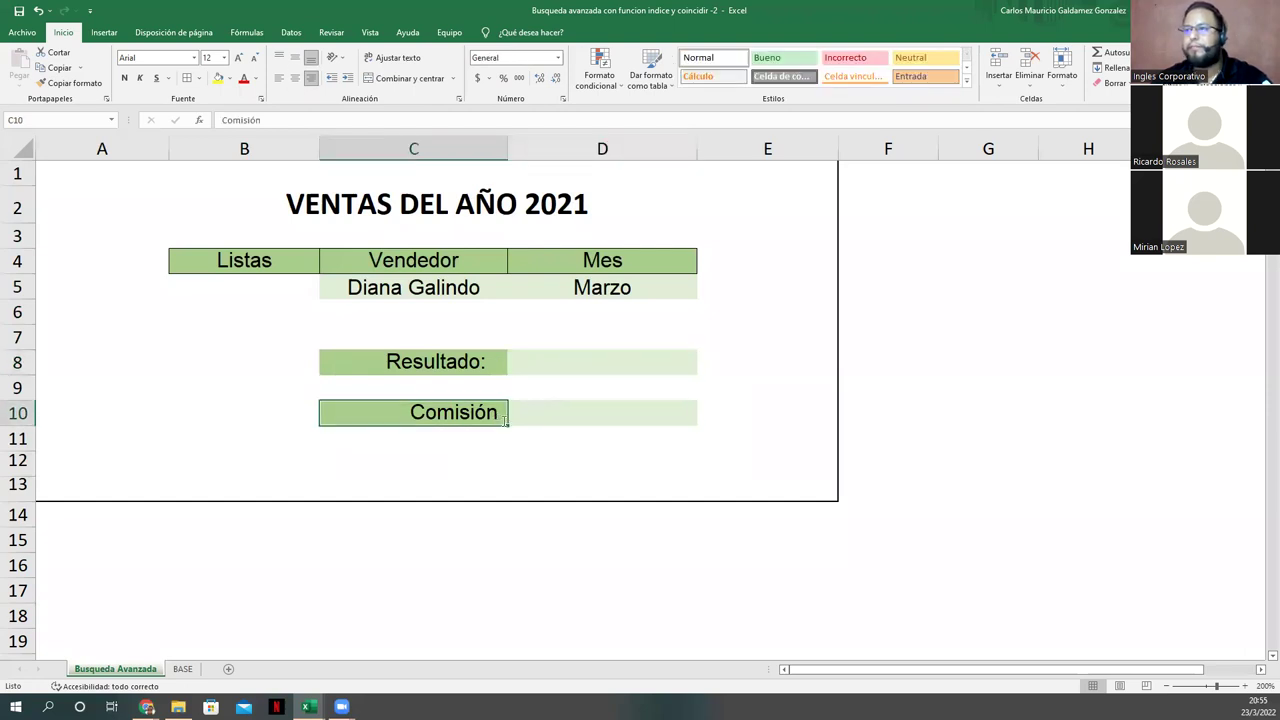
type(":")
key("Tab")
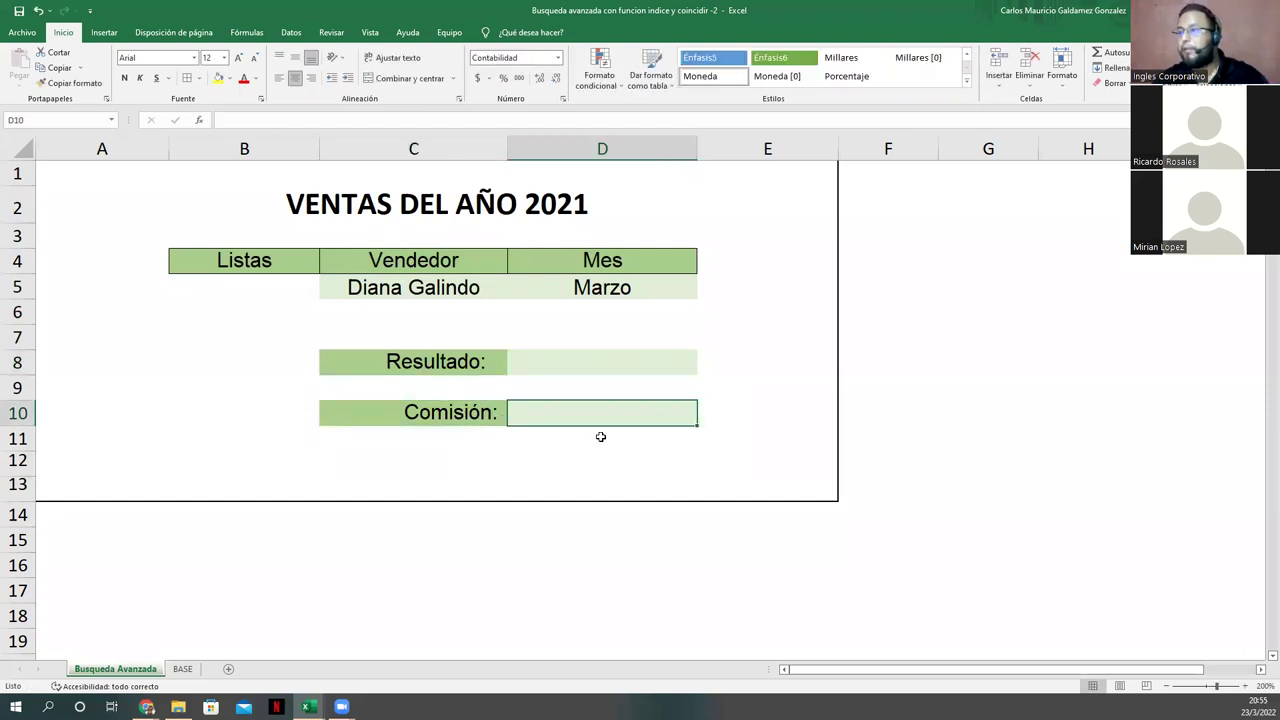
key("Tab")
left_click(643, 412)
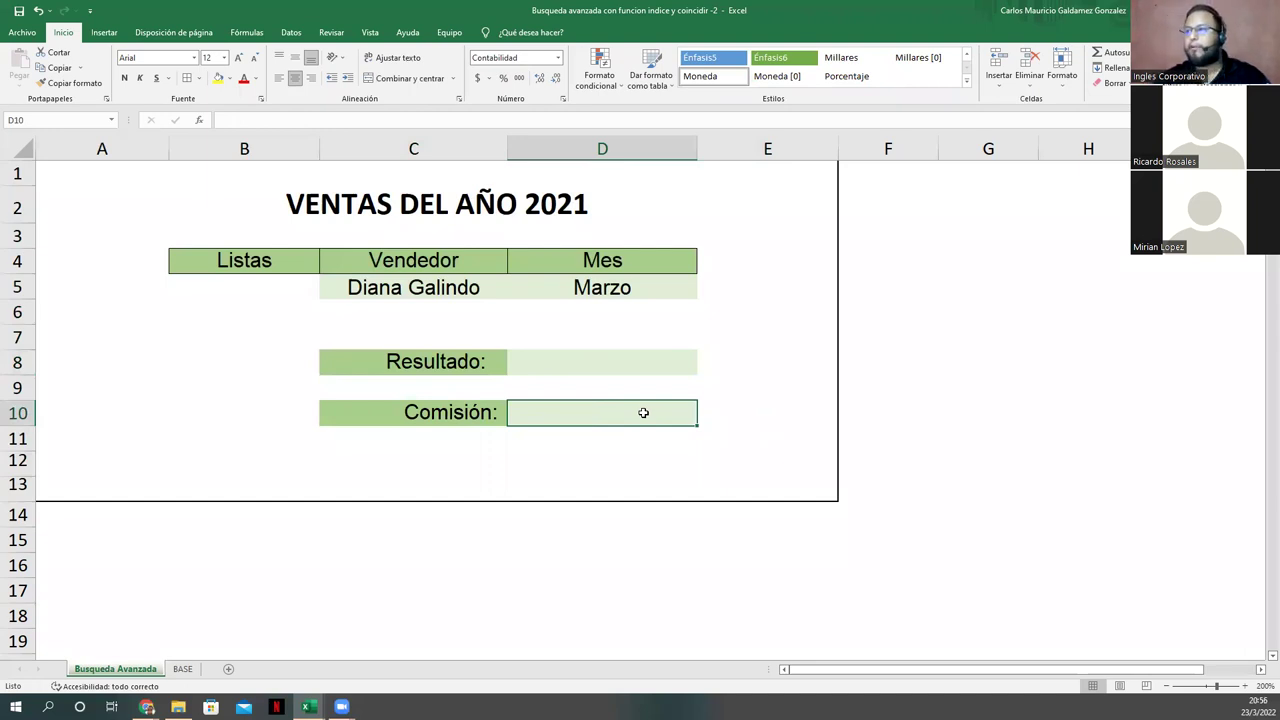
left_click(868, 310)
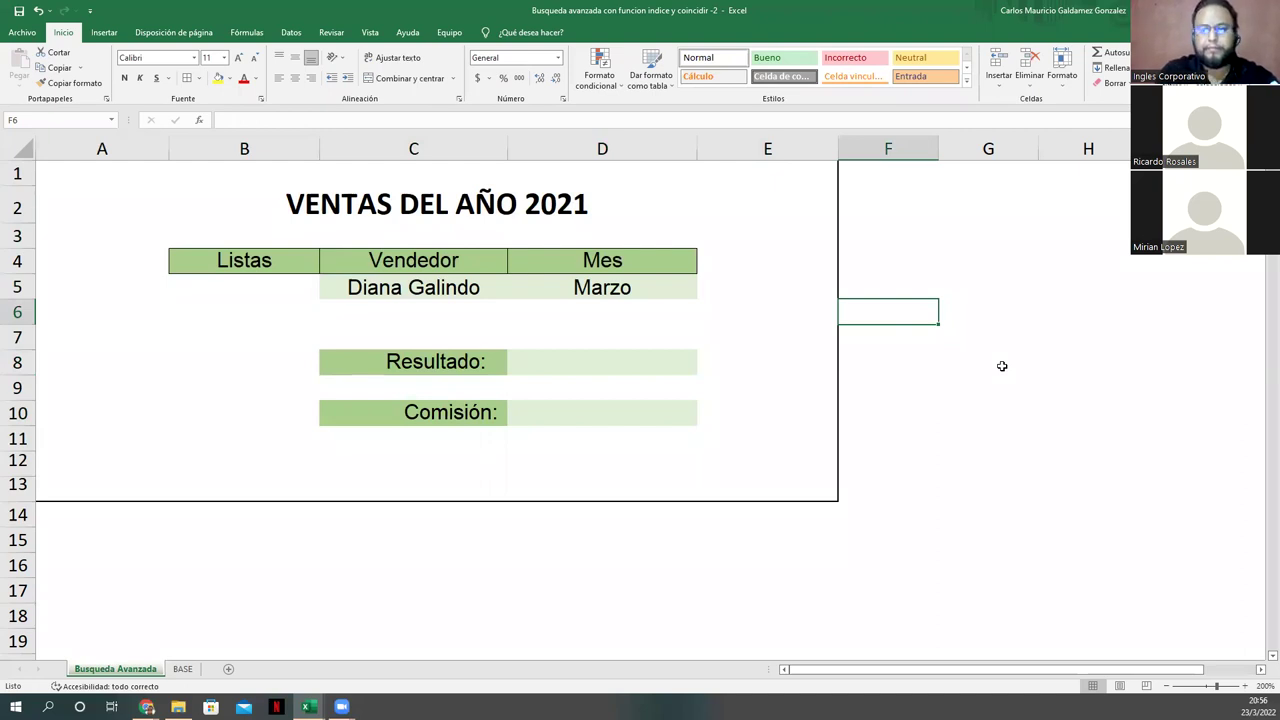
Step: Enter the first two commission tiers in F6:F7: '<1000 3%' and '1000 y 1500 - 5%'
type("<1000 $")
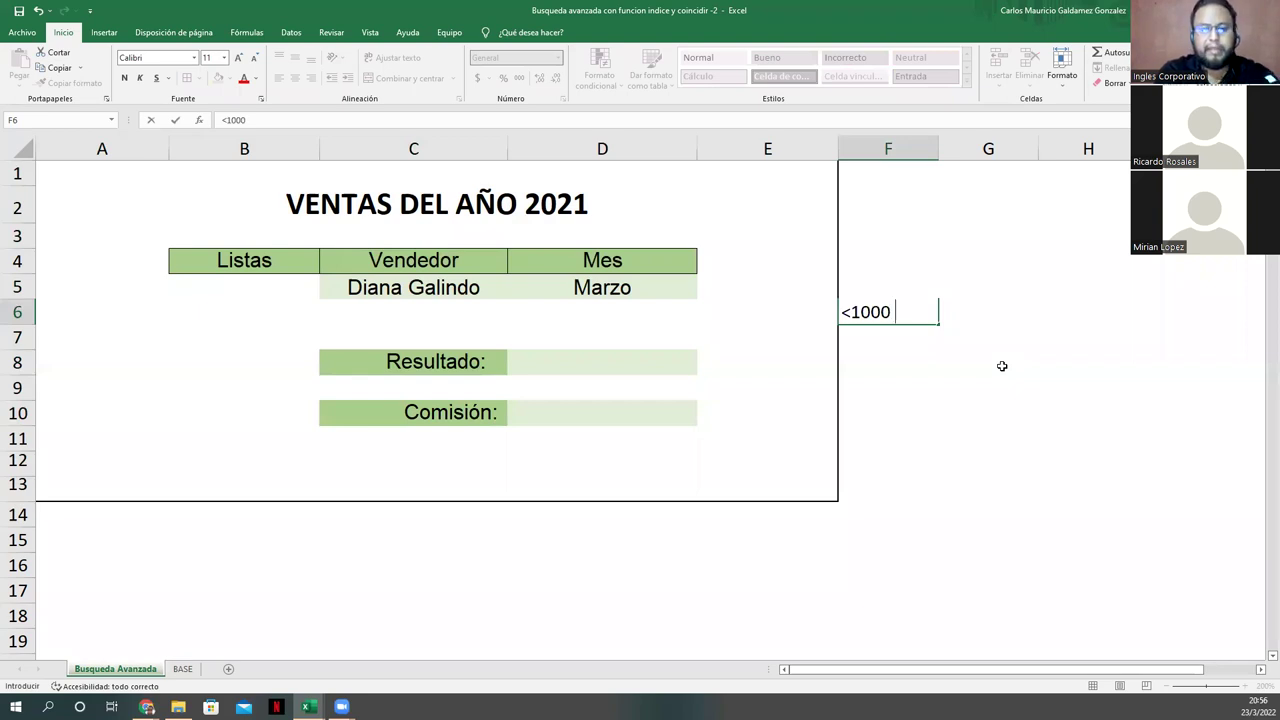
type("3")
key("BackSpace")
key("BackSpace")
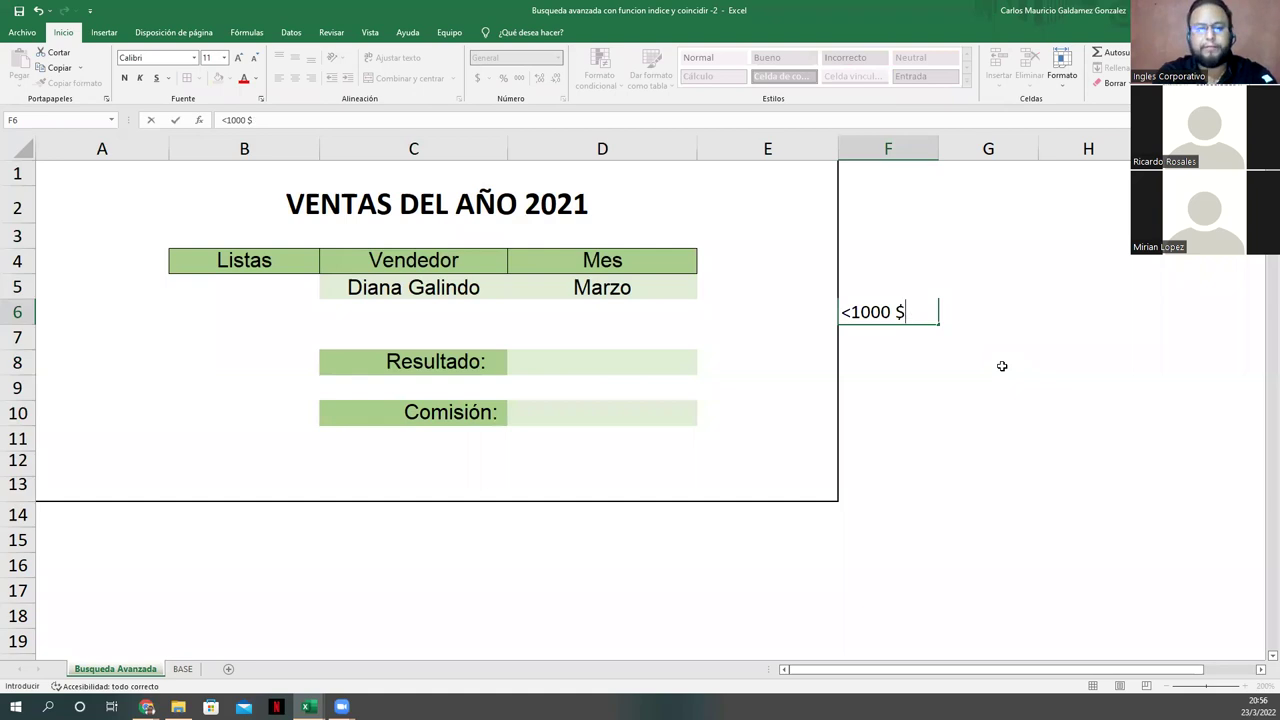
type("3%")
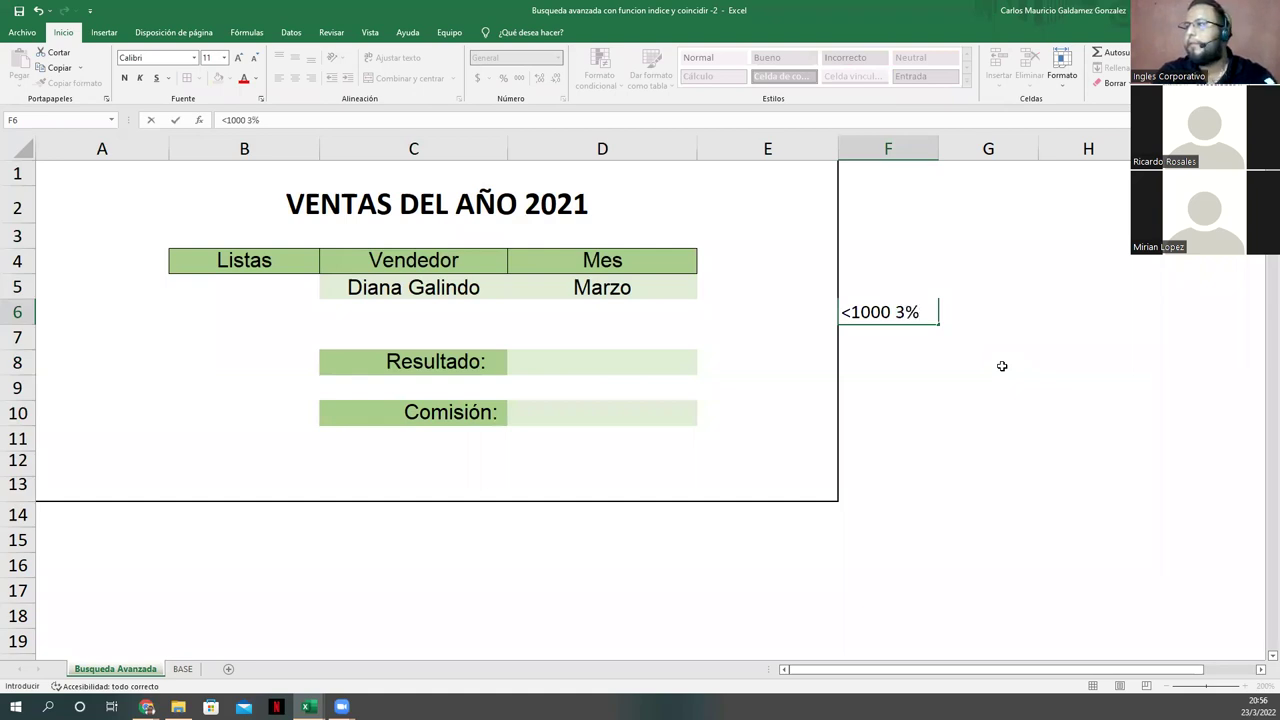
key("Return")
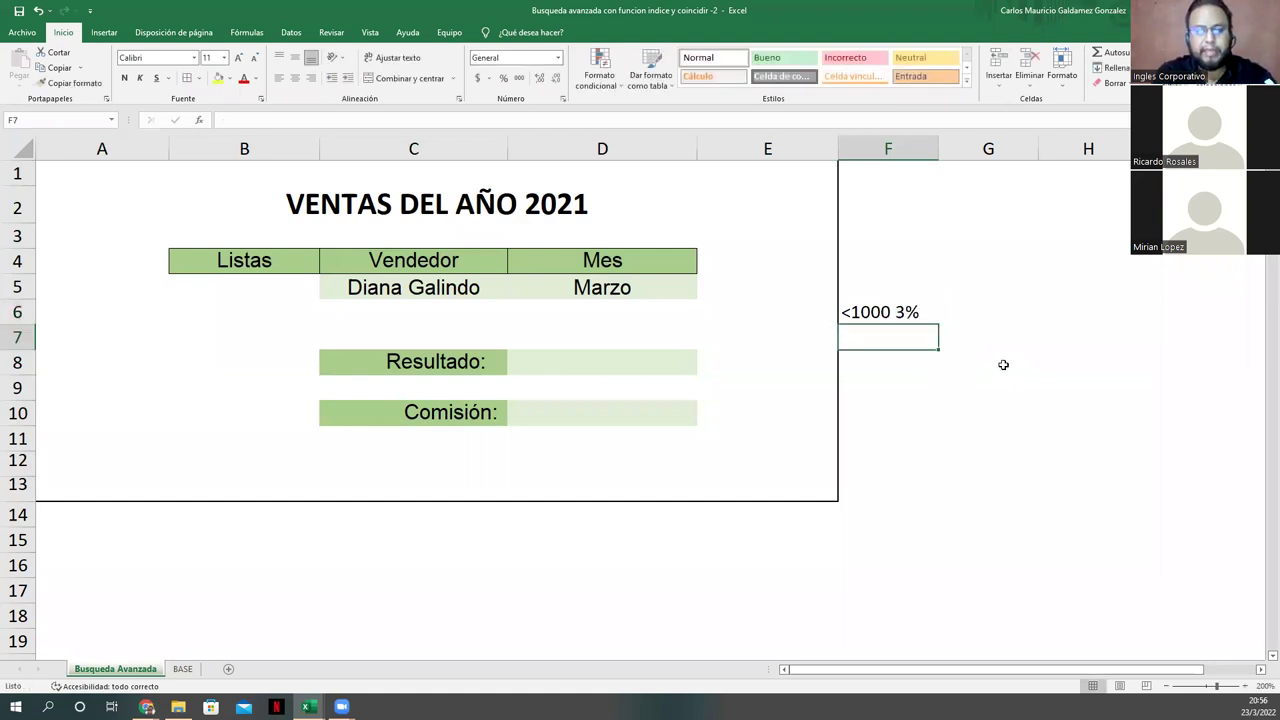
key("alt")
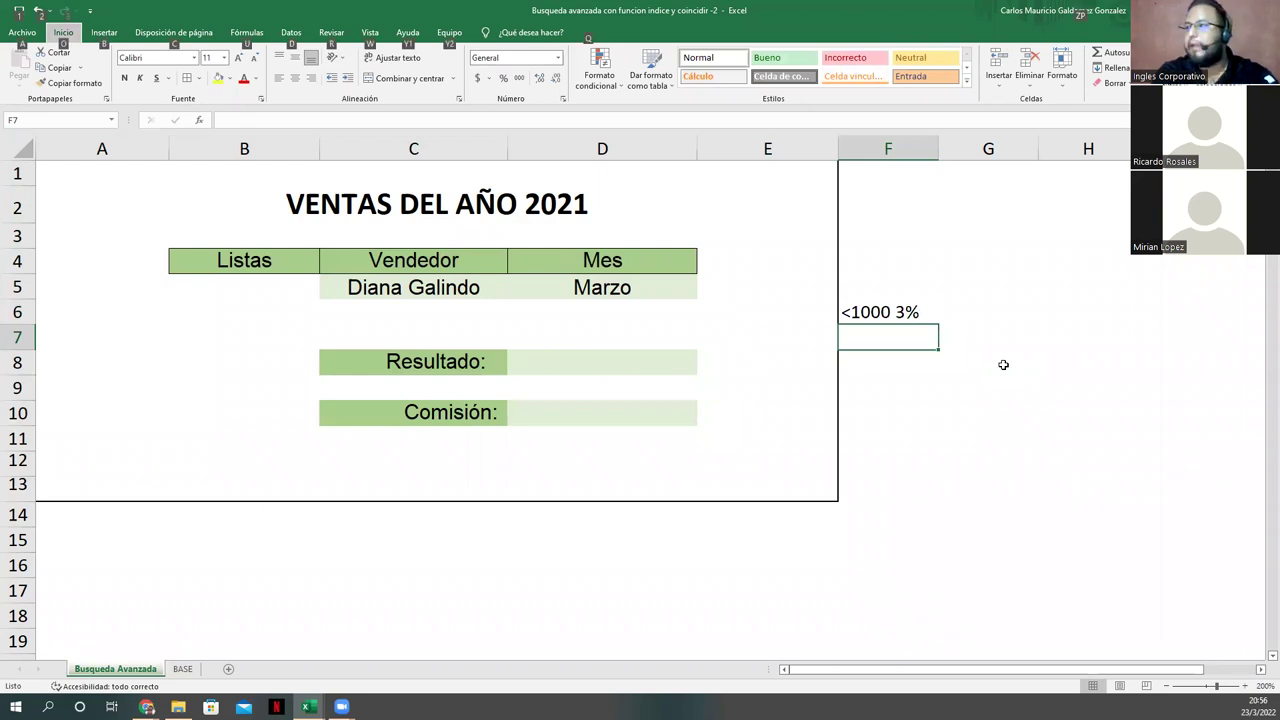
key("Escape")
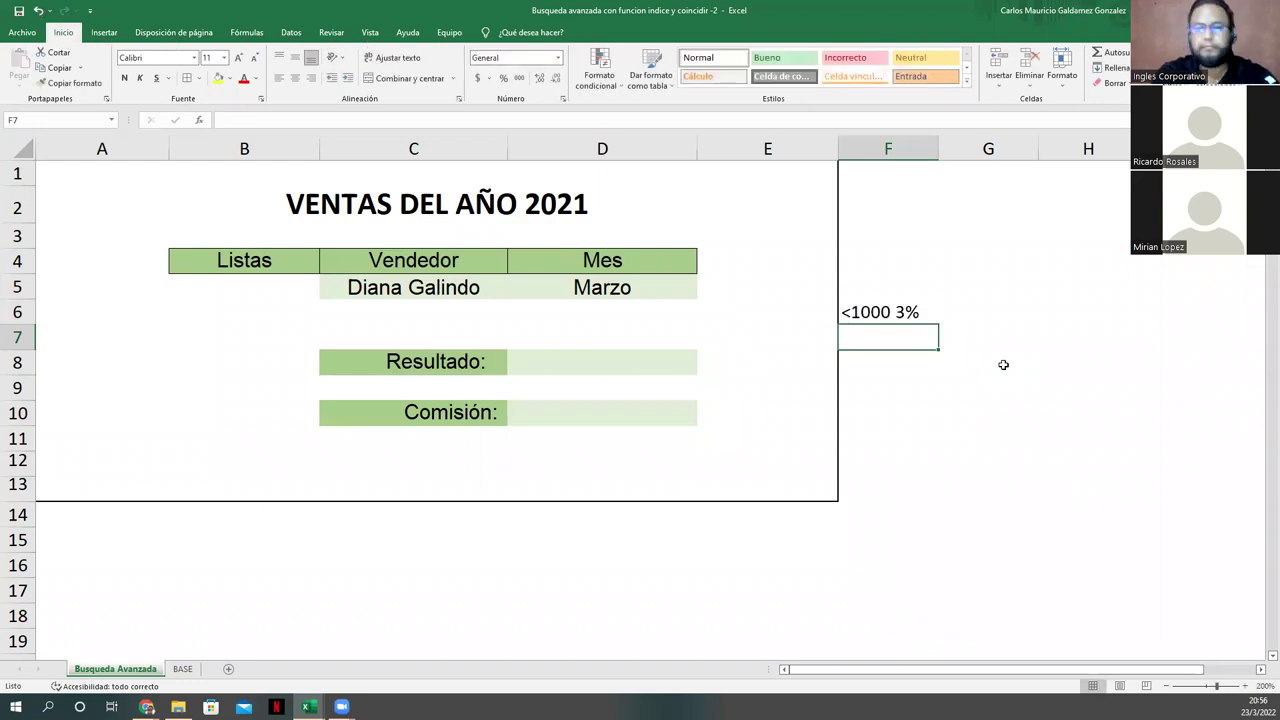
type("1000")
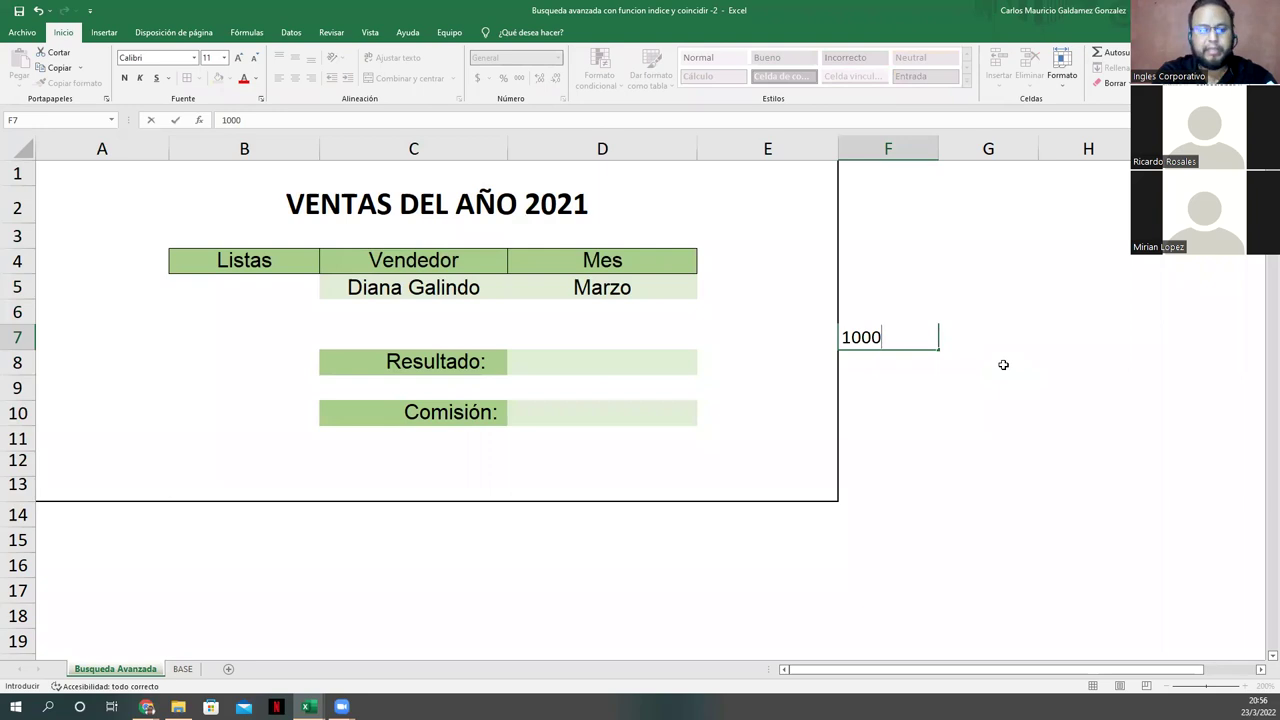
type(" y 1")
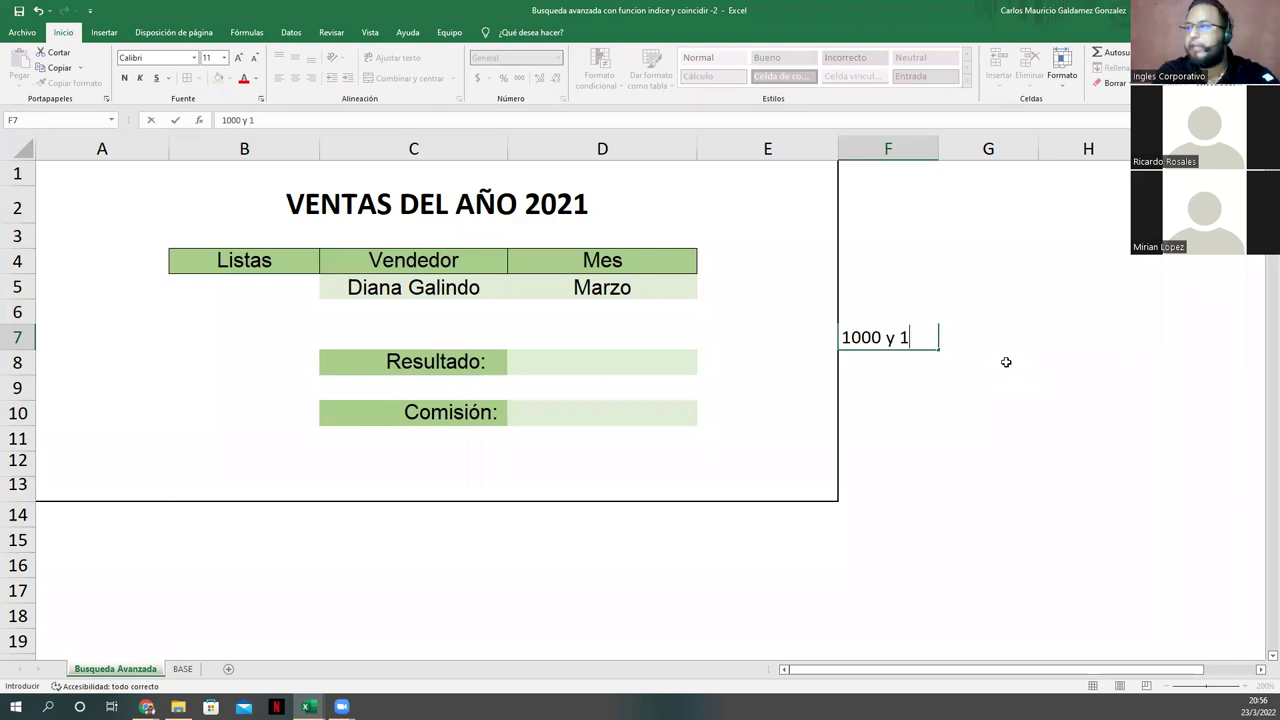
type("500 - 5%")
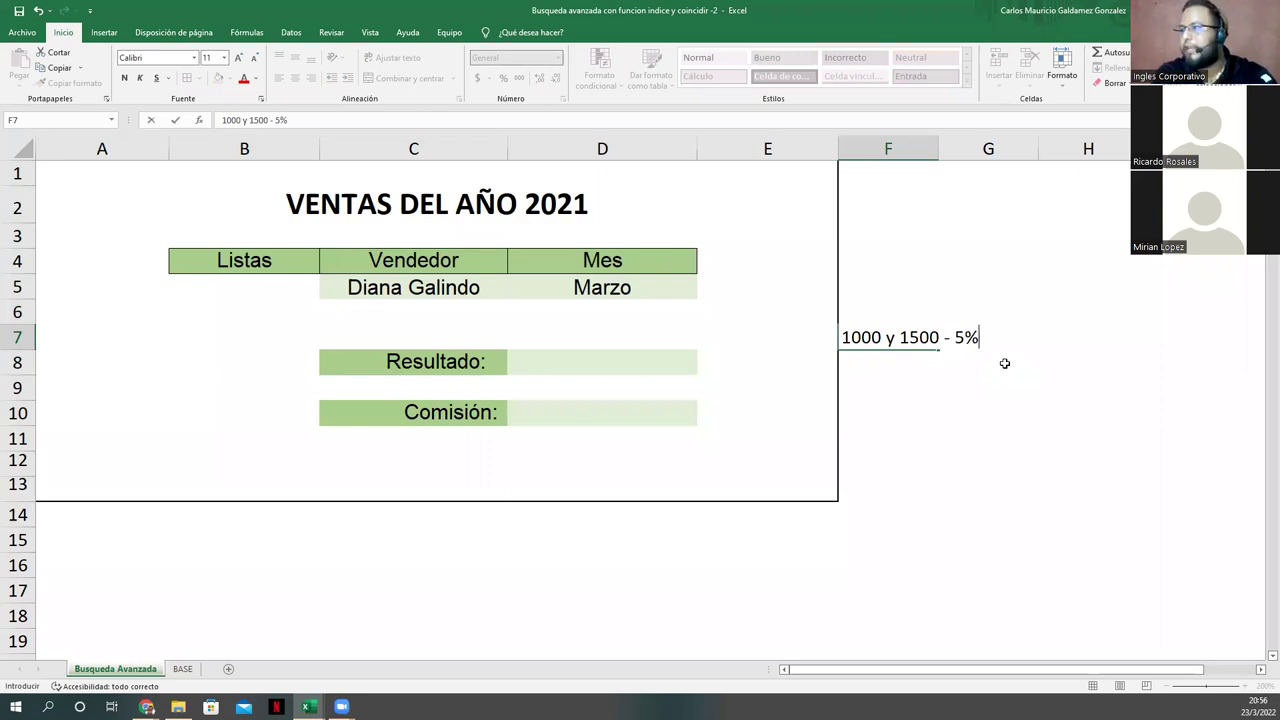
key("Return")
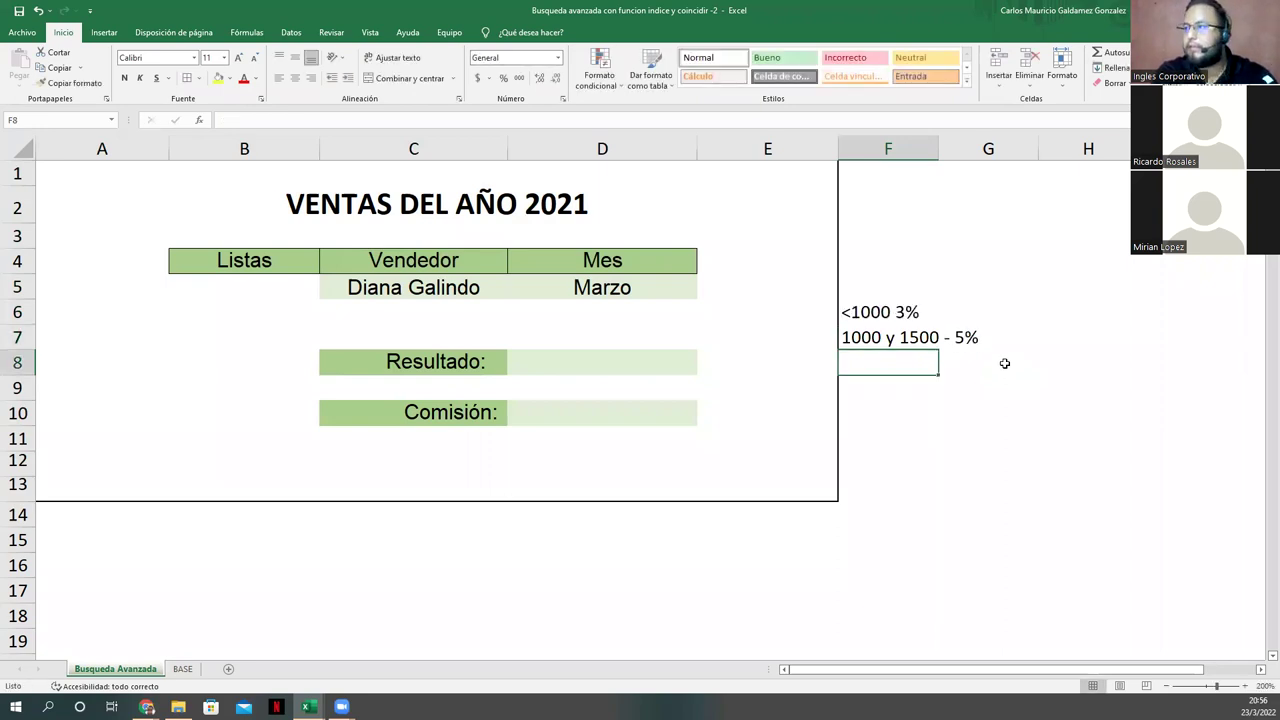
Step: Enter the remaining tiers in F8:F9: '1501 - 3000 - 10%' and '> 3001'
type("15")
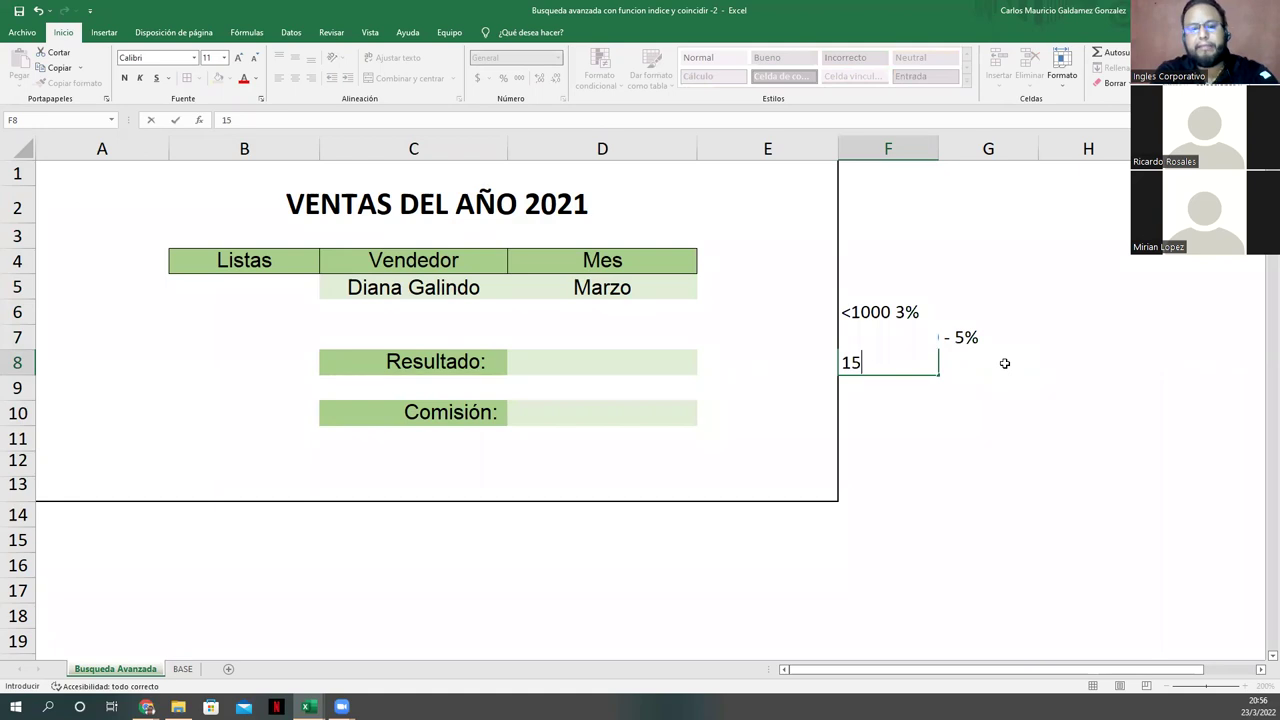
type("02")
key("BackSpace")
type("1 -")
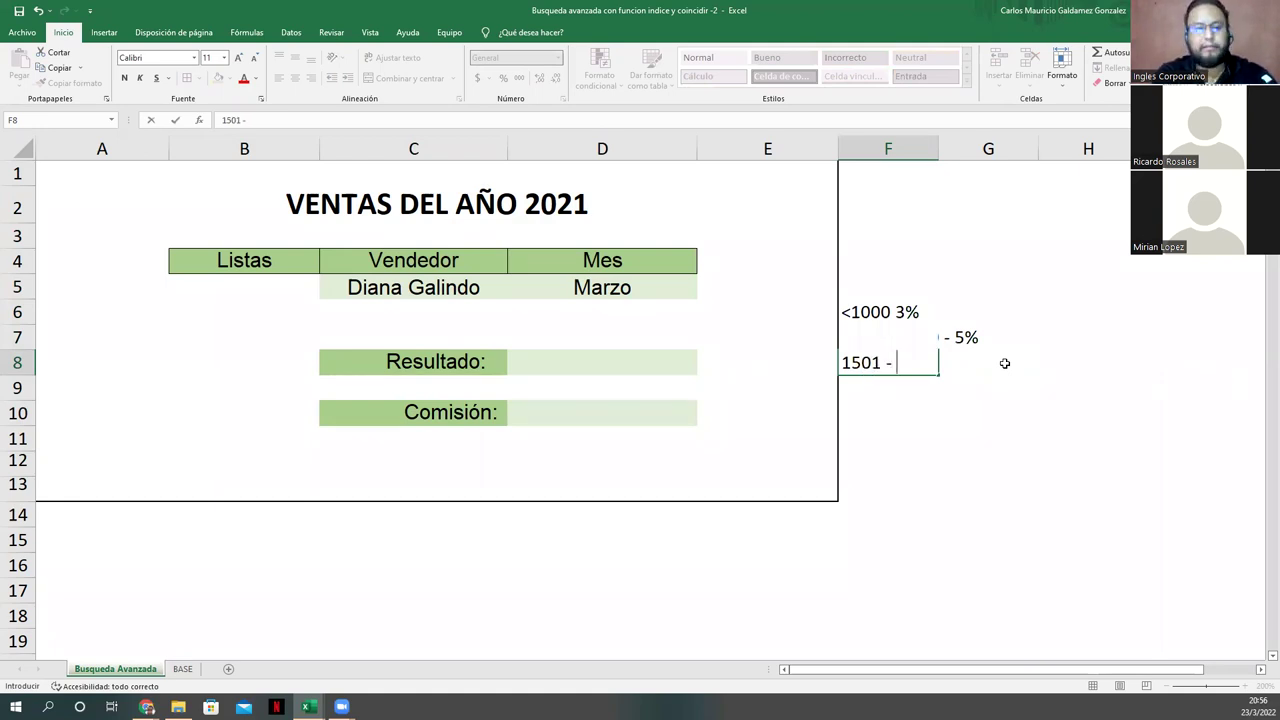
type(" 2")
key("BackSpace")
type("3000 - 10%")
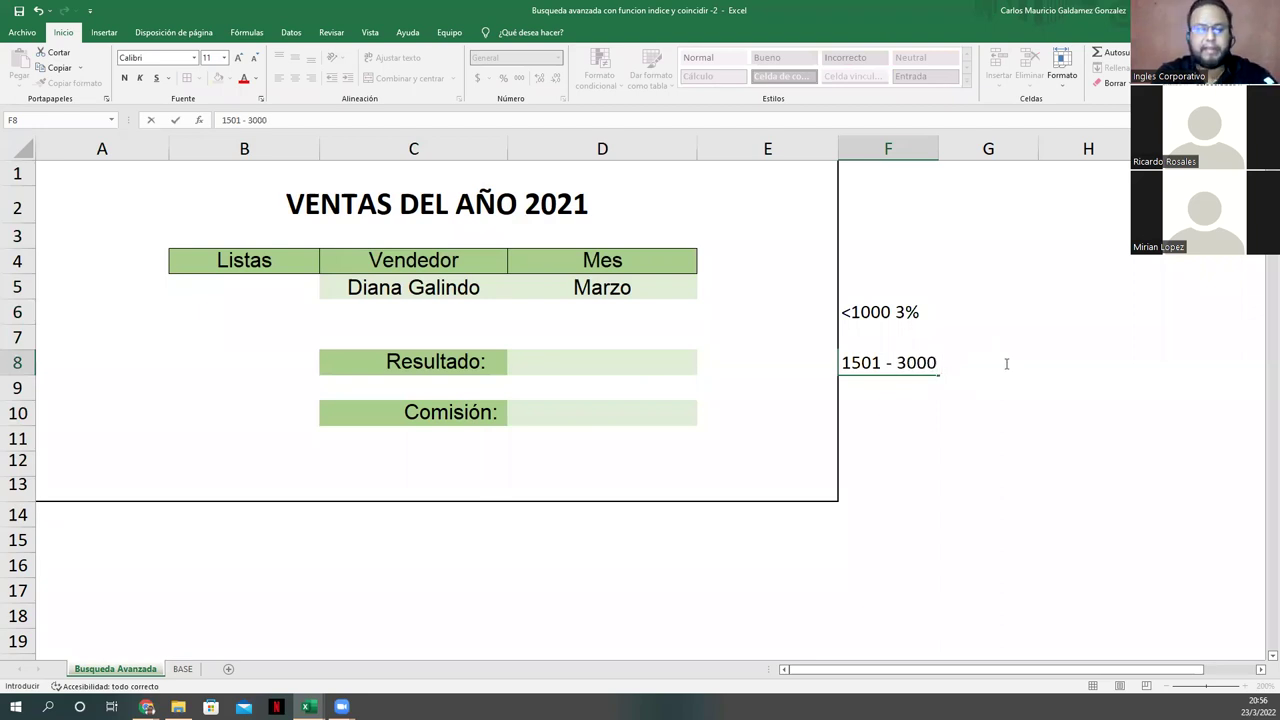
key("Return")
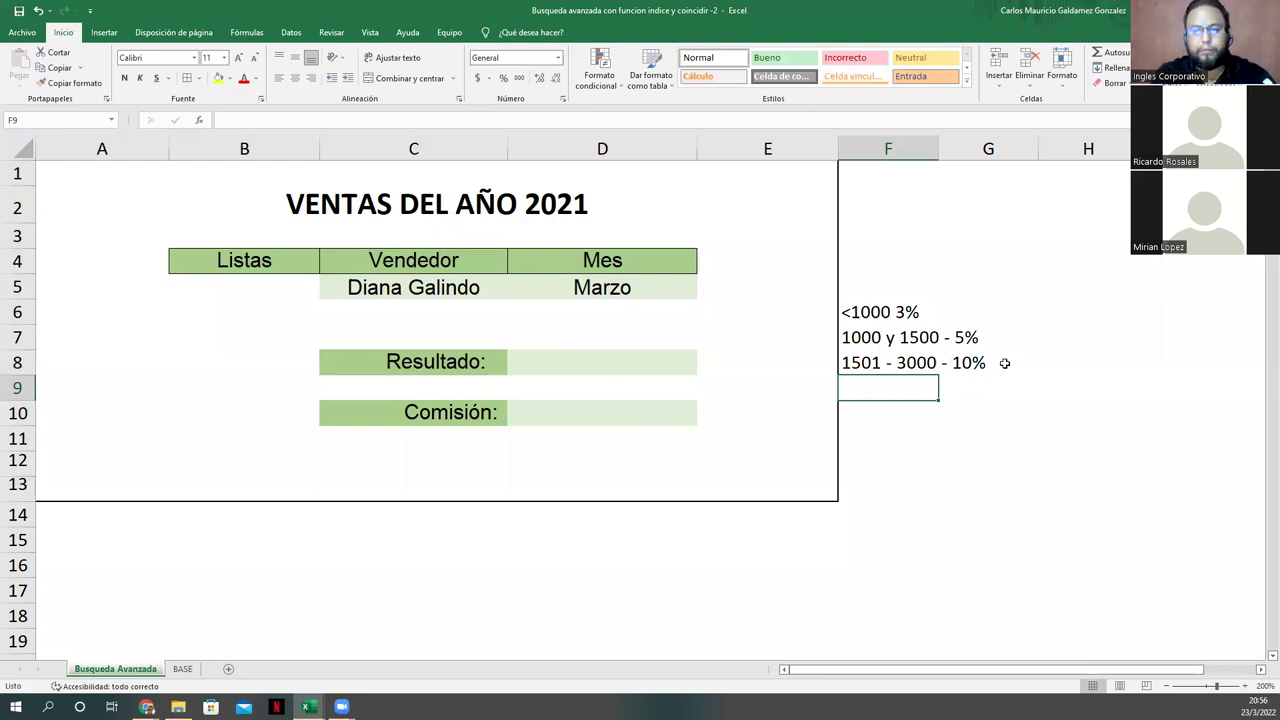
type(">")
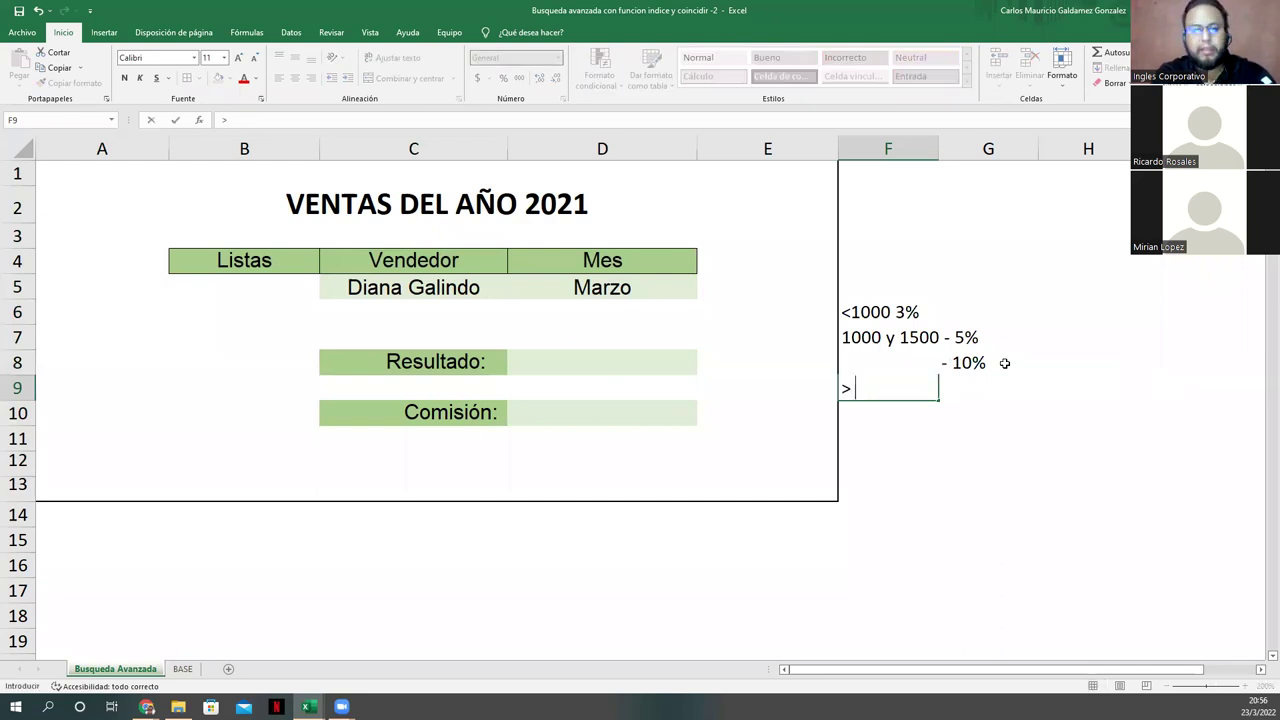
type(" 3001")
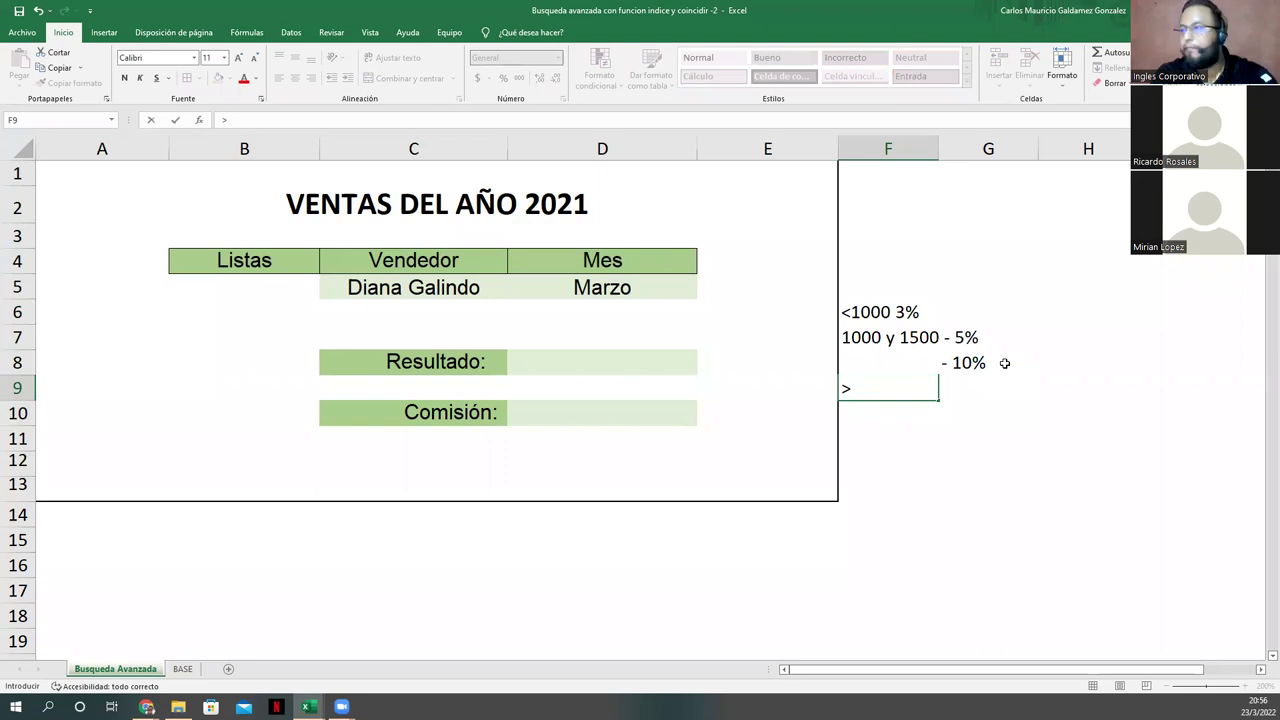
key("Tab")
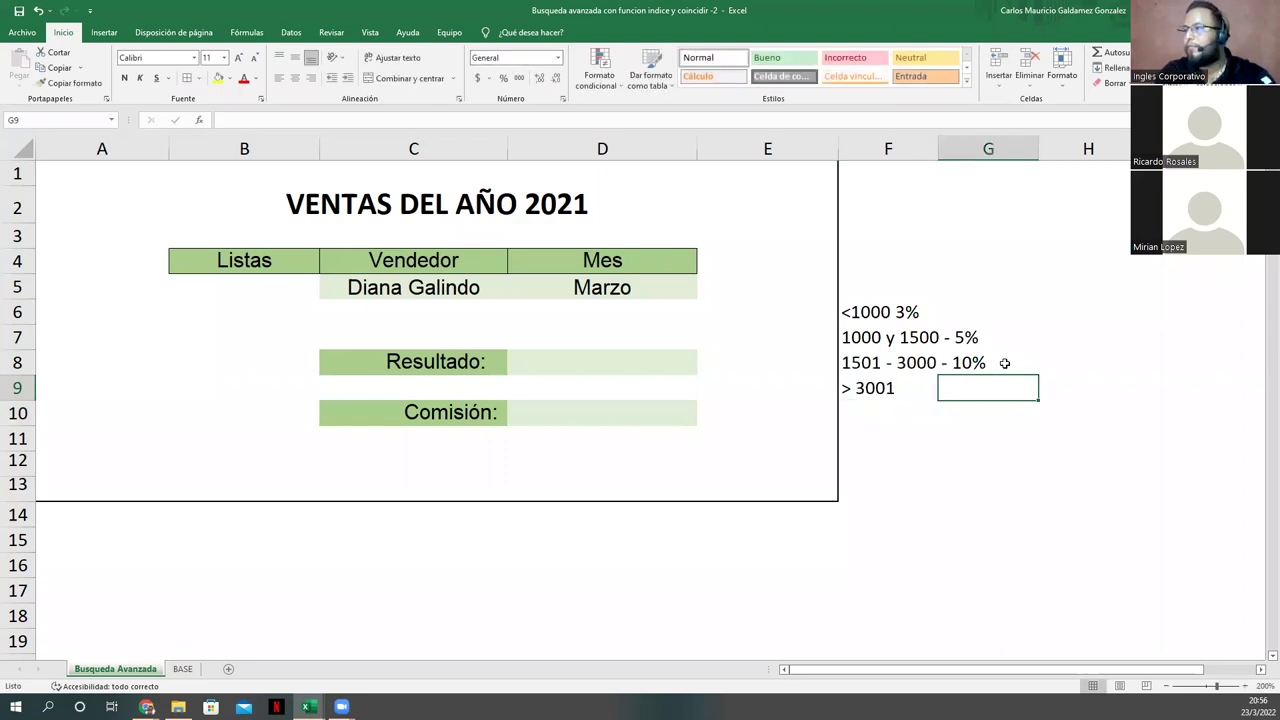